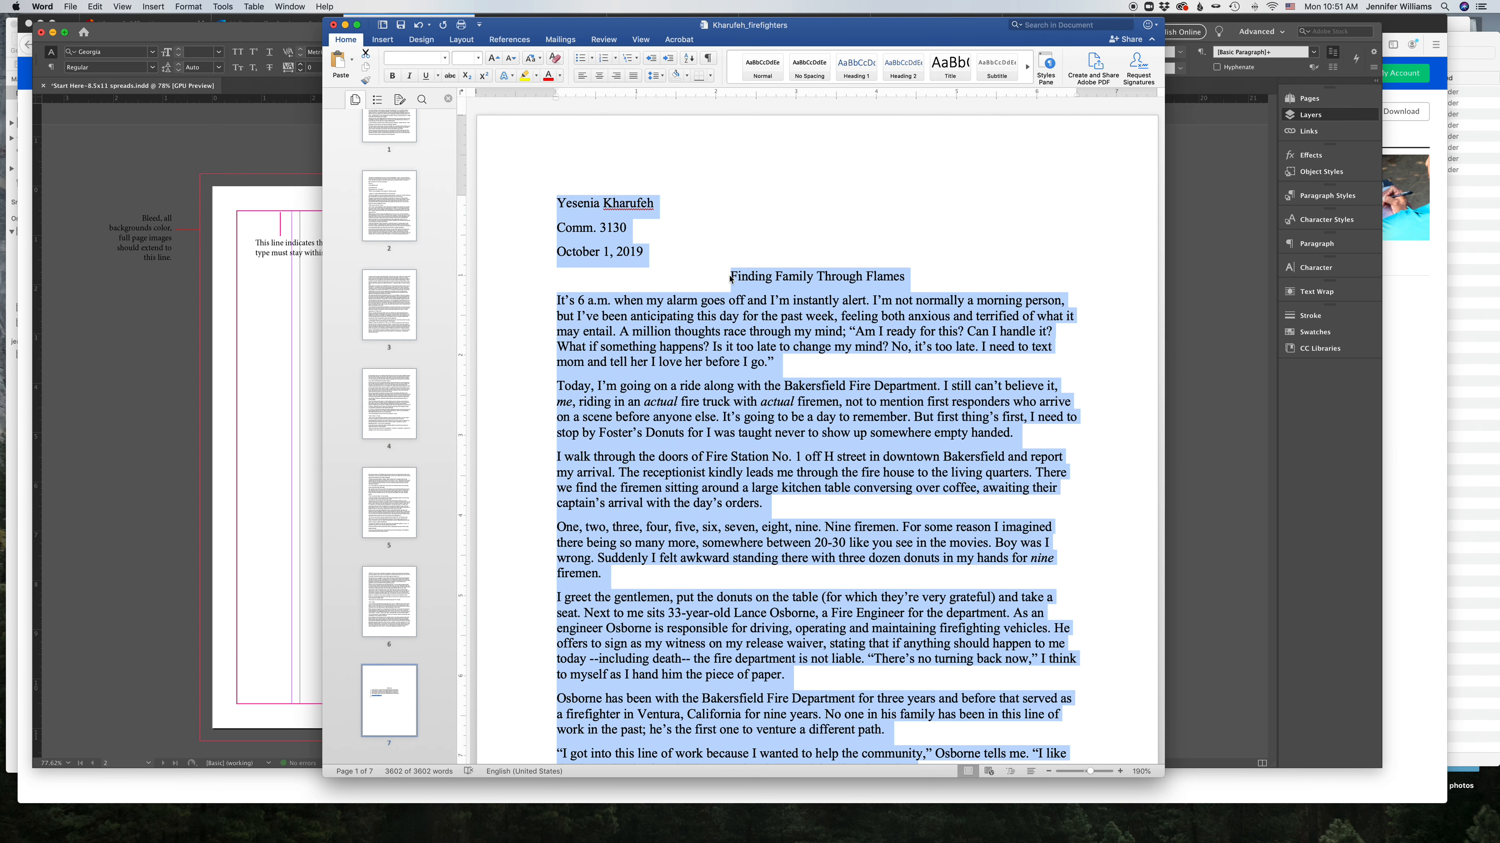
Step: Paste the copied Word essay into a text frame on the right page of the spread
left_click(734, 307)
key("super+a")
key("super+v")
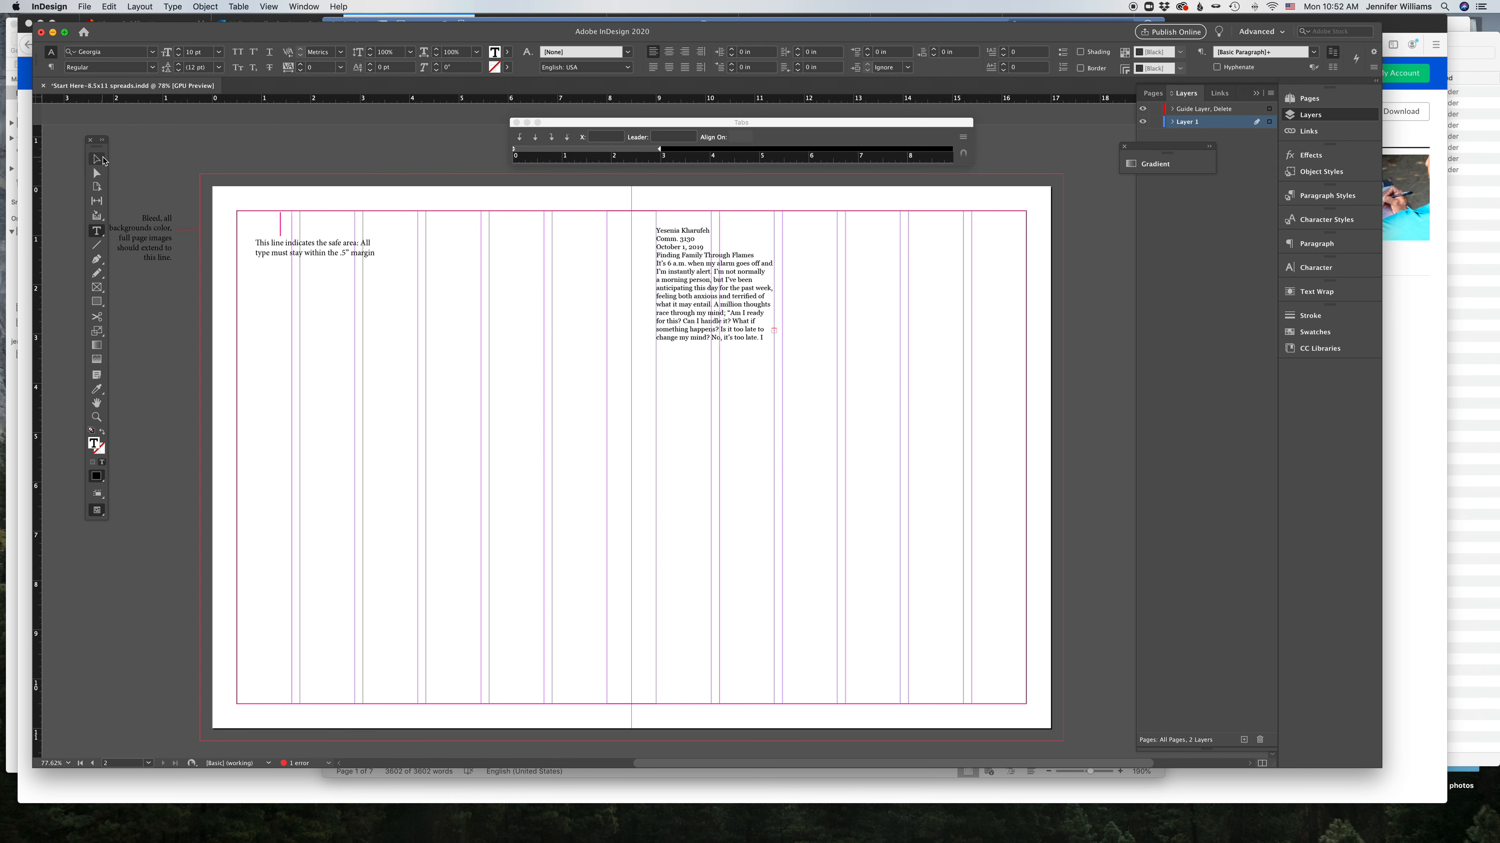
Step: Change the spread's margins and columns setting to 3 columns per page
left_click(103, 160)
double_click(716, 341)
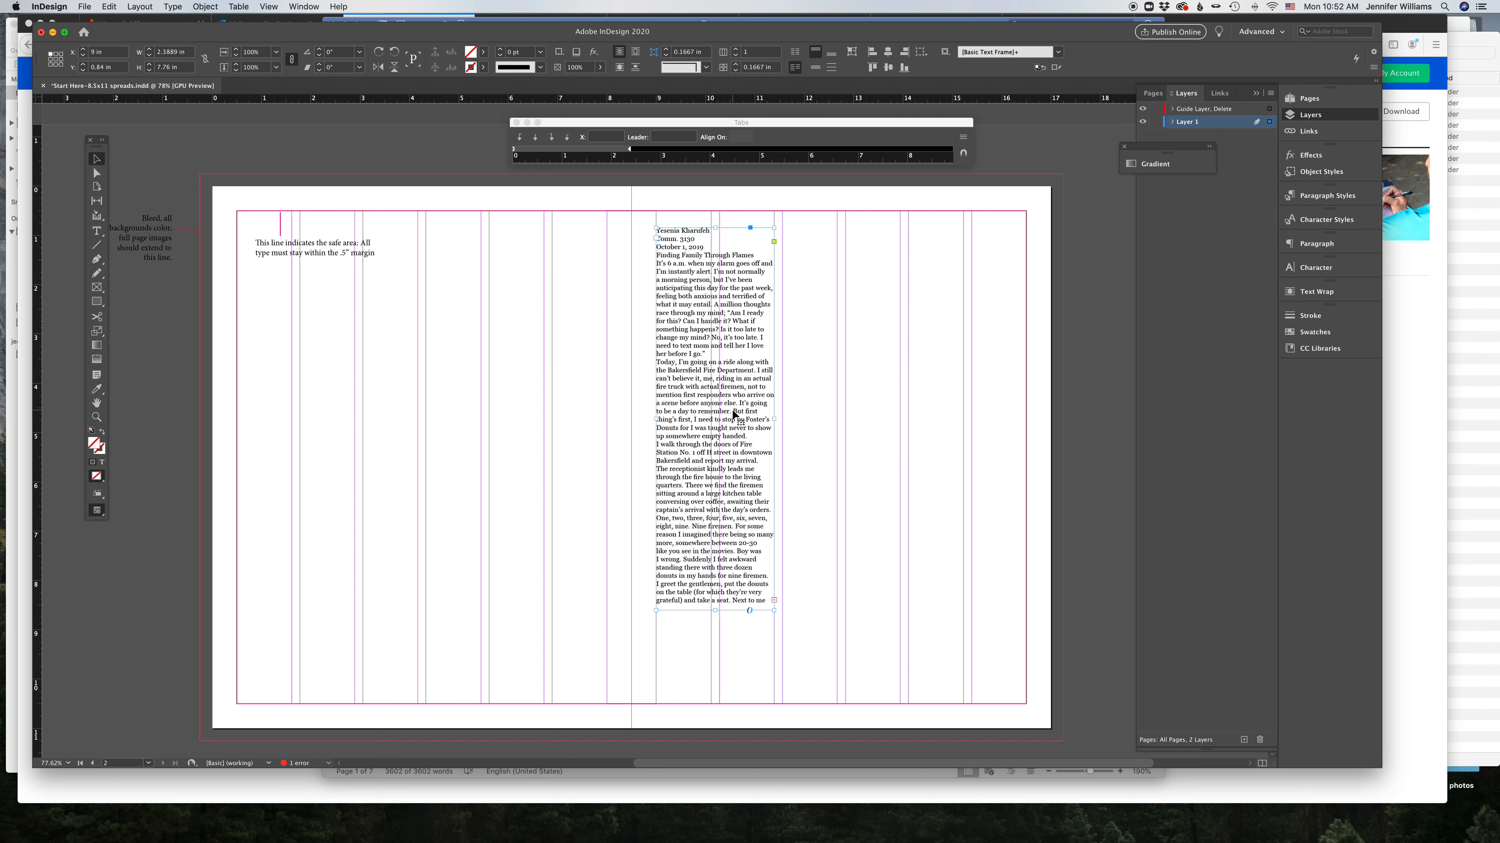
left_click(312, 336)
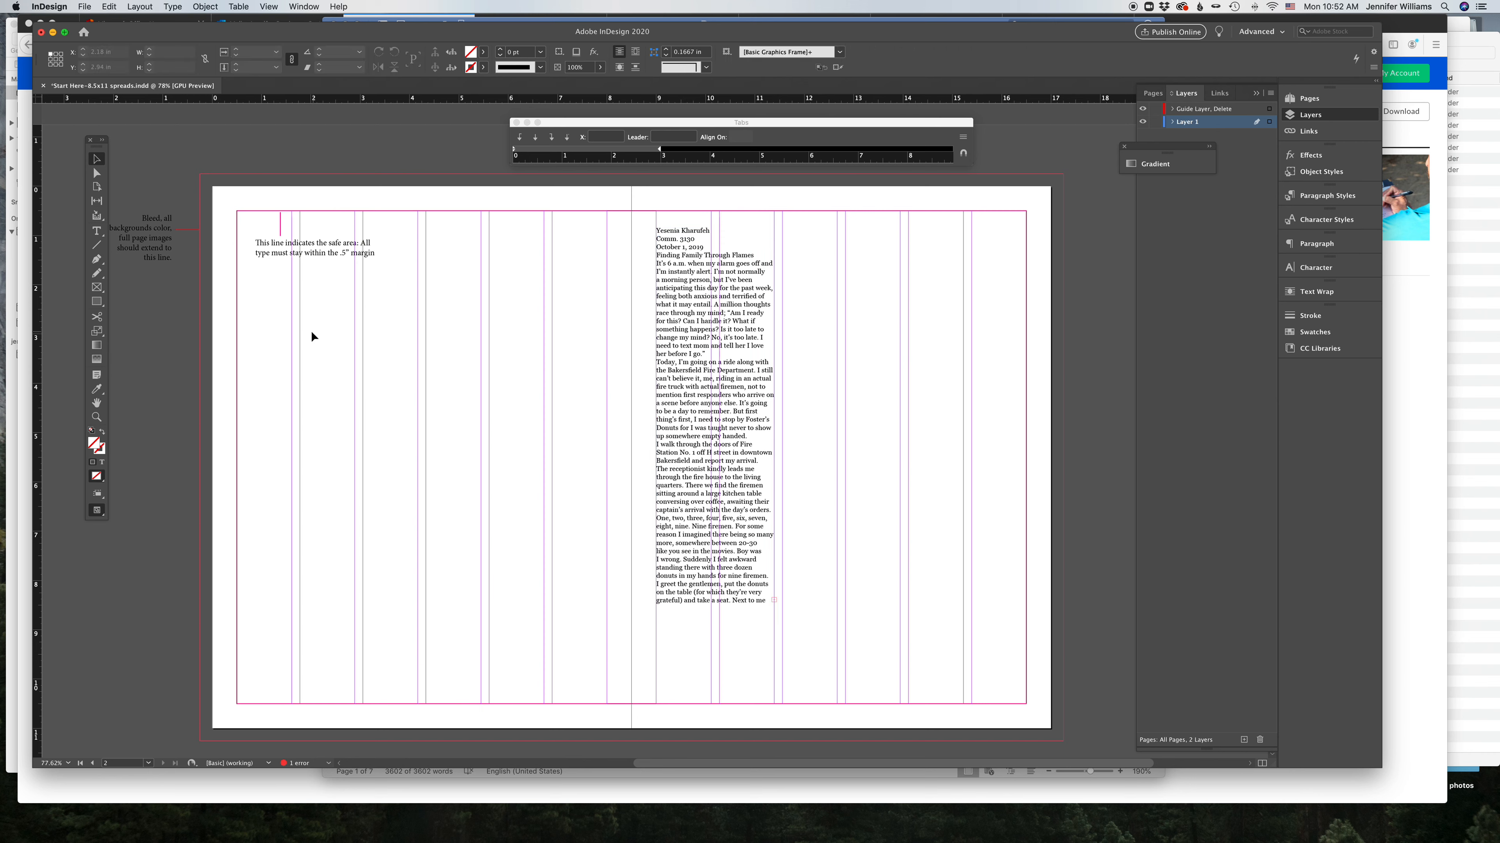
left_click(751, 381)
mouse_move(774, 419)
left_mouse_down()
mouse_move(711, 419)
mouse_move(775, 415)
left_mouse_up()
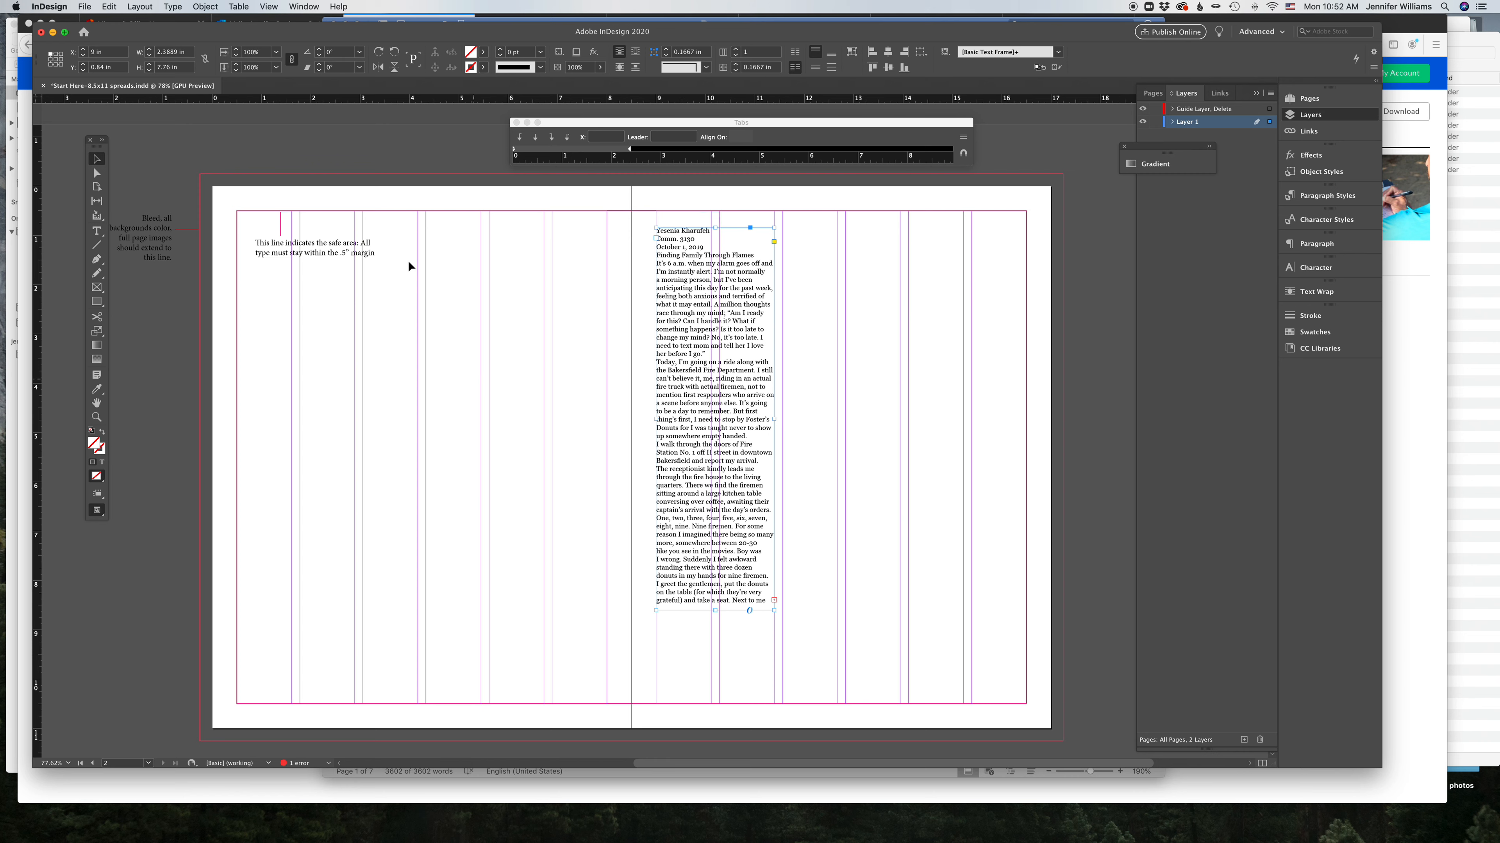
left_click(188, 9)
mouse_move(139, 7)
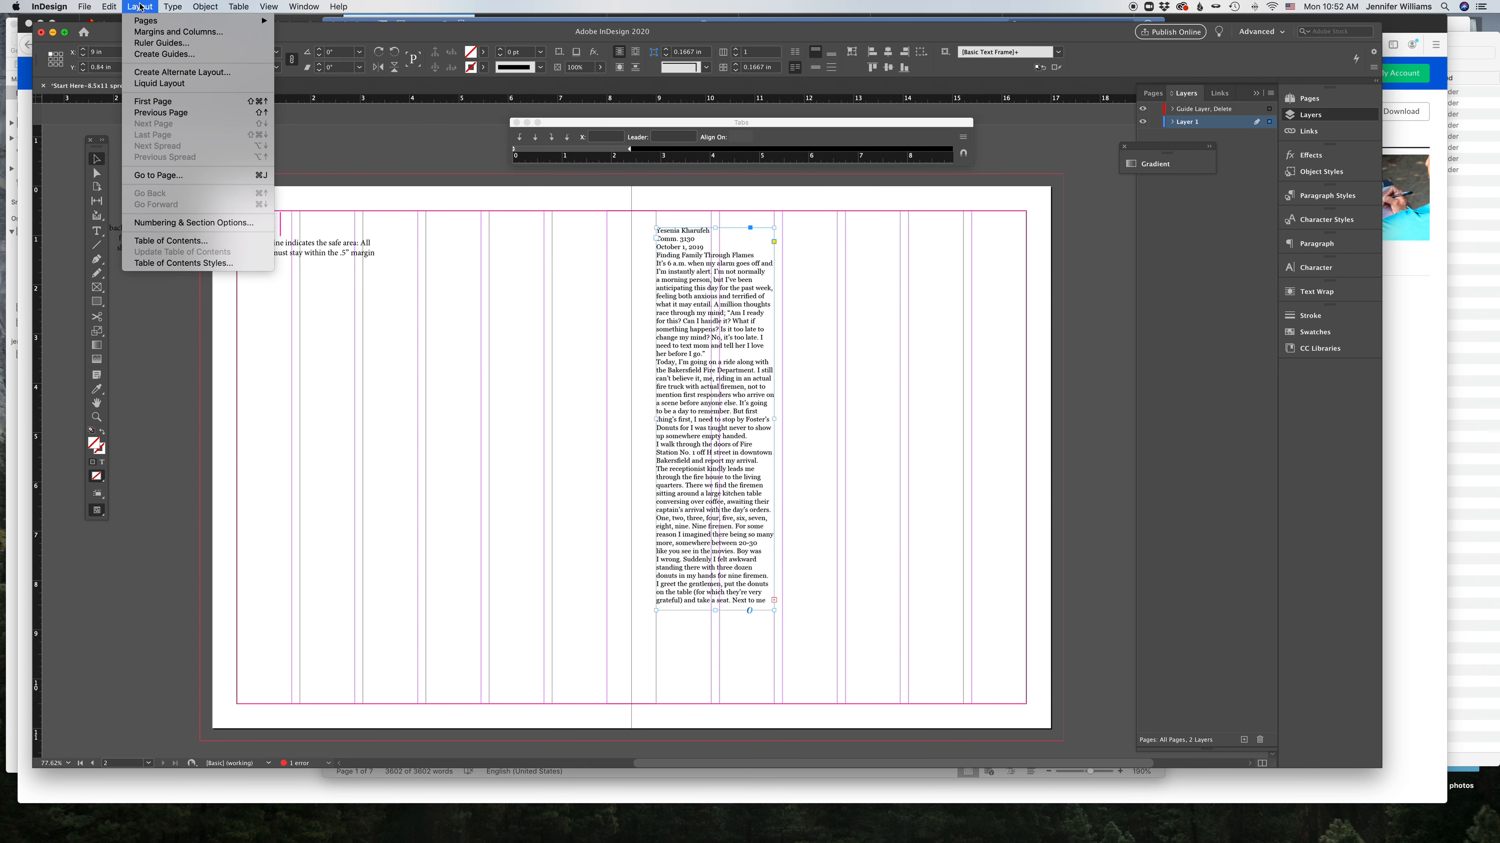
left_click(150, 33)
left_click(662, 417)
left_click(662, 417)
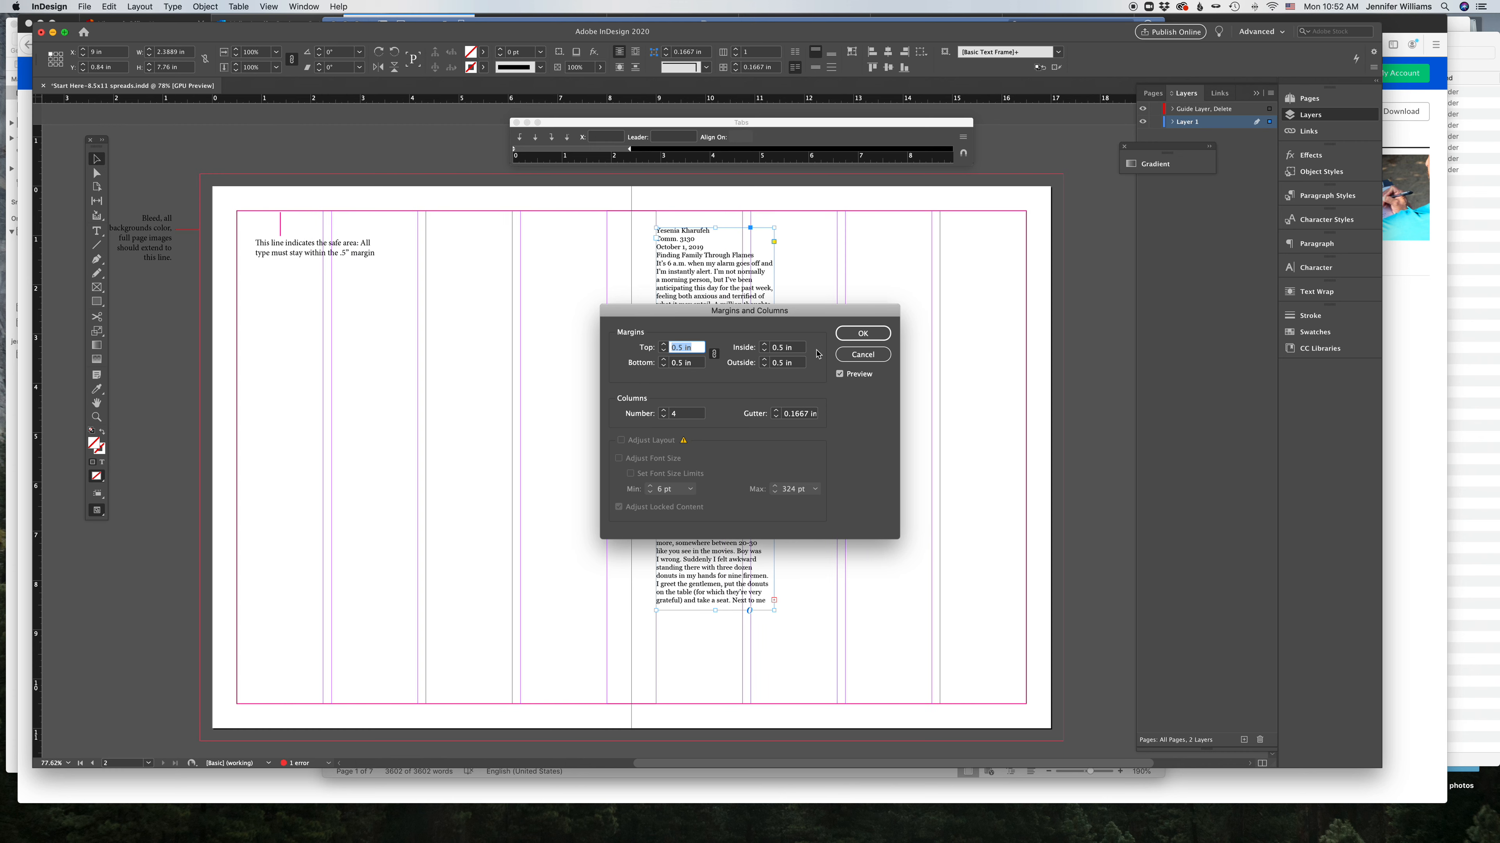
left_click(662, 417)
left_click(863, 334)
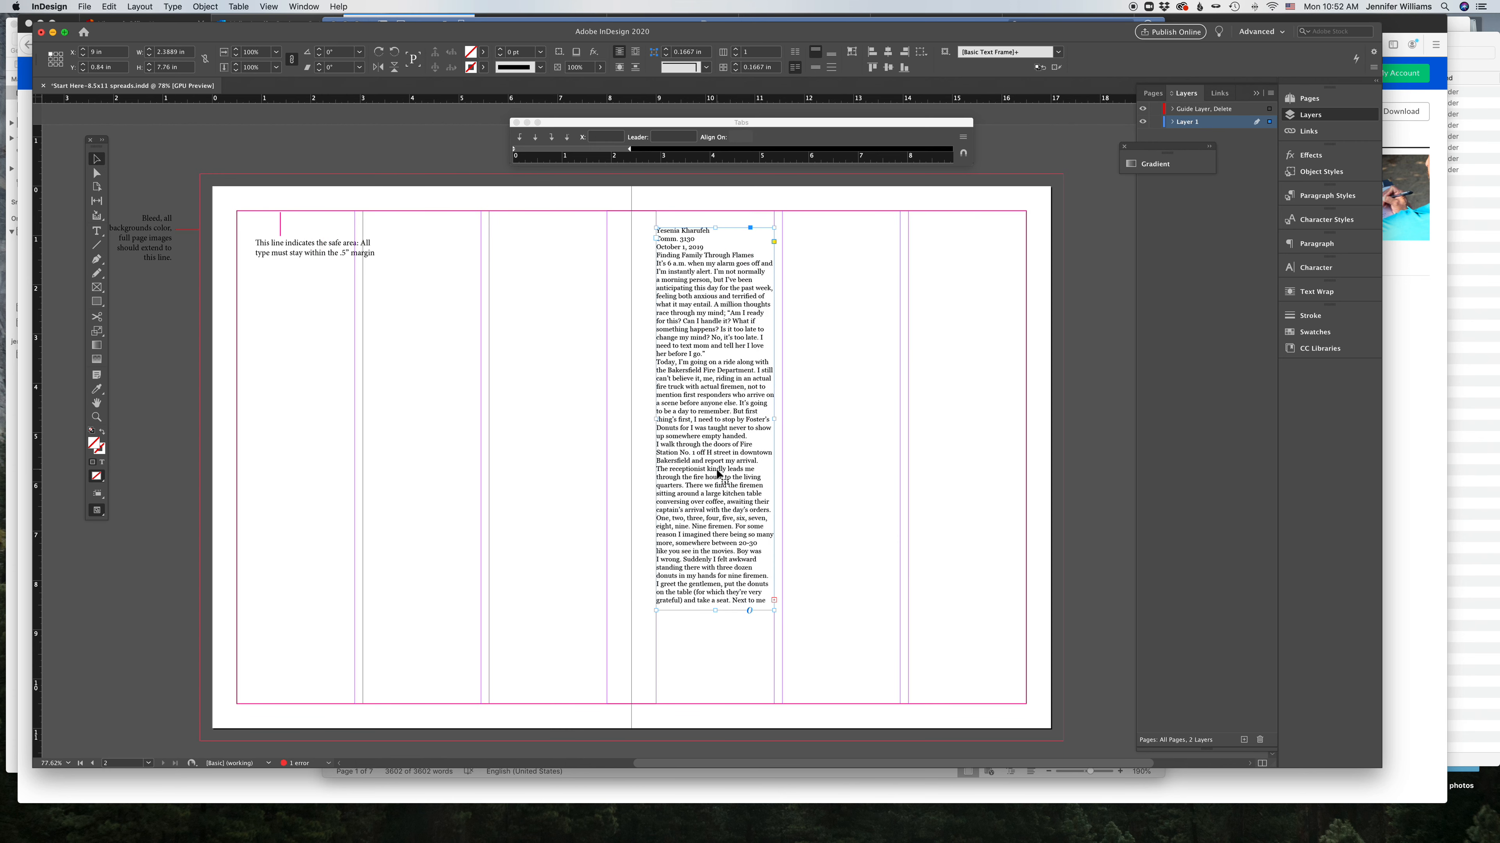
Step: Try to flow the overflow text from the text frame onto the spread
left_click(774, 600)
left_click(784, 505)
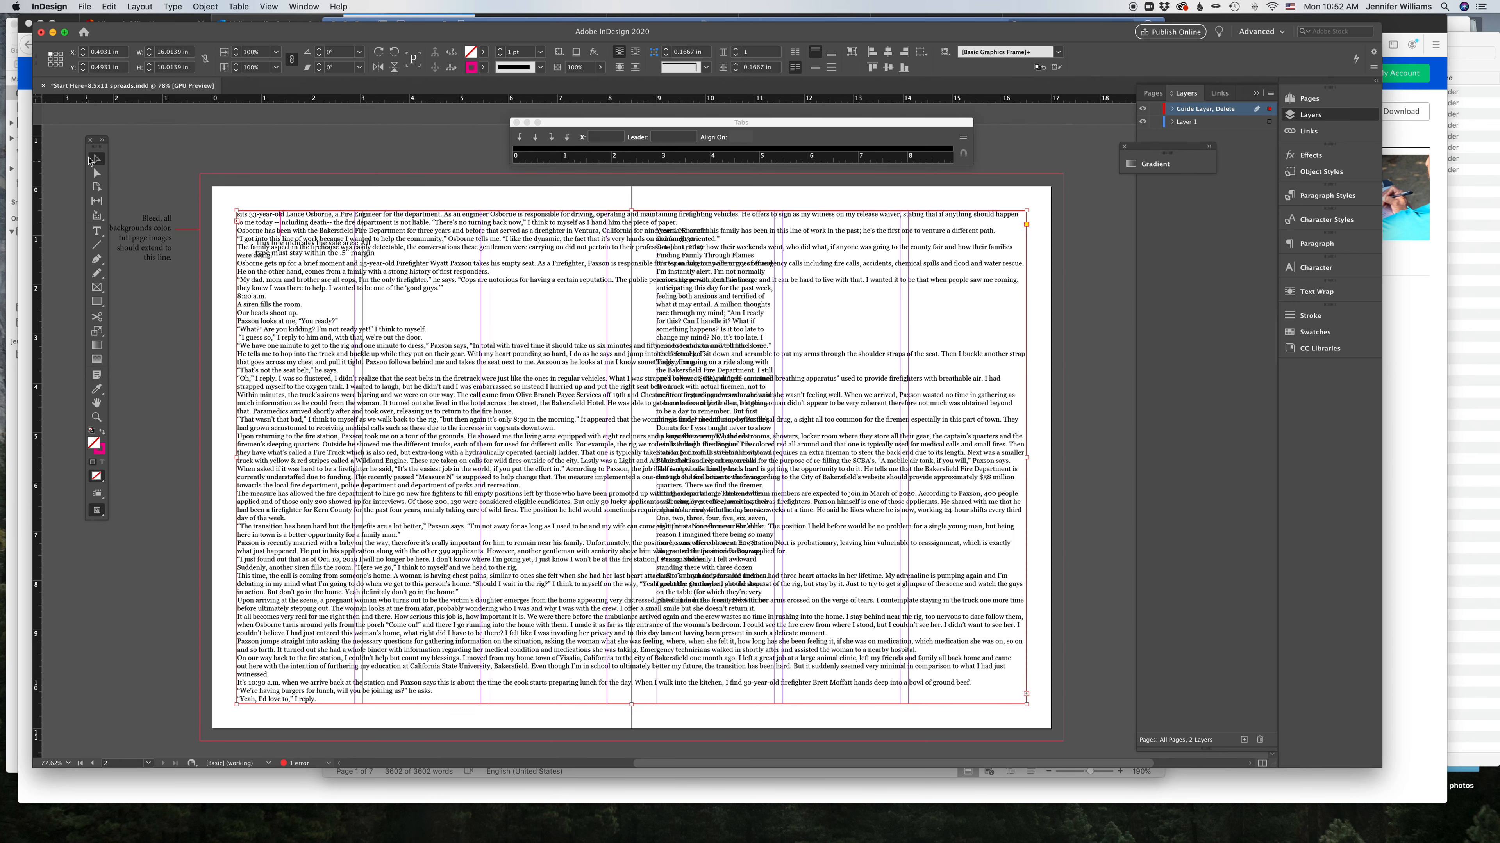
left_click(187, 157)
key("super+z")
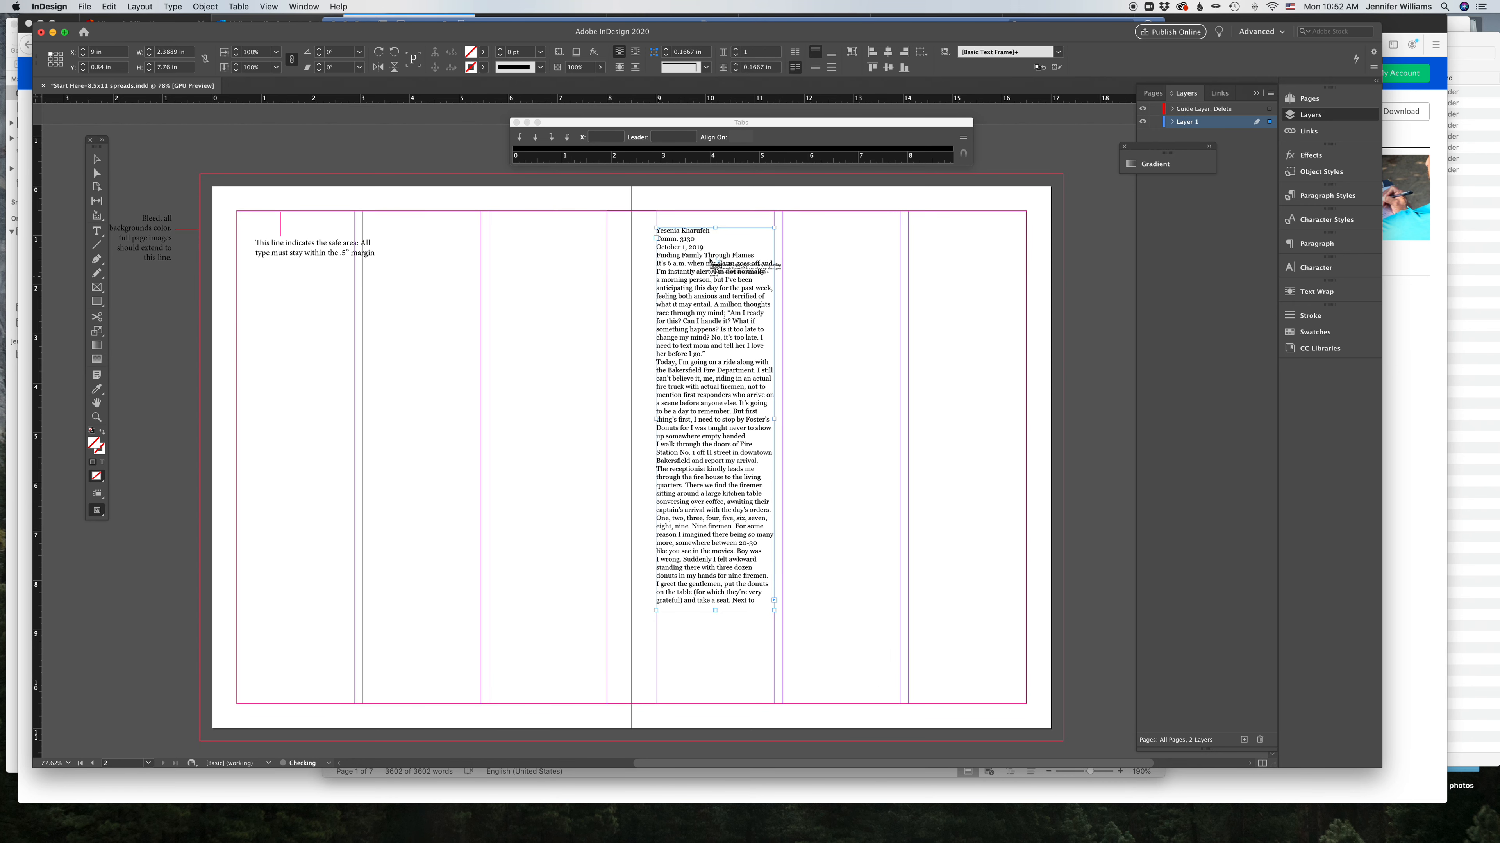
Step: Hide and lock the Guide Layer
left_click(1142, 108)
left_click(1155, 109)
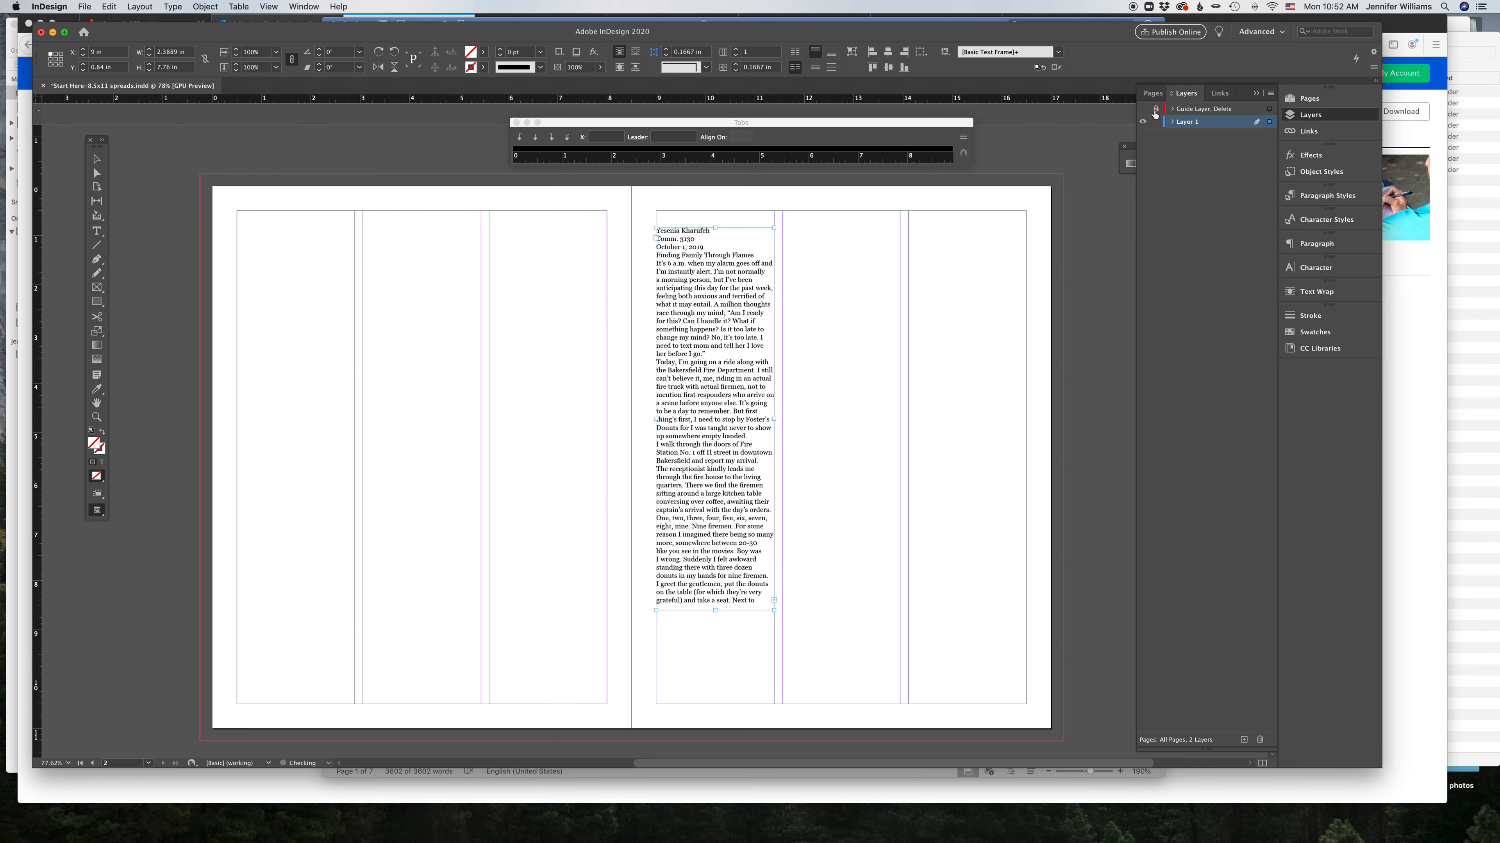
left_click(825, 251)
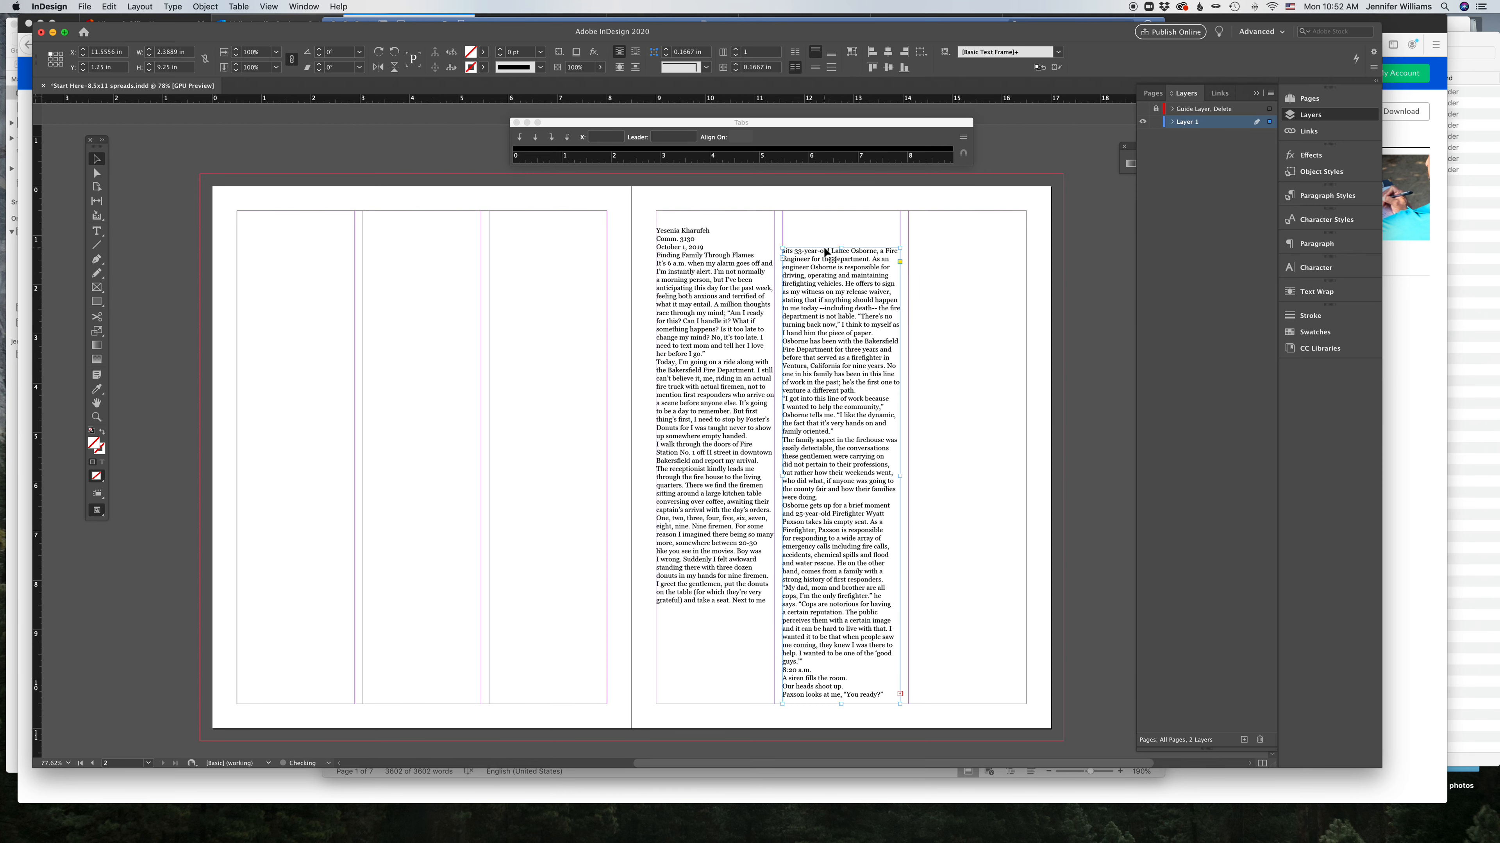
key("super+z")
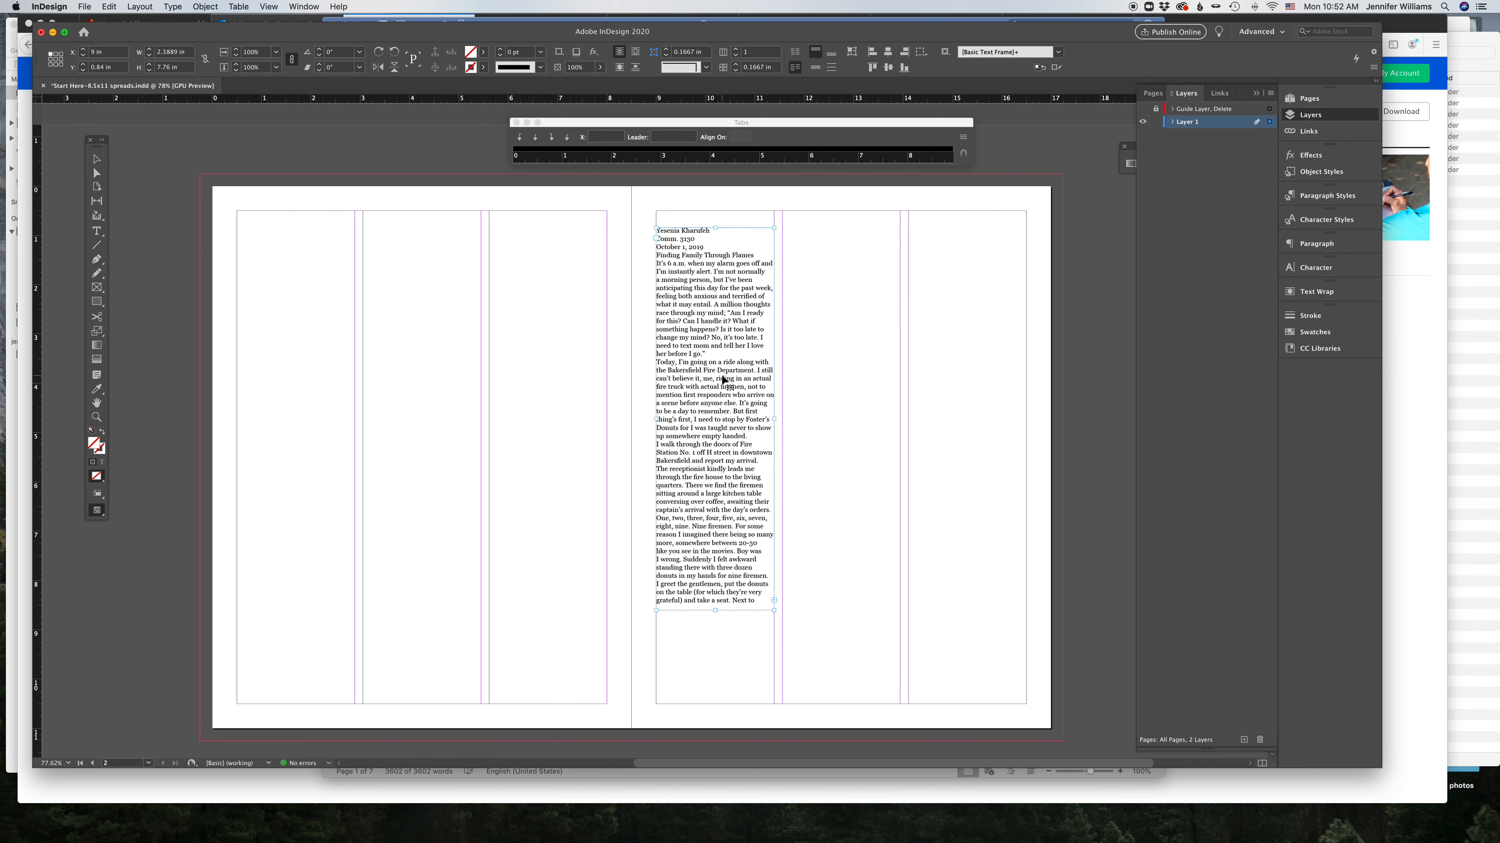
left_click(690, 396)
key("super+z")
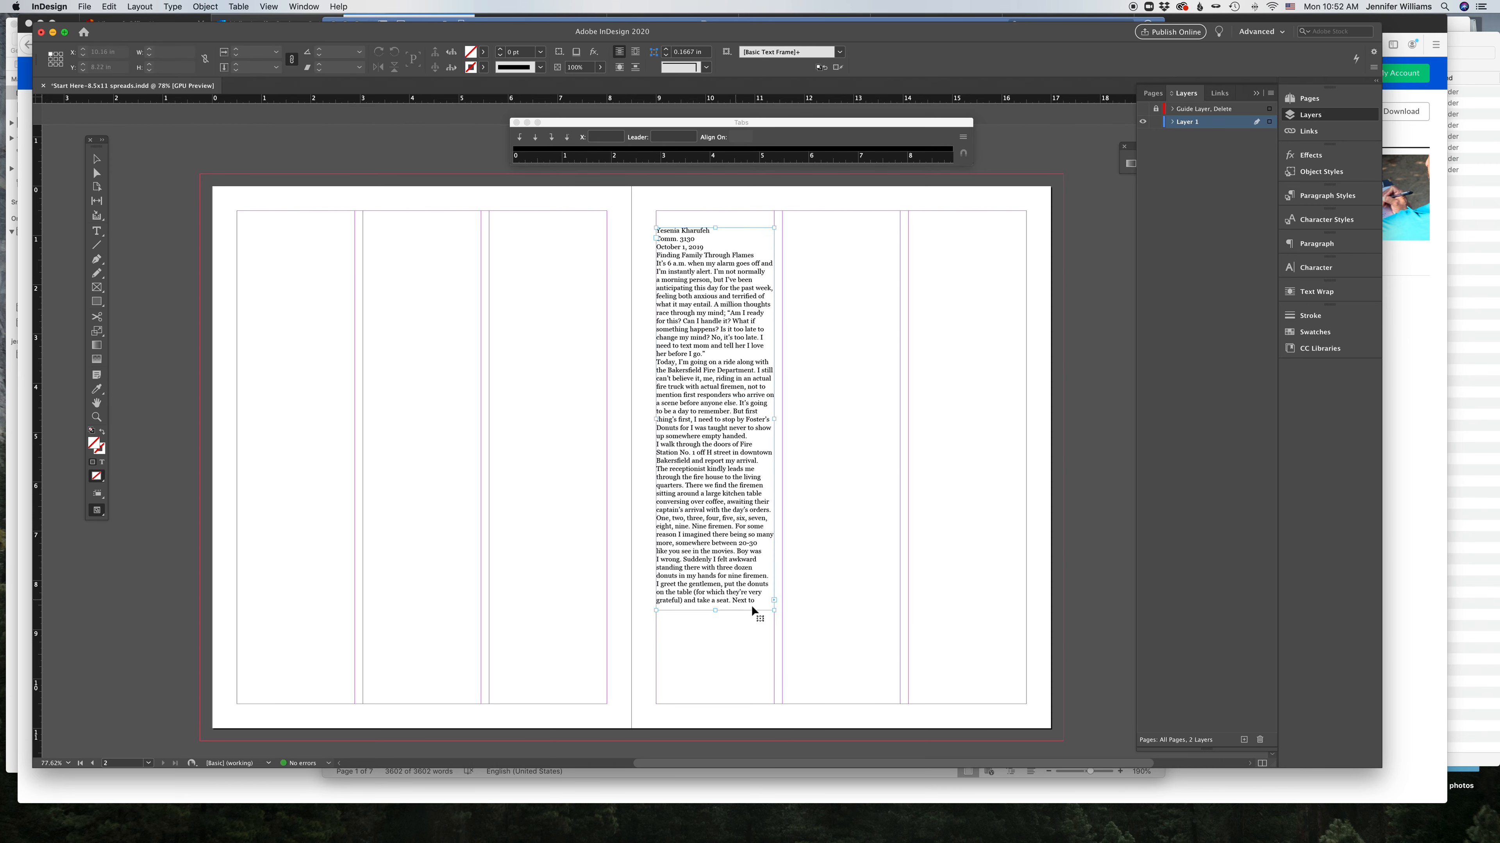
Step: Thread the overflow text into the second and third columns of the right page
left_click(782, 228)
left_click(901, 695)
left_click(909, 373)
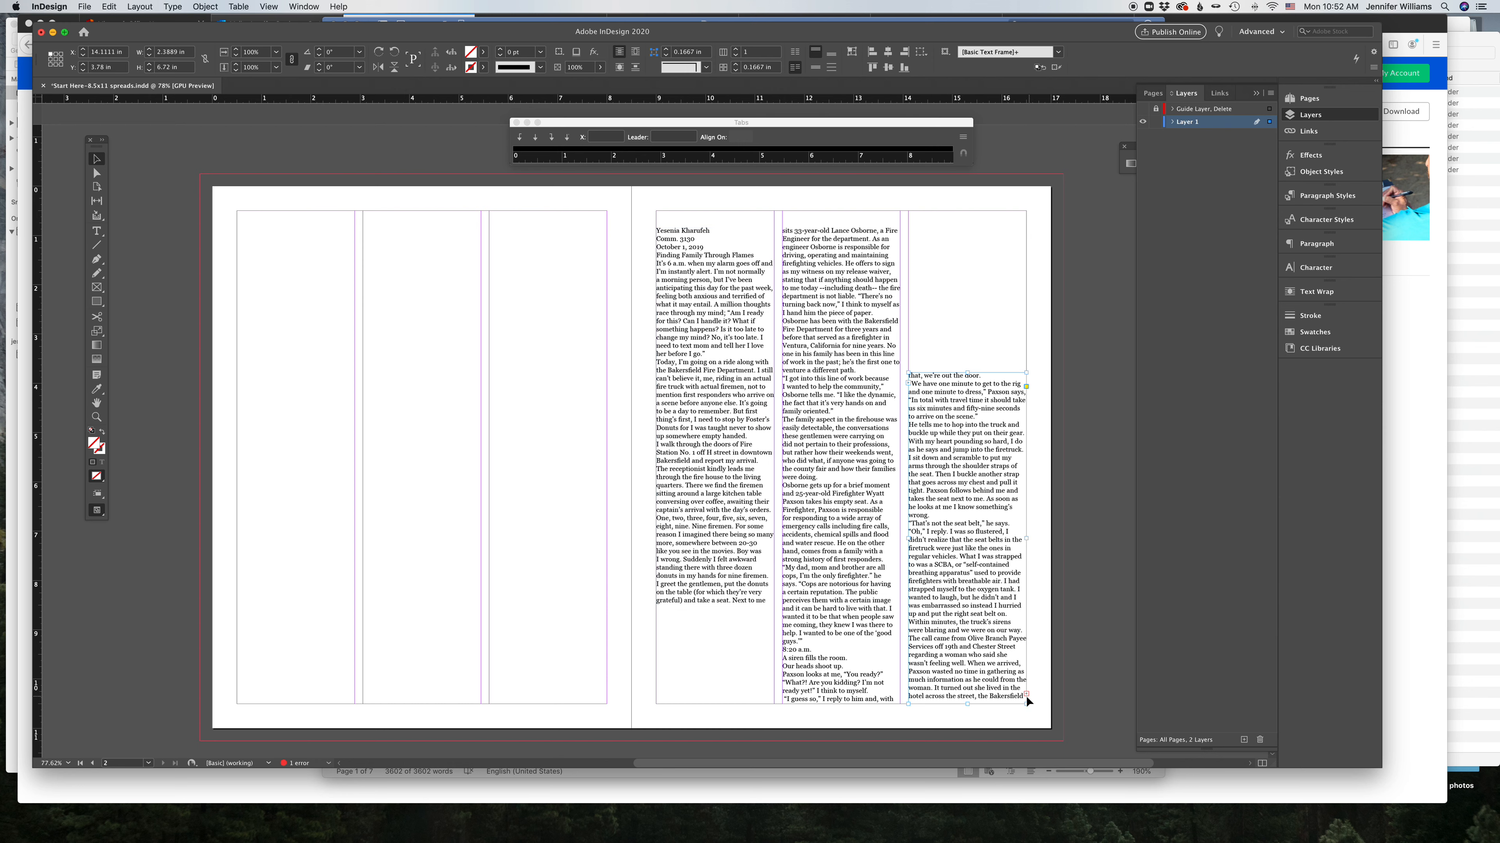
Step: Delete the author, course, date and title lines at the top of the story
left_click(517, 365)
left_click(101, 231)
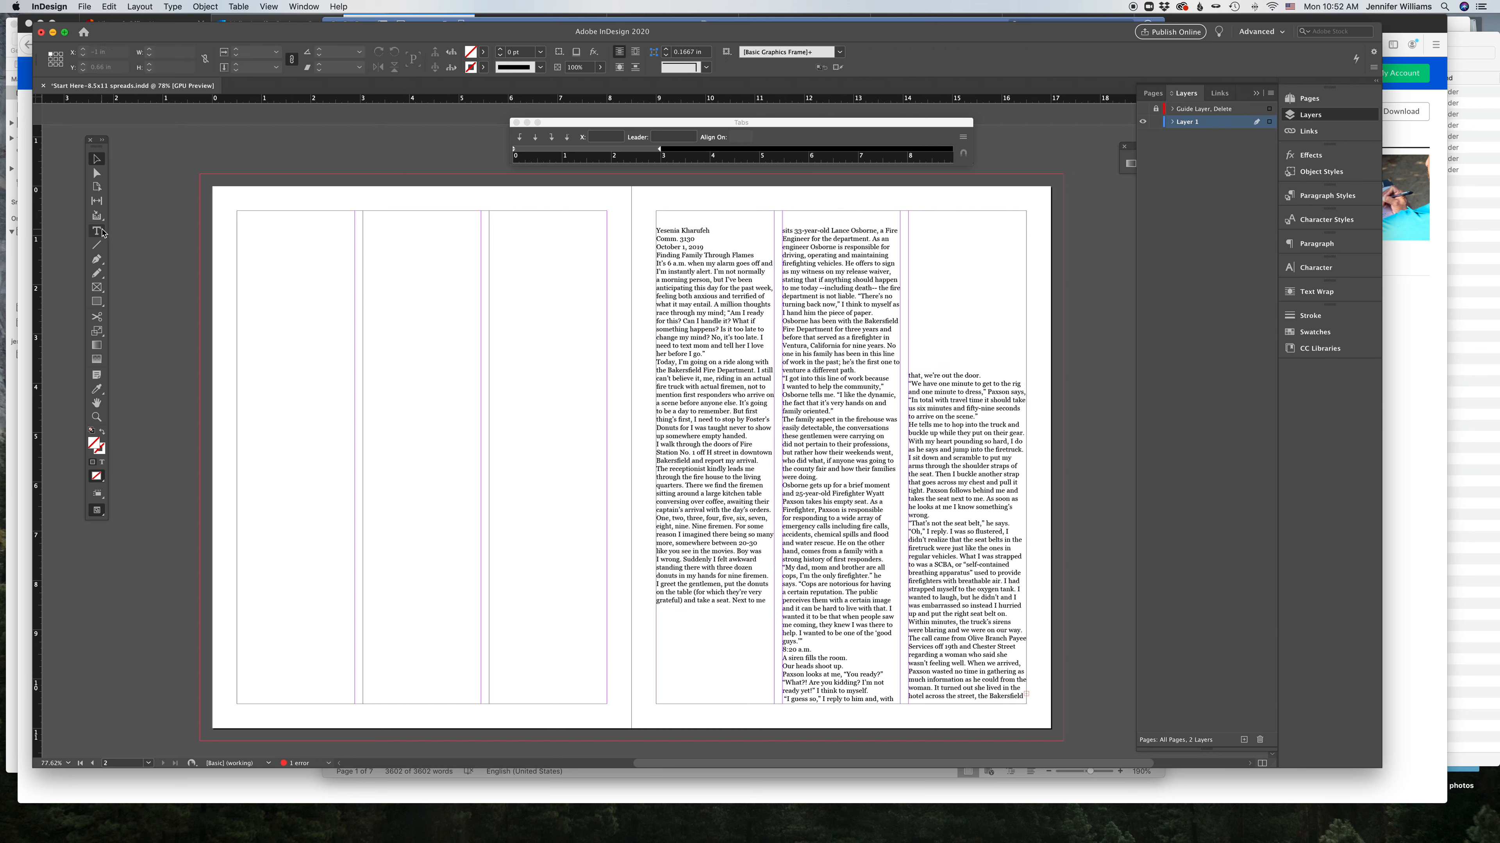
left_click_drag(755, 255, 613, 219)
key("BackSpace")
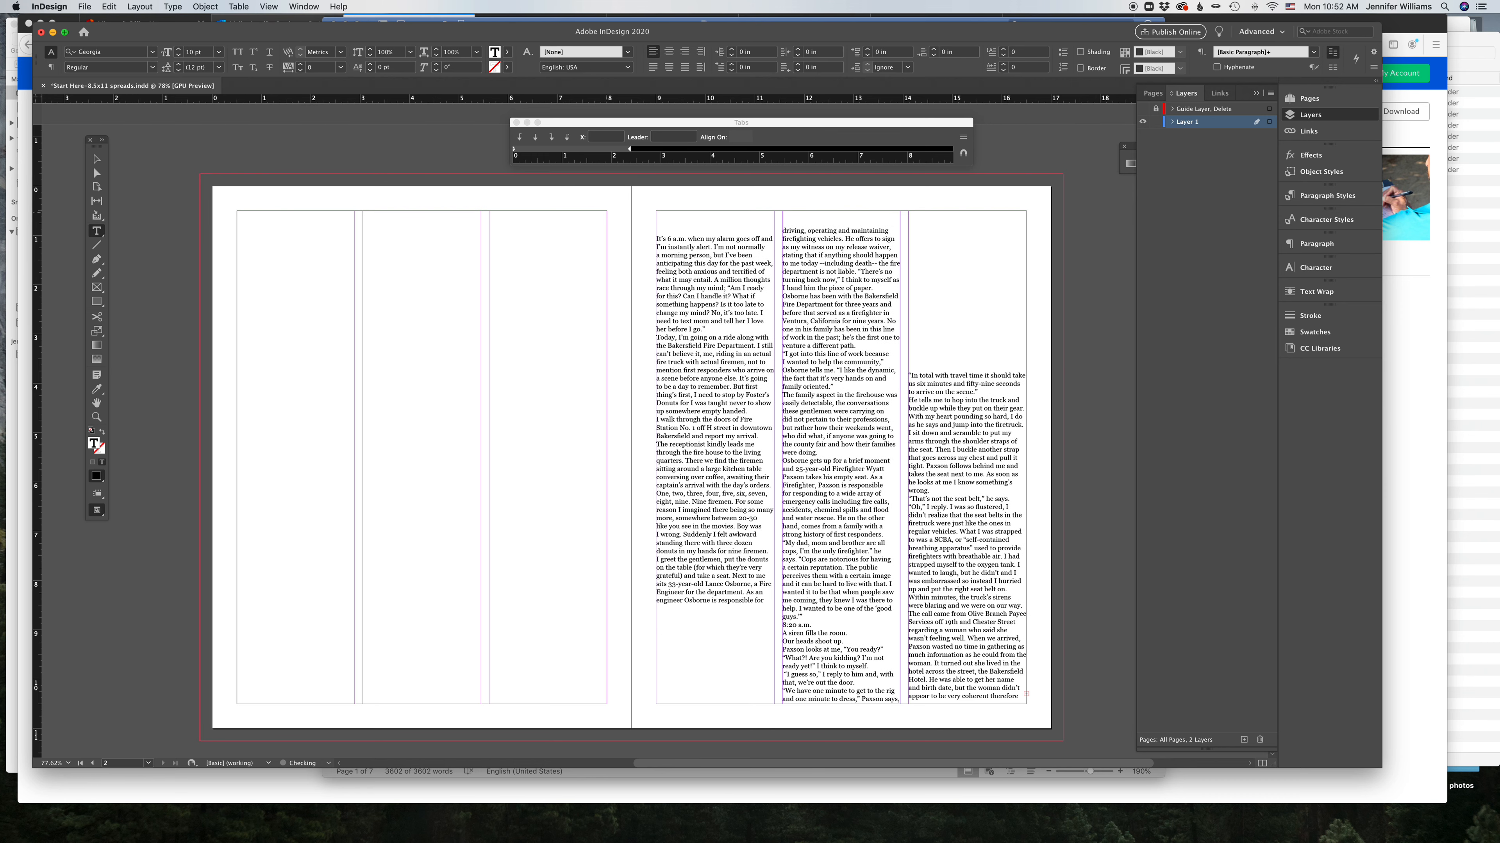
key("BackSpace")
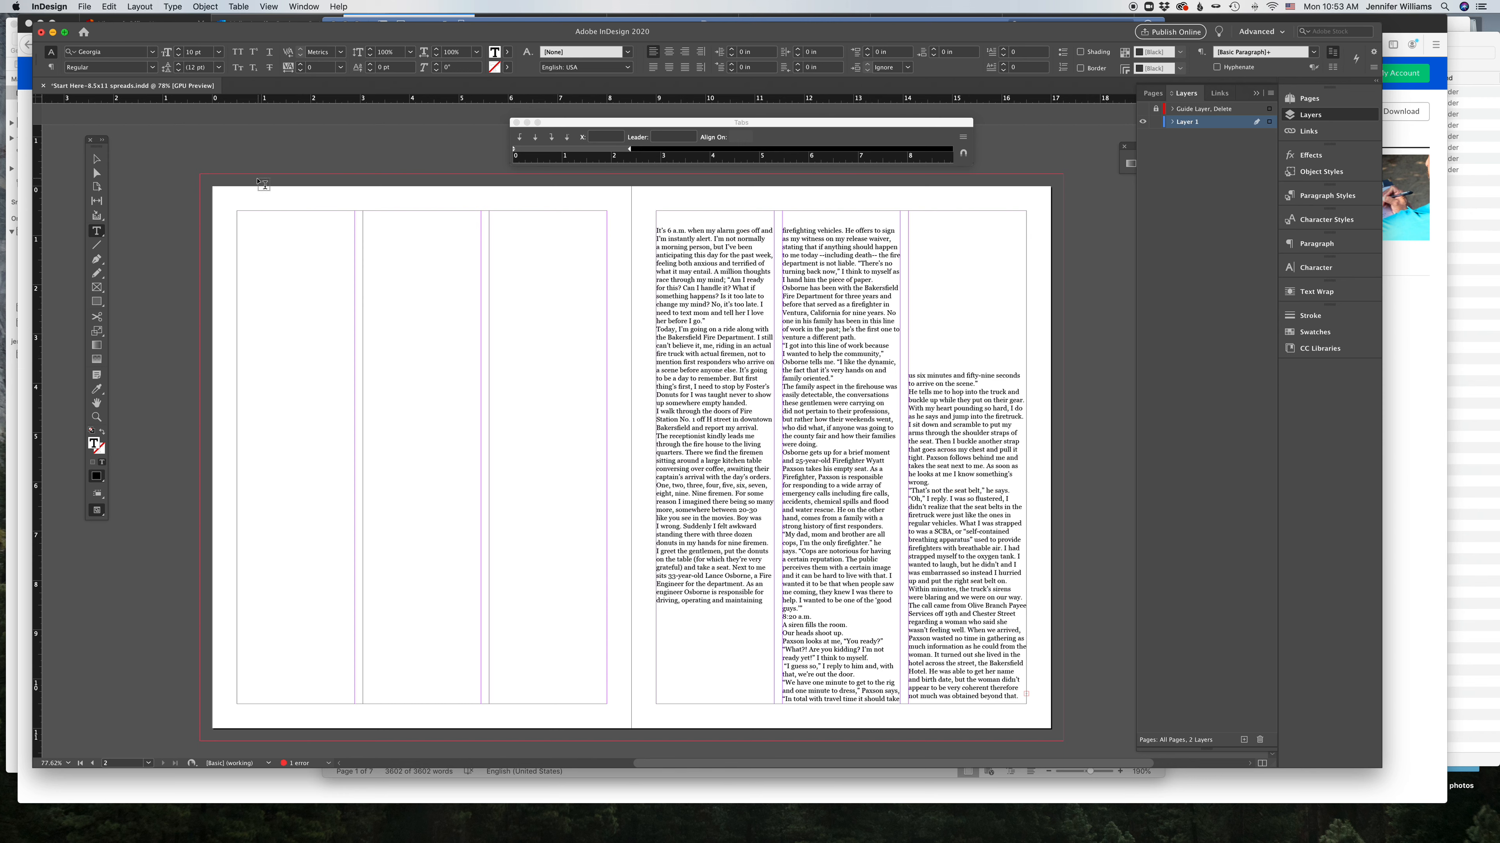
Step: Select all the story text and set the paragraph space after to 0.125 in
left_click(96, 158)
left_click(707, 454)
left_click(96, 231)
left_click(954, 642)
key("cmd+a")
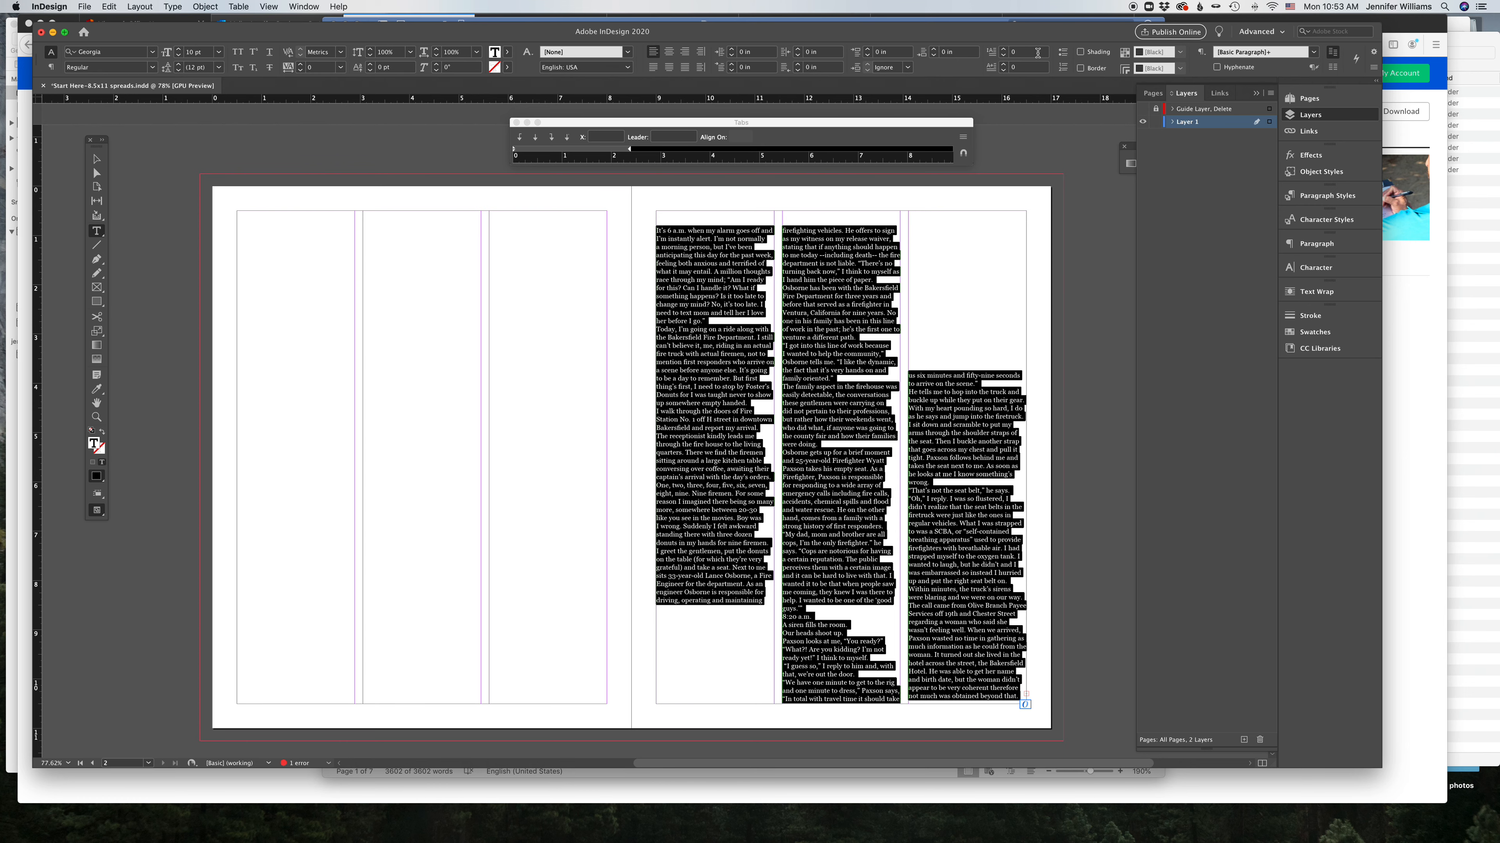
left_click(935, 50)
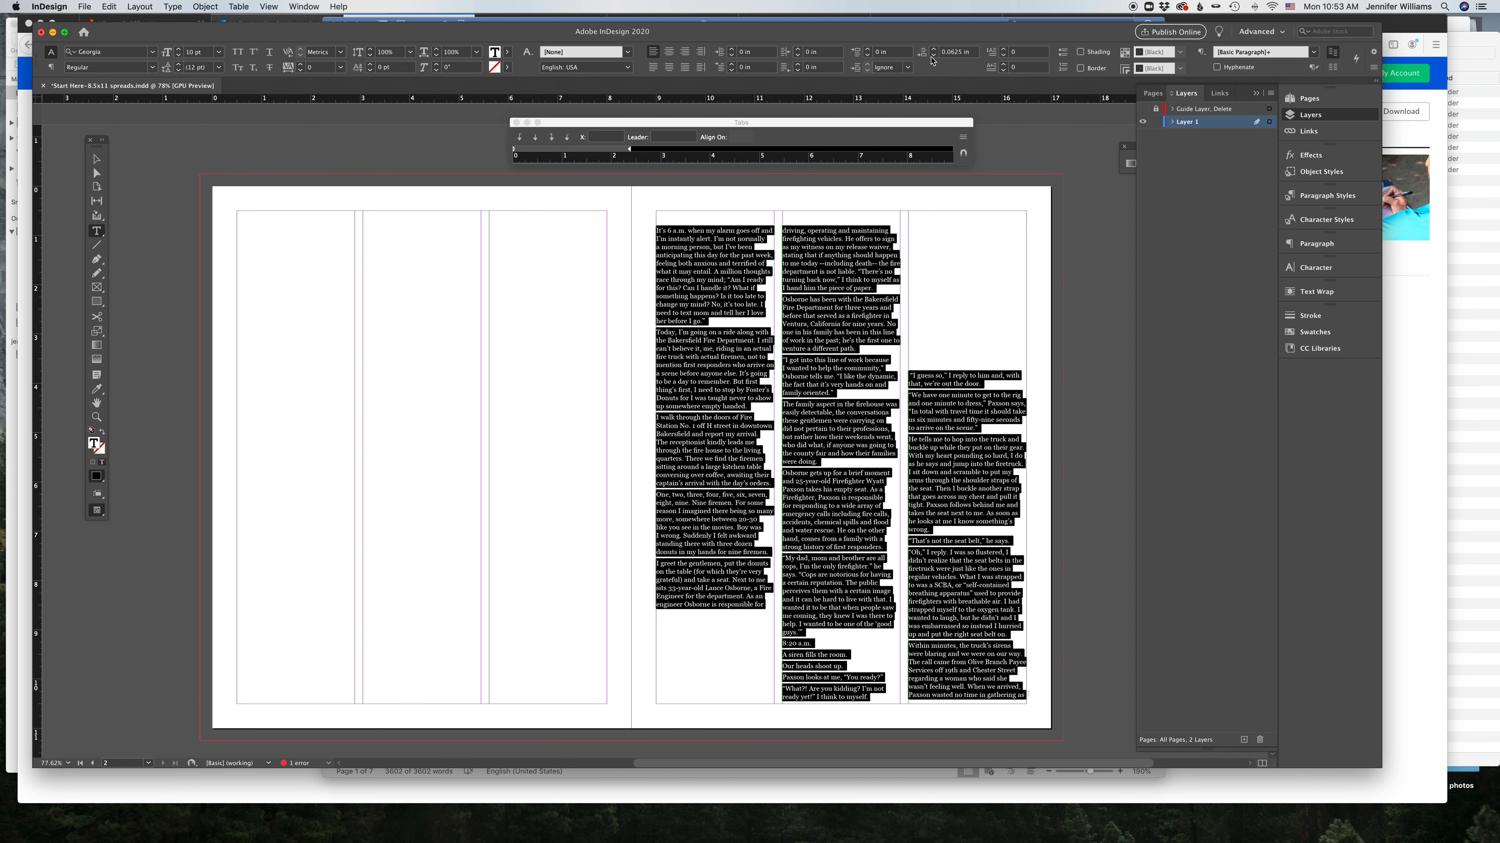
left_click(934, 49)
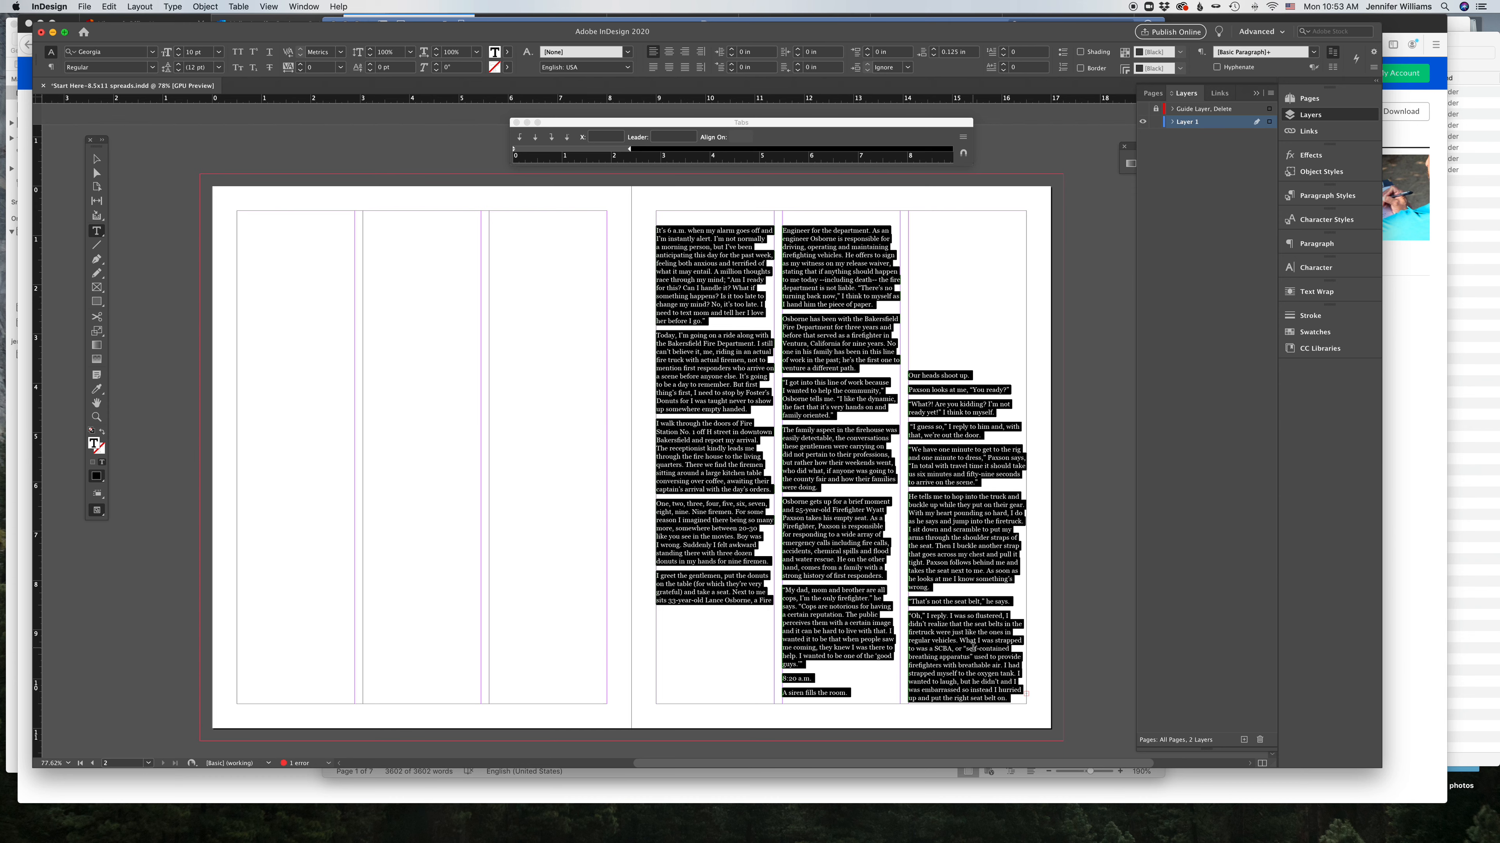
Step: Make the "8:20 a.m." line bold
left_click(848, 675)
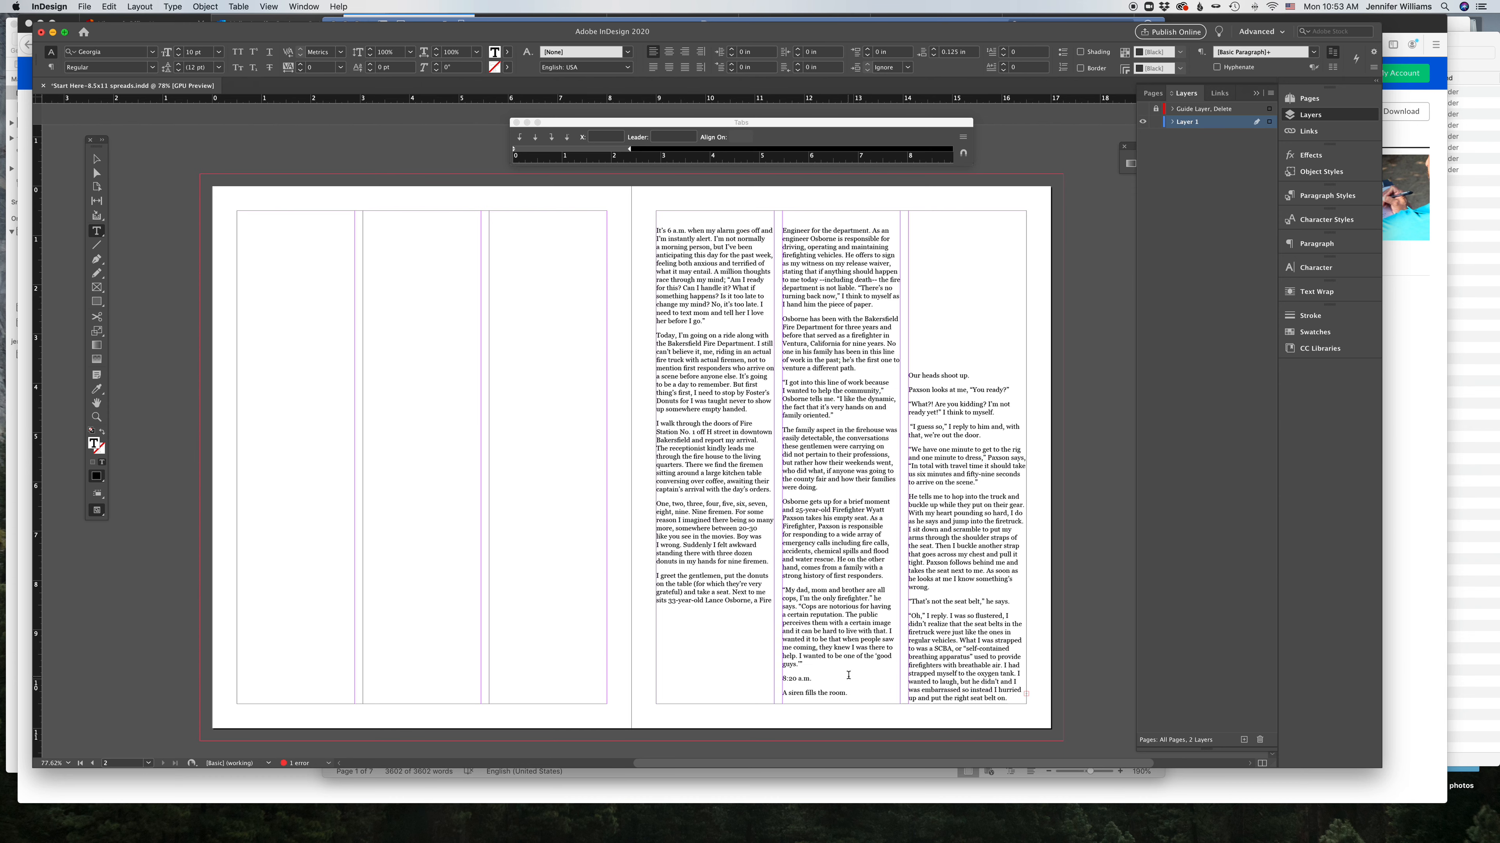
left_click_drag(813, 679, 656, 592)
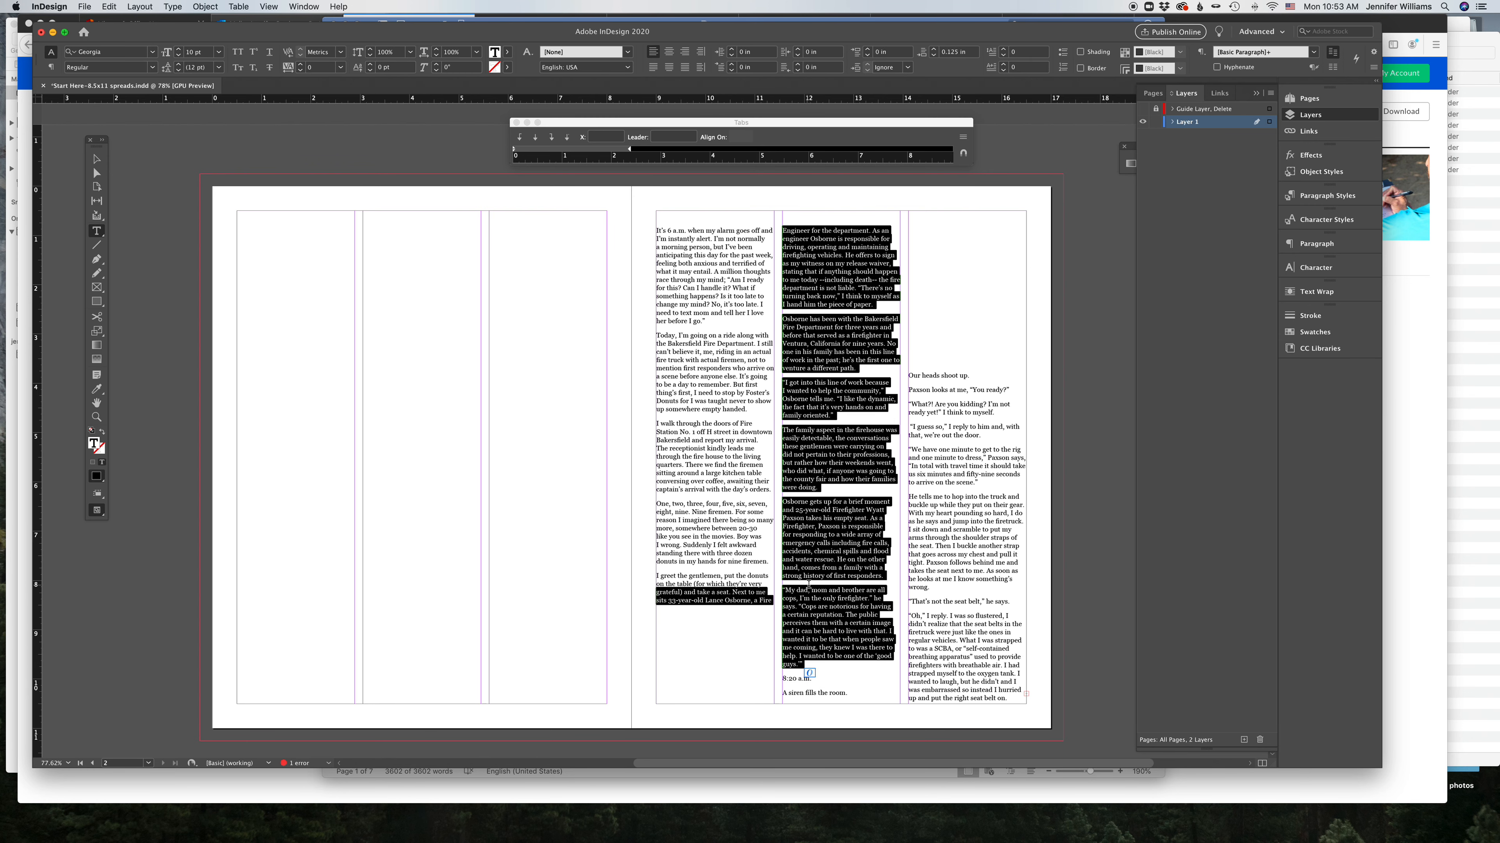
left_click(756, 566)
scroll(730, 328, "left", 1)
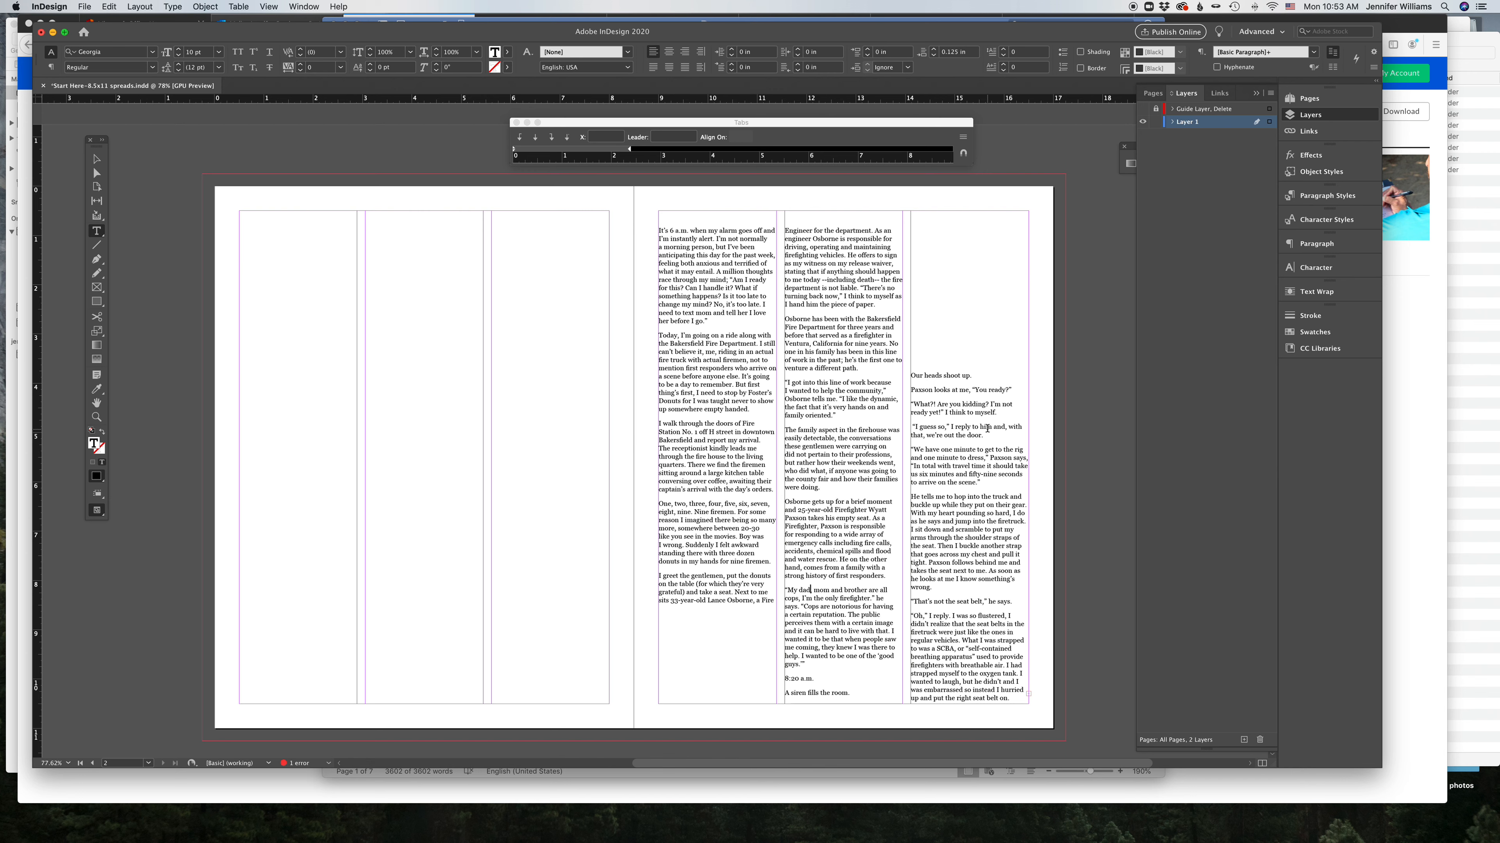
left_click_drag(816, 677, 785, 679)
left_click(153, 67)
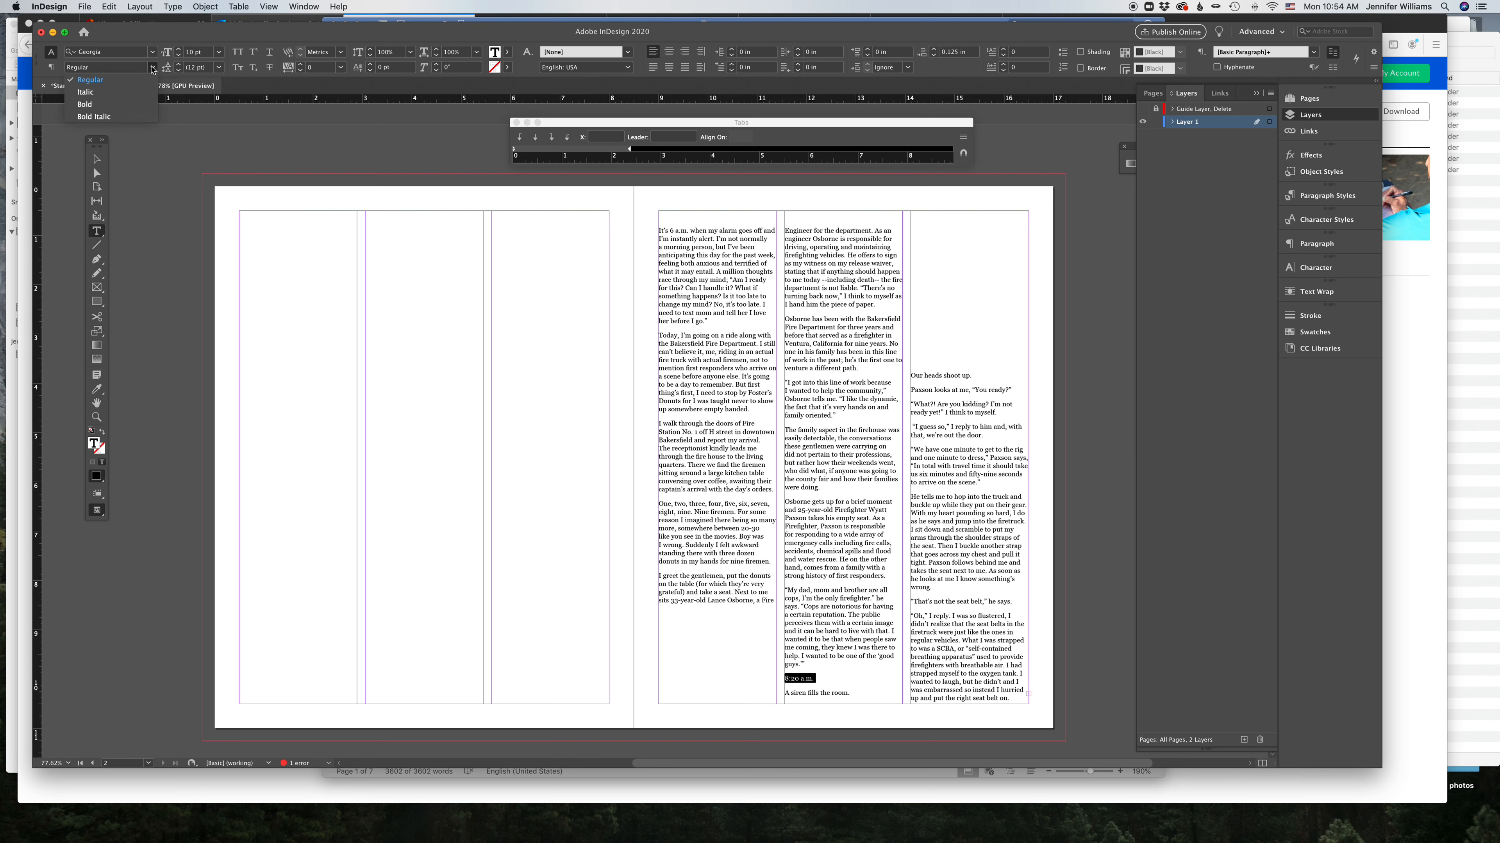
left_click(143, 105)
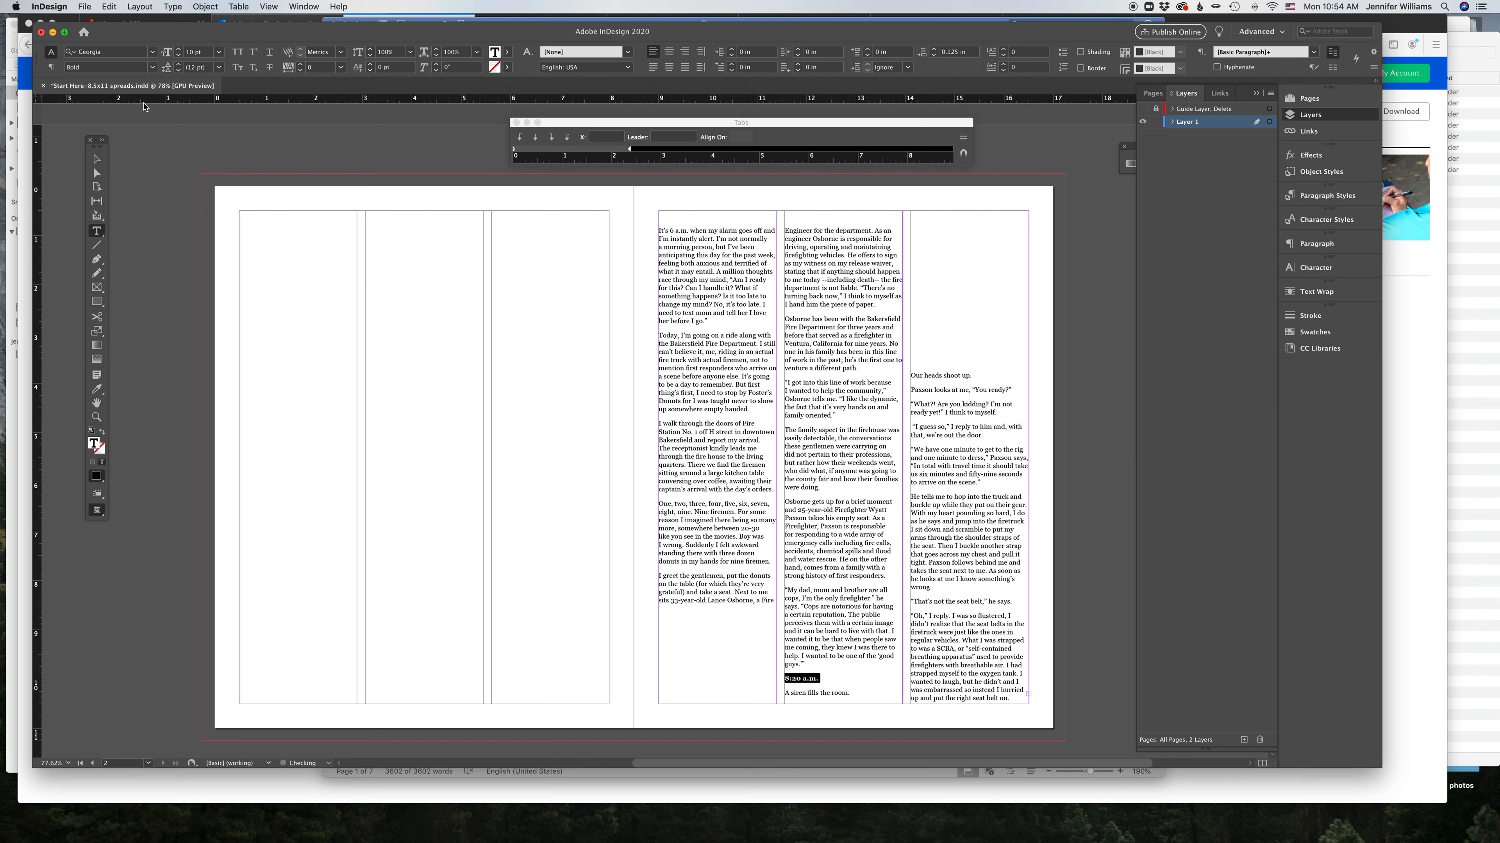
left_click(152, 67)
left_click(153, 68)
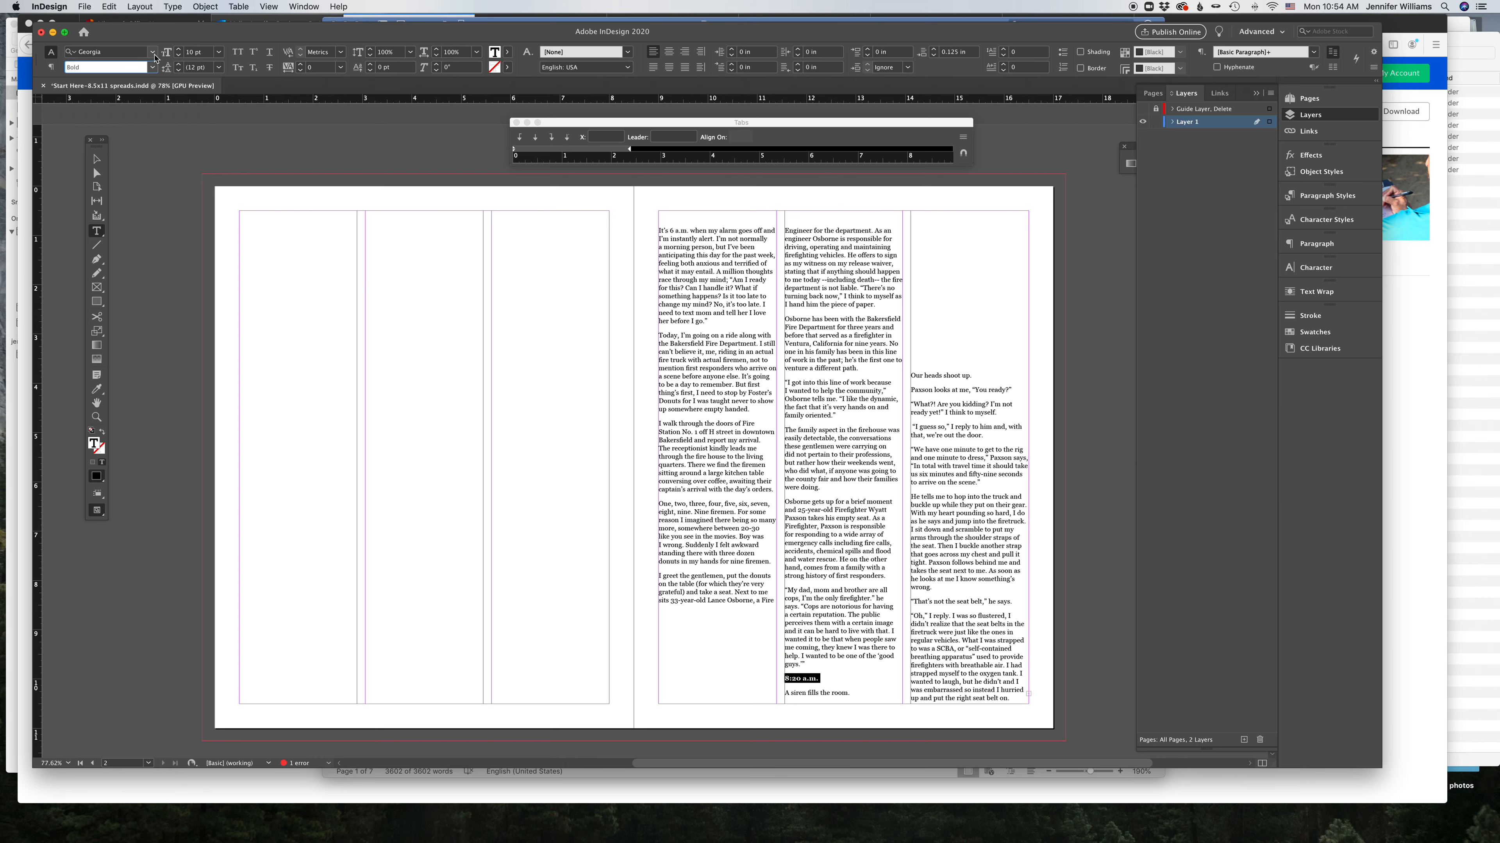
left_click(152, 53)
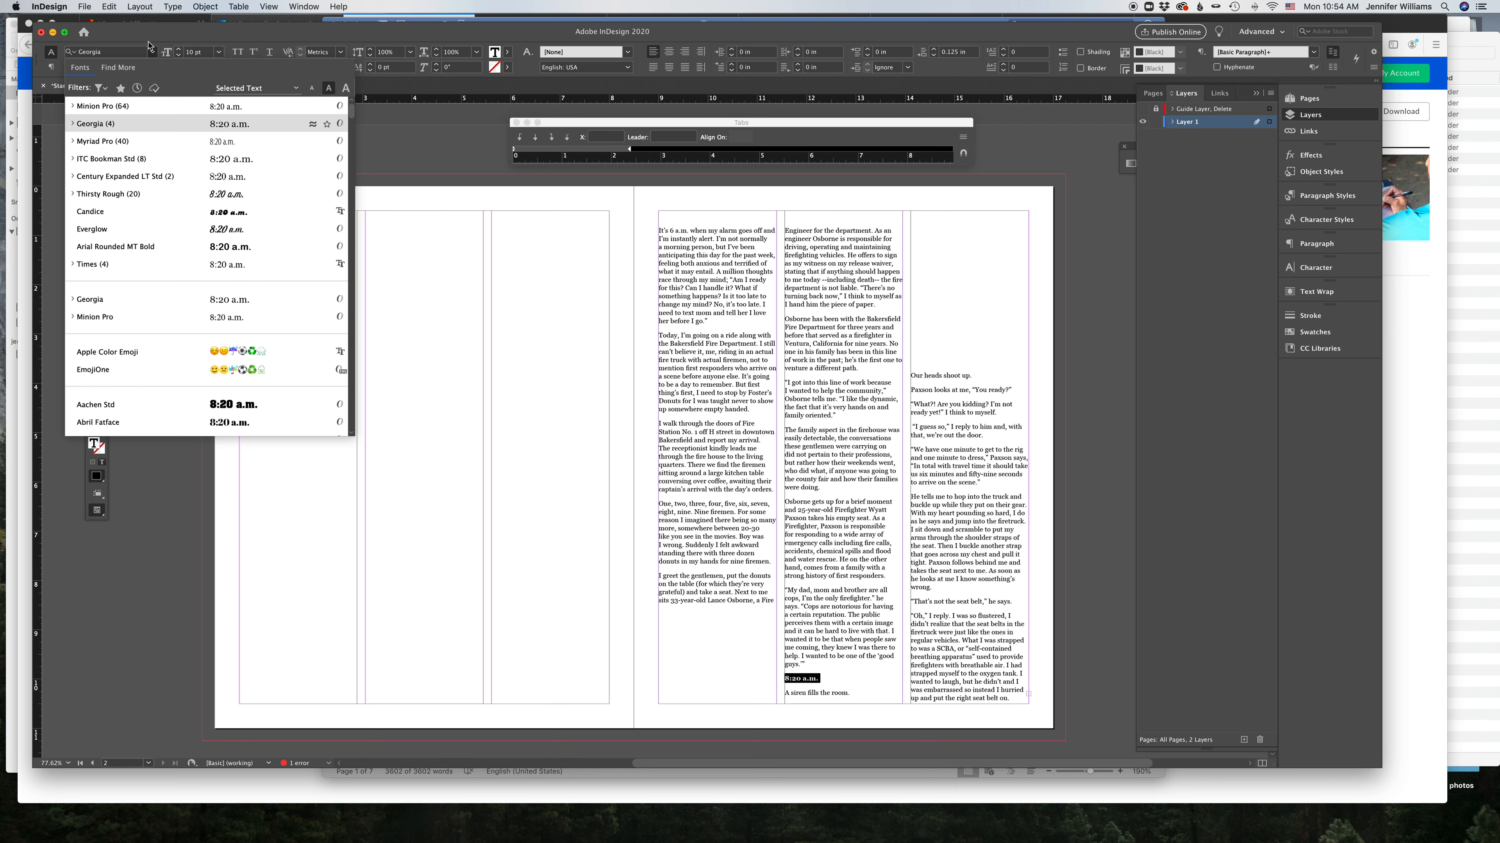
left_click(151, 52)
left_click(152, 52)
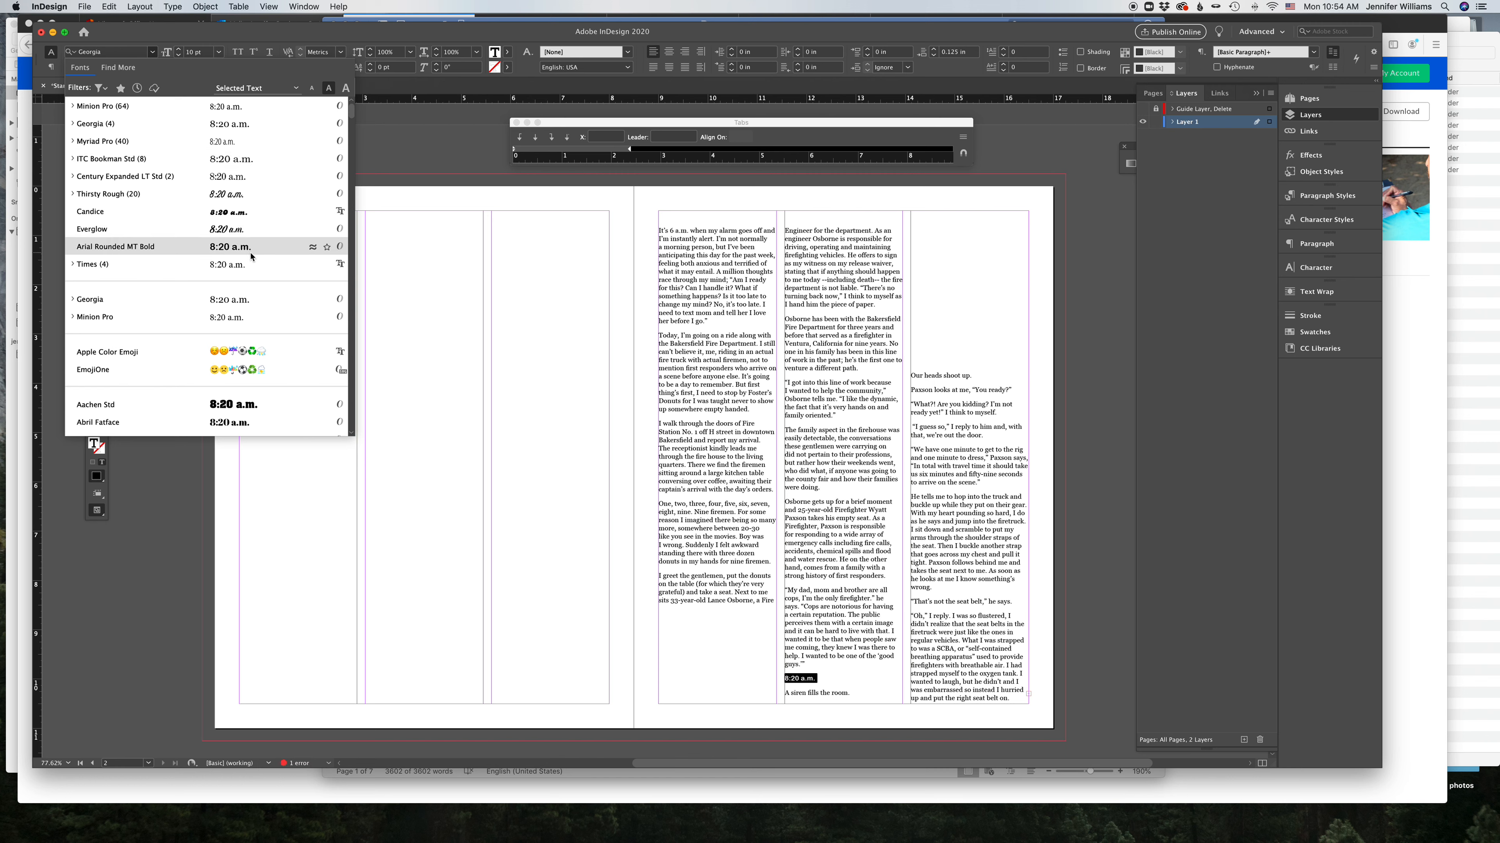
scroll(251, 257, "down", 2)
left_click(546, 359, "super")
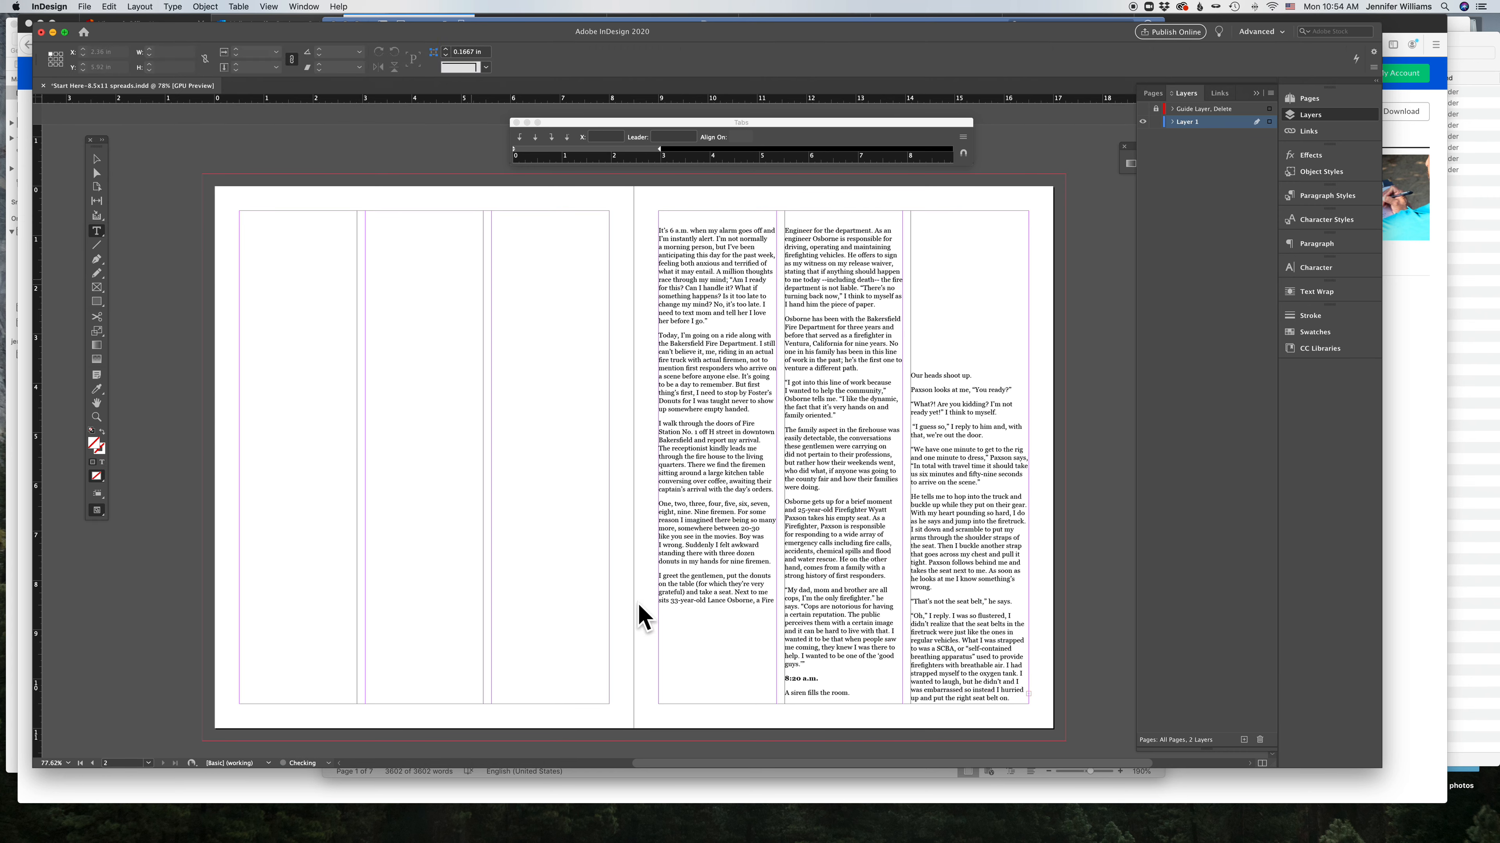
left_click(859, 678)
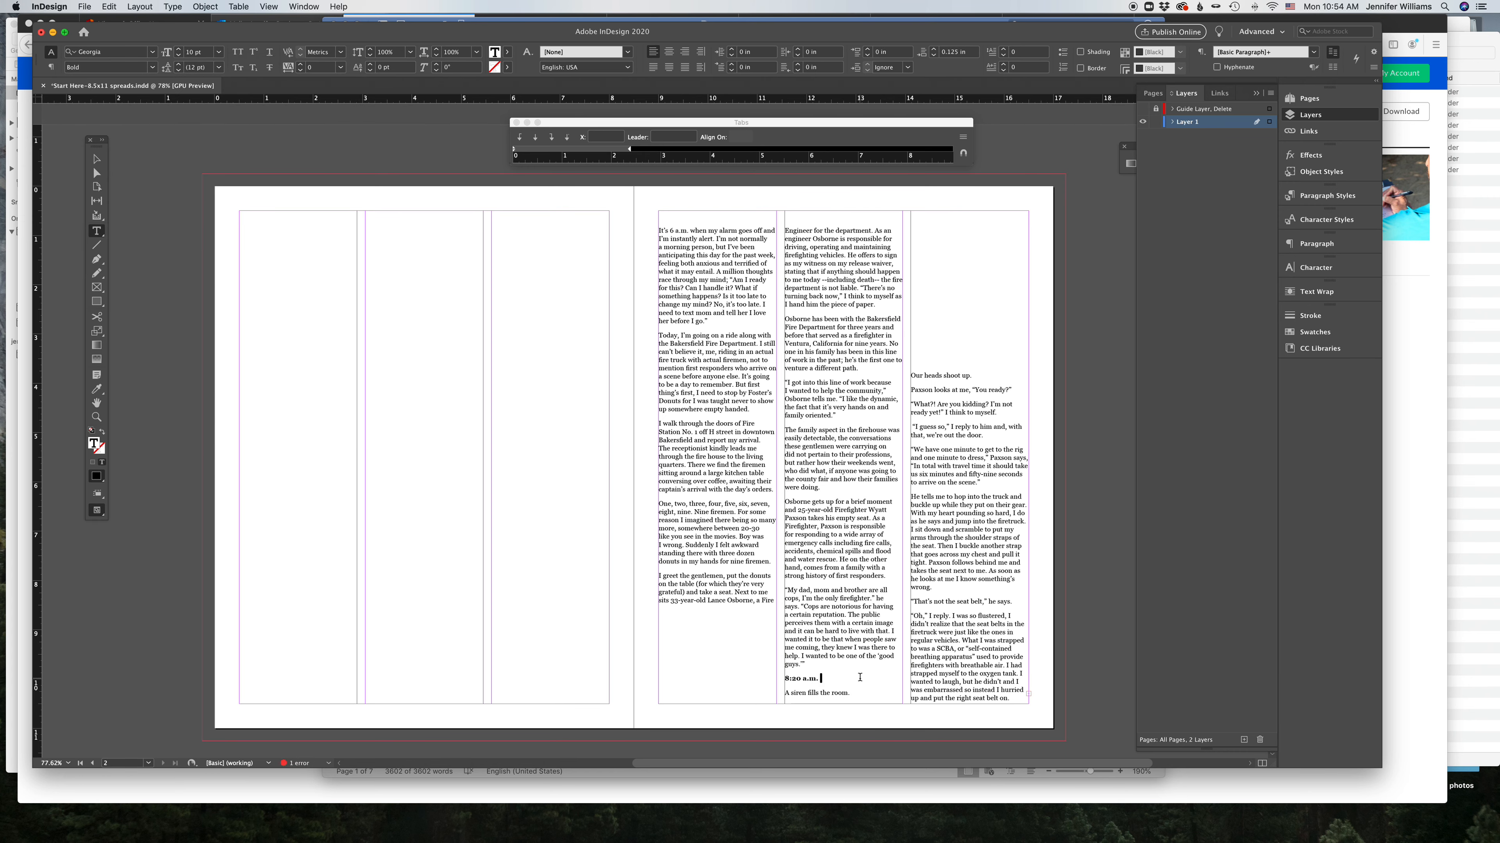
key("Delete")
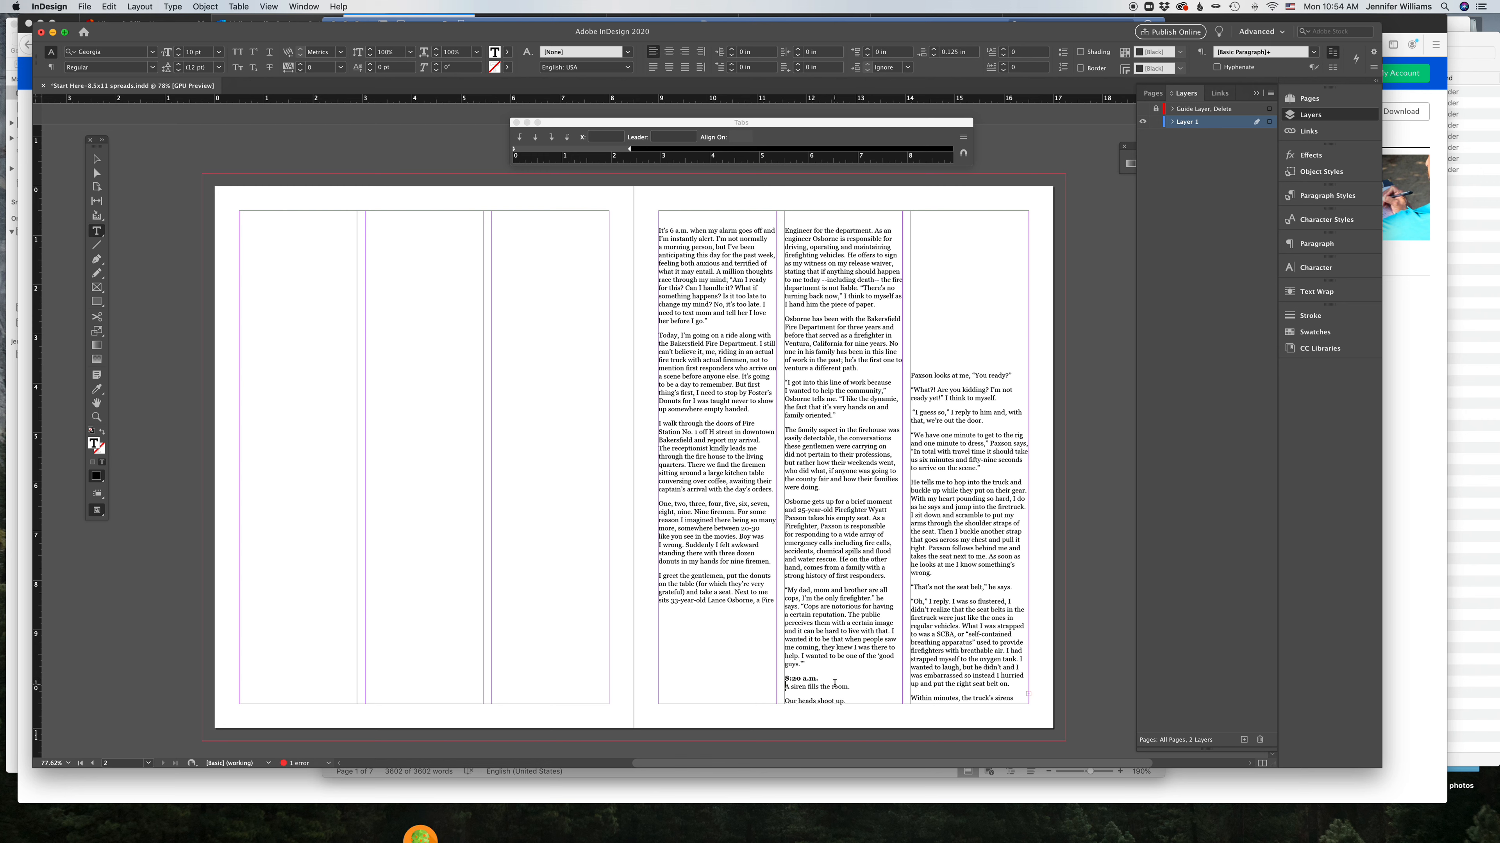
key("super+z")
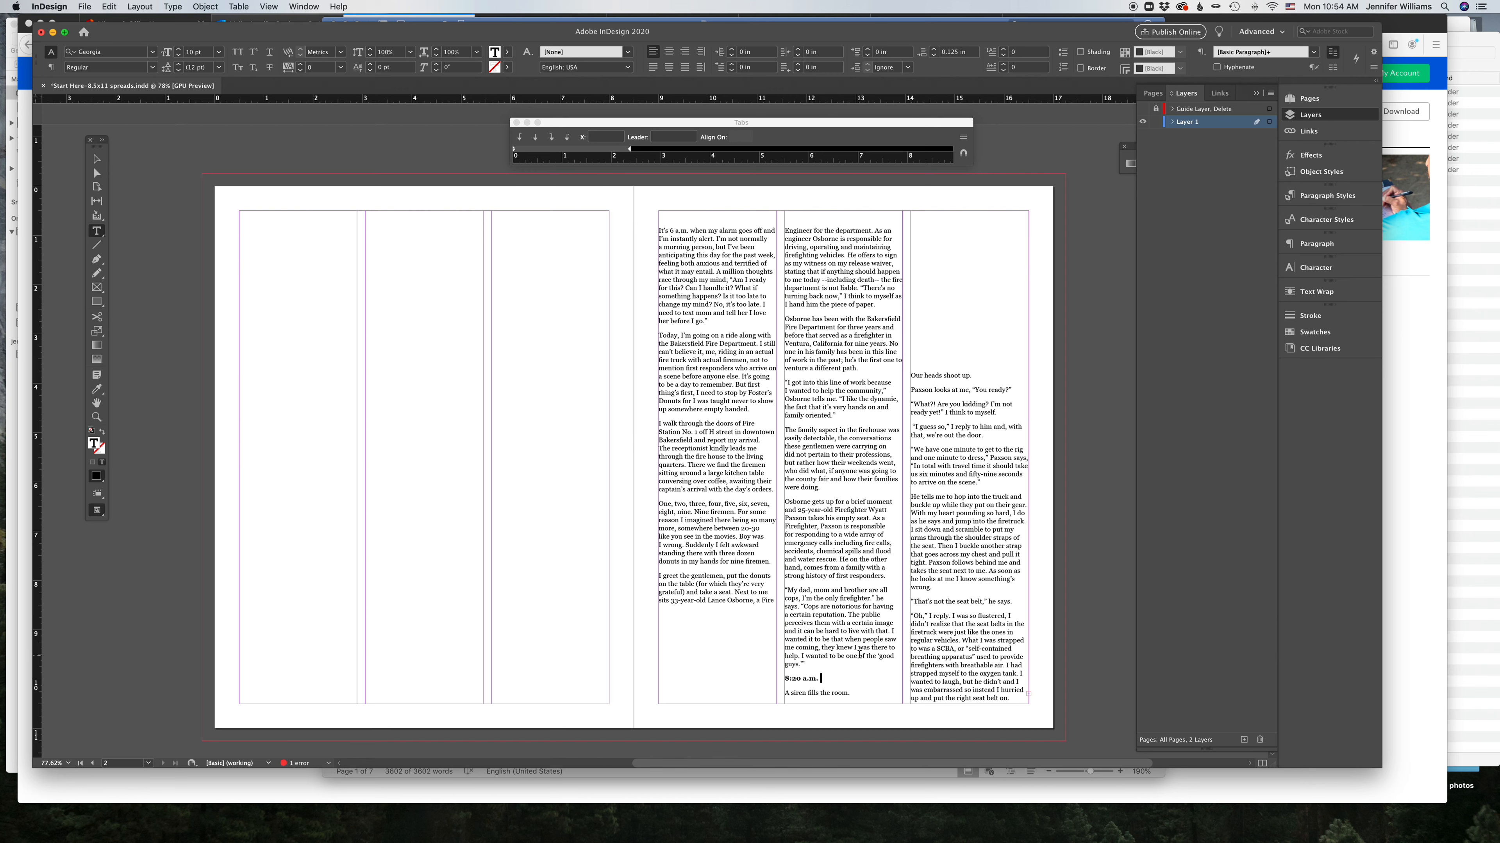
left_click_drag(931, 588, 910, 589)
left_click_drag(807, 665, 784, 665)
left_click_drag(939, 589, 905, 504)
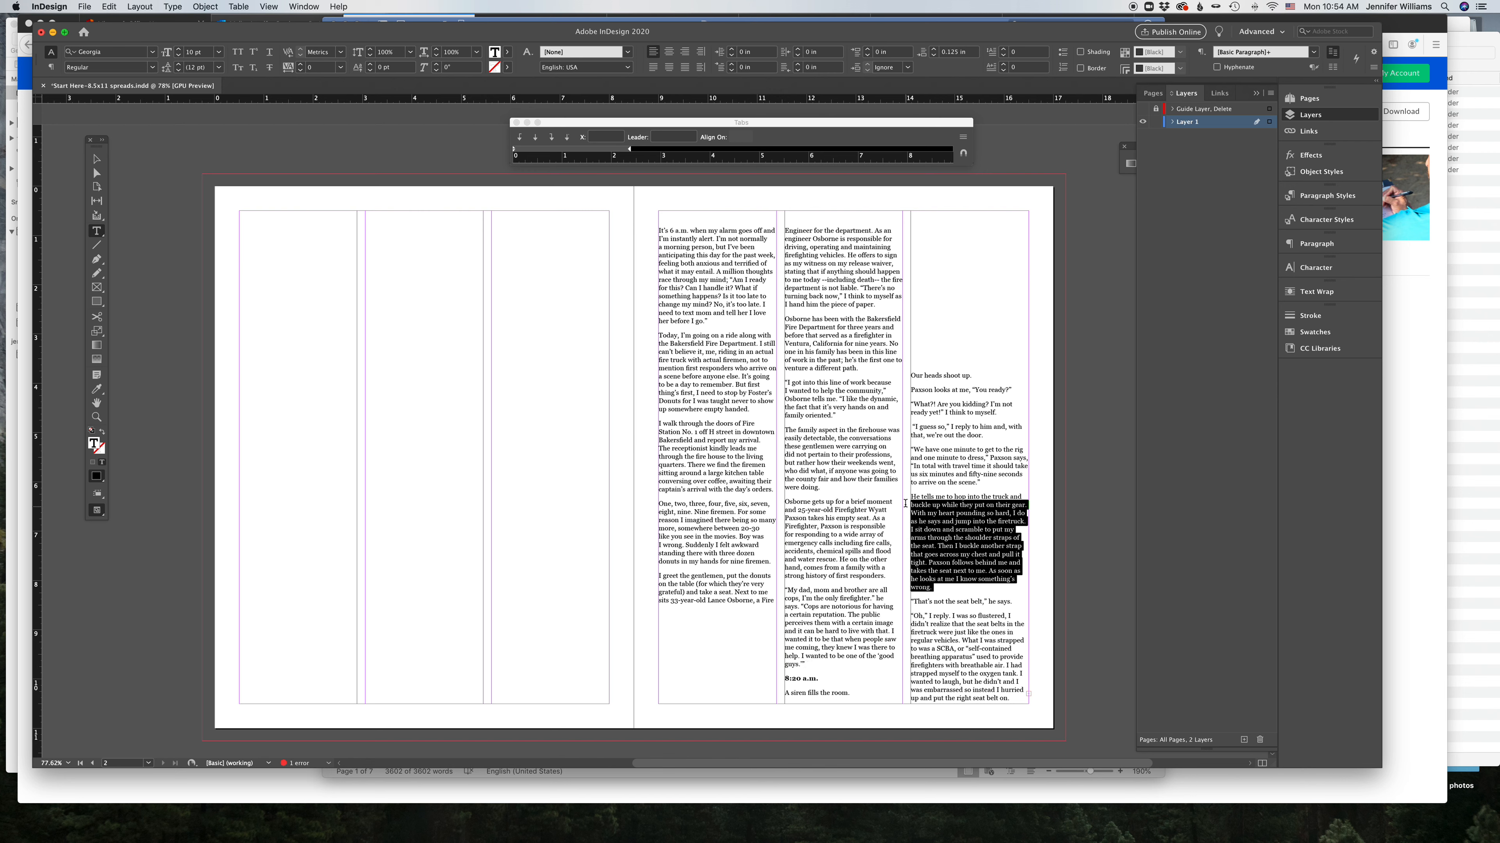
left_click(966, 601)
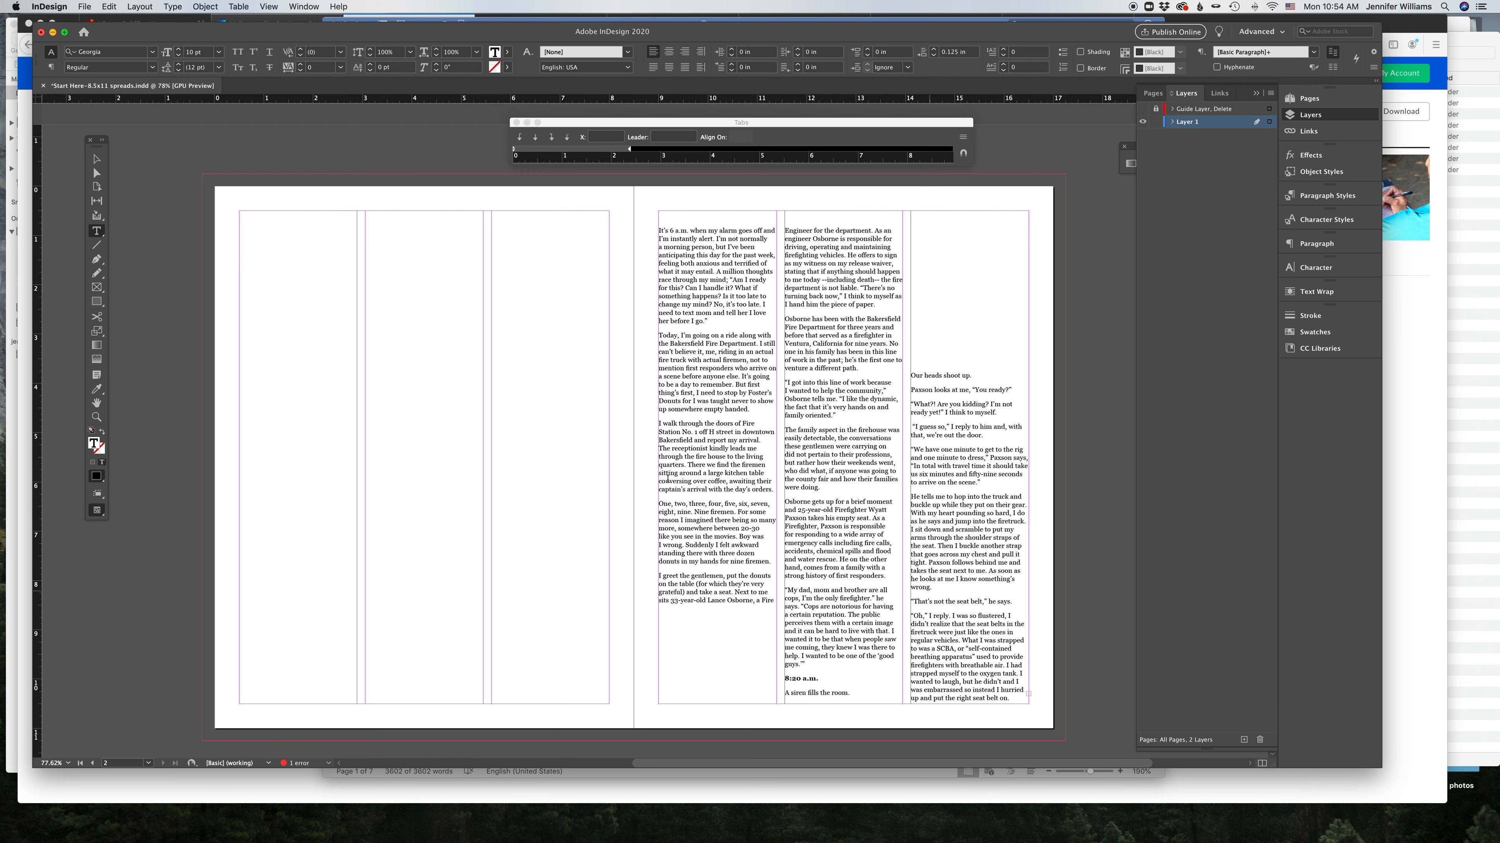
Step: Move the three threaded text frames from the right page onto the left page's columns
left_click(96, 159)
left_click_drag(714, 305, 407, 295)
left_click_drag(990, 416, 570, 254)
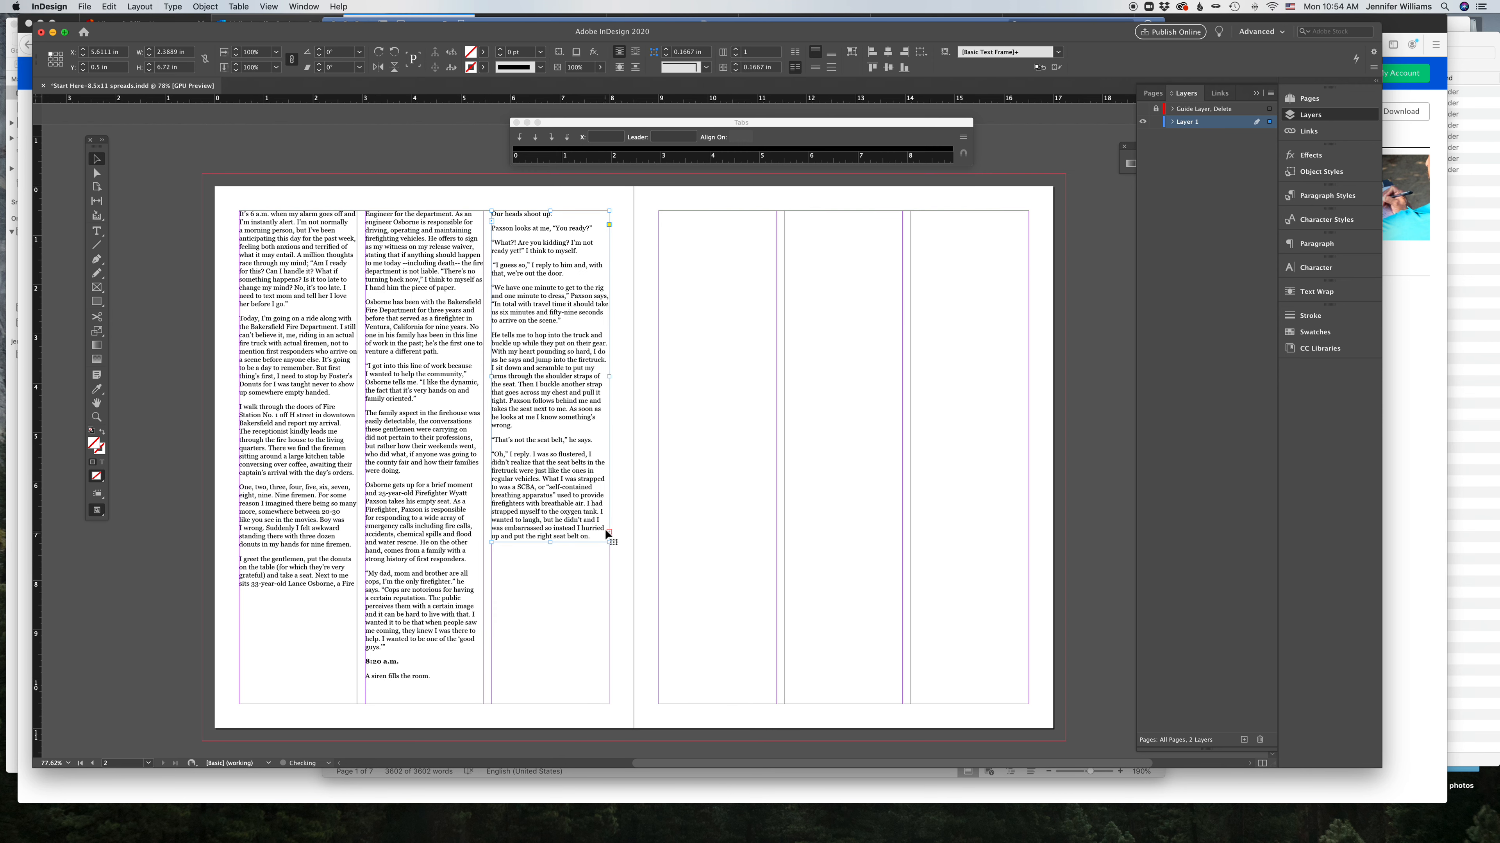
Step: Thread the overflow text from the left page's third column into a new frame in the right page's first column
left_click(610, 532)
left_click(674, 491)
left_click_drag(716, 492, 689, 224)
scroll(780, 690, "down", 1)
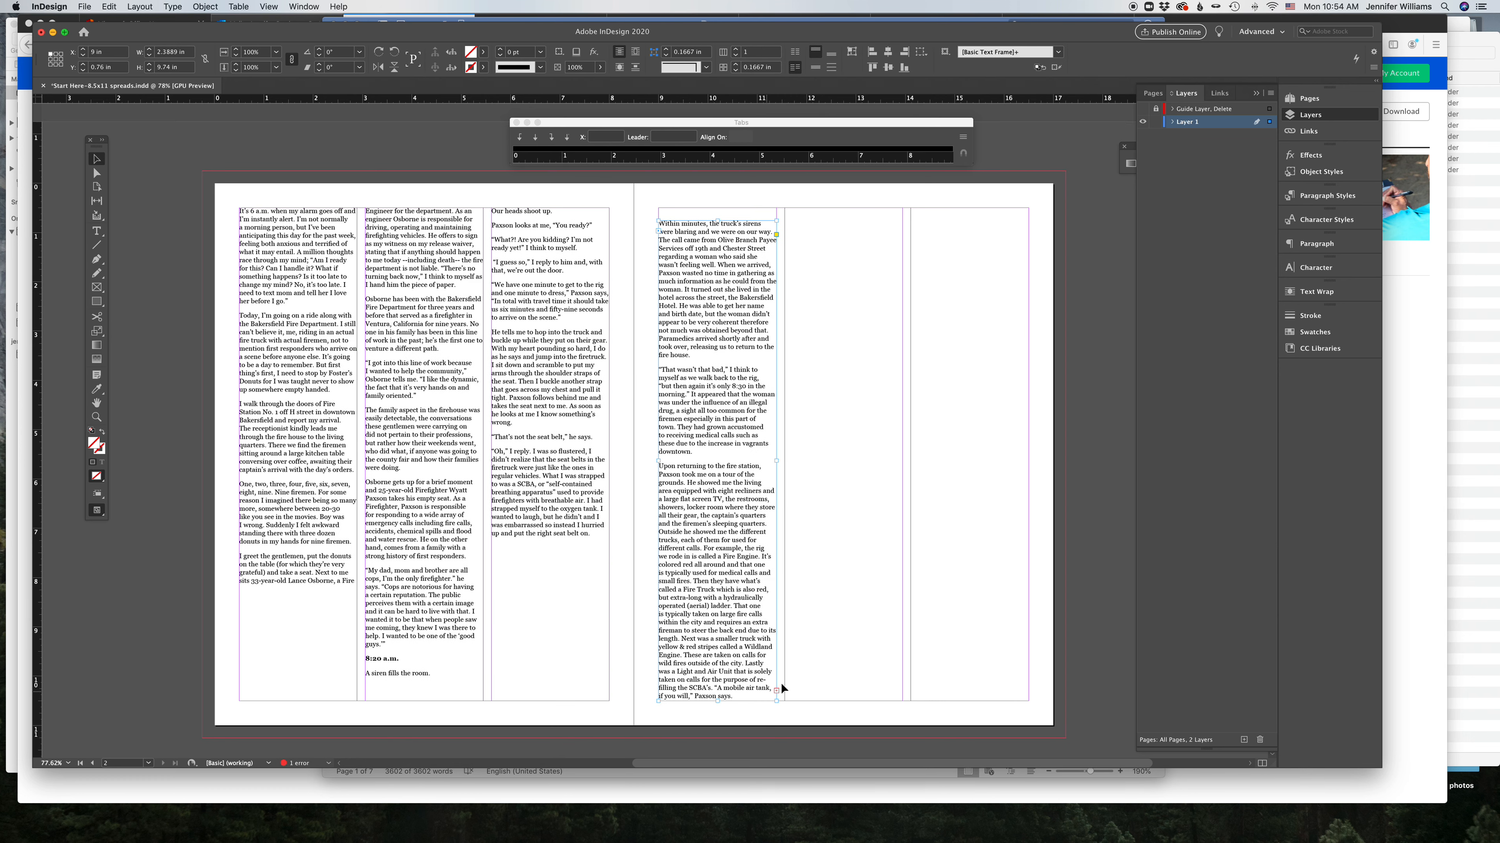
Step: Continue threading the story into a frame filling the right page's second column
left_click(776, 692)
left_click(813, 589)
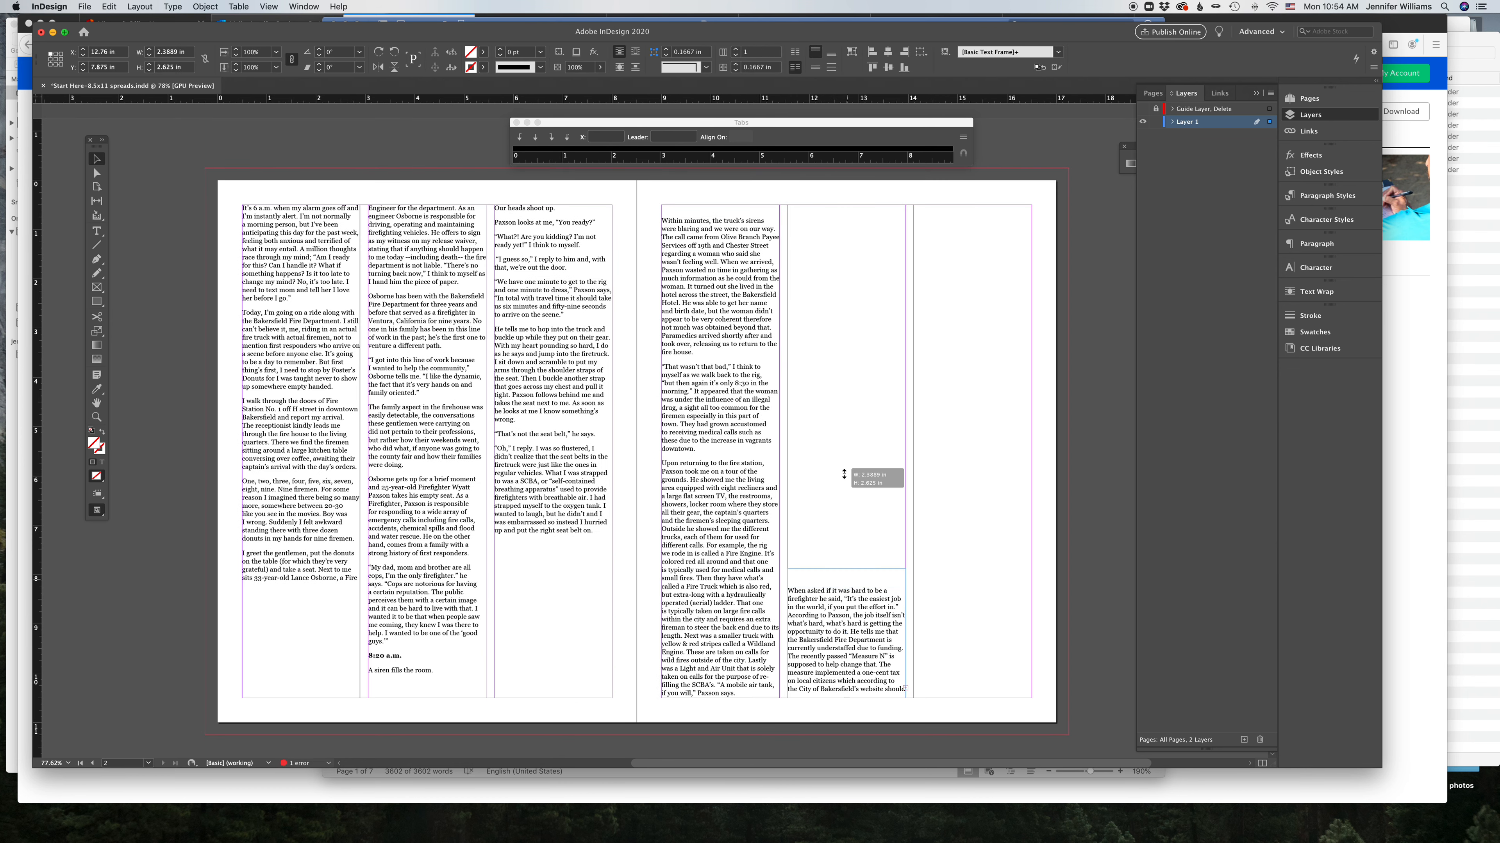
left_click(834, 213)
left_click(943, 401)
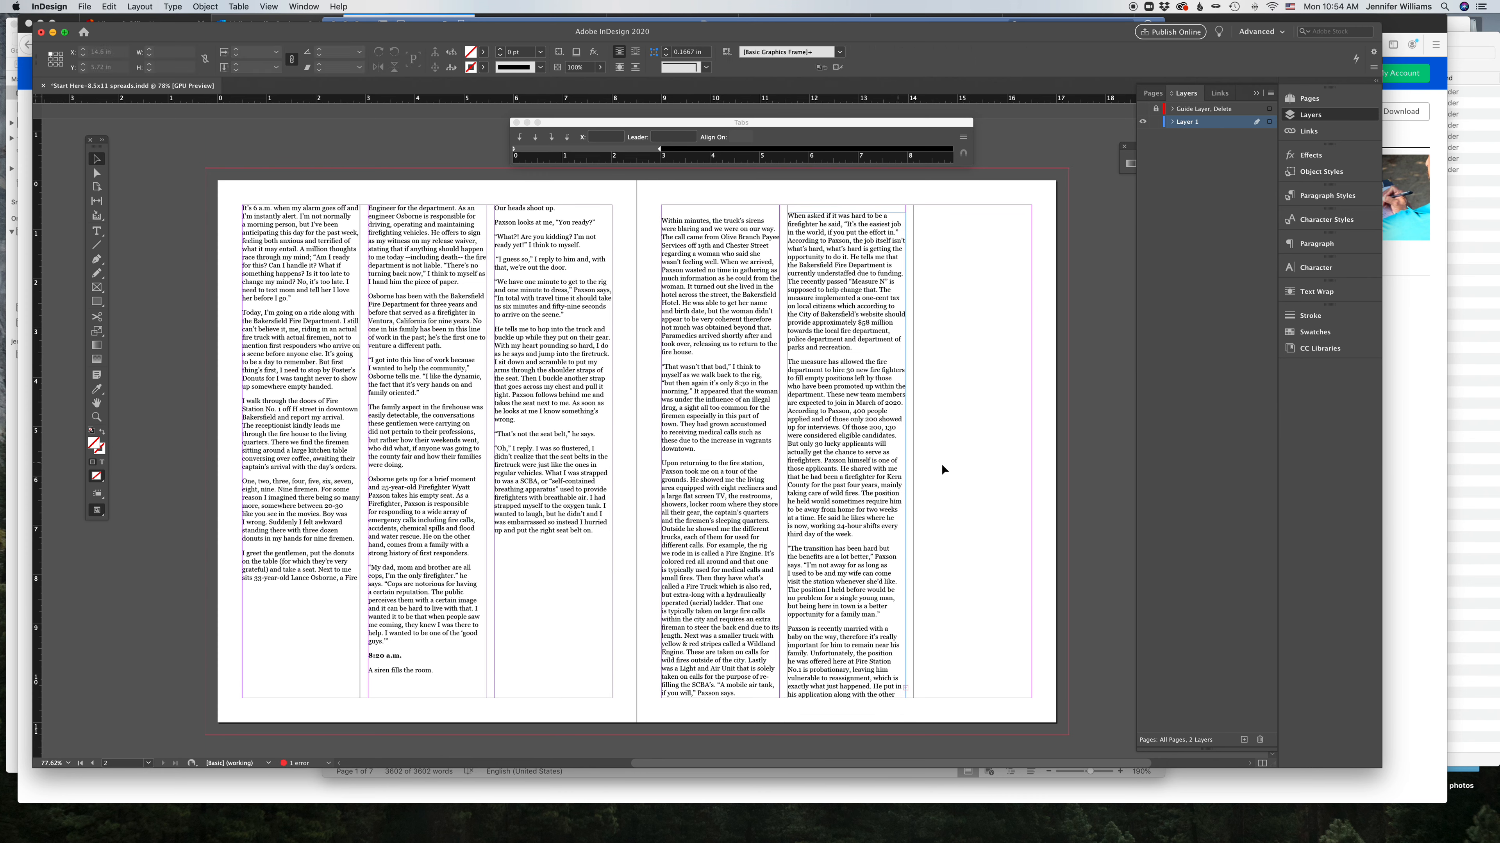
Step: Try adjusting the tracking of a paragraph in the left page's third column, then undo the changes
left_click_drag(522, 427, 494, 327)
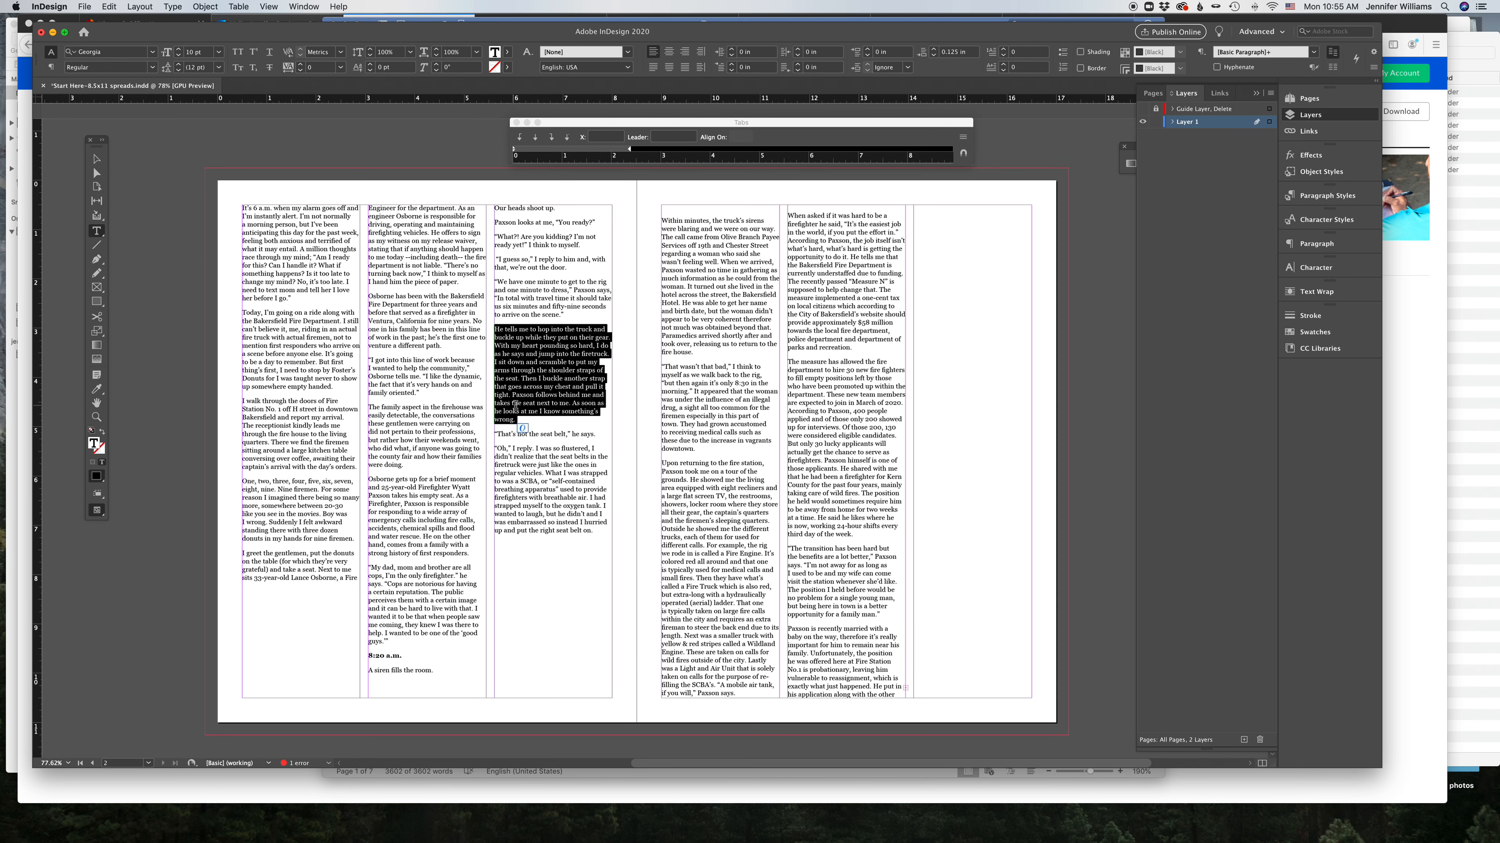
left_click(301, 65)
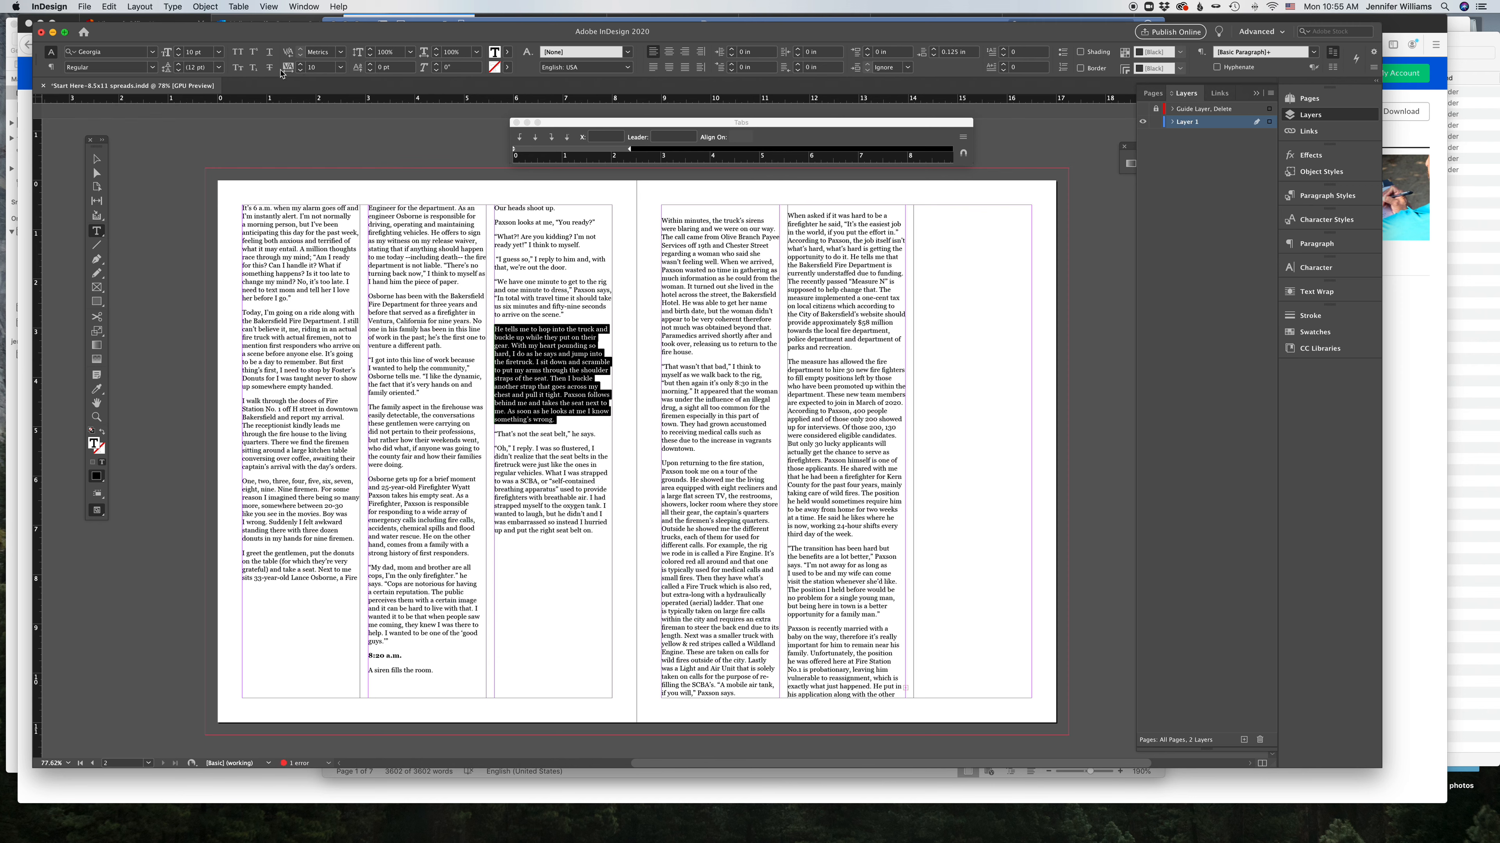
left_click(301, 69)
left_click(301, 64)
left_click(624, 552)
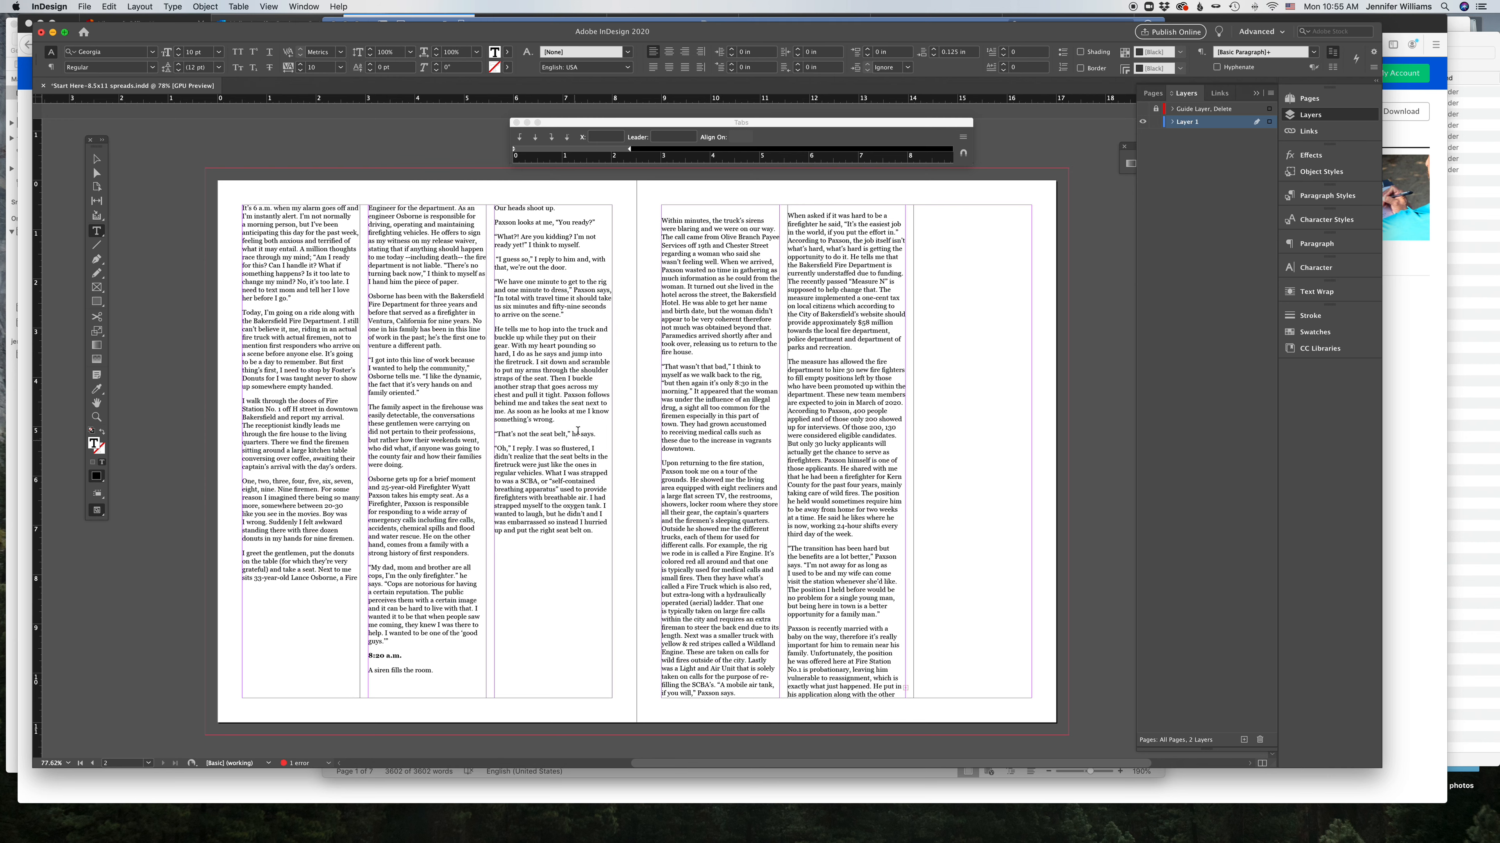
left_click_drag(571, 422, 495, 330)
left_click(301, 63)
left_click(300, 64)
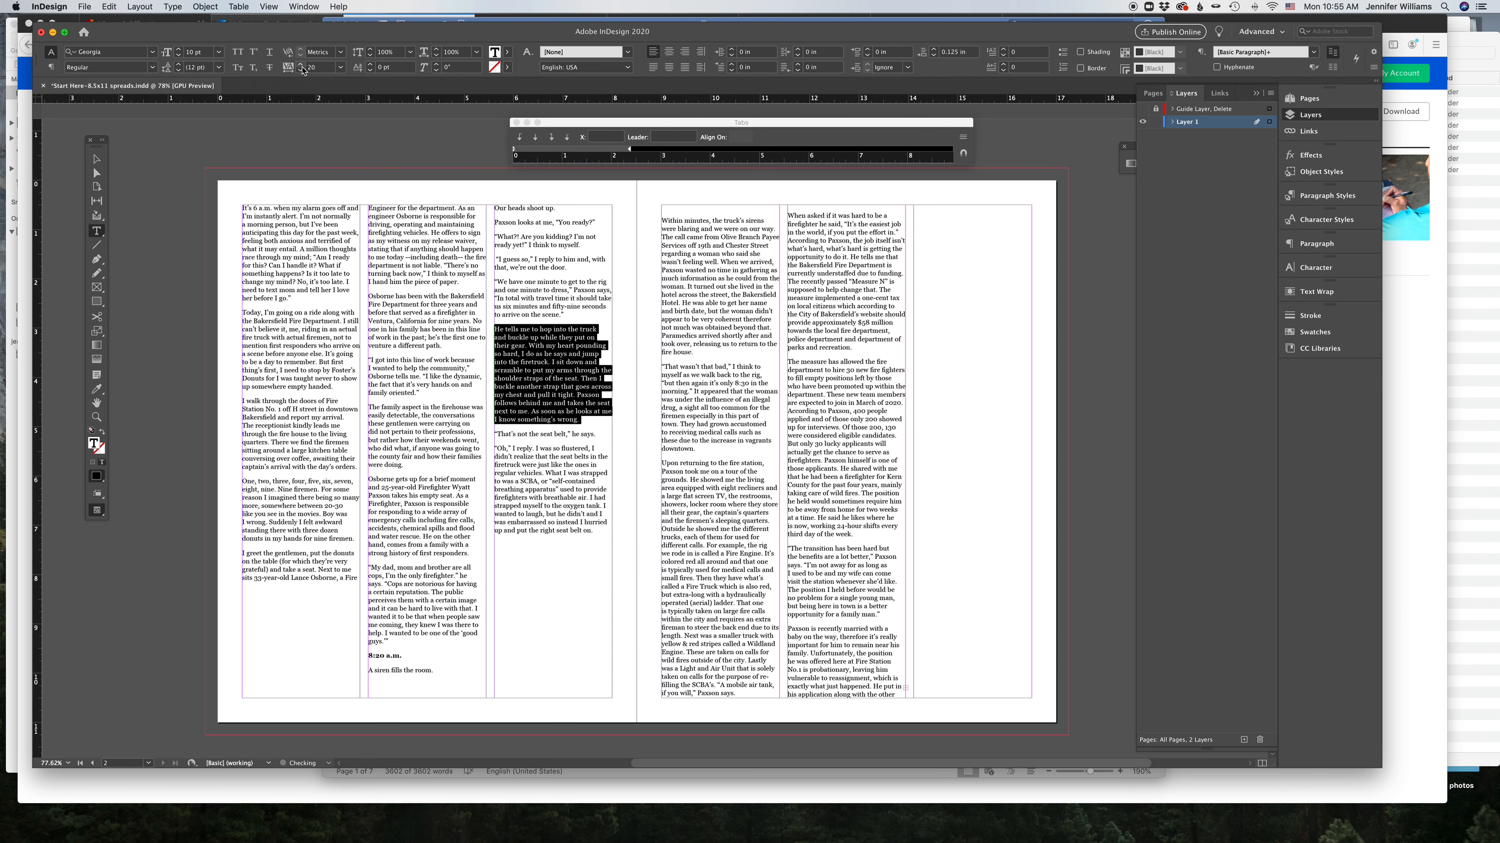
left_click(301, 63)
key("super+z")
key("super+z")
key("super+z")
key("super+z")
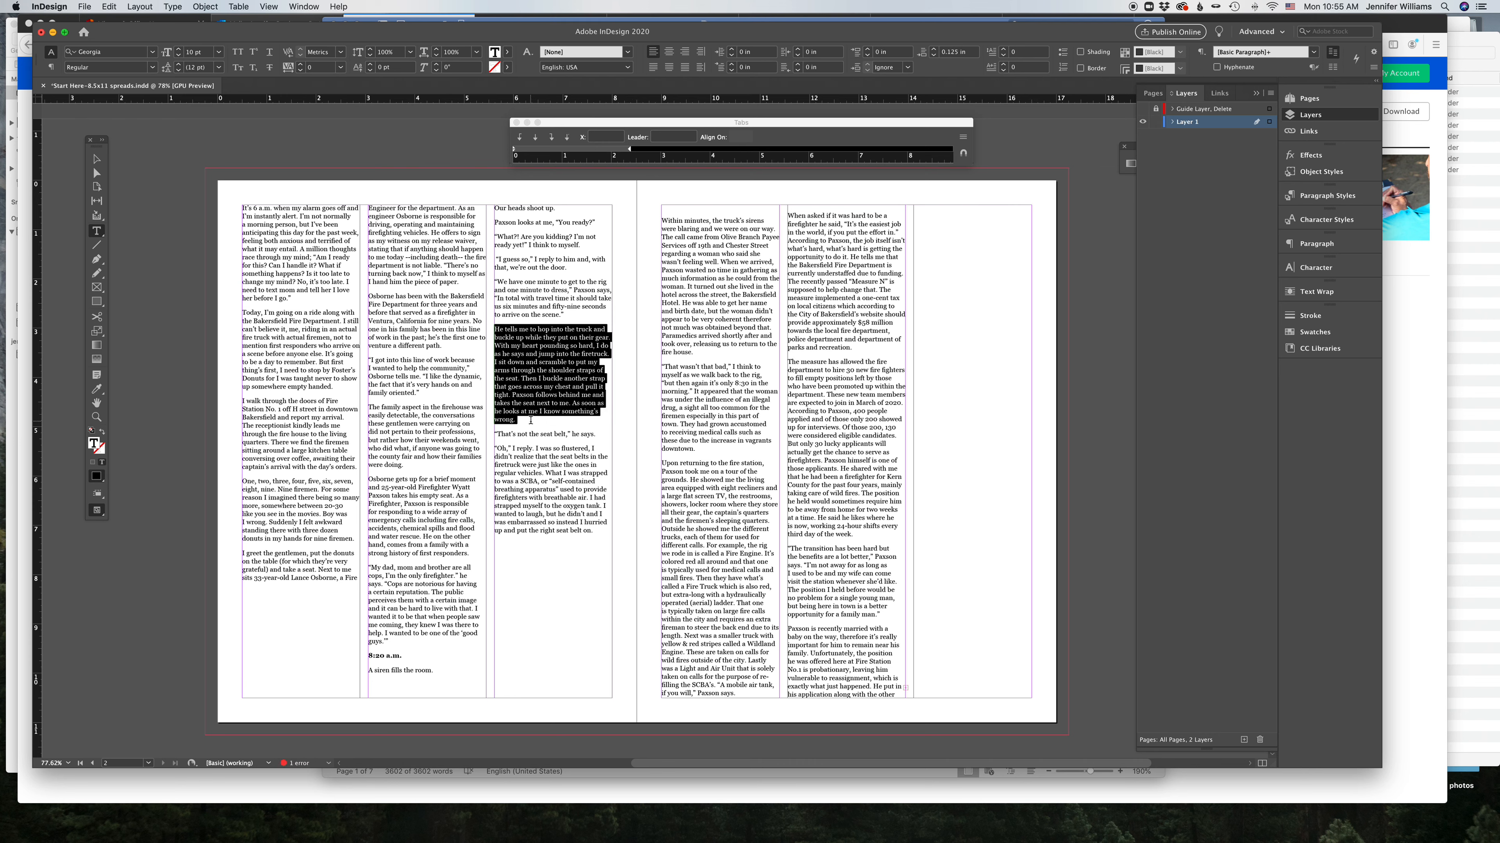
Step: Try justifying all the story text, then return it to left alignment
left_click(531, 420)
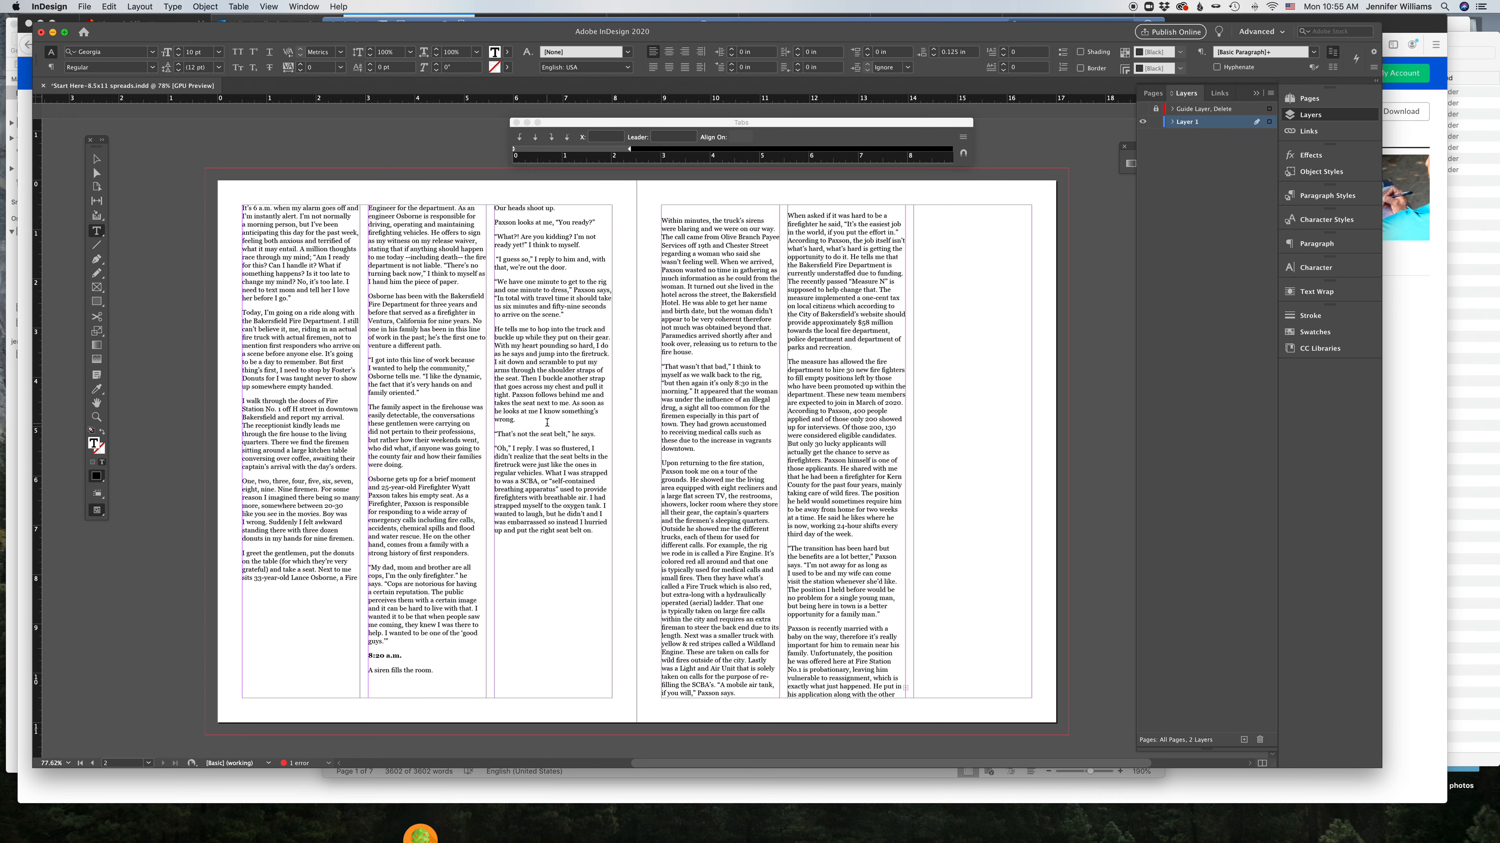
key("super+a")
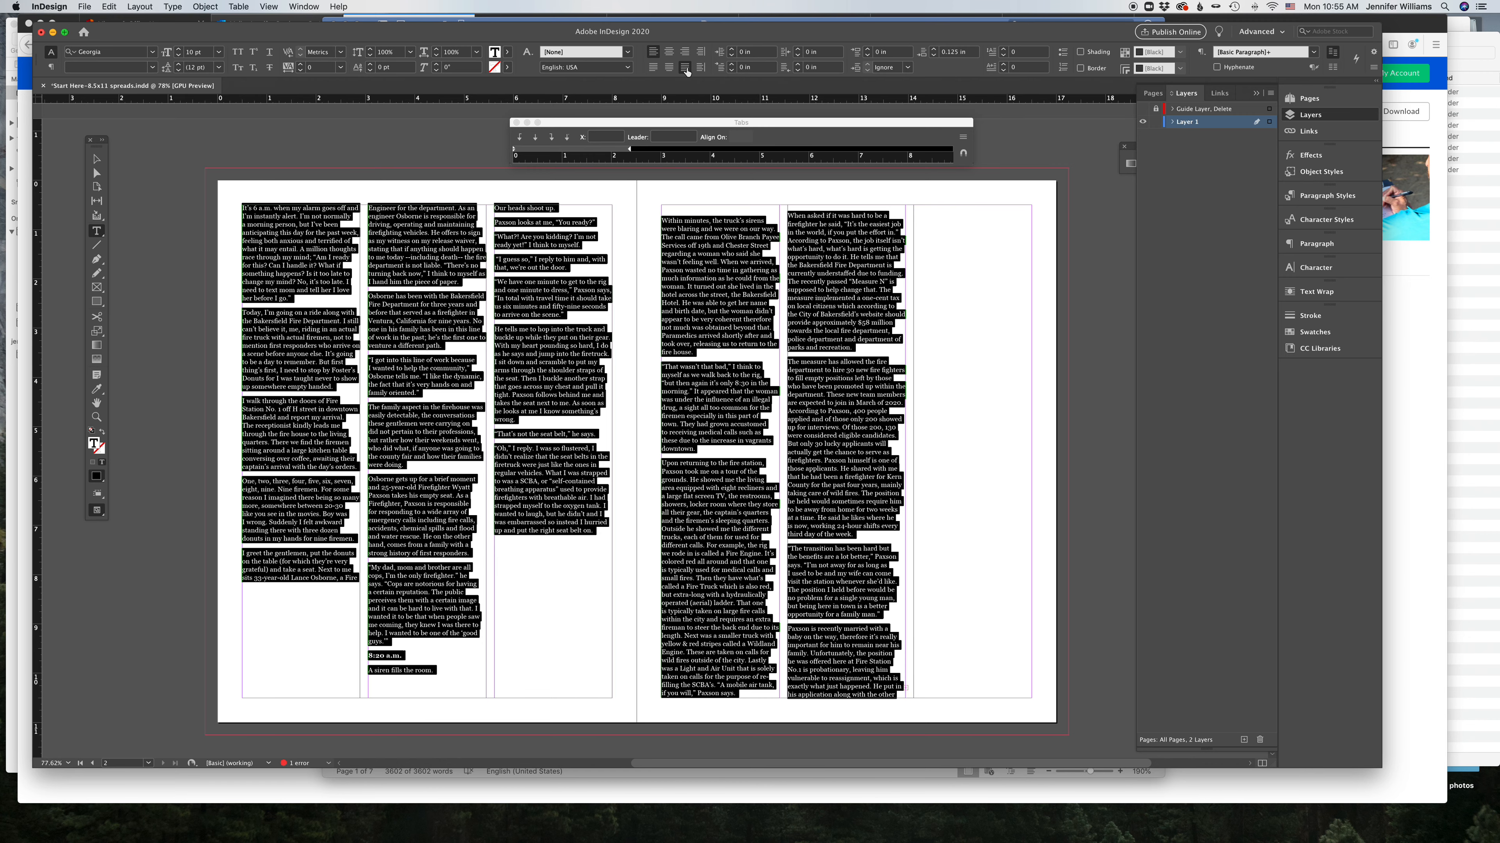
left_click(685, 68)
left_click(646, 327)
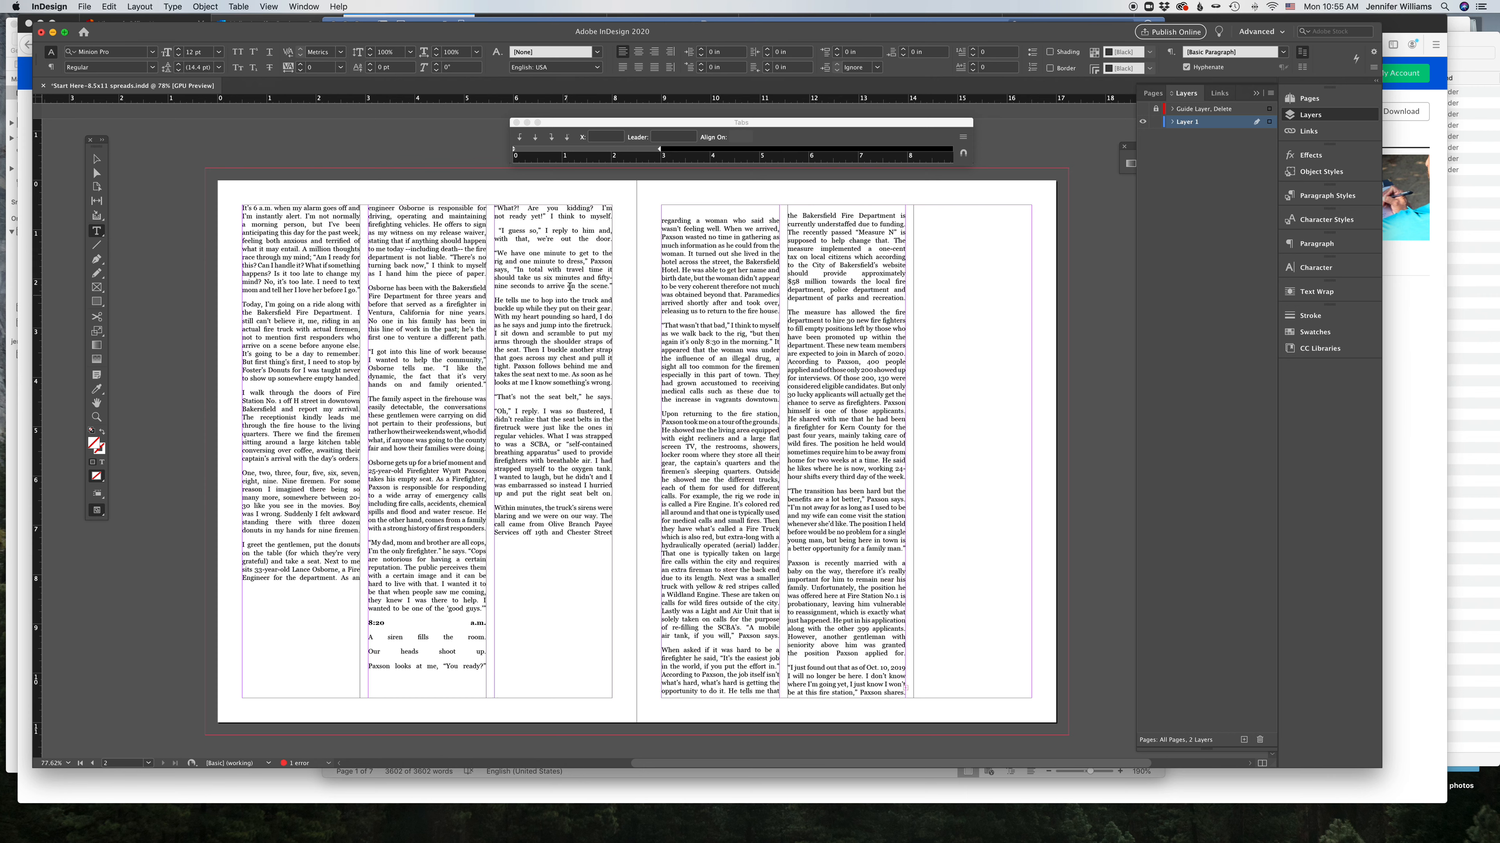
left_click_drag(501, 230, 486, 230)
left_click(502, 231)
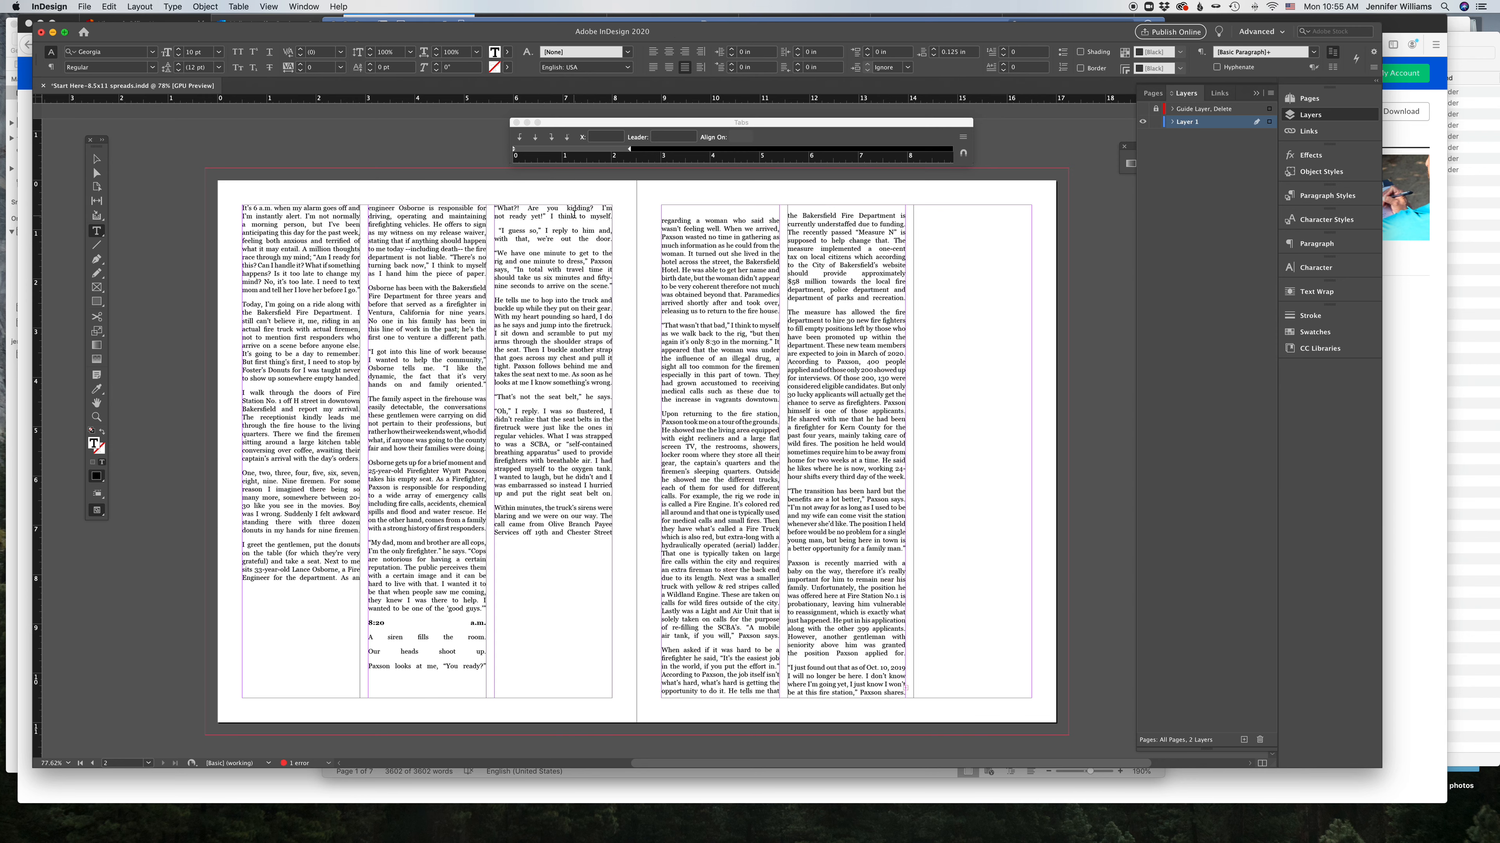
key("super+a")
left_click(654, 53)
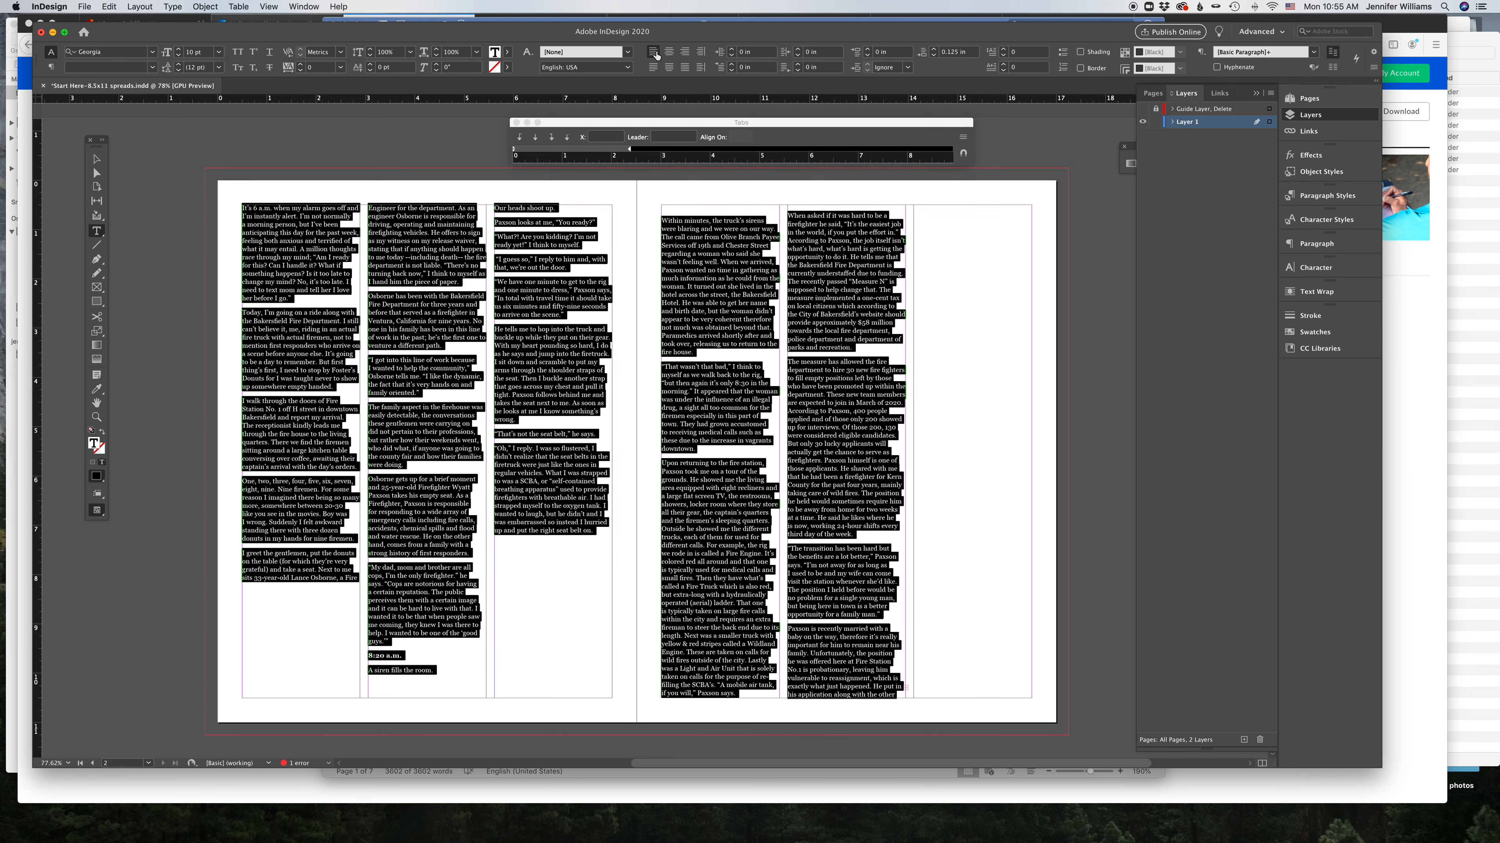
Step: Flow the remaining story text into a frame filling the right page's third column
left_click(97, 159)
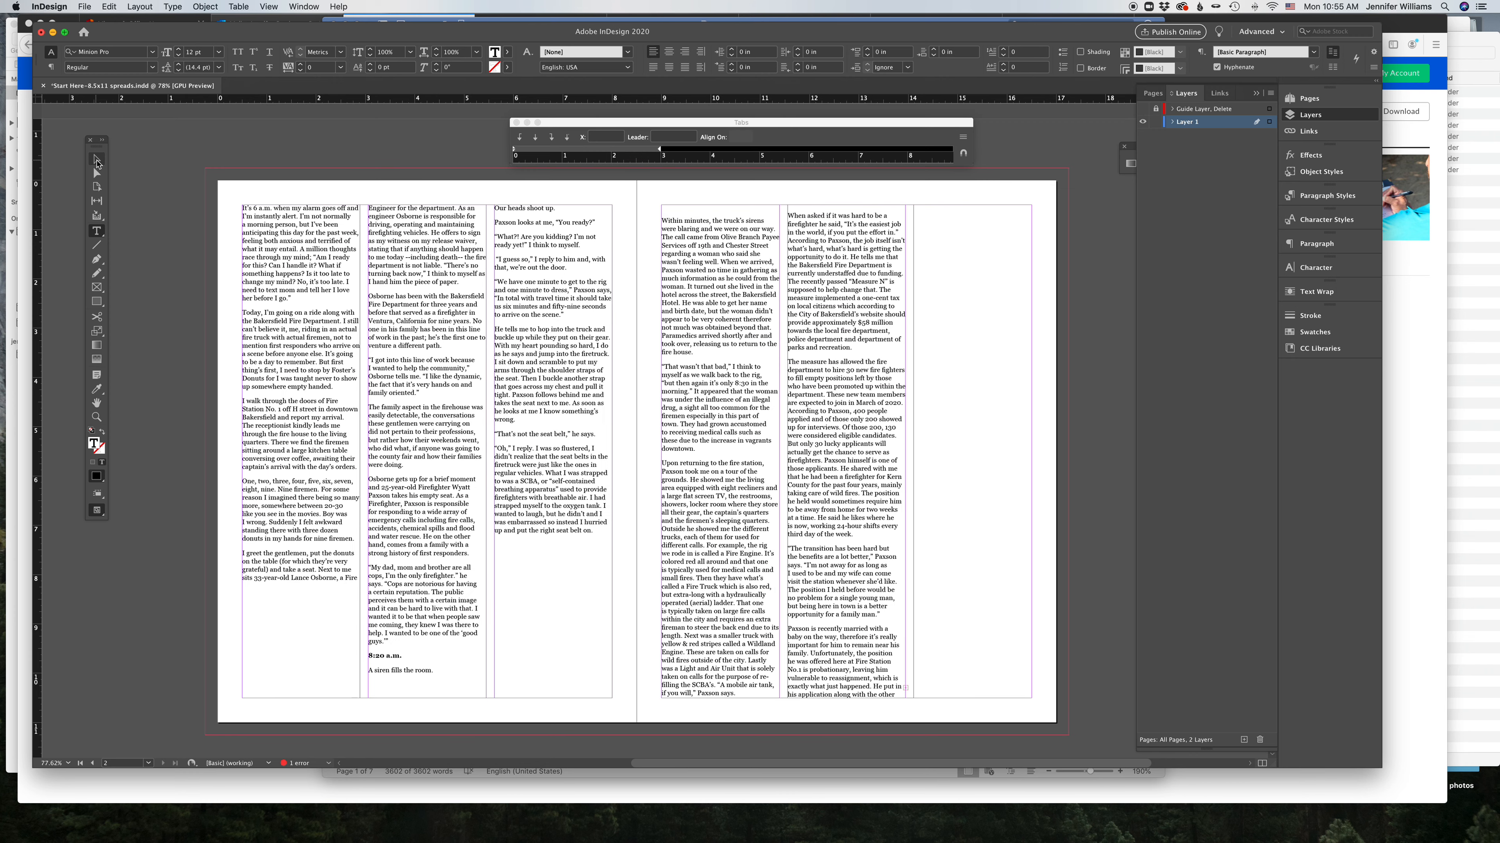
left_click(168, 162)
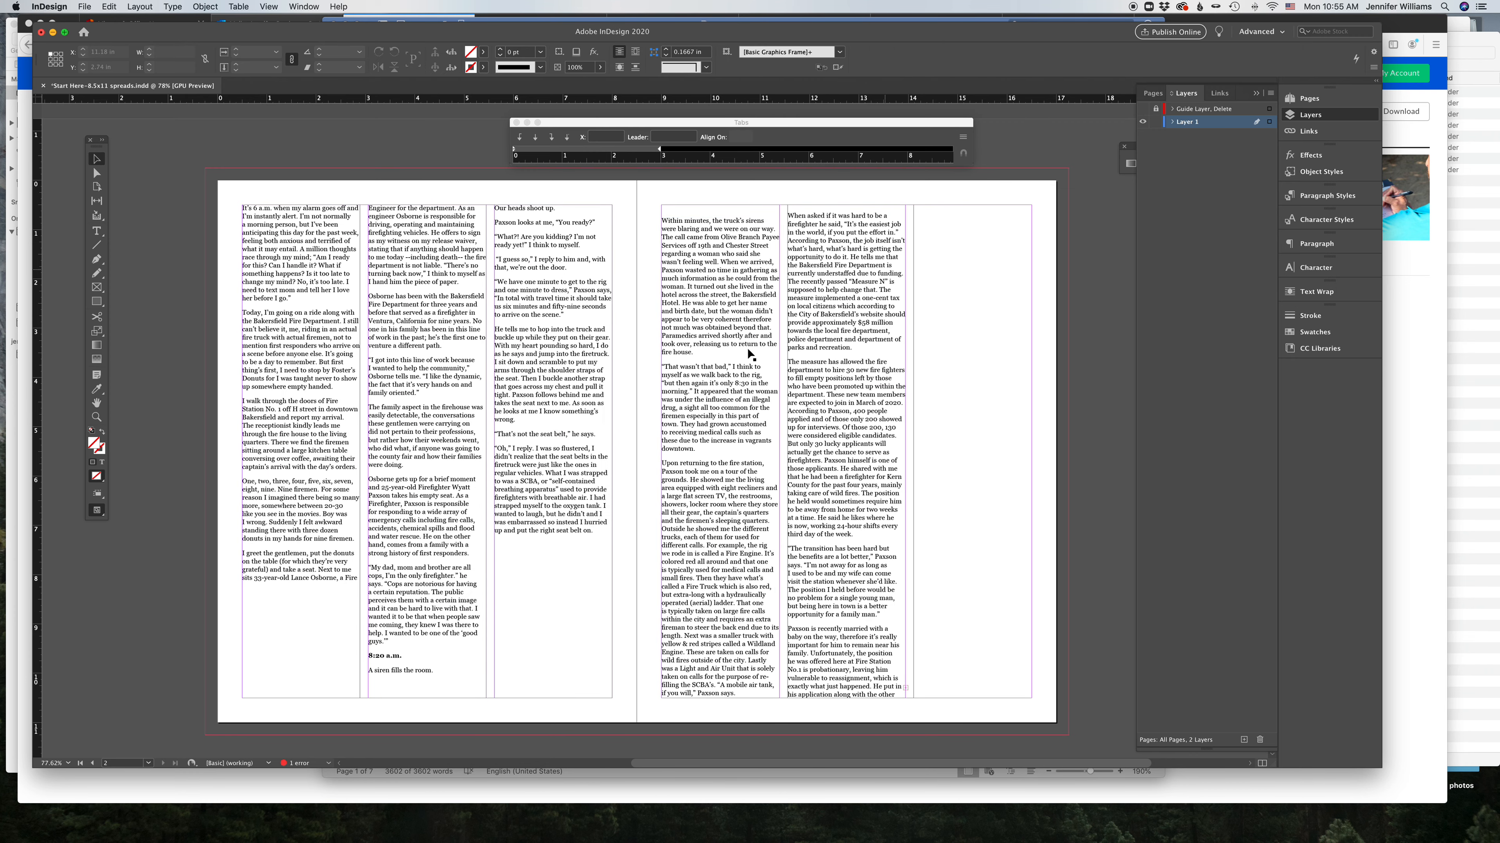
left_click(907, 692)
left_click(906, 689)
left_click(913, 459)
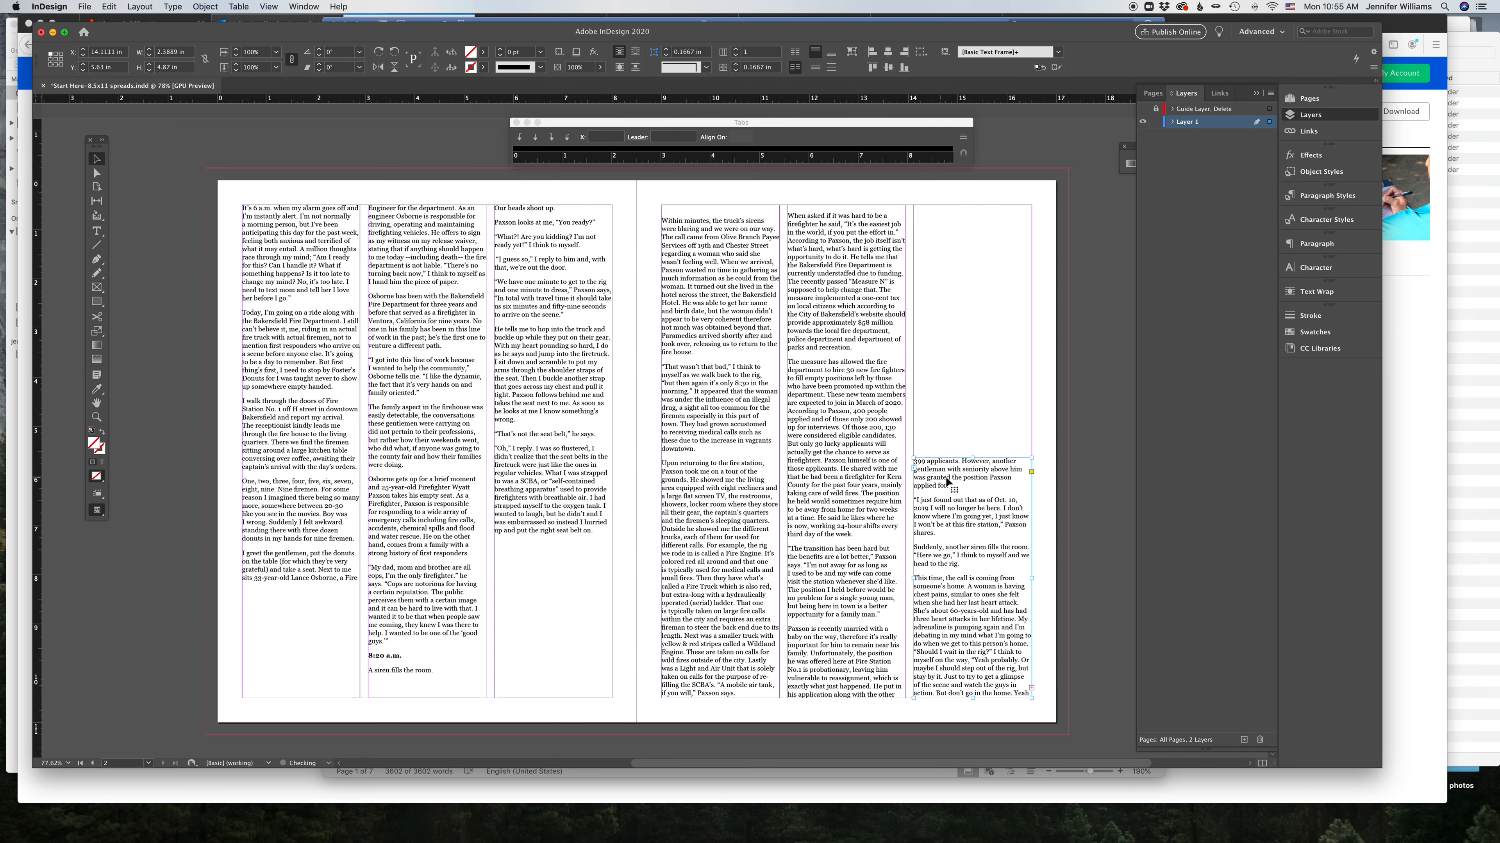
left_click_drag(973, 458, 972, 204)
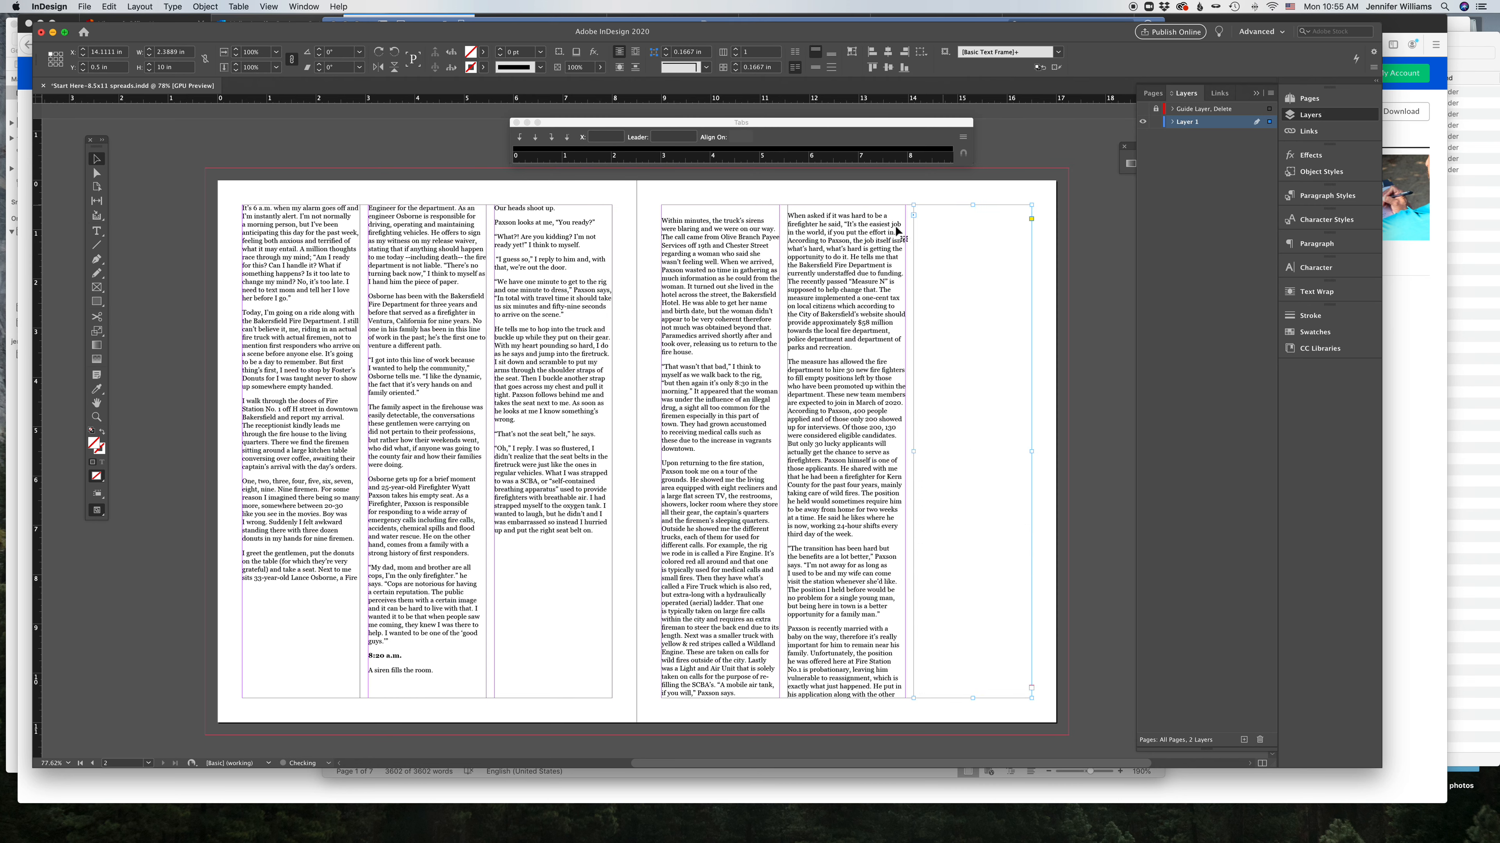
left_click(177, 199)
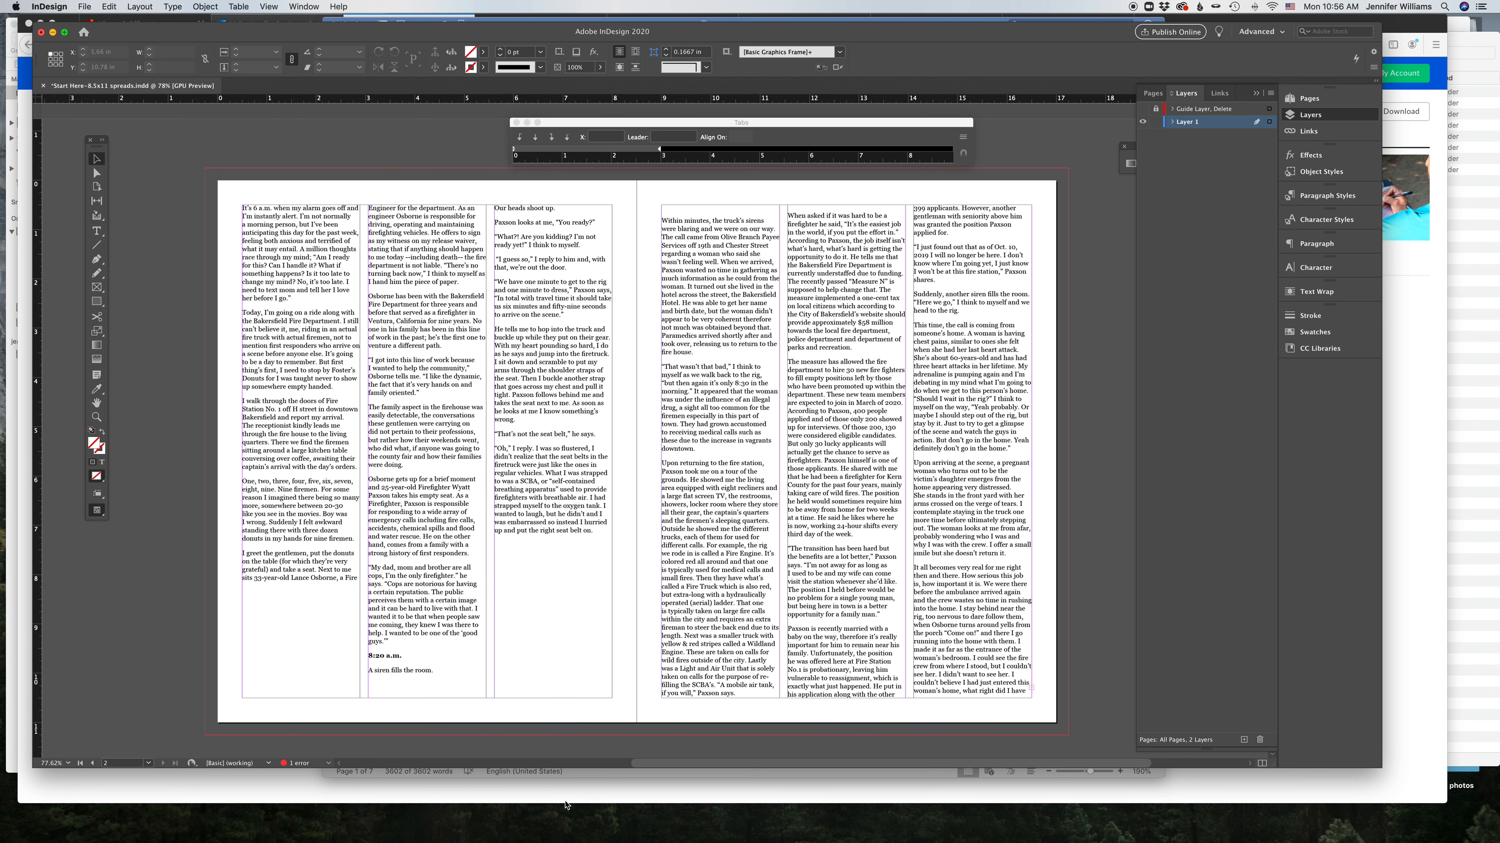
Step: Open Underwood_Twins2.jpg from the Project 6 photos folder in Photoshop
left_click(1453, 690)
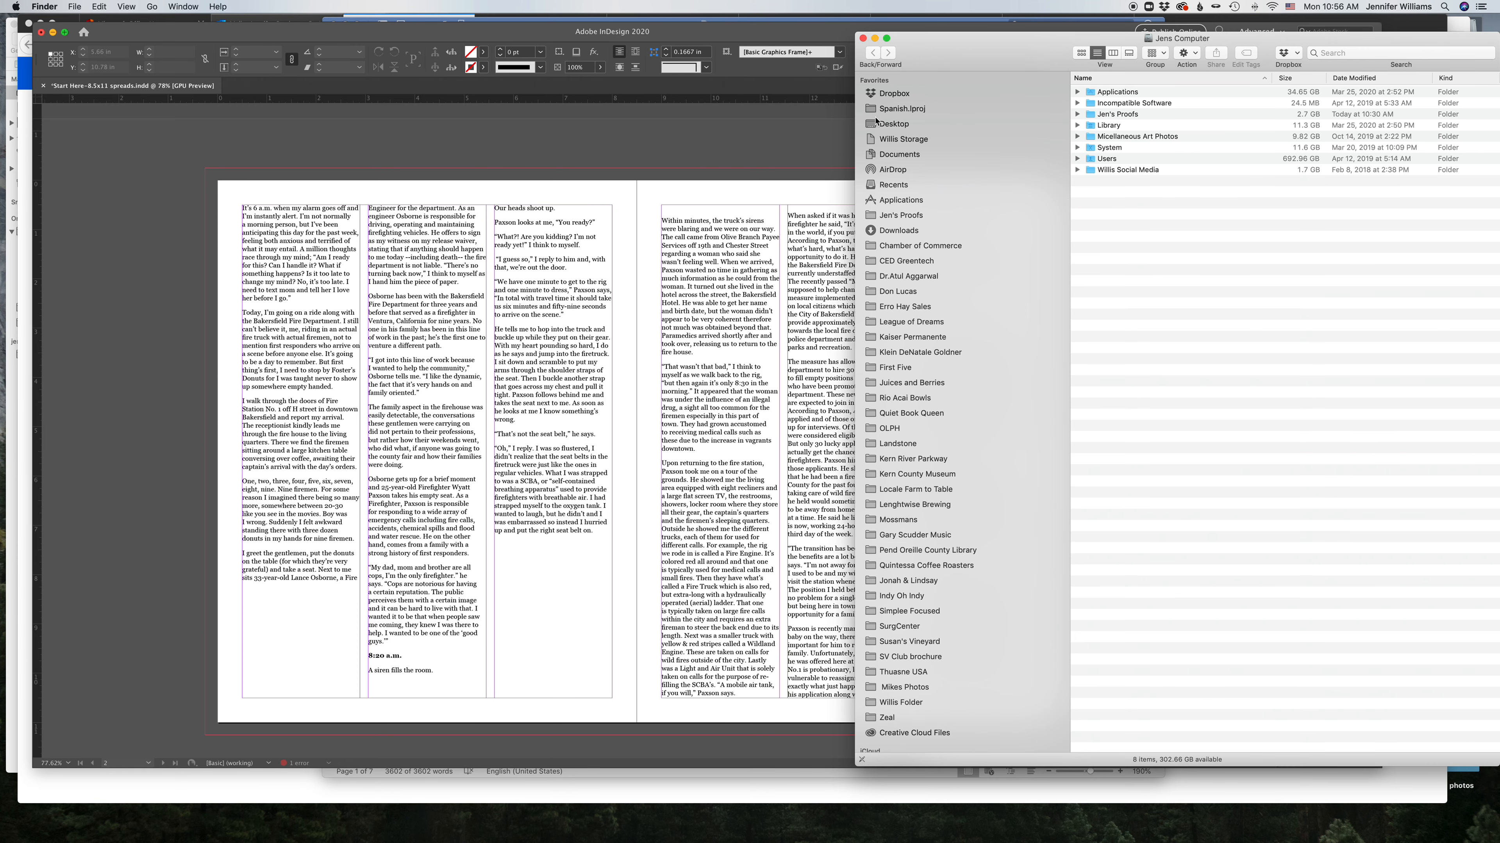
mouse_move(61, 831)
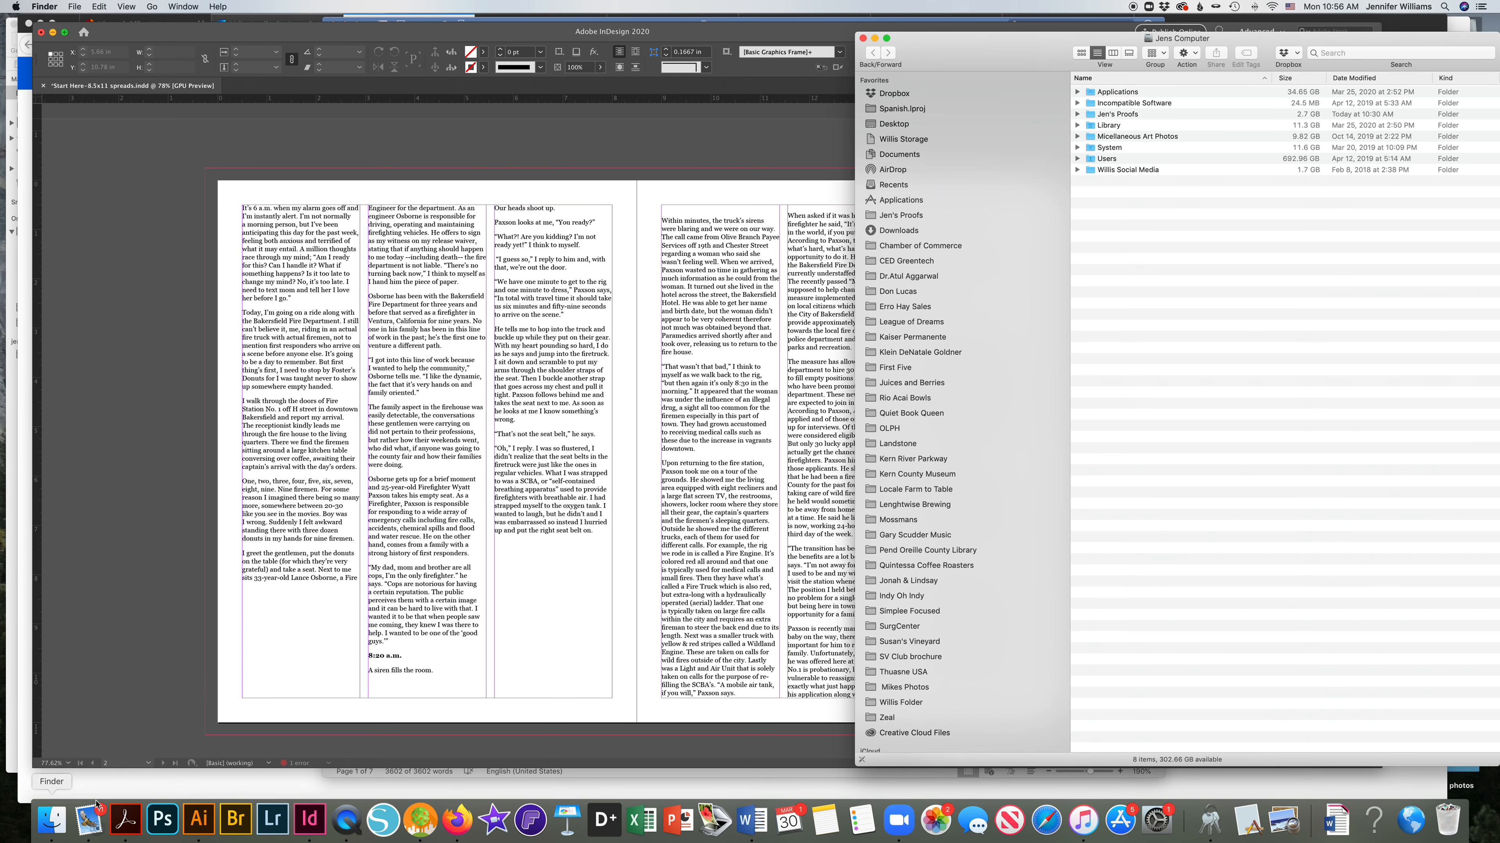
left_click_drag(941, 54, 914, 52)
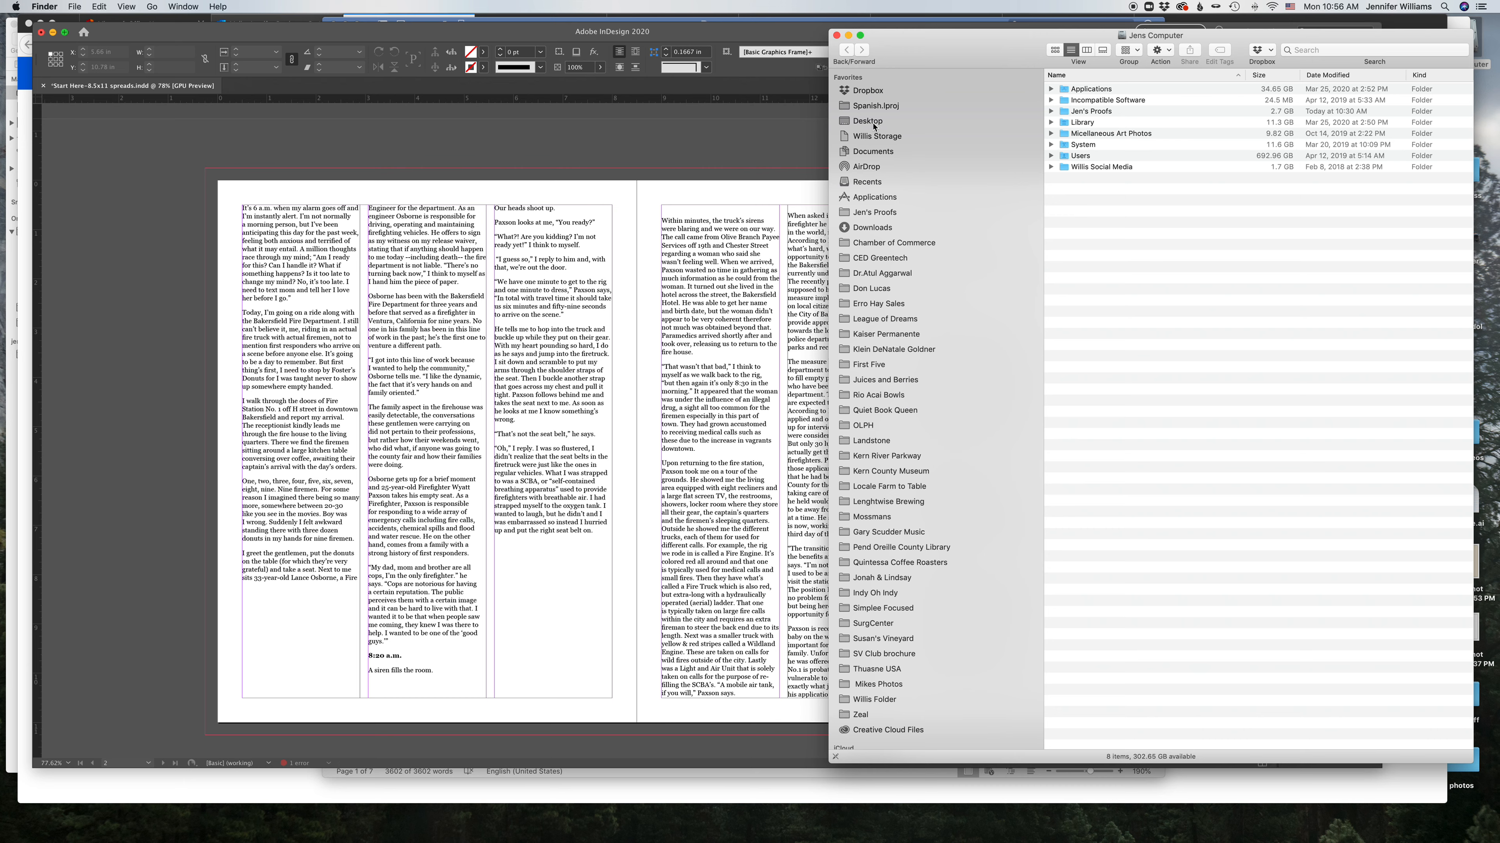
left_click(874, 125)
double_click(1101, 204)
left_click(1088, 89)
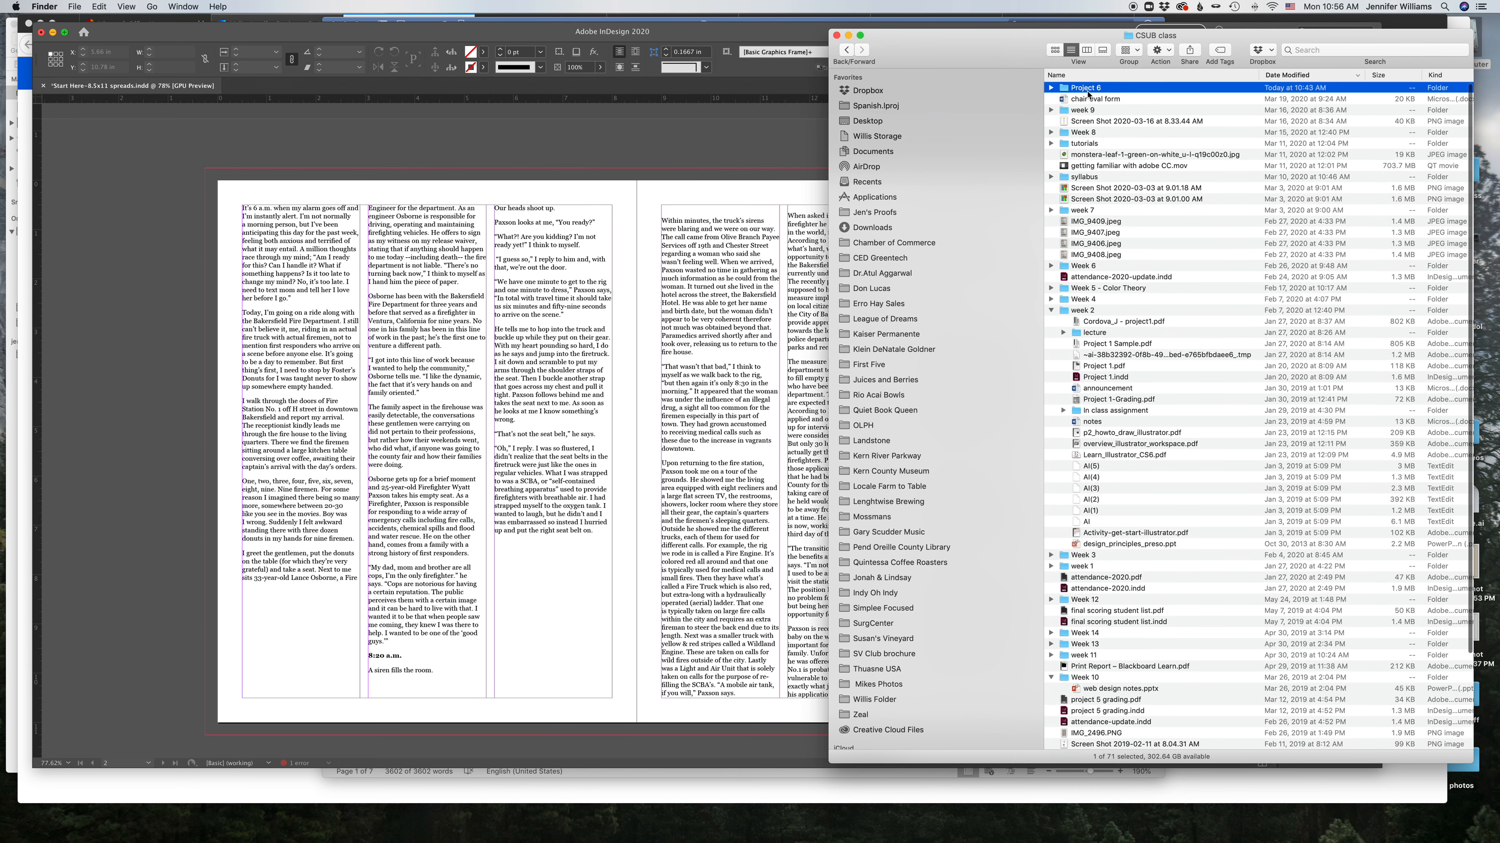
double_click(1066, 90)
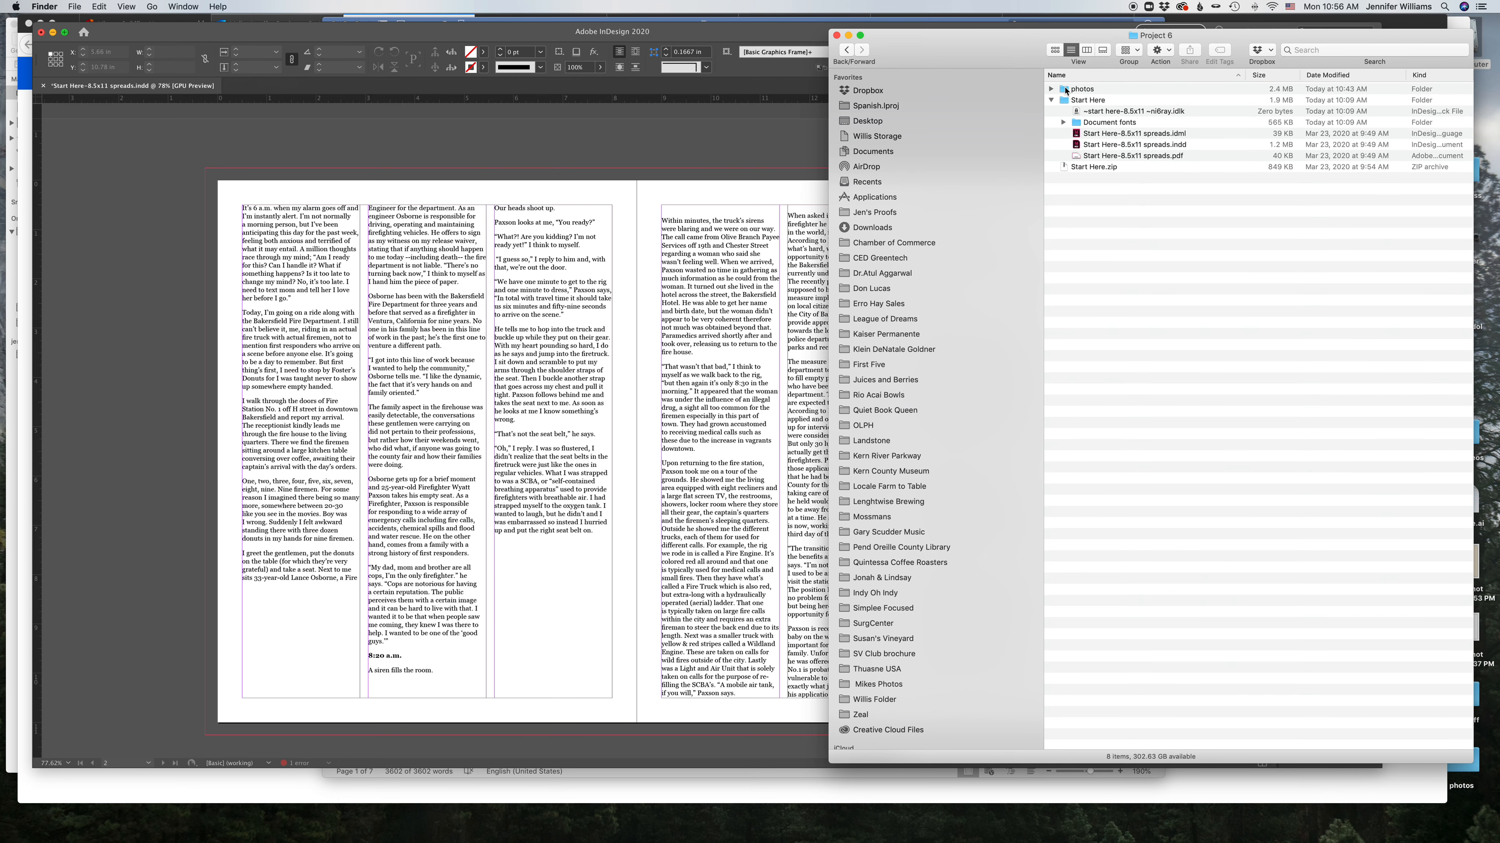
double_click(1086, 90)
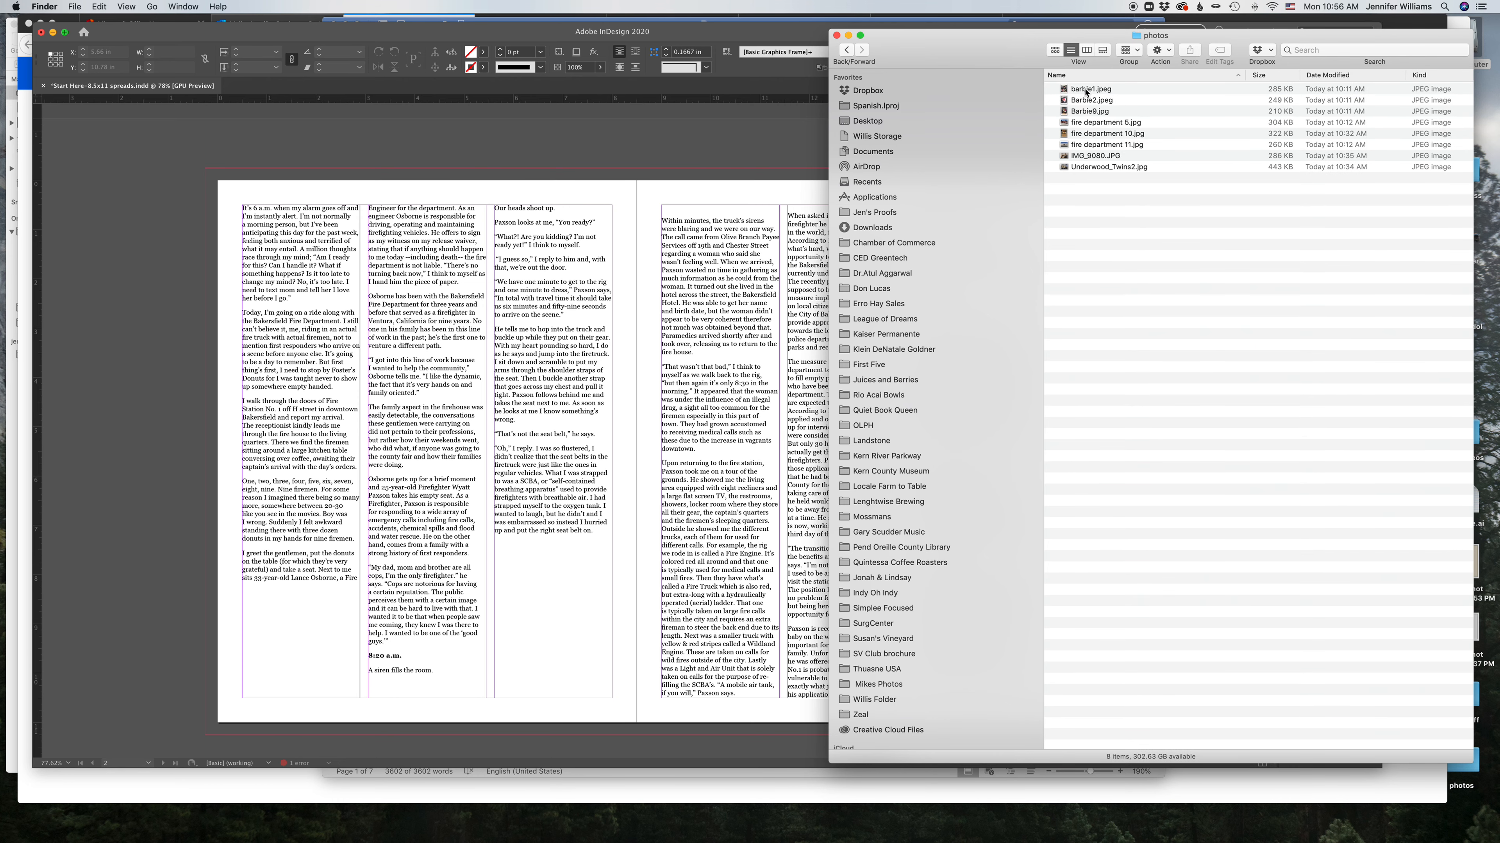
left_click(1086, 90)
left_click(1096, 167, "shift")
left_click_drag(1096, 167, 165, 829)
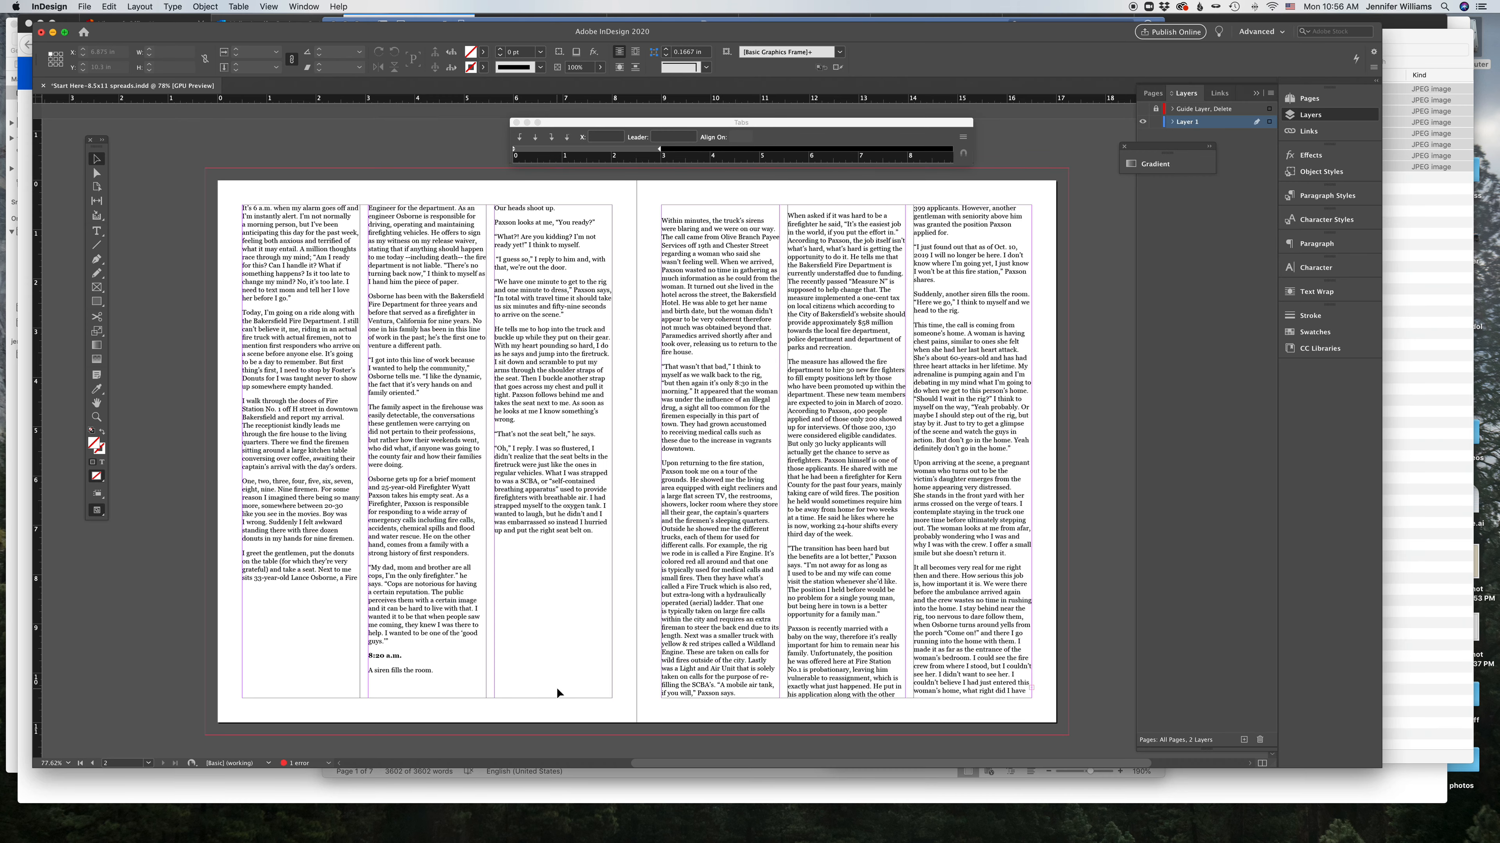
Step: Browse the layout ideas Pinterest board for magazine spread inspiration
left_click(460, 822)
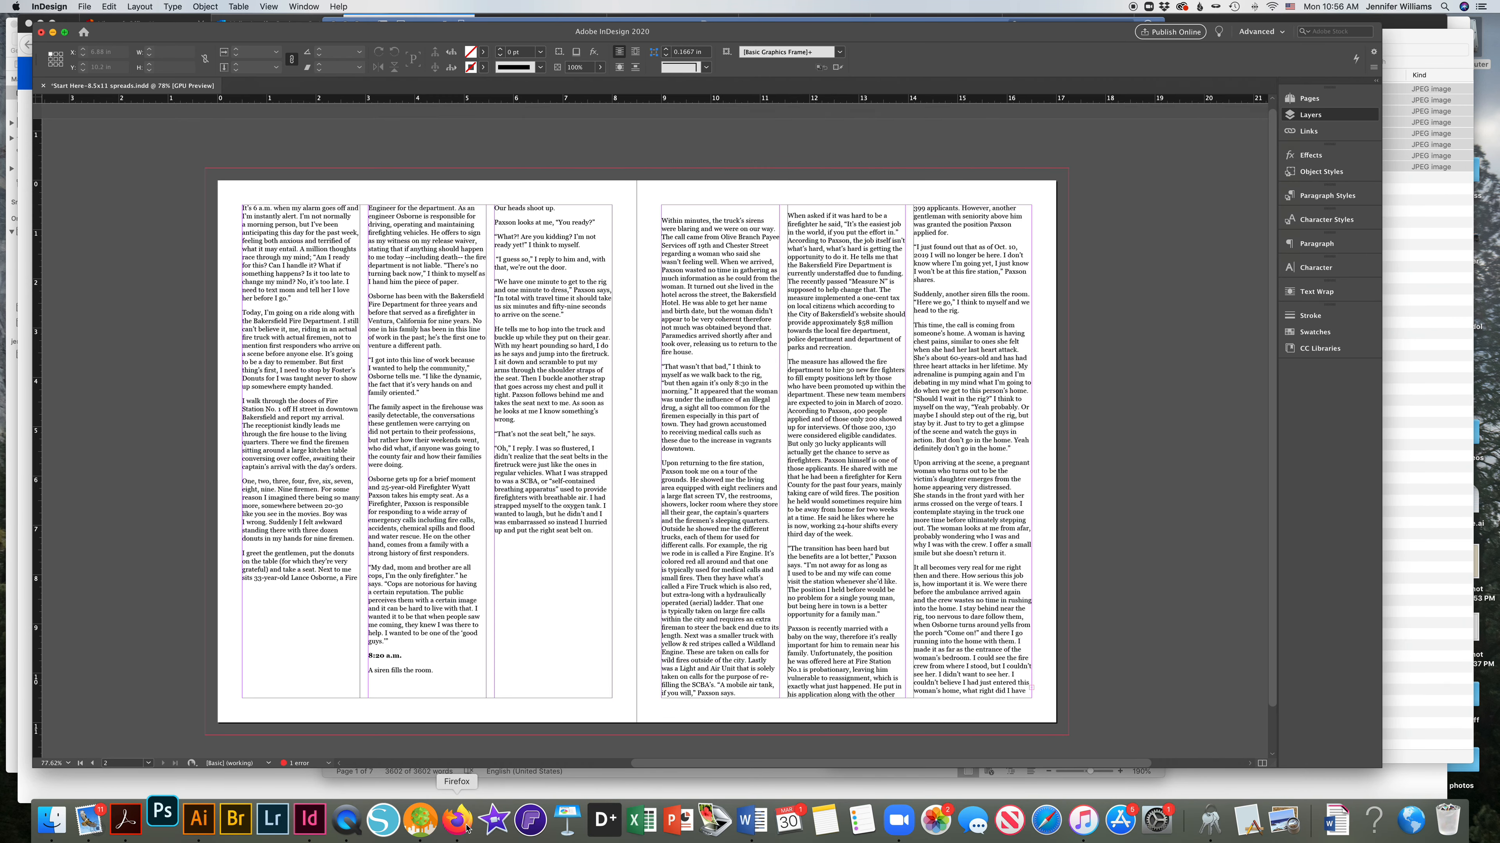
left_click(1050, 23)
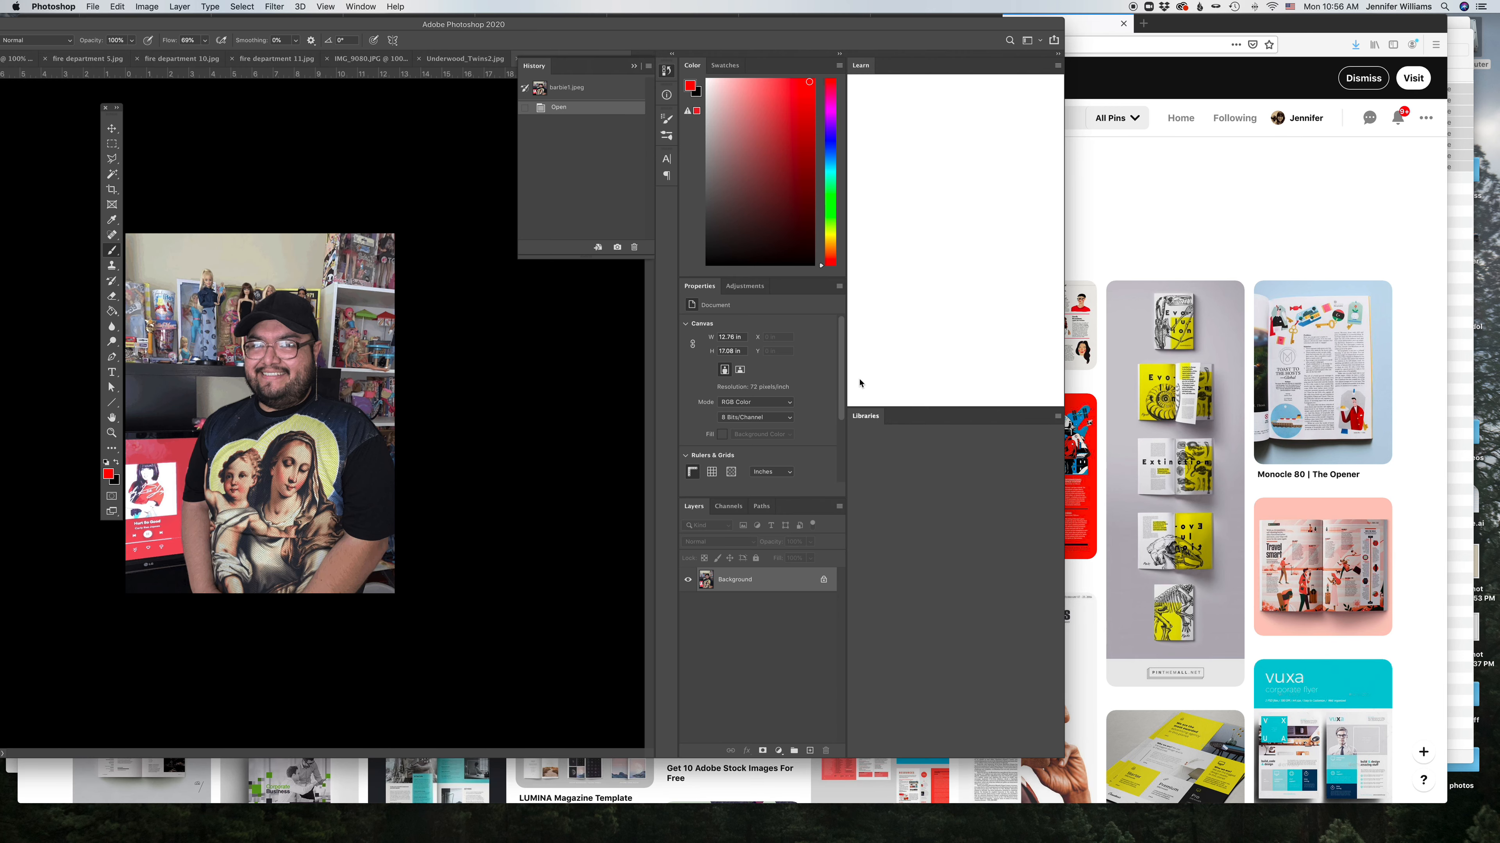
left_click(1174, 234)
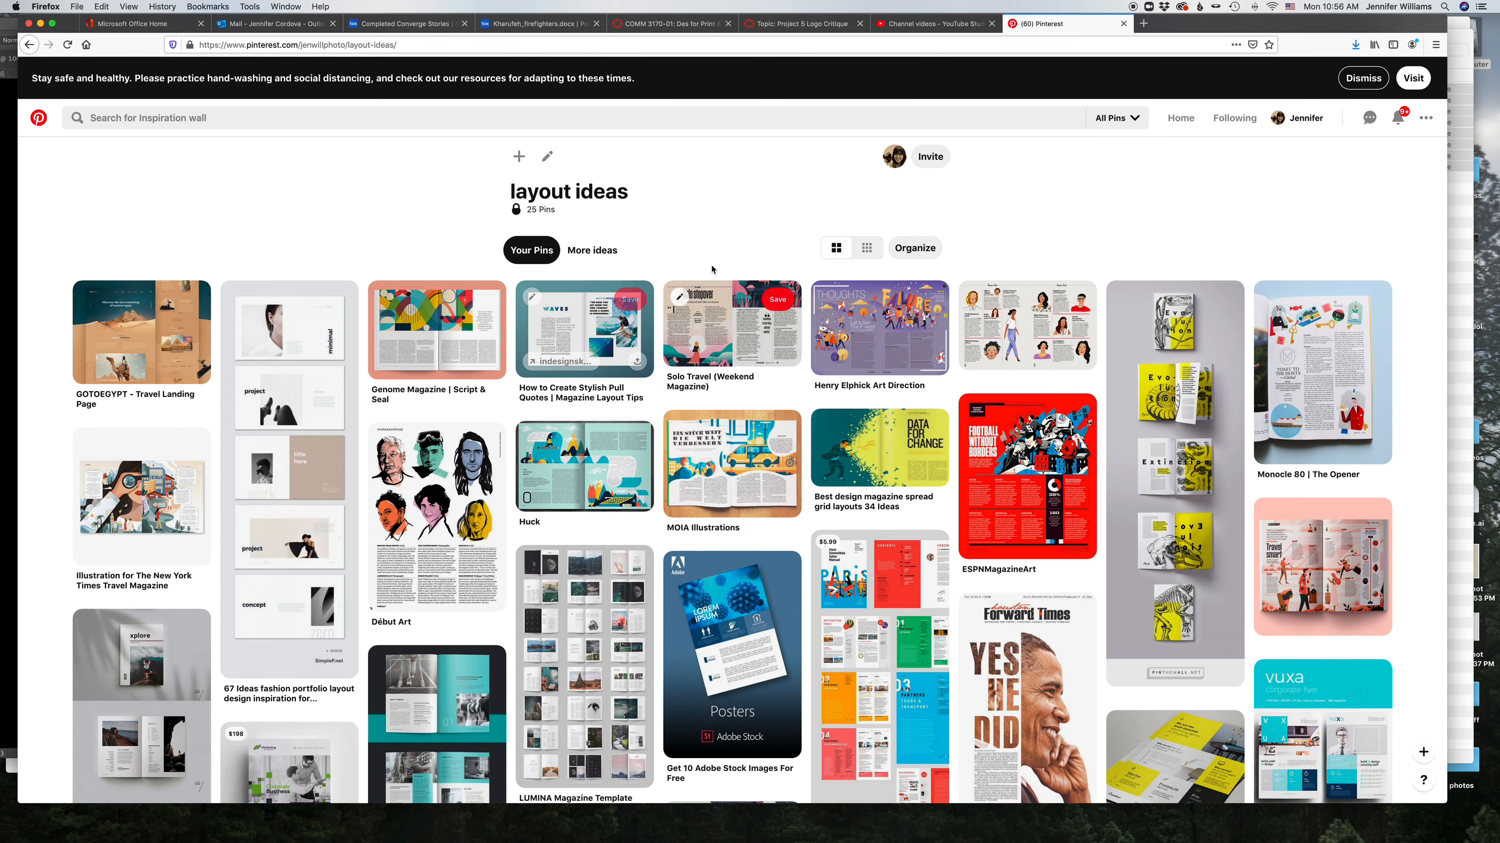
scroll(712, 268, "down", 1)
scroll(711, 267, "down", 5)
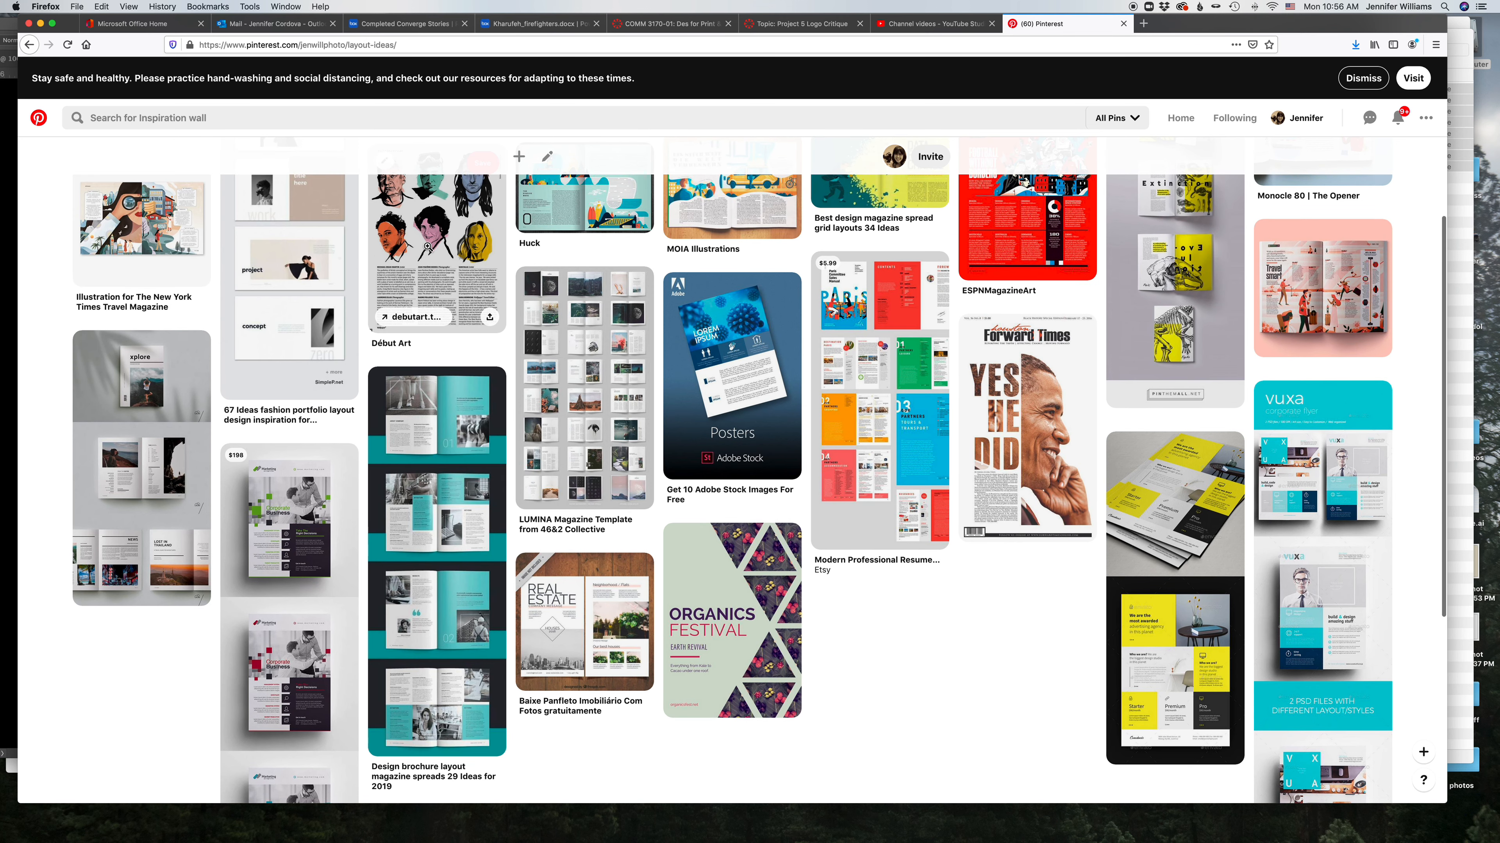
scroll(428, 247, "up", 5)
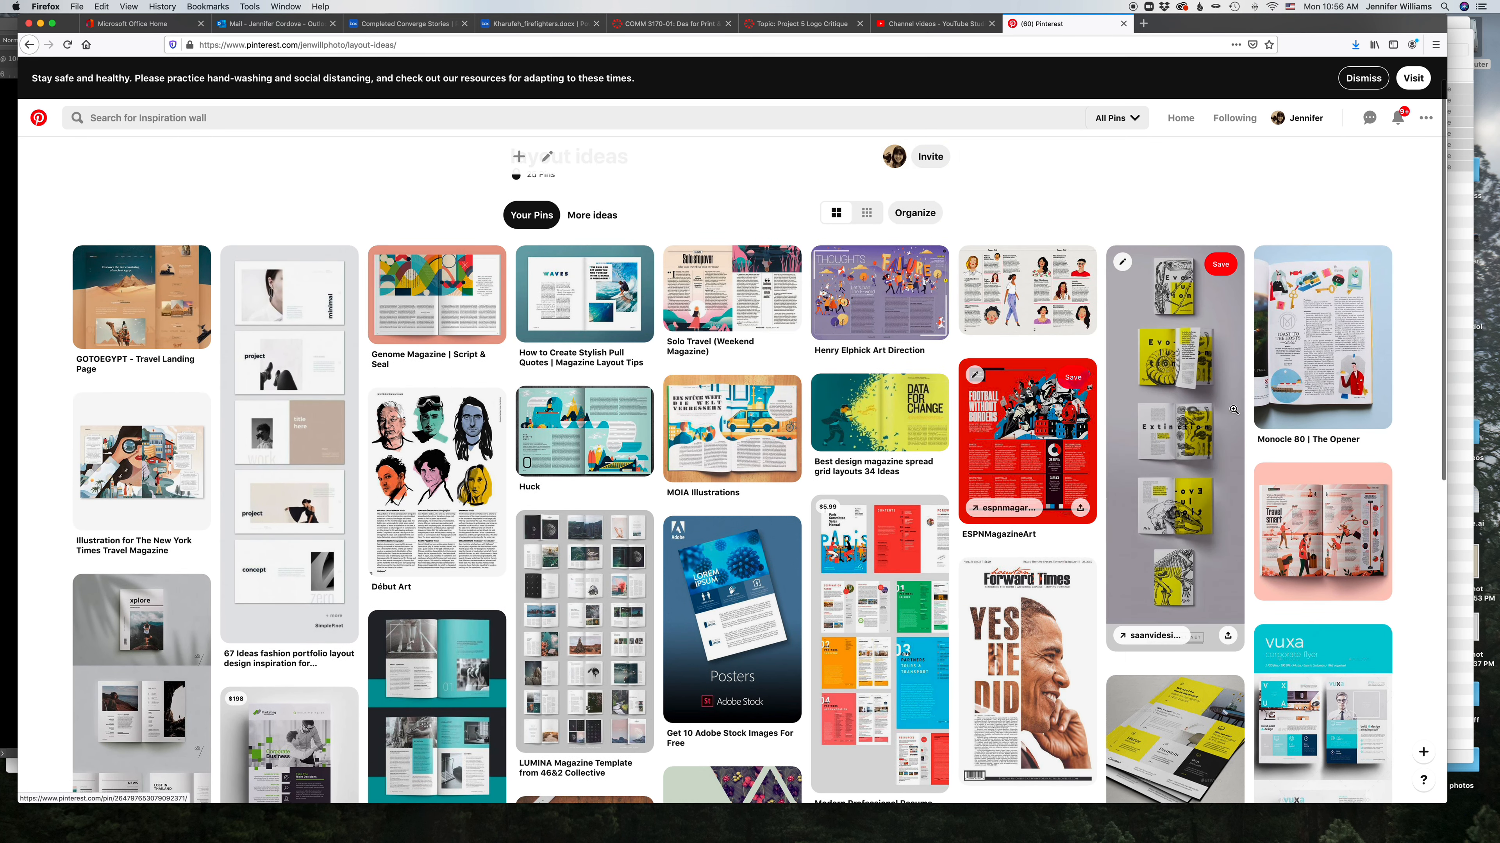
scroll(1004, 508, "down", 4)
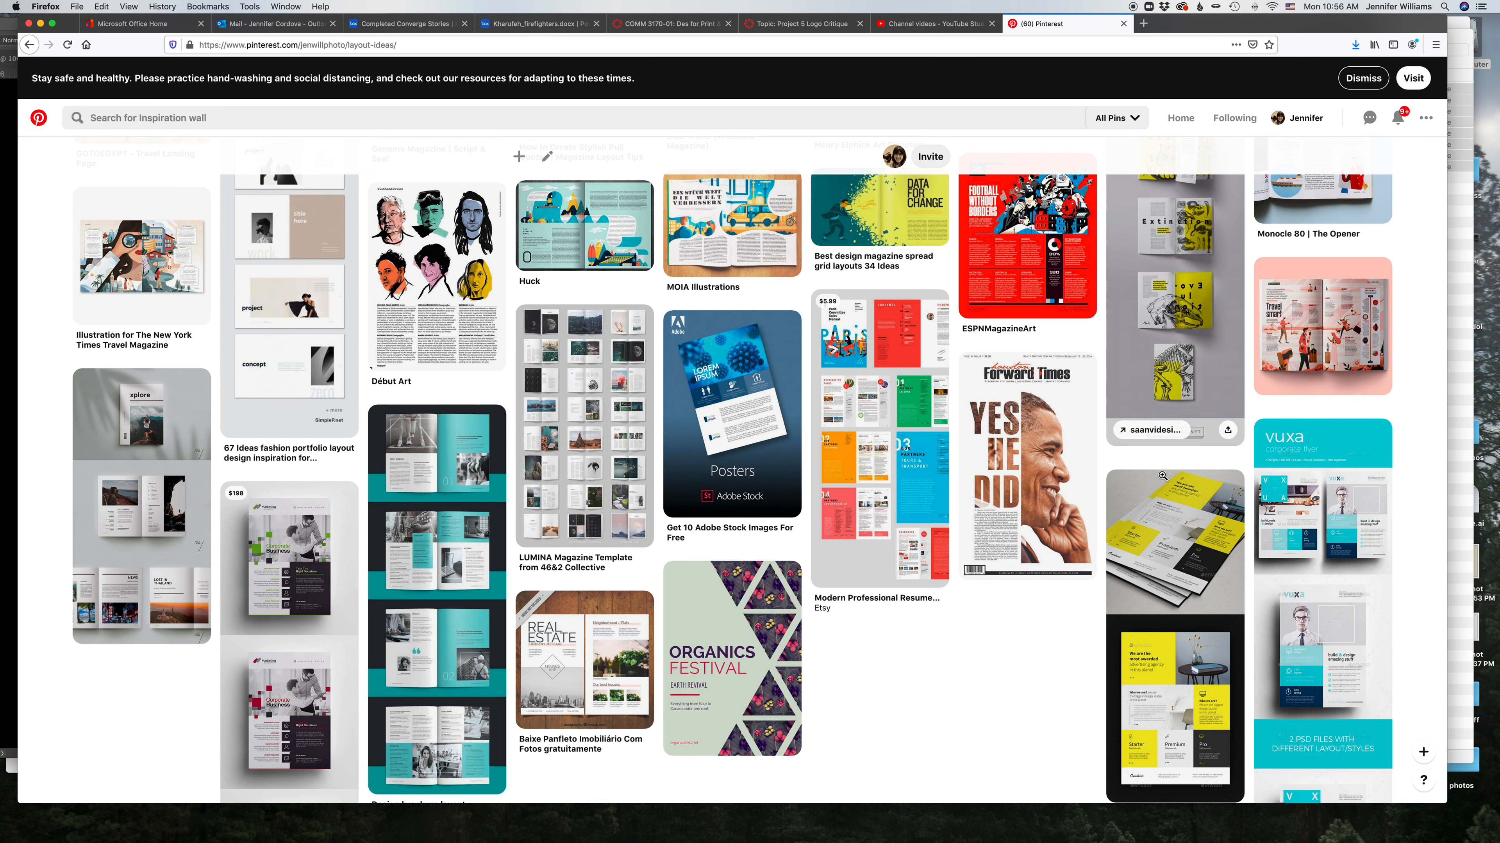
left_click(732, 377)
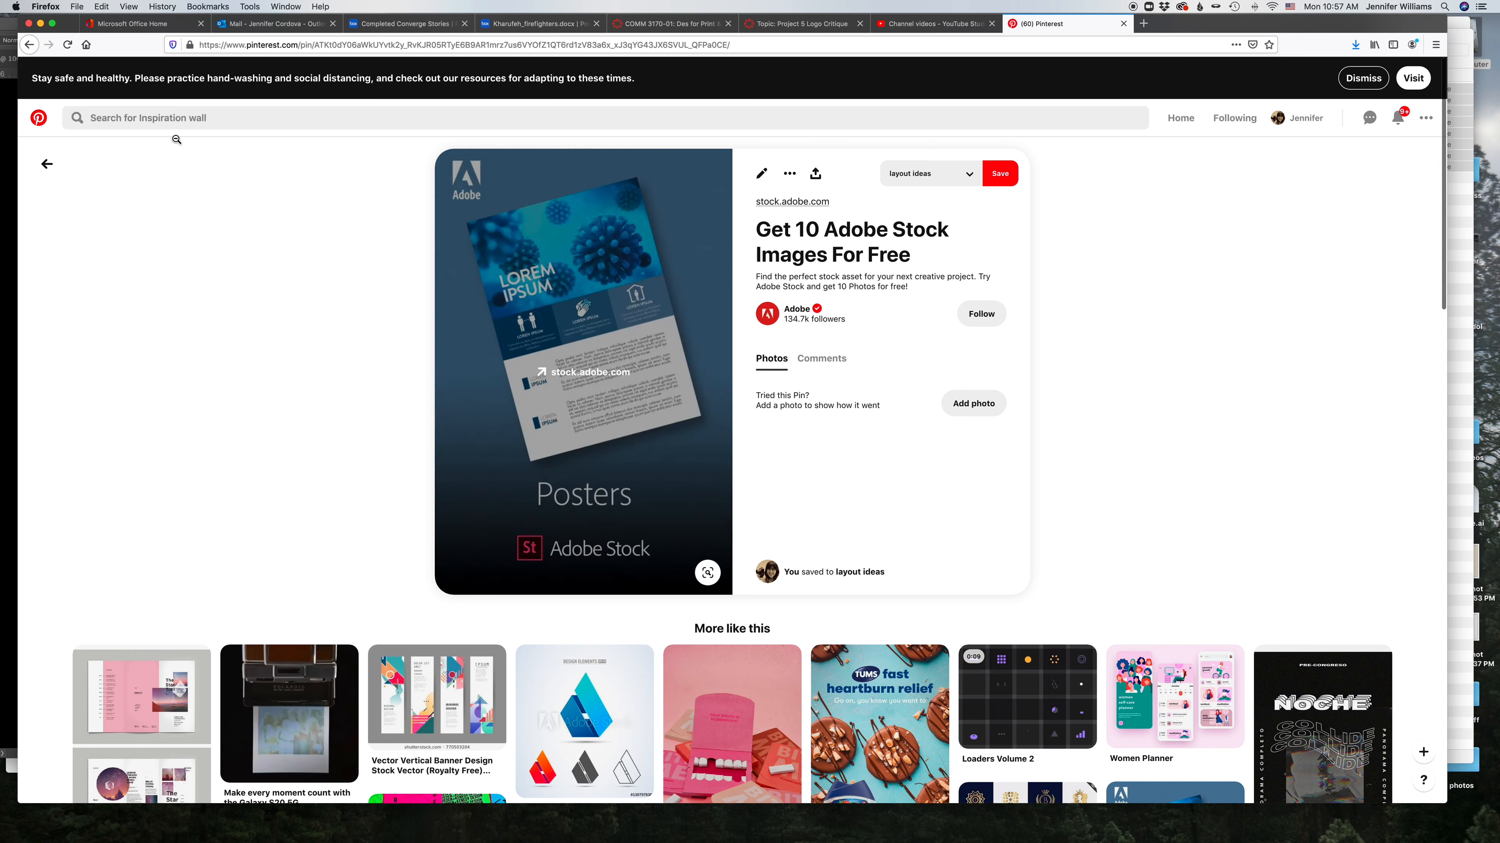
left_click(28, 46)
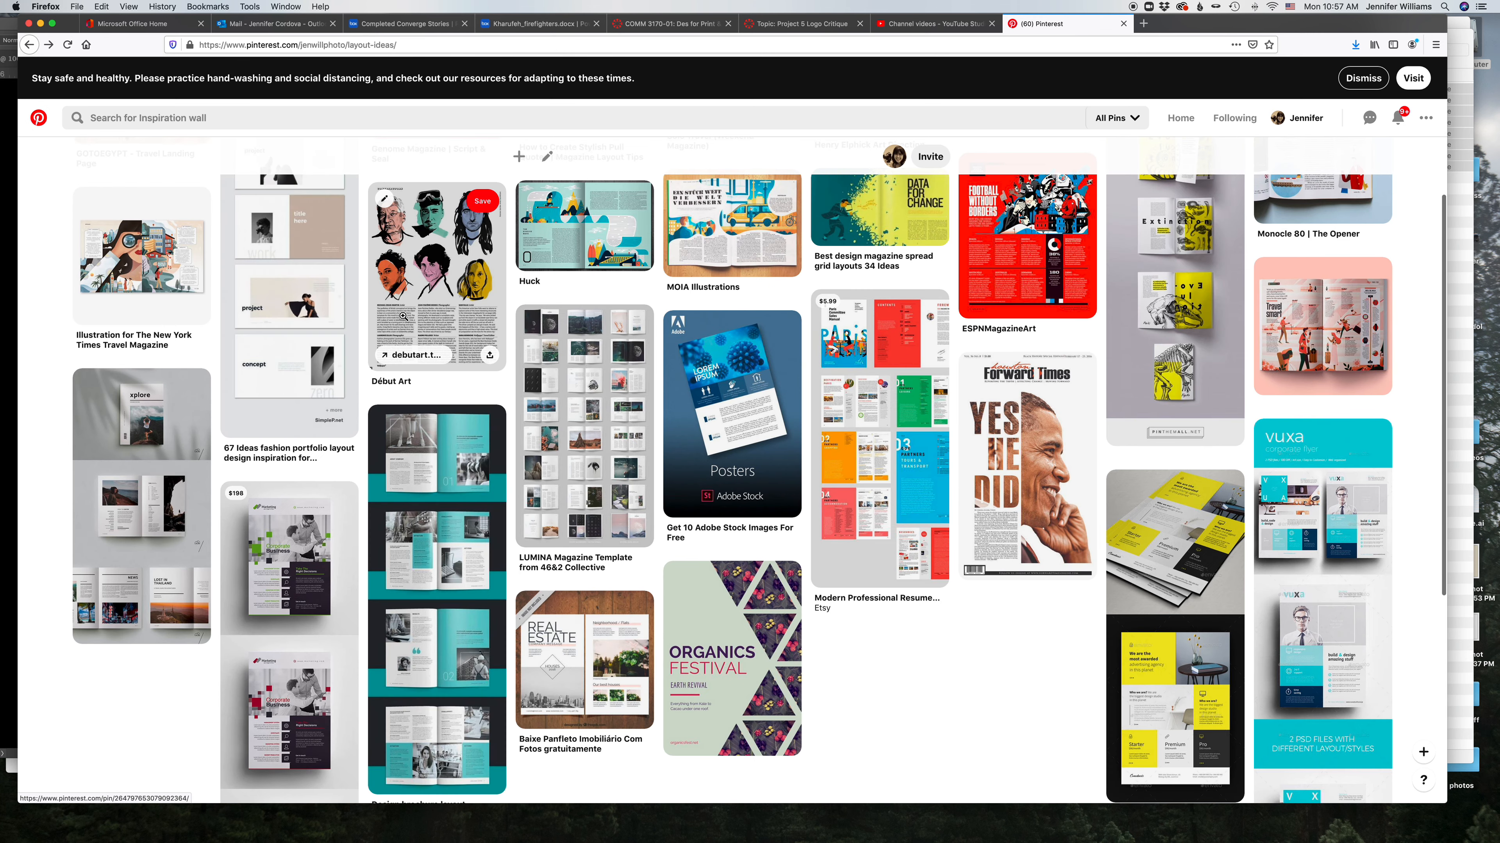
left_click(466, 289)
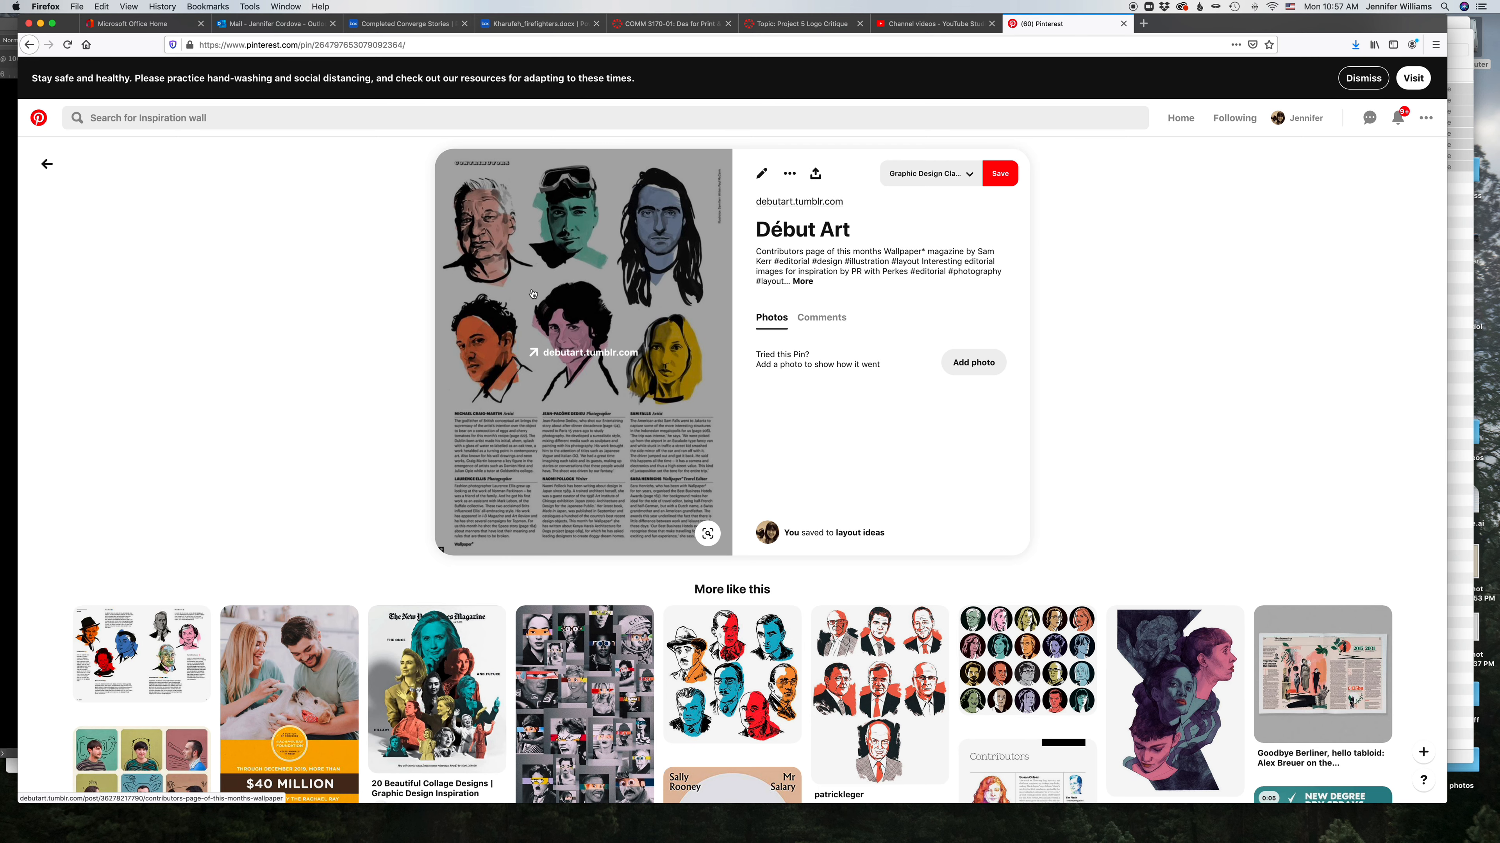
left_click(49, 168)
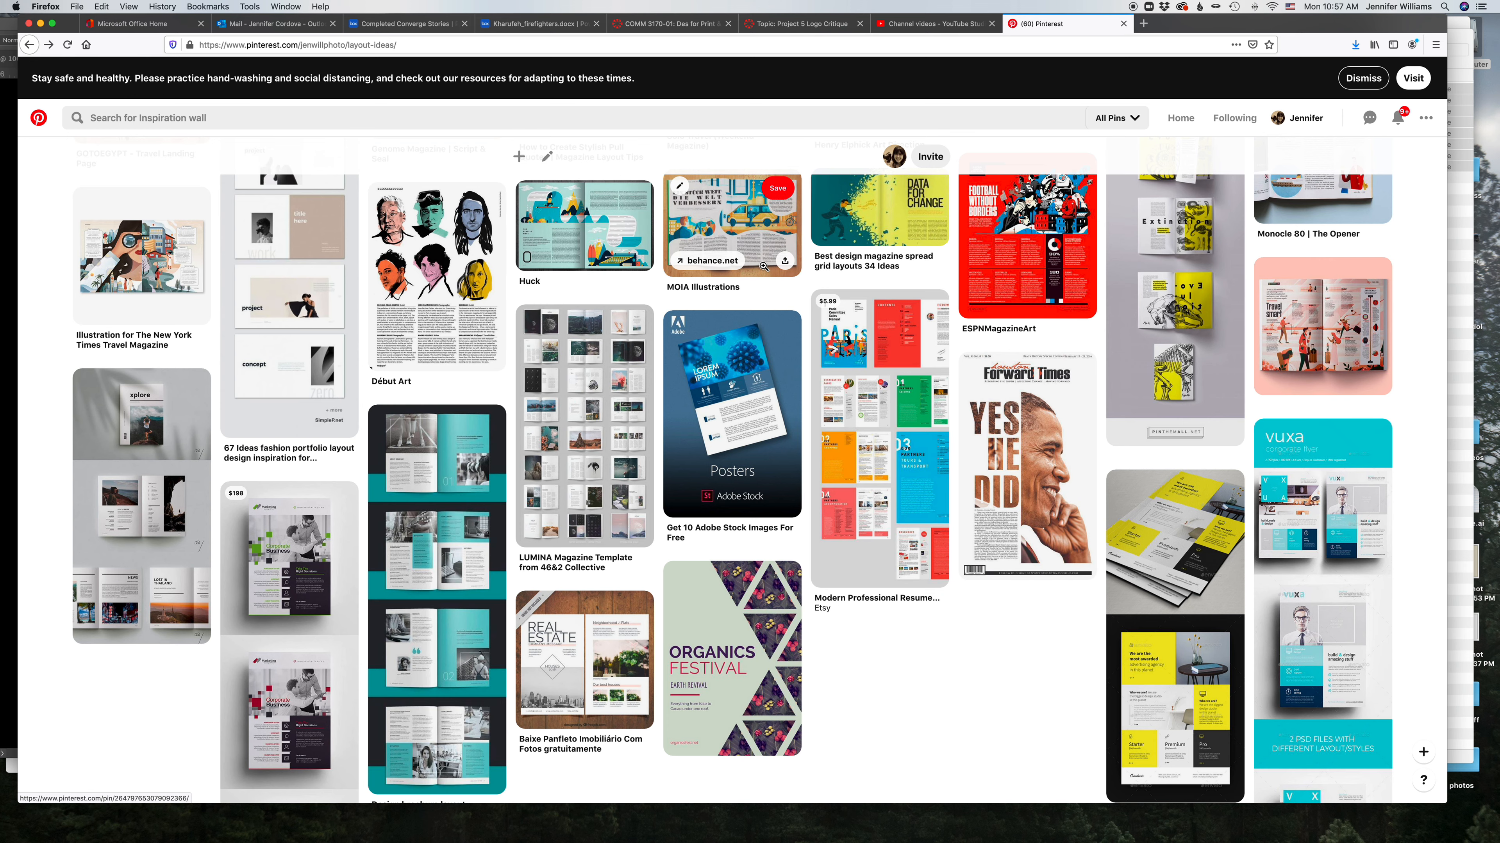
Step: Open the How to Create Stylish Pull Quotes pin and its linked article, then return to the layout ideas board
scroll(846, 334, "up", 5)
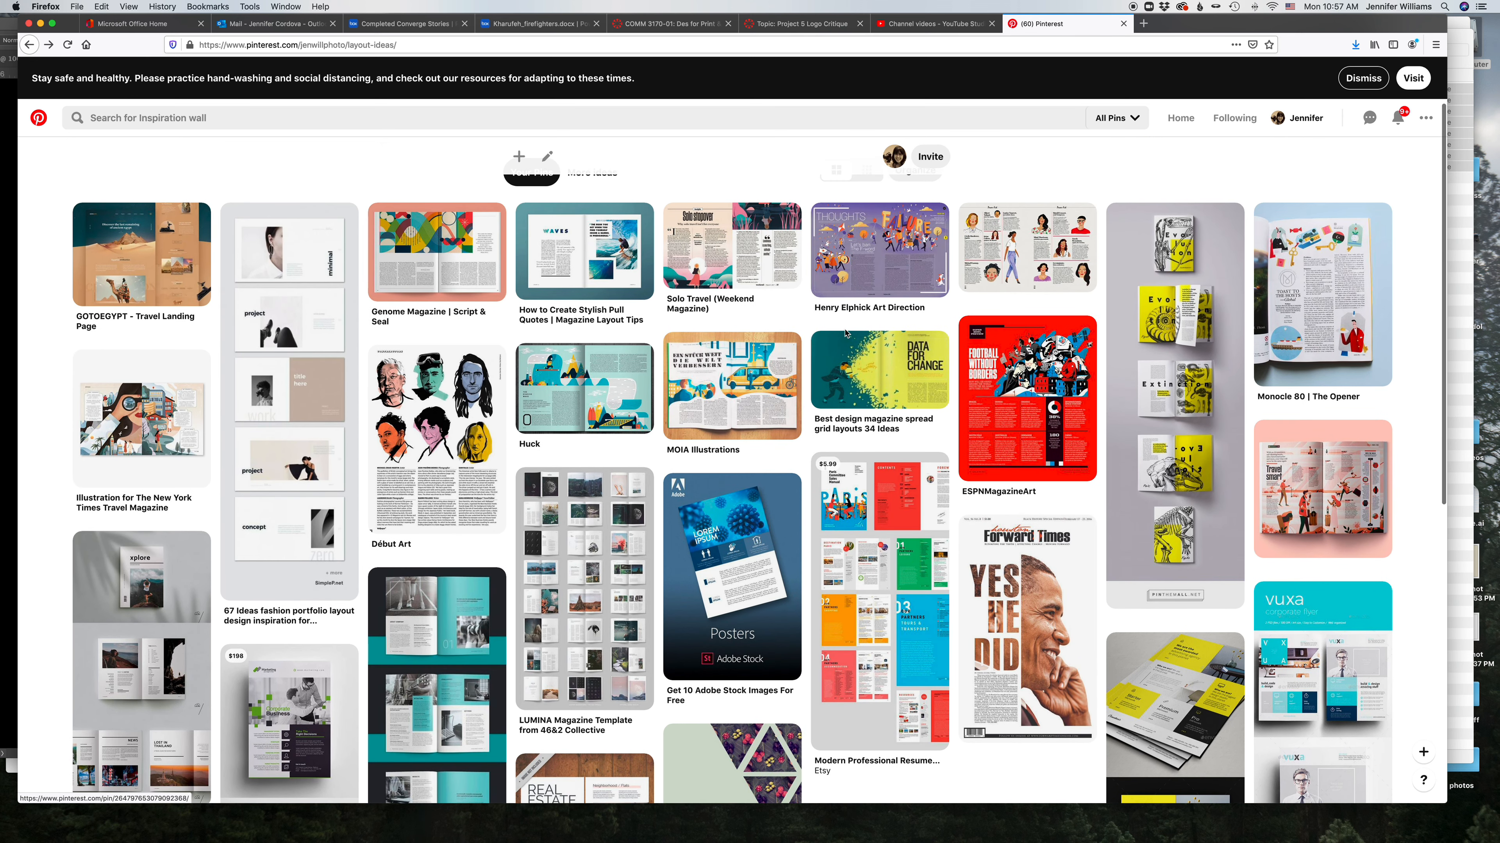
scroll(846, 334, "up", 2)
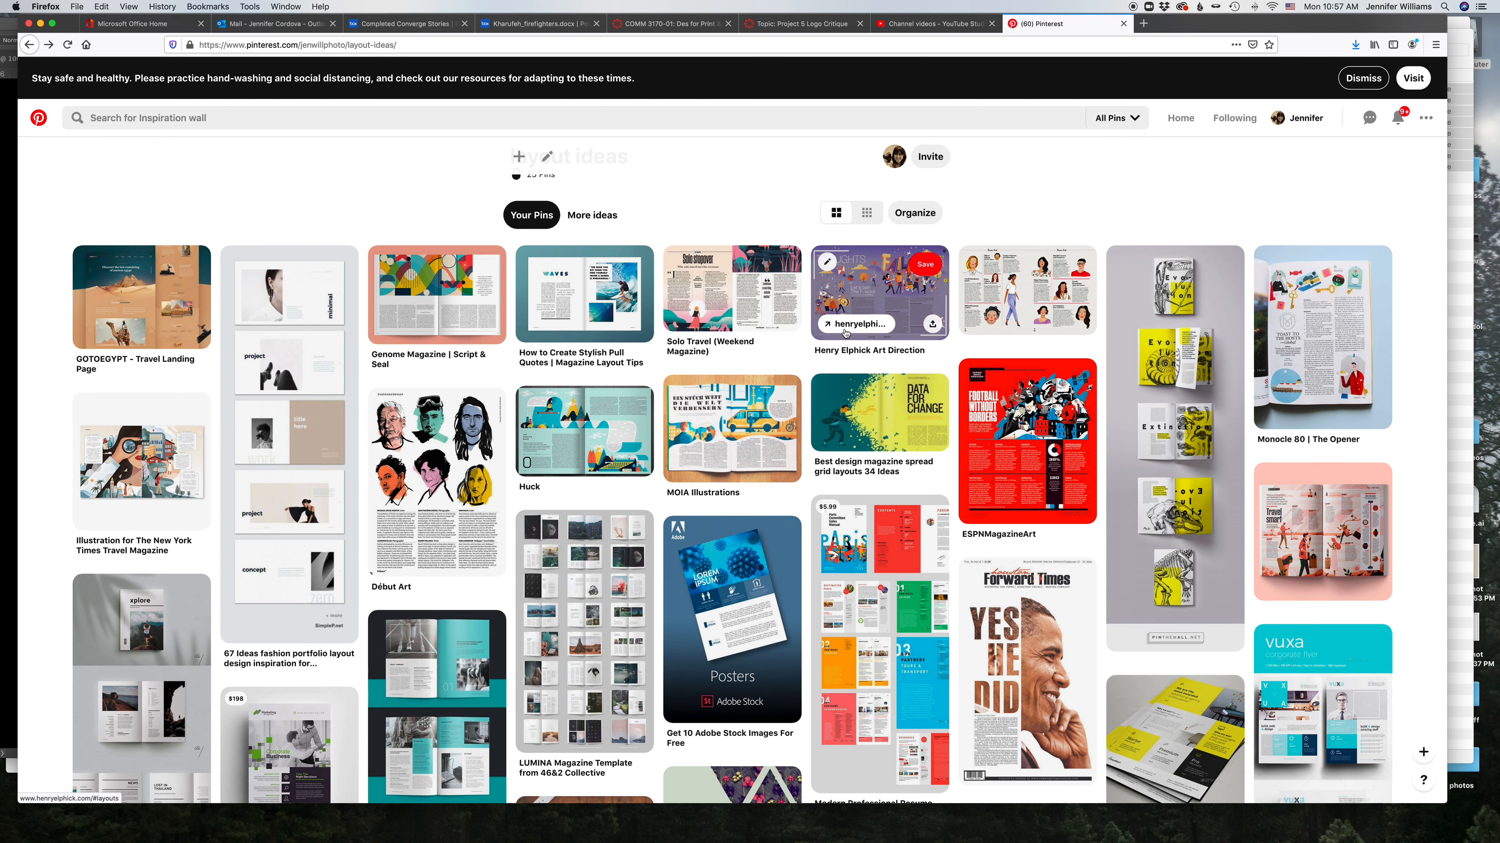
scroll(873, 347, "up", 1)
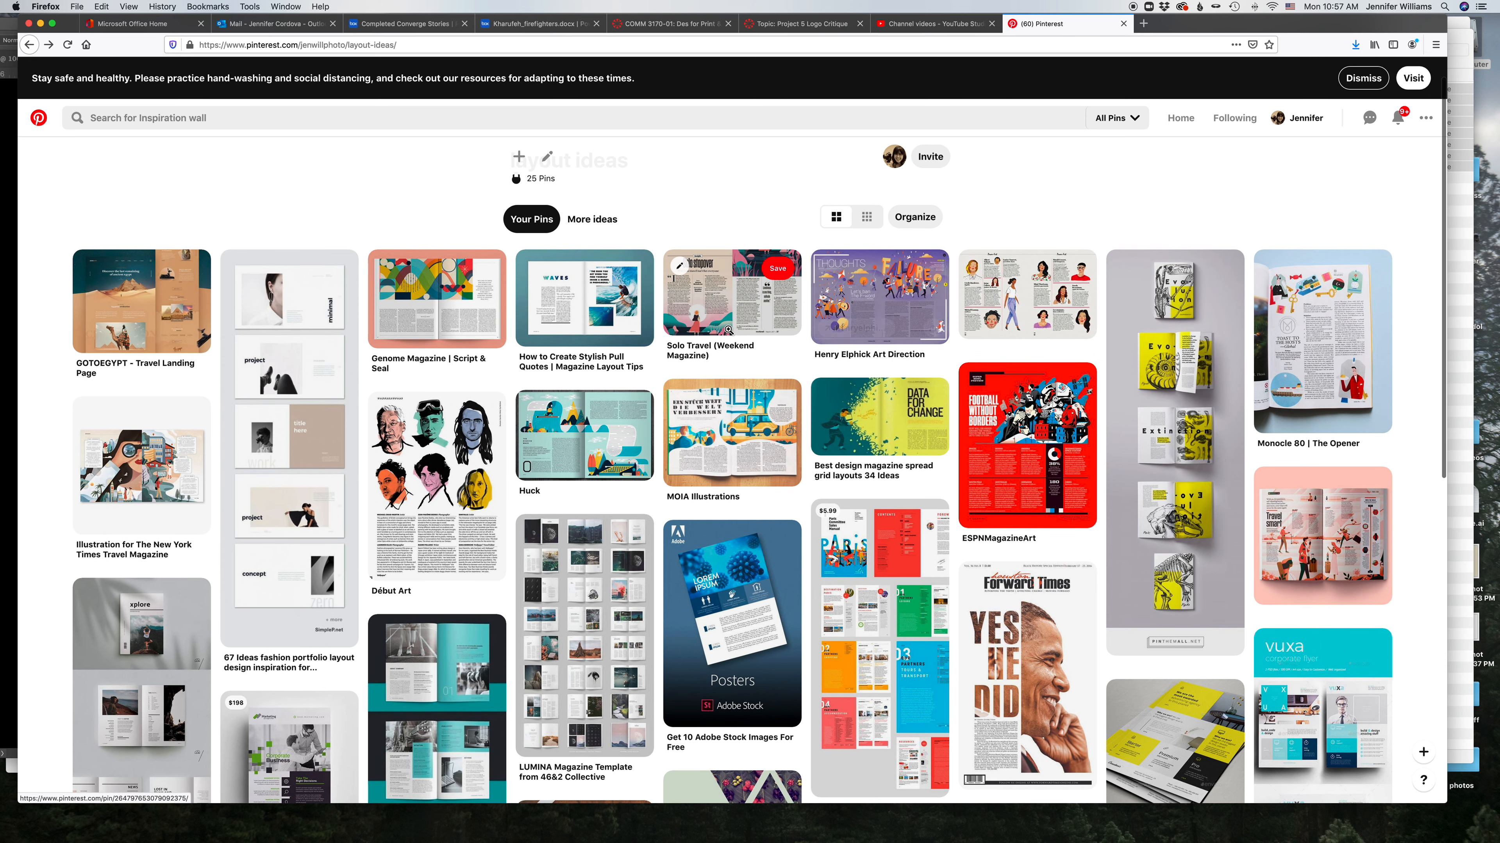
left_click(583, 288)
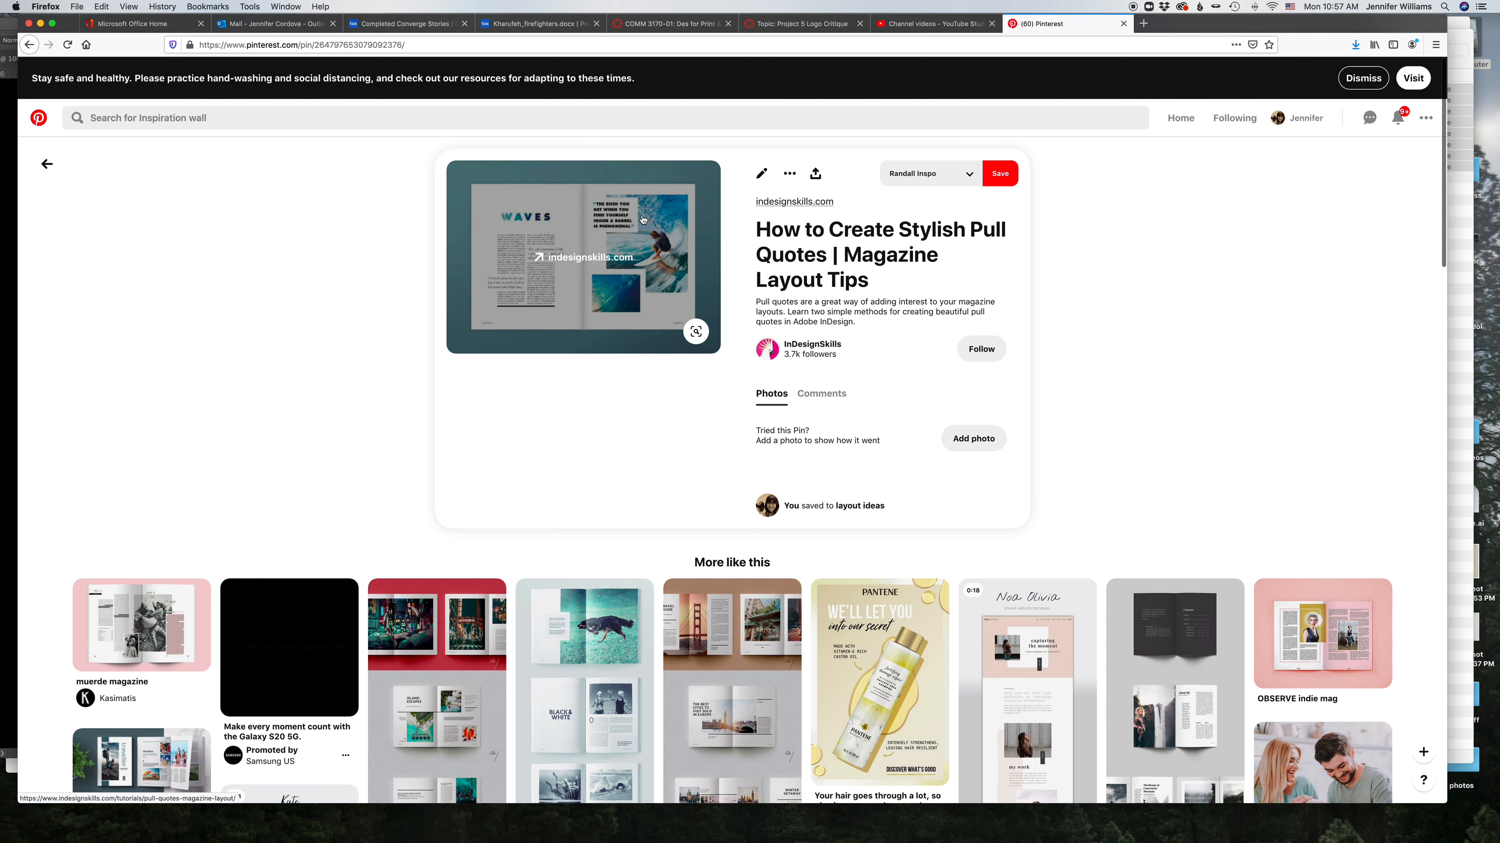
left_click(575, 290)
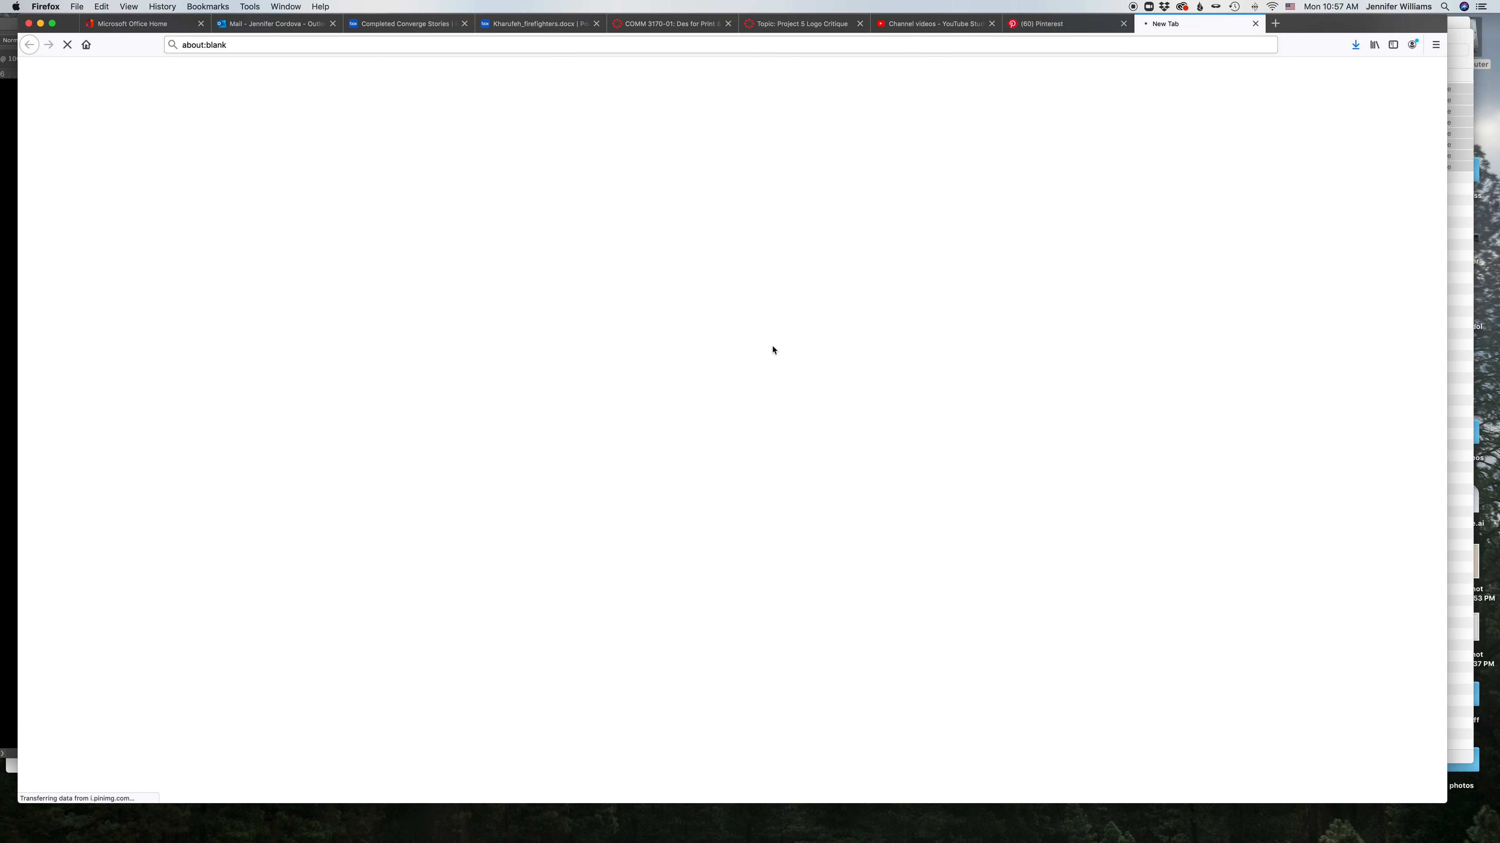
left_click(1063, 24)
scroll(552, 305, "down", 5)
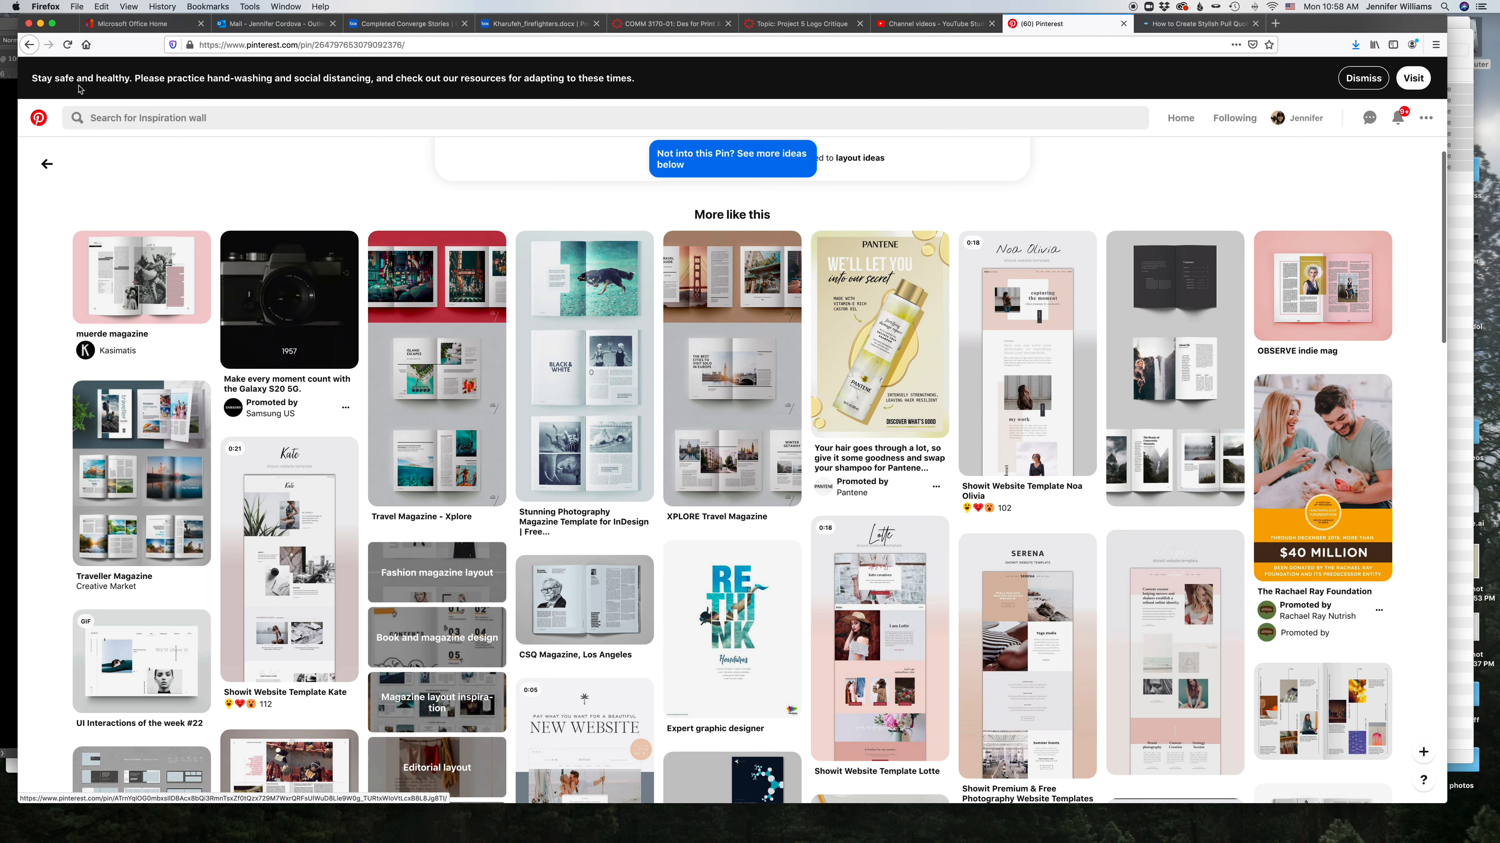
left_click(31, 50)
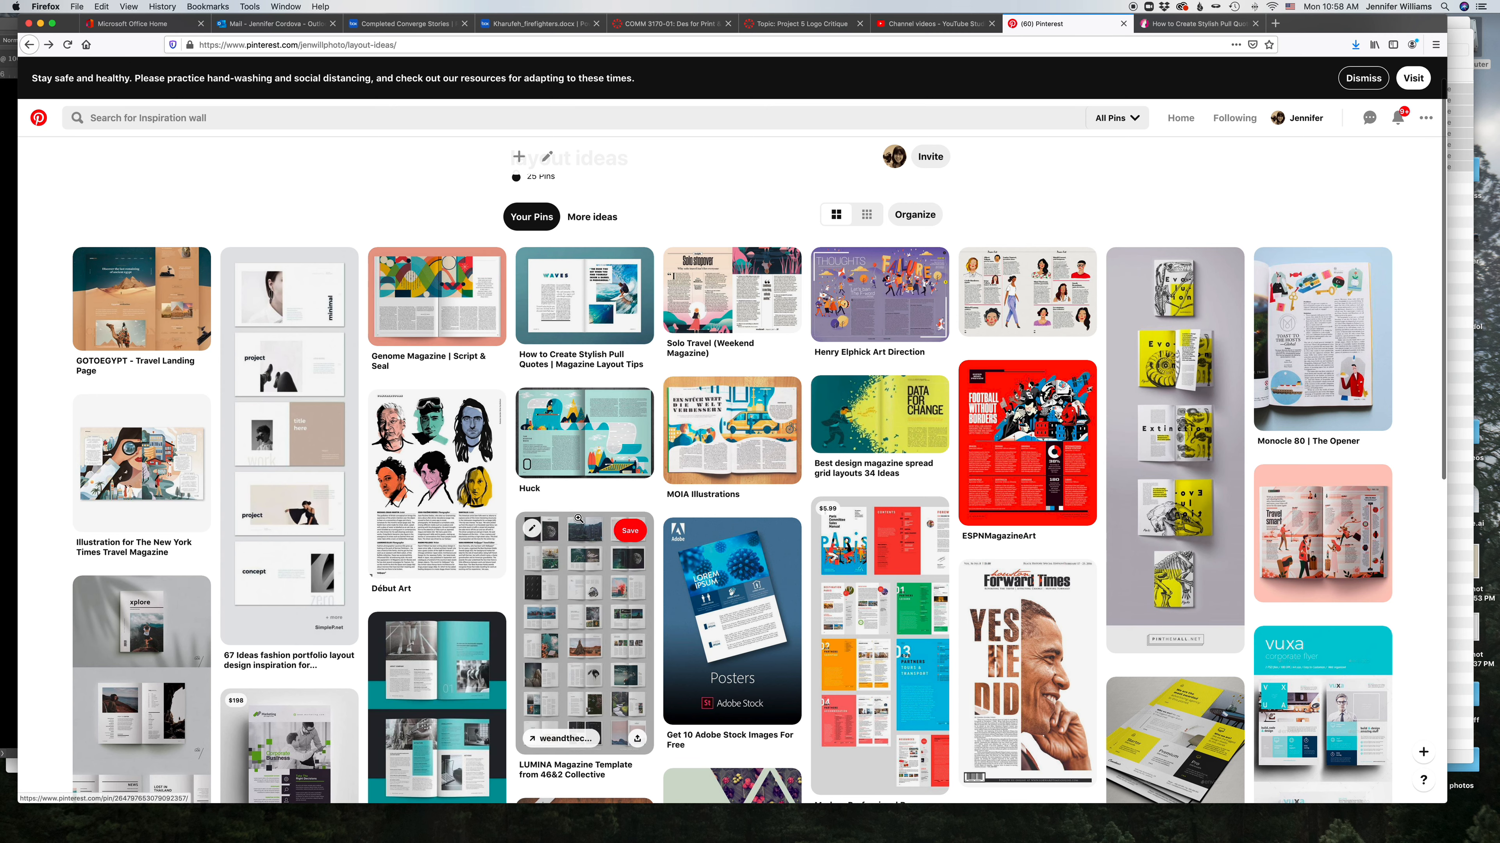
Step: Scroll through the layout ideas board again to compare magazine spread designs
scroll(578, 518, "down", 3)
scroll(579, 518, "down", 3)
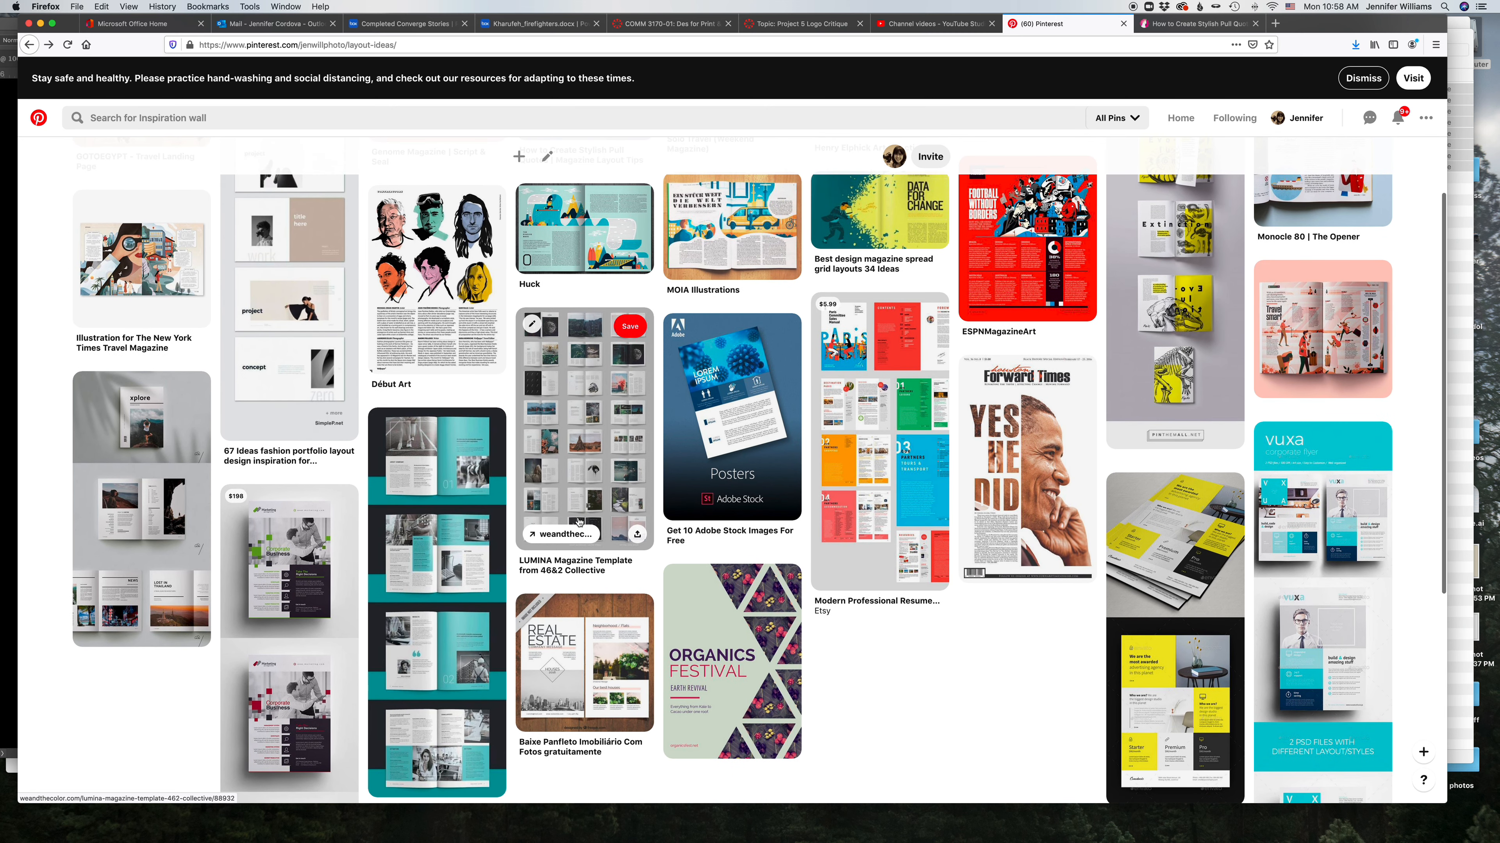
scroll(578, 518, "down", 2)
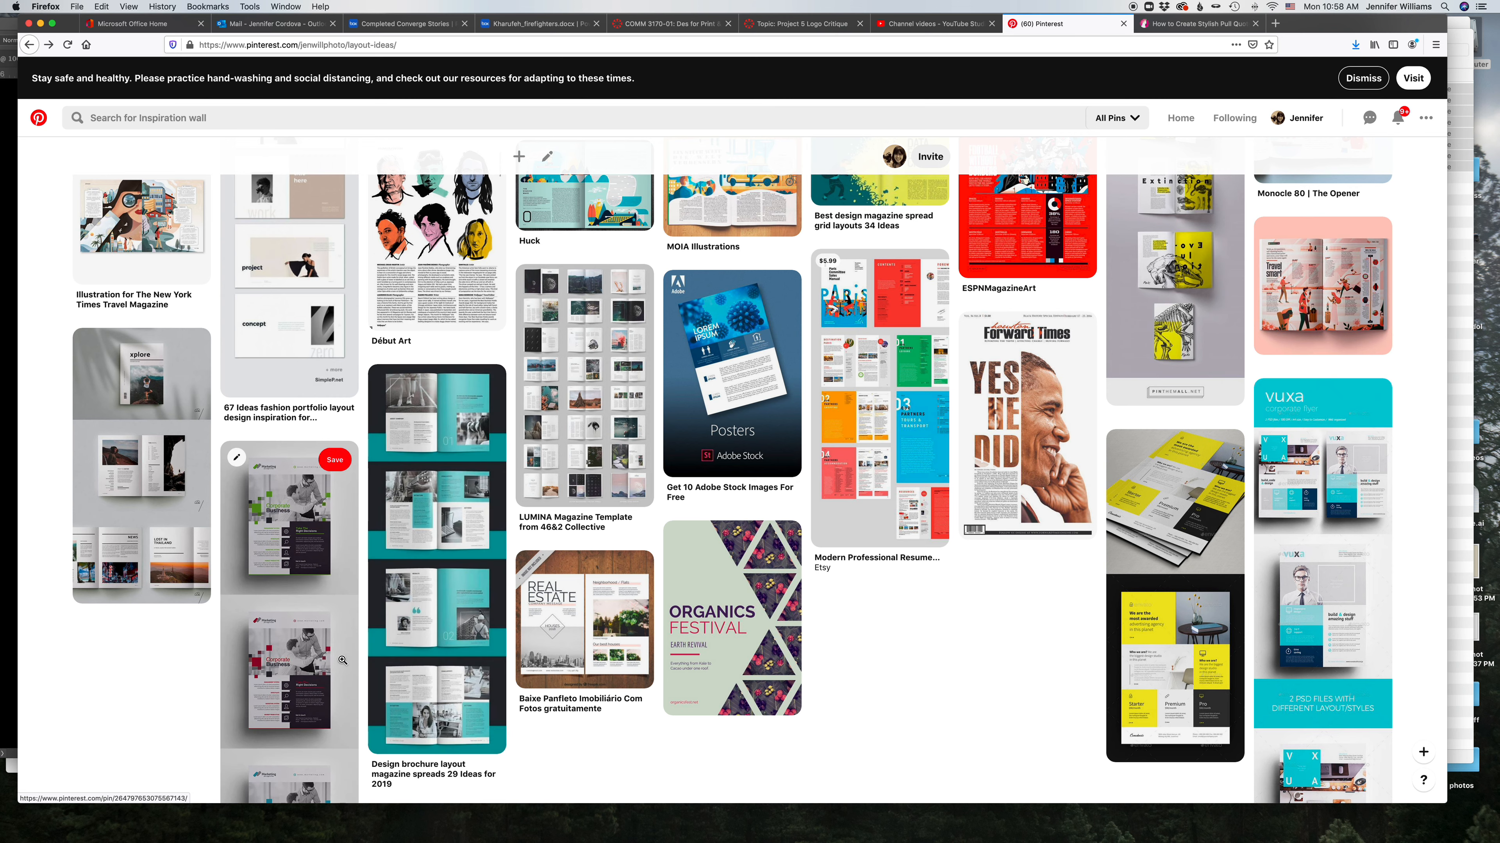
scroll(924, 558, "down", 2)
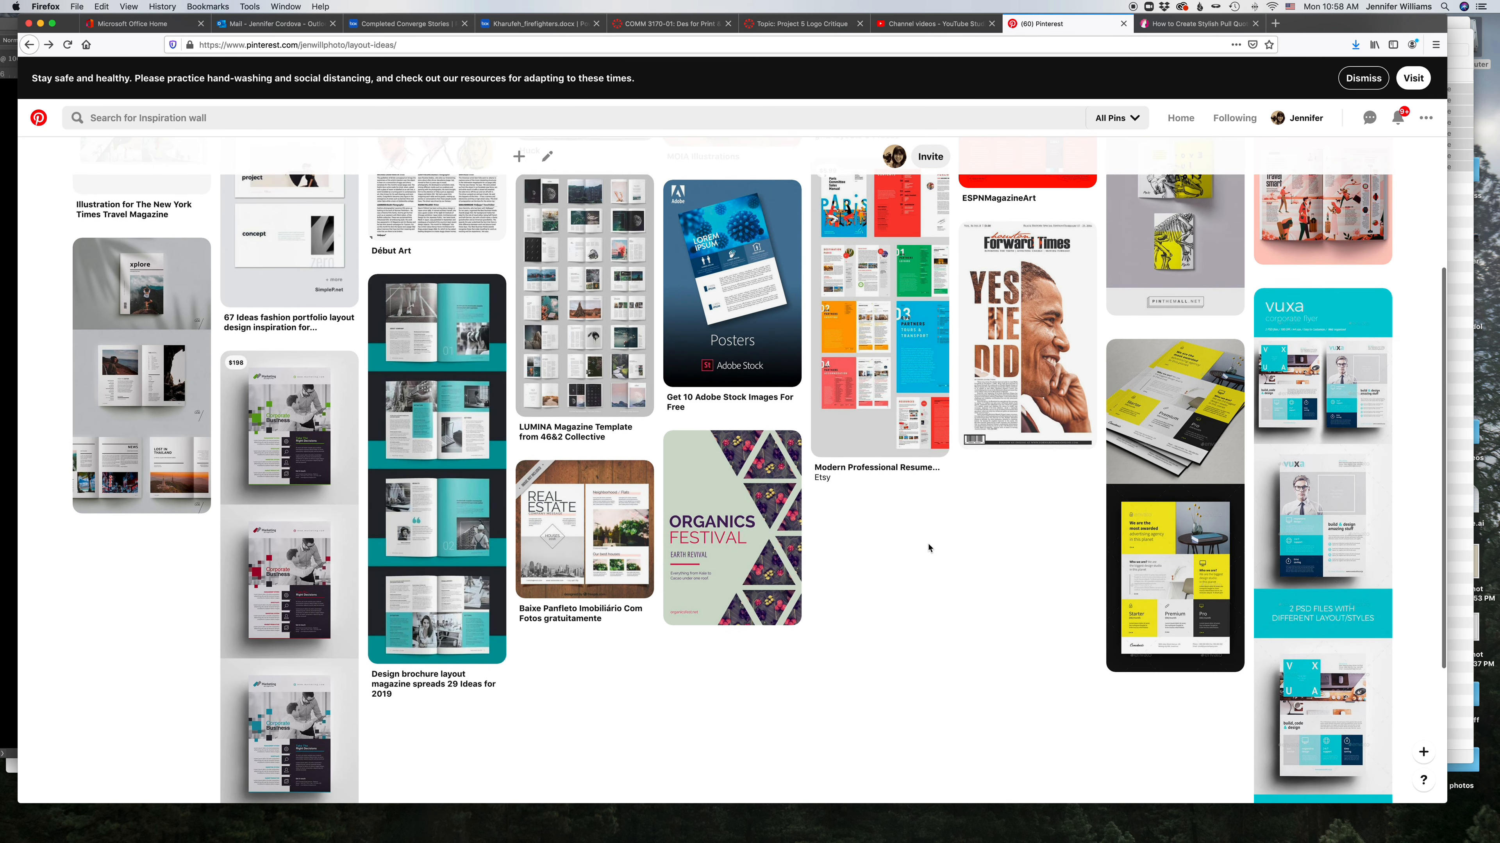
scroll(929, 548, "up", 2)
scroll(928, 548, "up", 1)
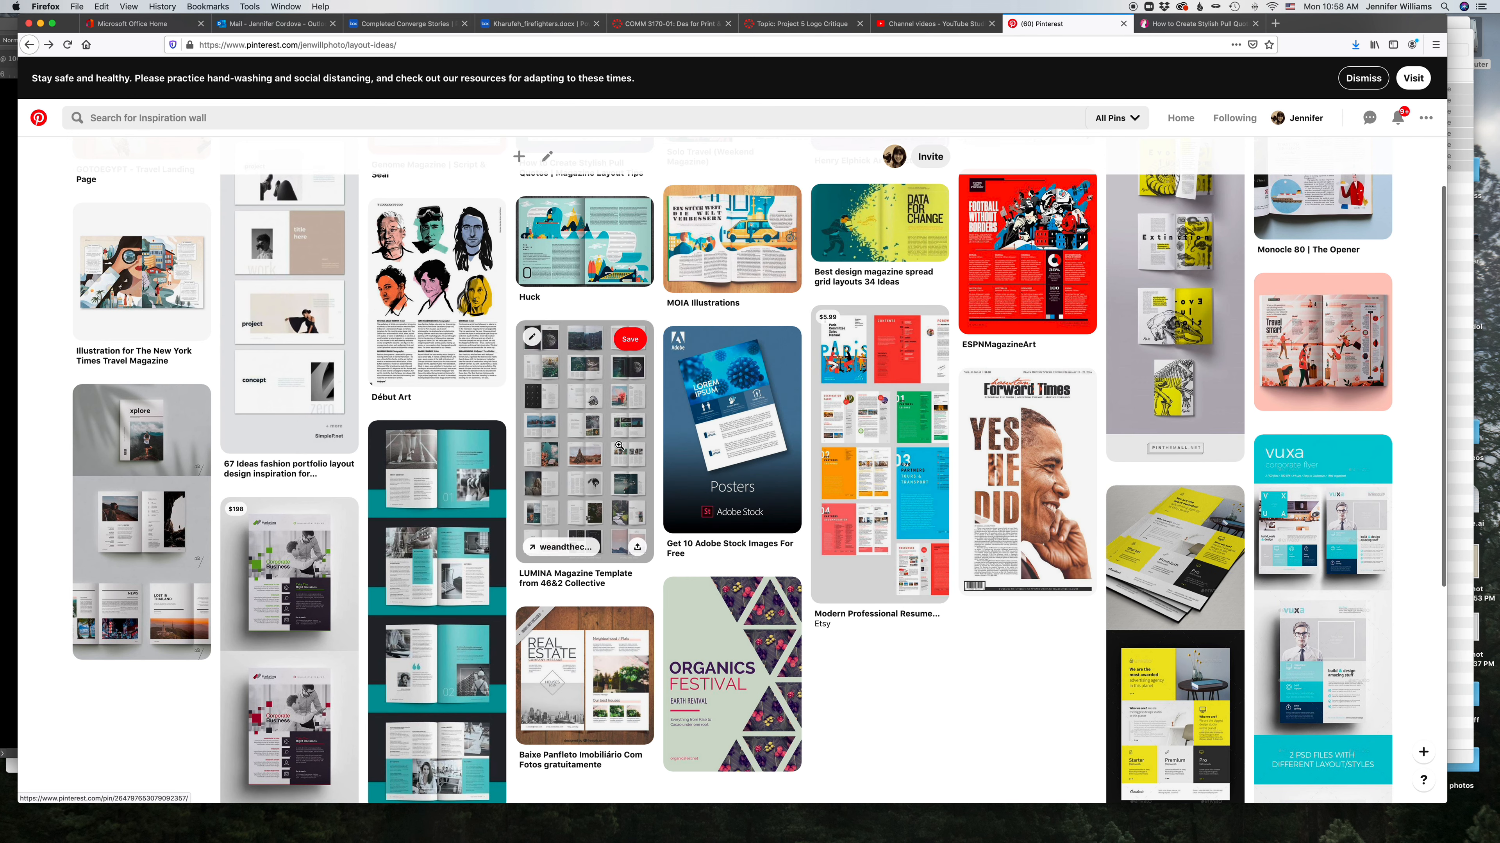
scroll(618, 445, "up", 2)
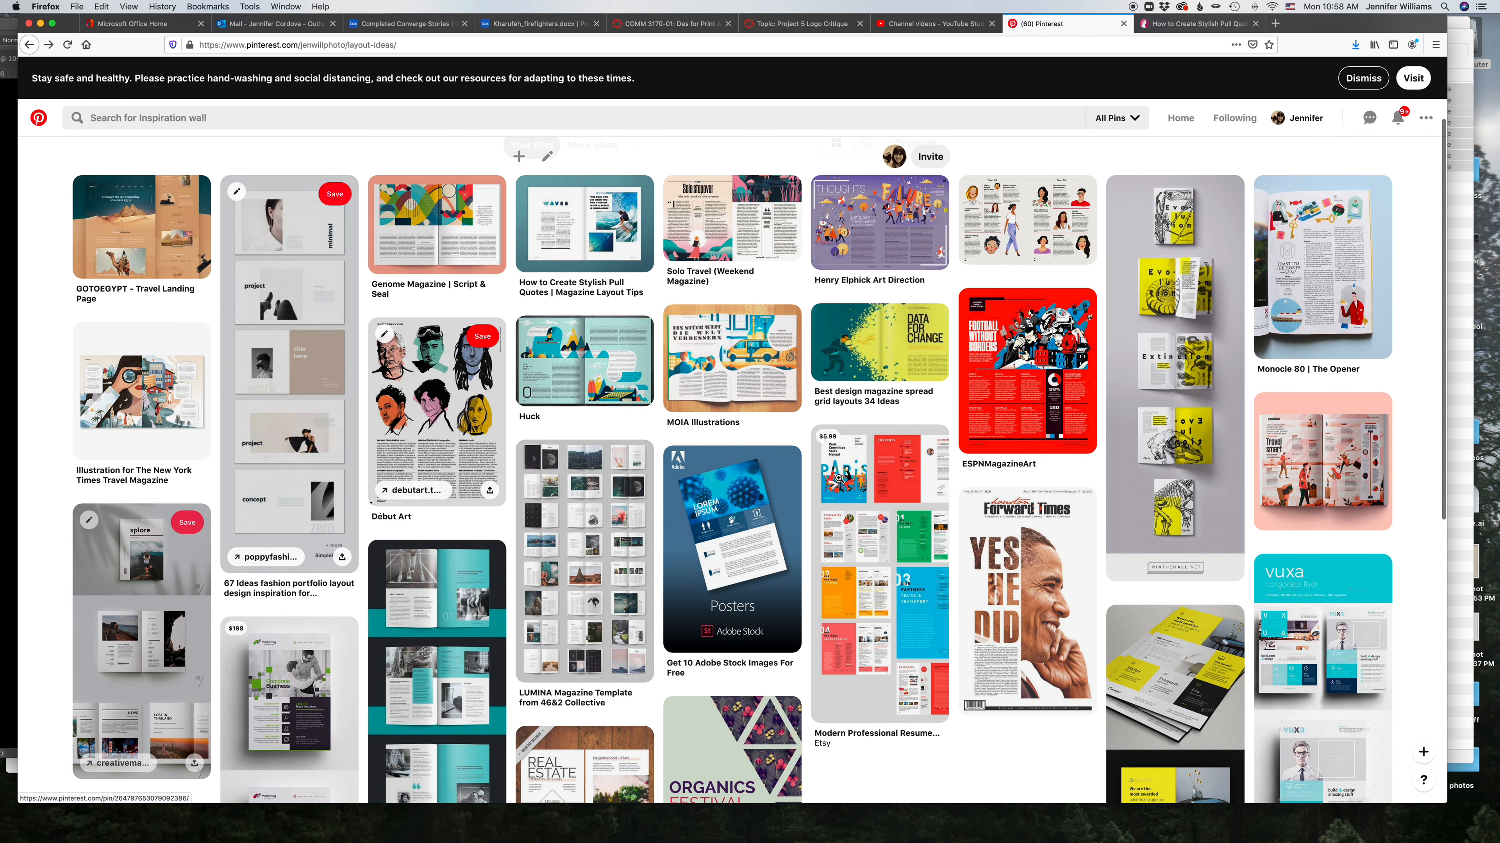
scroll(843, 476, "up", 1)
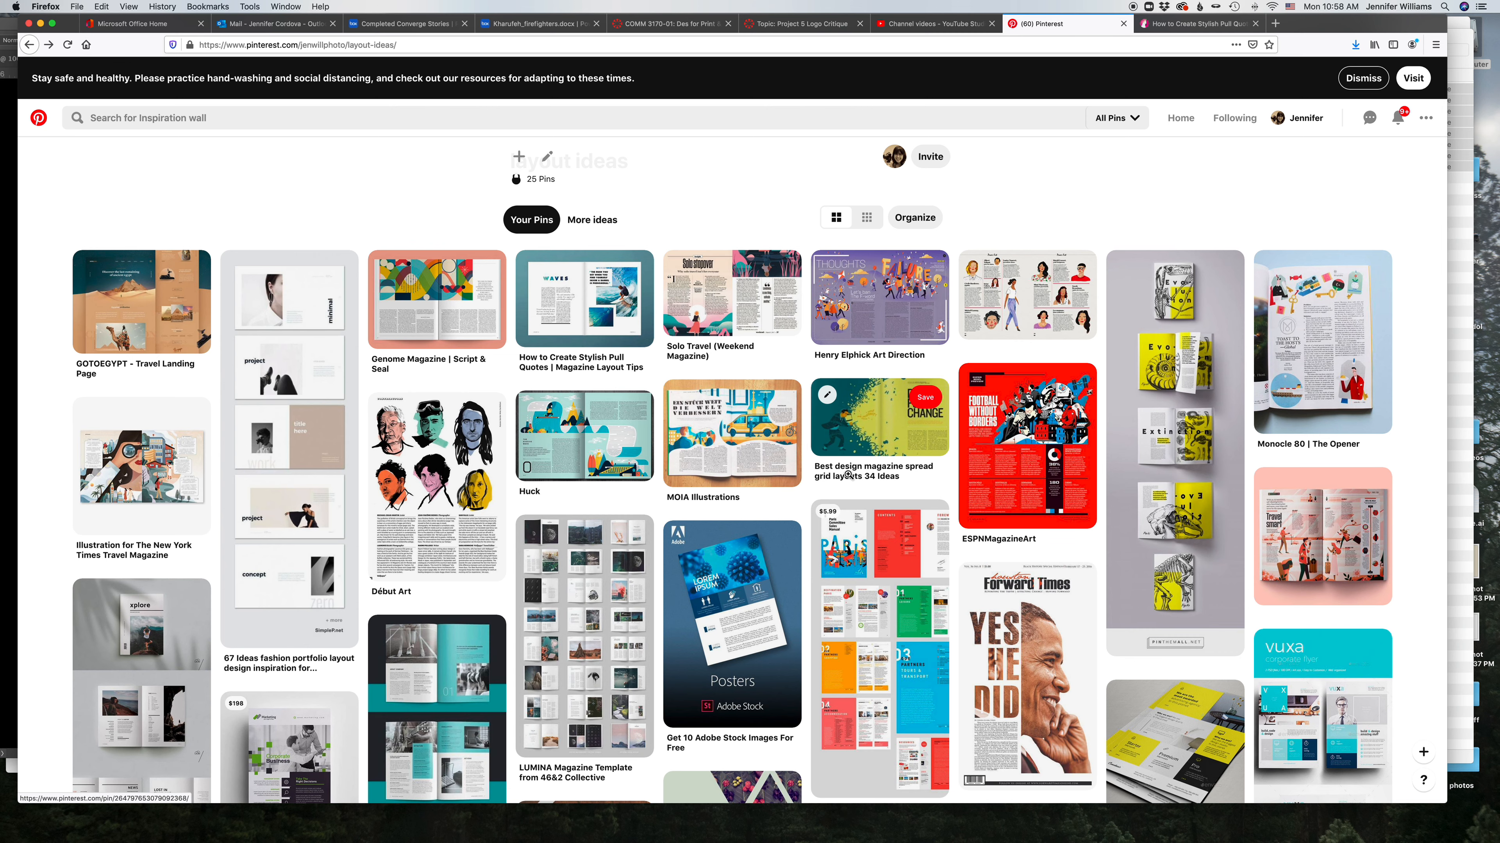
scroll(848, 475, "down", 5)
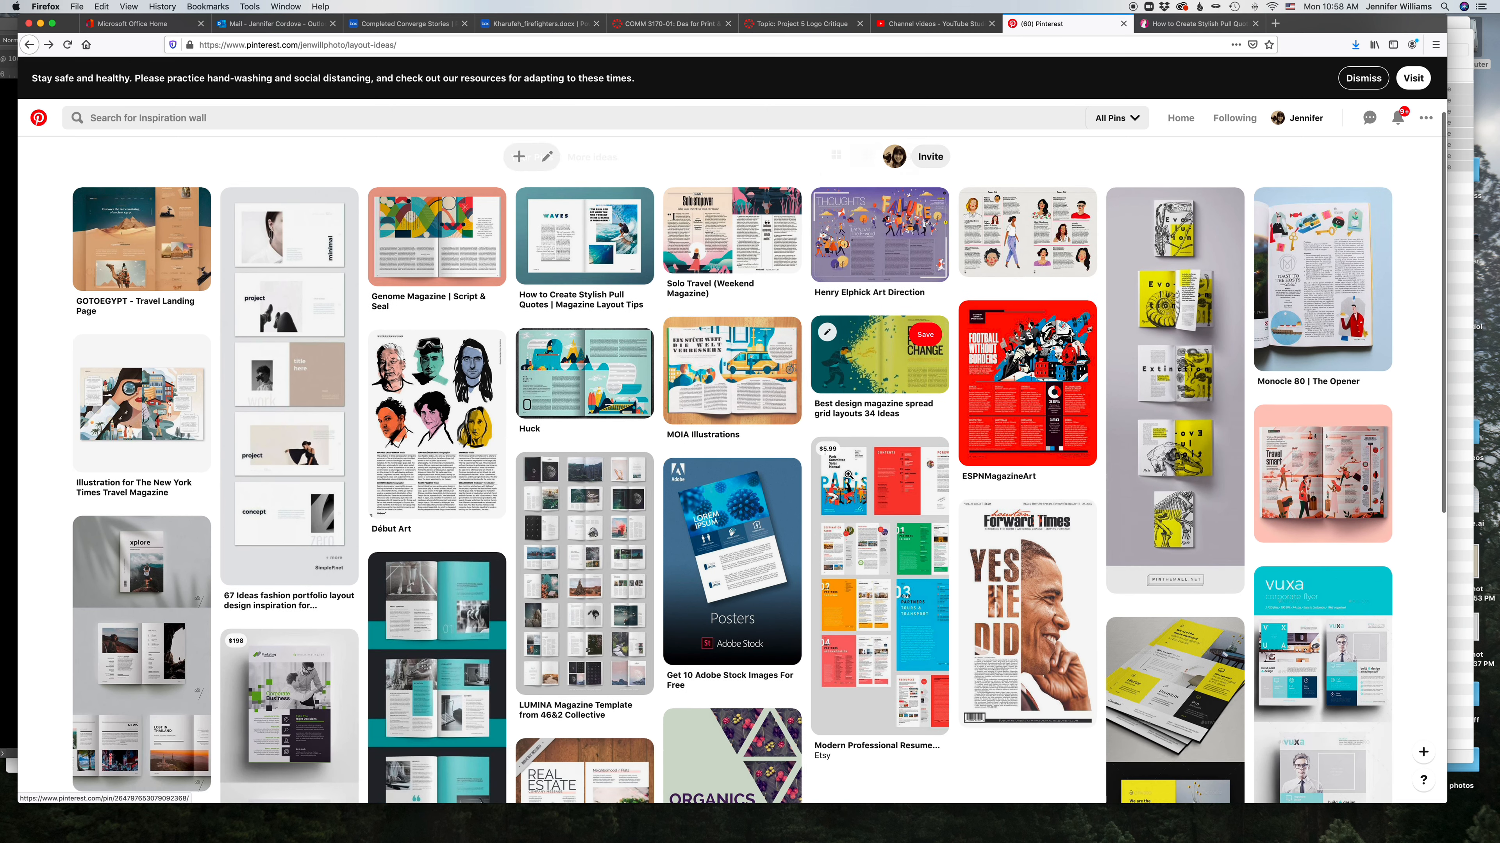
scroll(848, 475, "down", 2)
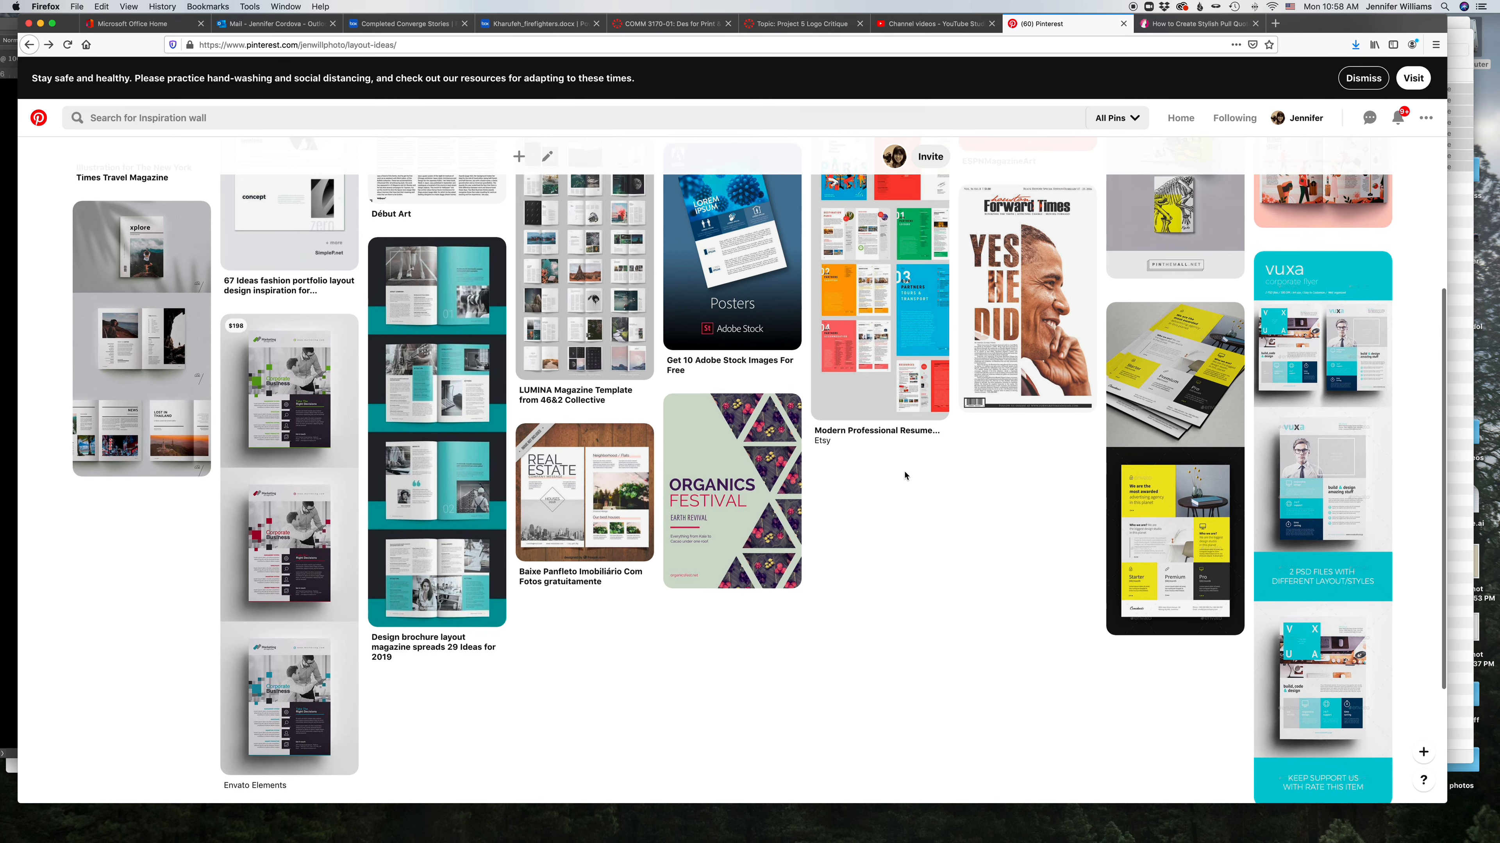
scroll(905, 475, "up", 7)
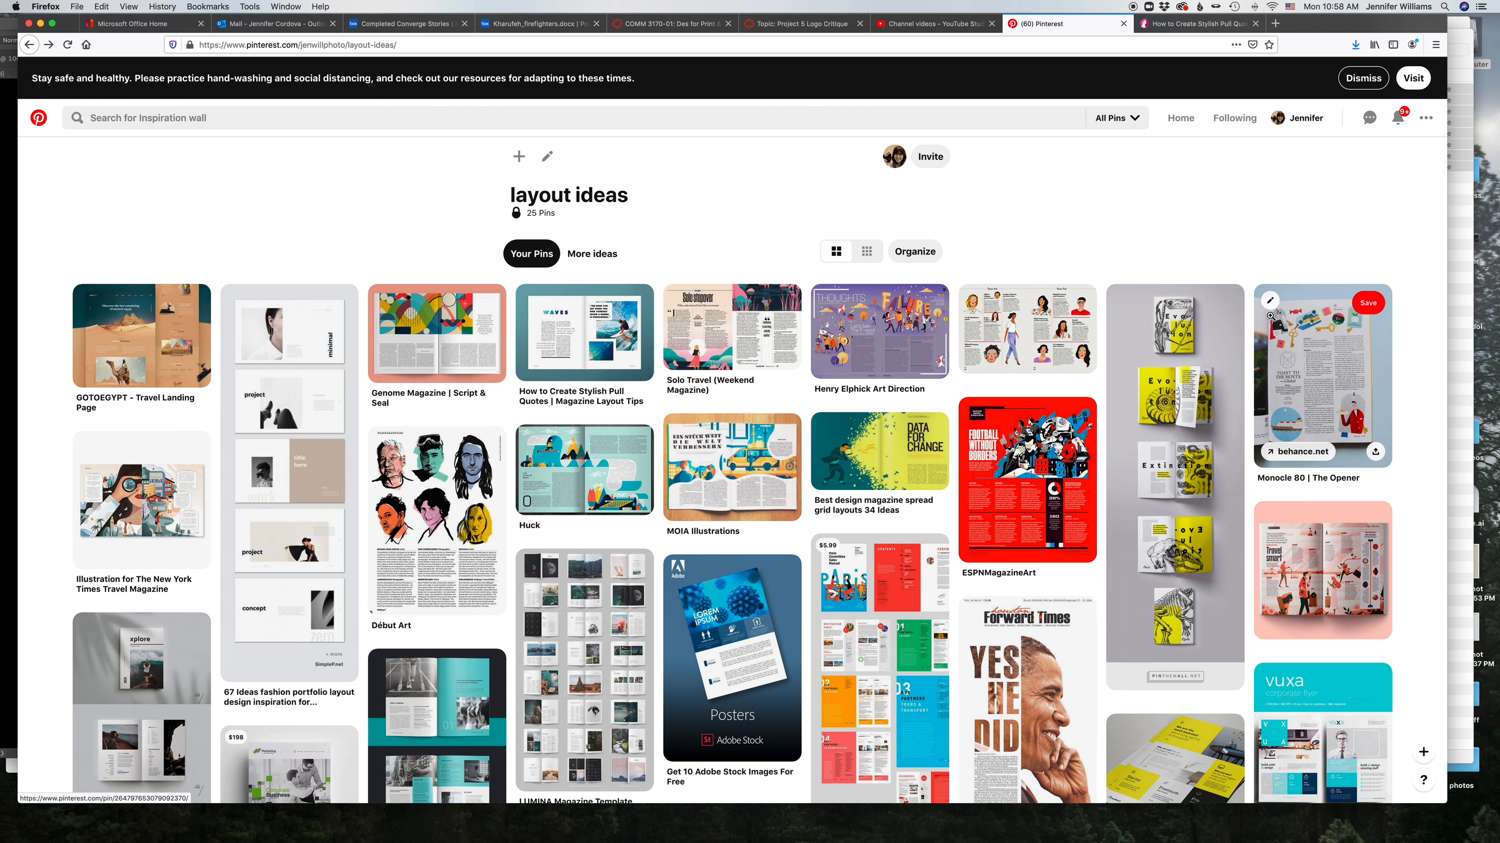
scroll(514, 410, "down", 2)
scroll(514, 410, "down", 5)
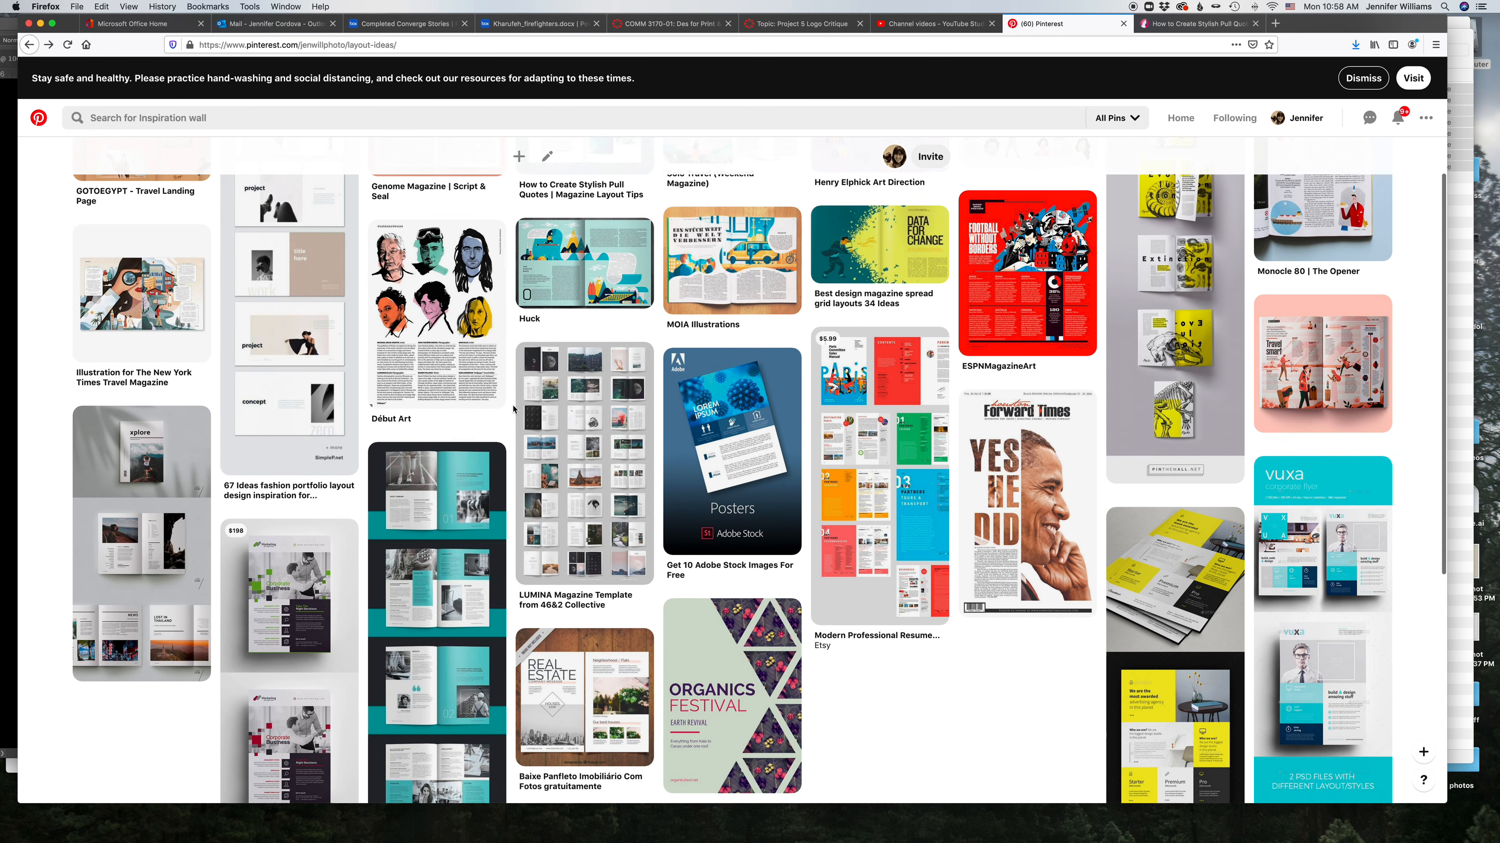
scroll(514, 410, "down", 1)
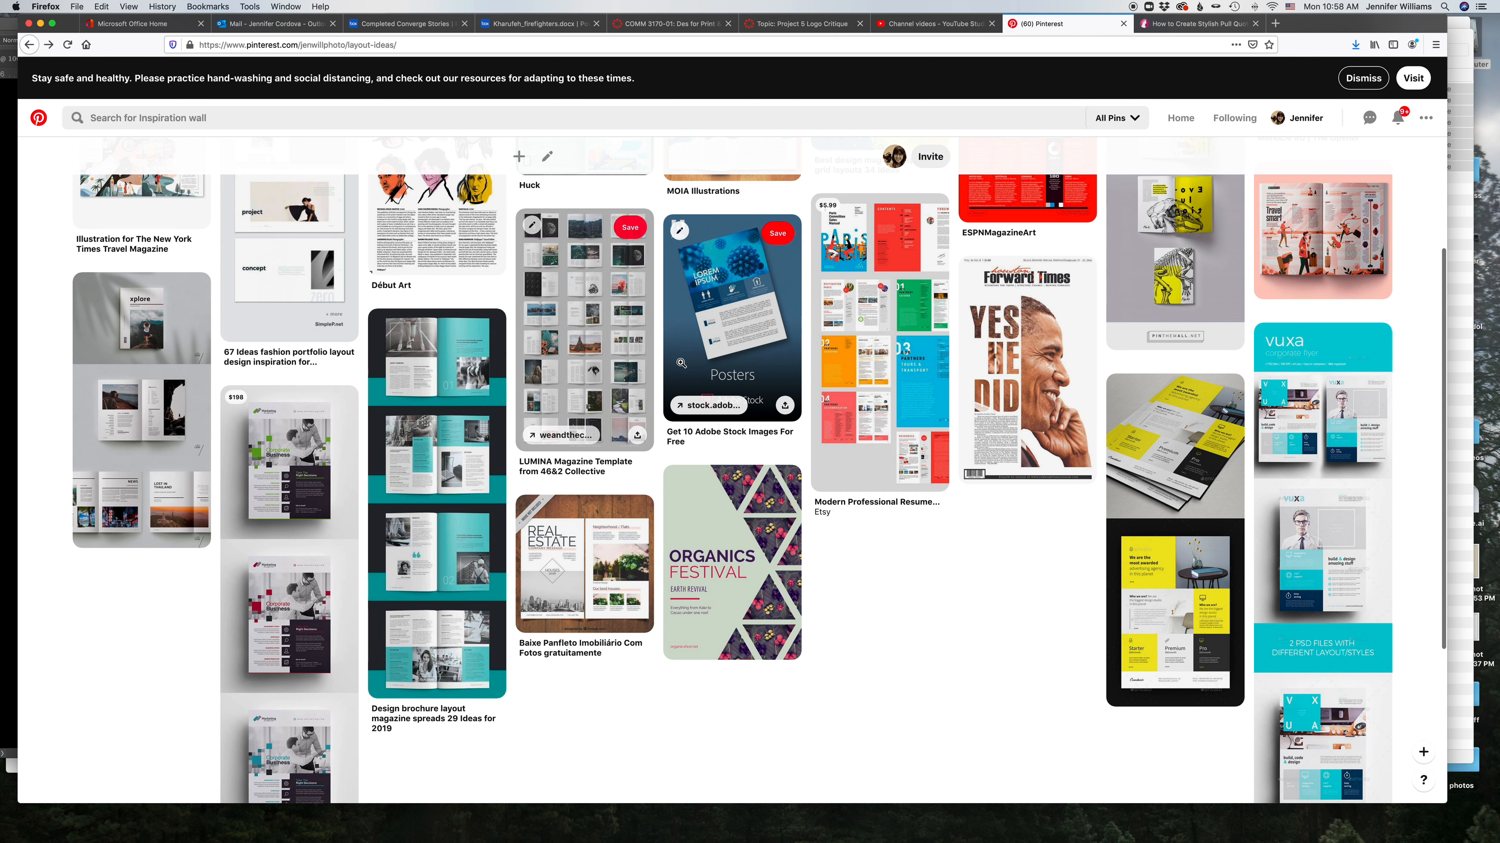
Step: Switch to Photoshop and review the open project photos, ending on Underwood_Twins2.jpg
mouse_move(624, 838)
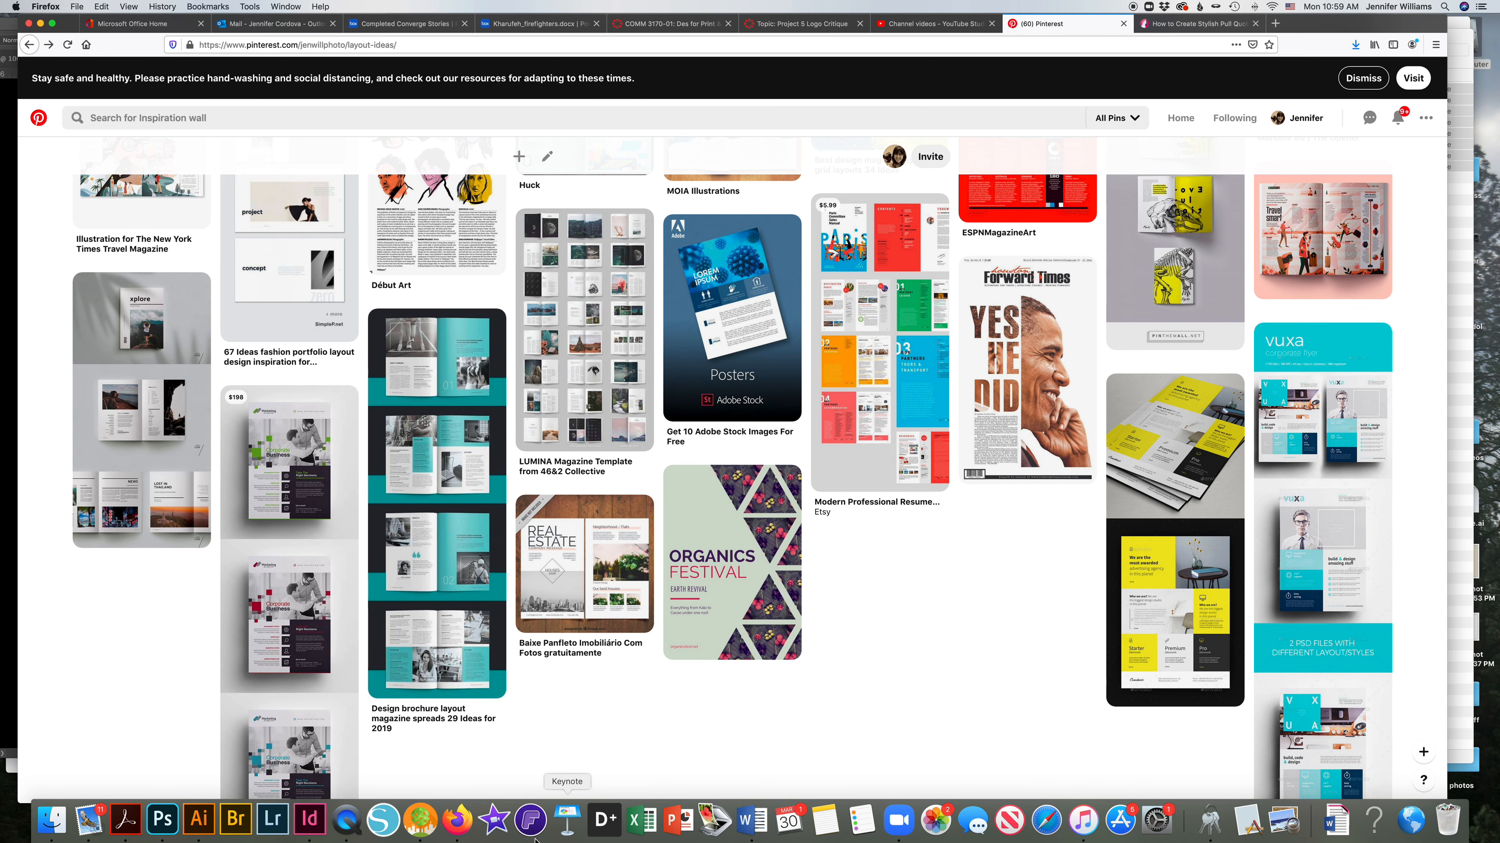
left_click(162, 819)
left_click_drag(592, 27, 789, 37)
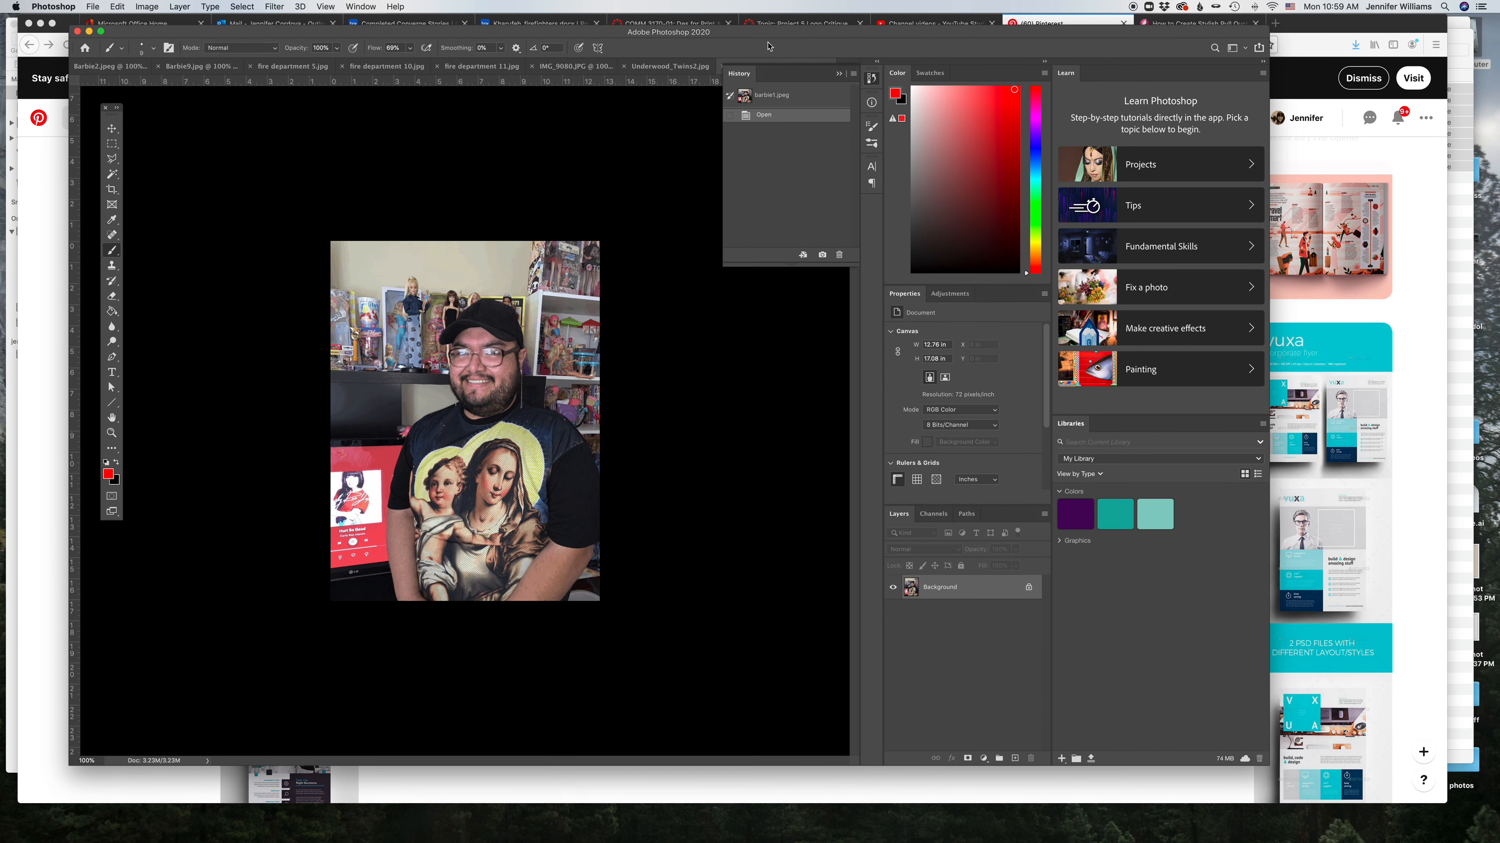
left_click(839, 75)
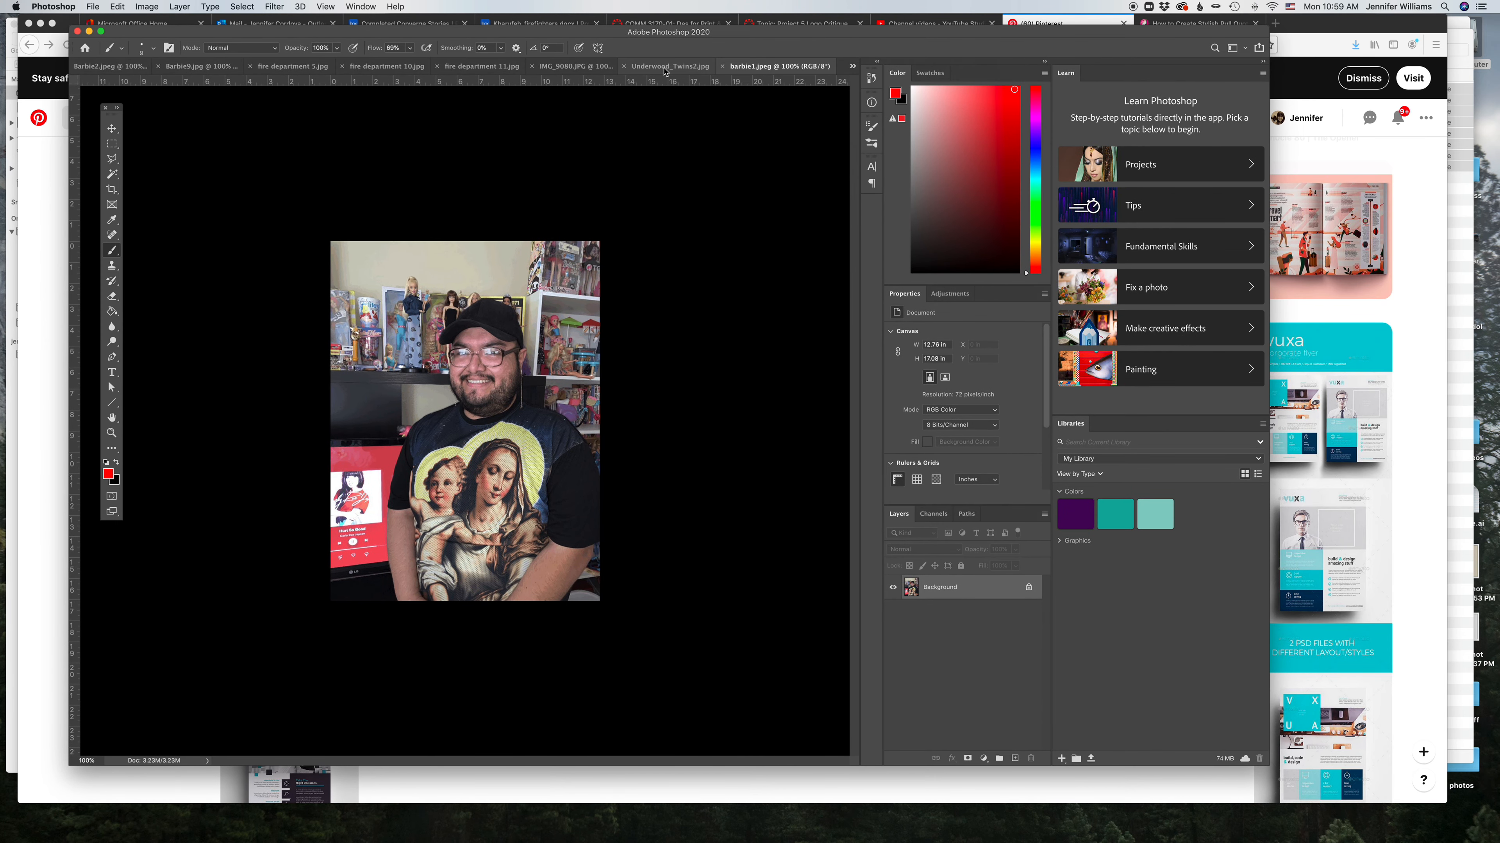
left_click(665, 71)
left_click(523, 71)
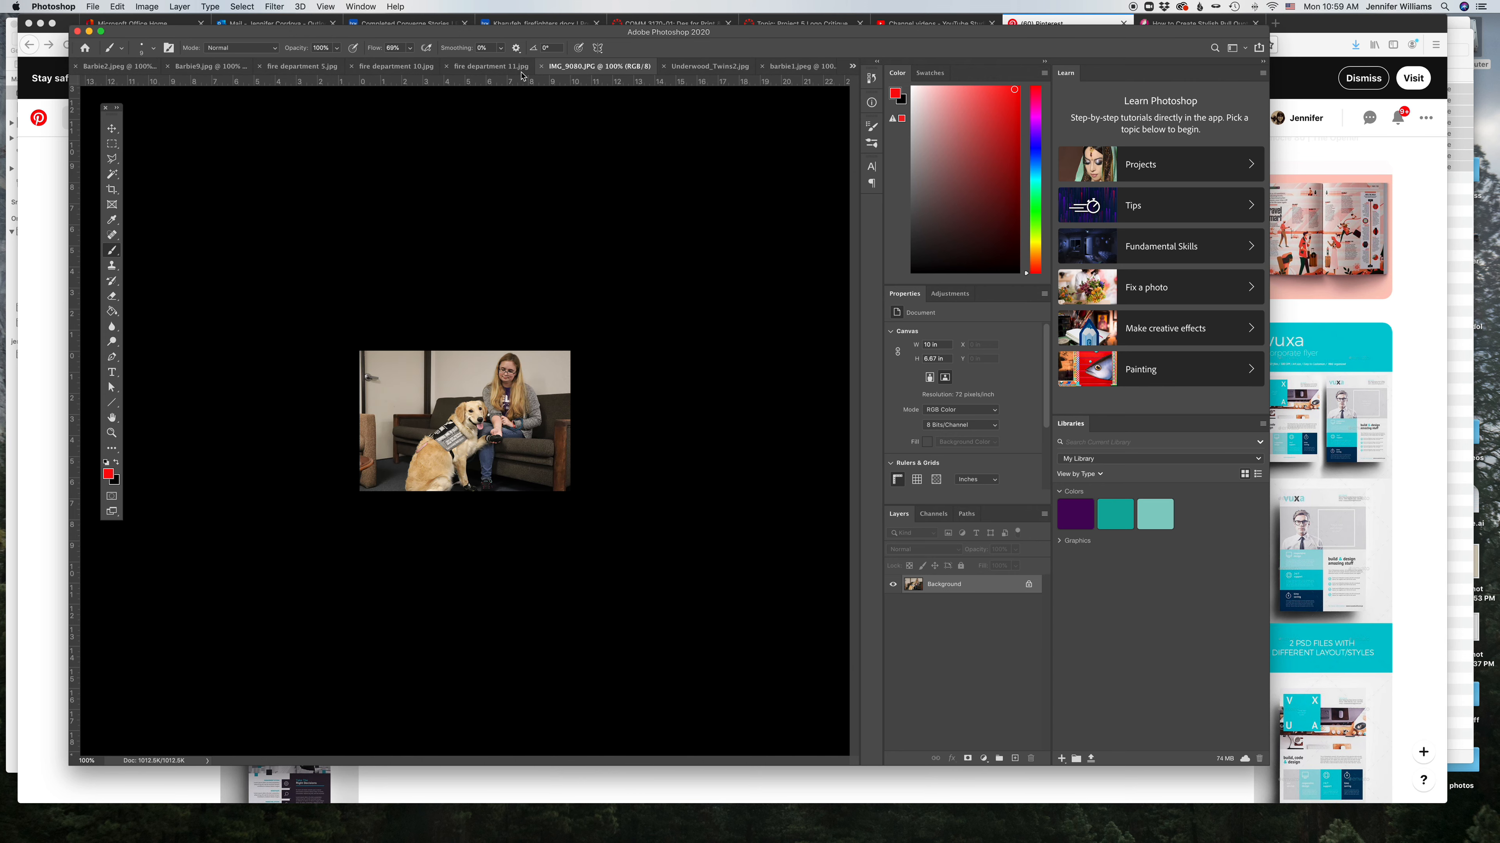
left_click(522, 71)
left_click(349, 70)
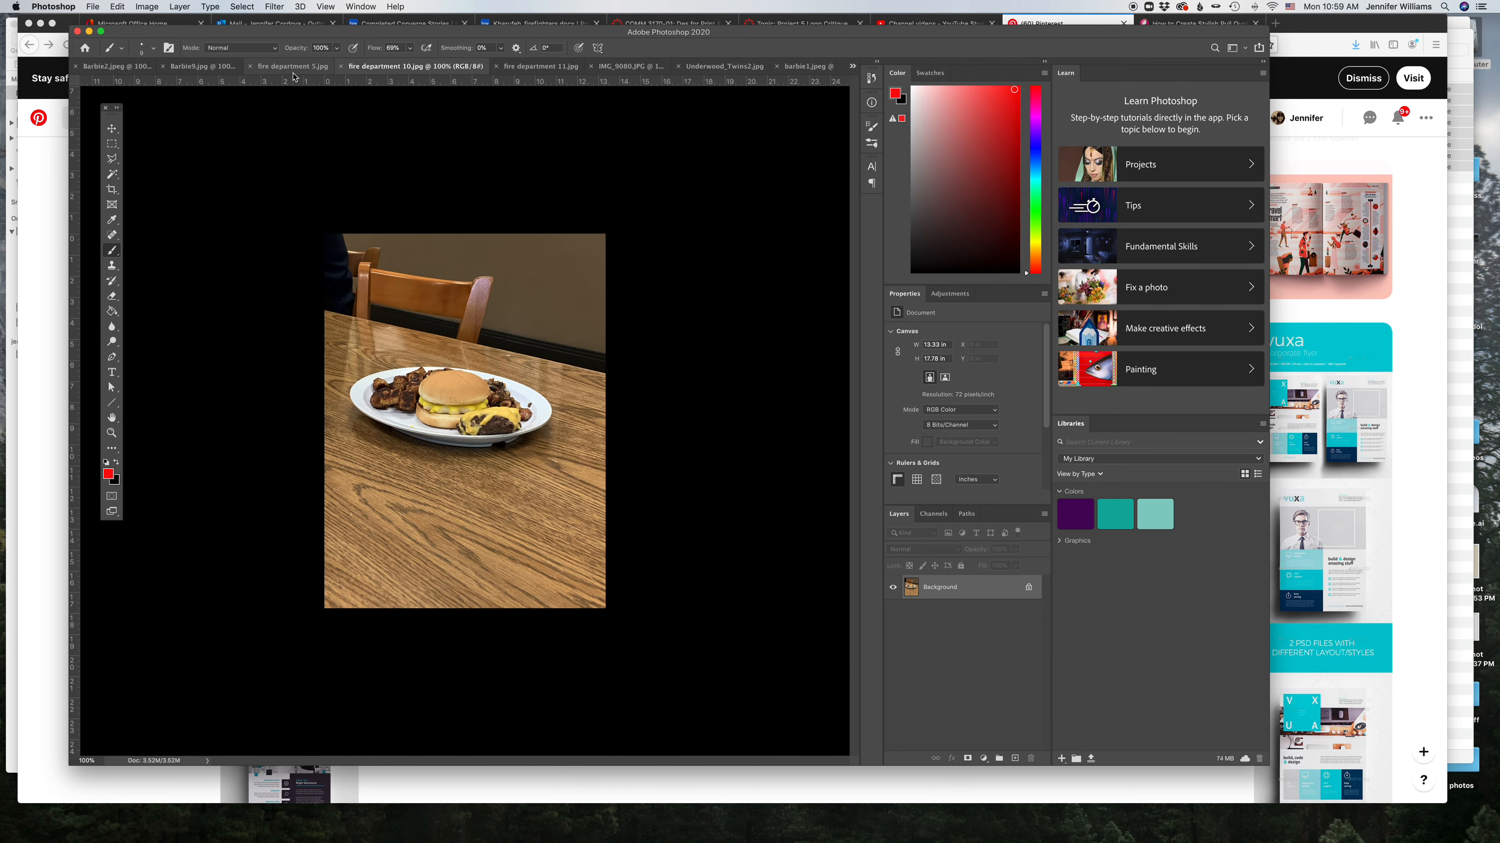
left_click(296, 68)
left_click(218, 70)
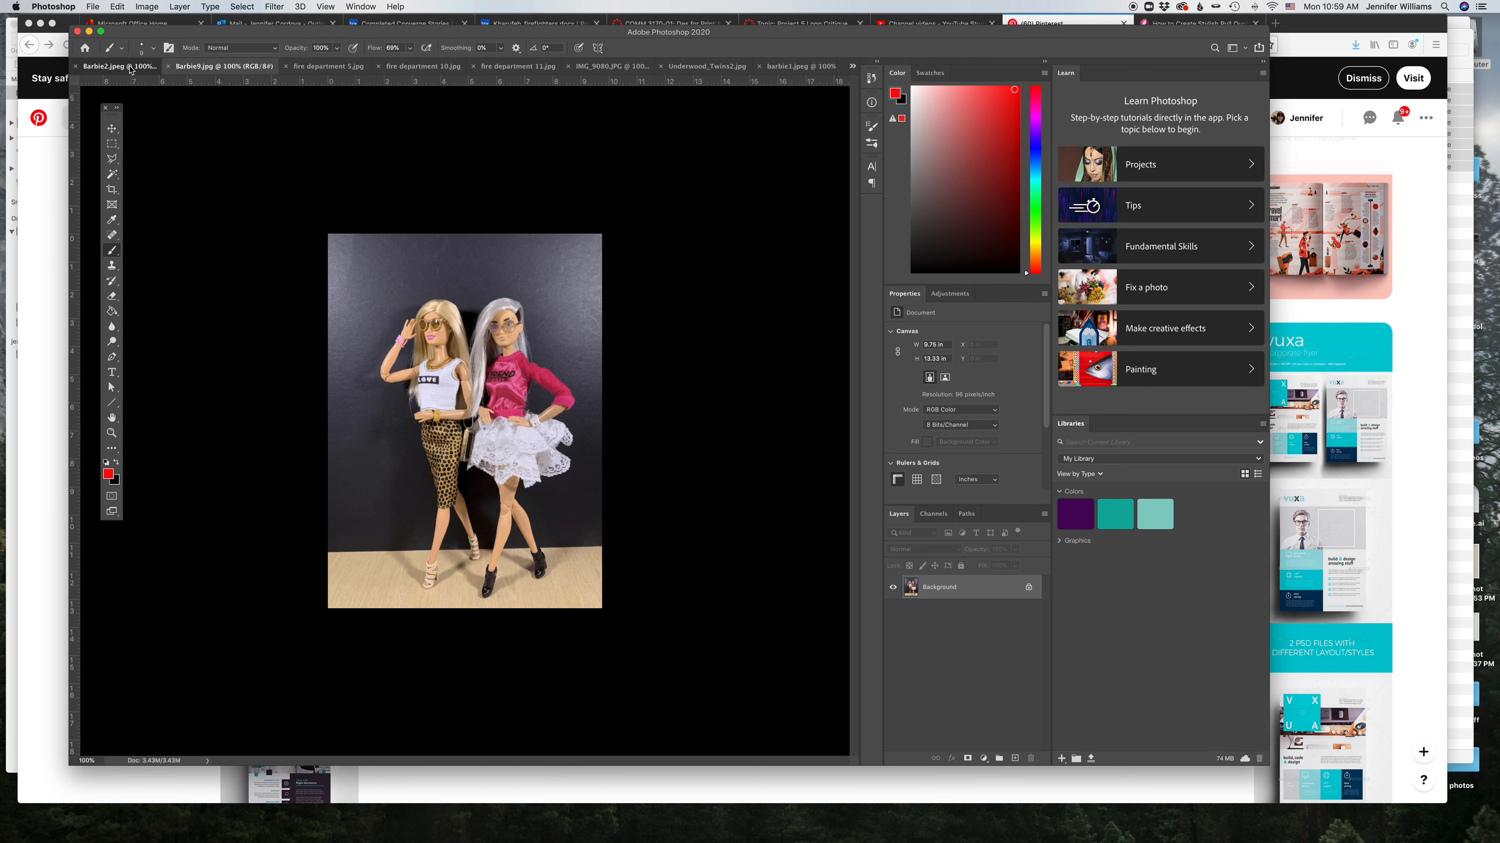
left_click(131, 71)
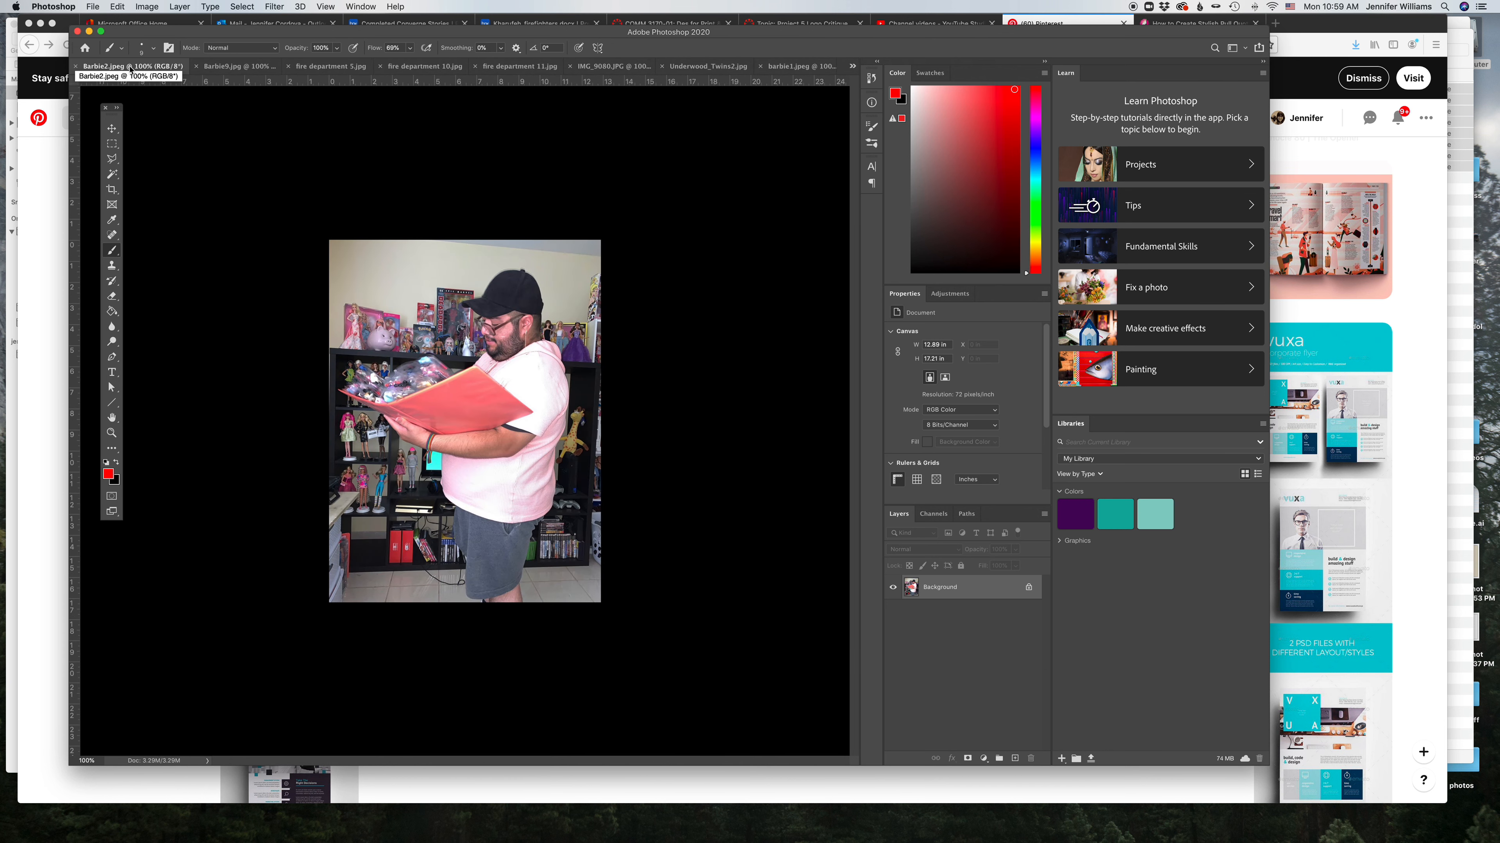
left_click(707, 68)
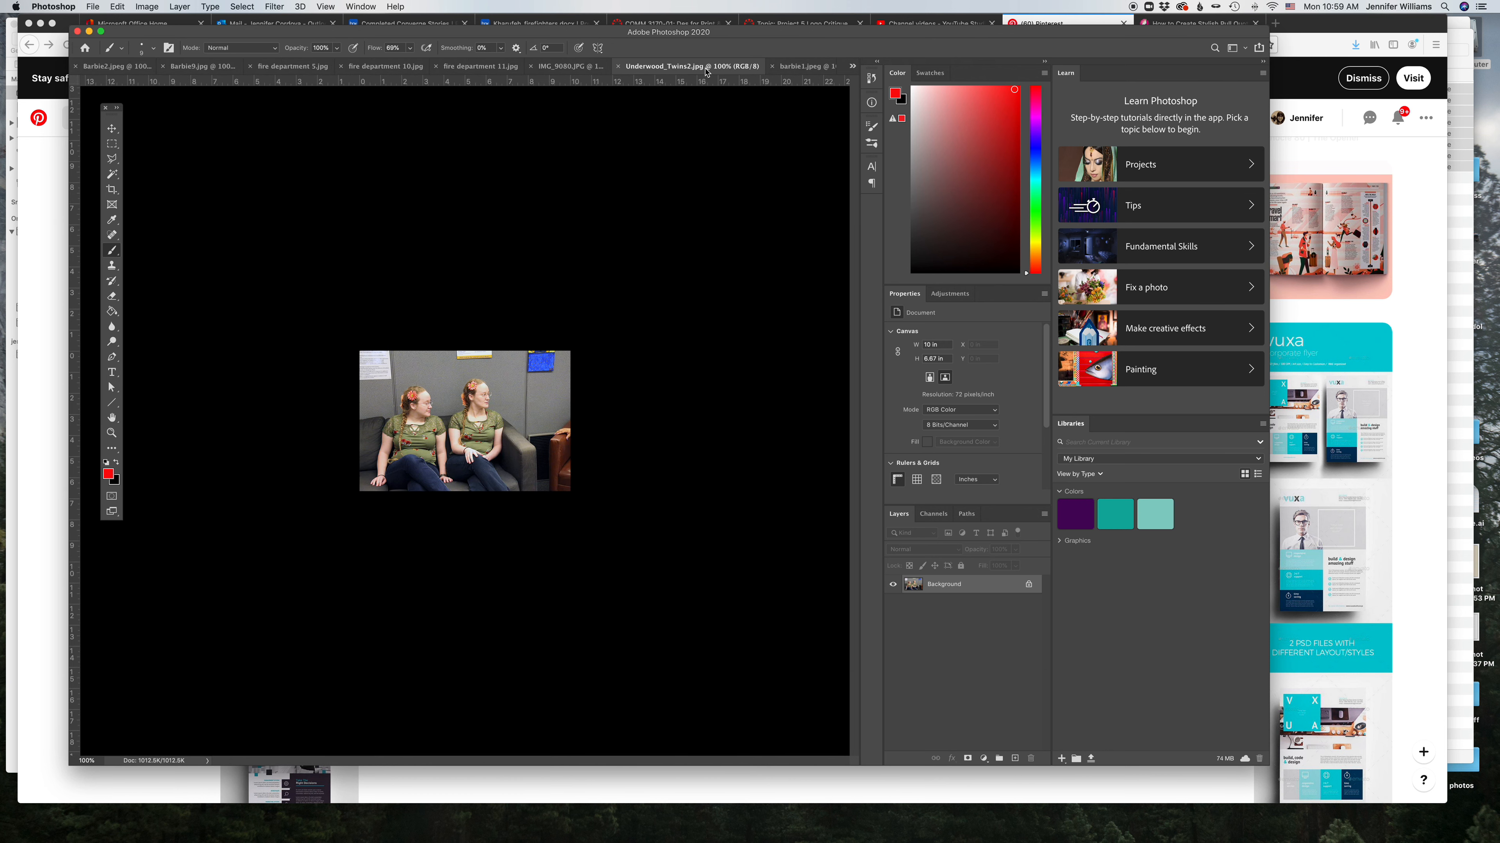
Step: Zoom into the photo, lasso the left twin's head and shoulders, and copy the selection onto a new layer
left_click(111, 433)
left_click_drag(497, 476, 544, 489)
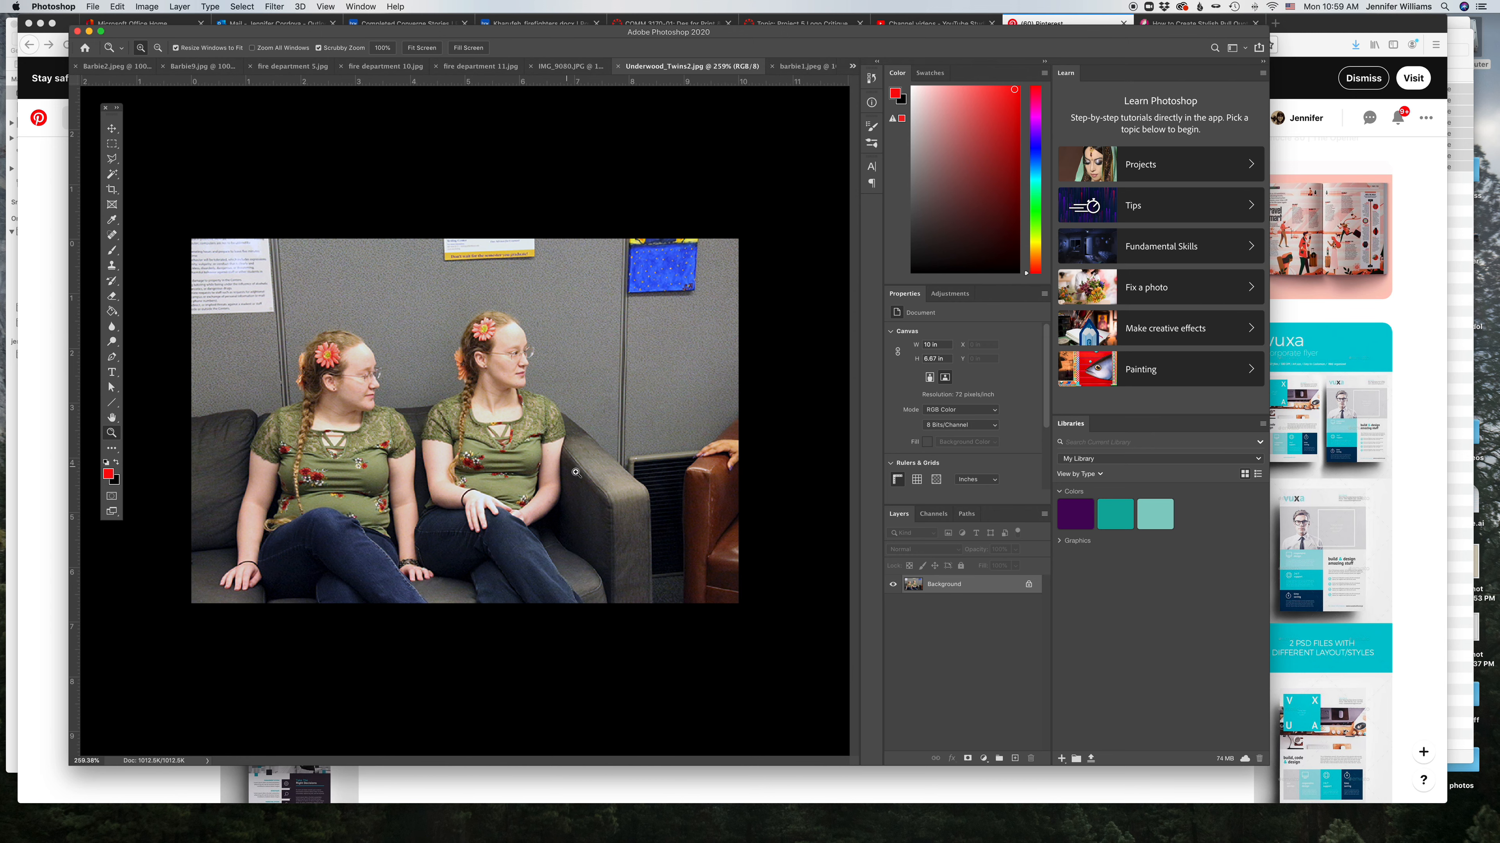
left_click_drag(574, 472, 580, 474)
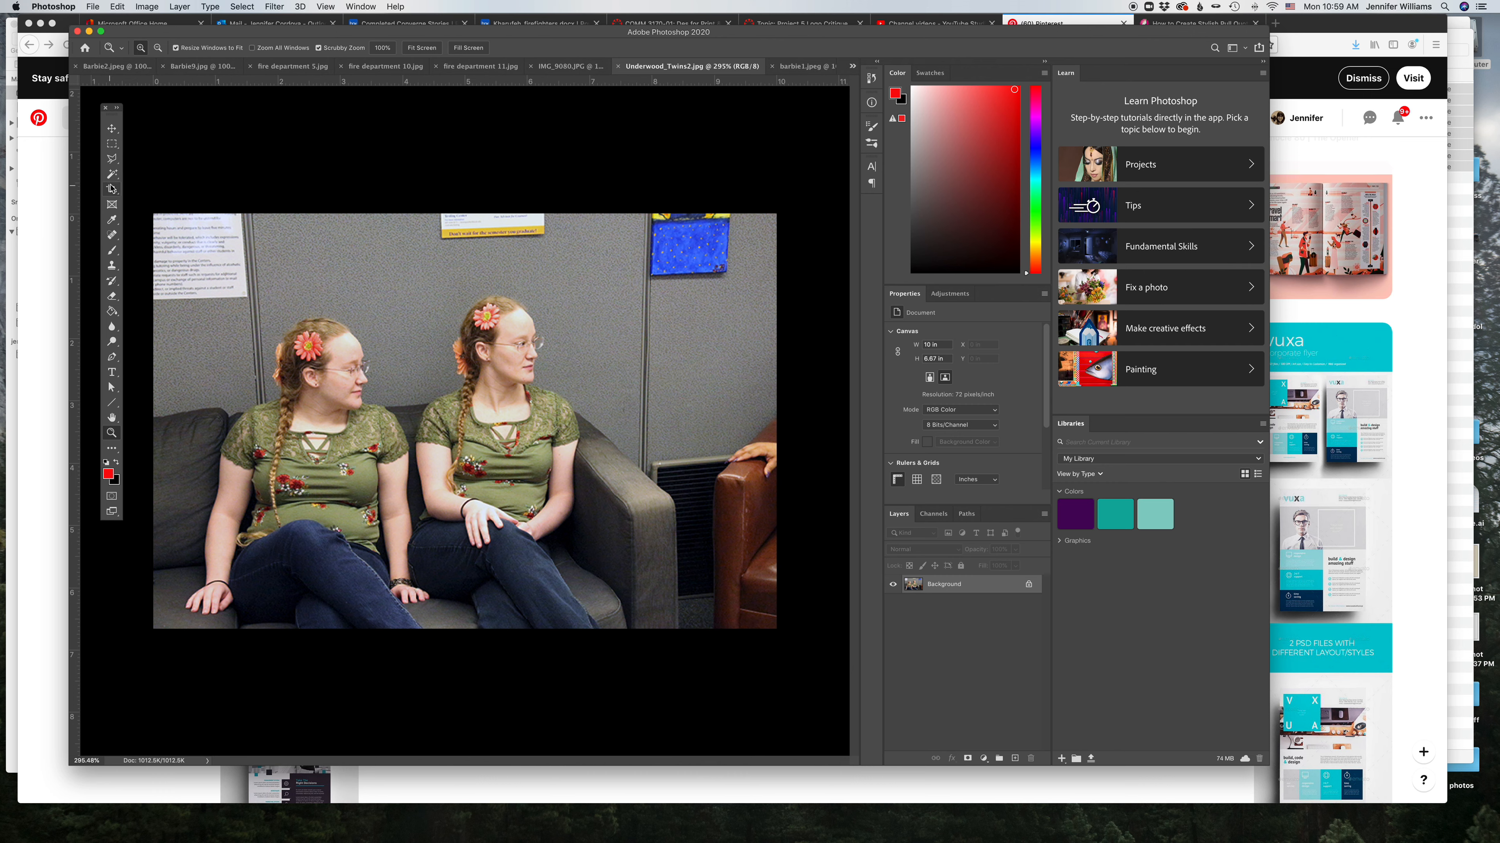
left_click_drag(112, 158, 147, 165)
left_click(148, 164)
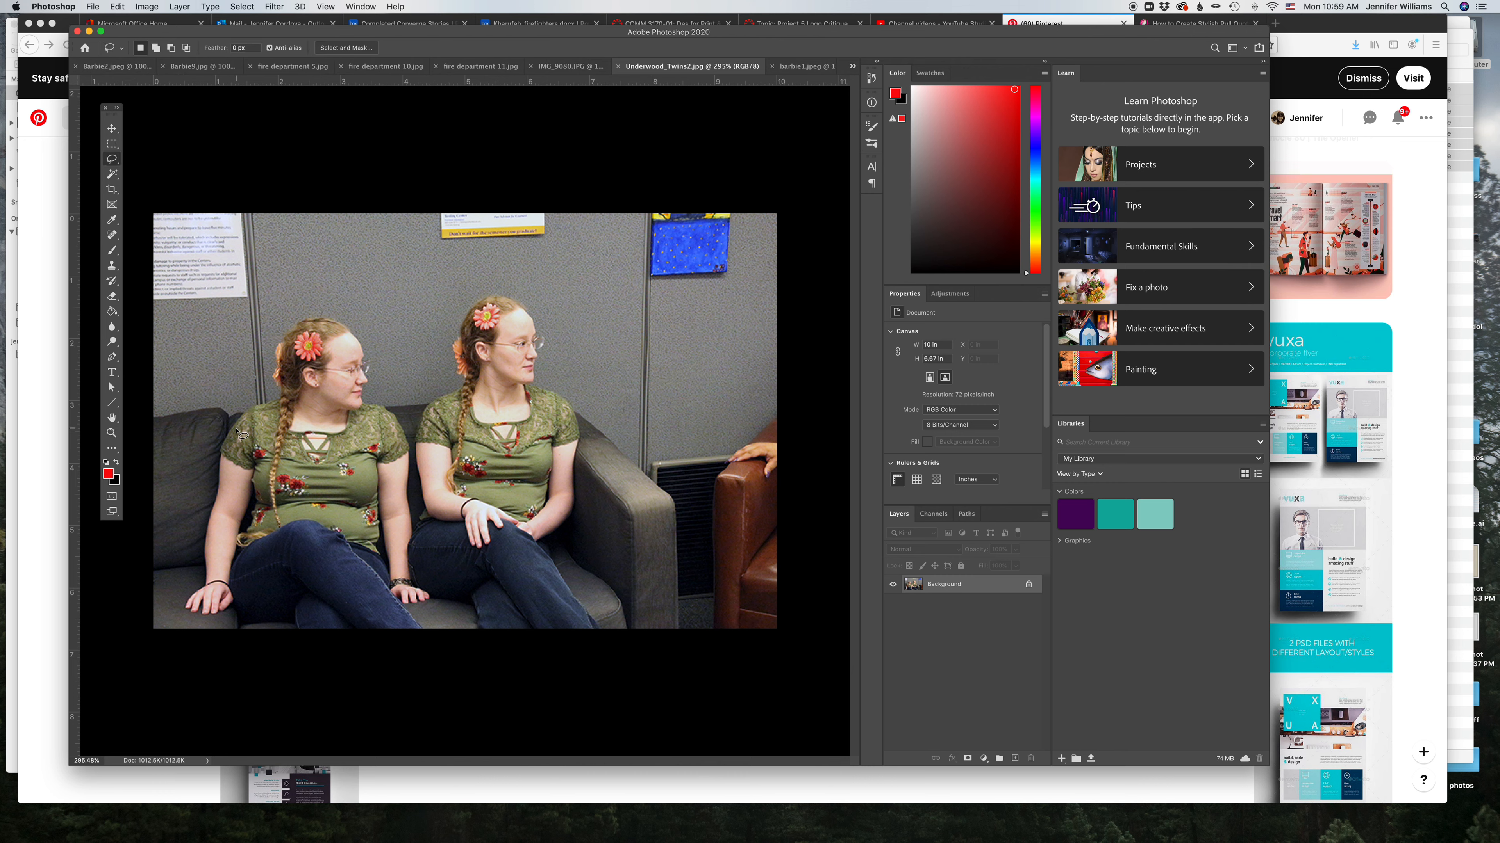
mouse_move(224, 447)
left_mouse_down()
mouse_move(280, 397)
mouse_move(278, 344)
mouse_move(345, 324)
left_mouse_up()
mouse_move(363, 392)
left_mouse_down()
mouse_move(391, 412)
mouse_move(403, 458)
mouse_move(226, 450)
left_mouse_up()
key("super+c")
key("super+v")
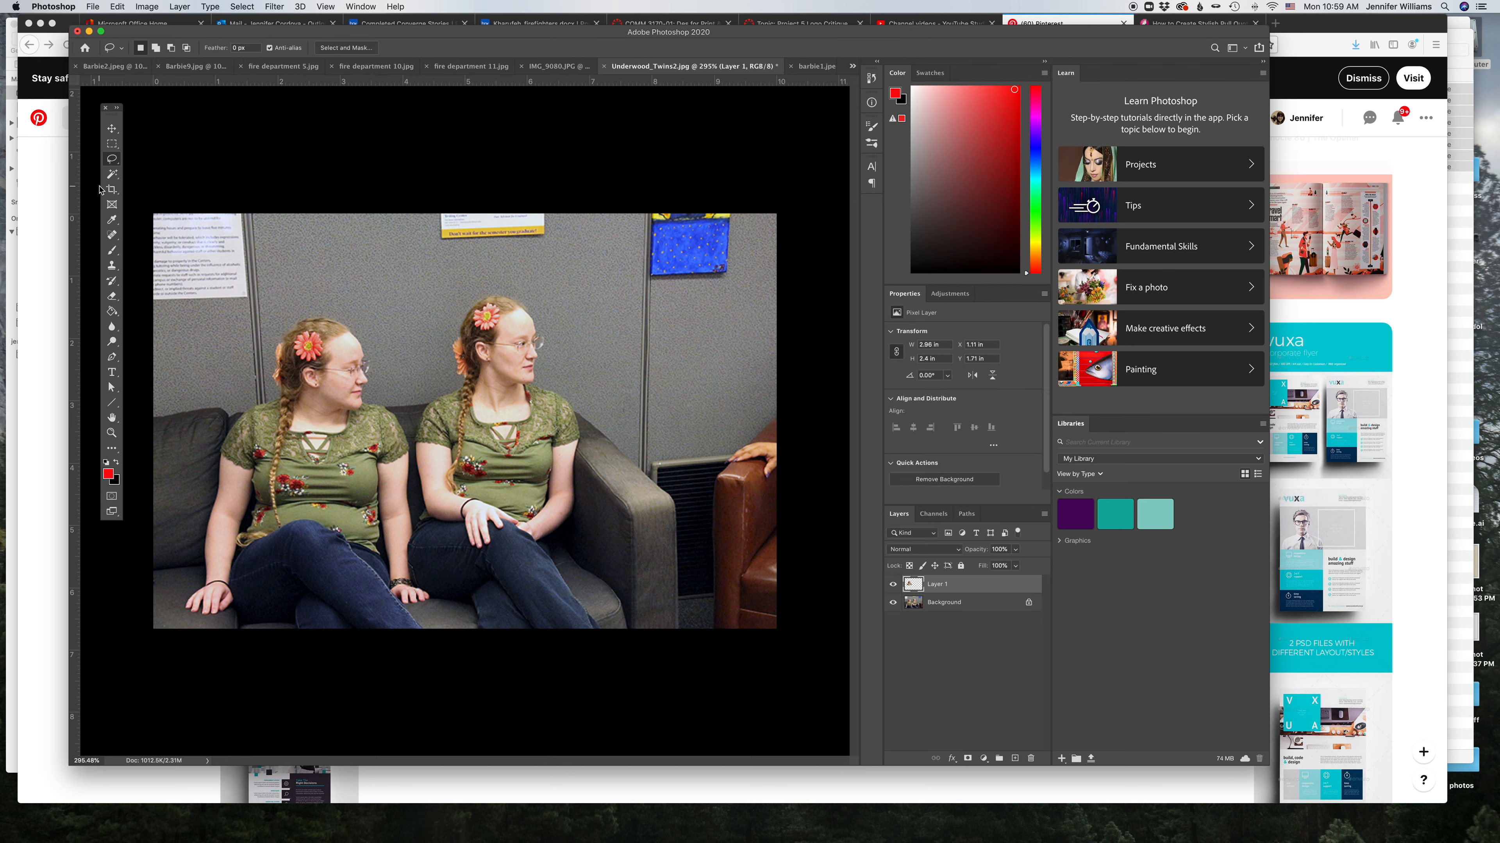
Step: Lasso the right twin's head from the Background layer and copy it onto its own new layer
left_click_drag(461, 336, 499, 295)
mouse_move(530, 402)
left_mouse_down()
mouse_move(509, 422)
mouse_move(454, 414)
mouse_move(463, 336)
left_mouse_up()
key("super+c")
left_click(837, 271)
left_click(936, 602)
key("super+c")
key("super+v")
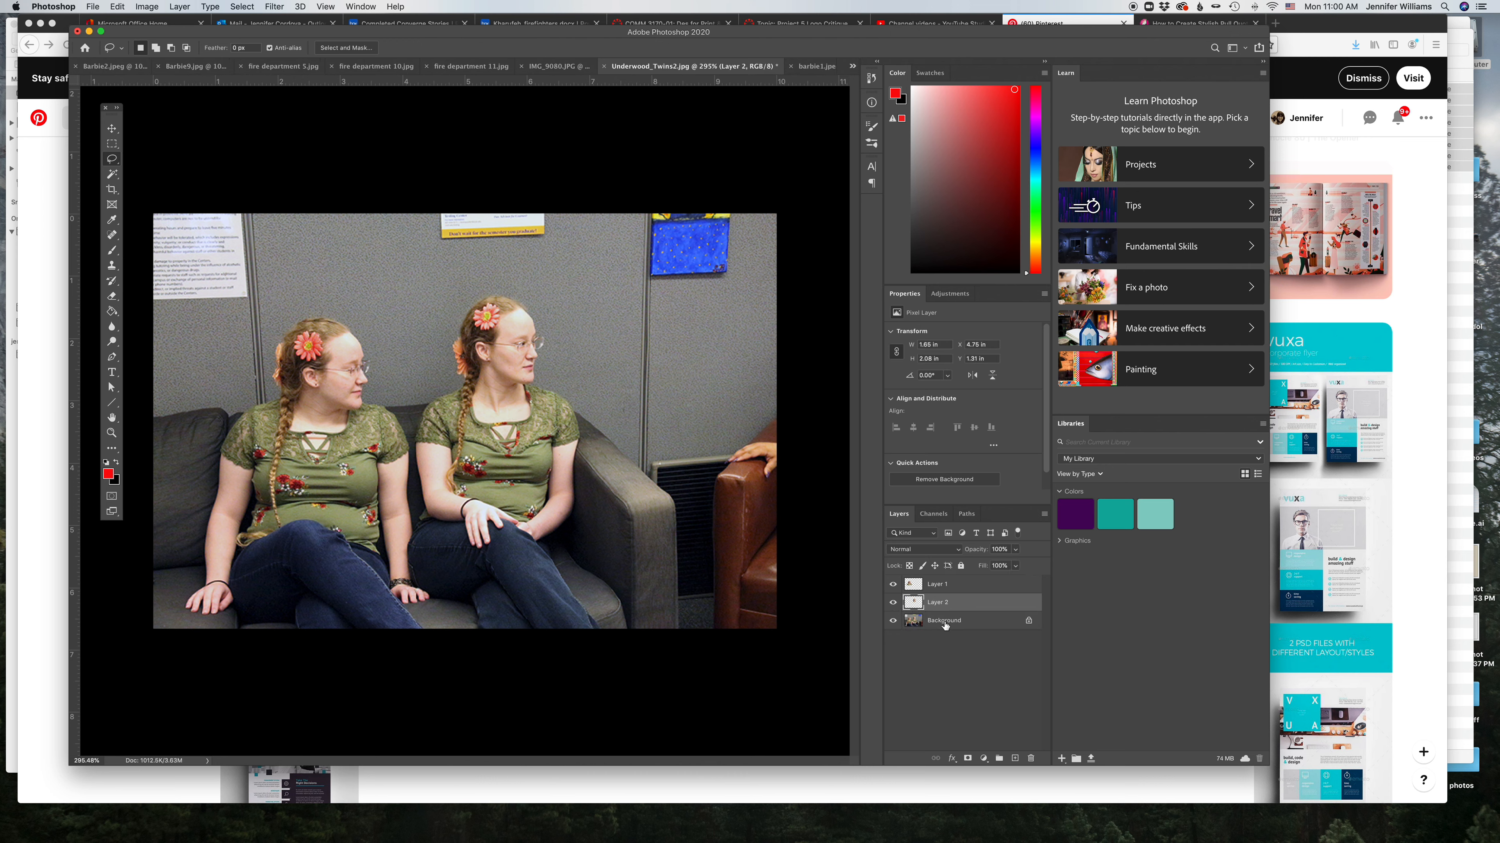
Step: Hide the Background layer so only the two twin cutouts remain visible
left_click(945, 623)
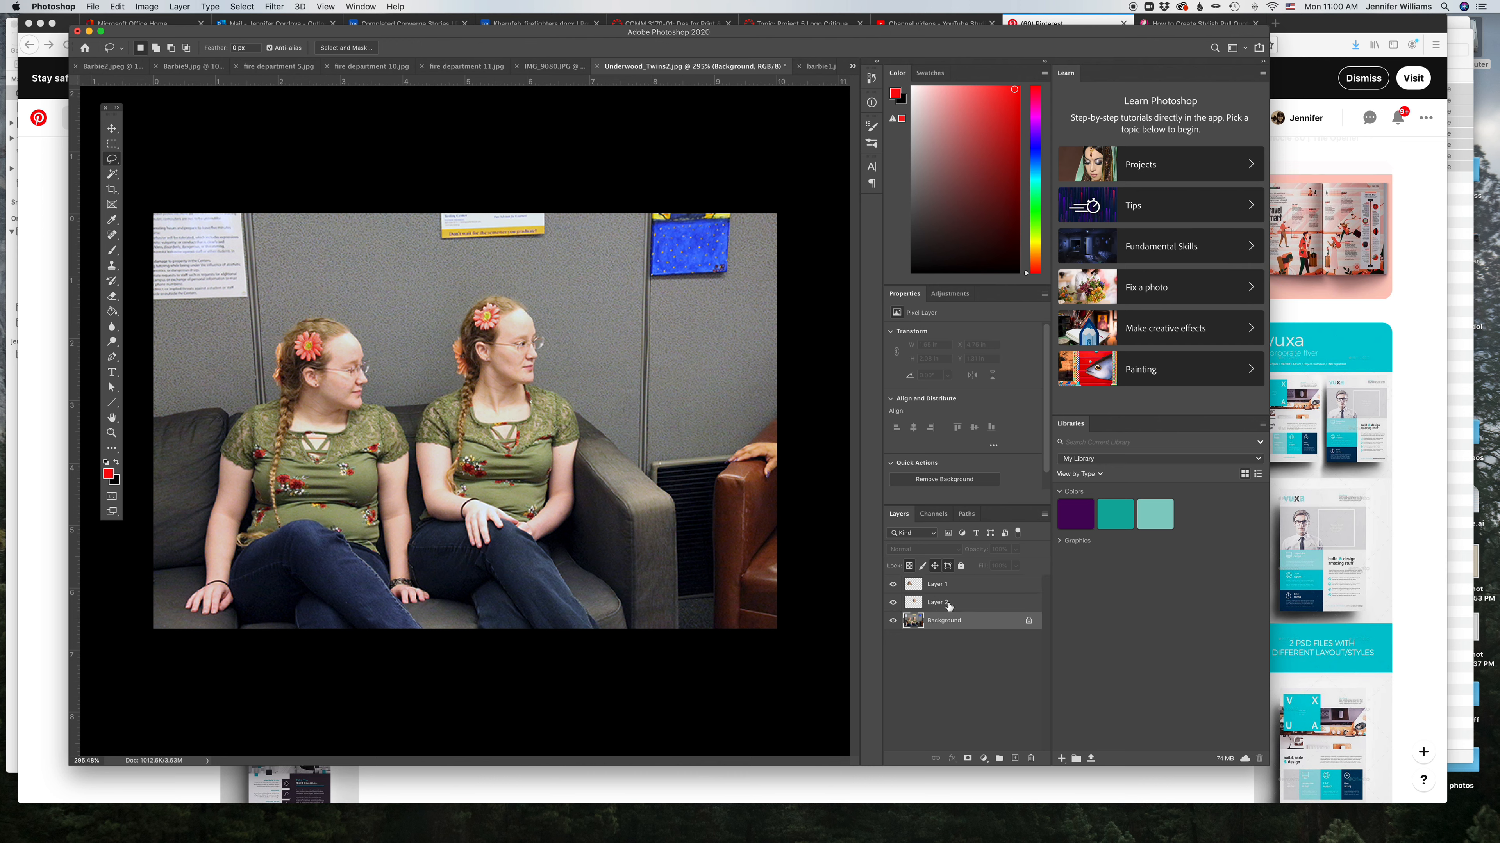
left_click(894, 621)
left_click(112, 129)
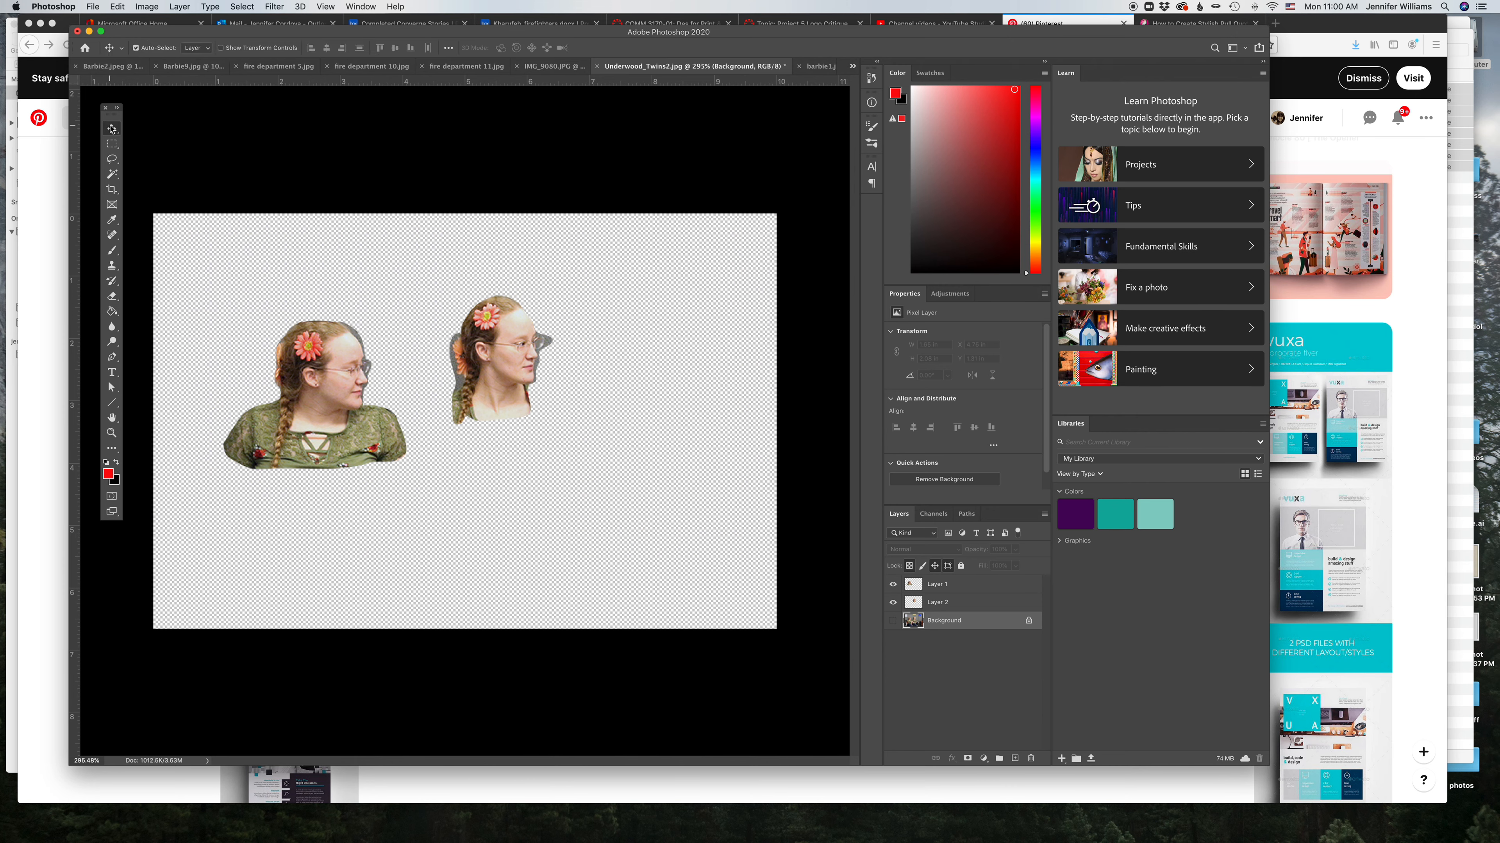
Step: Arrange the twin cutouts overlapping near the top, stacking the right twin's layer above the left twin's
left_click_drag(341, 376, 384, 294)
mouse_move(505, 368)
left_mouse_down()
mouse_move(456, 372)
mouse_move(489, 382)
left_mouse_up()
left_click_drag(954, 606, 953, 578)
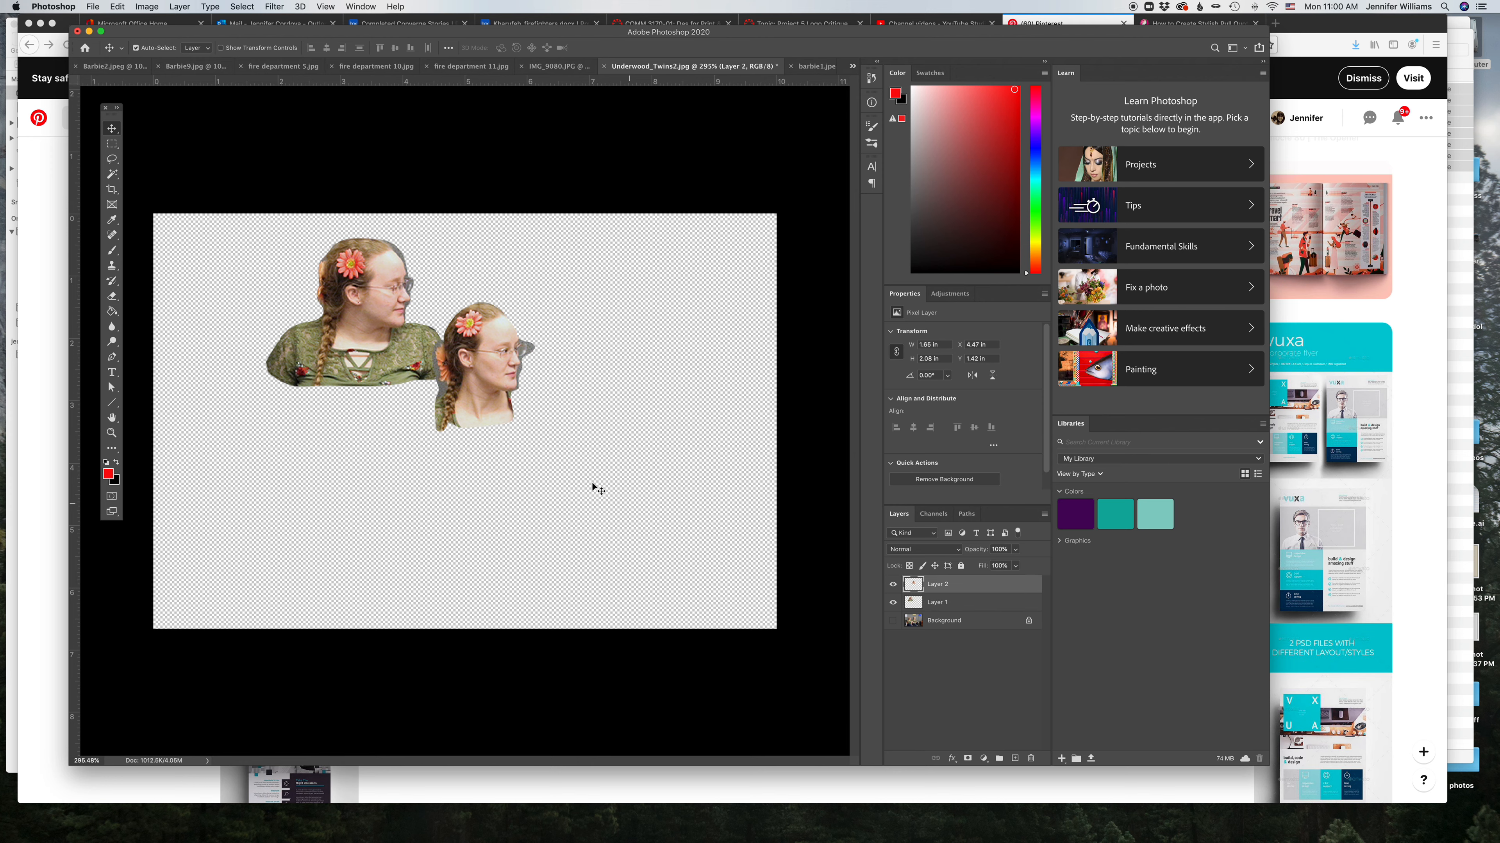
left_click_drag(488, 374, 459, 324)
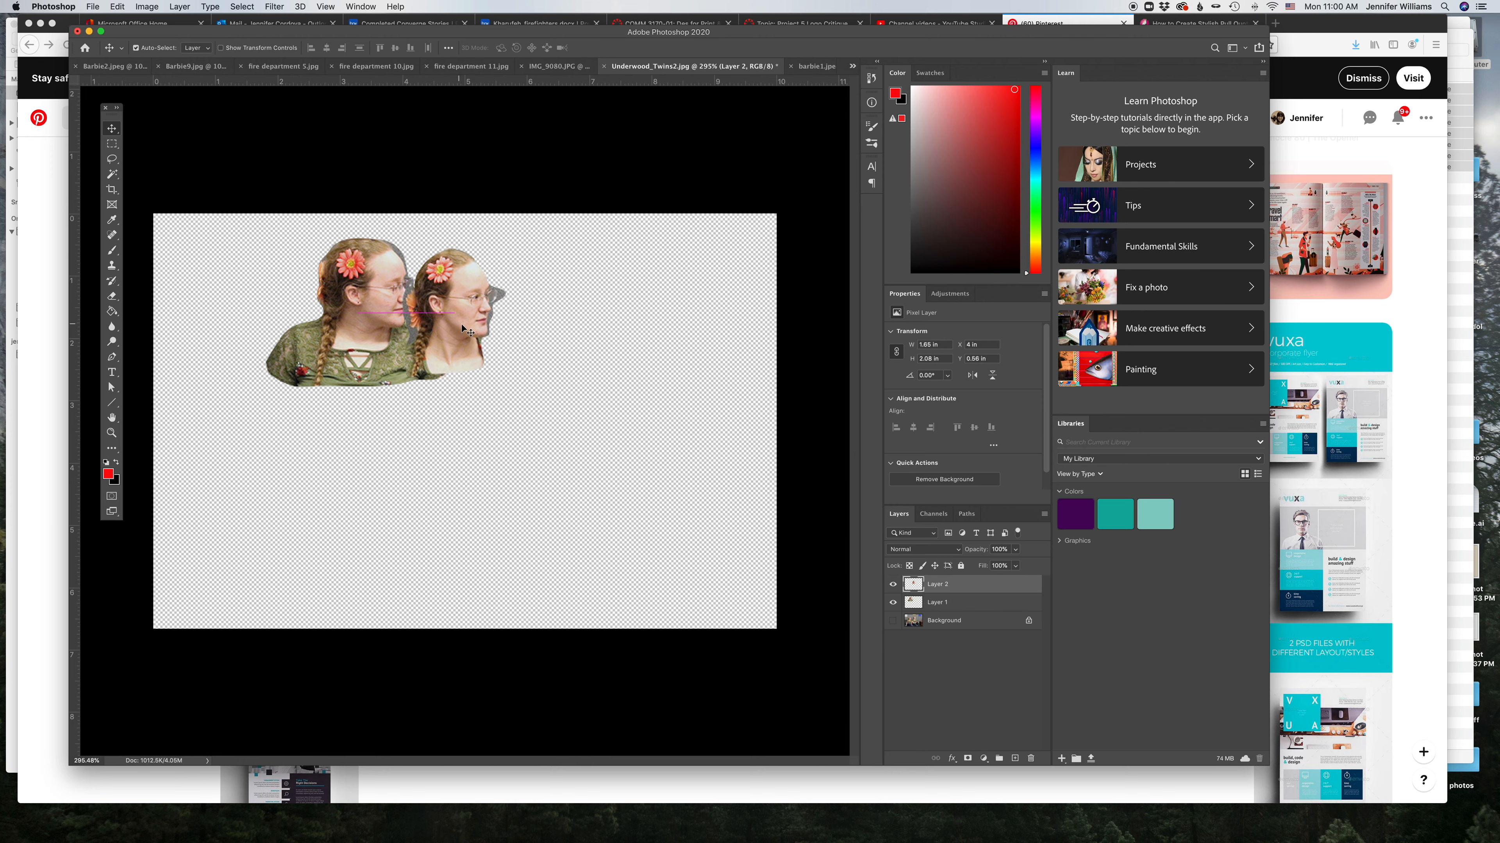
Step: Lower the opacity of both twin cutout layers to about 80%
left_click_drag(982, 550, 974, 553)
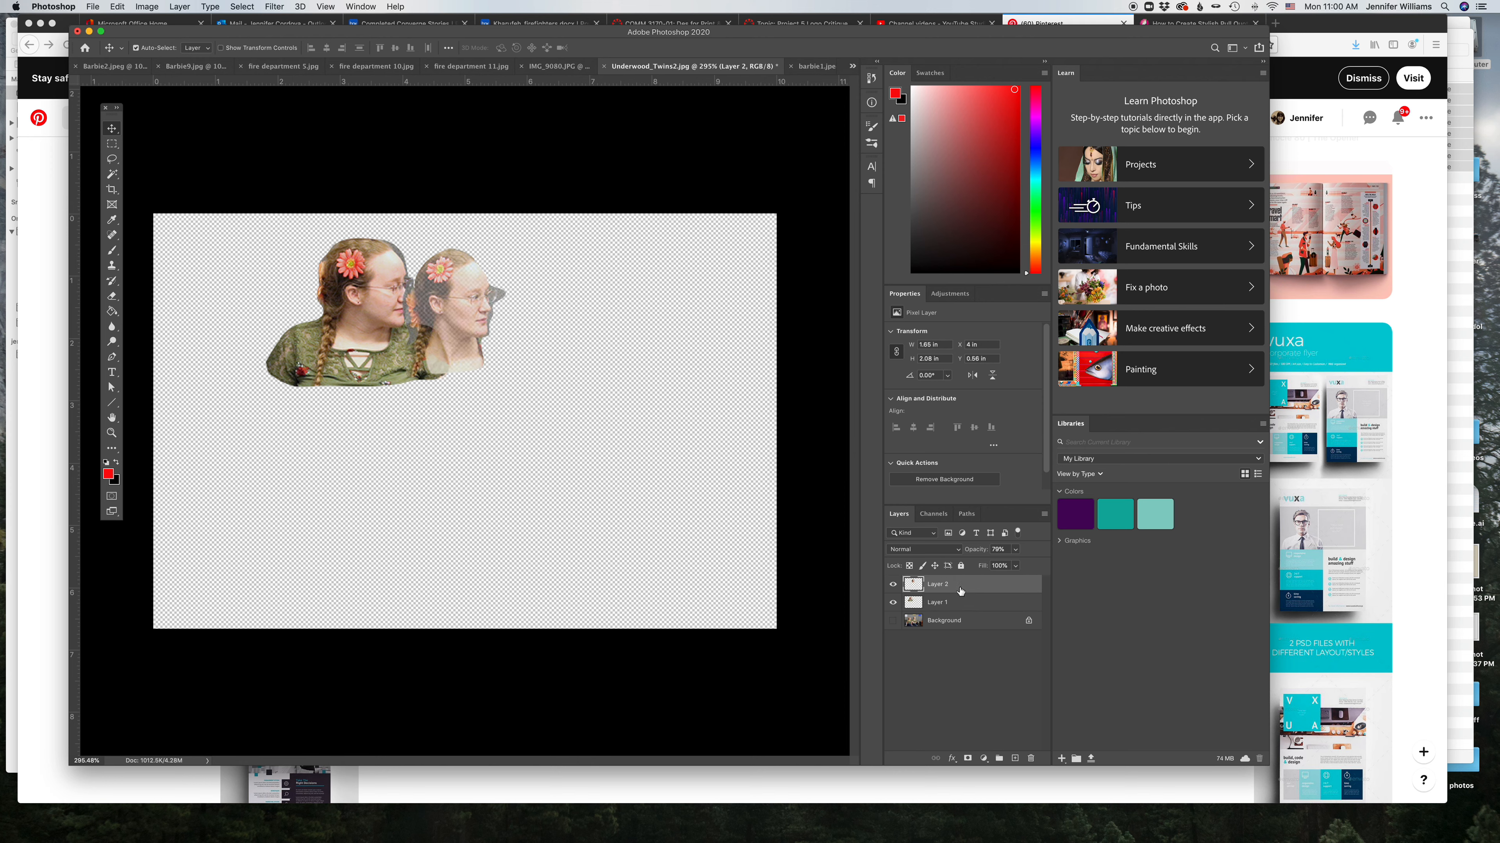
double_click(961, 605)
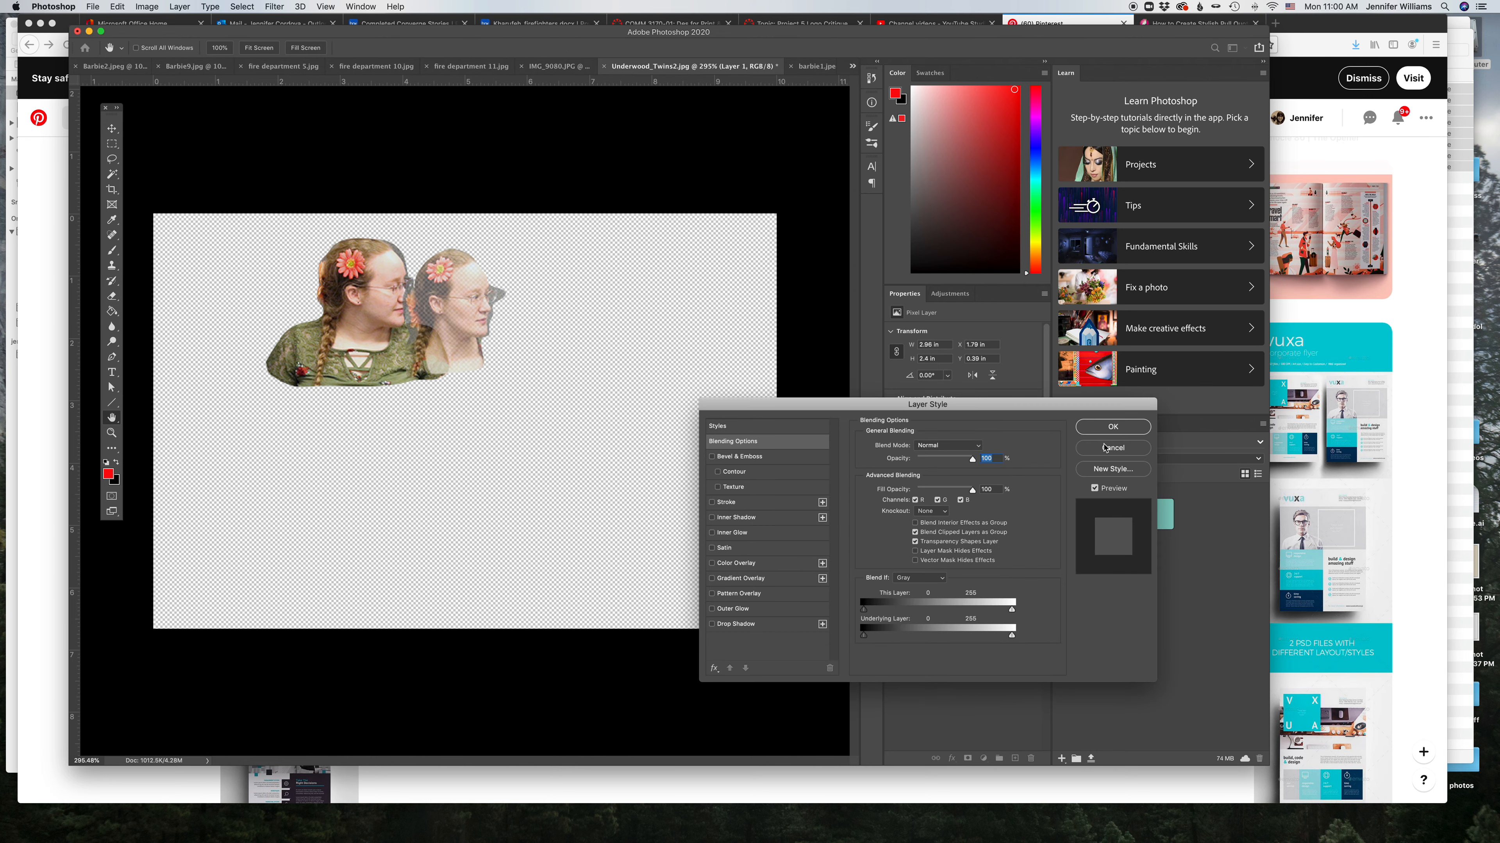
left_click(1106, 450)
left_click(958, 588)
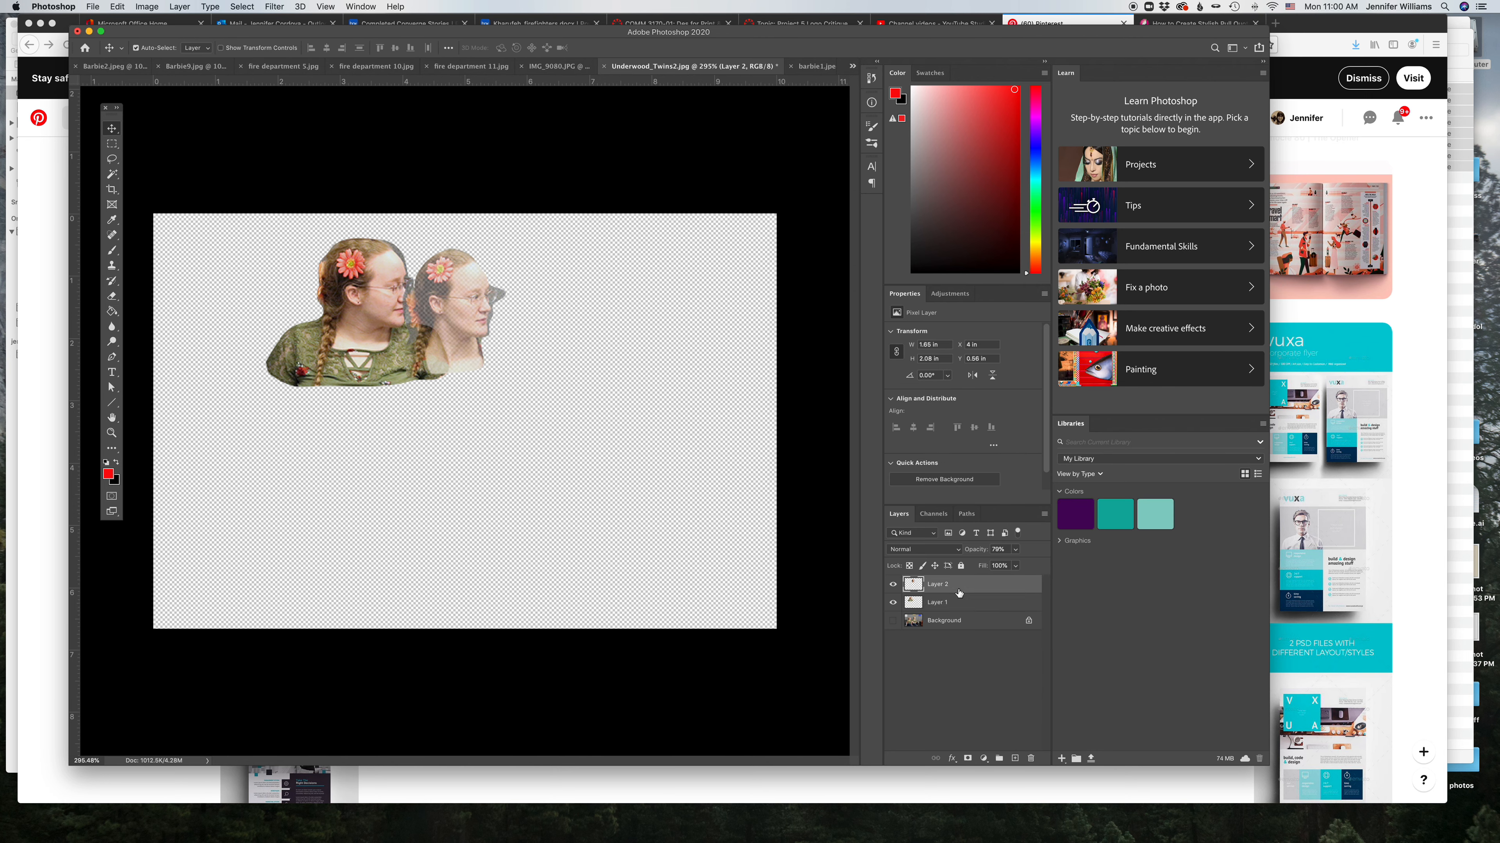
left_click(952, 604)
left_click_drag(981, 550, 968, 552)
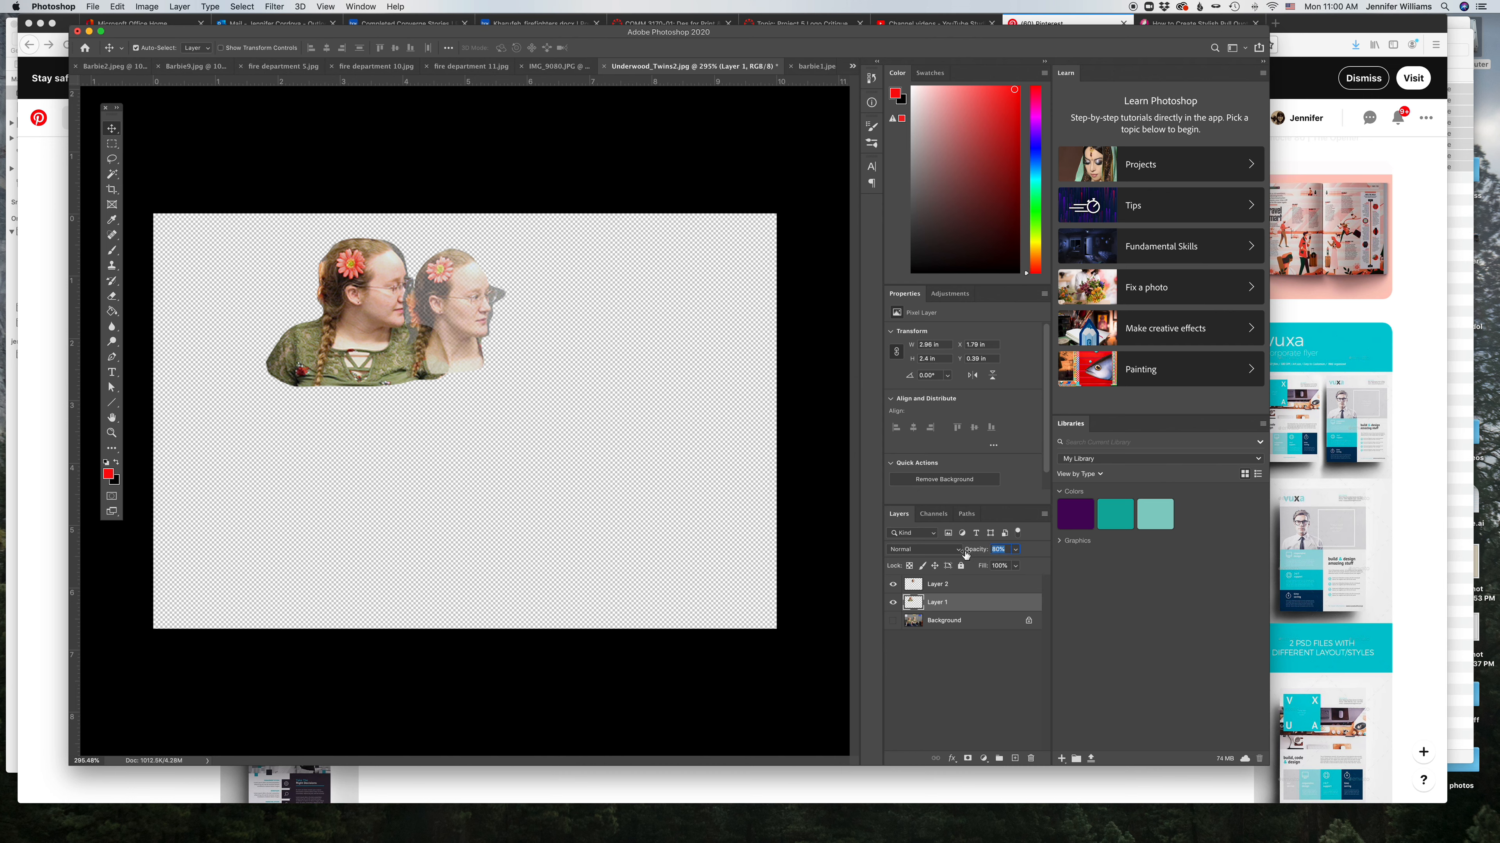
Step: Add a new layer beneath the twin cutouts and fill it with white
left_click(1016, 758)
left_click_drag(968, 604, 965, 629)
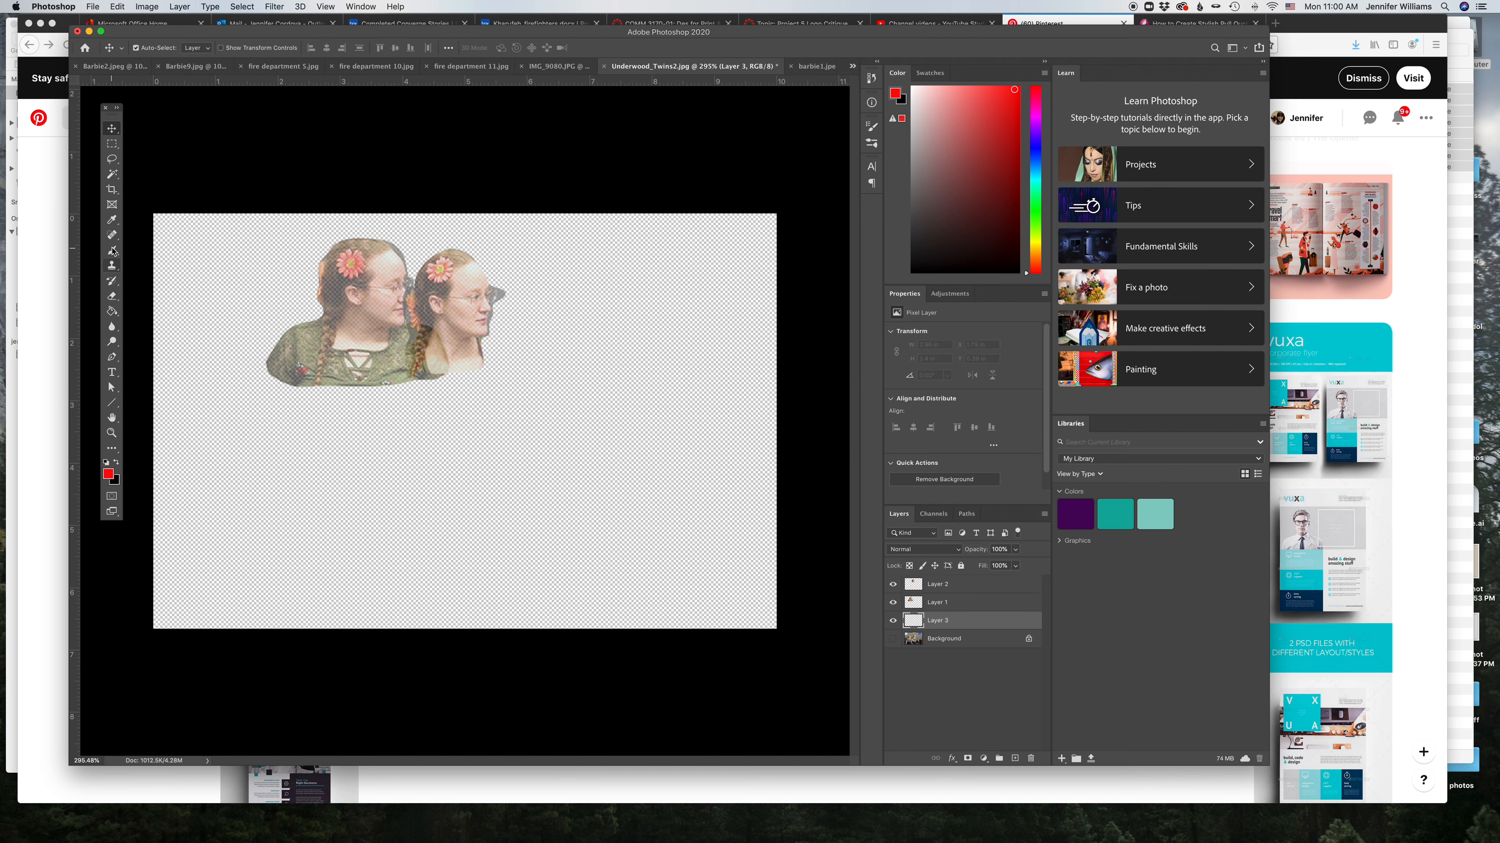
left_click(114, 316)
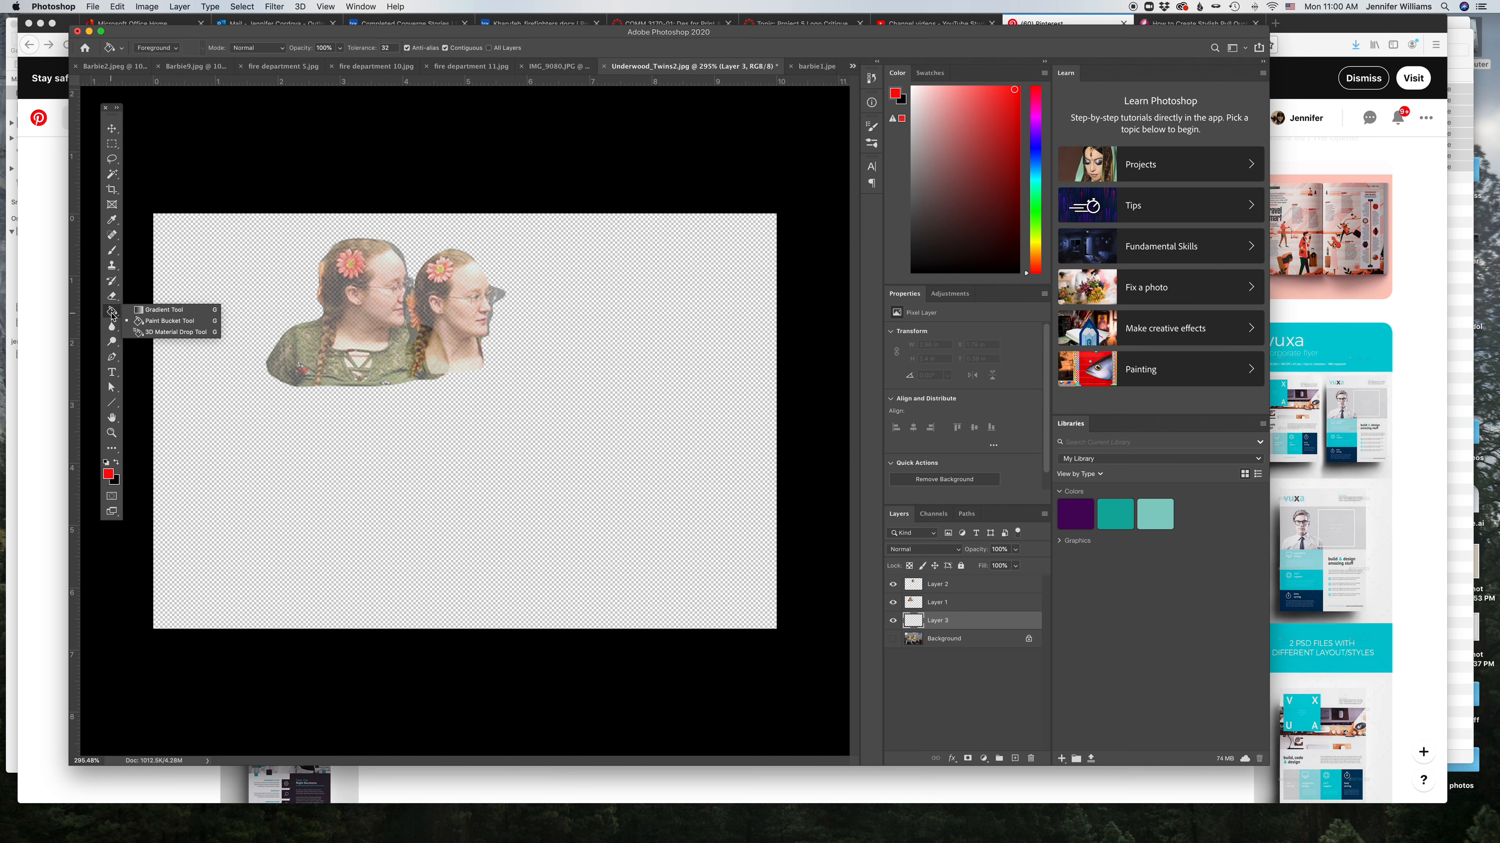
left_click(107, 463)
left_click(117, 463)
left_click(188, 469)
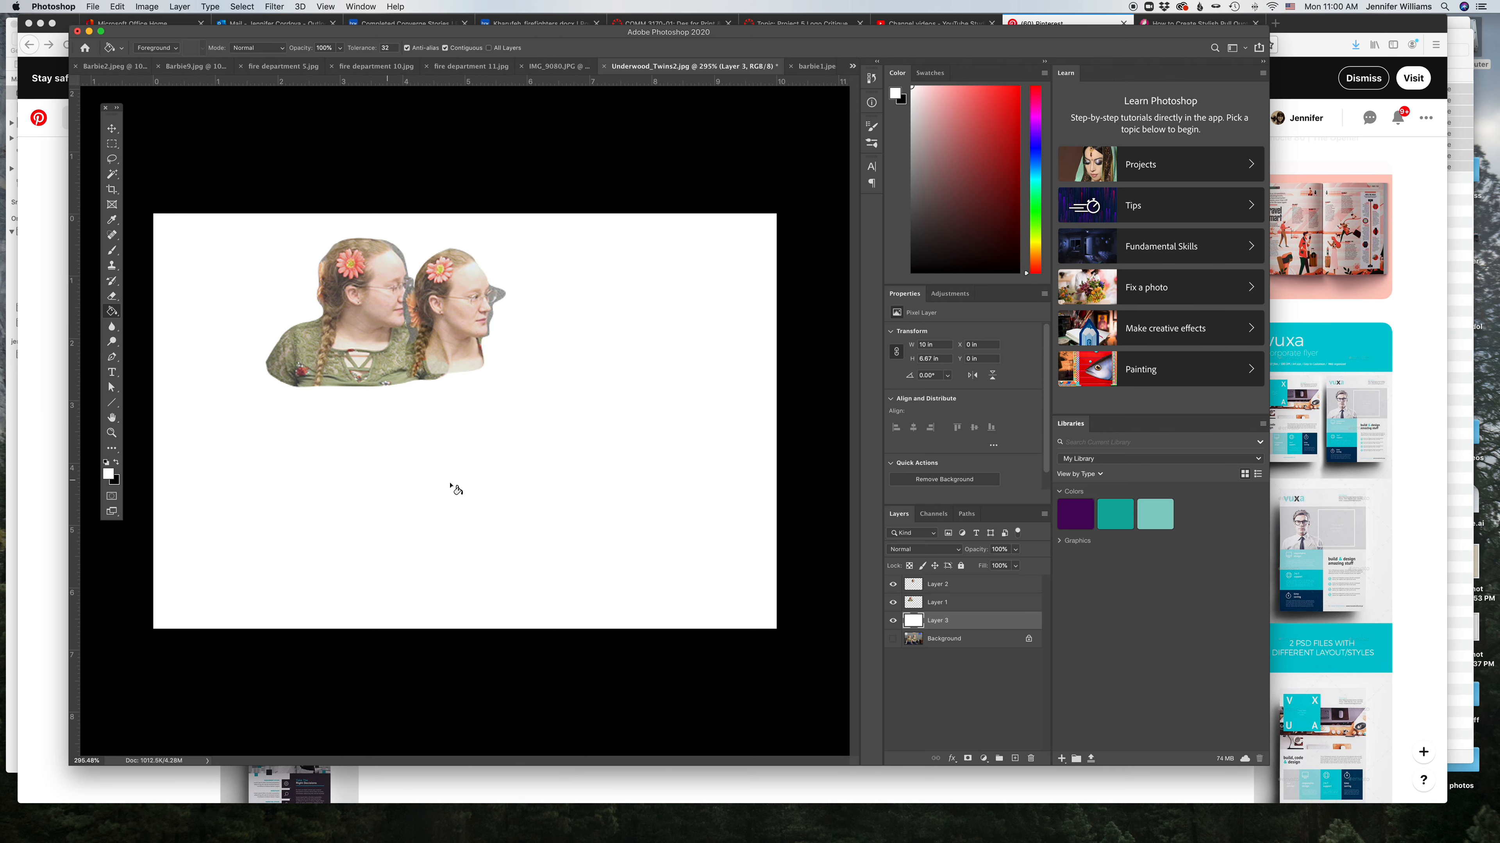
Step: Move the right twin over the left twin and set its layer to Multiply at 68% opacity
left_click(112, 128)
left_click_drag(457, 312, 349, 313)
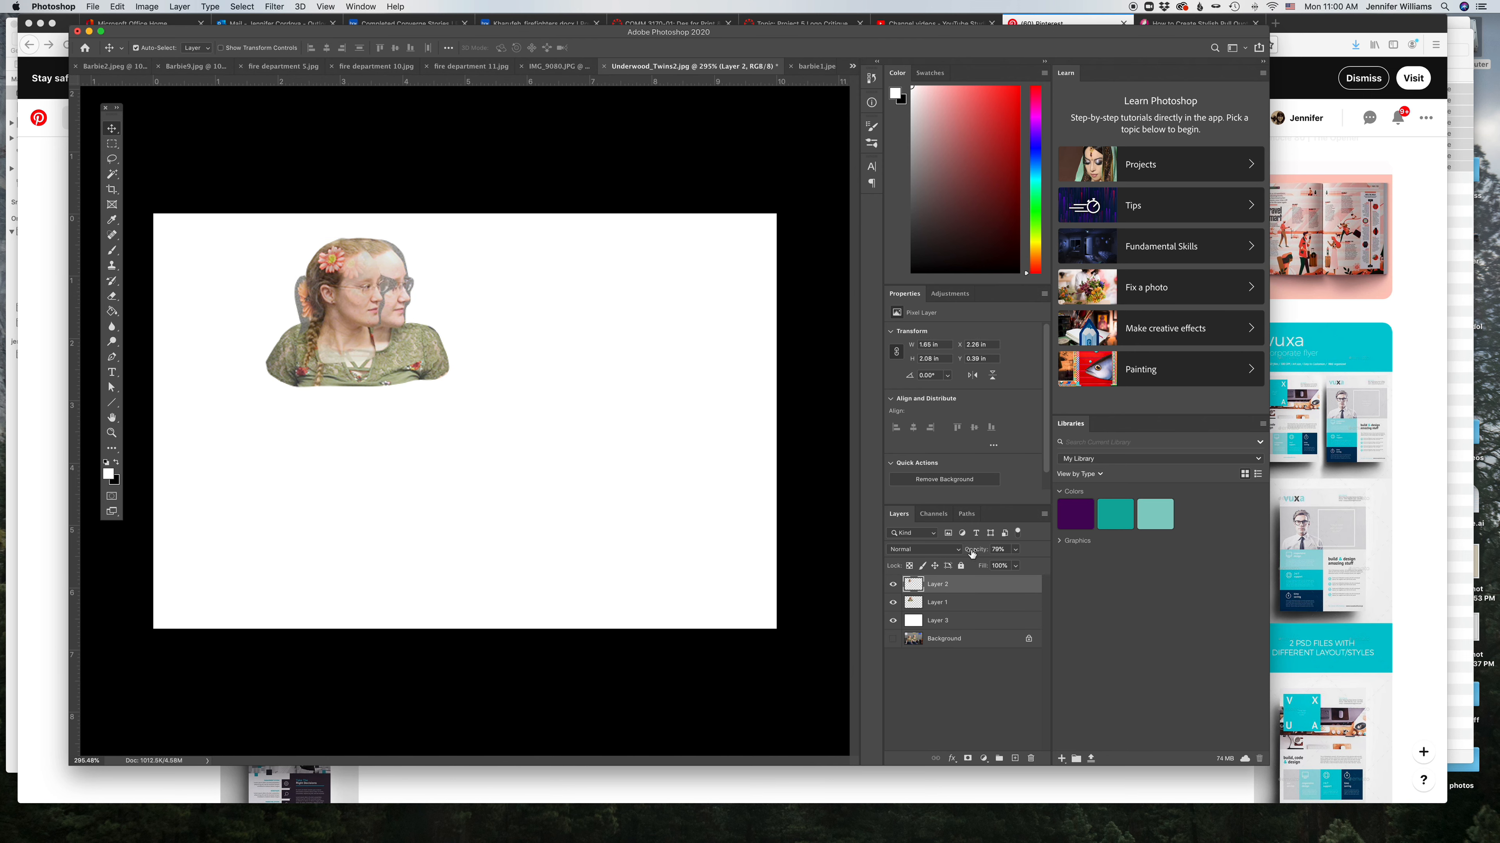
left_click_drag(976, 553, 975, 554)
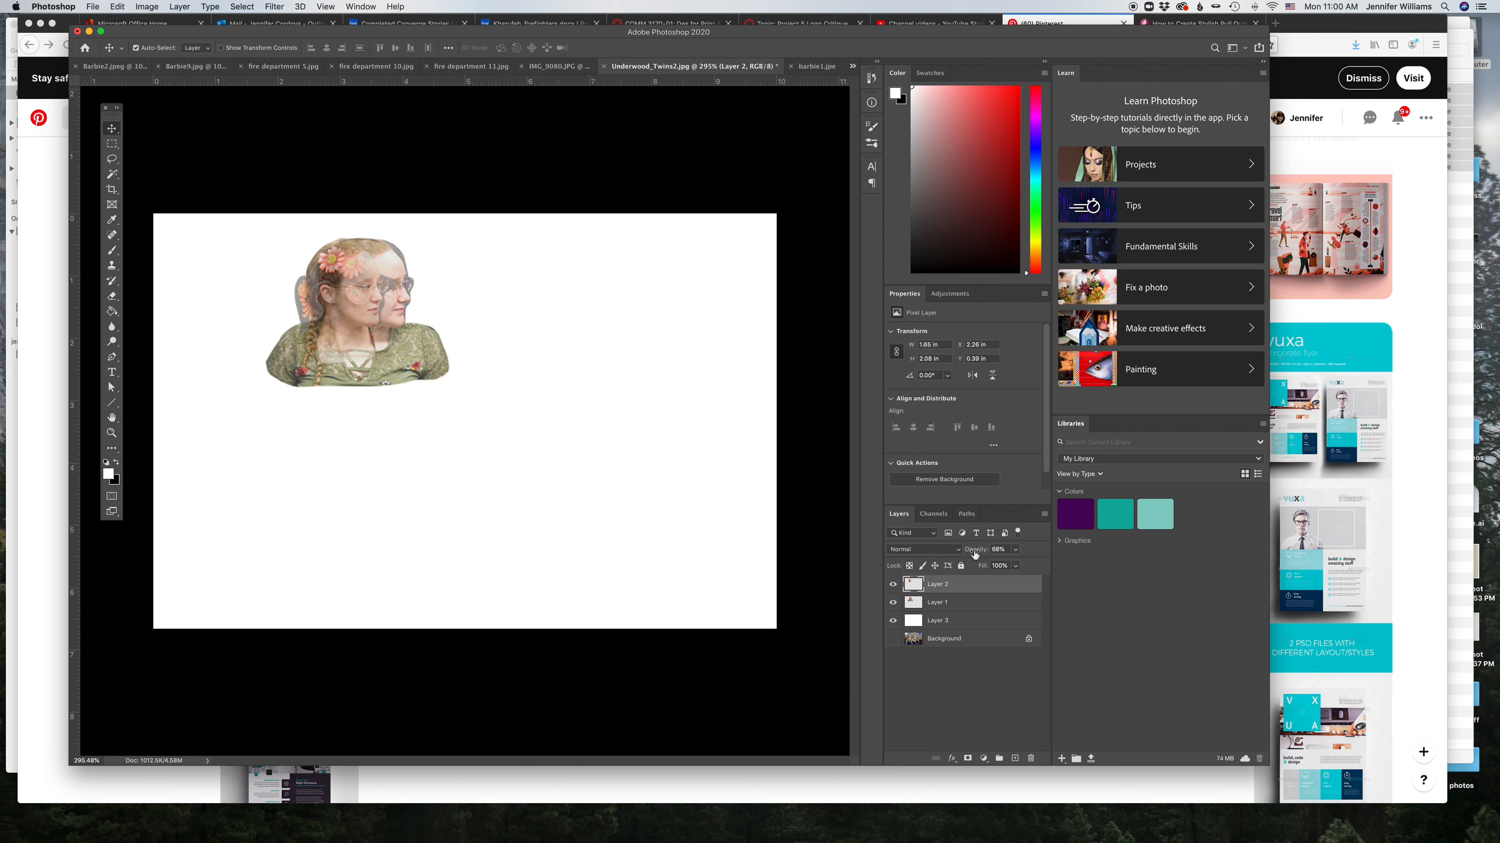
left_click(928, 556)
left_click(925, 583)
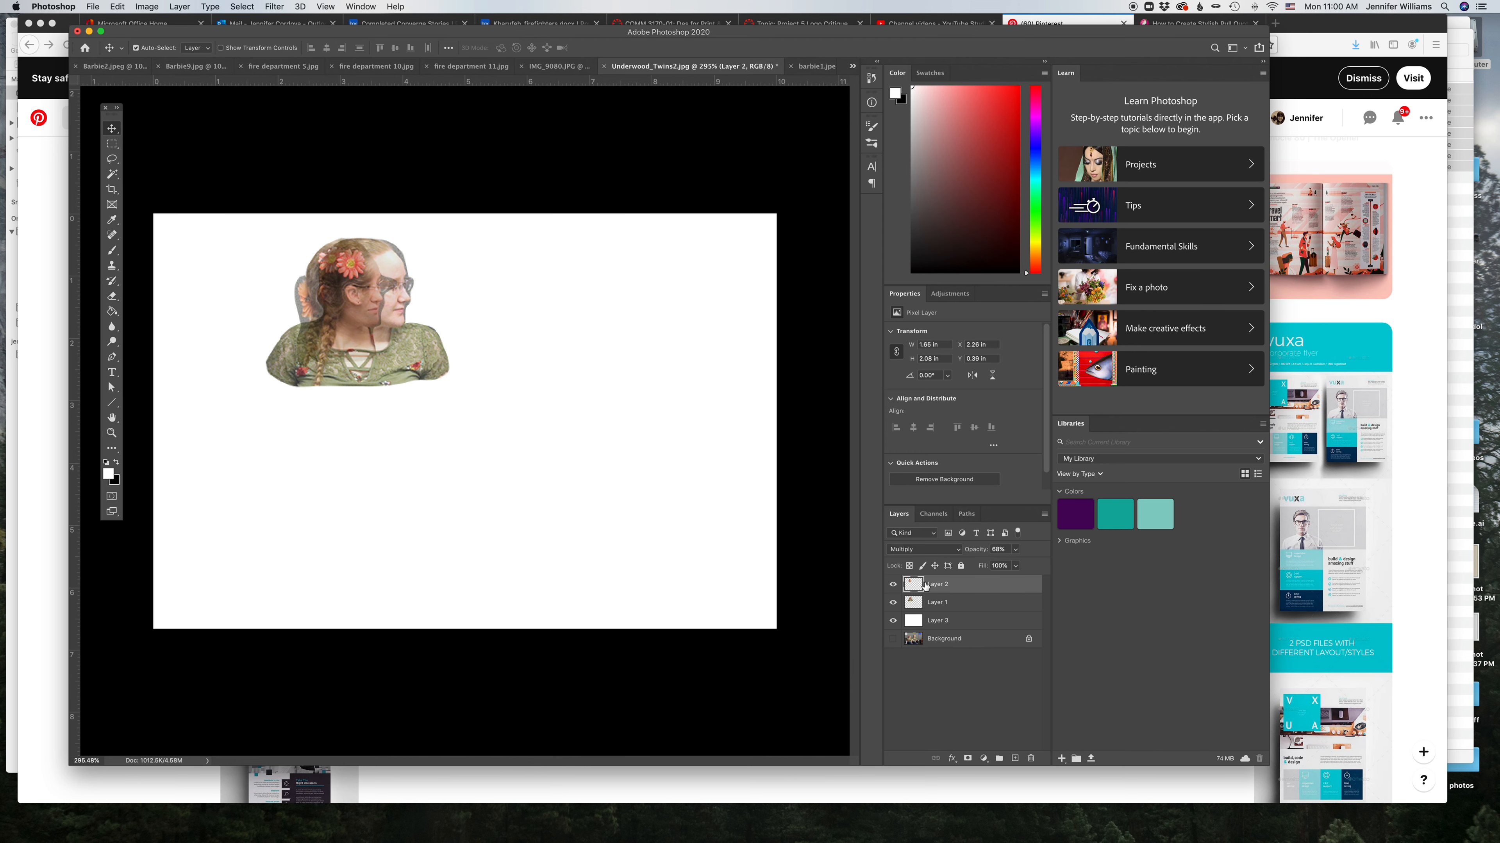
Step: Reposition both twin cutouts side by side with a slight overlap and raise the left twin's opacity
left_click_drag(370, 345, 495, 332)
left_click(595, 361)
mouse_move(362, 355)
left_mouse_down()
mouse_move(387, 358)
mouse_move(354, 377)
left_mouse_up()
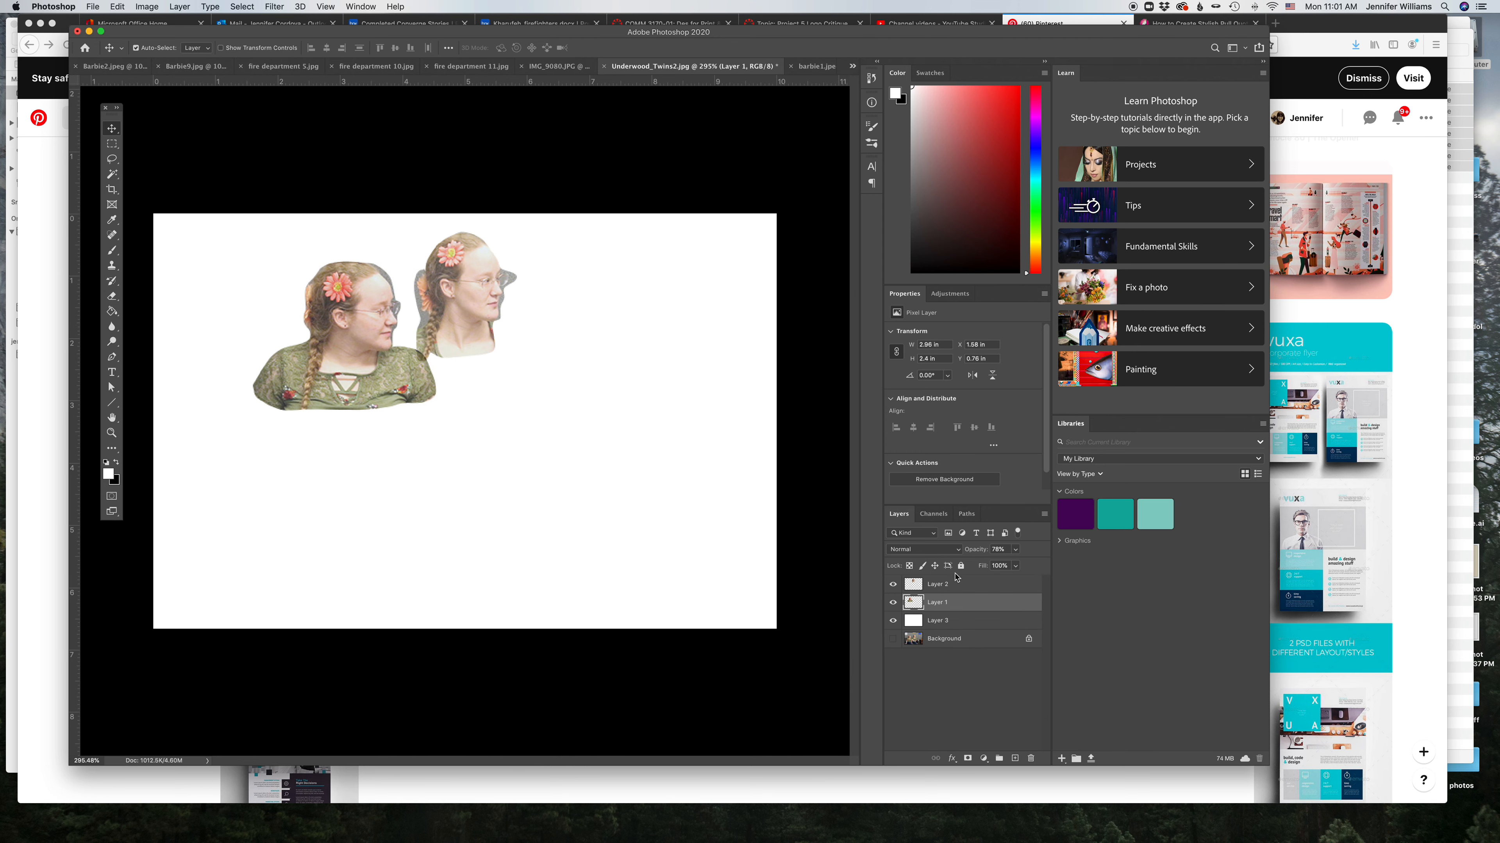
left_click_drag(971, 551, 997, 554)
left_click(931, 589)
left_click_drag(466, 293, 452, 320)
left_click(625, 342)
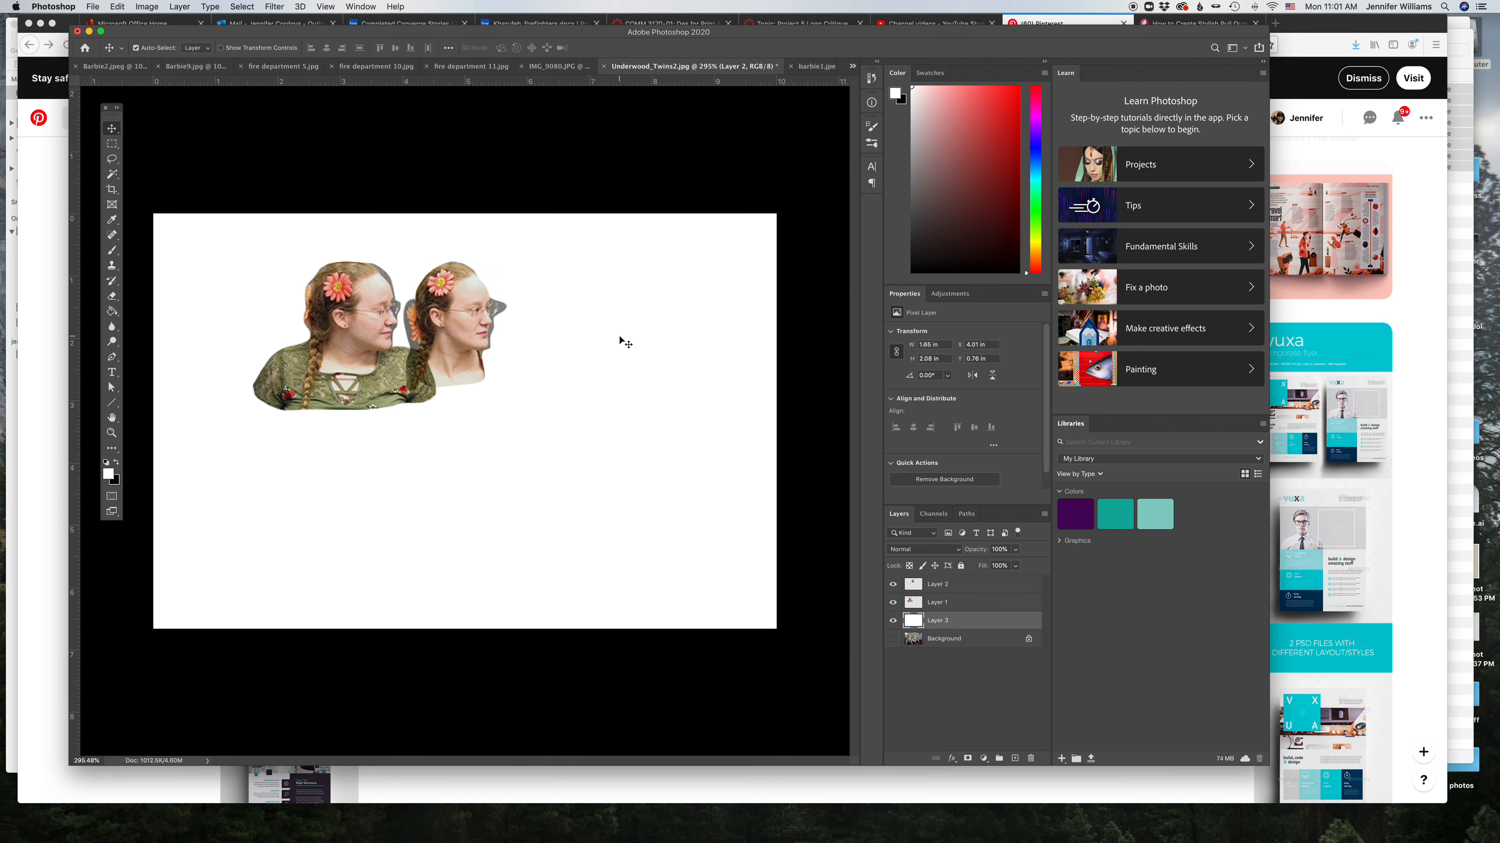
Step: Hide the cutout and white layers so only the original Background photo shows
left_click(892, 602)
left_click(893, 585)
left_click(892, 620)
left_click(893, 639)
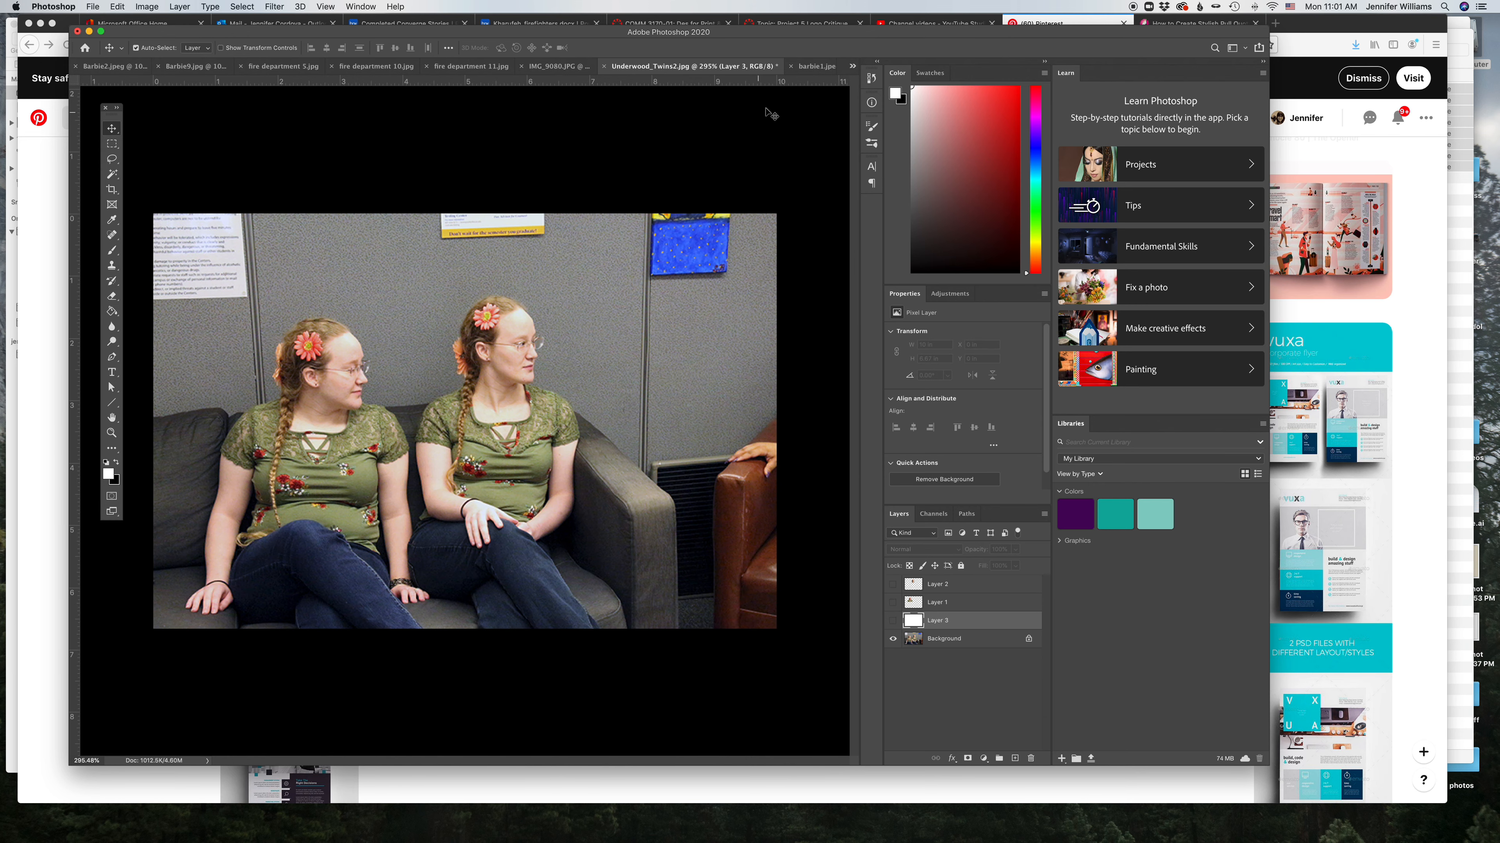
Step: Rotate the Barbie2 photo about 3° to straighten it and crop it to the man's upper body
left_click(812, 69)
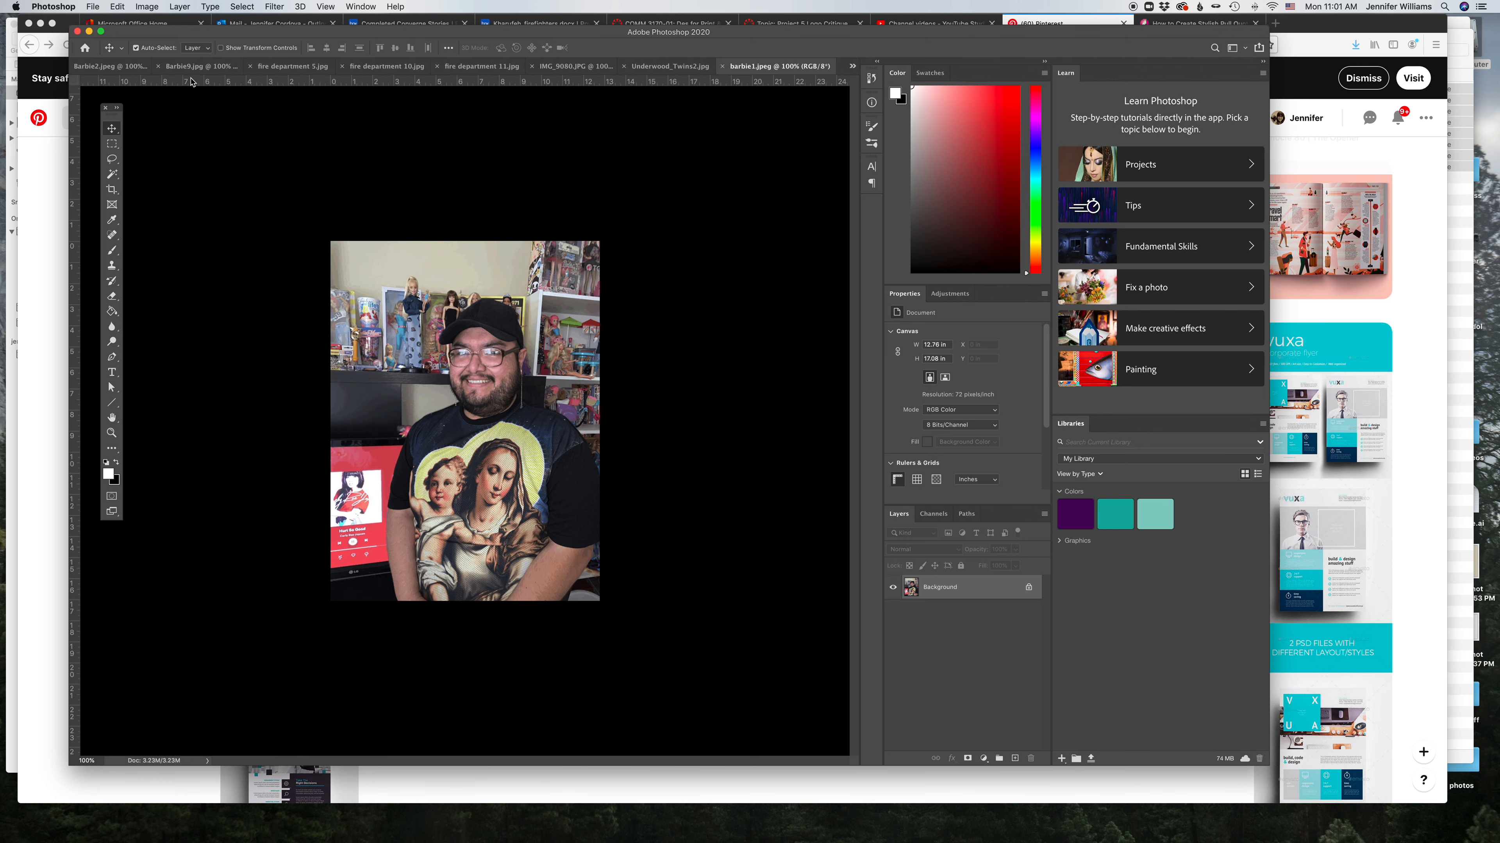
left_click(183, 67)
left_click(152, 67)
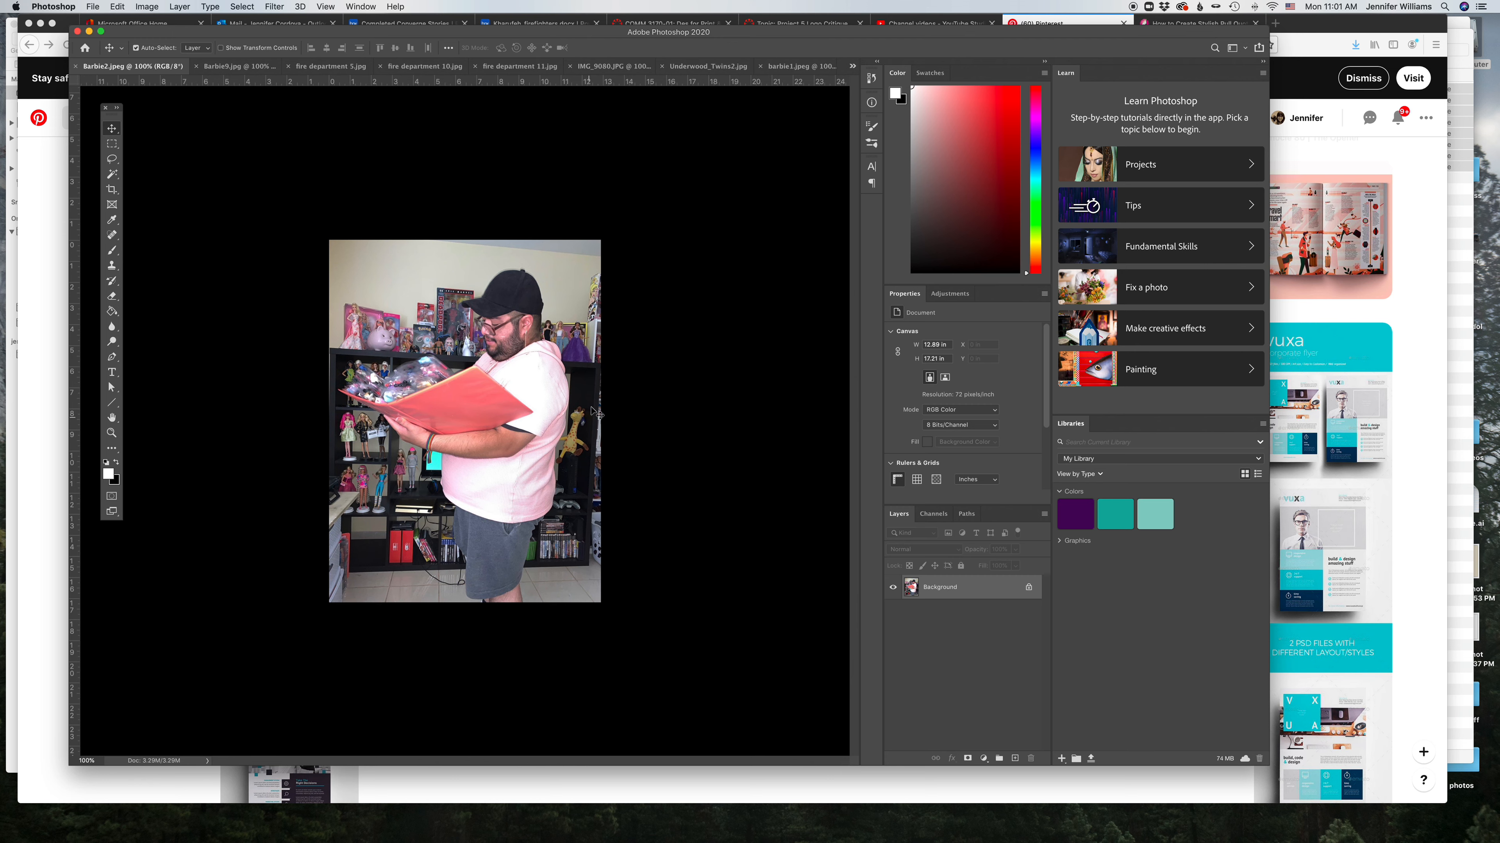
left_click(779, 66)
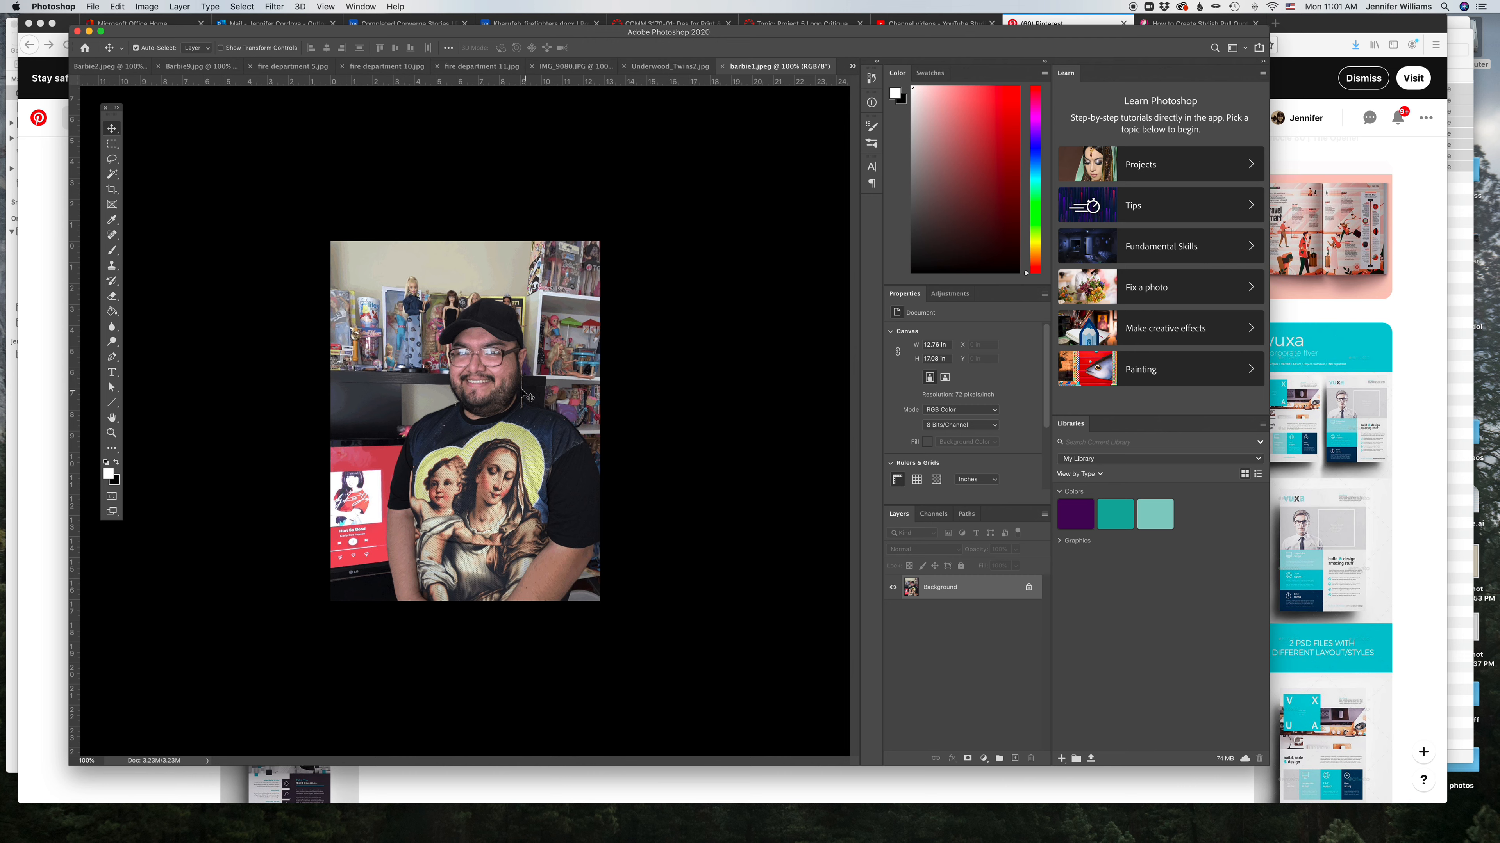
left_click(121, 67)
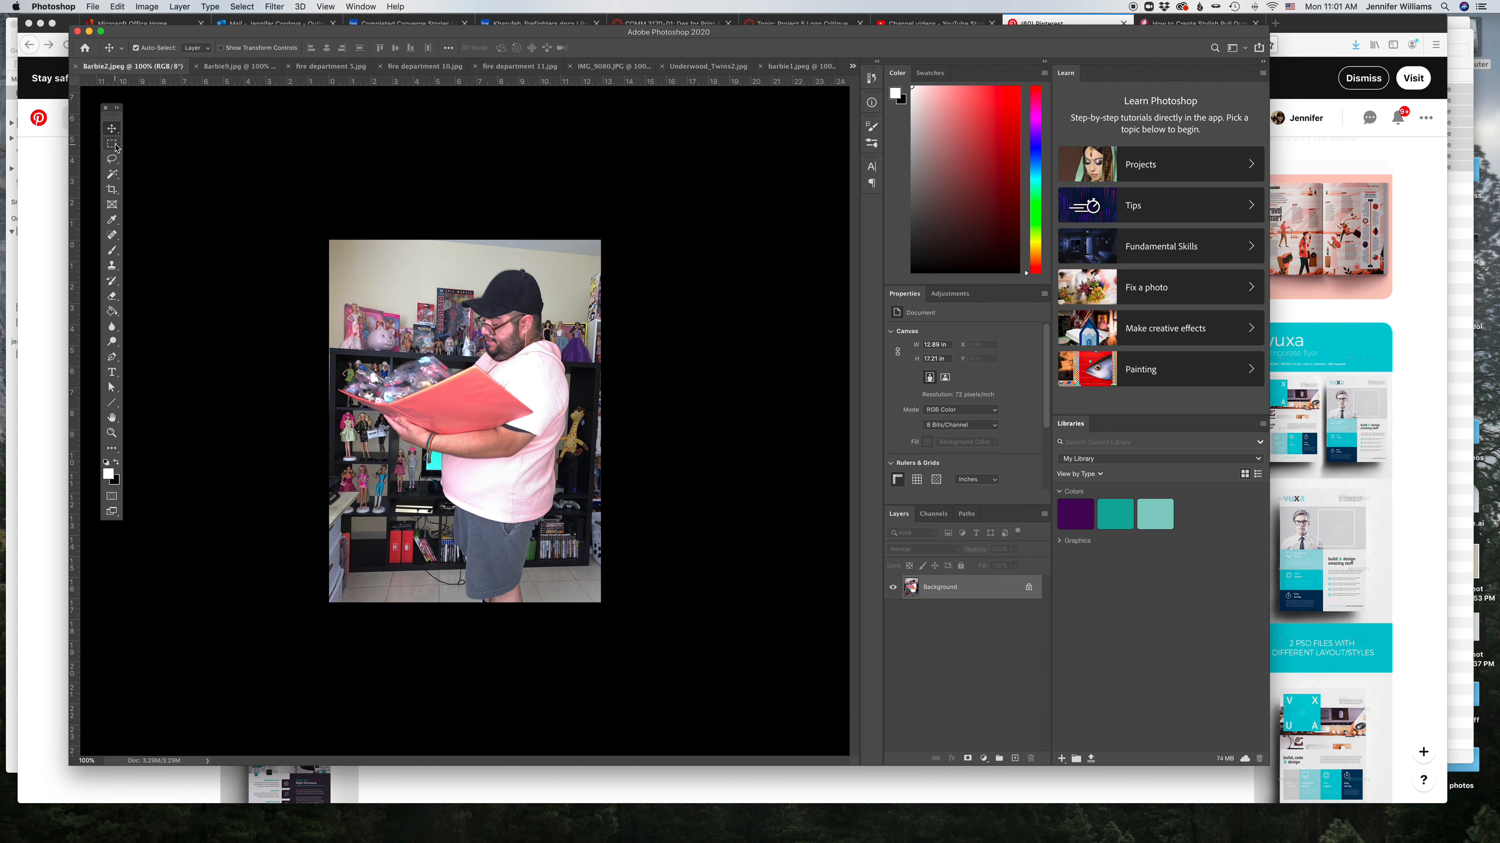
left_click(112, 190)
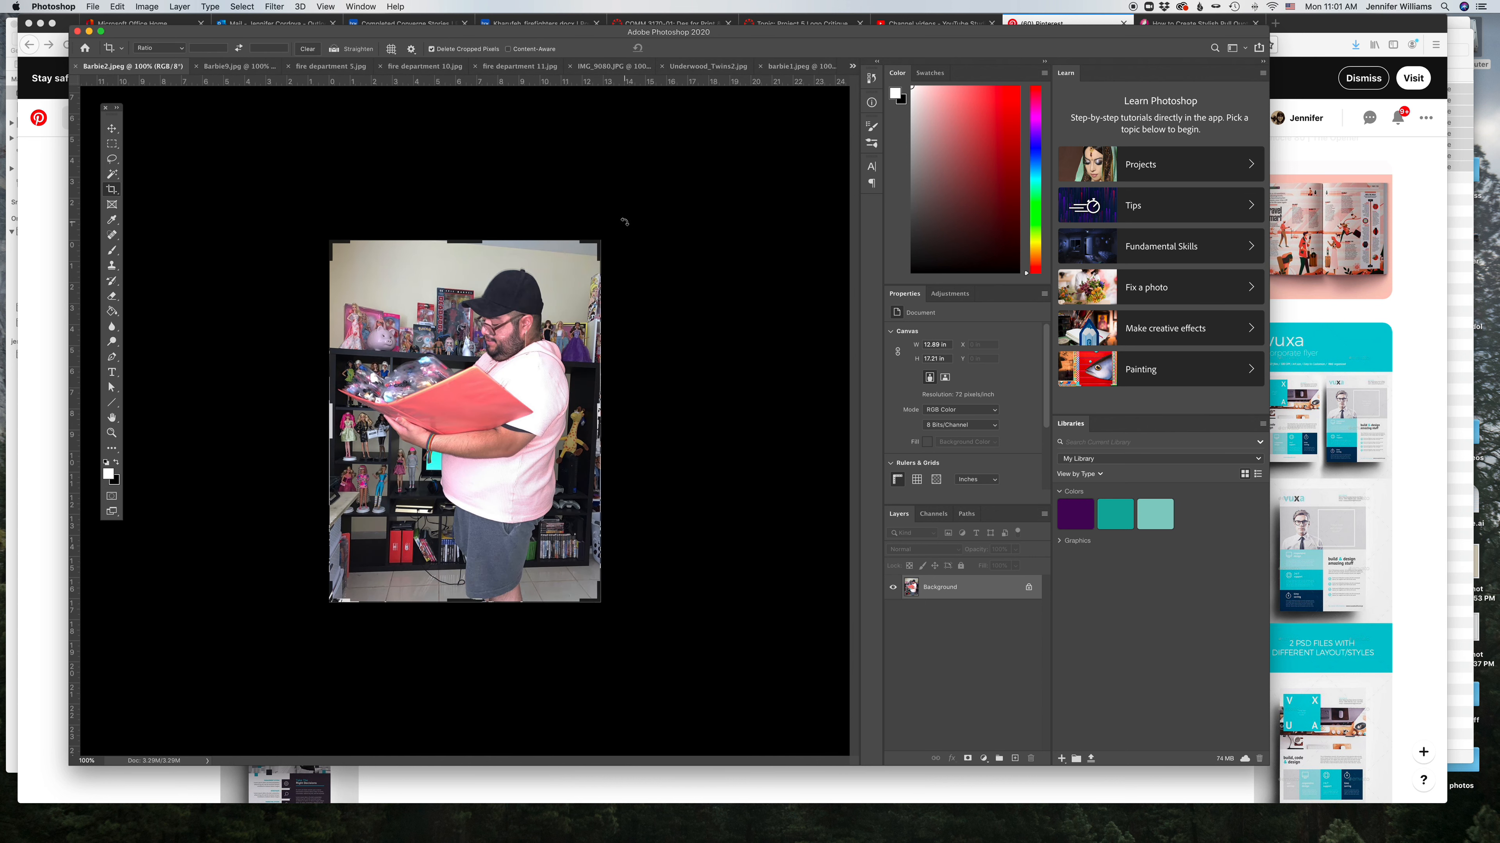
left_click_drag(623, 222, 615, 211)
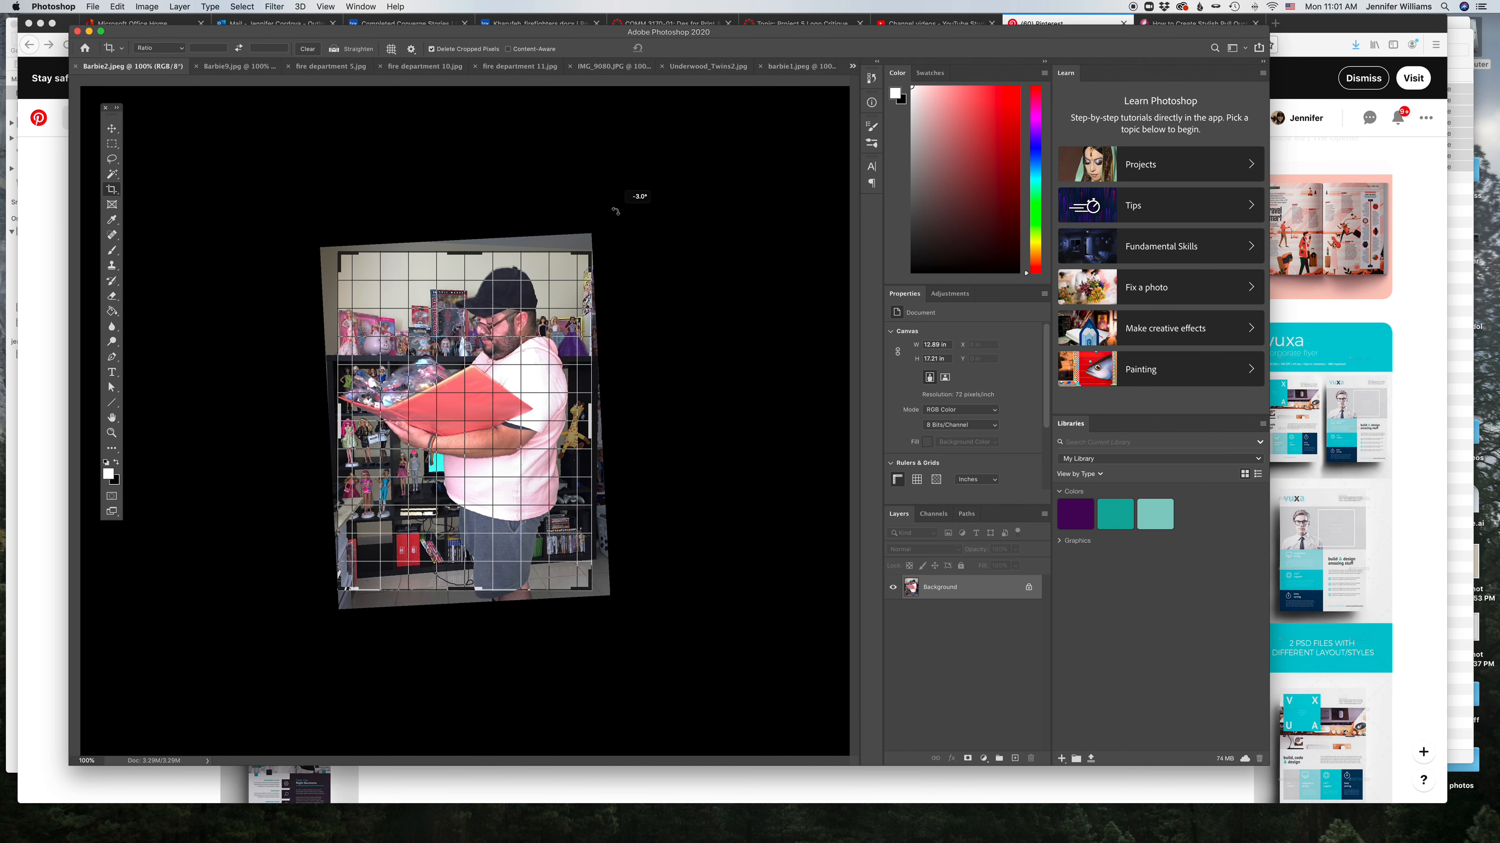
left_click_drag(615, 211, 615, 210)
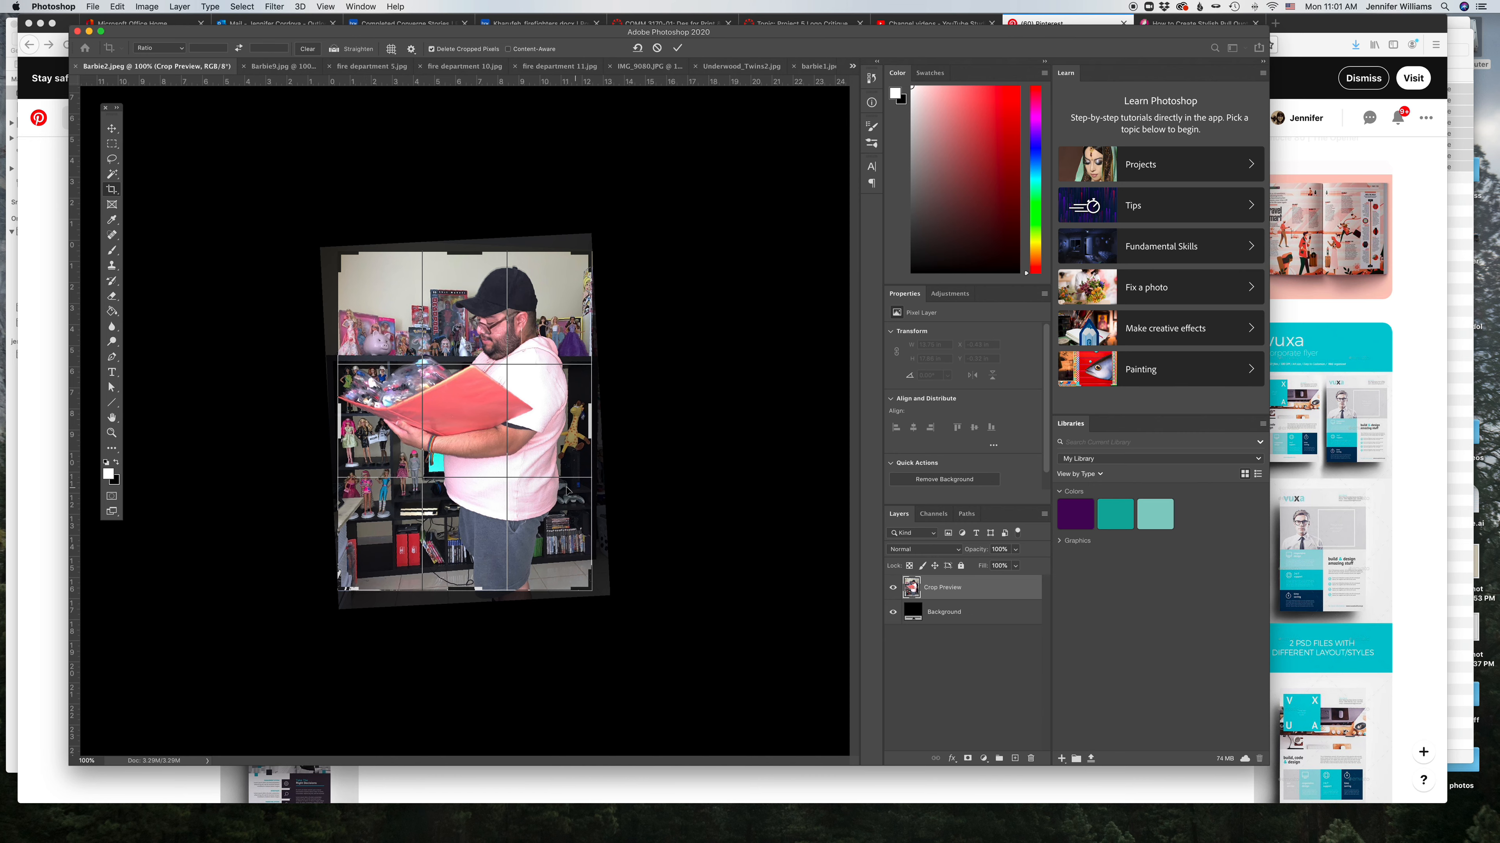
key("Return")
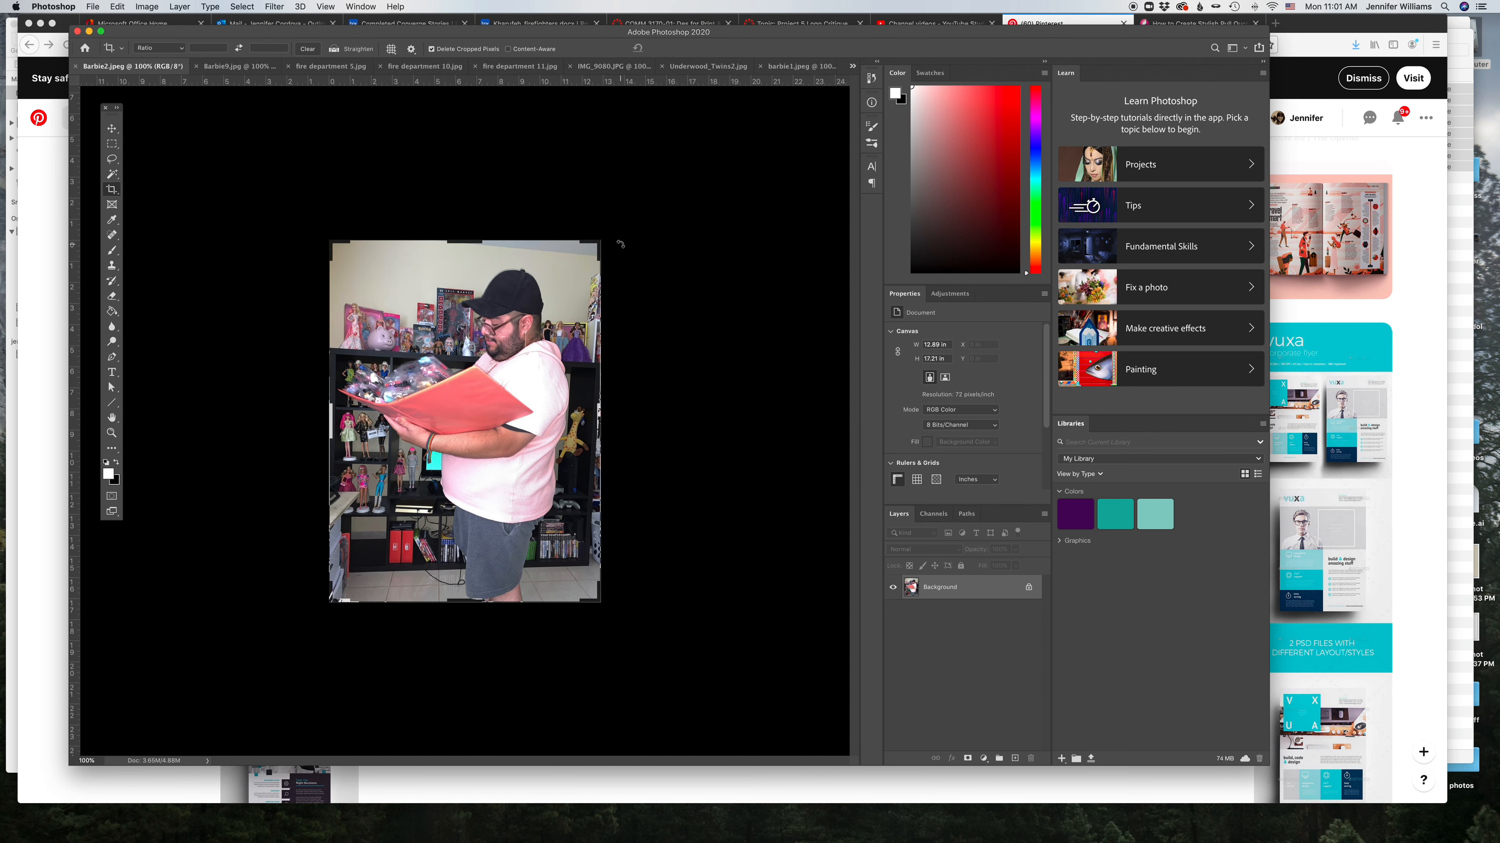
left_click_drag(618, 206, 605, 210)
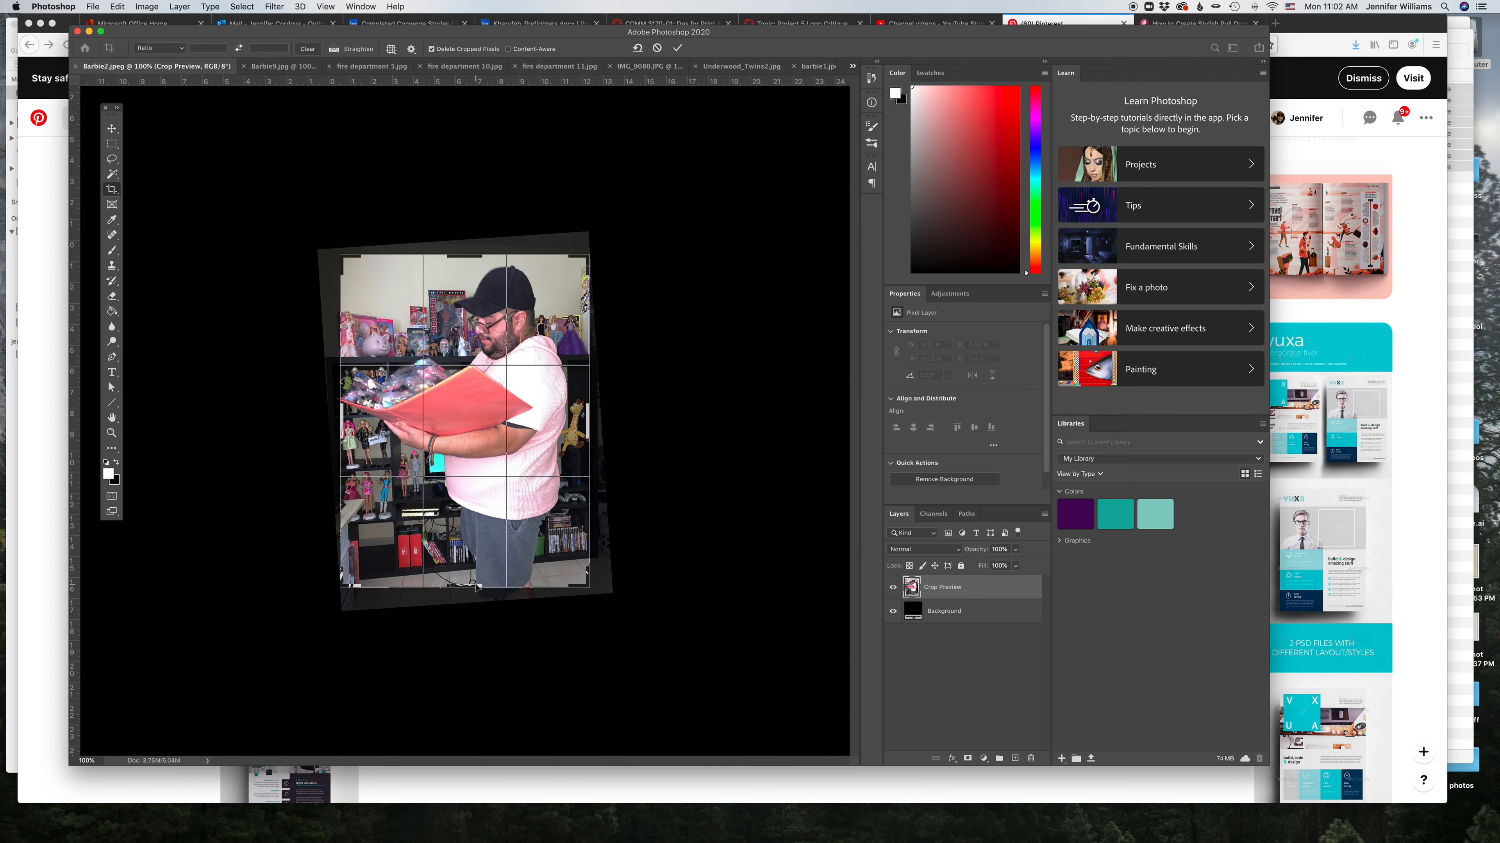
mouse_move(480, 589)
left_mouse_down()
mouse_move(476, 568)
mouse_move(478, 589)
left_mouse_up()
left_click_drag(589, 586, 587, 540)
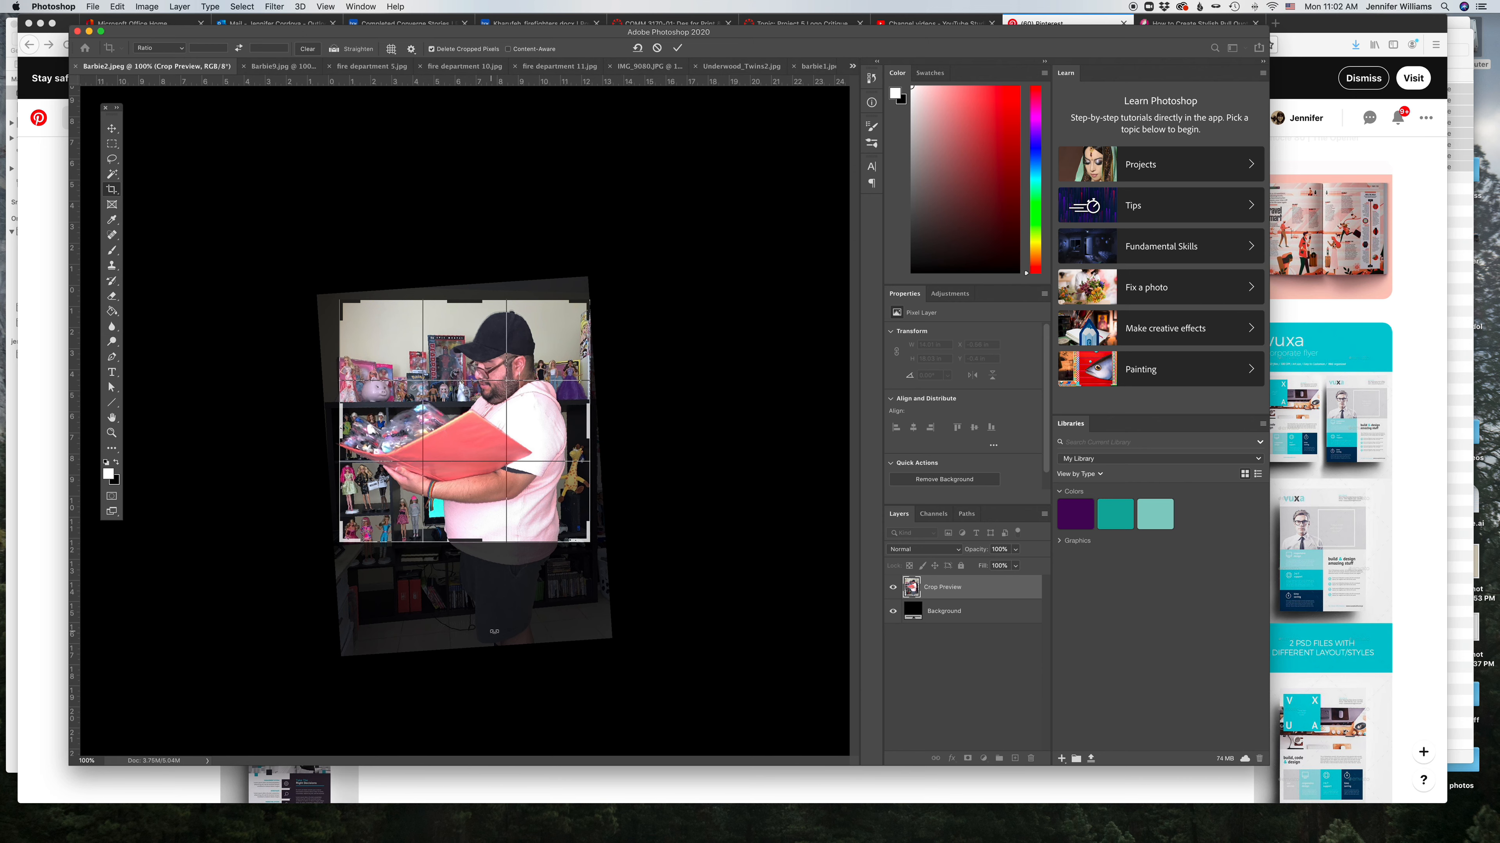
key("Return")
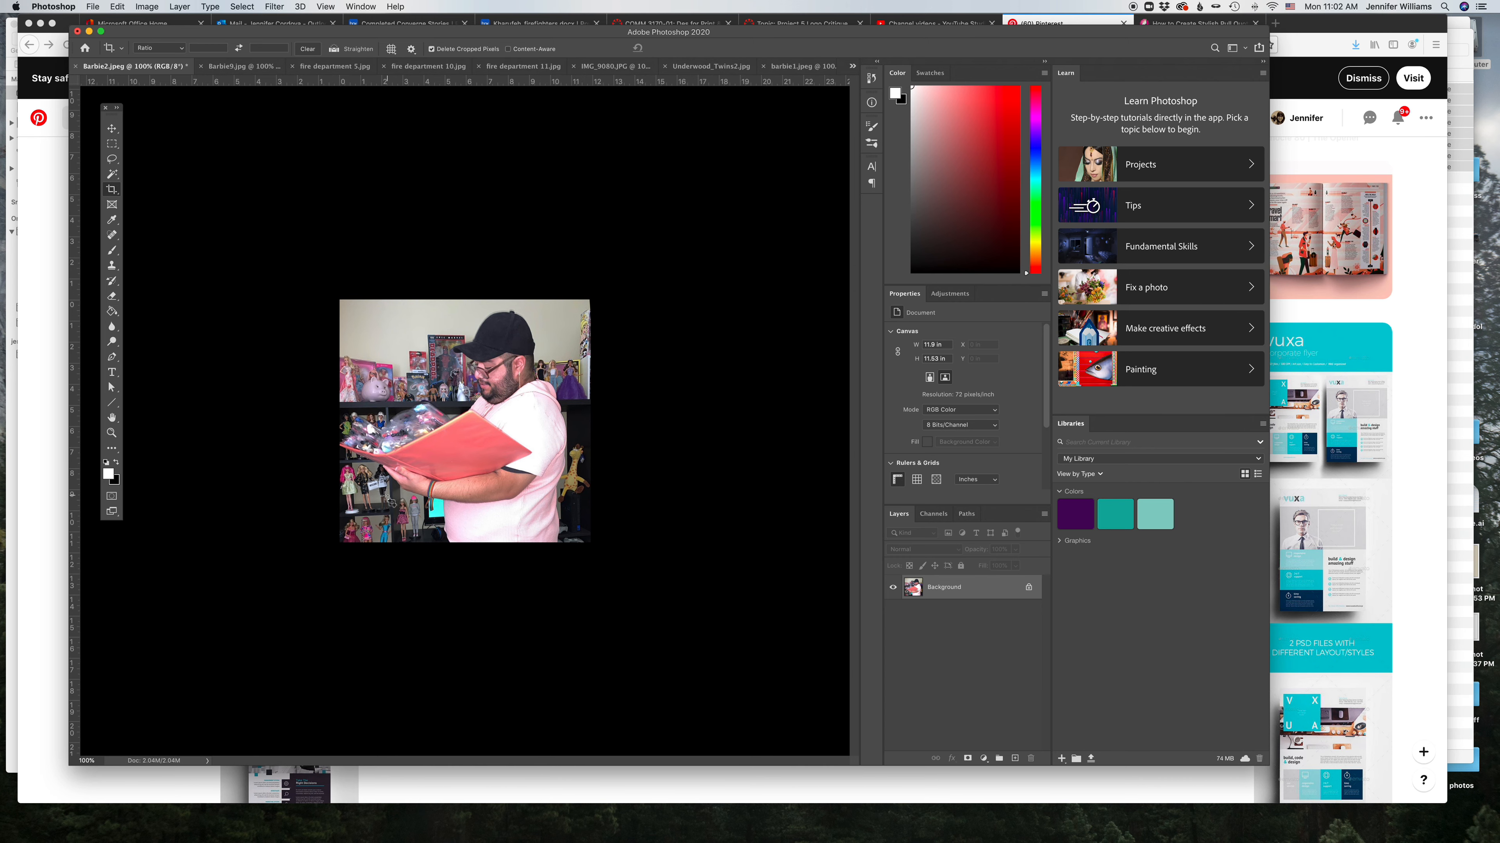
Step: Add a Levels adjustment layer to the Barbie9 photo with the shadow input set to 34
left_click(796, 68)
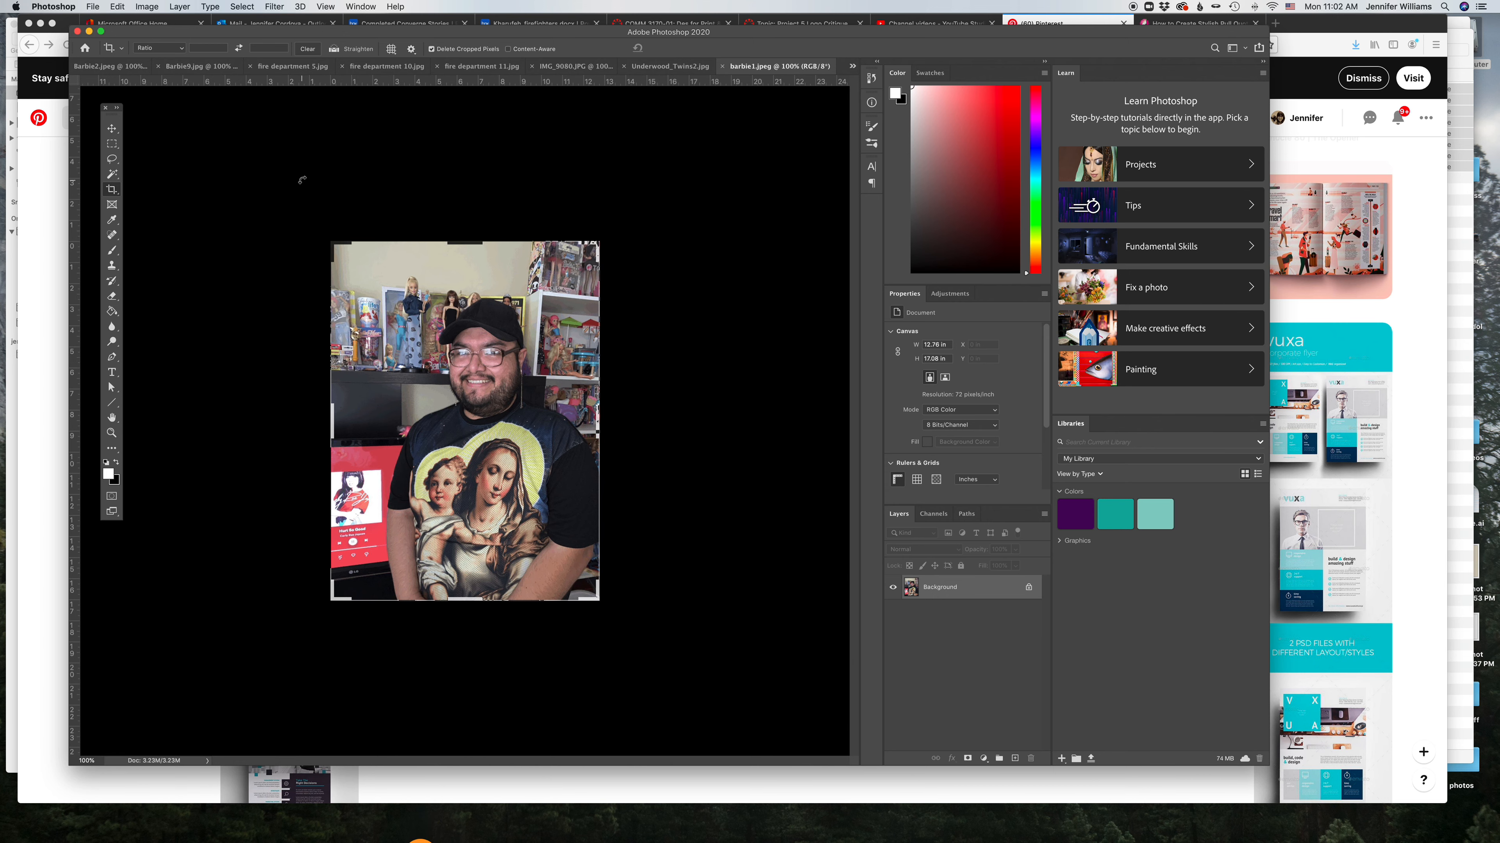
left_click(201, 70)
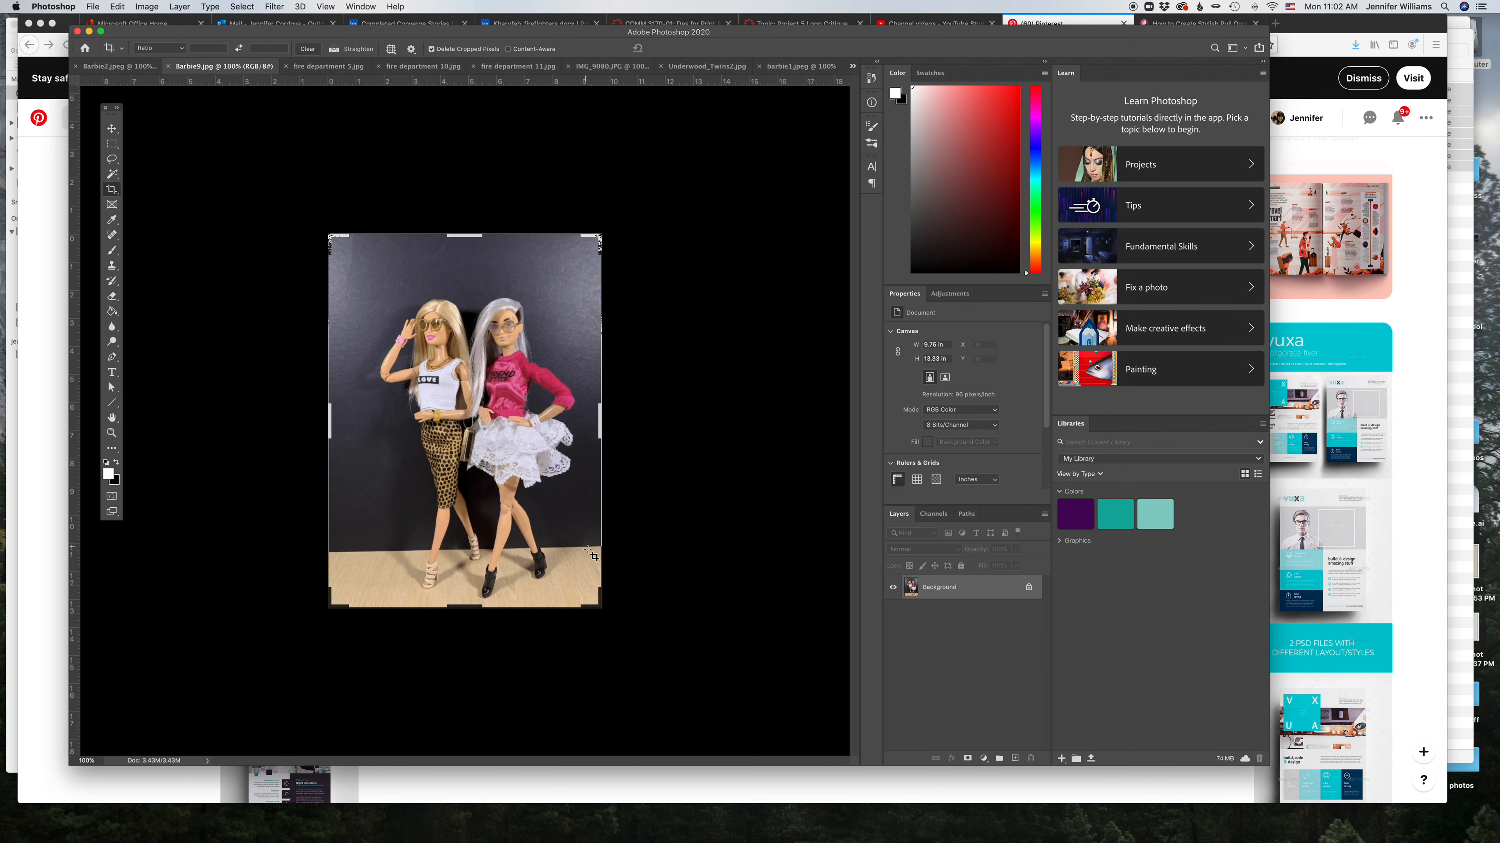
left_click(111, 128)
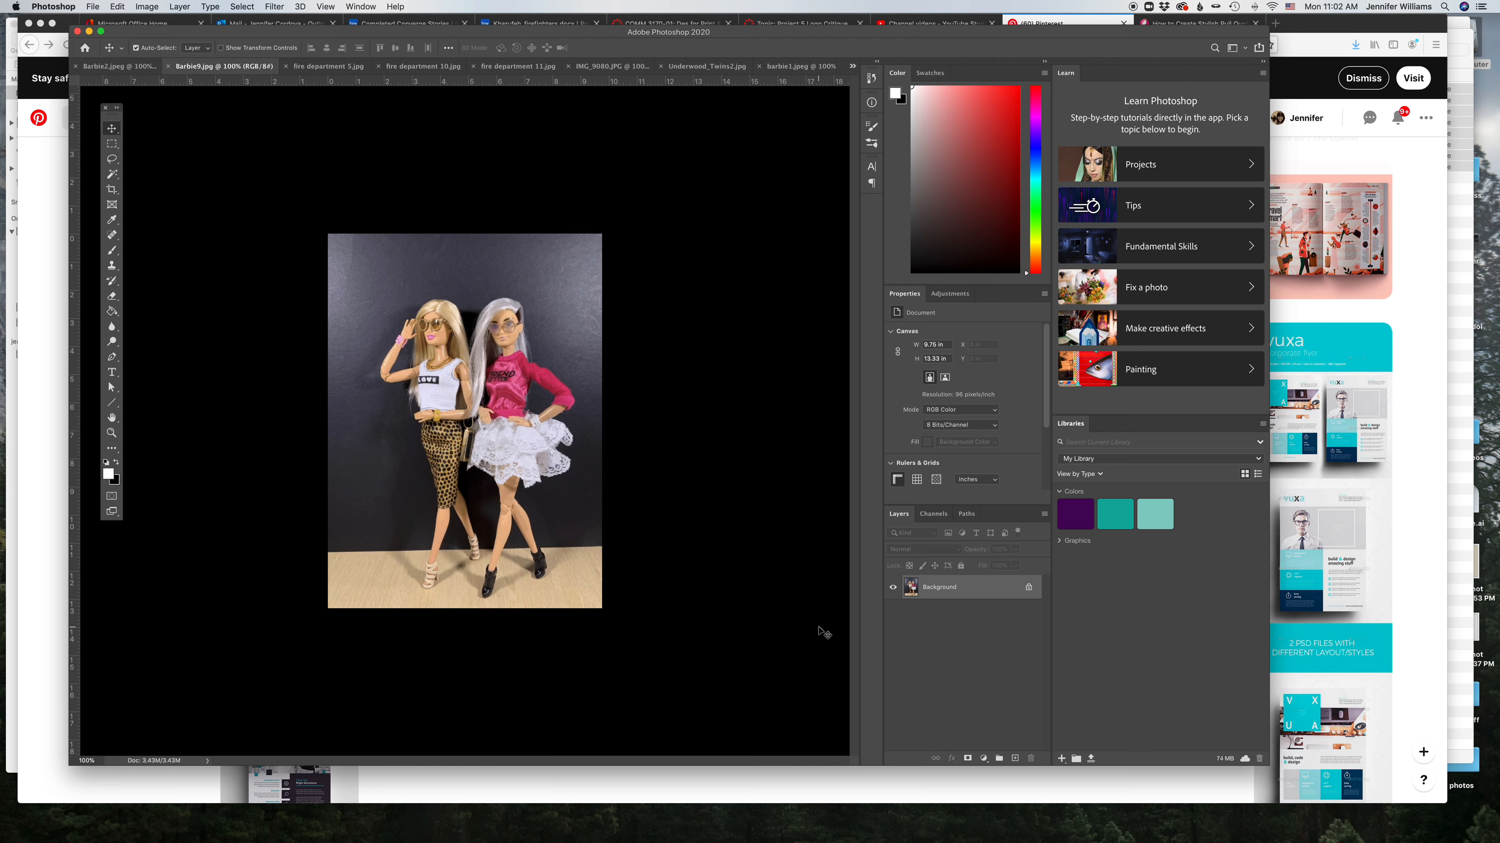
left_click(984, 758)
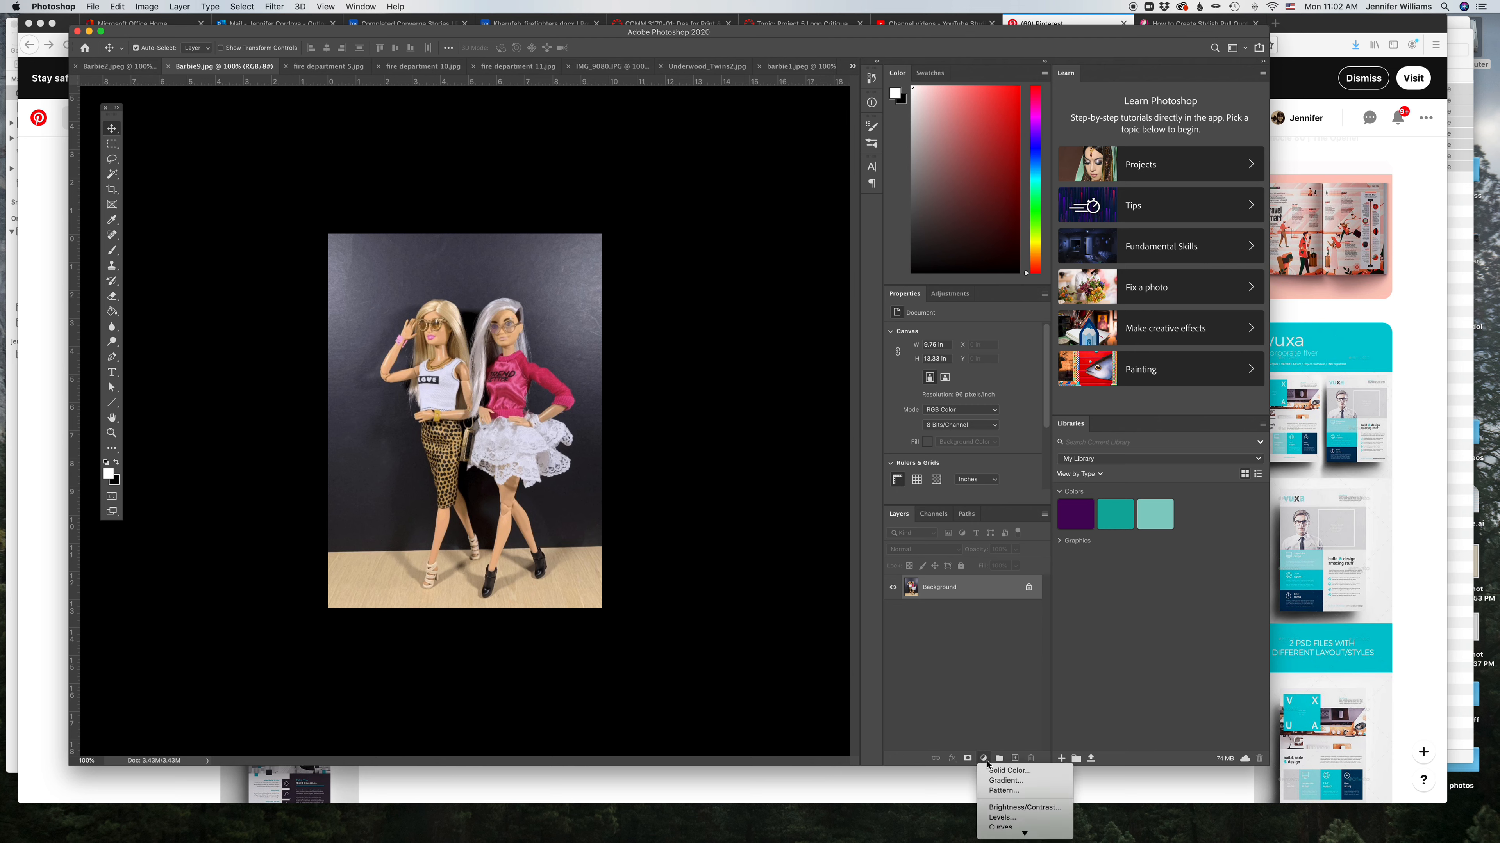
left_click(1003, 819)
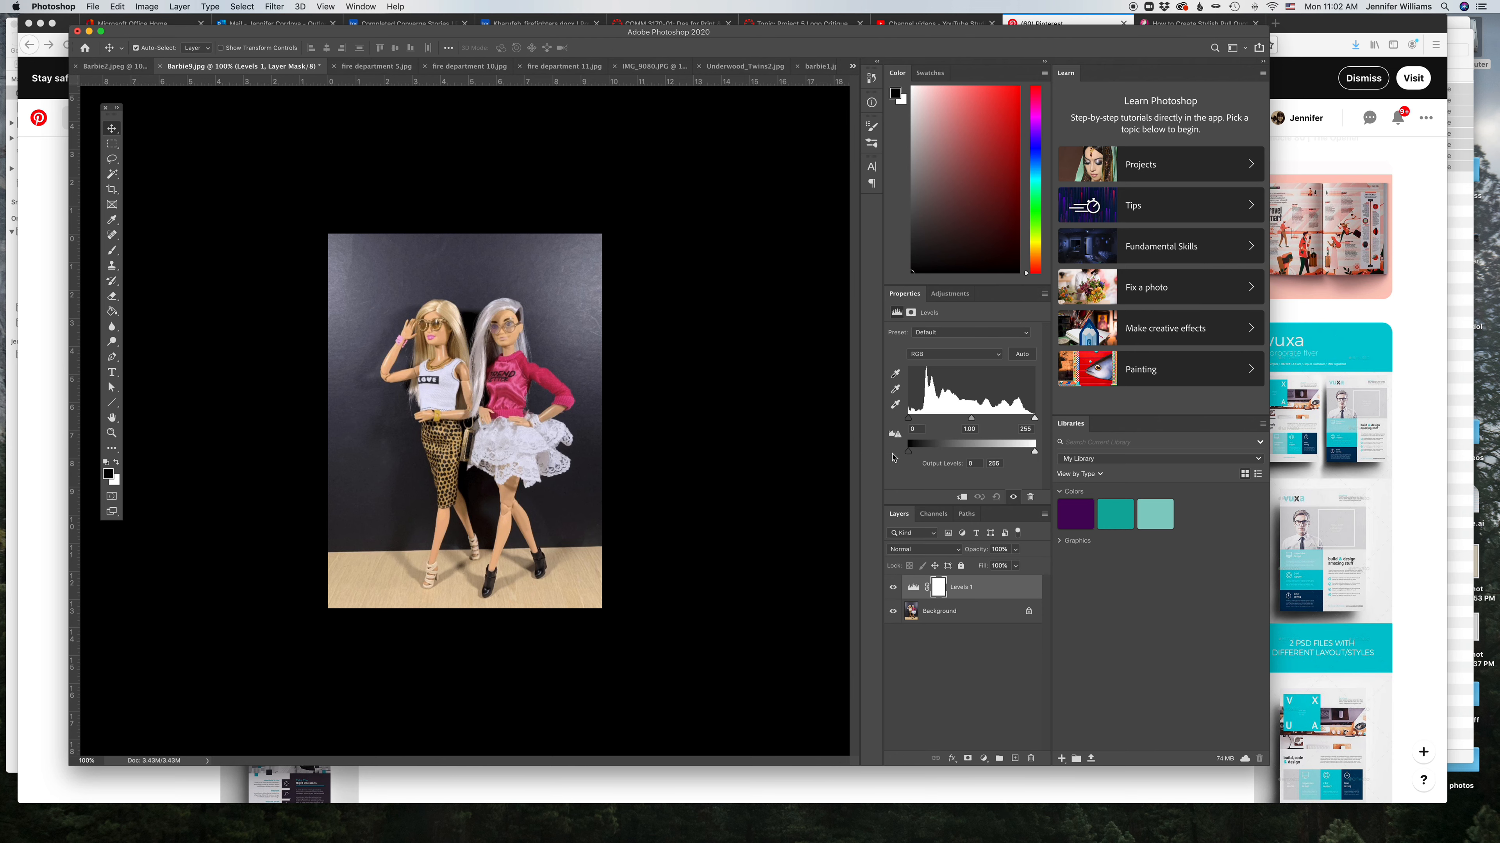
left_click_drag(908, 419, 927, 420)
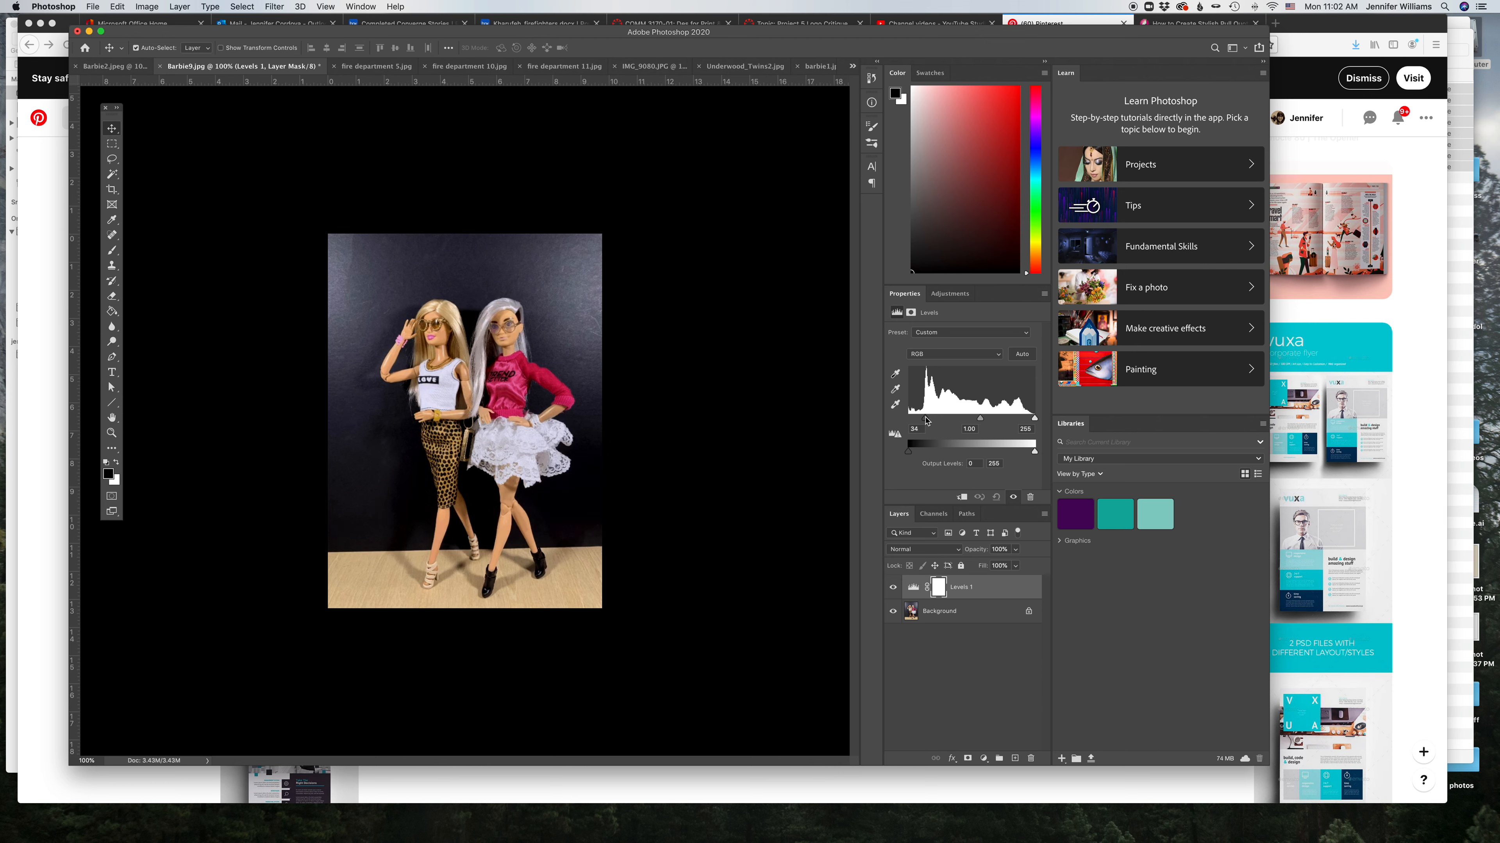
left_click(895, 374)
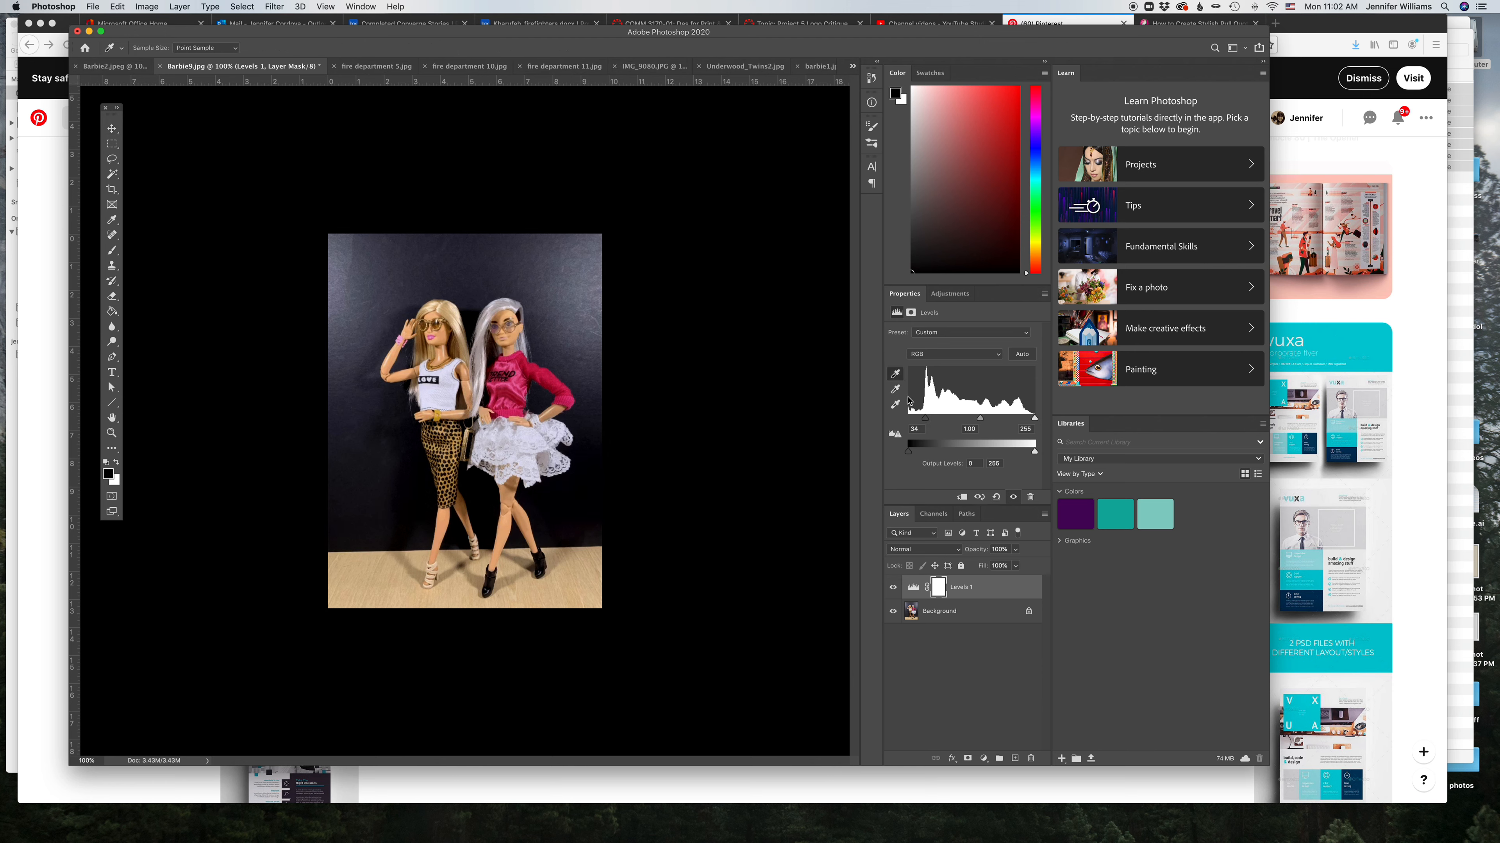
left_click(897, 376)
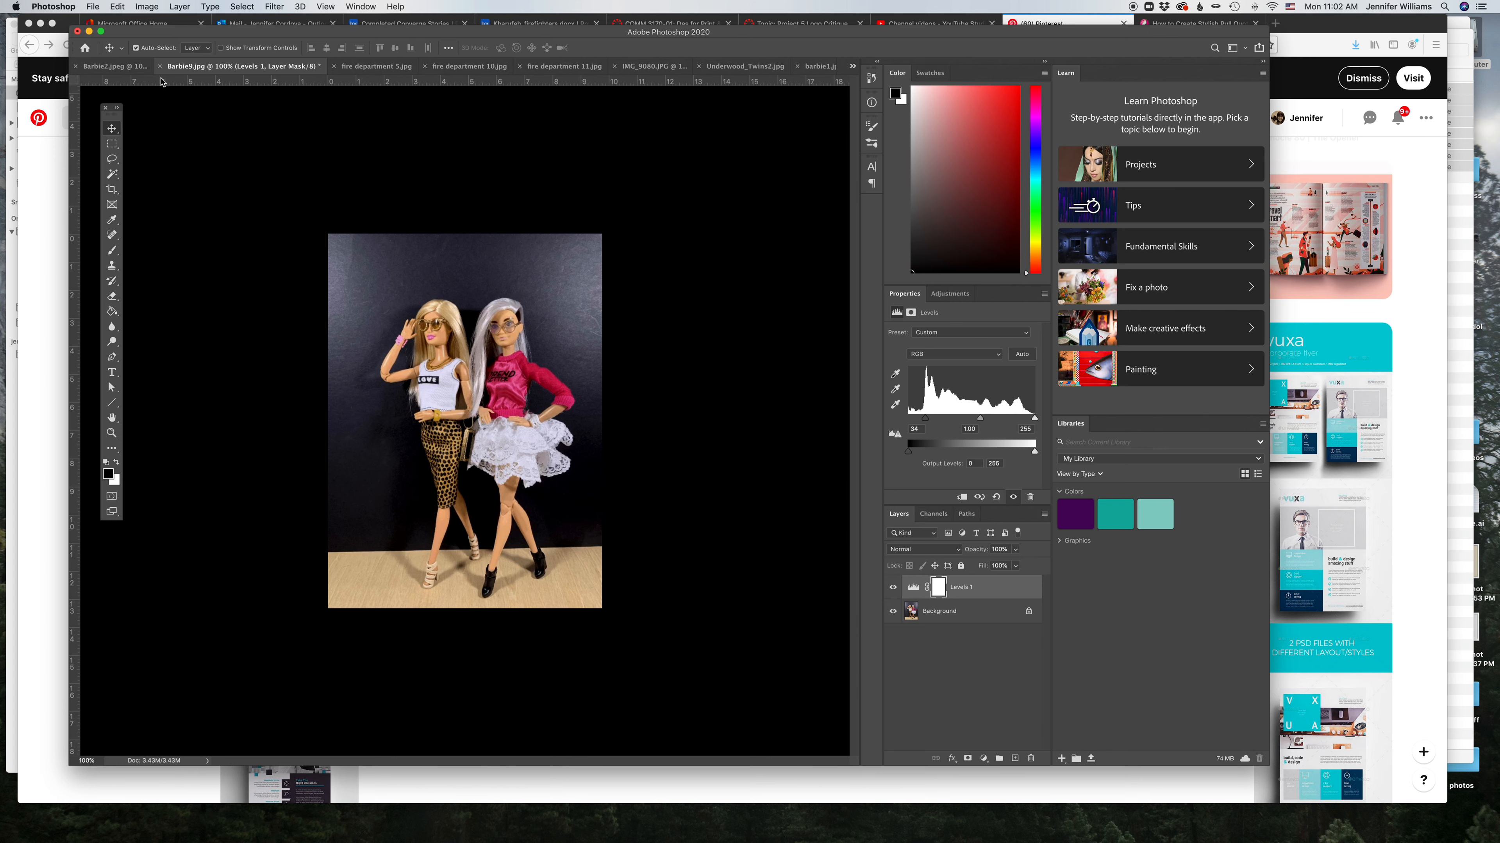
Step: Browse the fire department photos in their document tabs
left_click(353, 67)
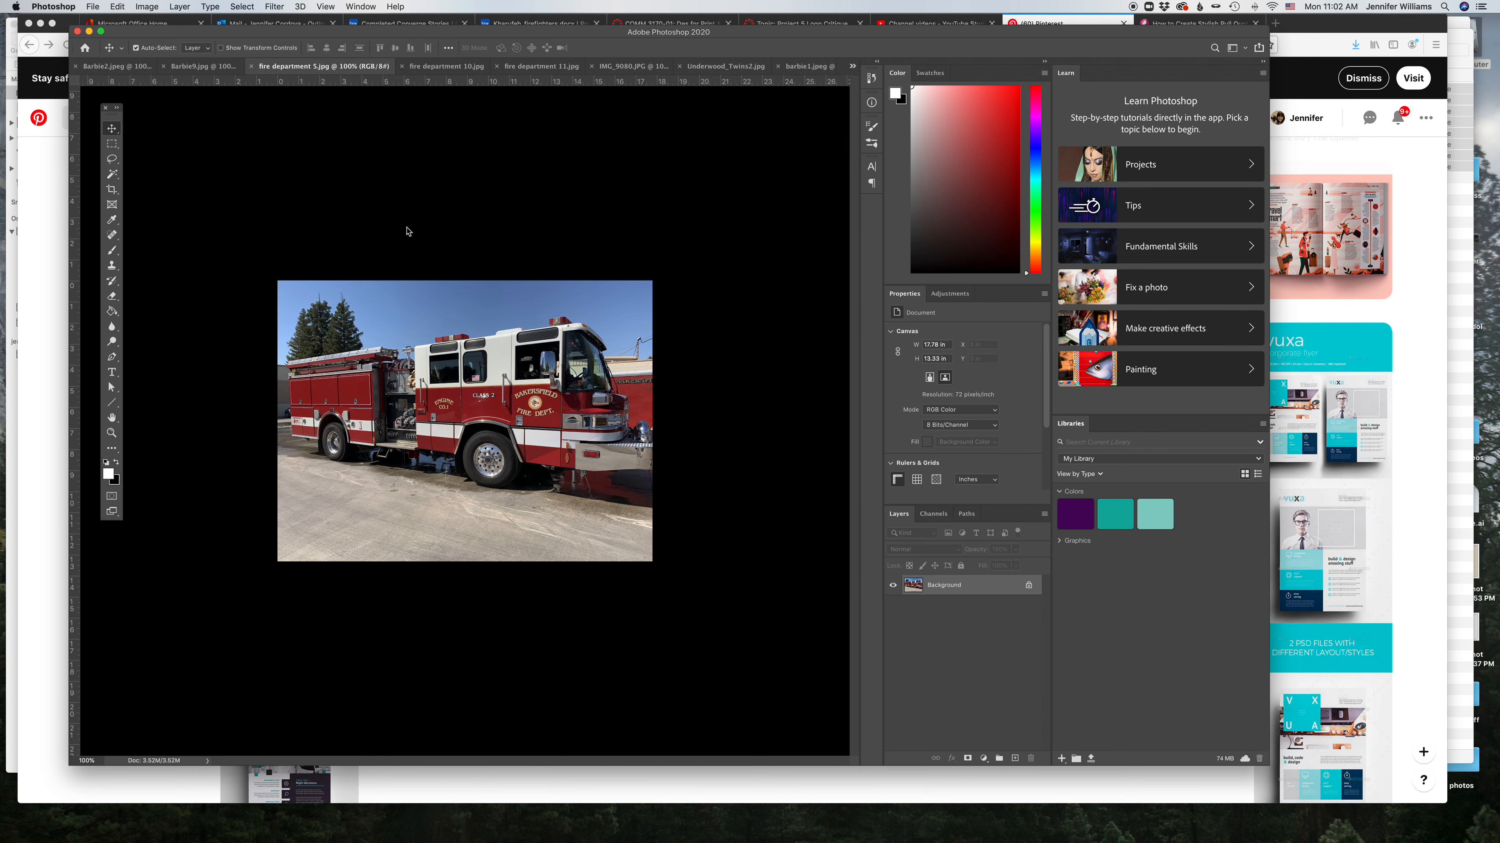
left_click(444, 67)
left_click(550, 67)
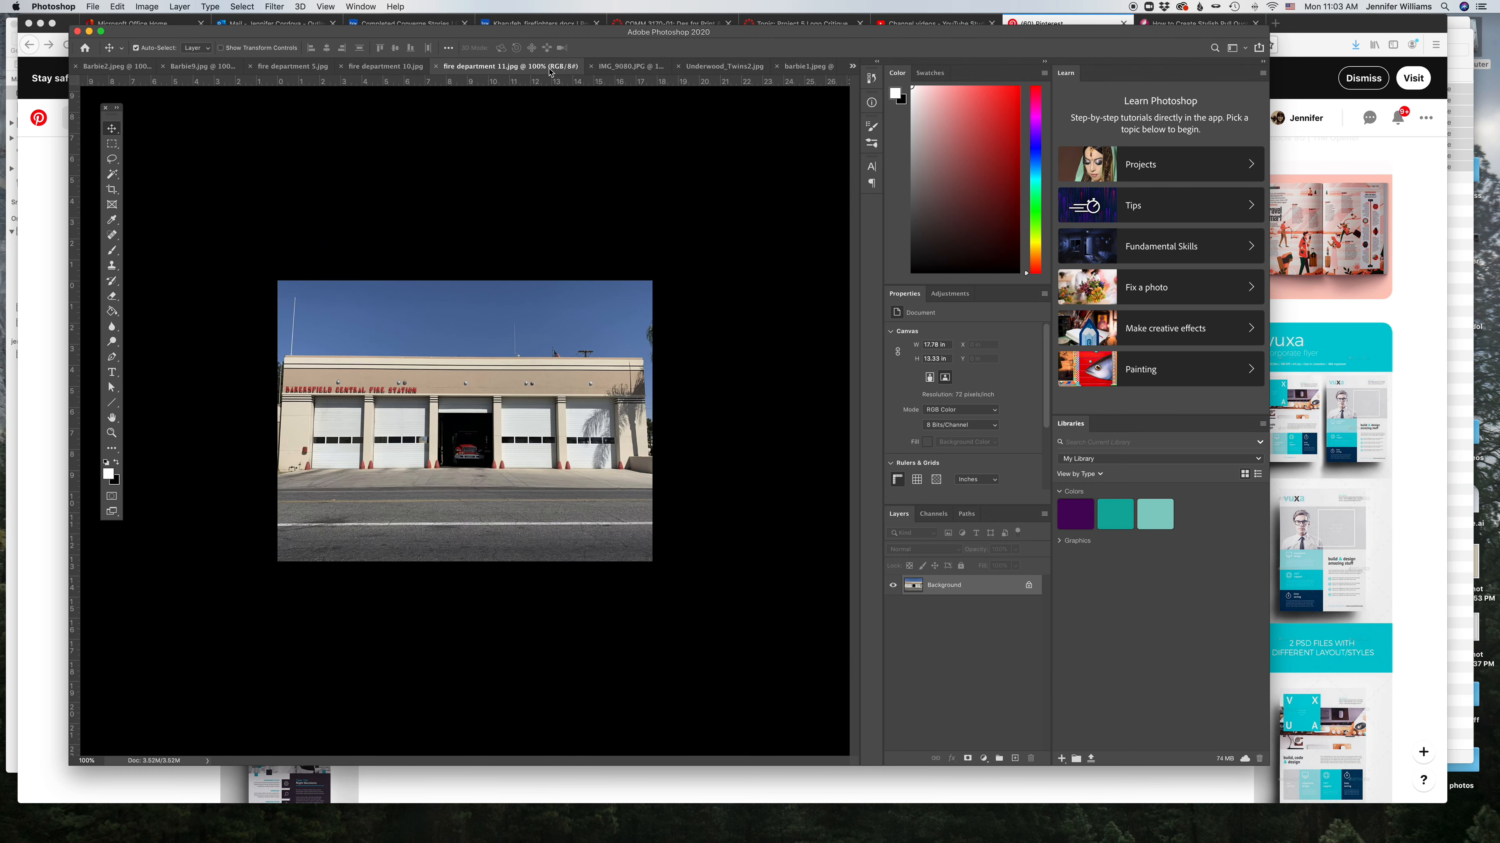
left_click(385, 66)
left_click(290, 66)
mouse_move(438, 35)
left_mouse_down()
mouse_move(417, 61)
mouse_move(435, 49)
left_mouse_up()
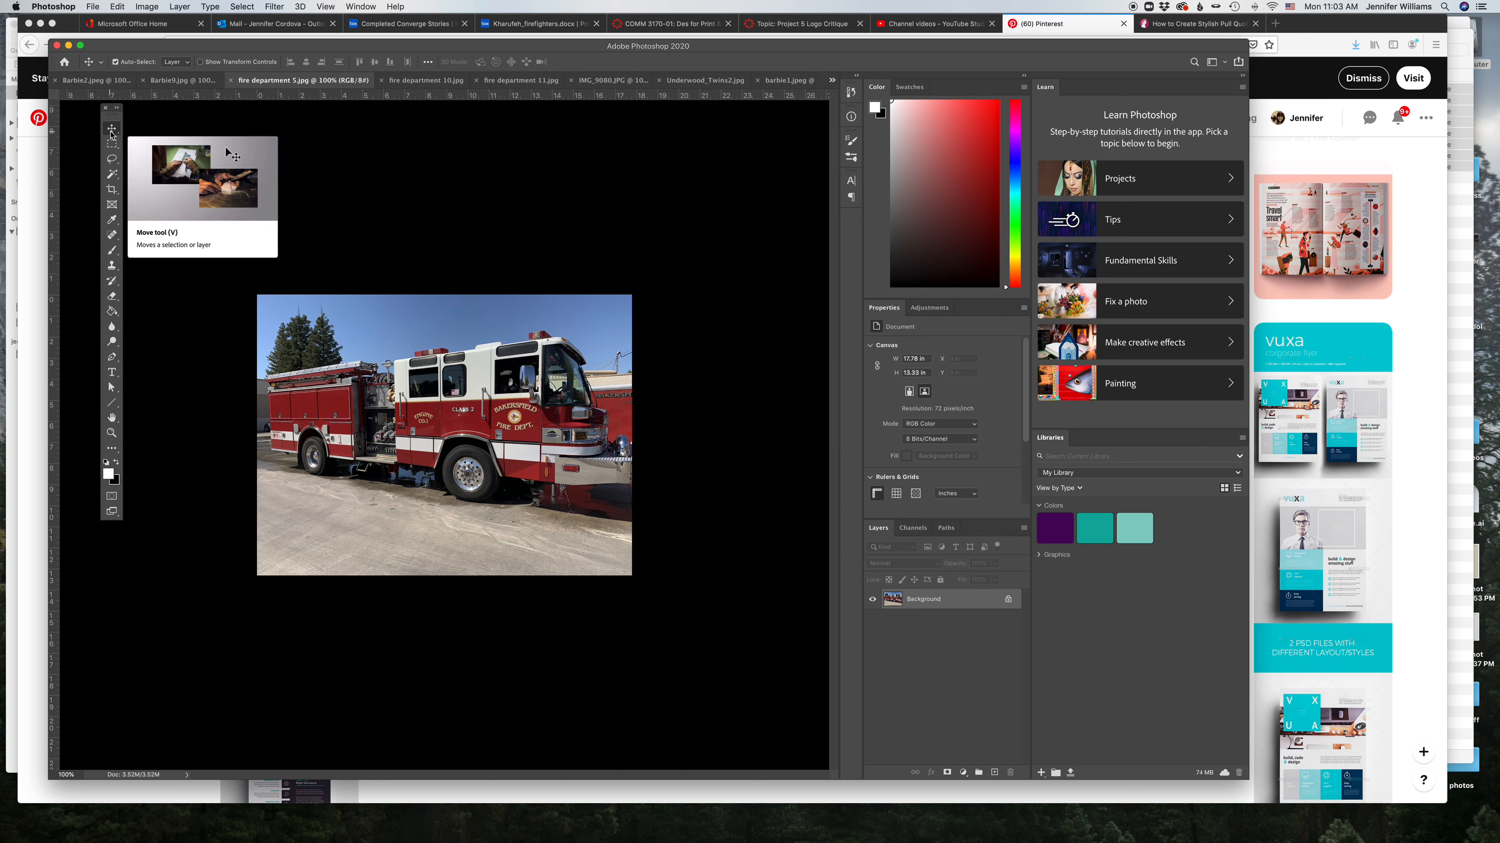
left_click(112, 189)
left_click_drag(447, 294, 442, 182)
key("Return")
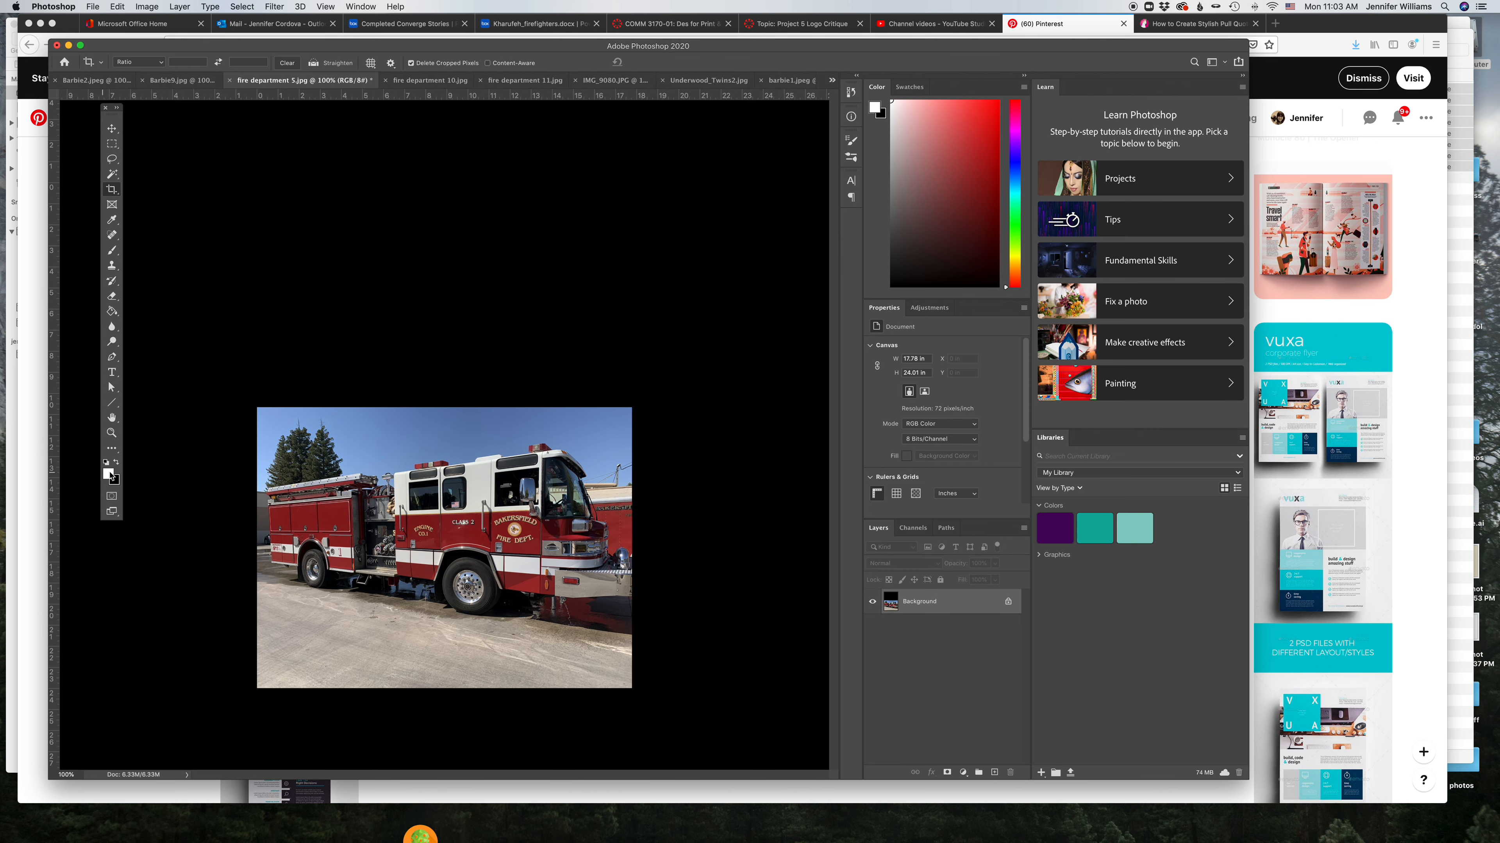
left_click(111, 219)
left_click(402, 426)
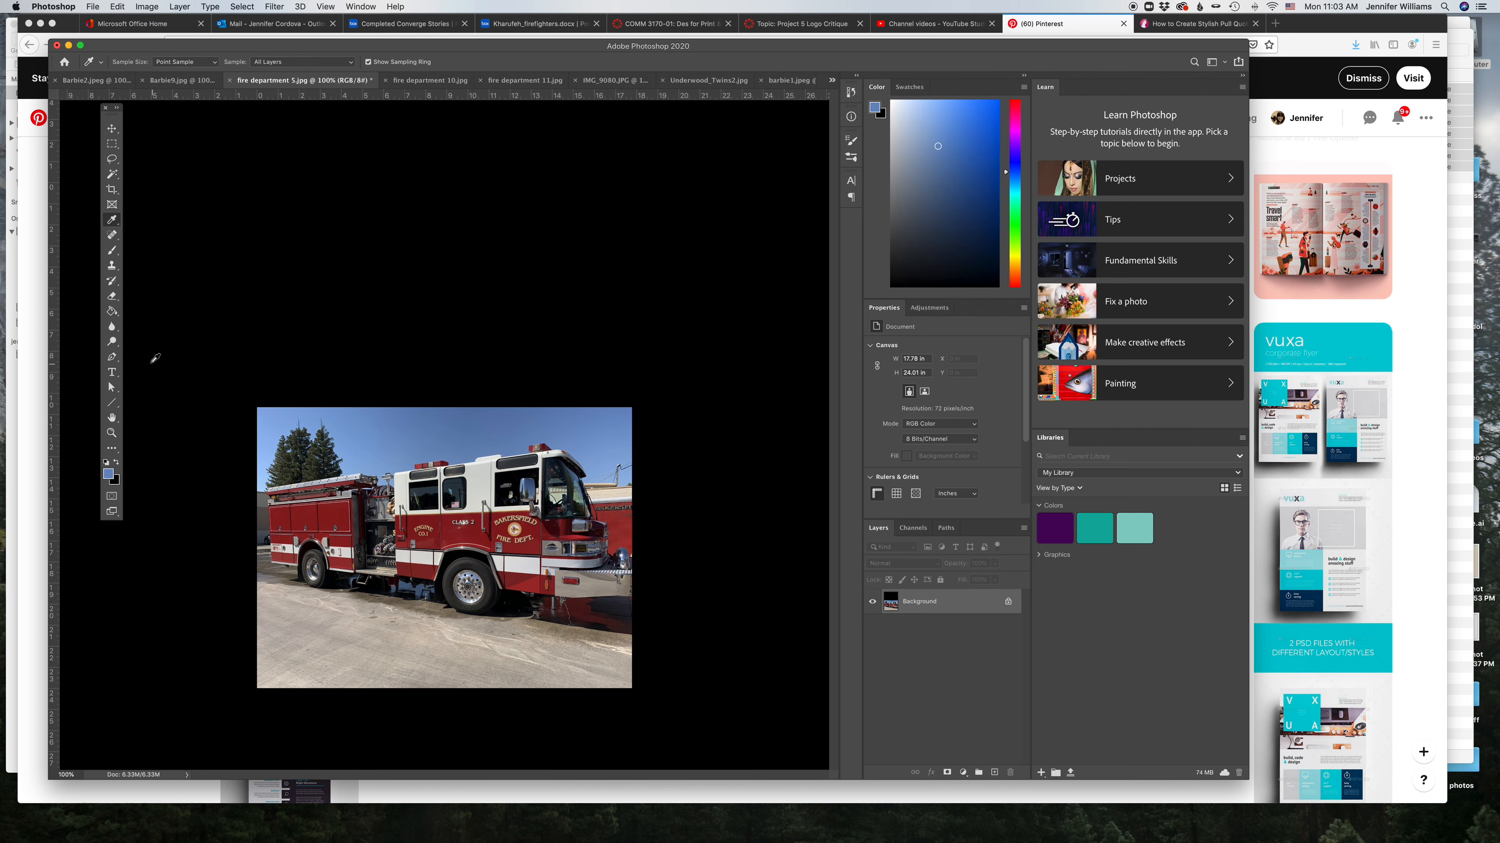
left_click(112, 310)
left_click(390, 342)
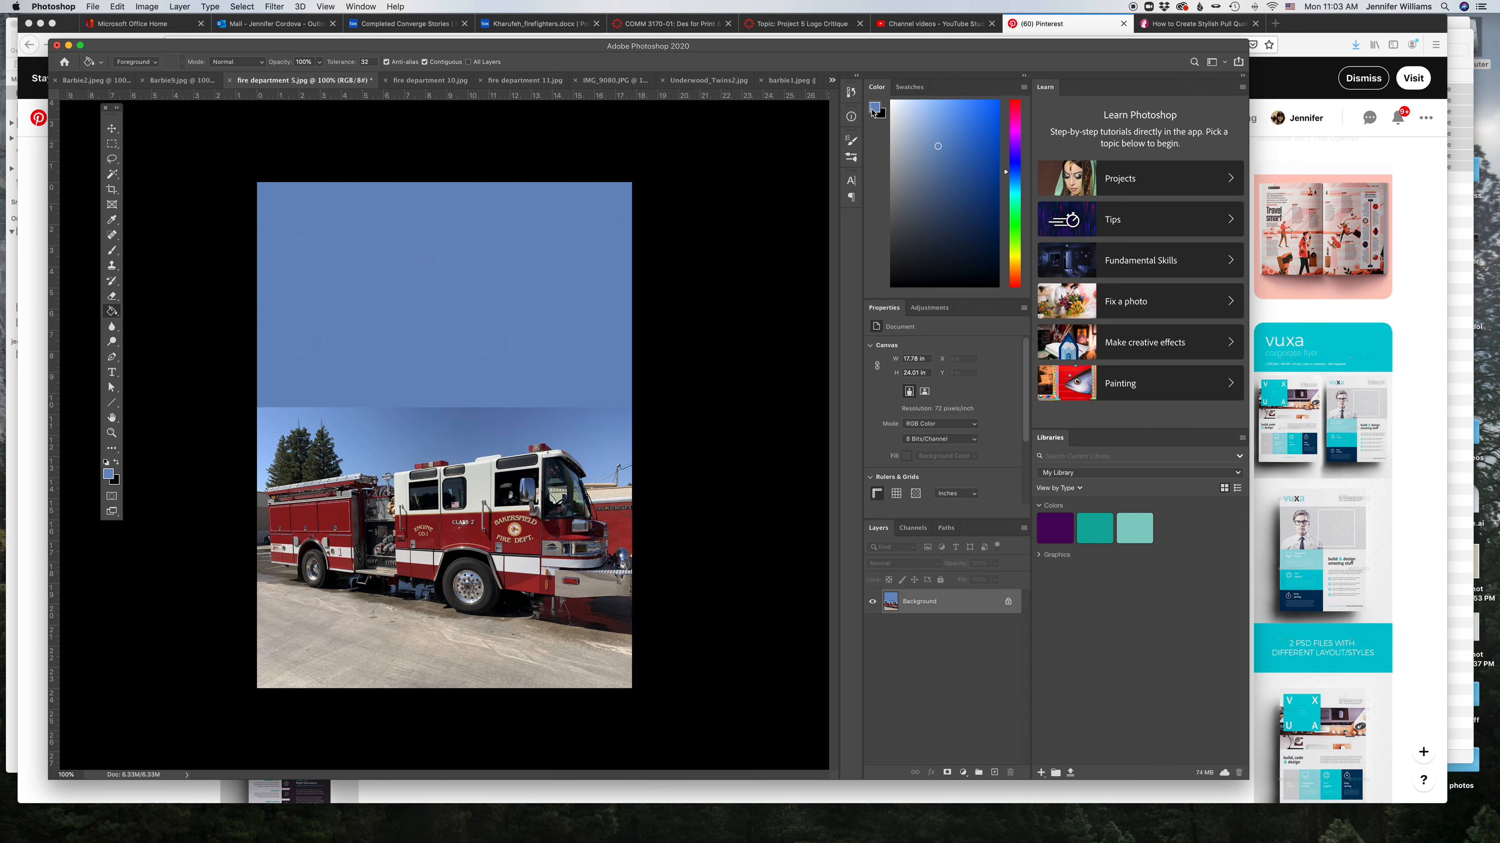
left_click(851, 91)
left_click(741, 129)
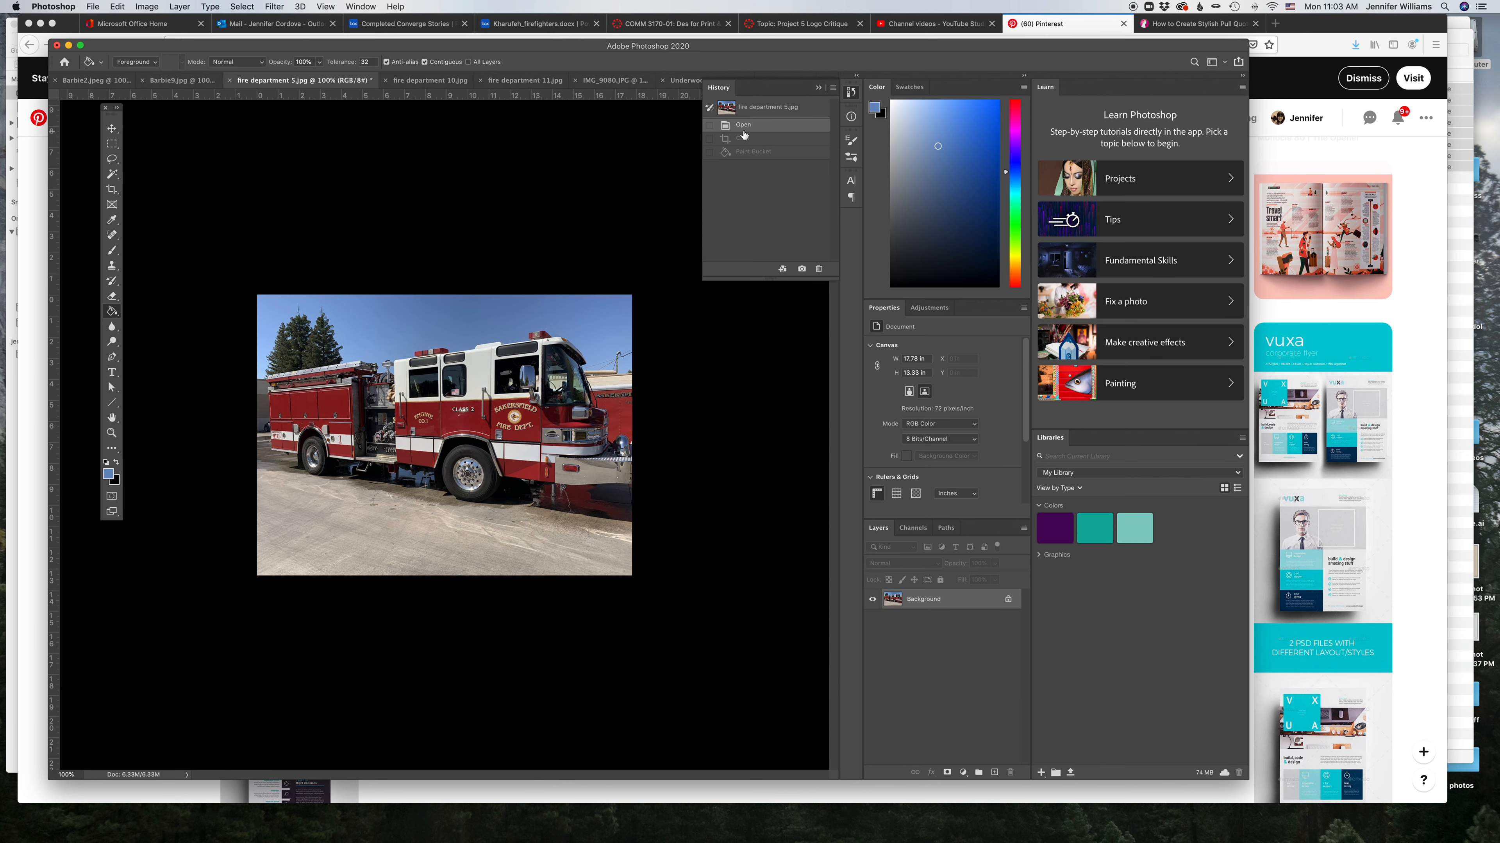
Step: Convert the fire truck photo's Background into Layer 0 and extend the canvas upward with the Crop tool
double_click(972, 599)
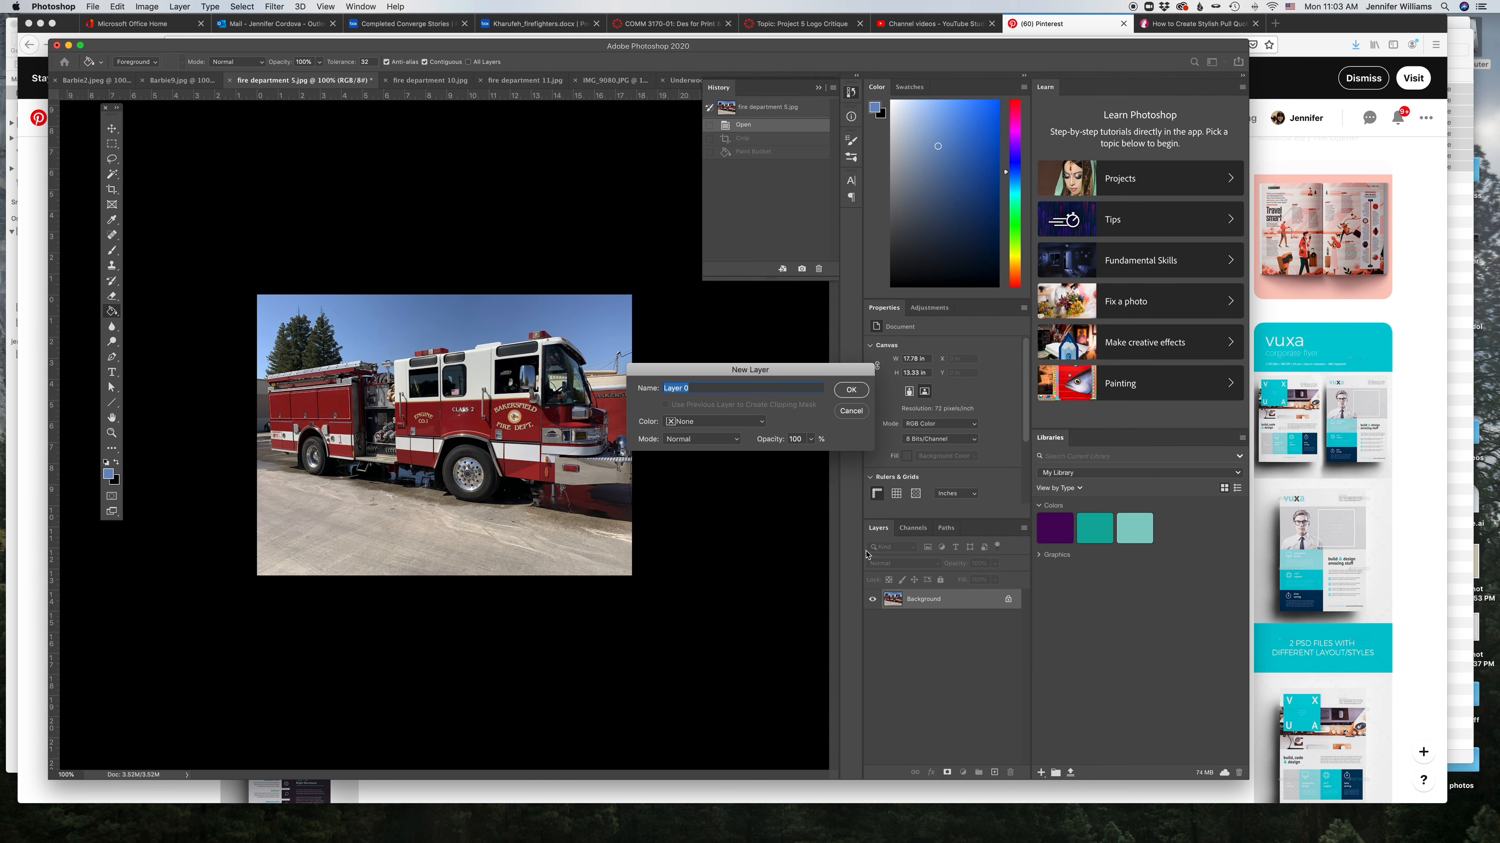
left_click(850, 389)
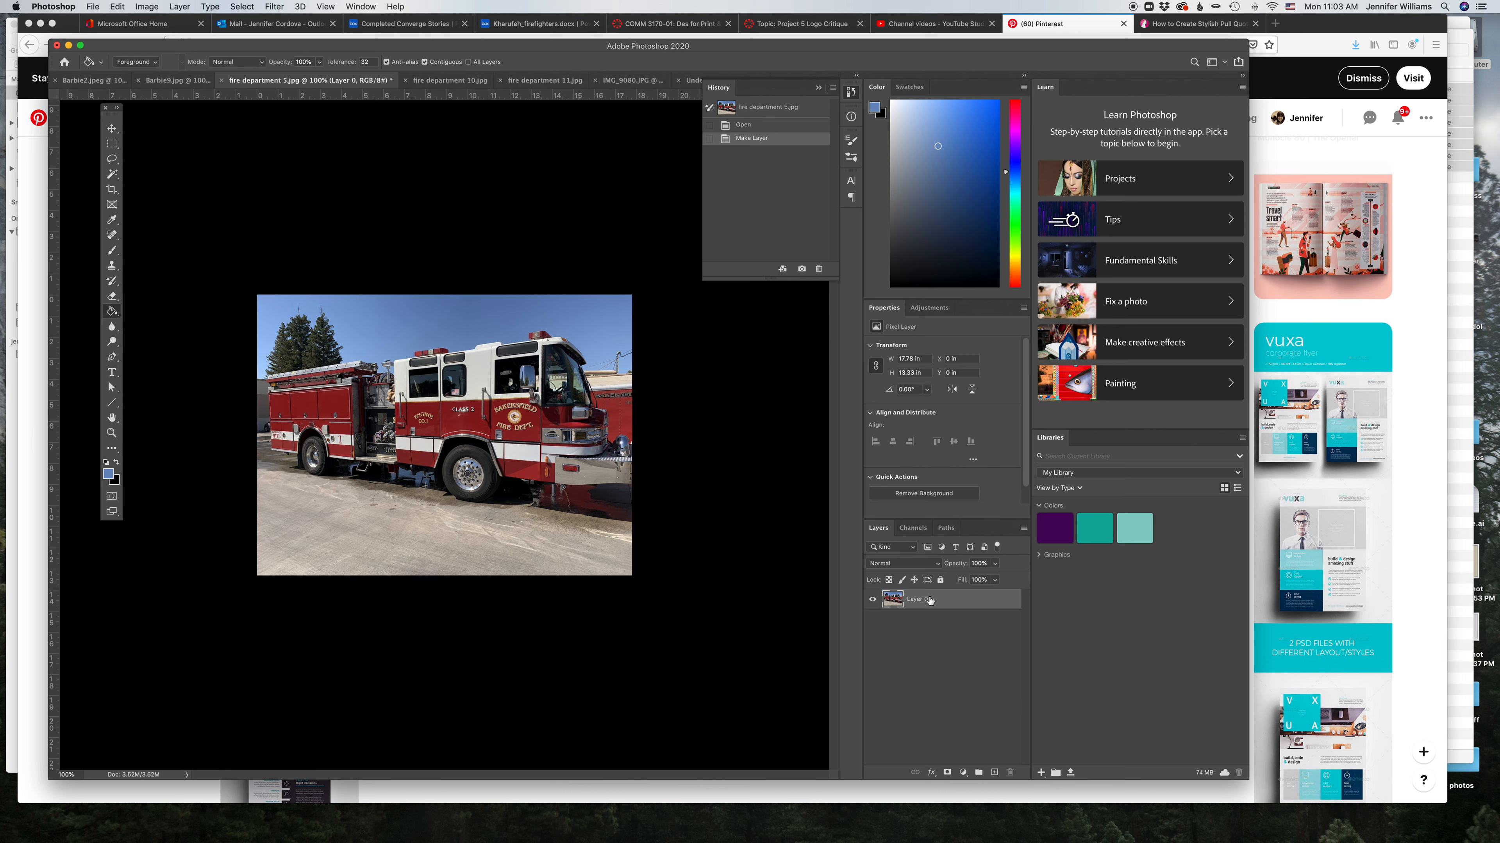
left_click(112, 189)
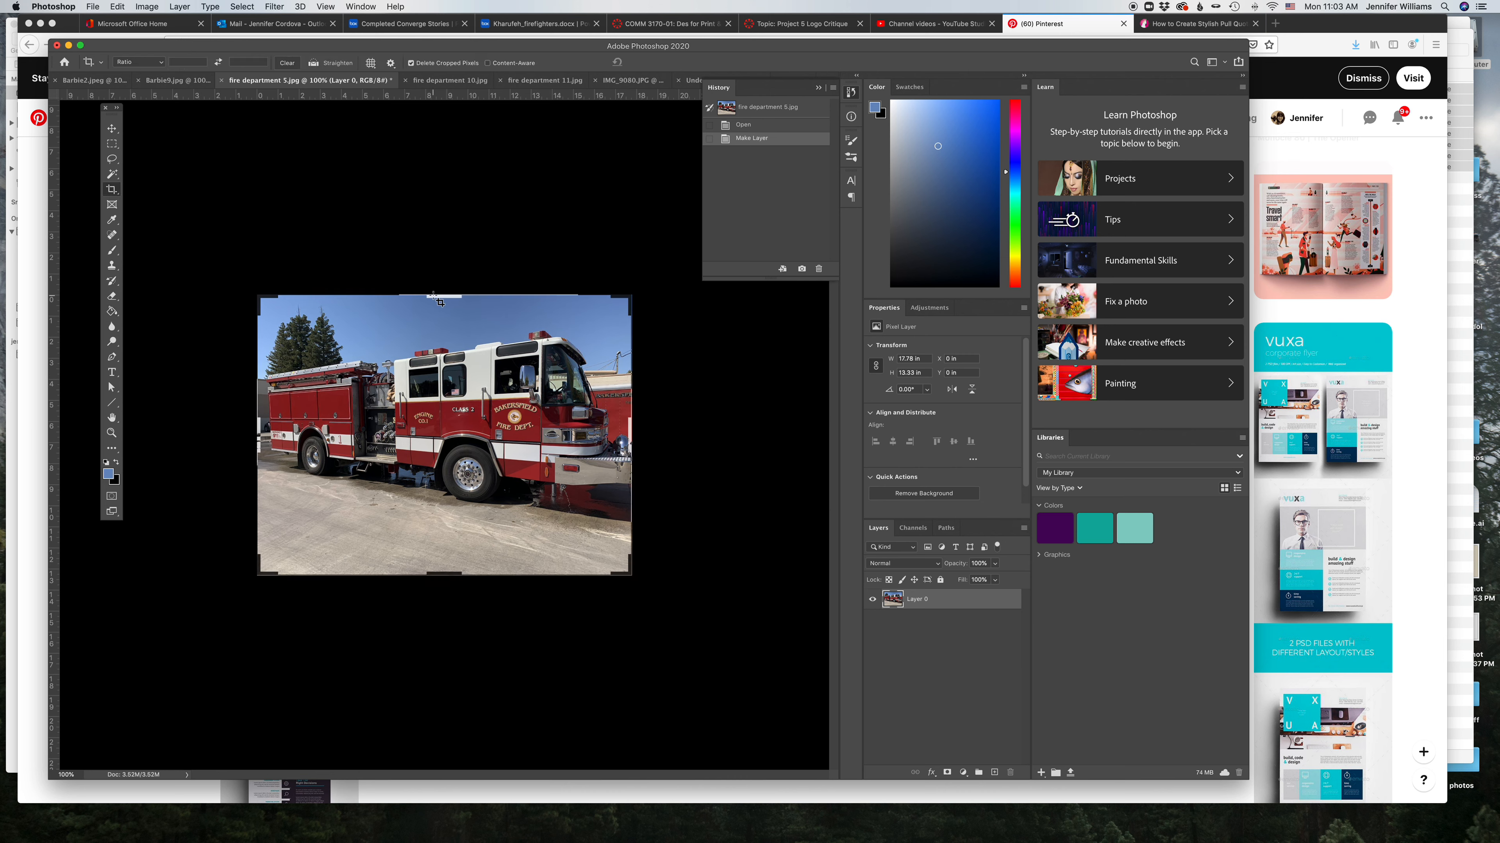
left_click_drag(439, 301, 424, 172)
key("Return")
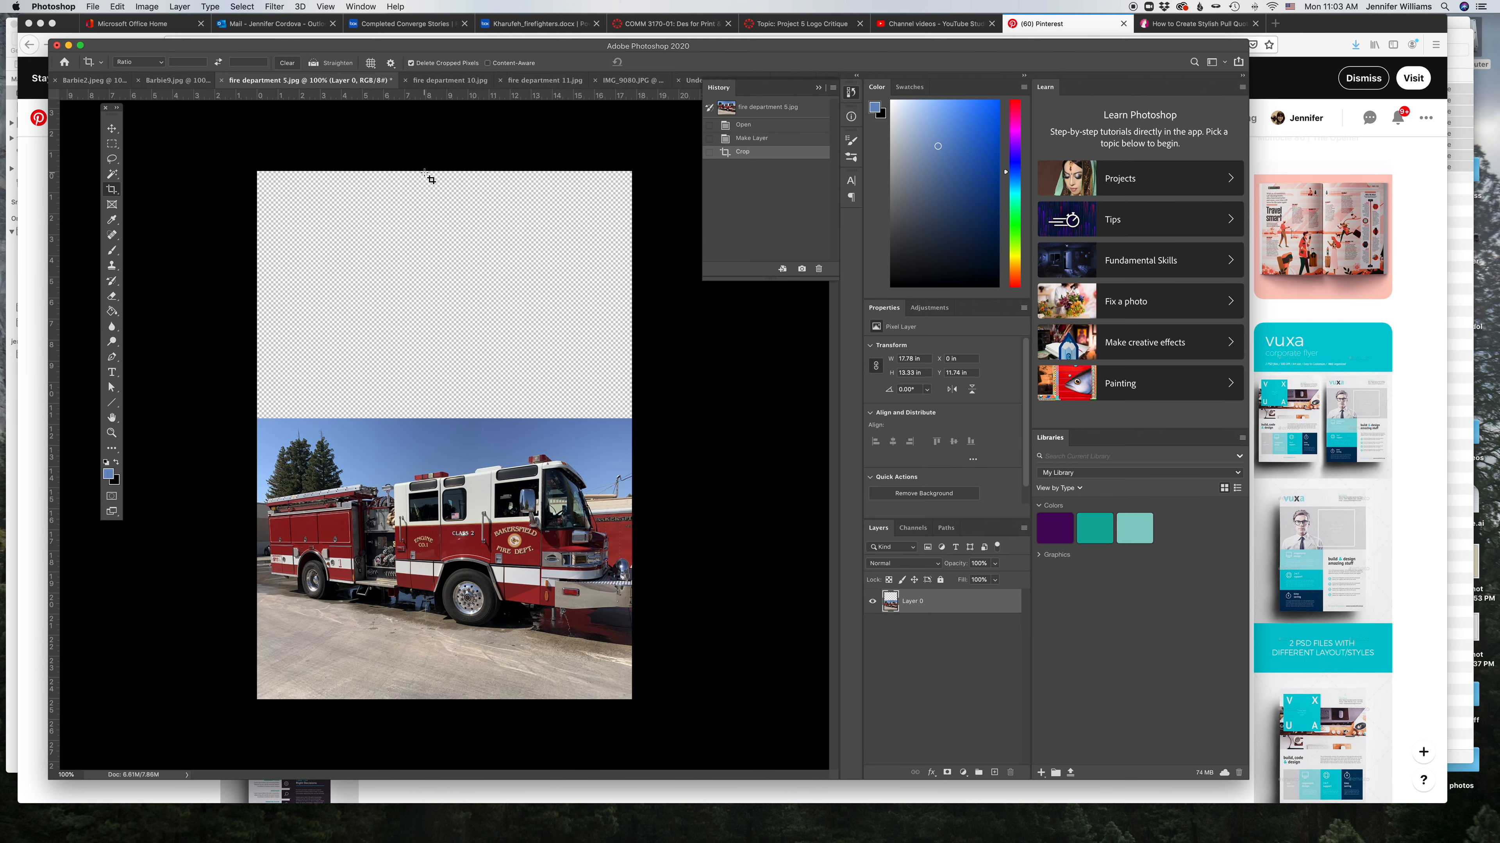
left_click(111, 221)
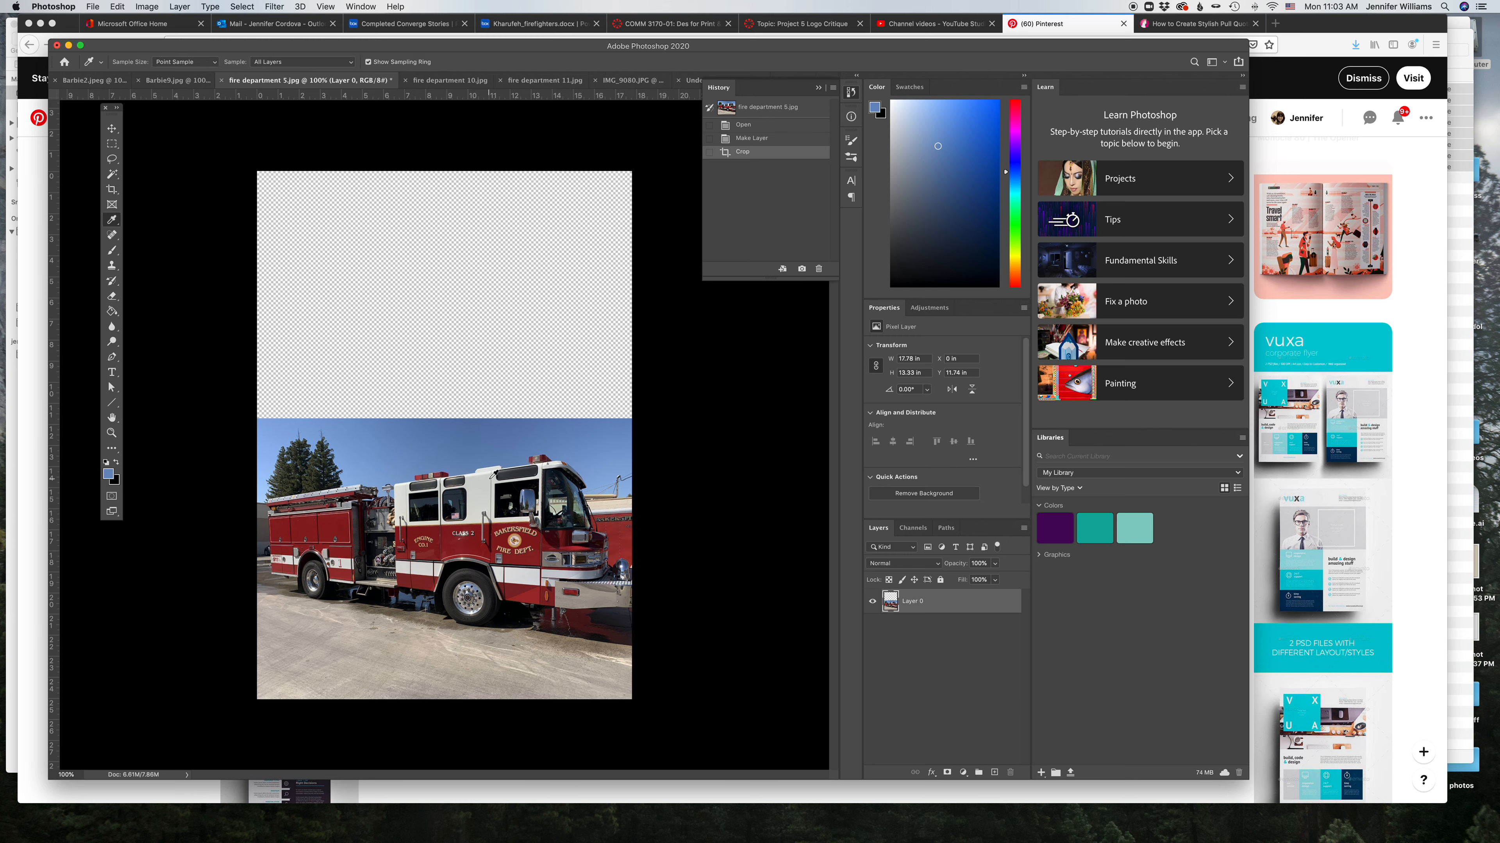
left_click(473, 430)
left_click(111, 311)
left_click(383, 314)
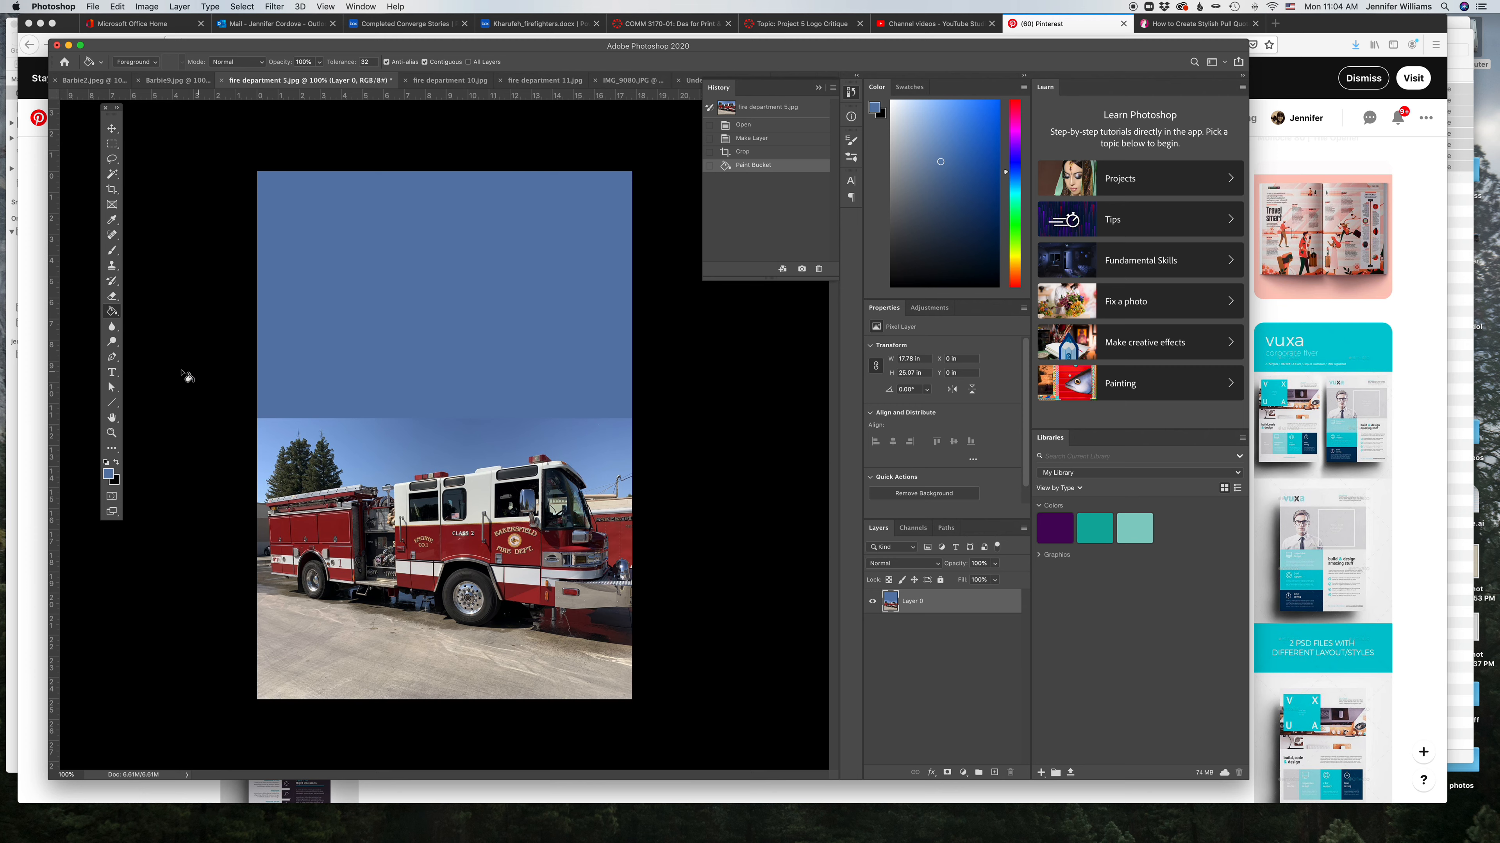
left_click(742, 152)
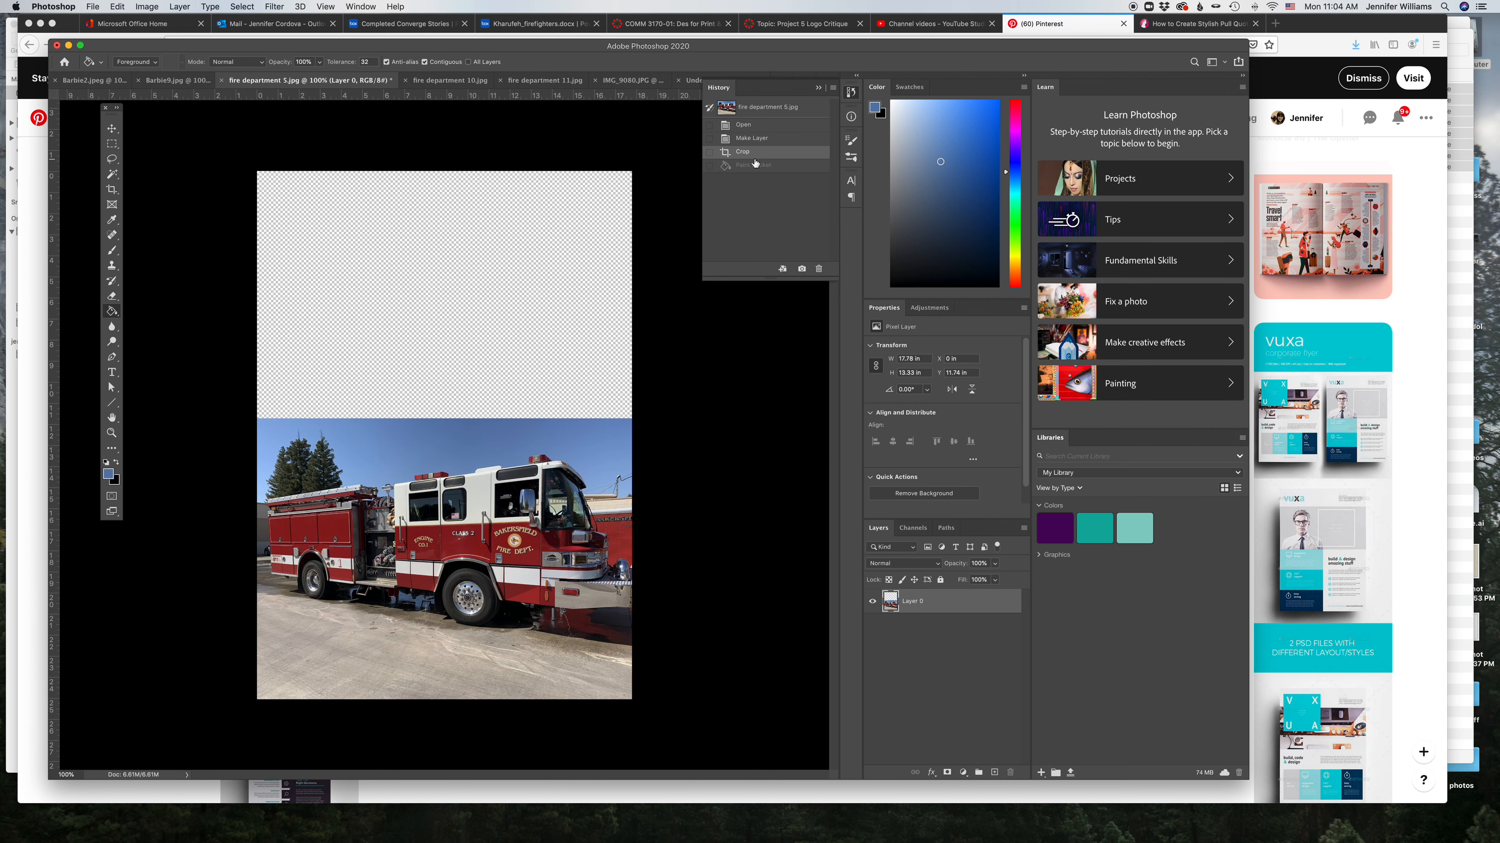
Step: Select the empty transparent area above the photo and fill it with Content-Aware Fill, then deselect
left_click(112, 174)
left_click(322, 221)
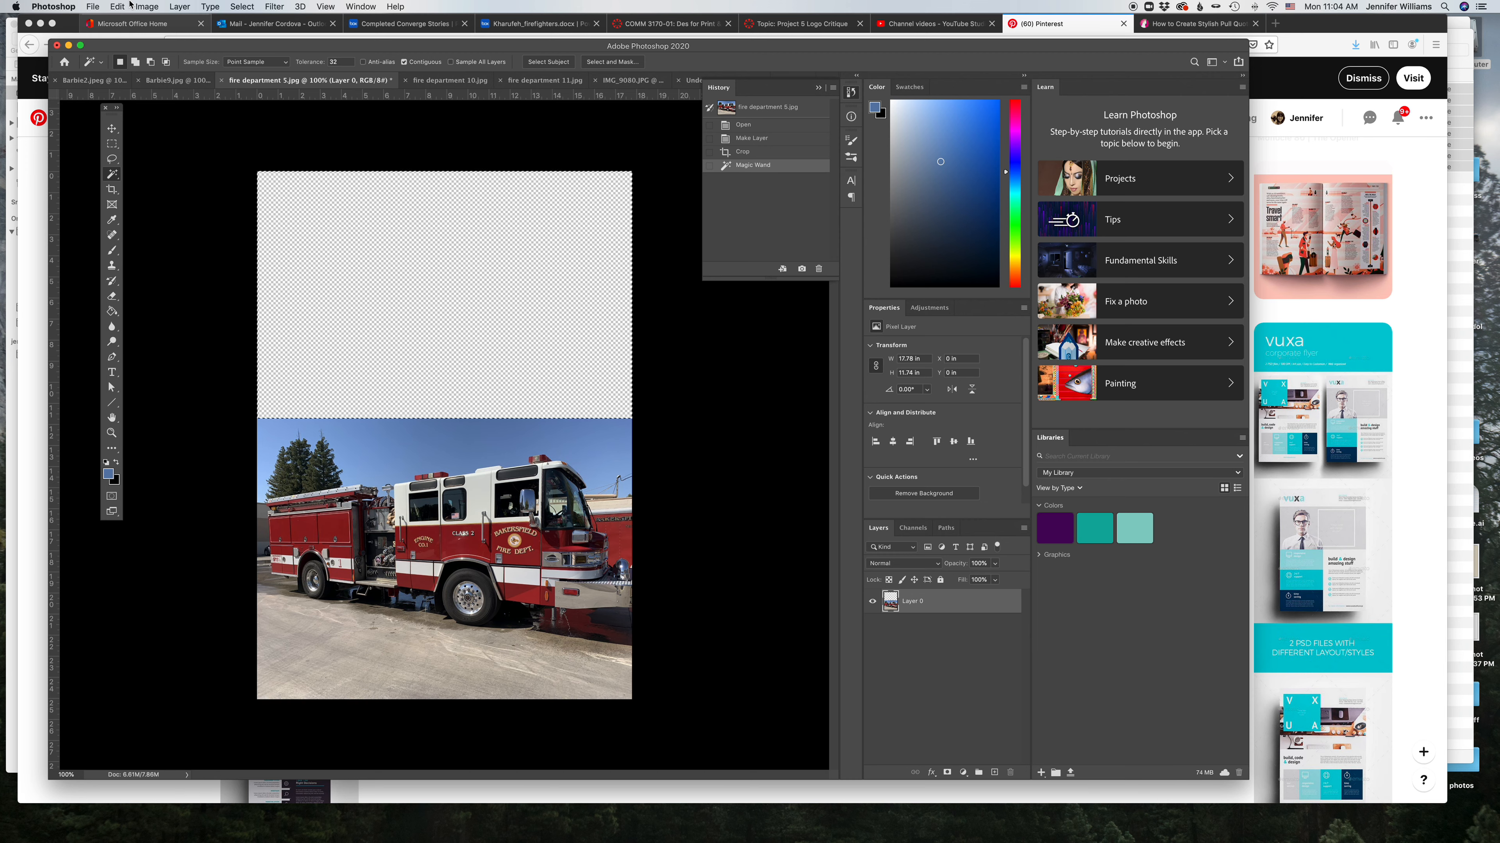
left_click(118, 7)
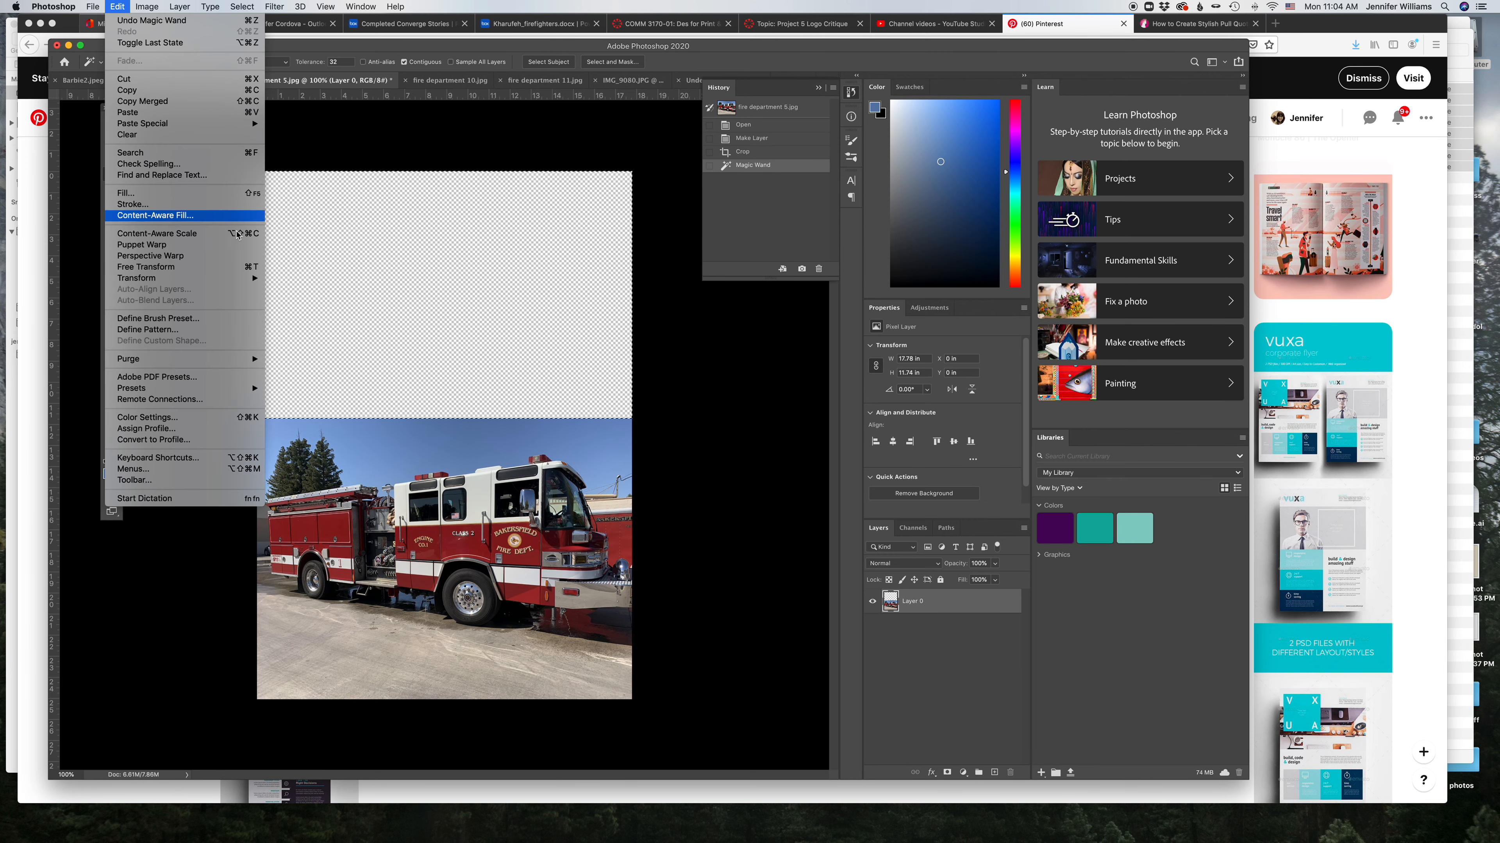
left_click(147, 215)
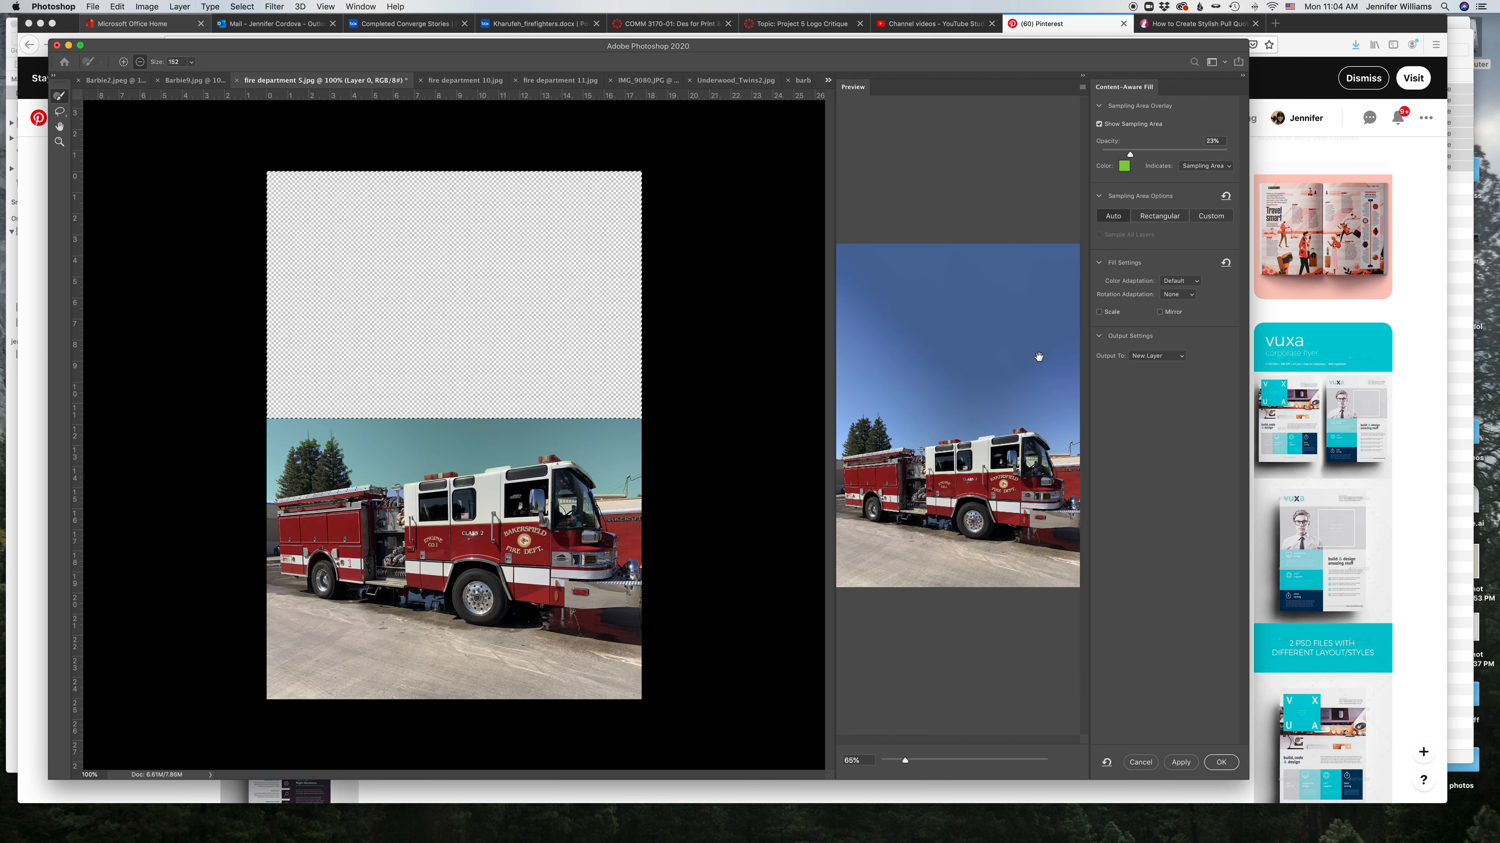
left_click(1220, 762)
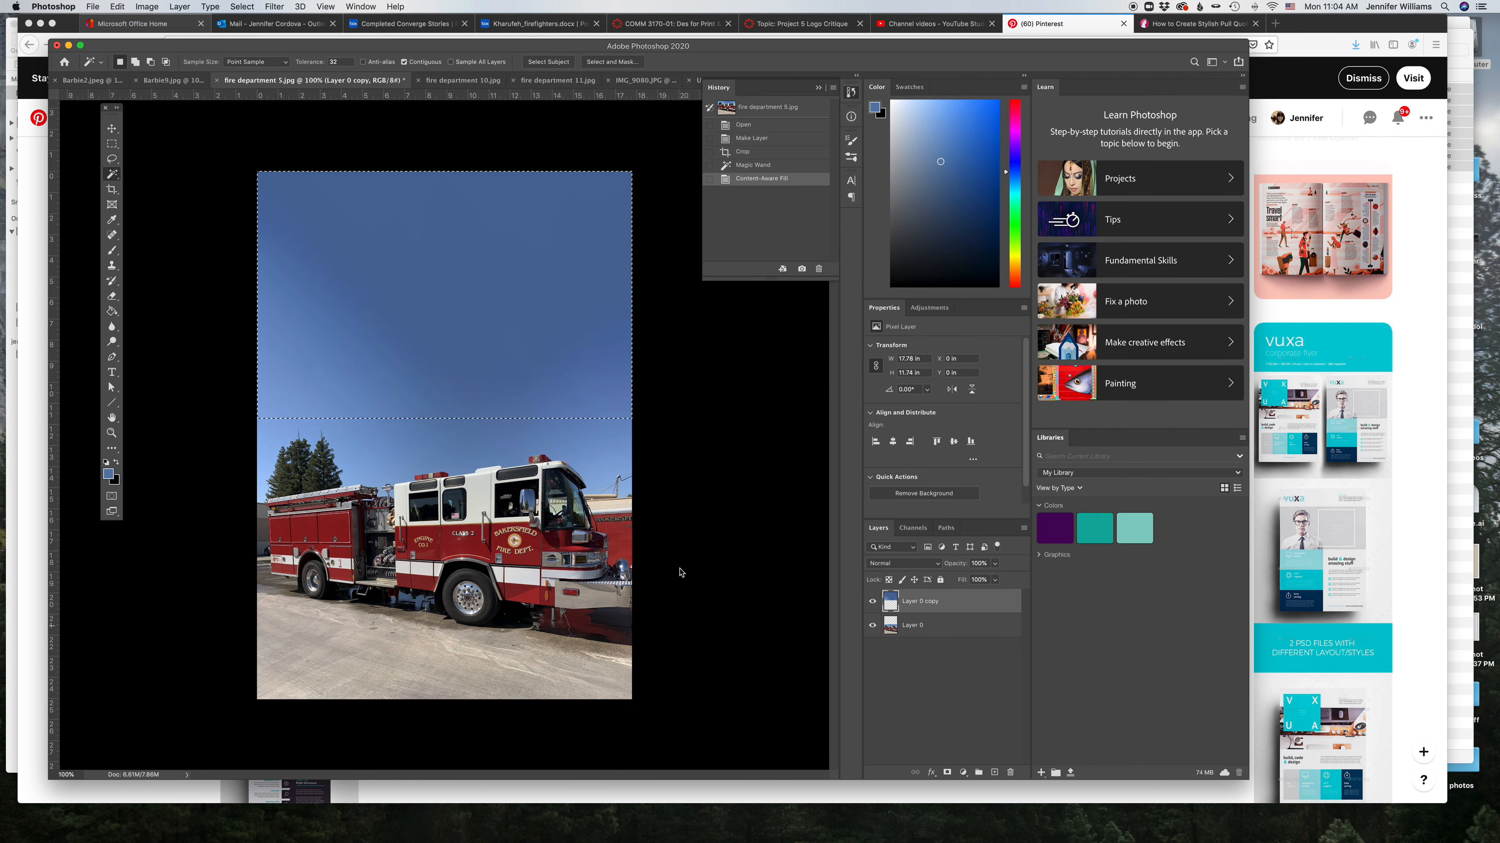
key("super+d")
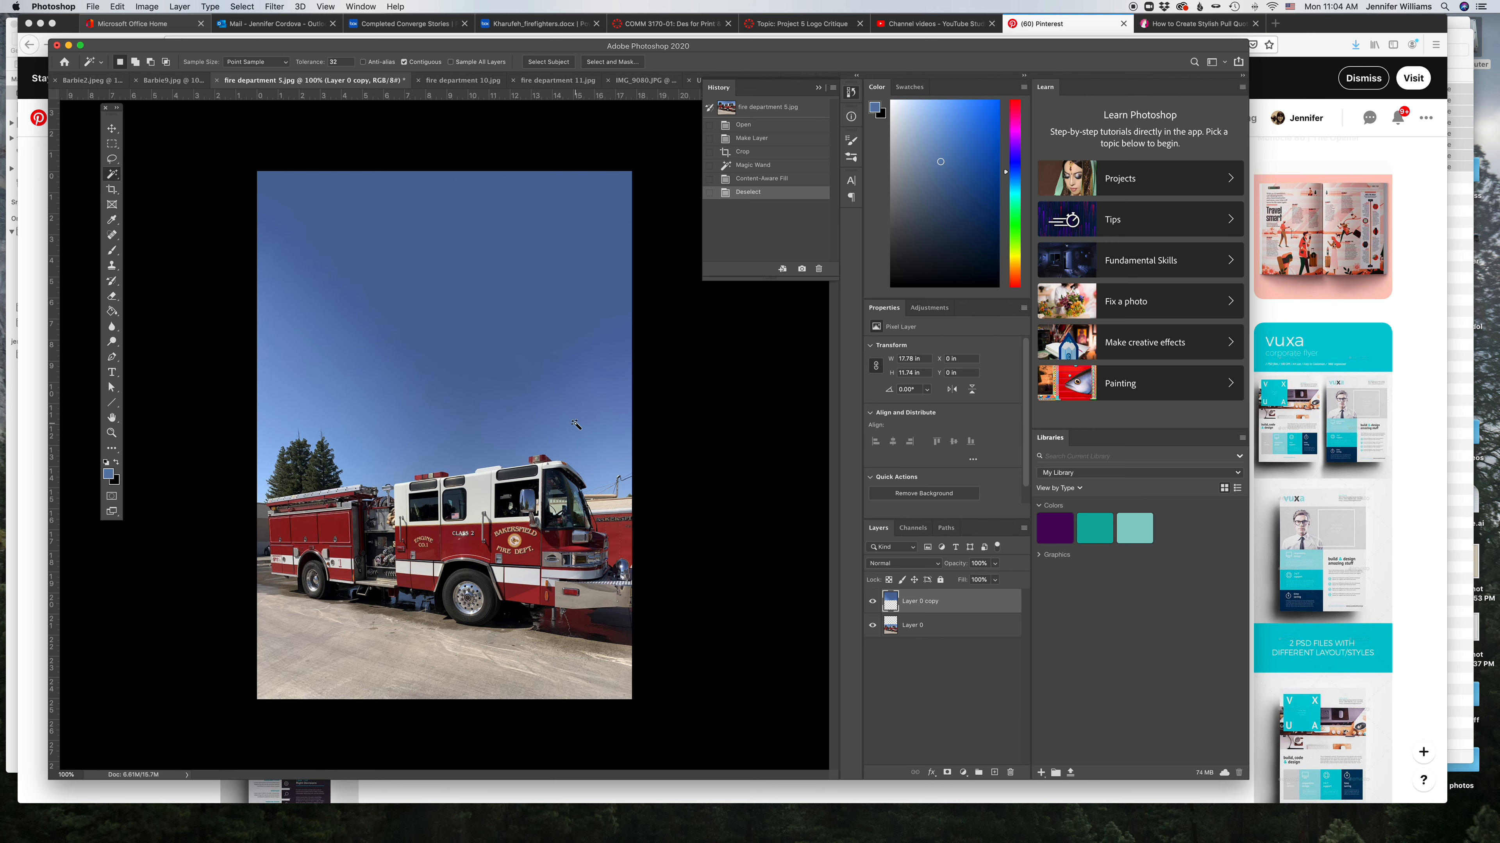
Step: Save the edited photo on the computer as a JPEG named "fire department 5-edit"
left_click(92, 7)
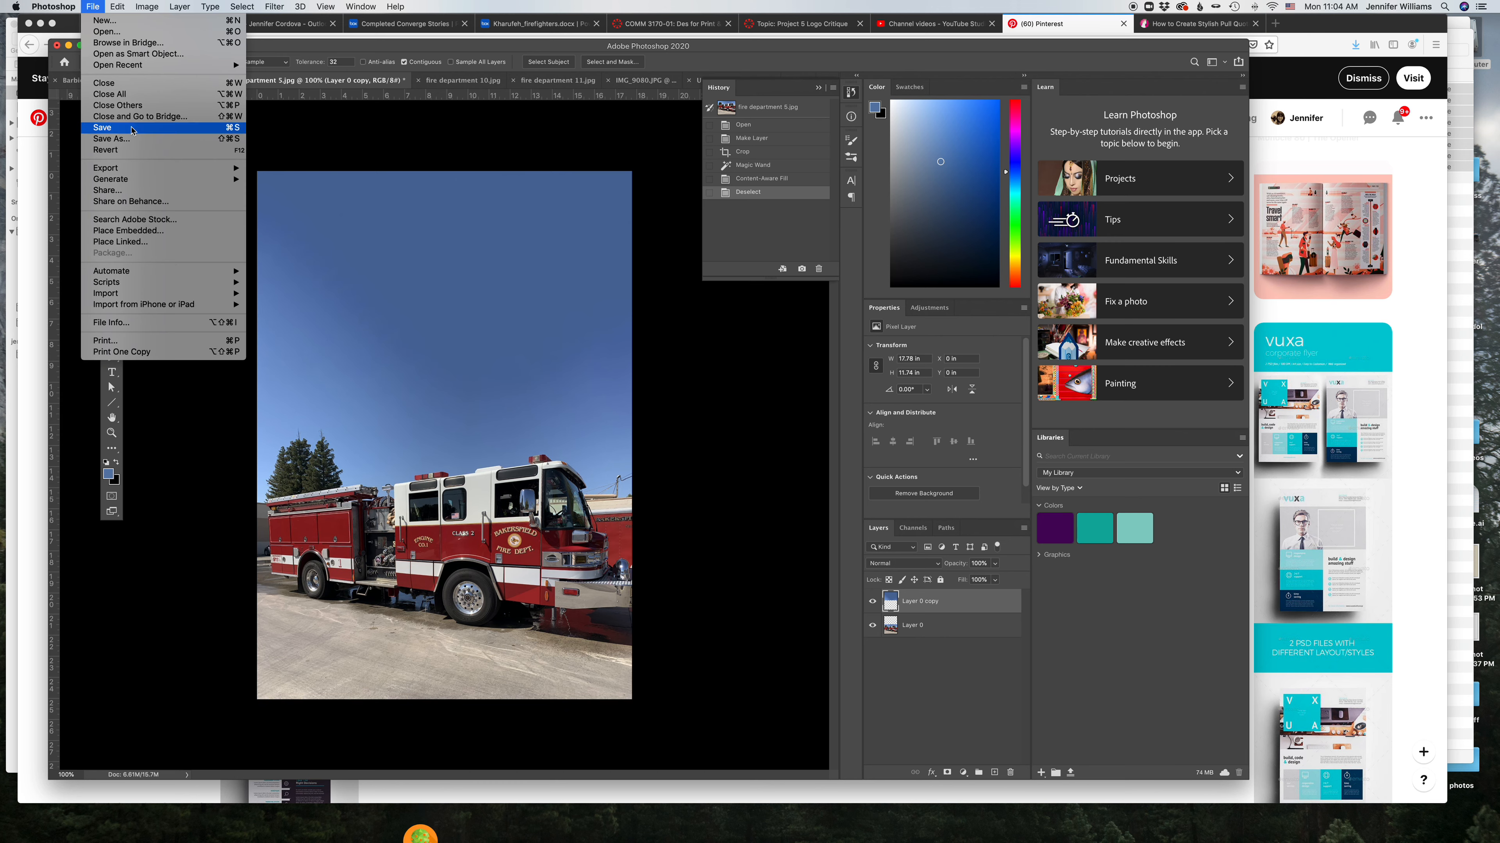
key("Return")
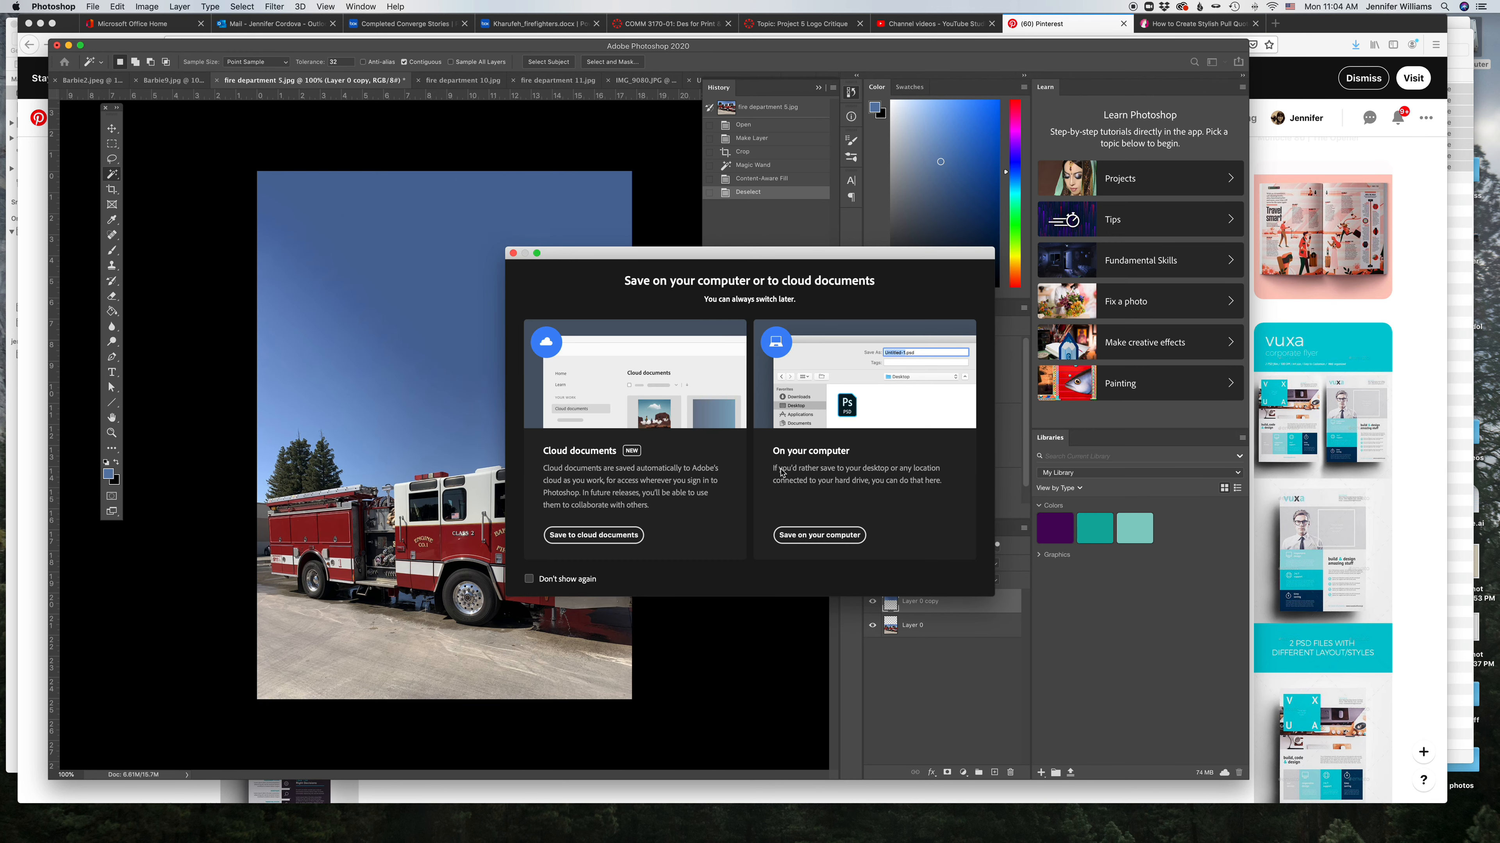
left_click(817, 535)
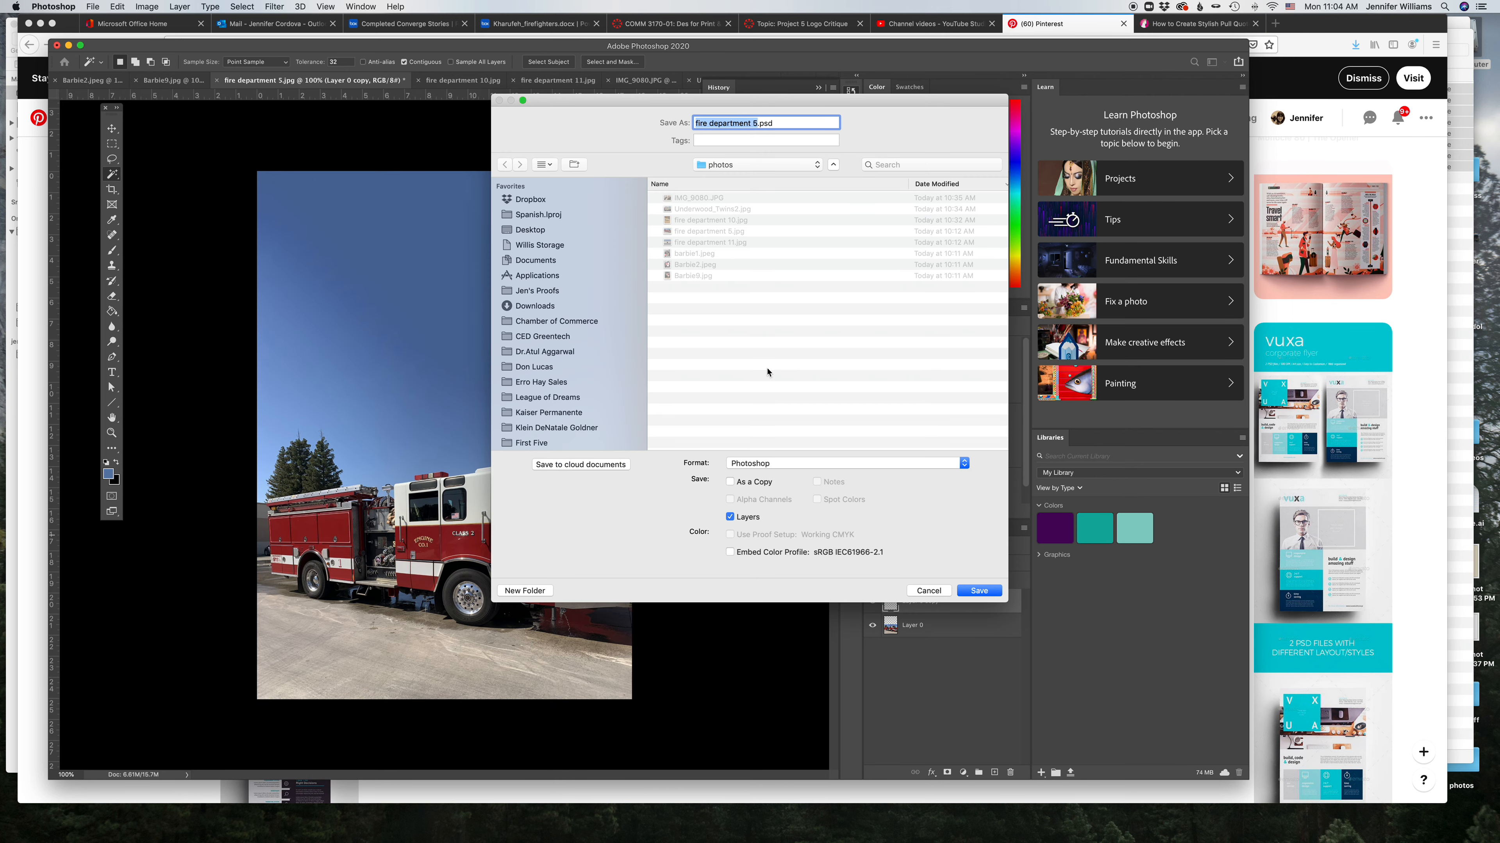
key("Right")
type("-ed")
left_click(775, 464)
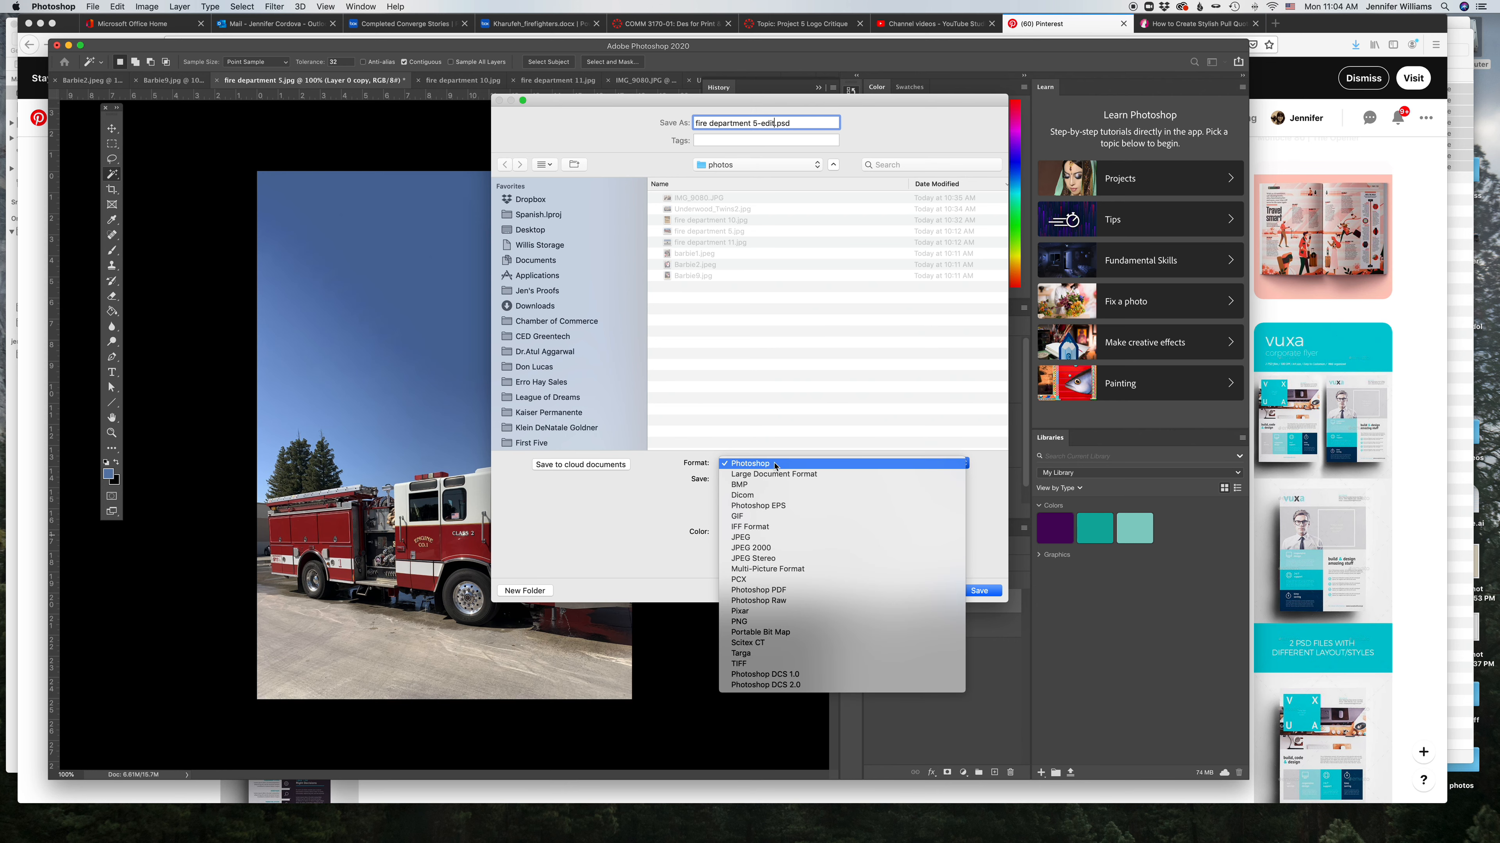
left_click(775, 538)
left_click(981, 591)
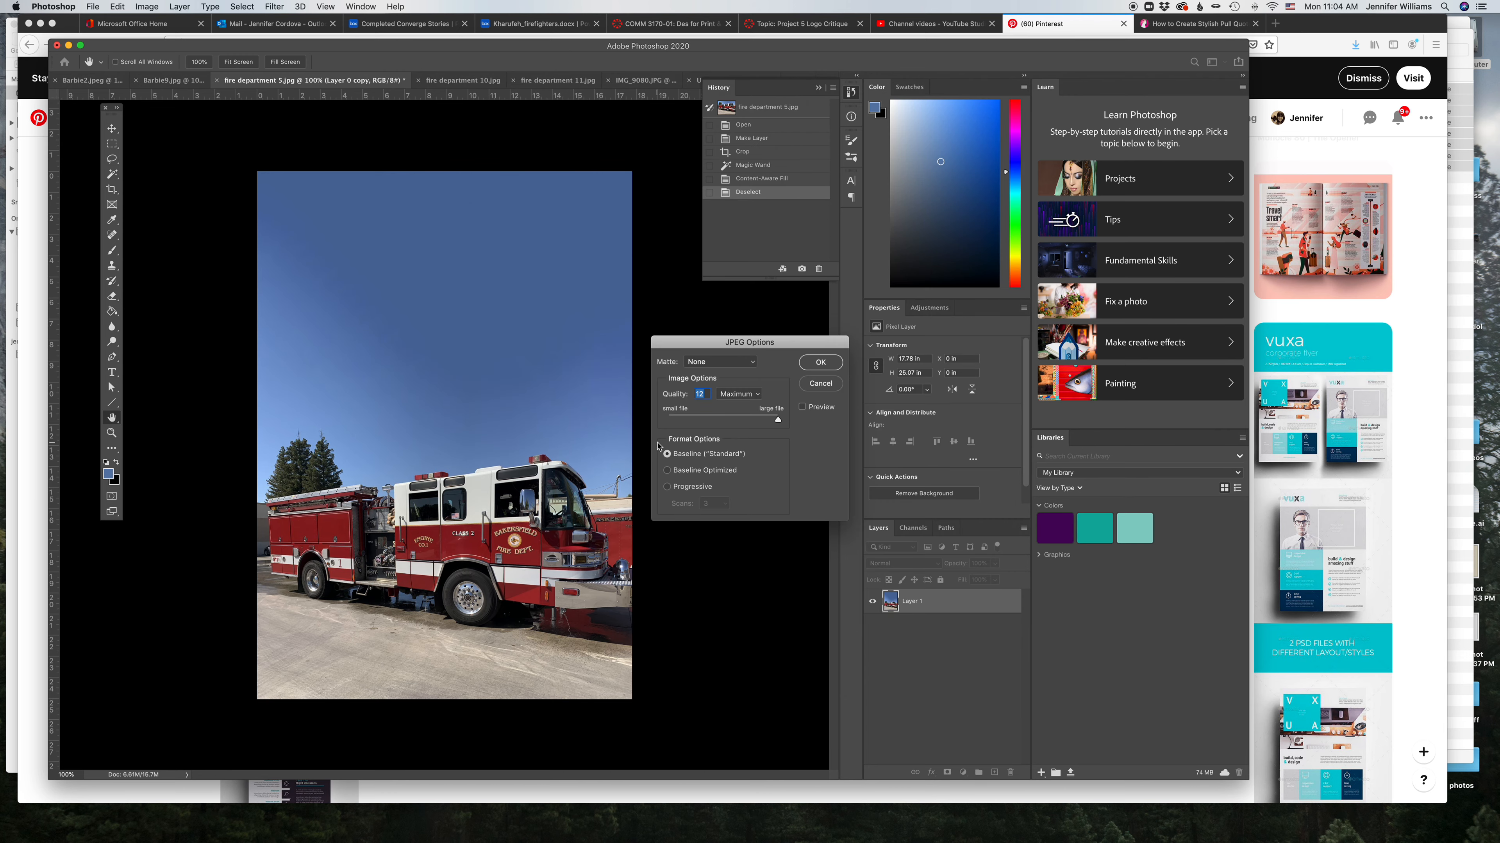
left_click(821, 363)
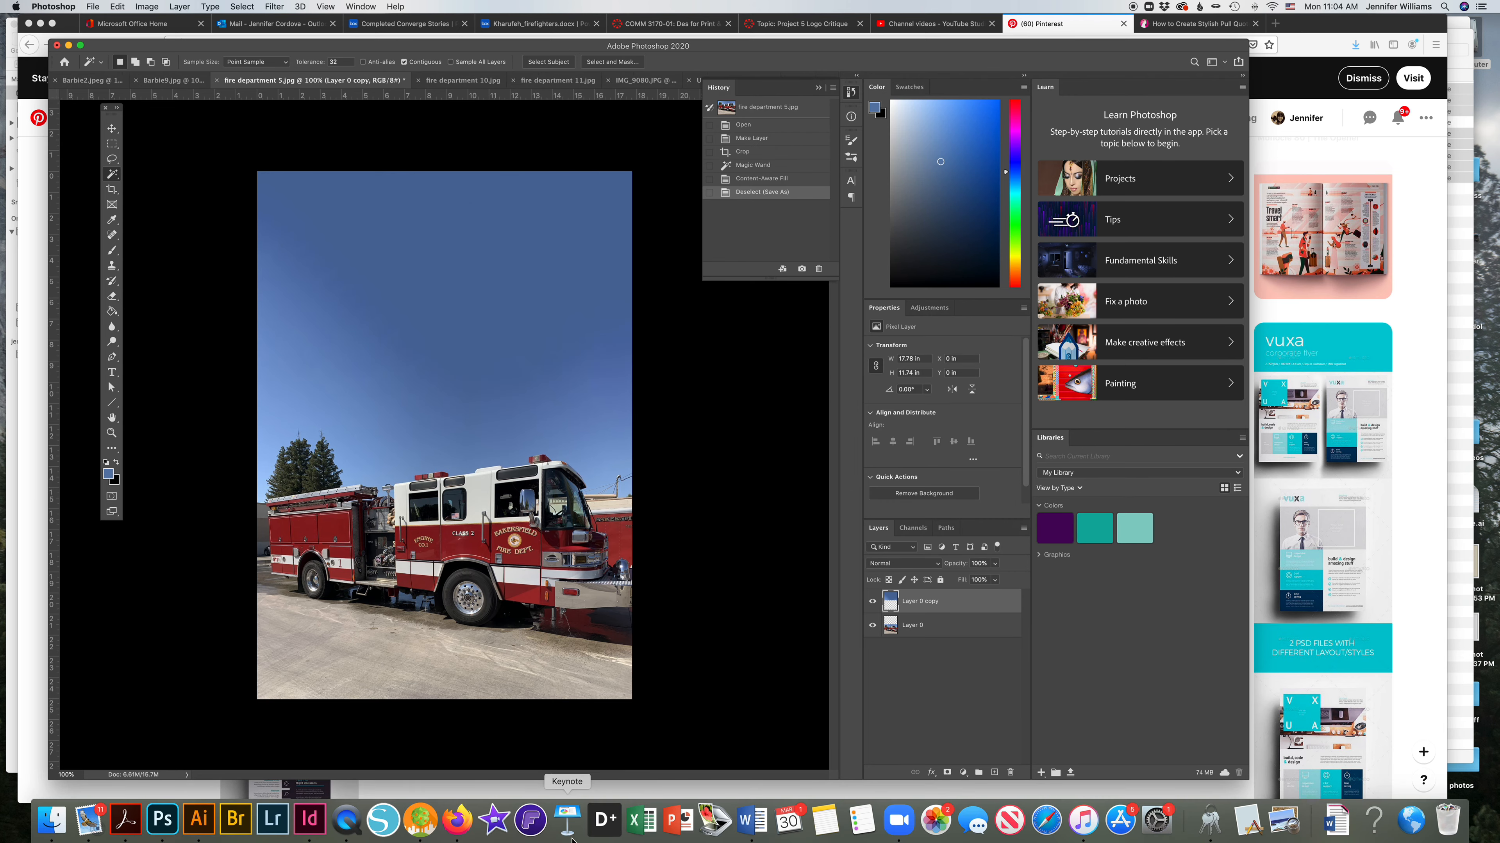
Step: Switch to InDesign and delete the story's text frames on the left page of the spread
left_click(310, 819)
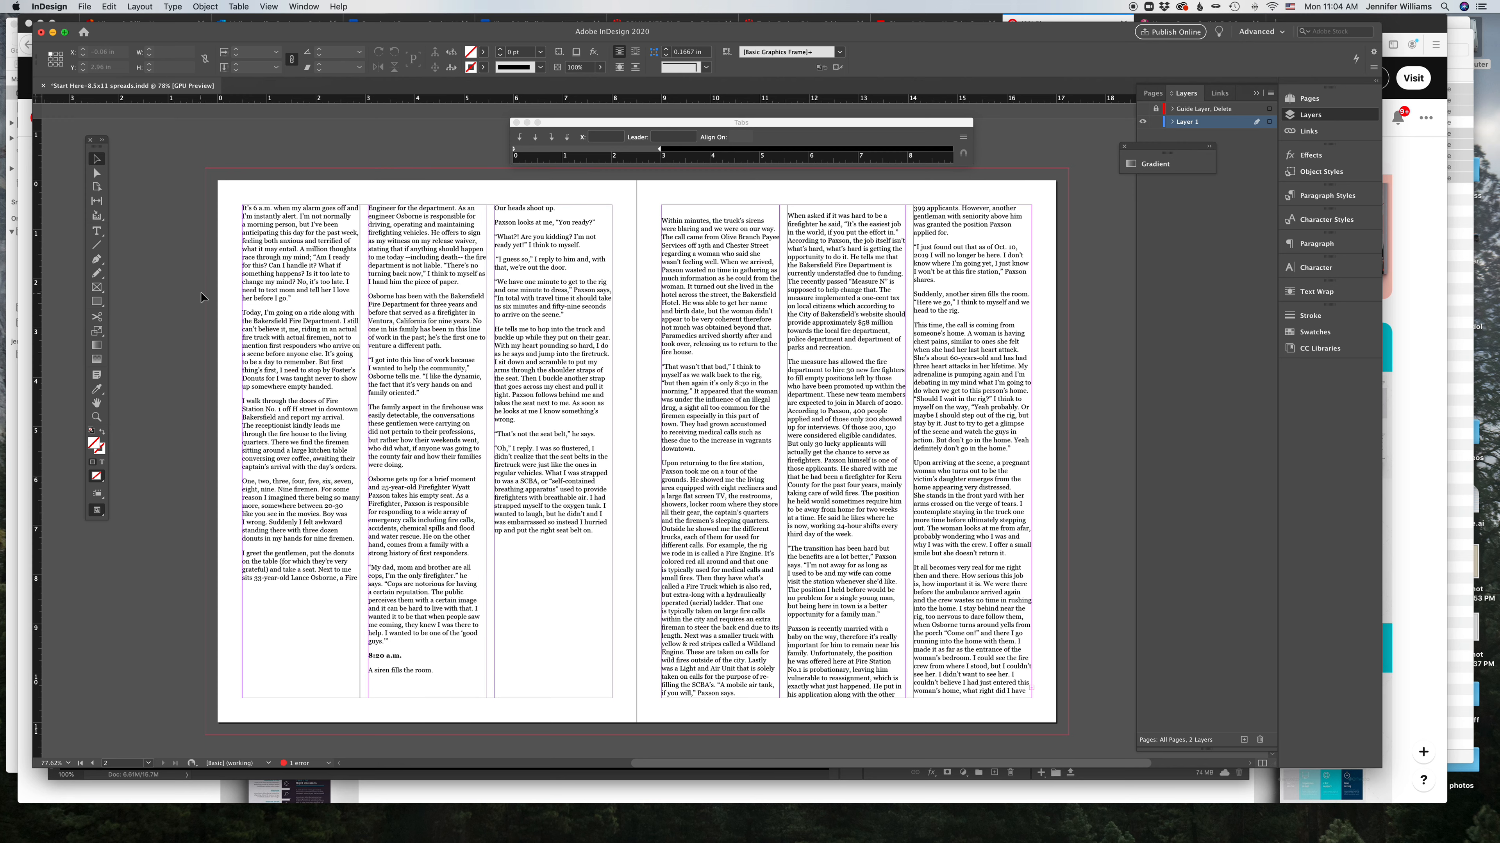
left_click_drag(224, 264, 556, 331)
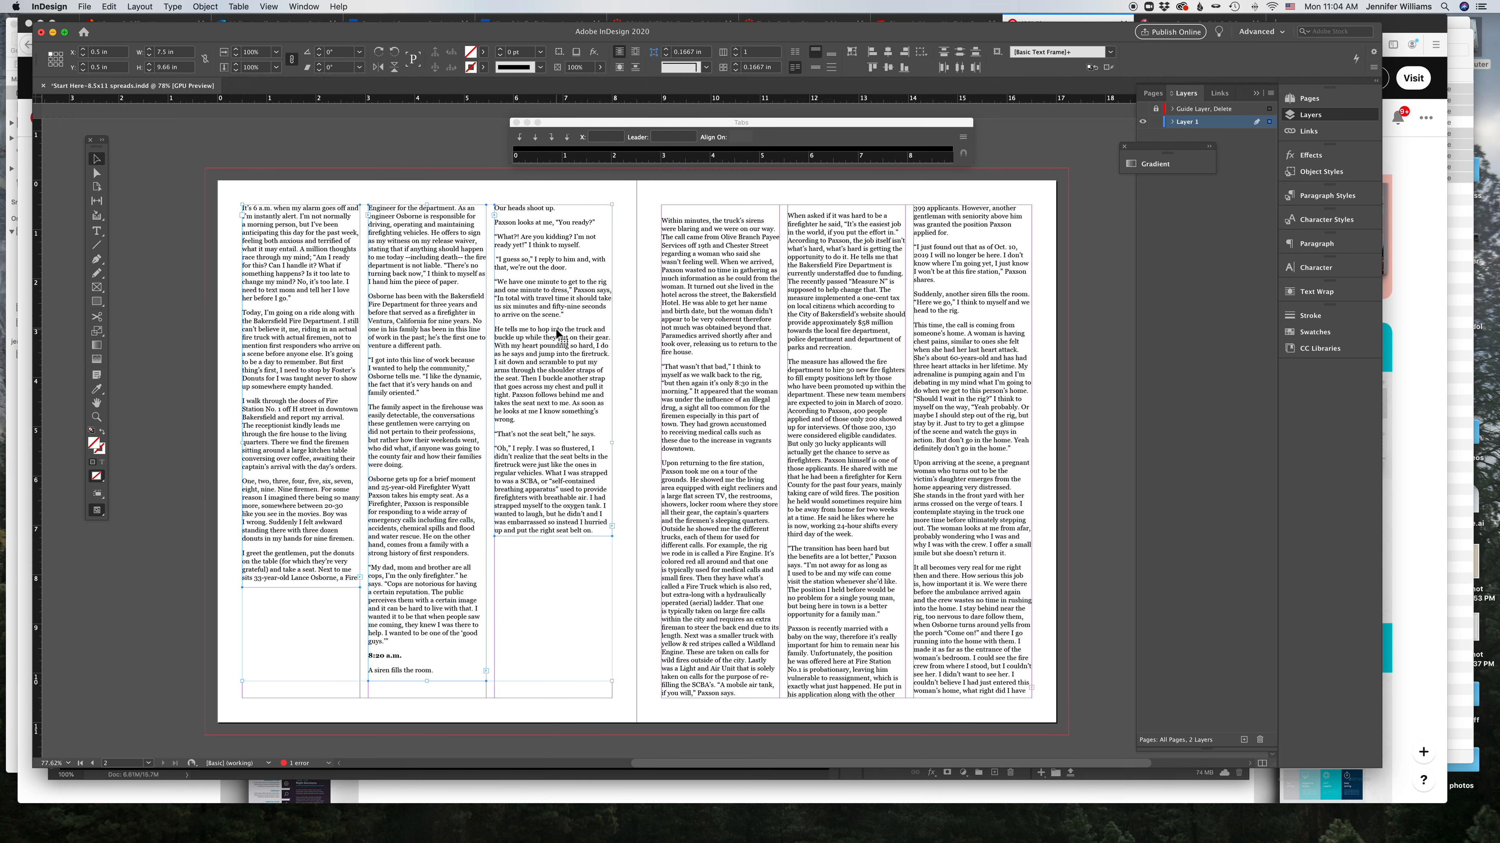
key("Delete")
Step: Place fire department 5-edit.jpg from the photos folder onto the left page
left_click(1459, 39)
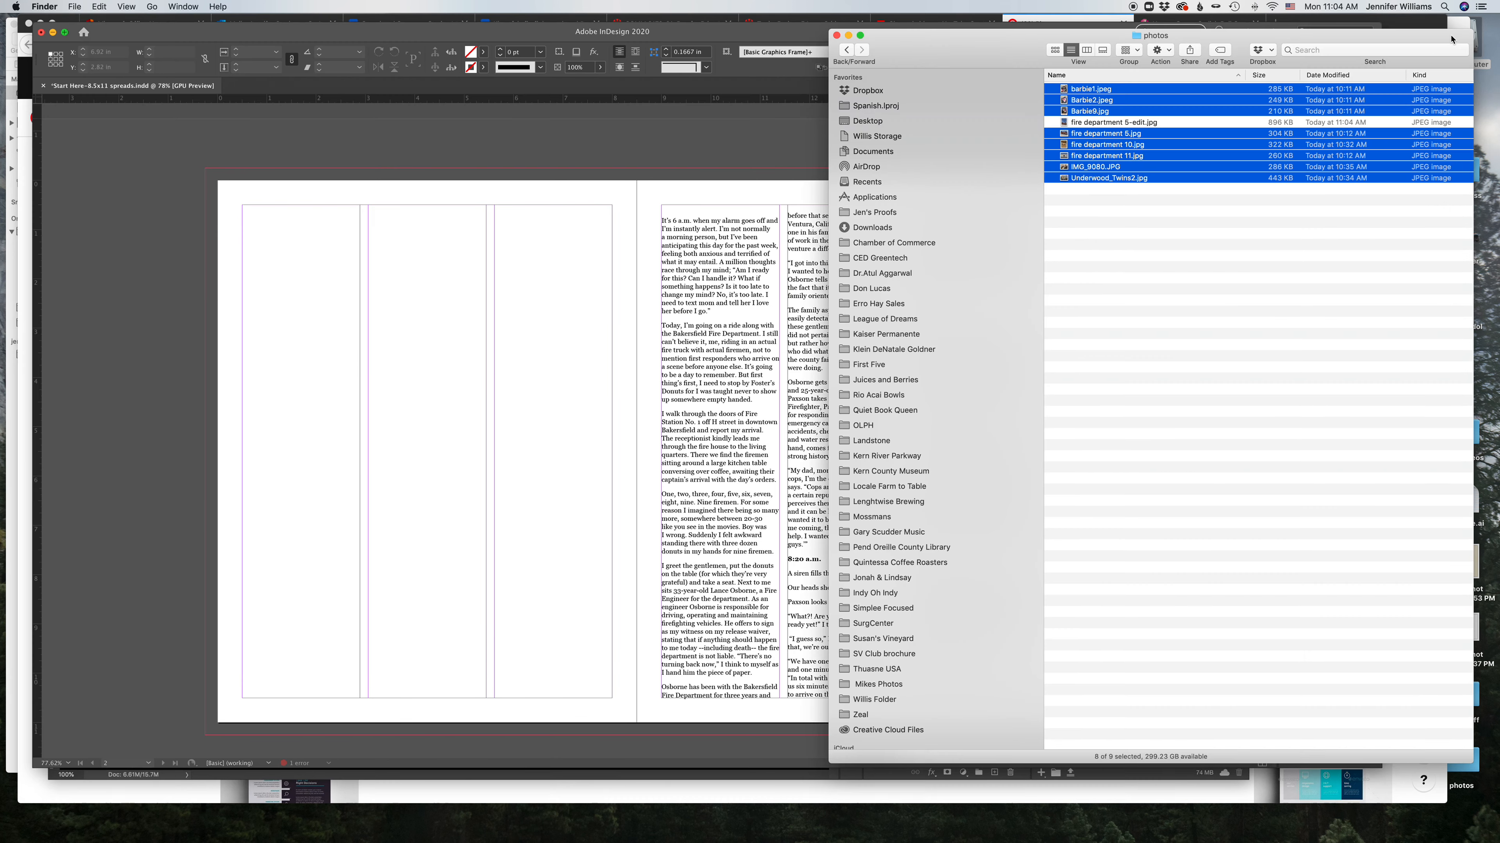
left_click(1178, 224)
left_click_drag(1151, 123, 786, 743)
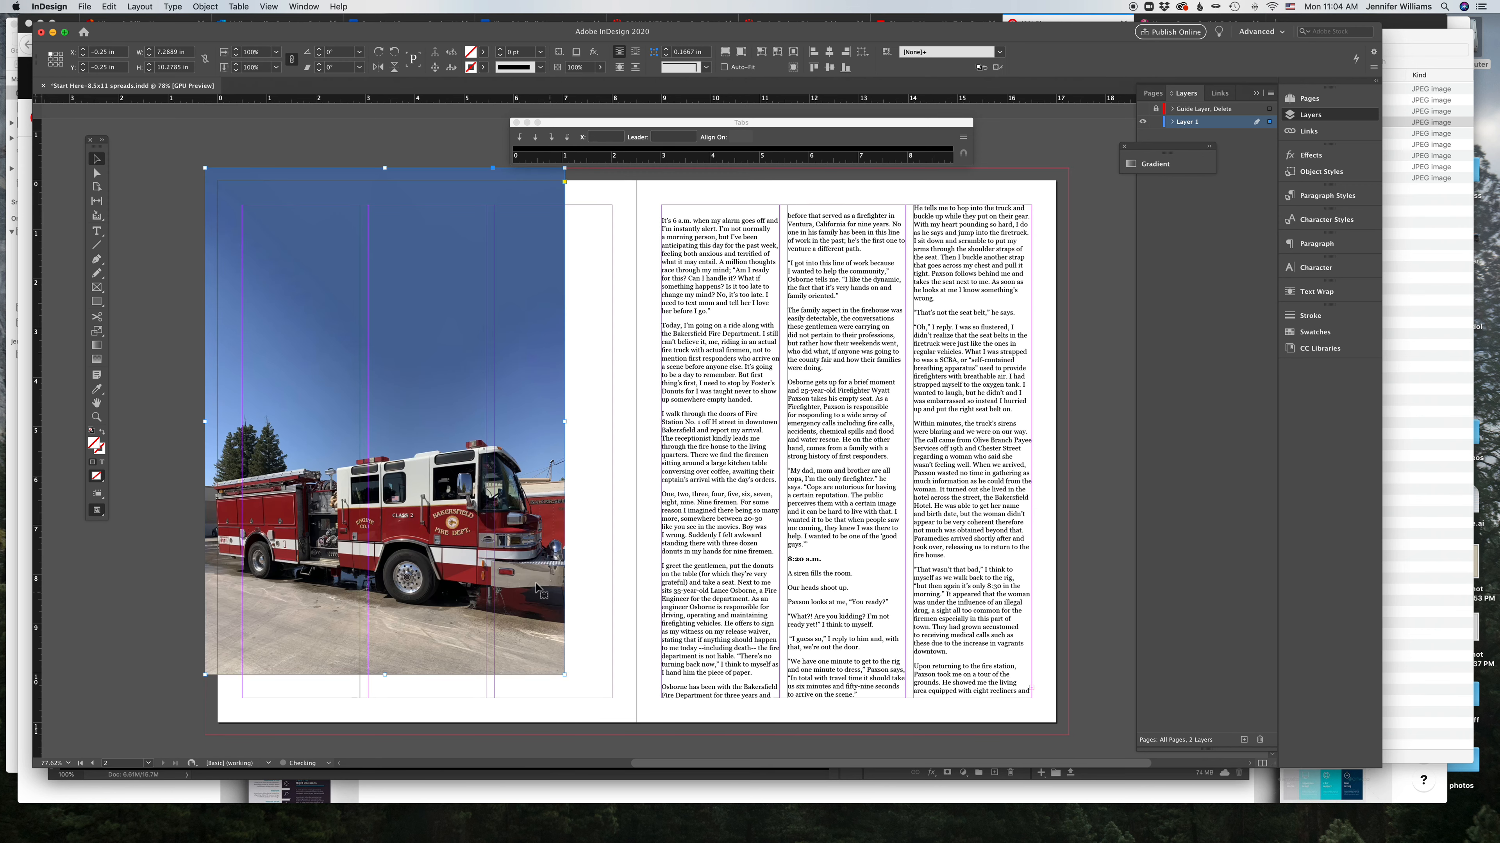
Step: Resize and reposition the fire truck photo so it covers the entire left page out to the bleed
left_click(97, 332)
left_click(142, 370)
left_click_drag(364, 380, 369, 409)
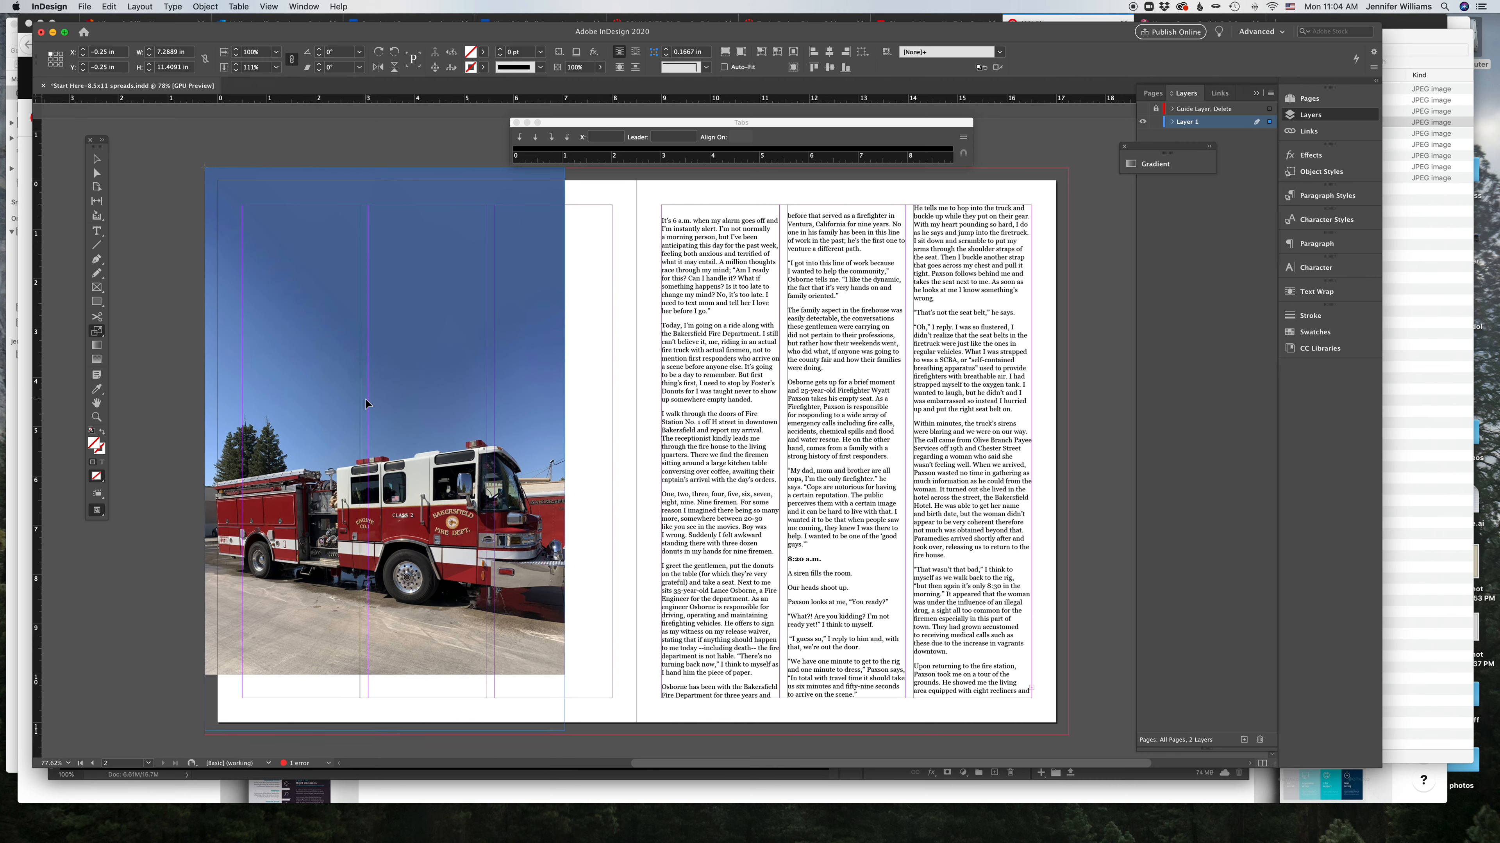
left_click(205, 736)
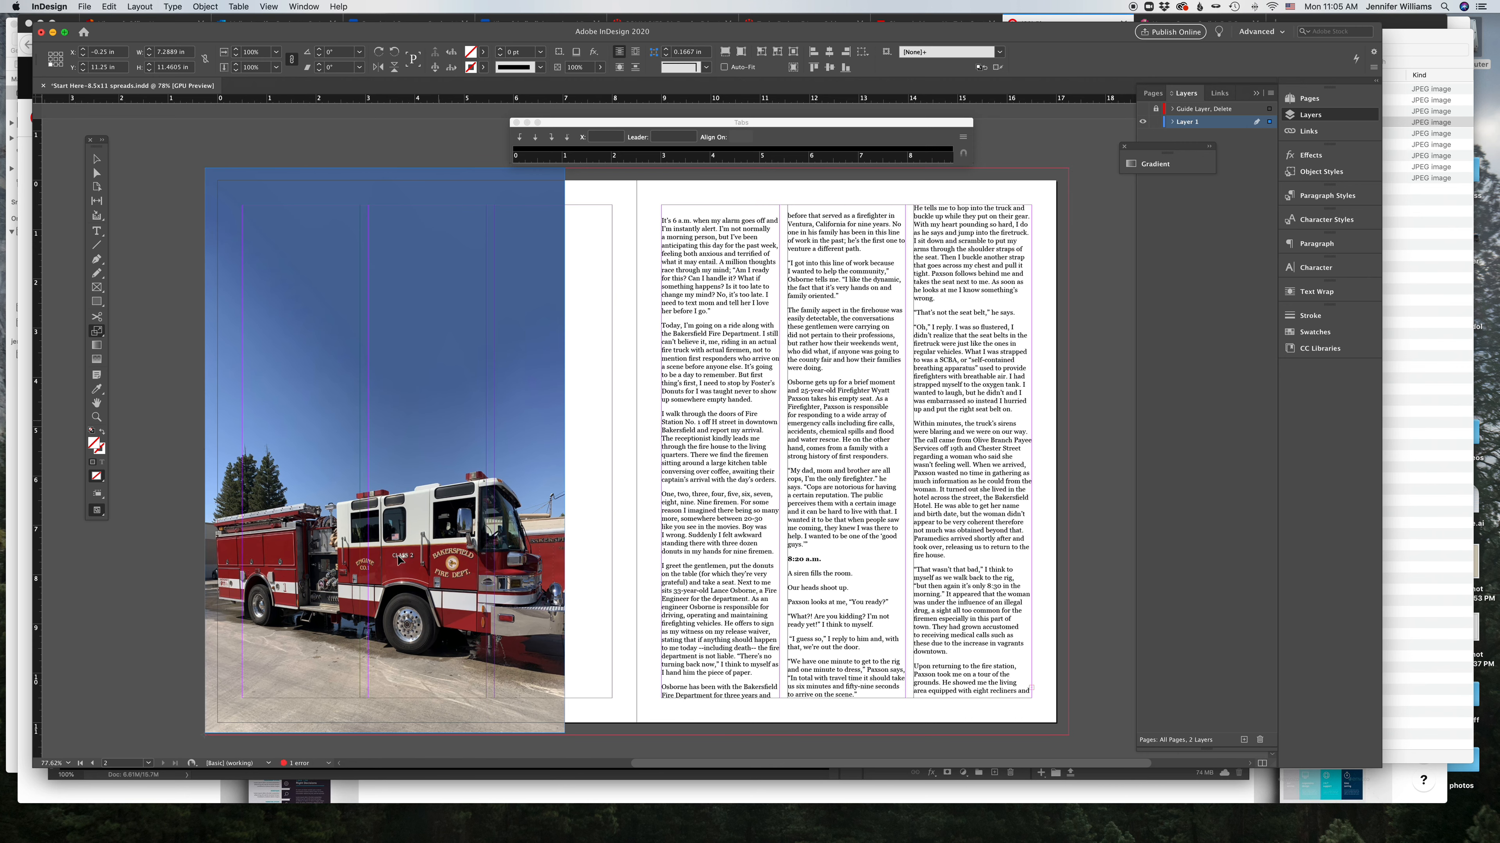
left_click_drag(529, 284, 570, 284)
key("super+z")
left_click_drag(513, 318, 577, 272)
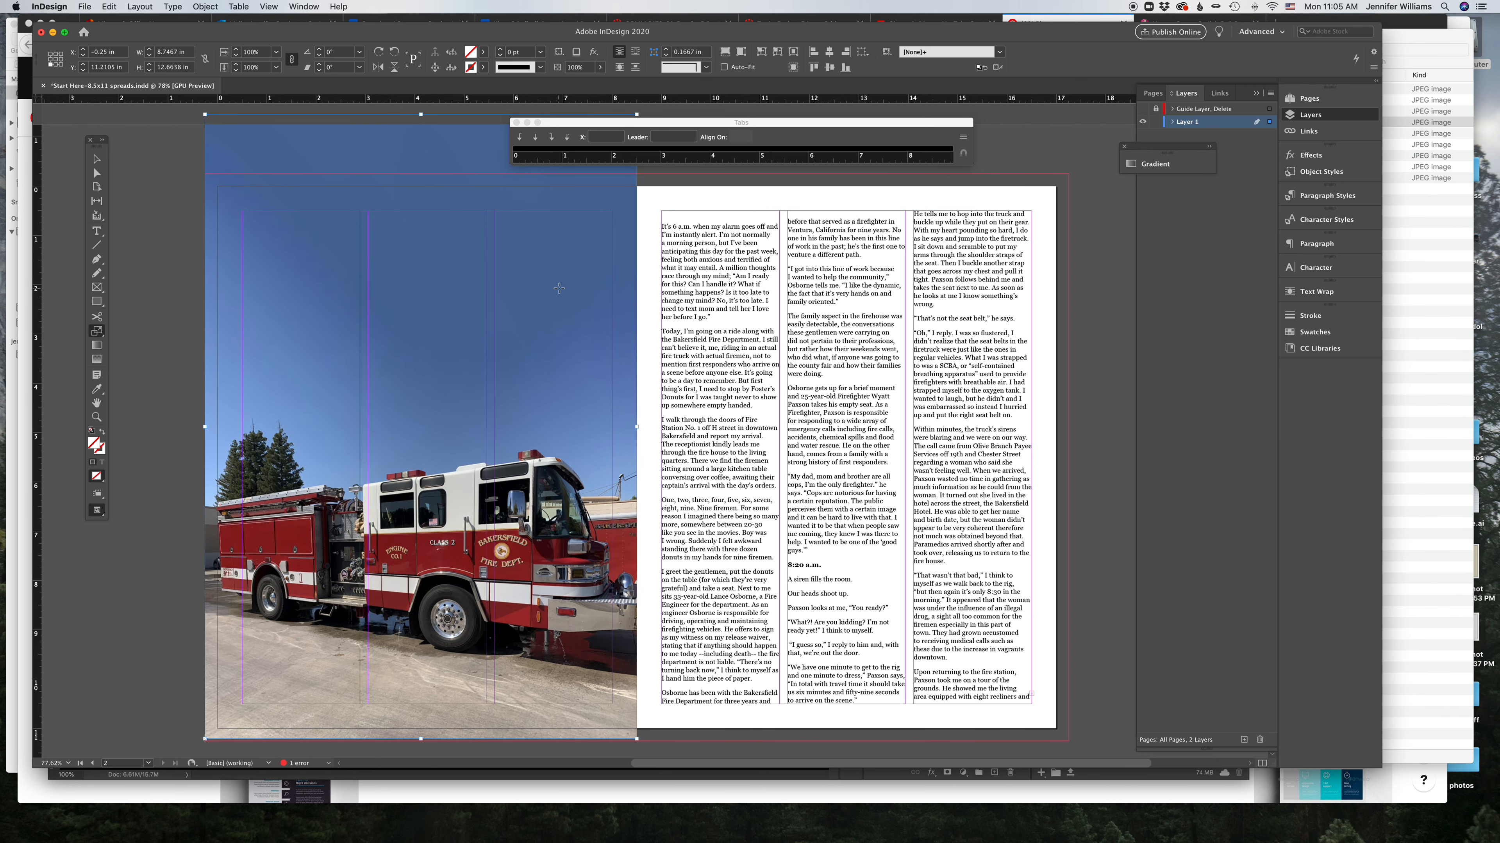
left_click_drag(420, 114, 421, 174)
left_click(146, 225)
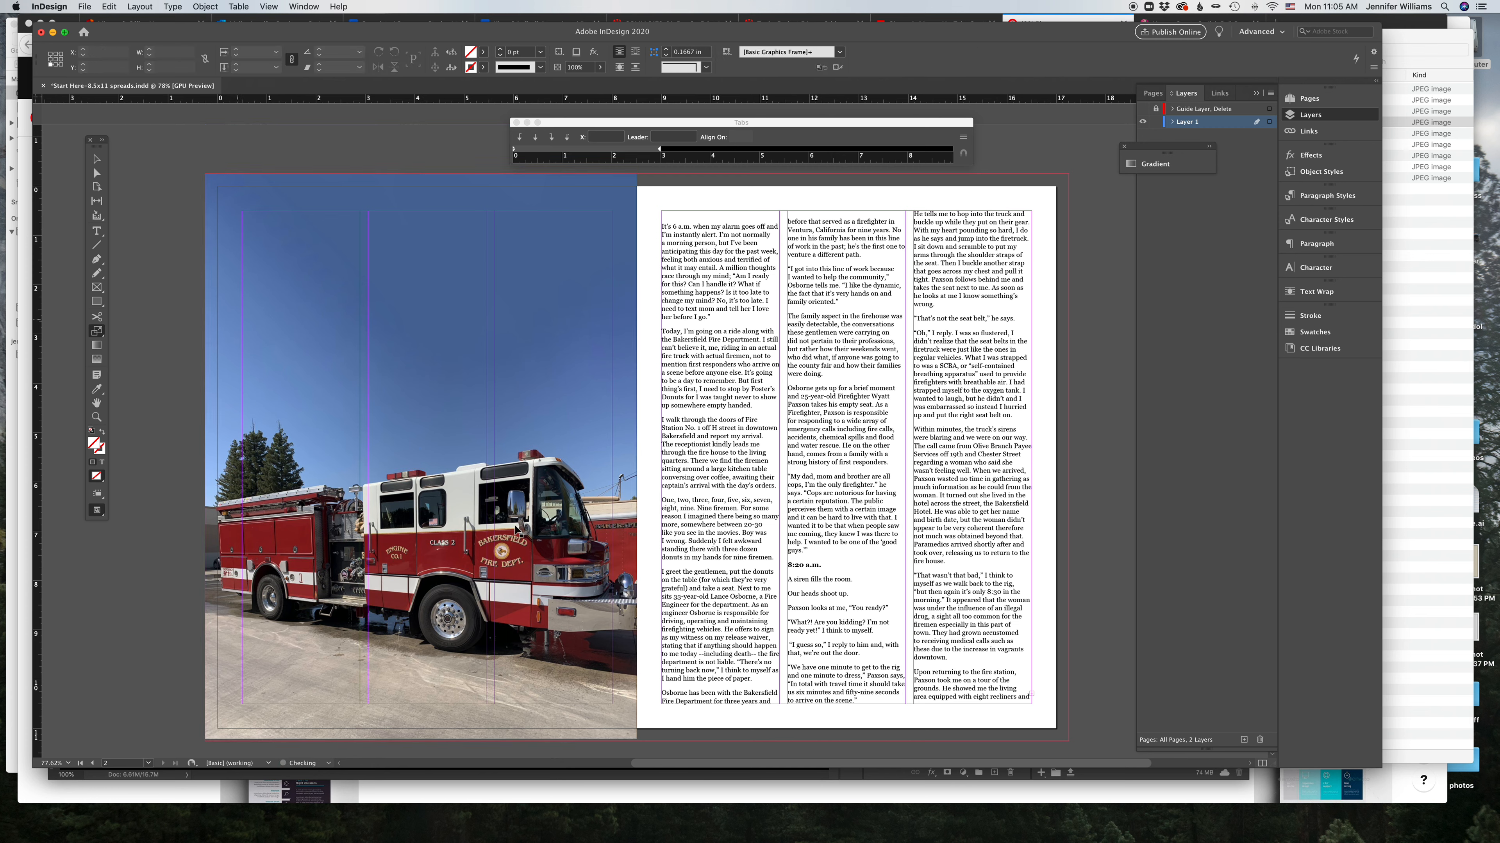
left_click(94, 159)
left_click(385, 255)
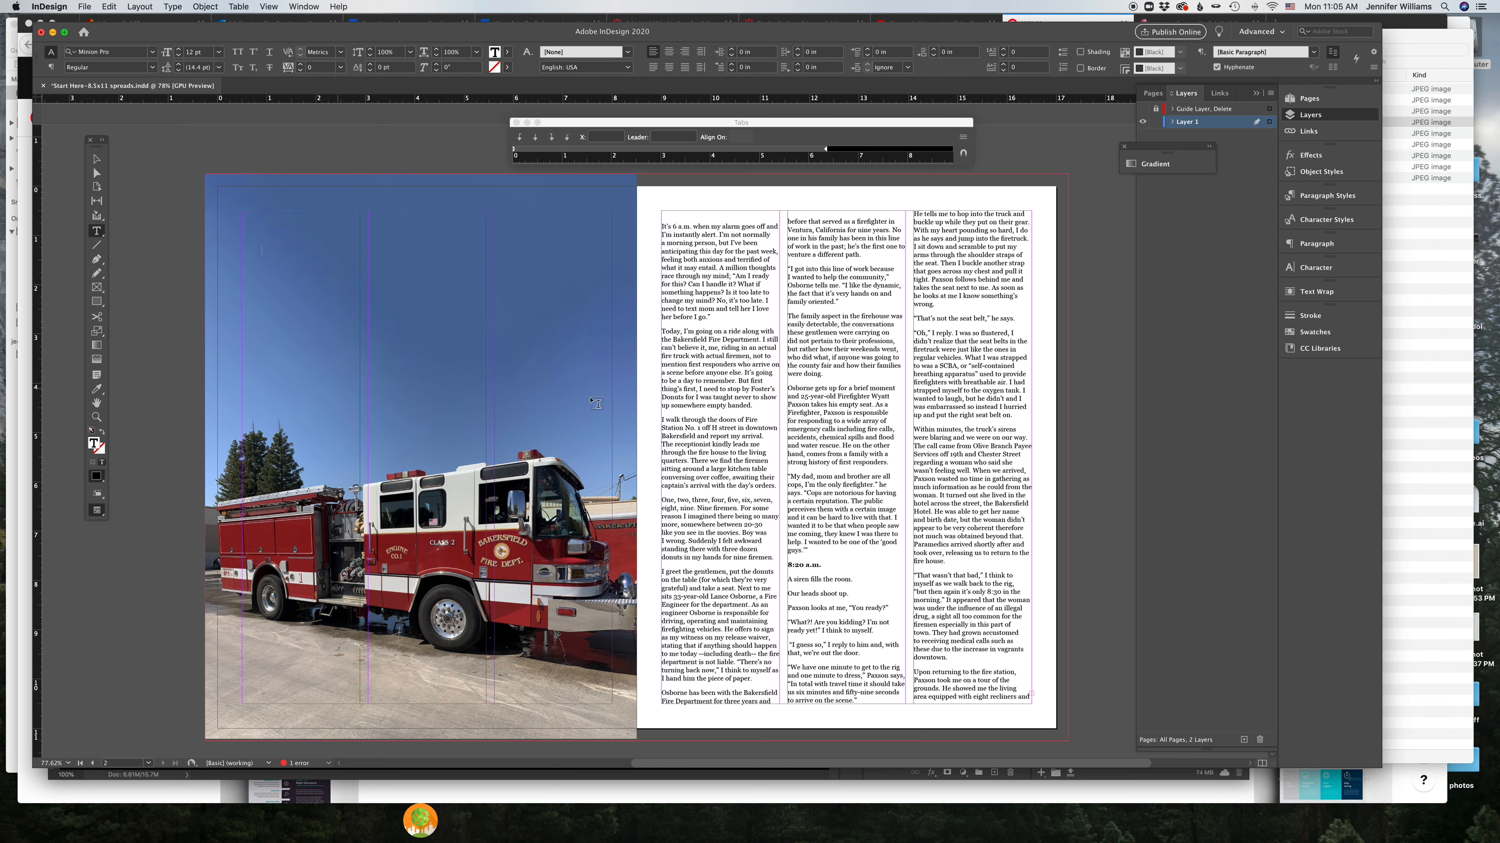
left_click(1085, 415)
left_click_drag(550, 38, 548, 59)
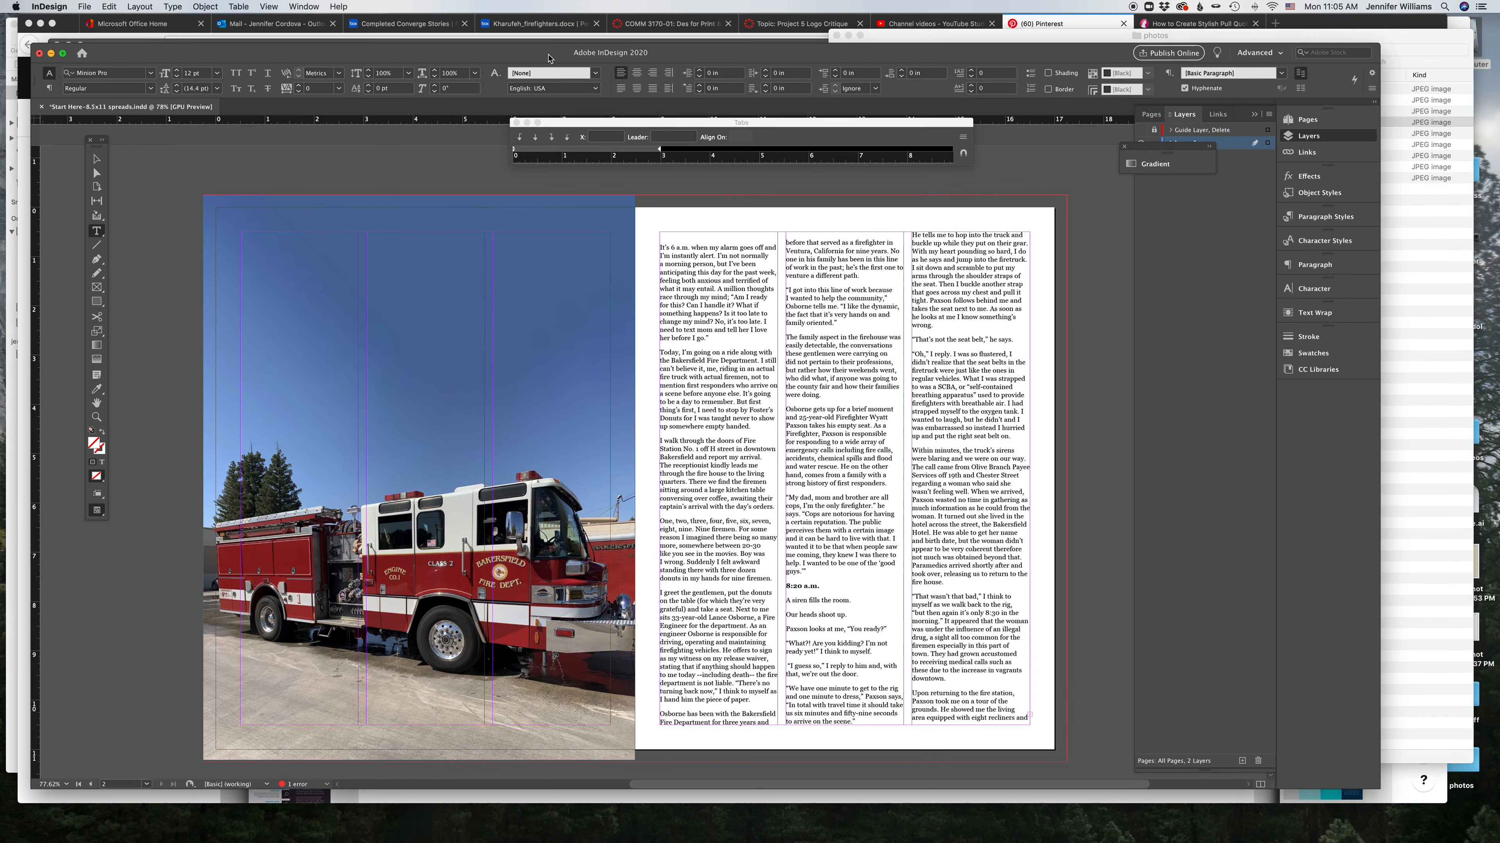
double_click(274, 56)
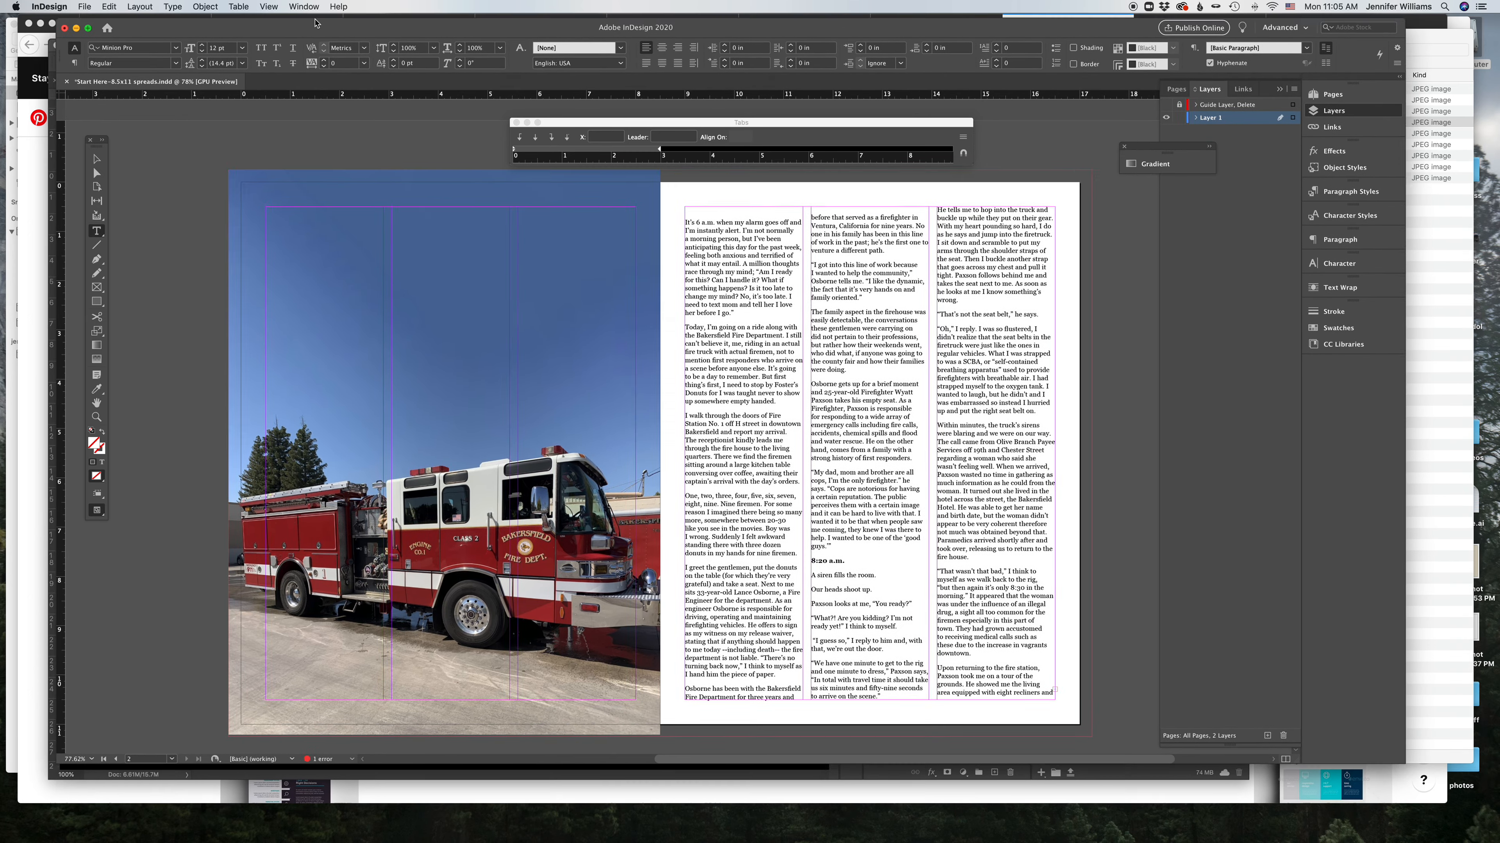
Step: Switch to Photoshop and open the fire department 10 photo
left_click(80, 128)
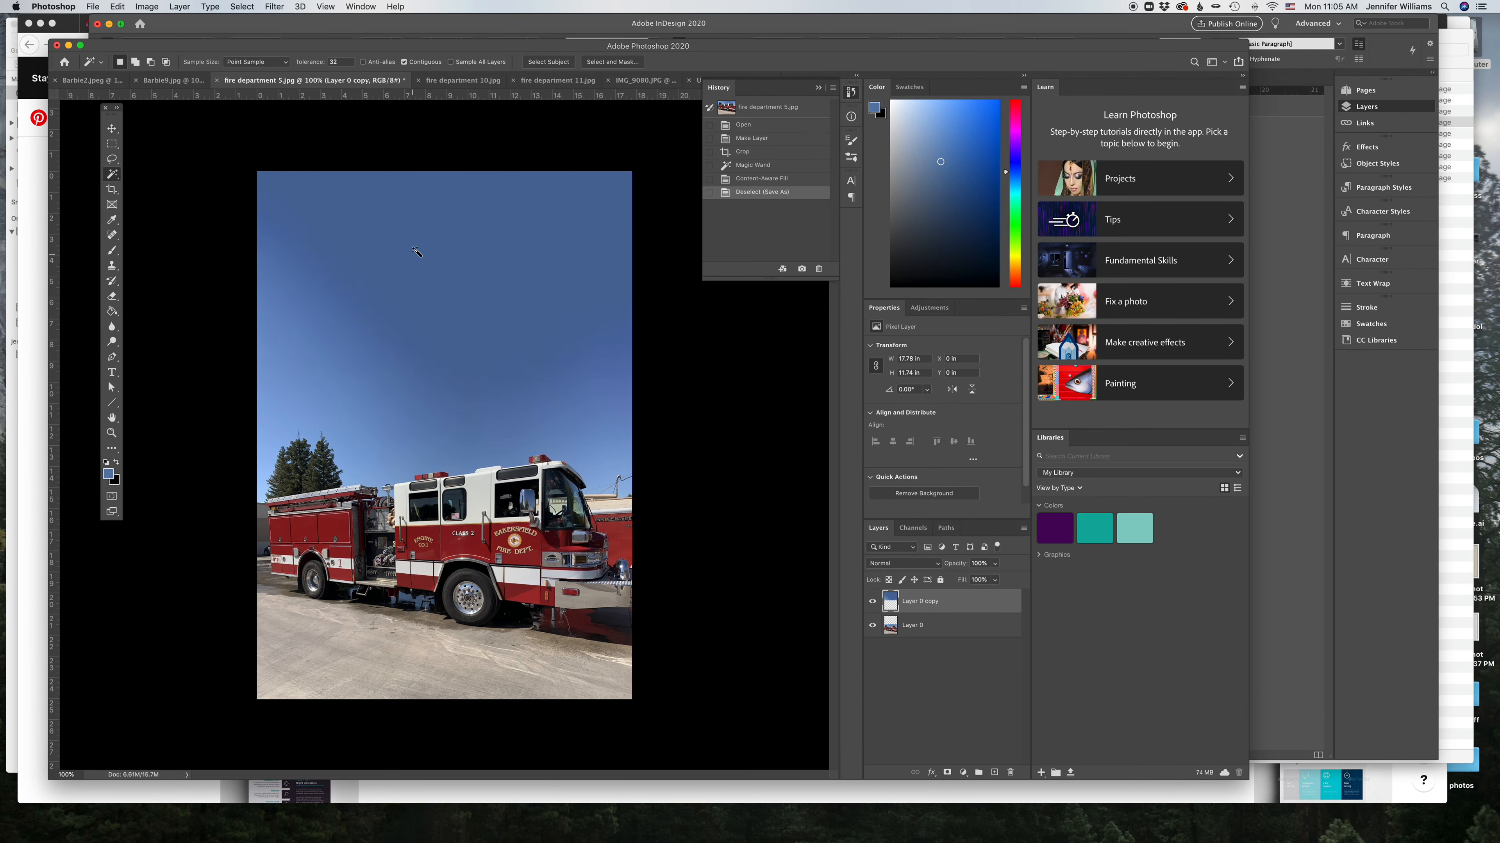
left_click(445, 81)
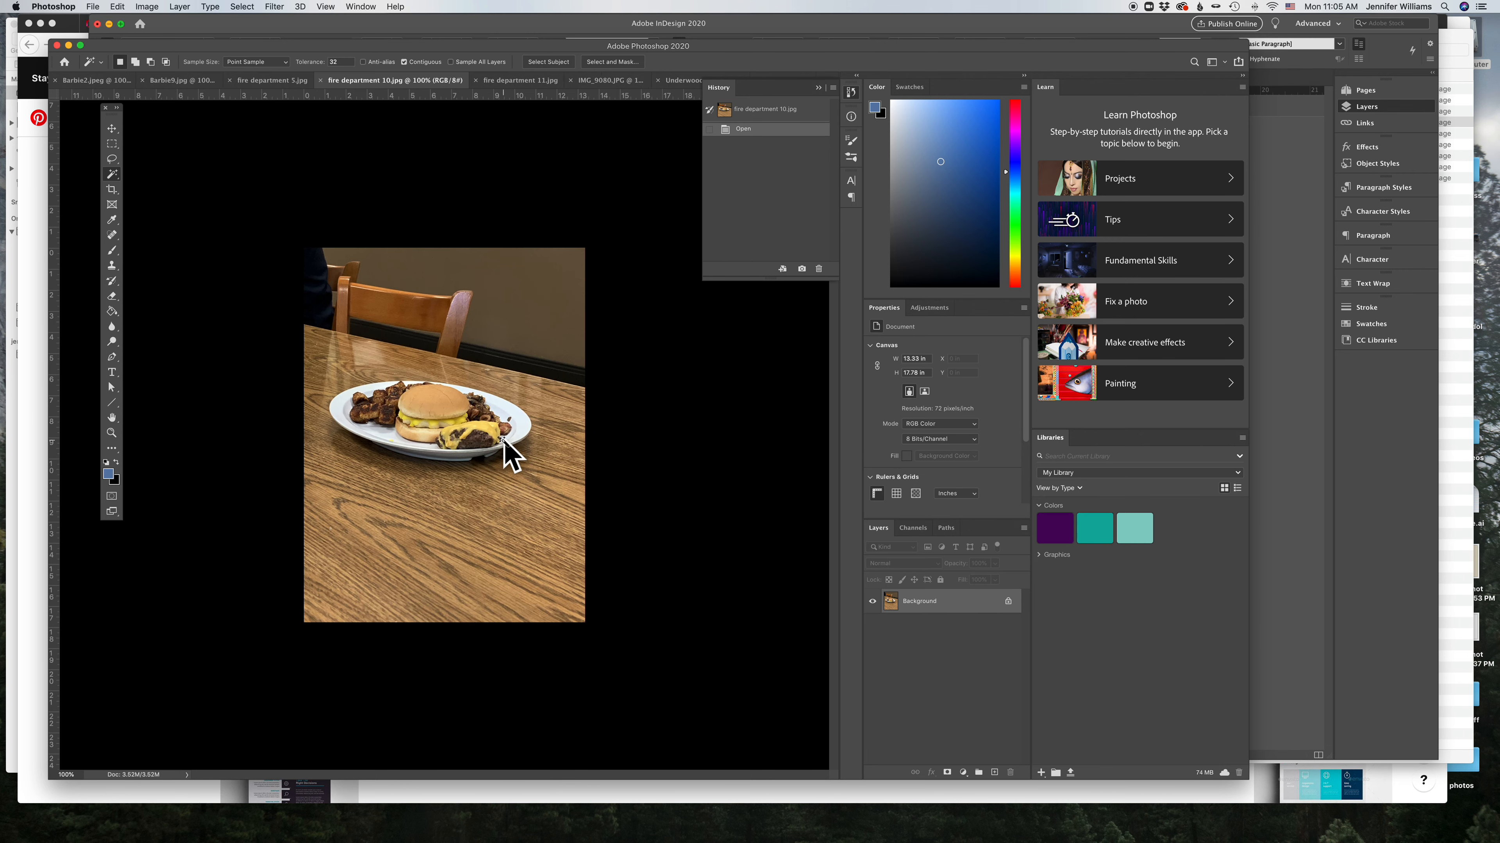
Step: Bring up the fire department 11 photo in Photoshop, then switch back to InDesign
left_click(112, 128)
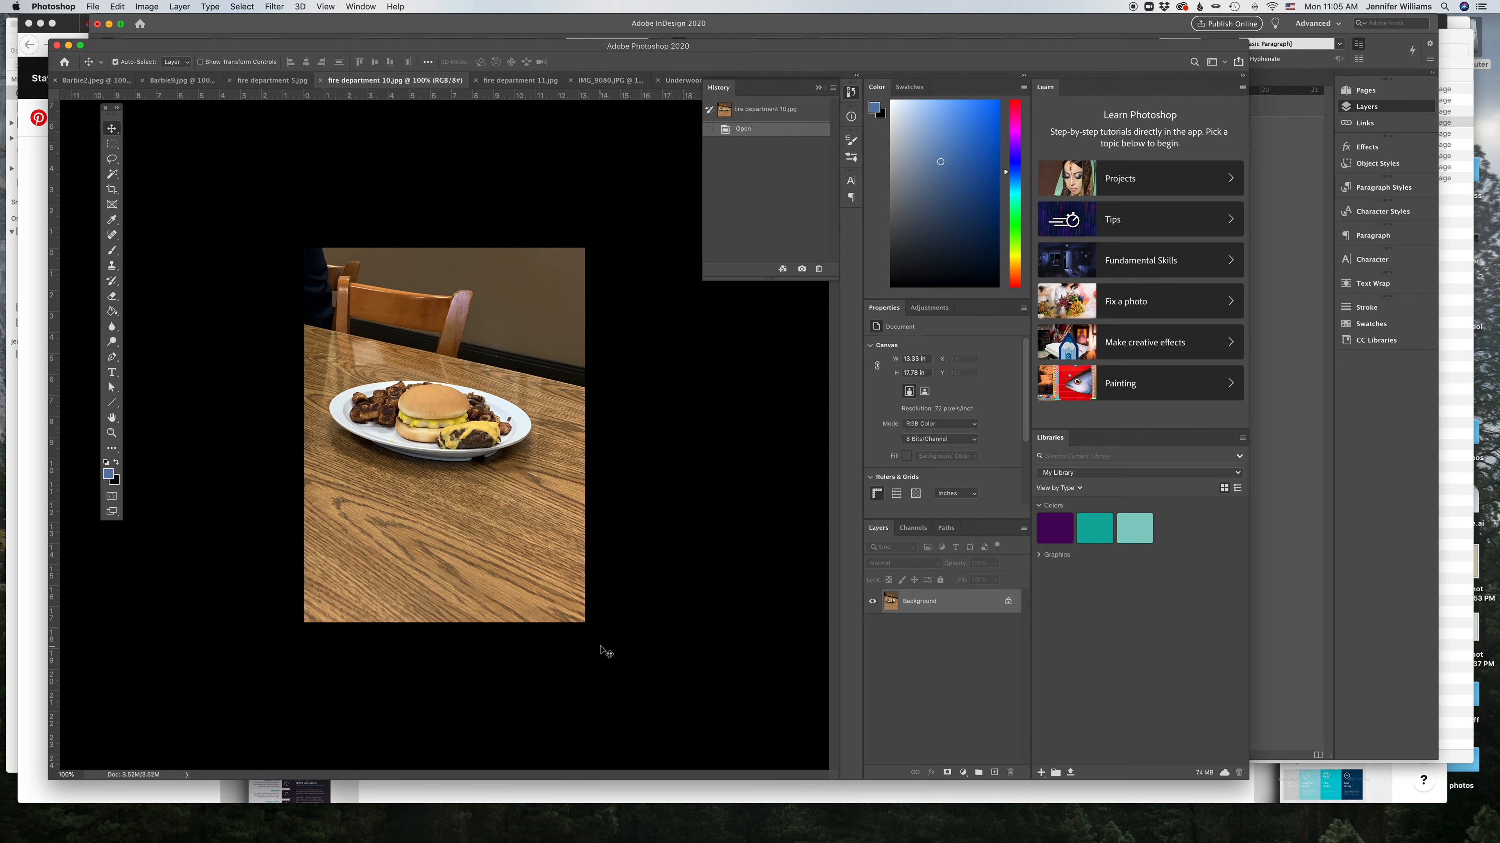
left_click(505, 83)
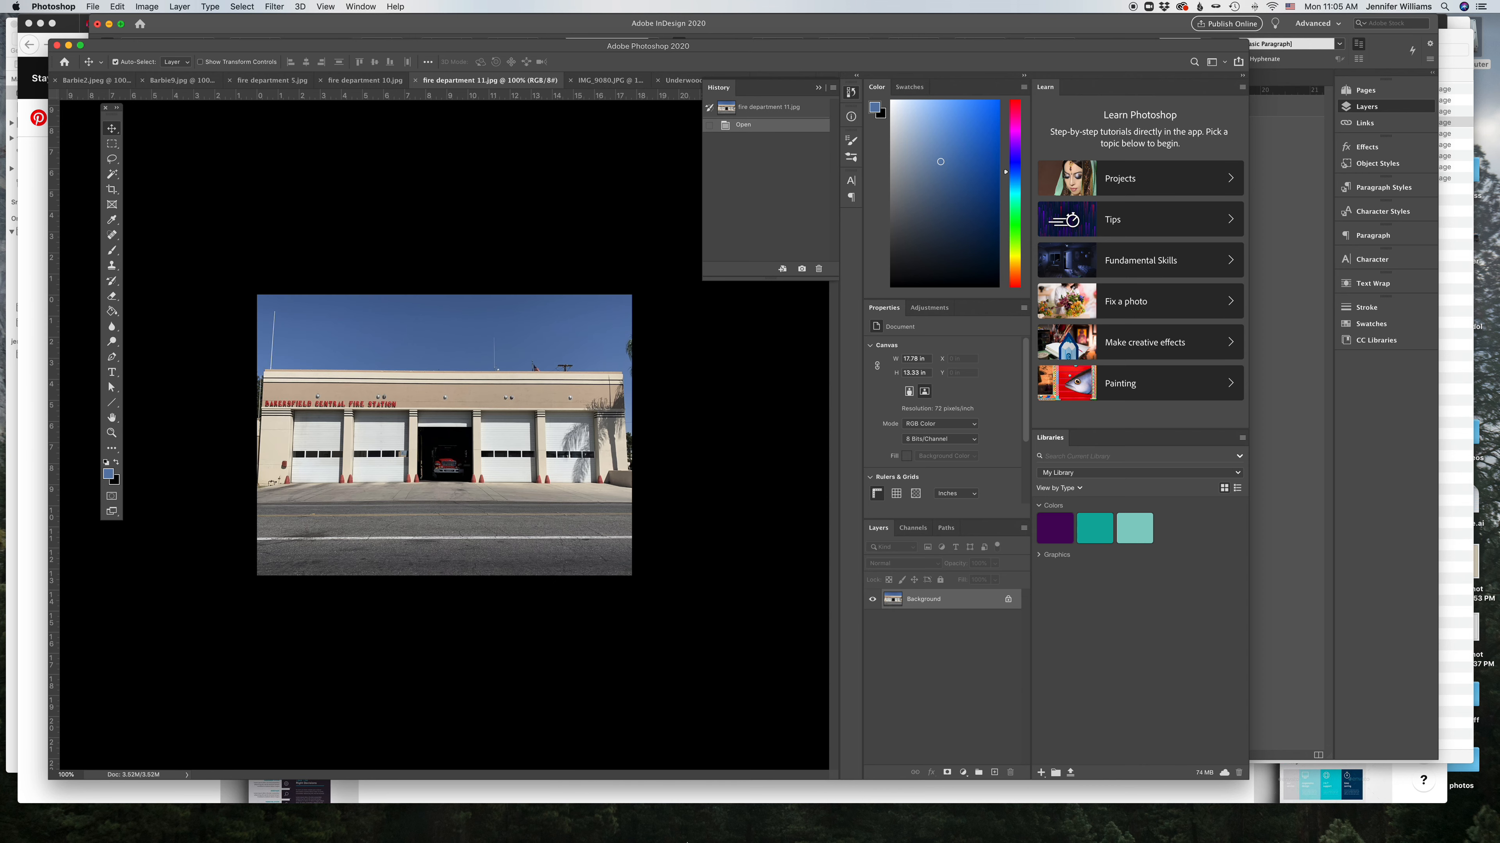
mouse_move(687, 842)
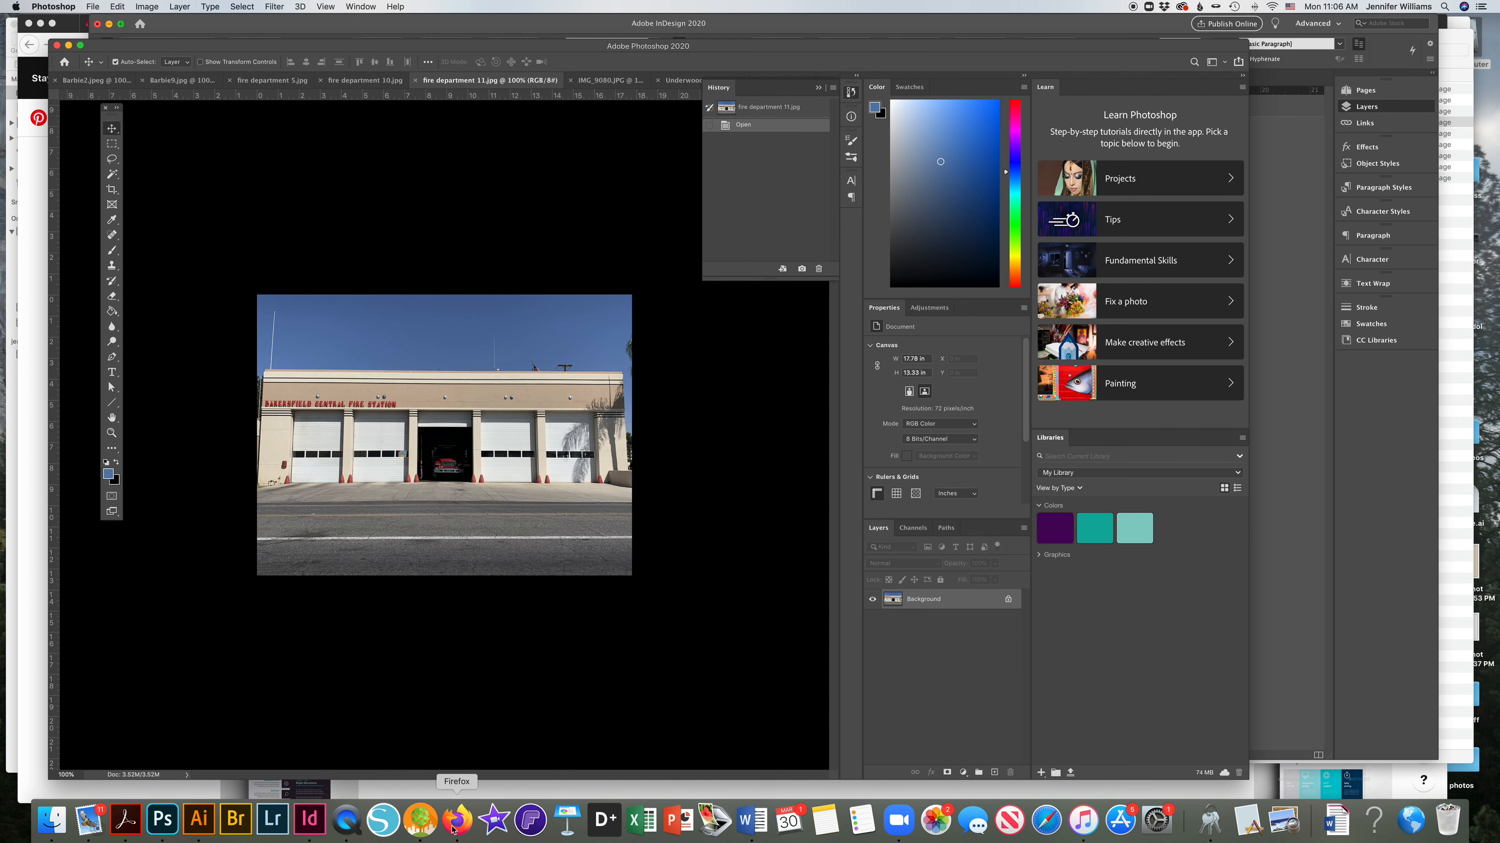
left_click(310, 820)
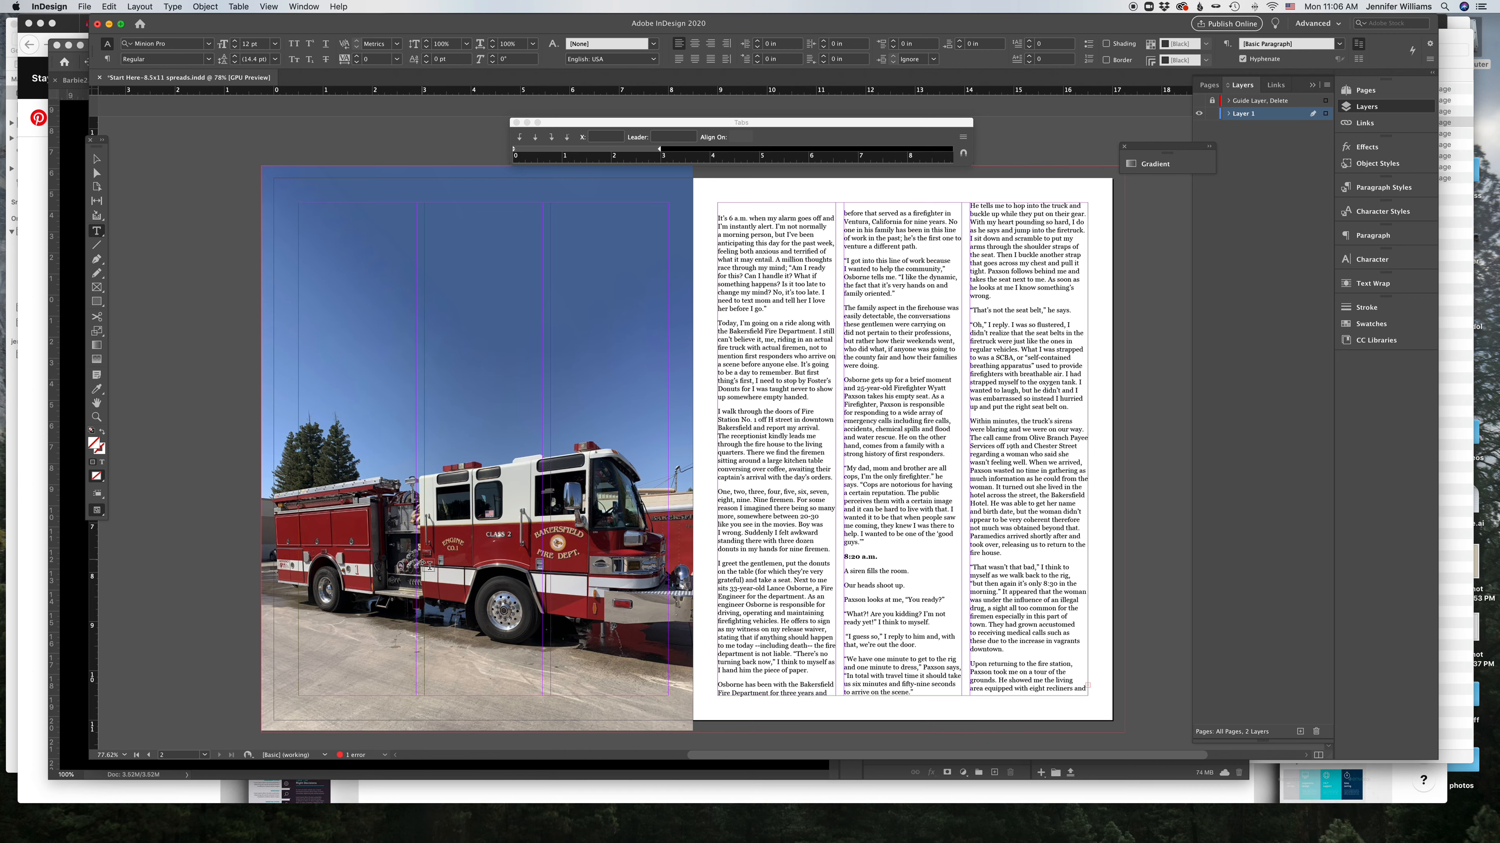
Step: Draw three equal rectangle frames side by side near the top of the left page
left_click(96, 159)
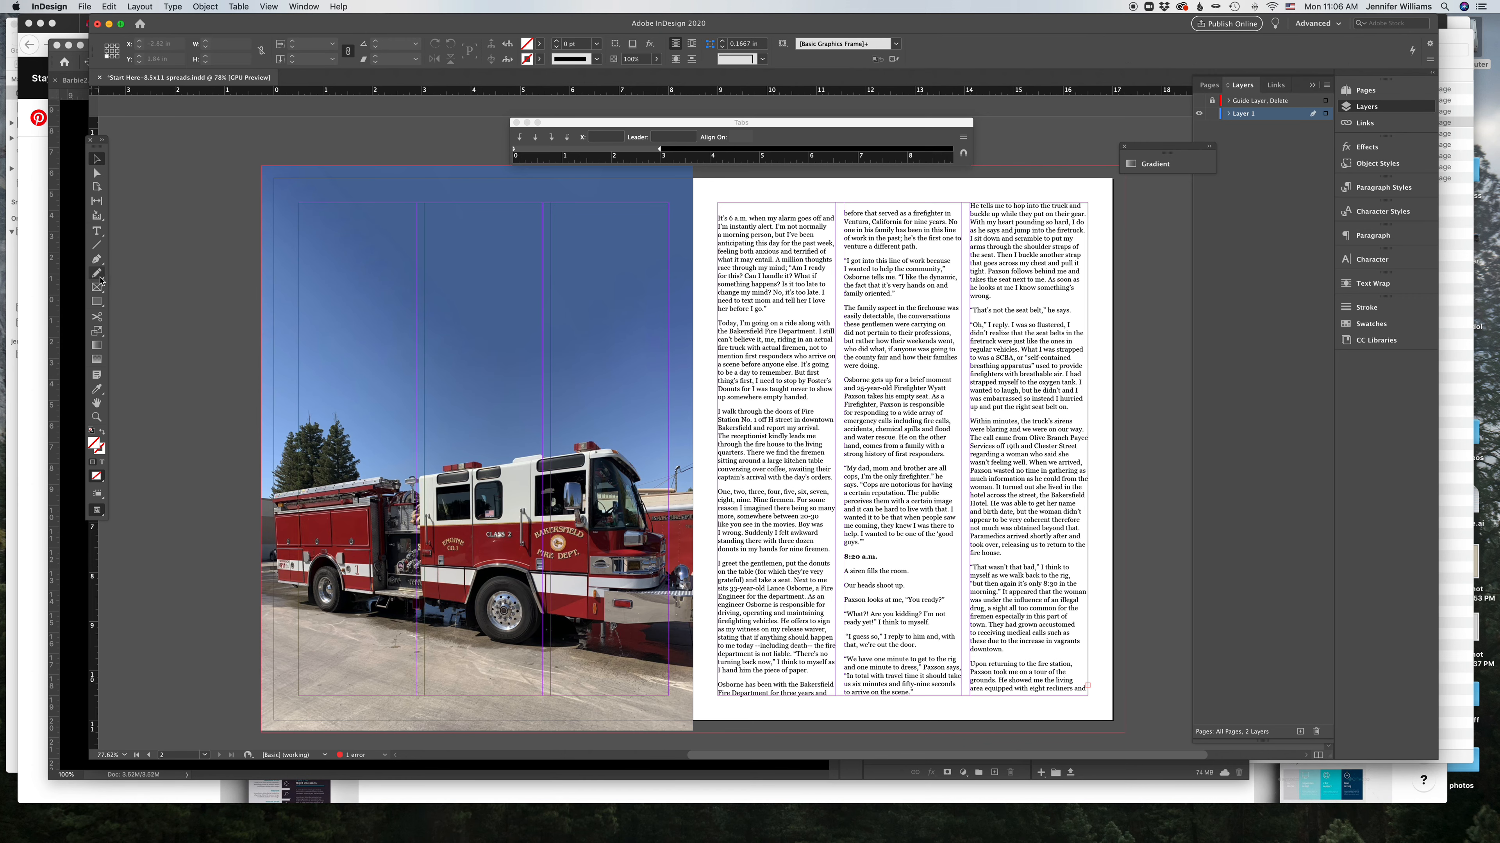
left_click(97, 302)
left_click_drag(299, 202, 442, 319)
left_click_drag(360, 265, 610, 267)
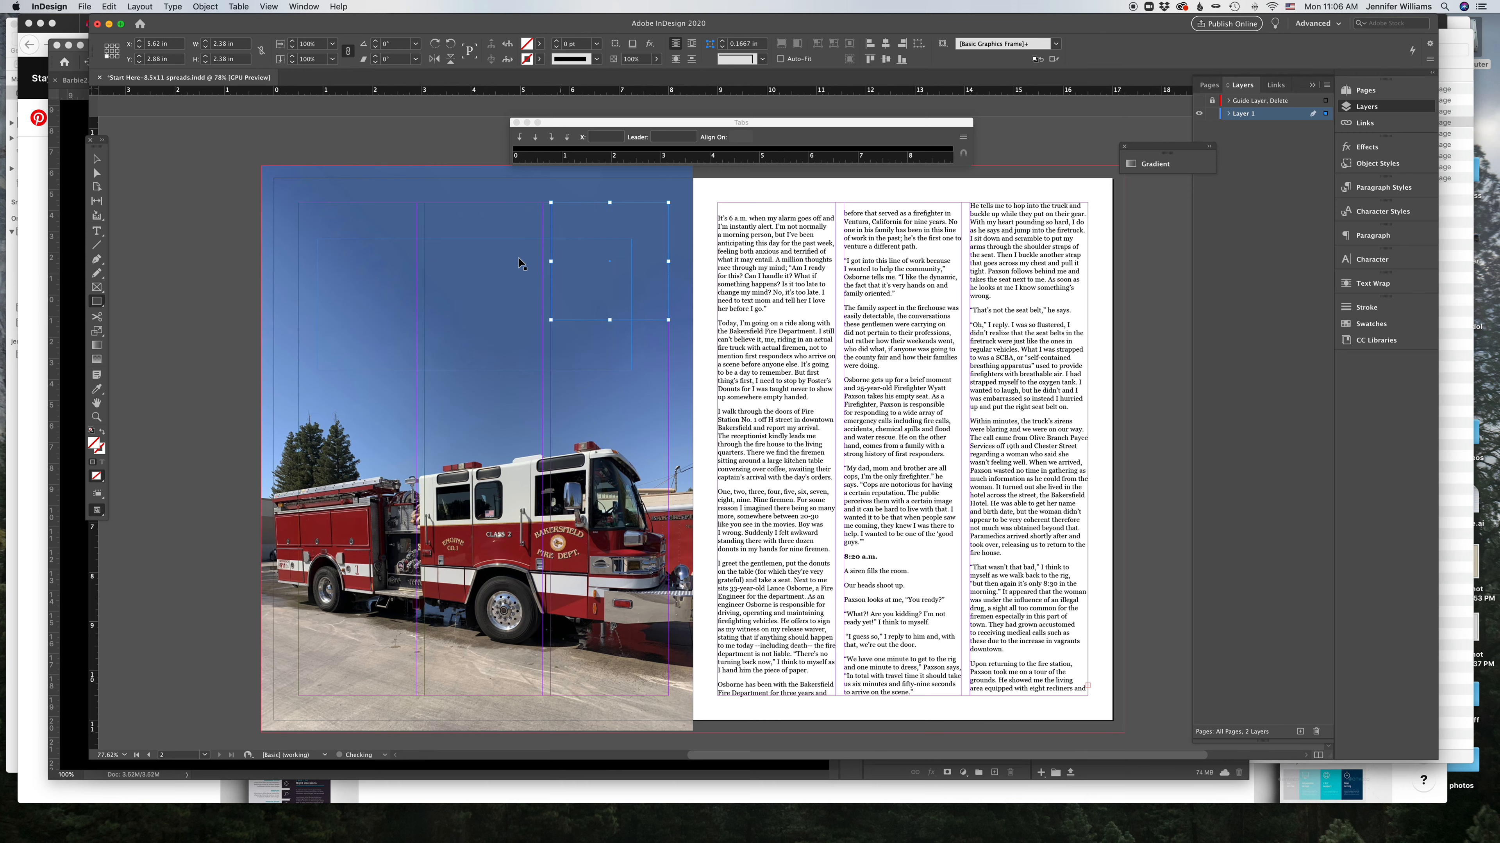
left_click(483, 229)
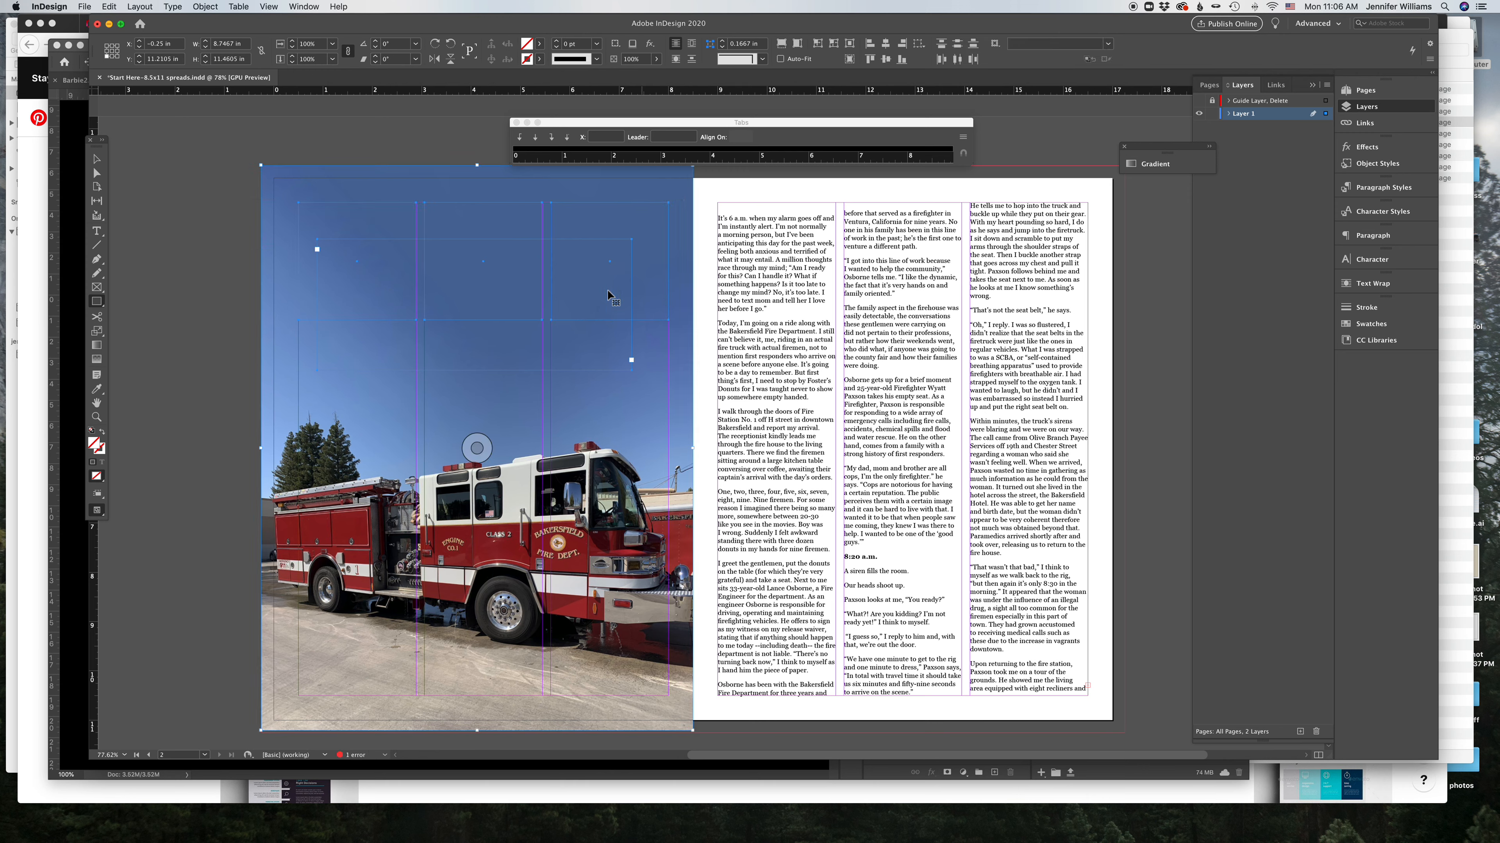
key("super+shift+a")
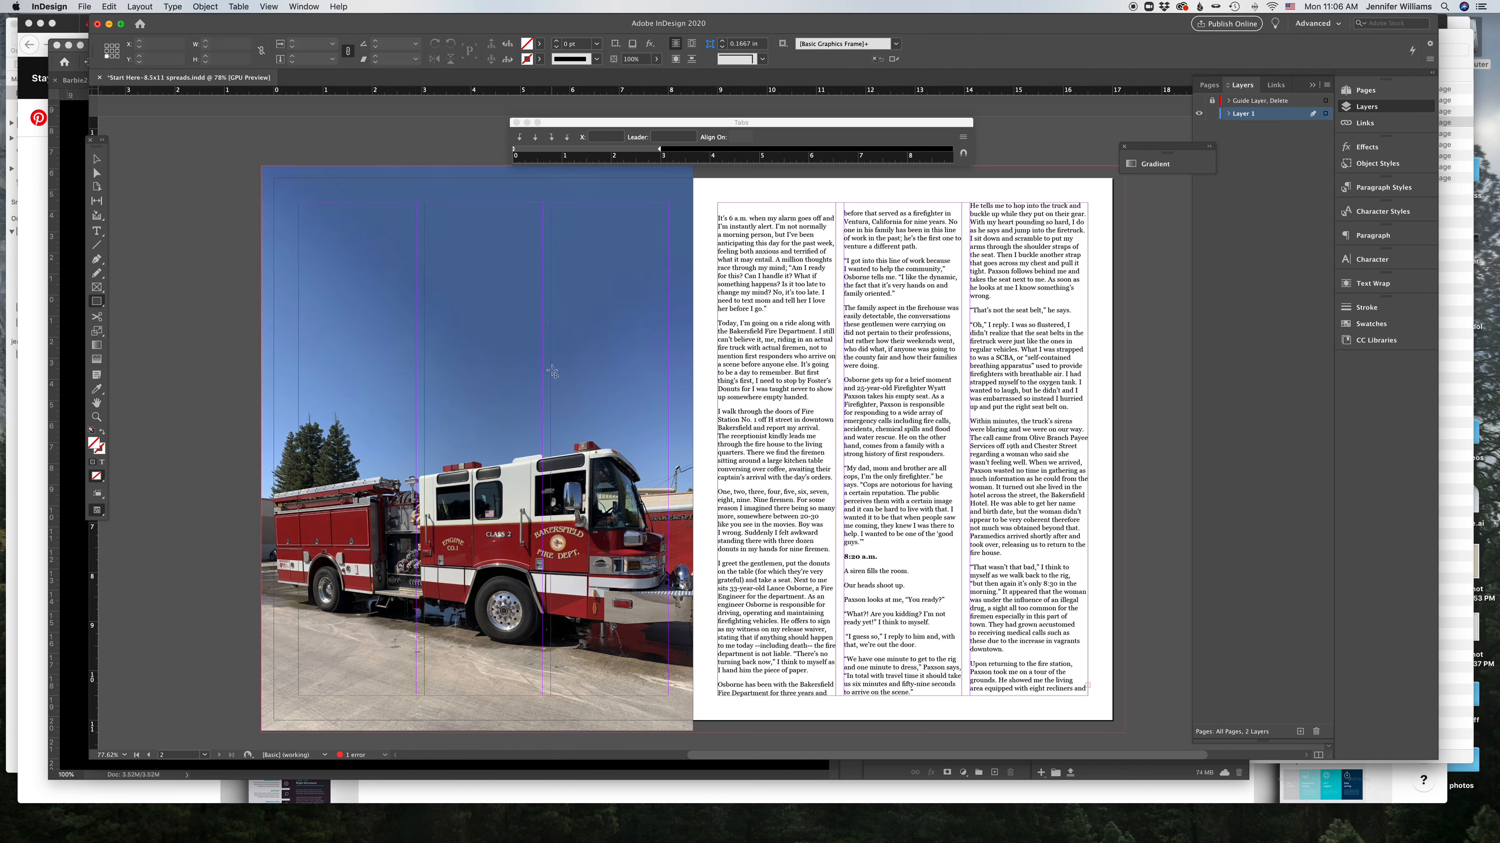
left_click(337, 240)
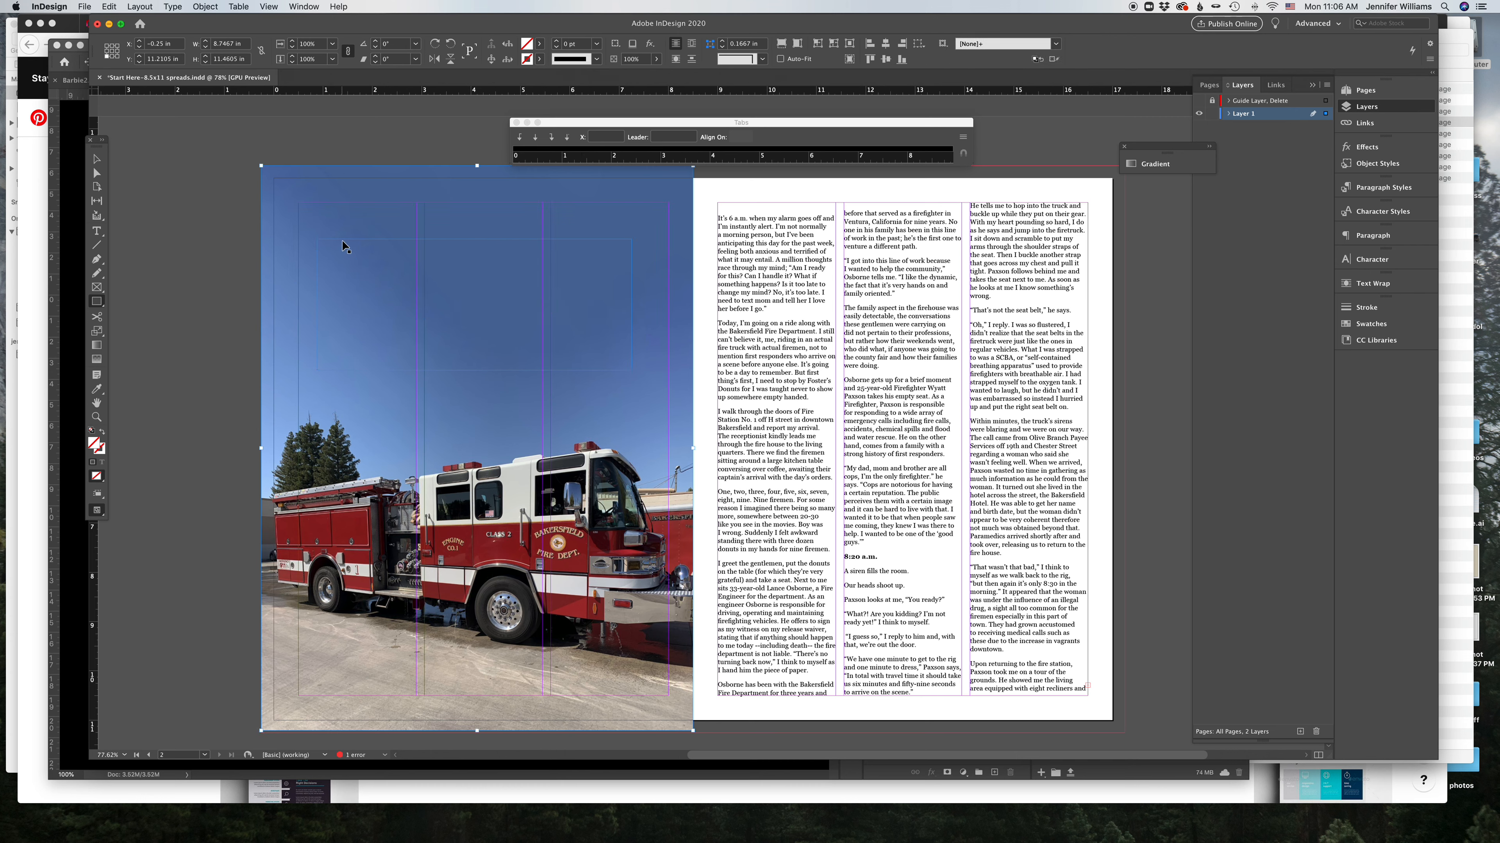
left_click(340, 239)
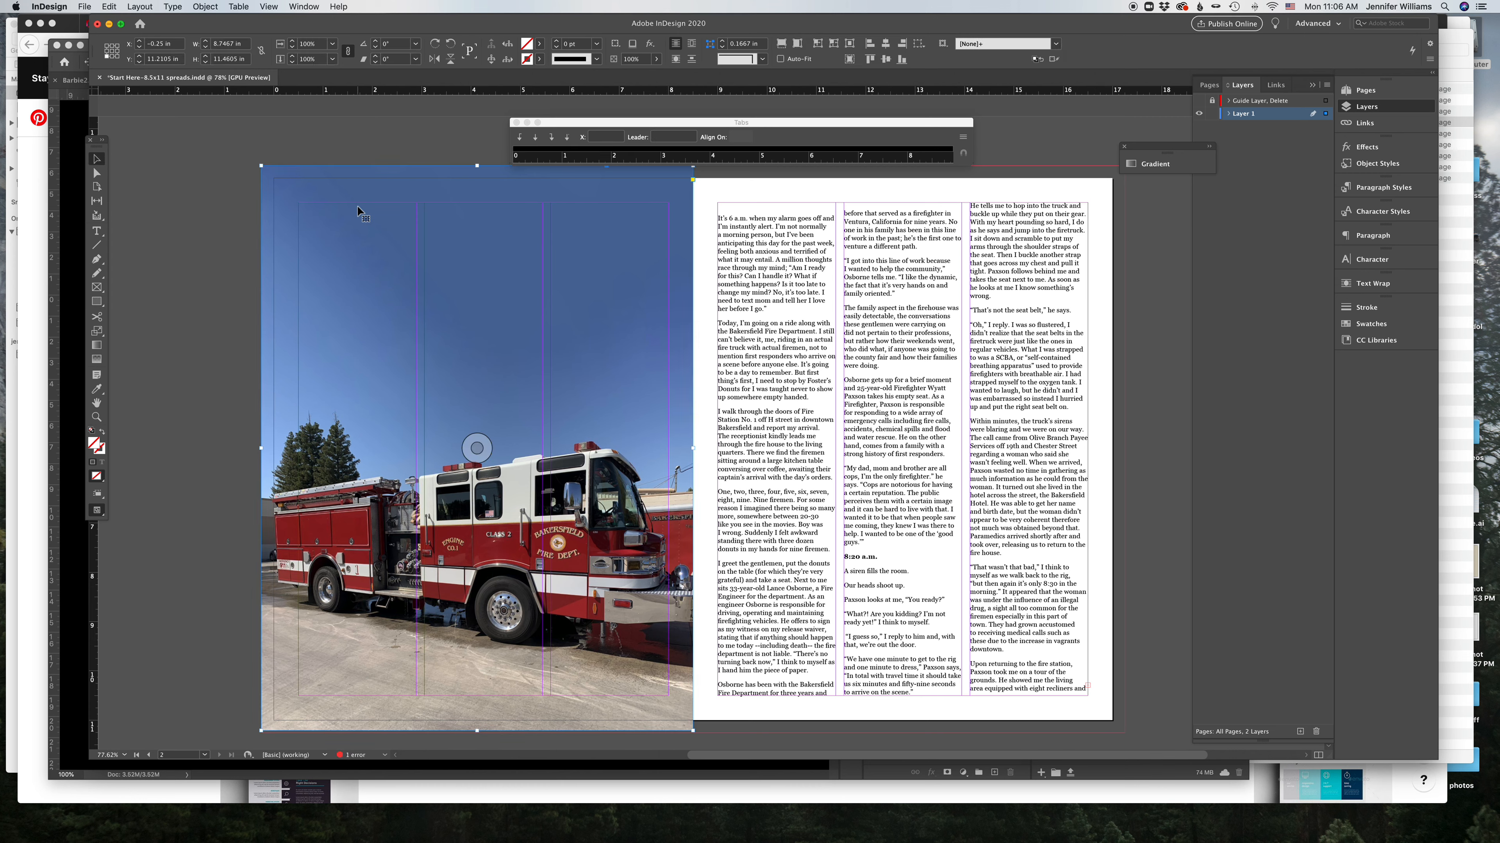
left_click(670, 278)
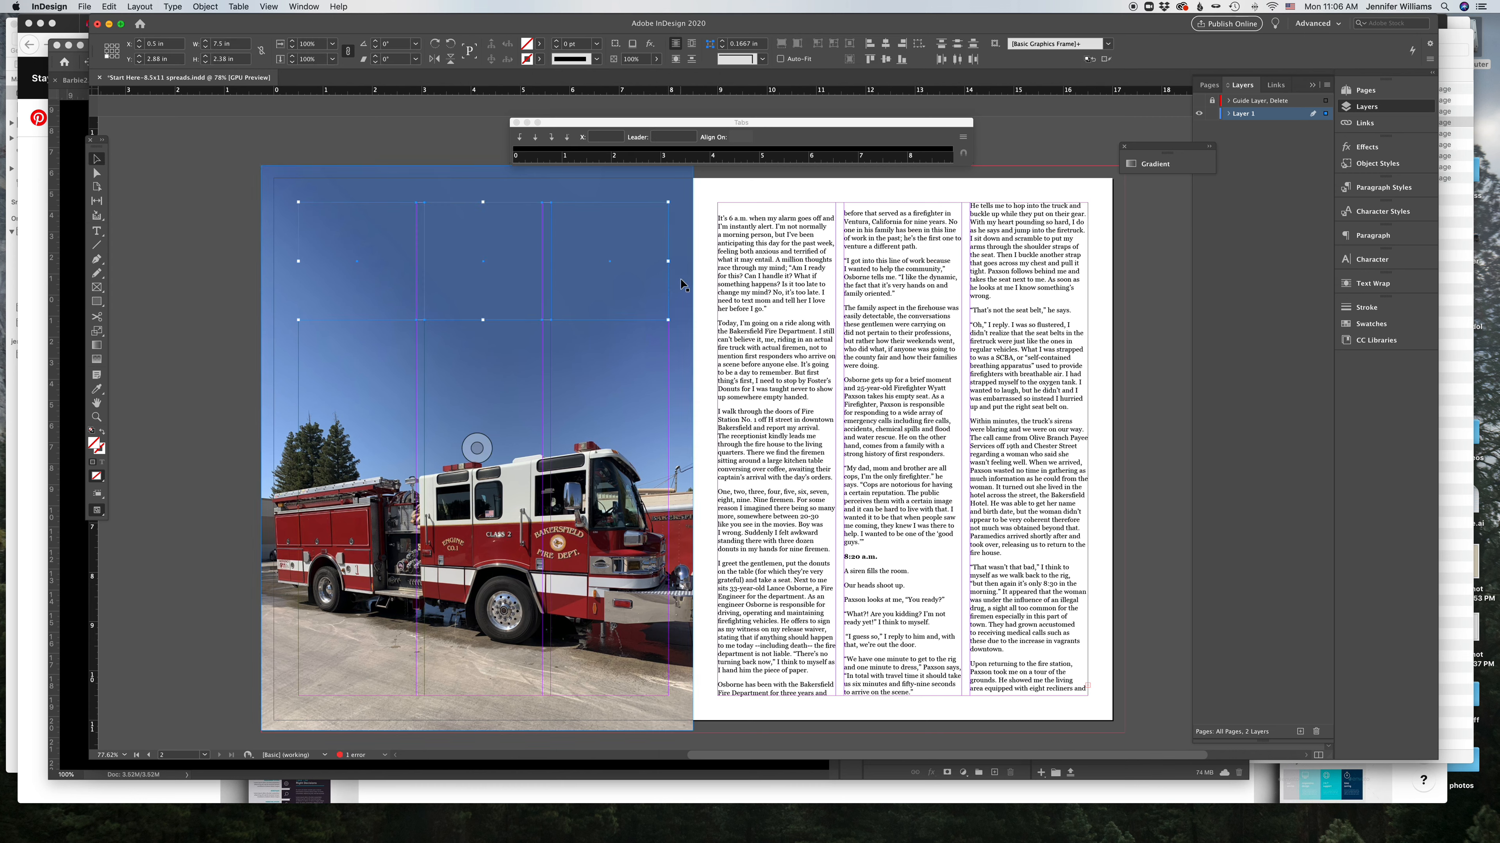
Step: Fill the three frames with black and move them to the bottom of the right page's three columns
left_click(1380, 326)
left_click(1233, 367)
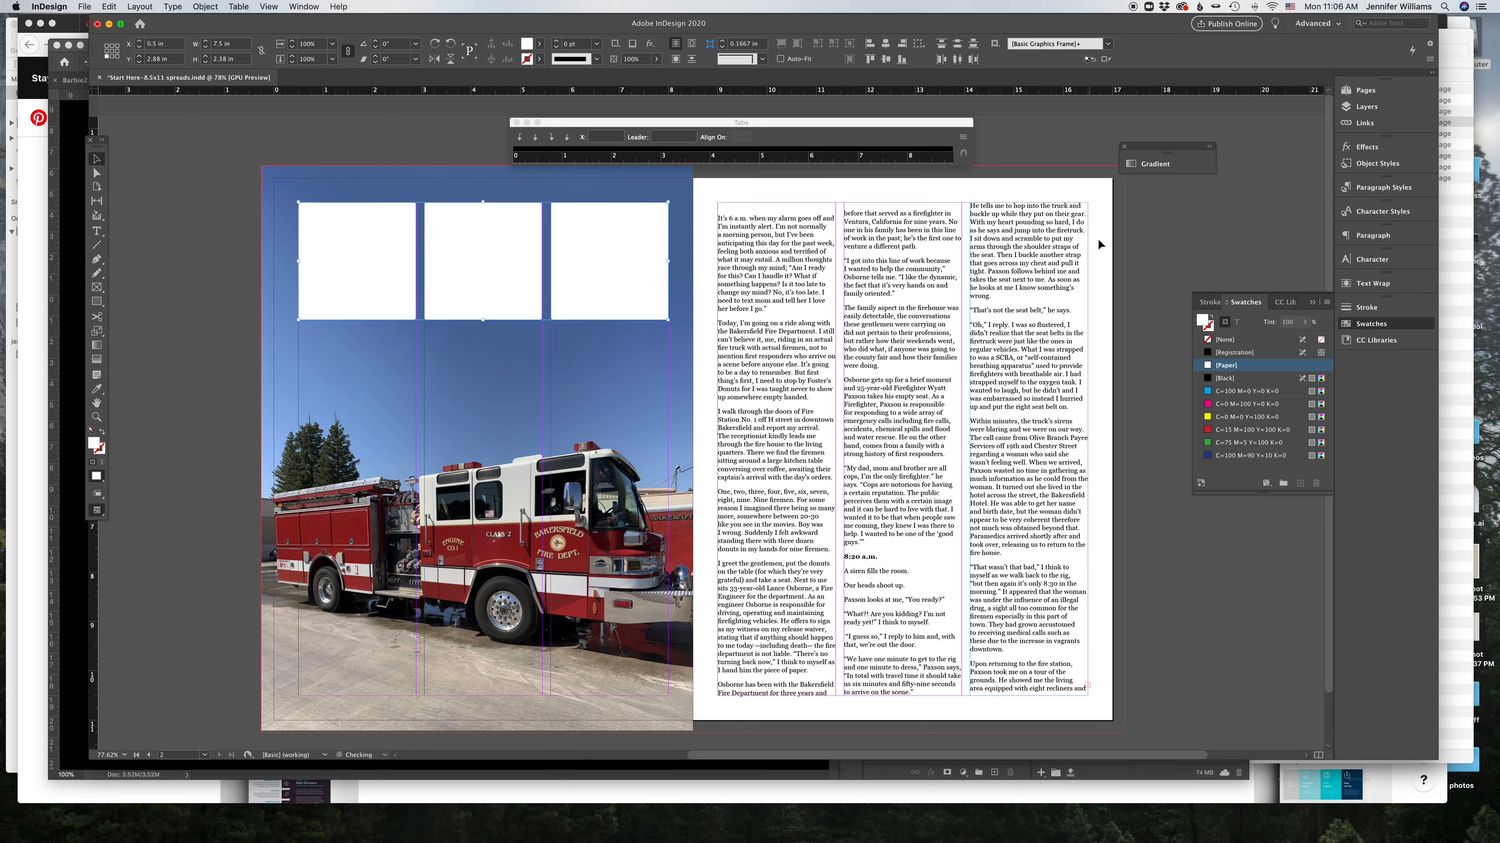
left_click(1148, 231)
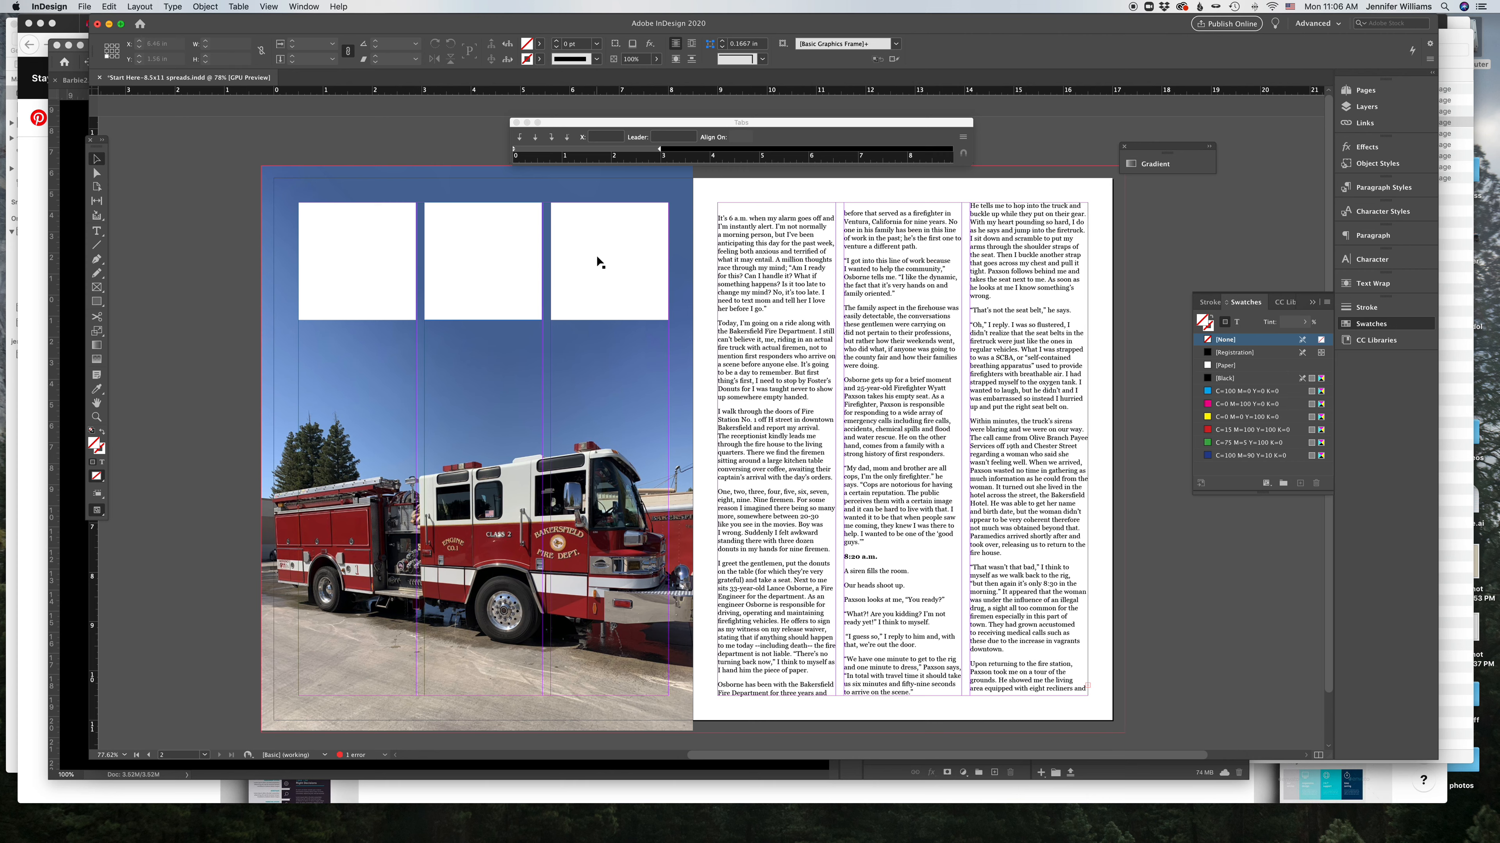
left_click(351, 243)
left_click(500, 243, "shift")
left_click(608, 260, "shift")
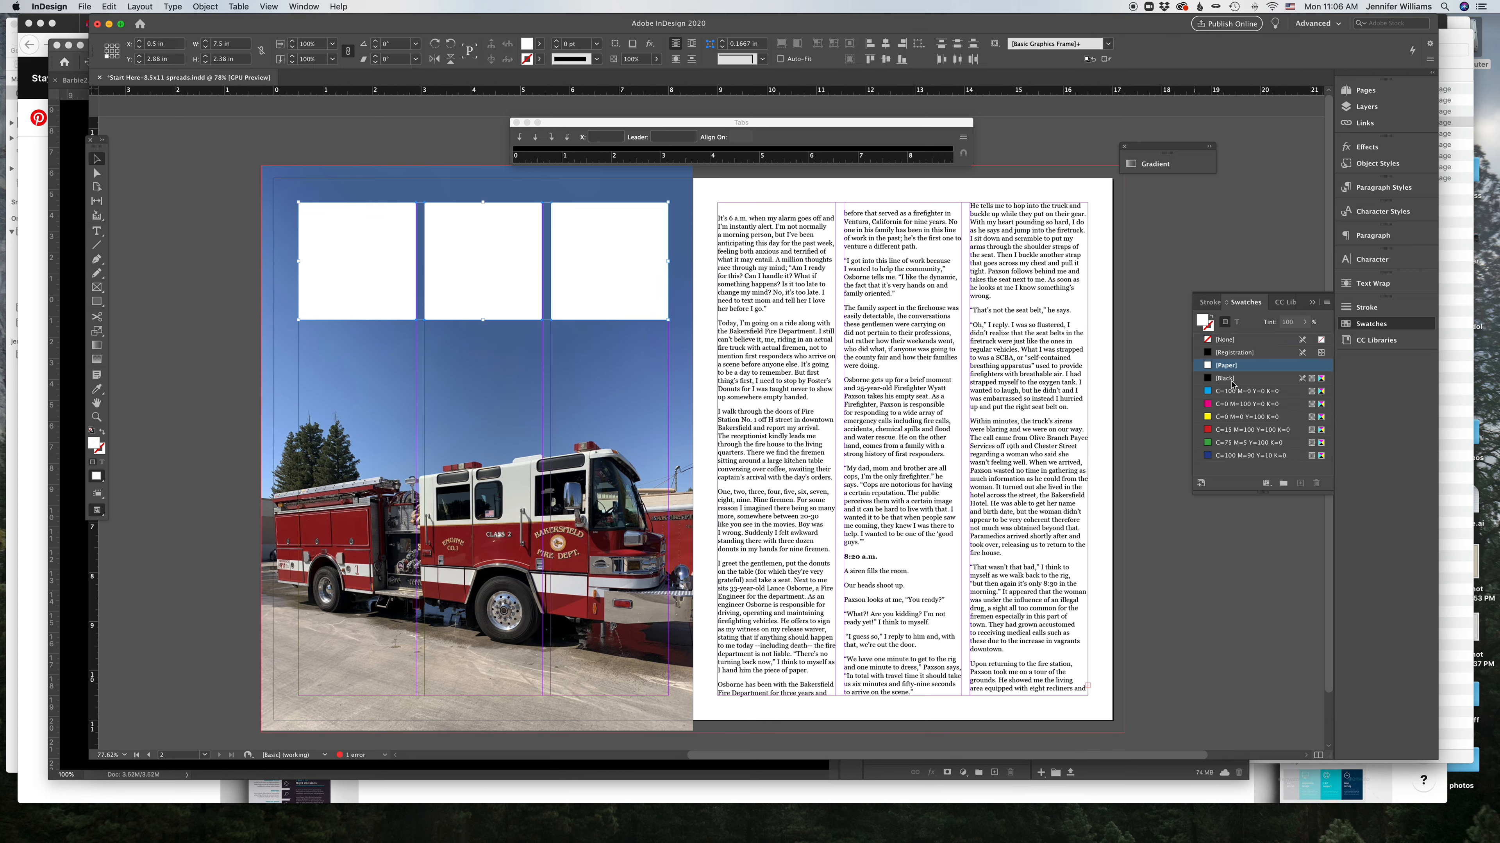
left_click(1224, 377)
left_click_drag(346, 238, 766, 614)
Step: Shorten the three text frames so their bottoms sit above the black frames
left_click(834, 501)
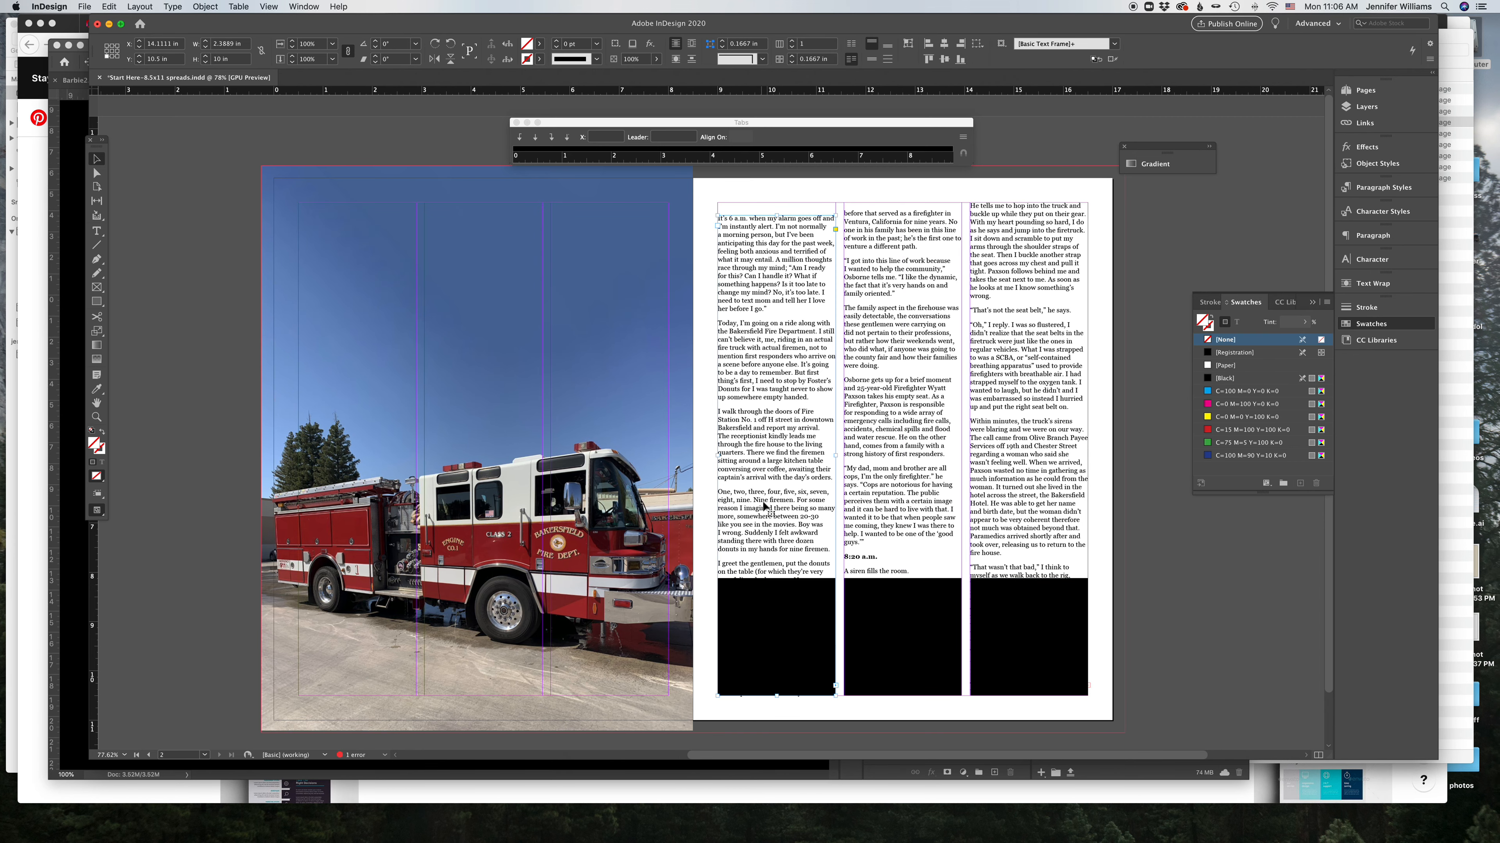
left_click_drag(770, 691, 770, 563)
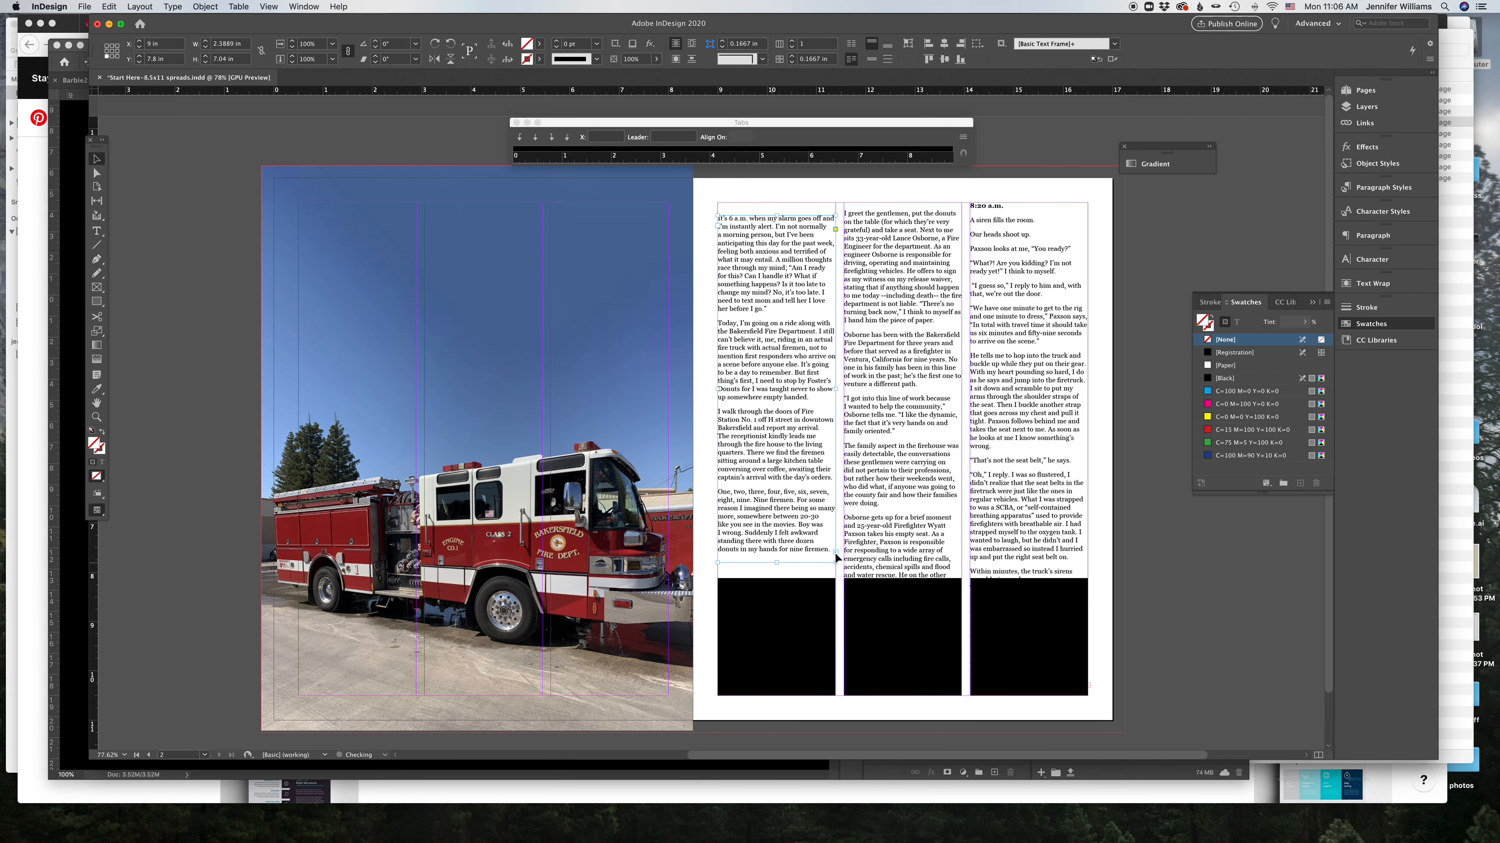
left_click(477, 448)
left_click_drag(902, 695, 903, 563)
left_click(1029, 590)
left_click_drag(1027, 697, 1025, 554)
left_click(477, 449)
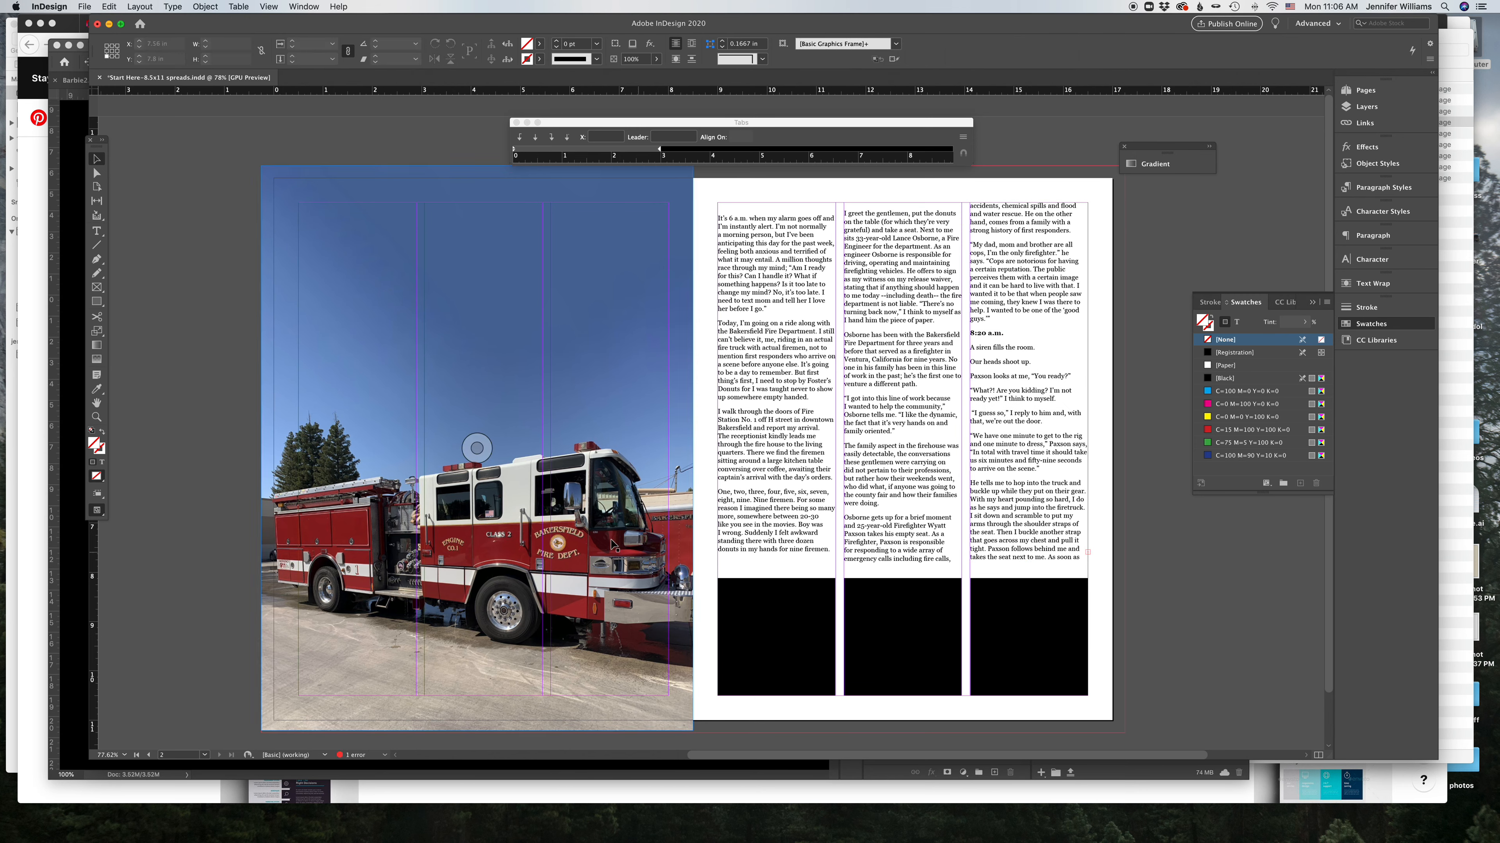
Step: Nudge the first and second text frames' top and bottom edges to align the column text
left_click(1040, 568)
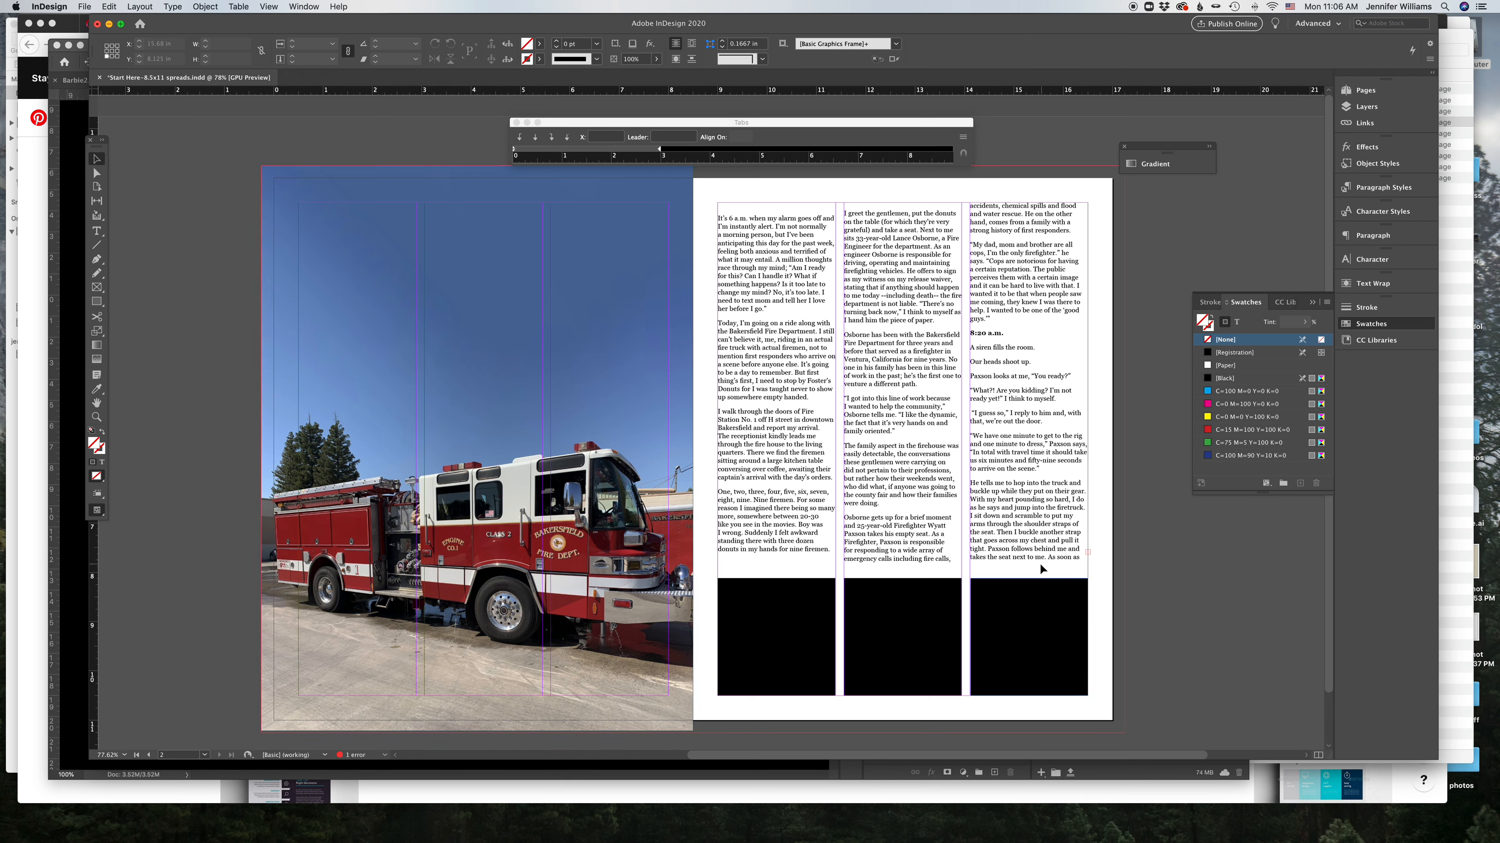
left_click(812, 560)
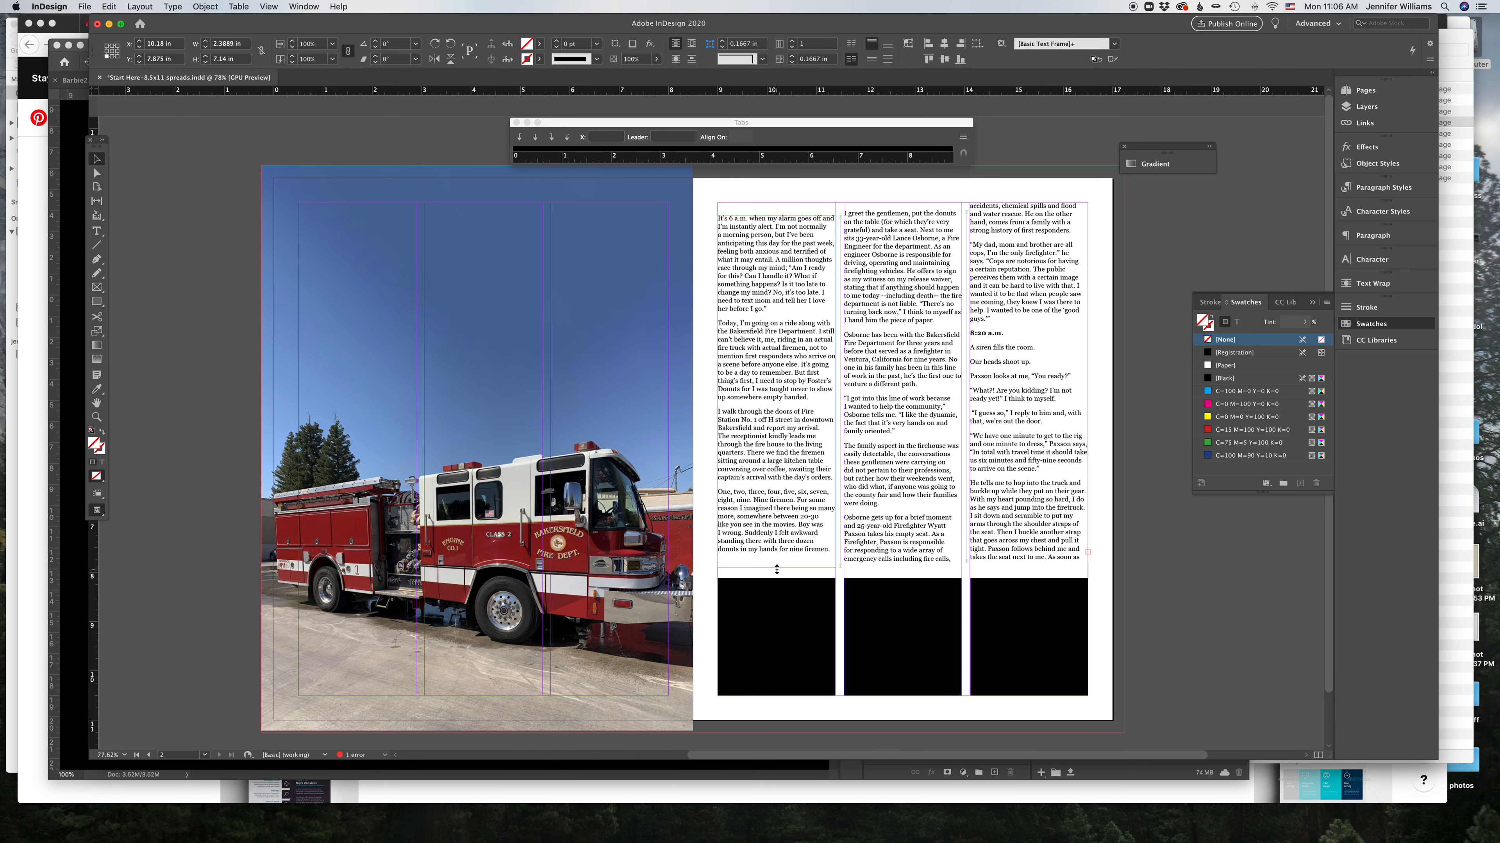
left_click_drag(777, 569, 777, 565)
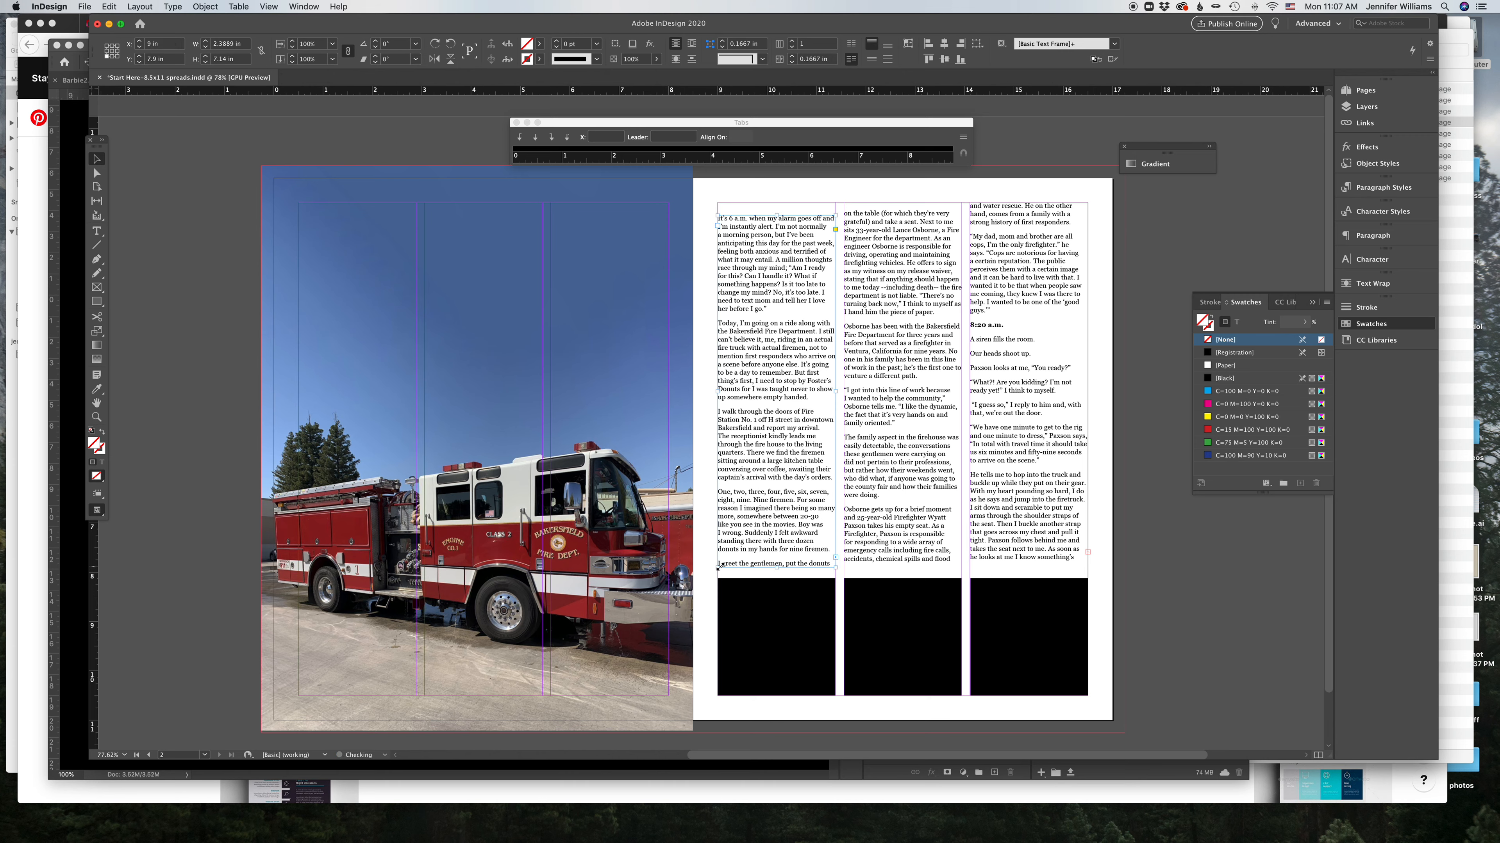
left_click(865, 550)
left_click(766, 357)
left_click_drag(776, 214, 775, 206)
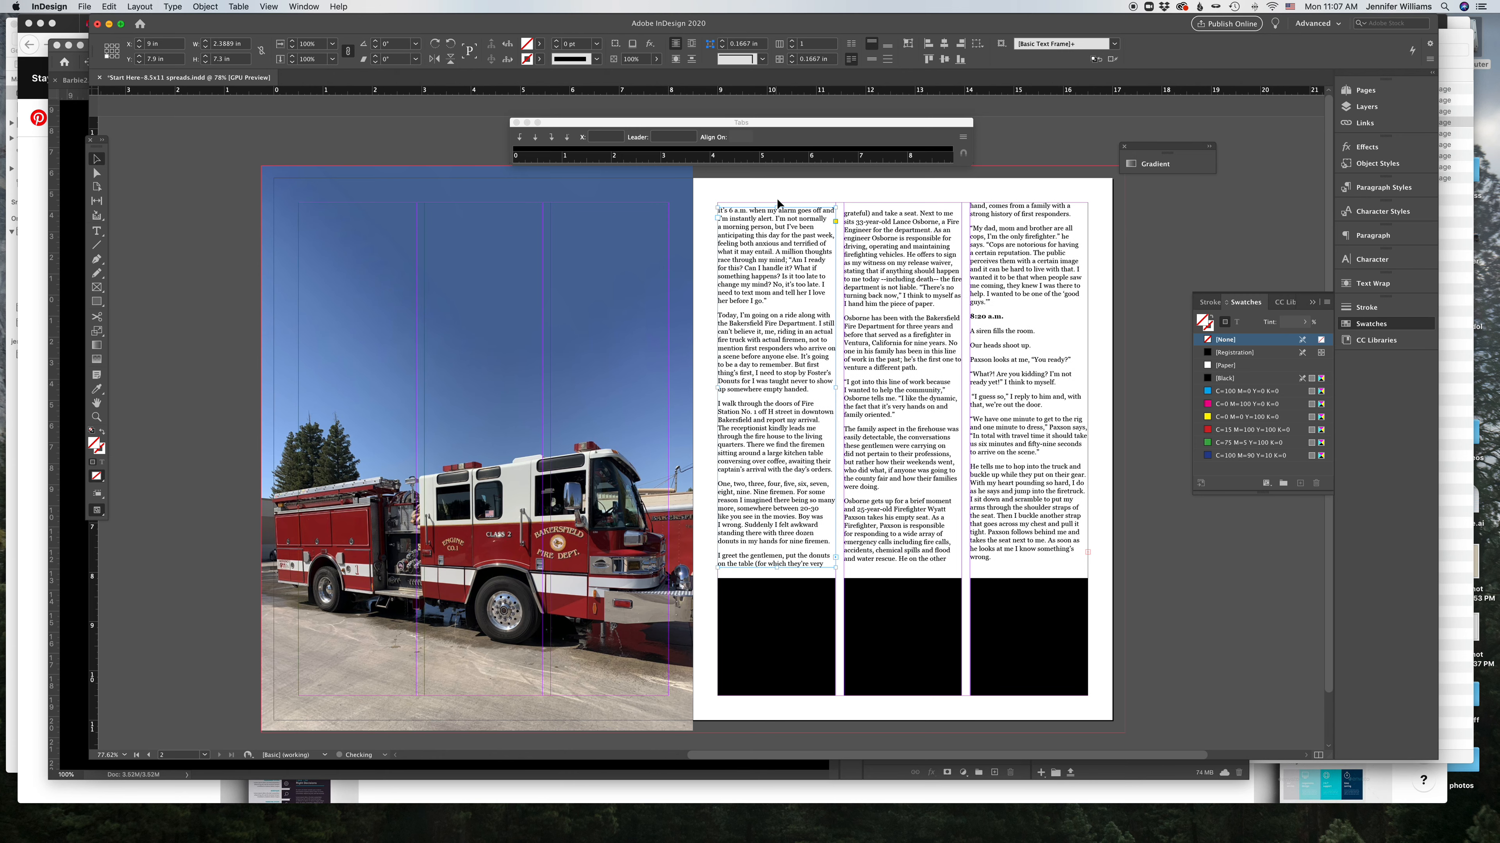
left_click_drag(901, 203, 901, 203)
left_click(998, 216)
left_click(1162, 238)
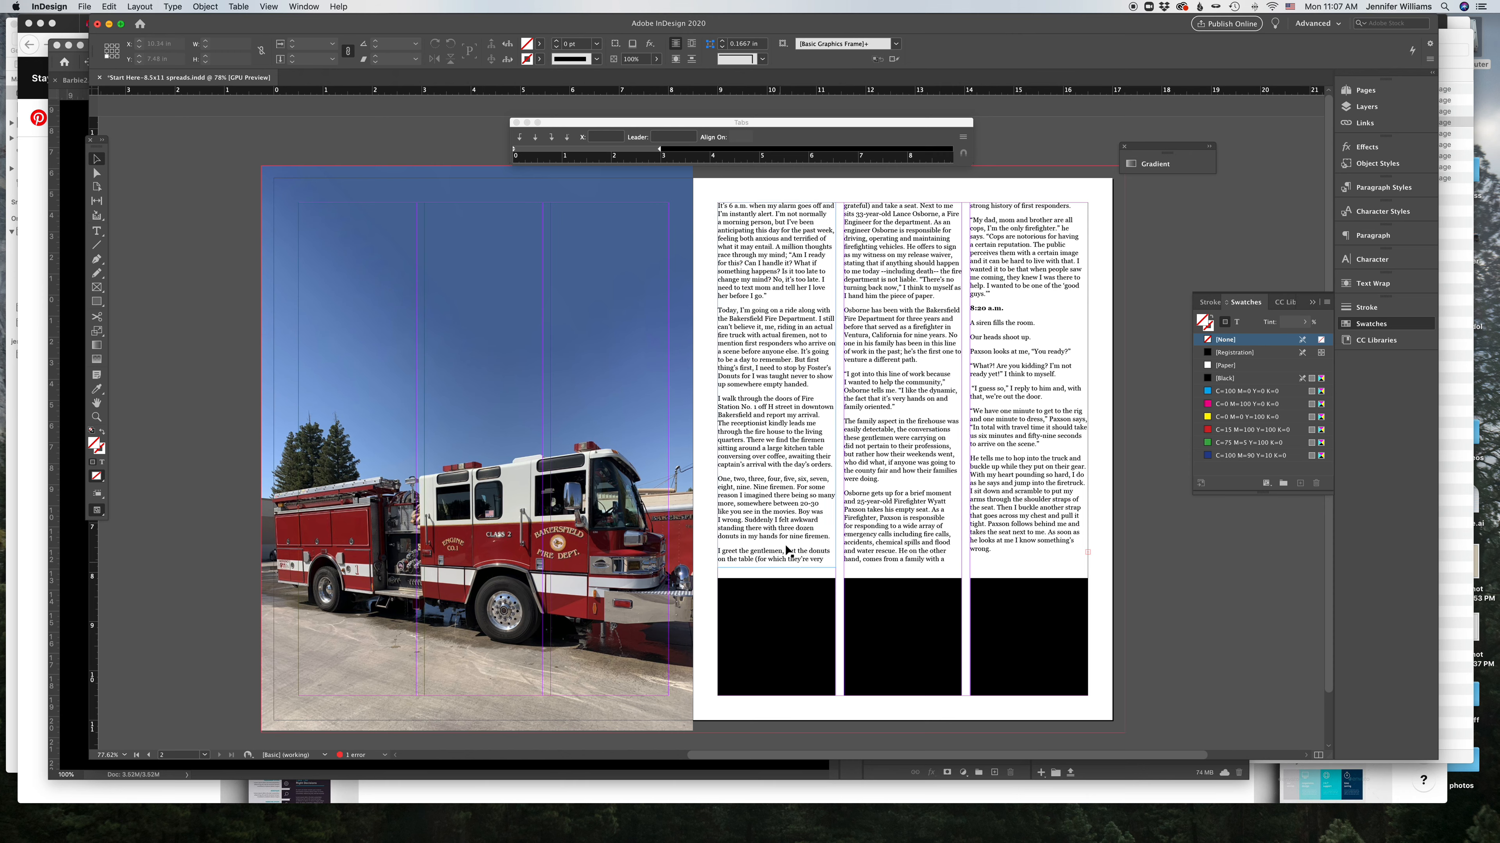
Step: Raise the bottom edges of all three text frames slightly
left_click(751, 560)
left_click_drag(776, 568, 777, 547)
left_click(885, 559)
left_click_drag(902, 563, 901, 543)
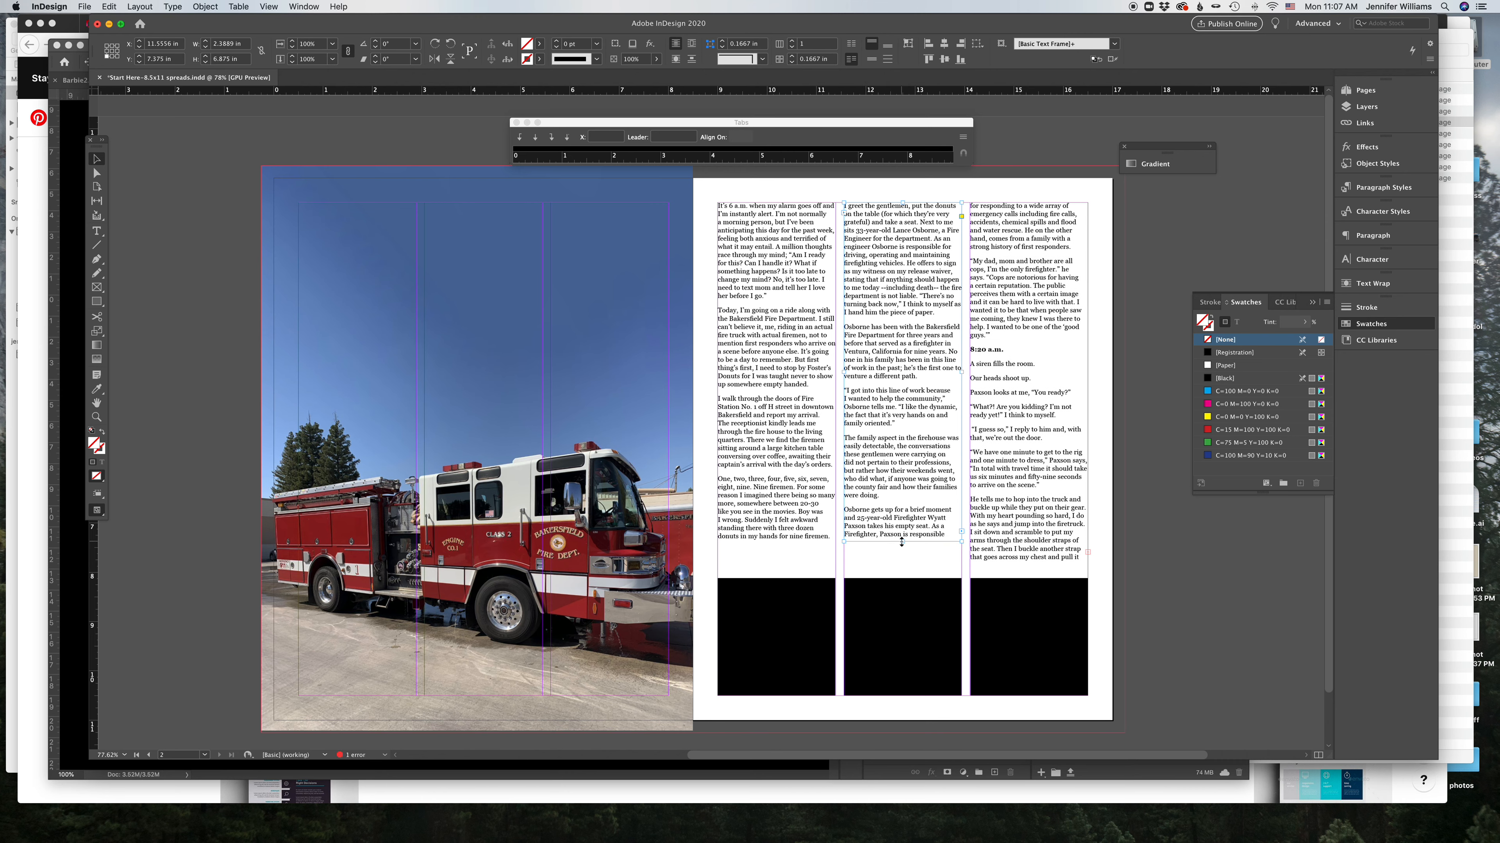
left_click(1027, 556)
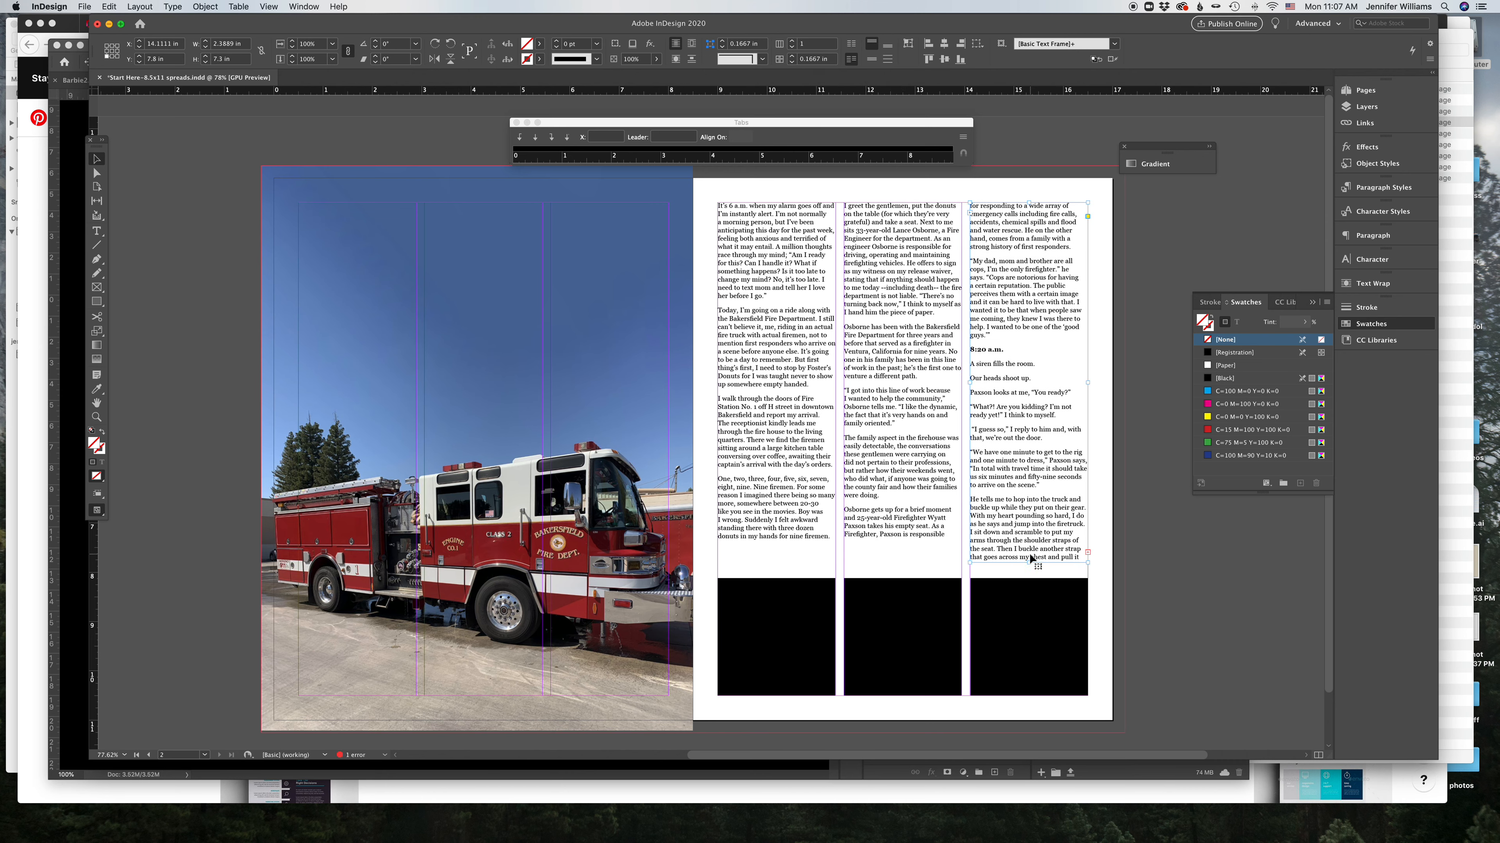
left_click_drag(1028, 563, 1026, 537)
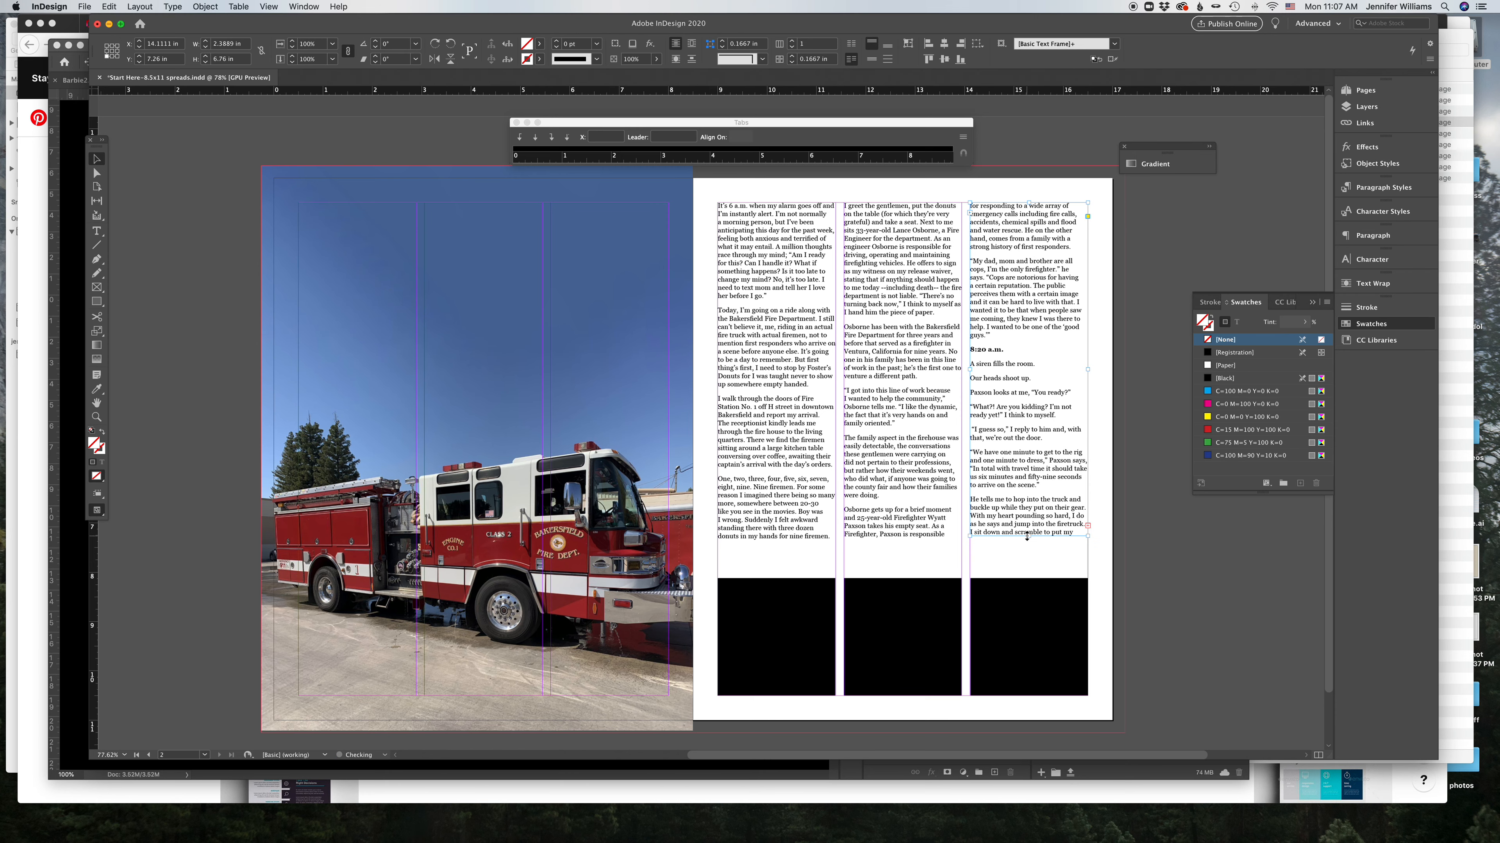
left_click(1148, 549)
Step: Lower the bottoms of the first and second text frames
left_click(904, 525)
left_click(791, 534)
left_click_drag(776, 547, 777, 572)
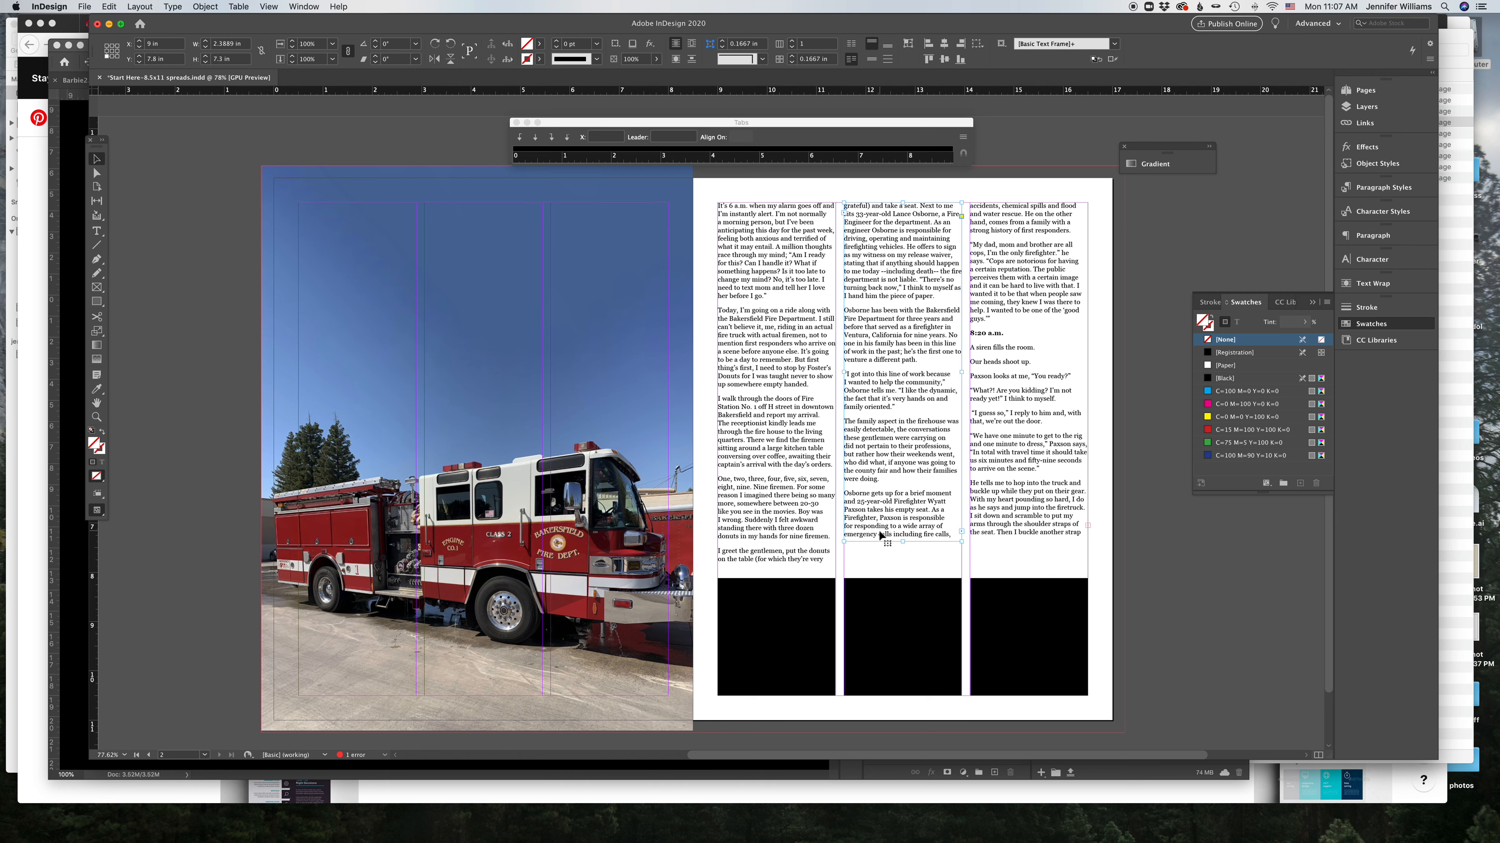
left_click_drag(904, 541, 904, 563)
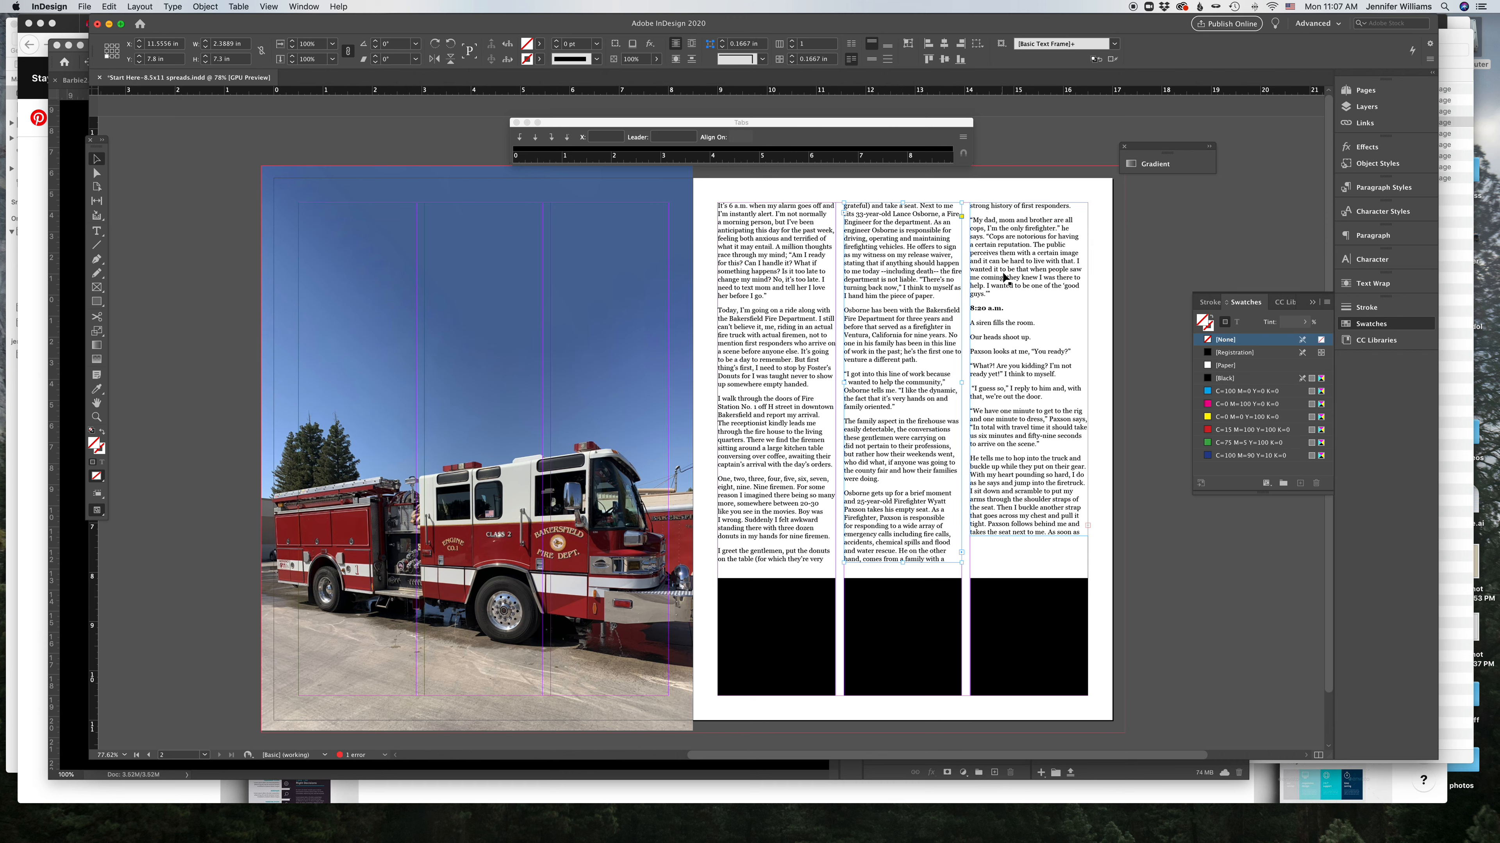
Step: Raise the first and second frames' bottom edges again to even the columns
left_click(778, 560)
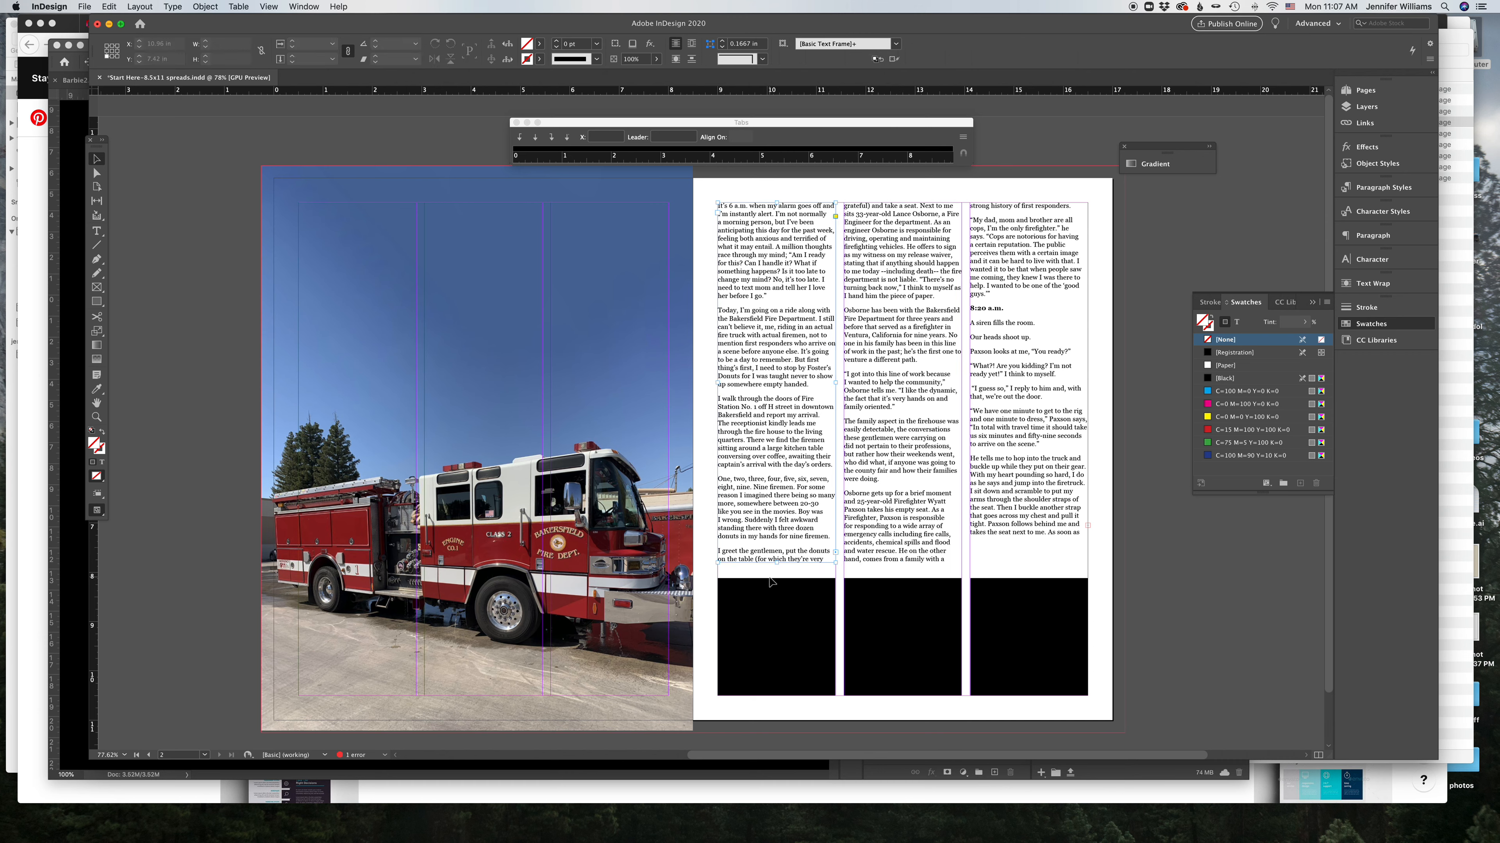
left_click_drag(779, 563, 779, 547)
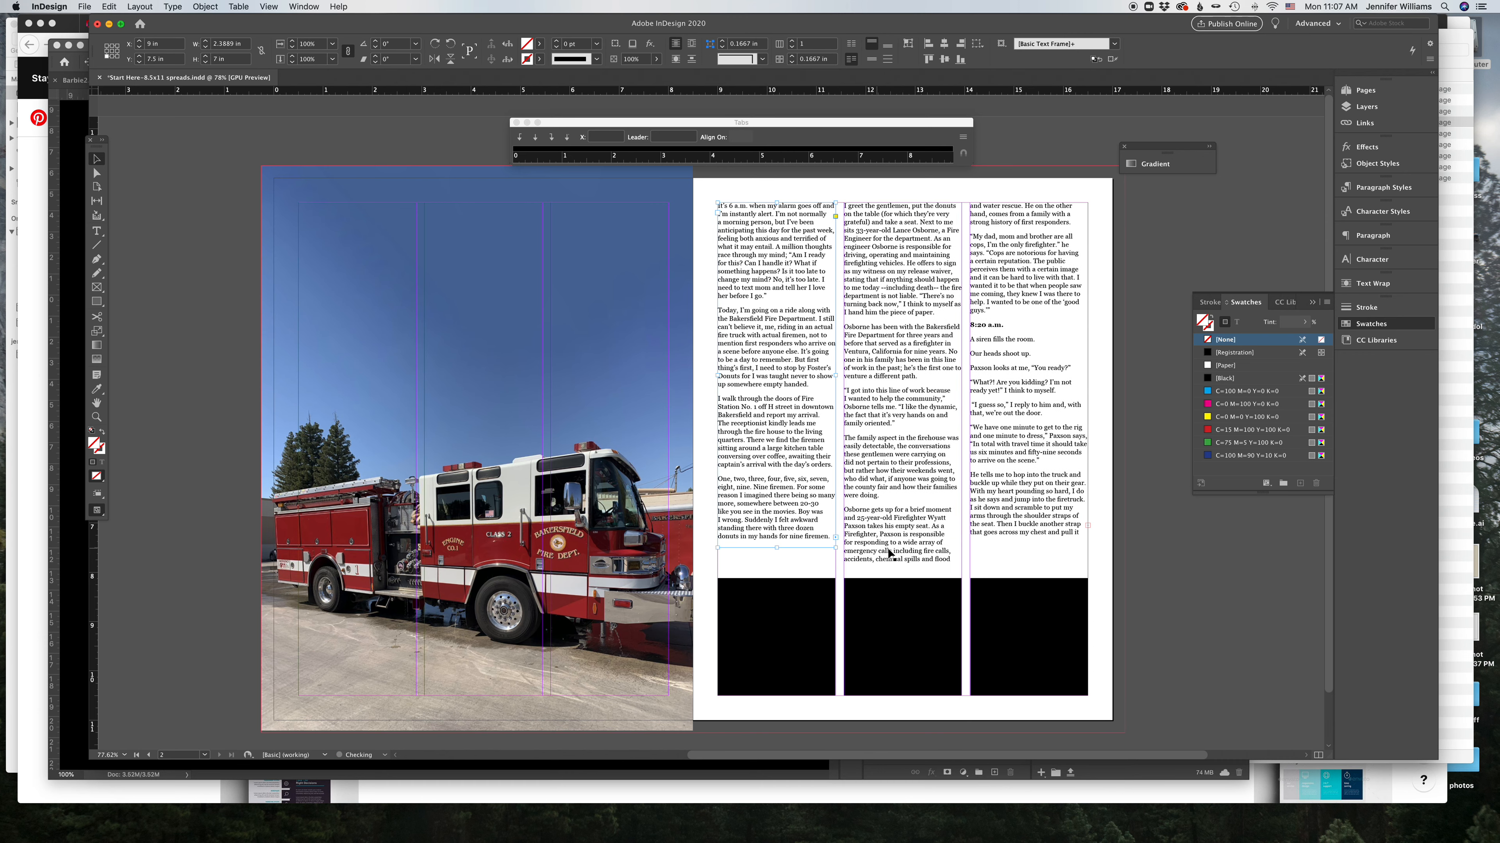
left_click_drag(900, 563, 901, 543)
left_click(1030, 533)
left_click(1108, 540)
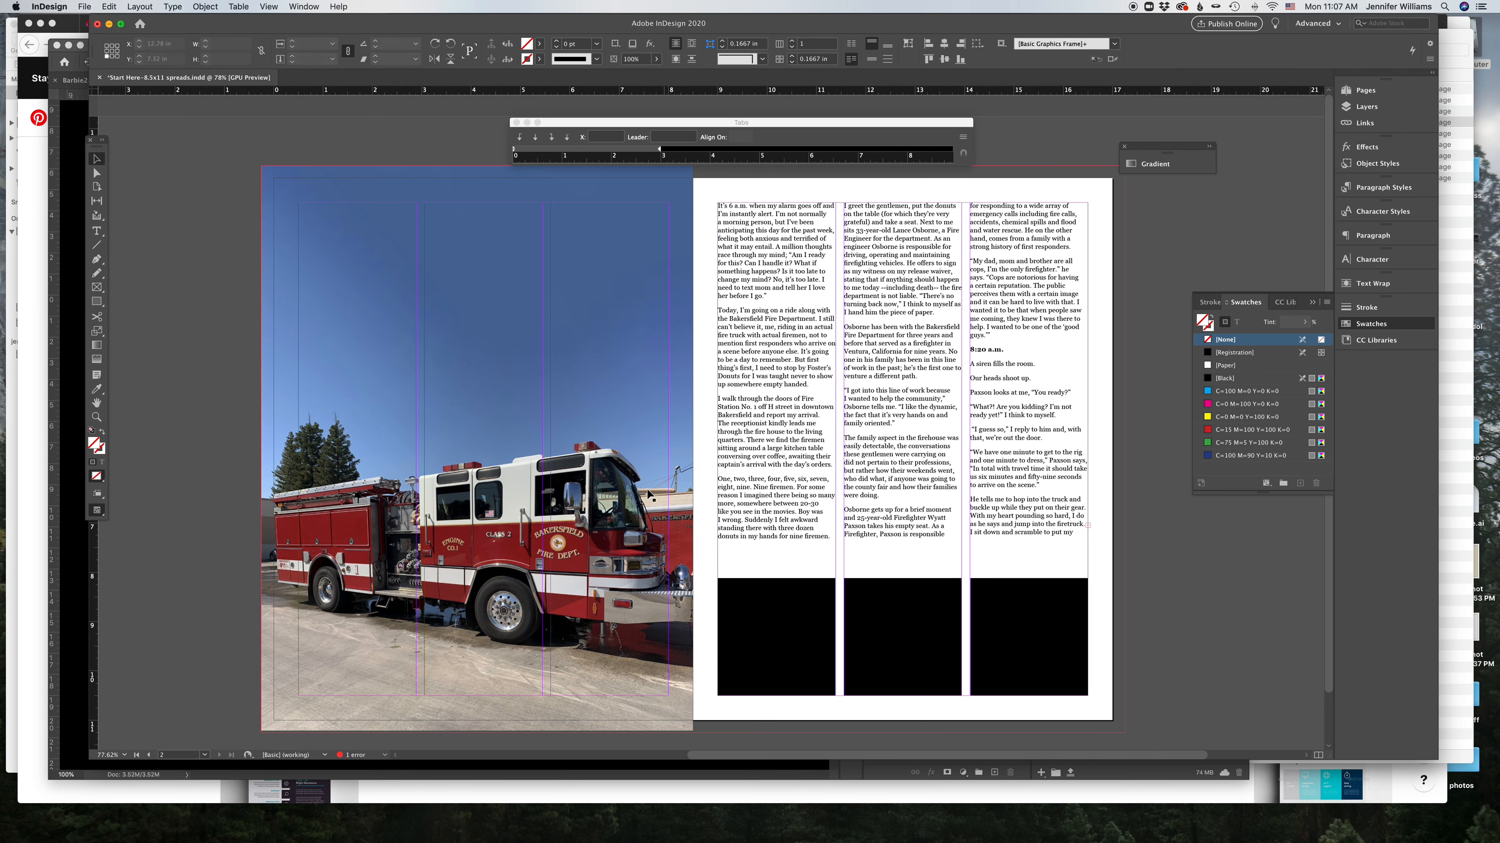
Step: Place the third column's overset text as a new frame on the pasteboard
left_click(1088, 525)
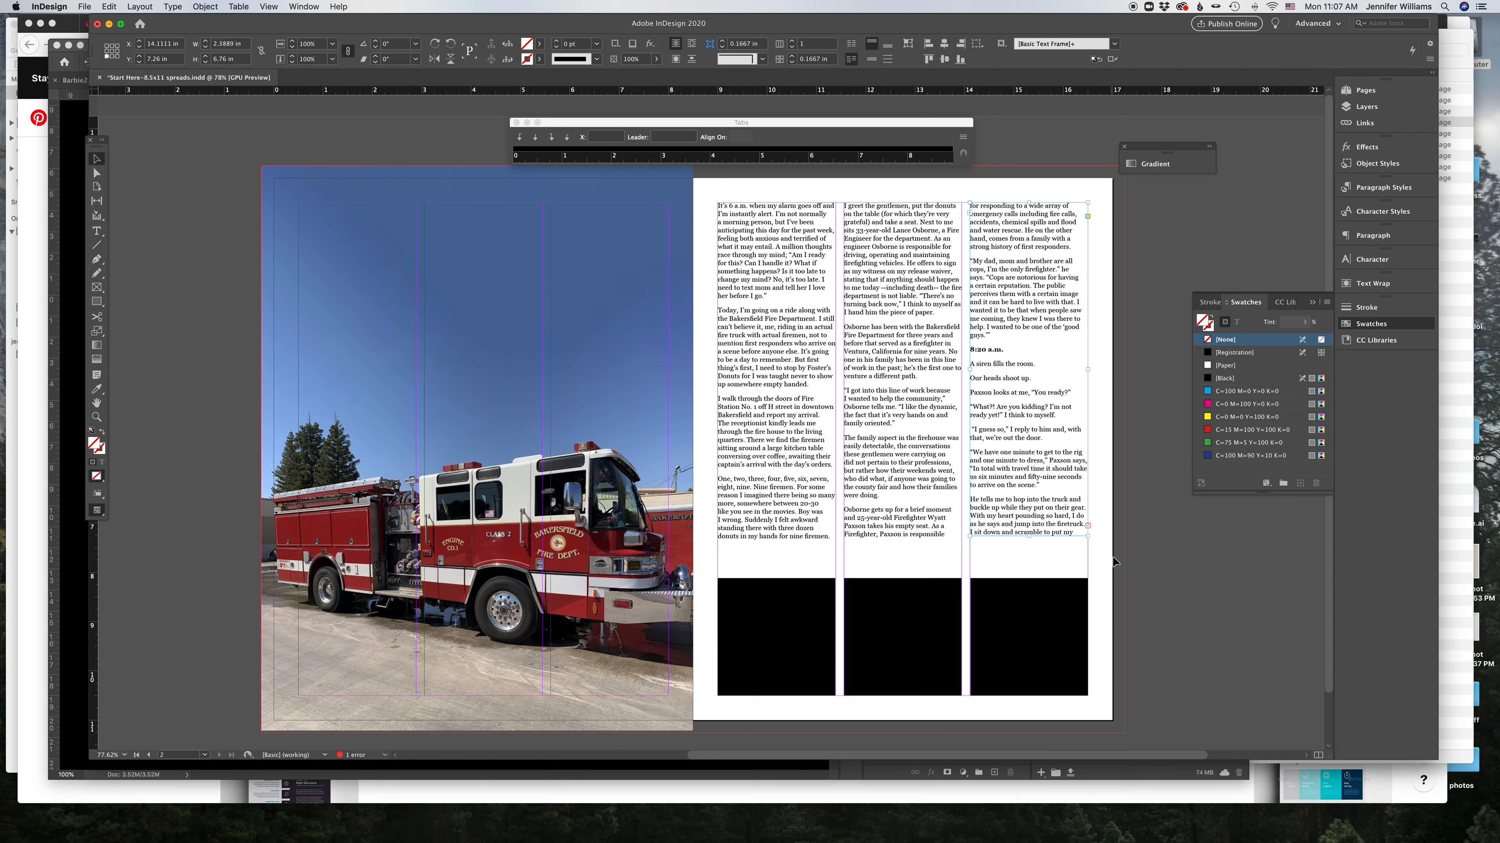
left_click(1088, 525)
left_click(1147, 506)
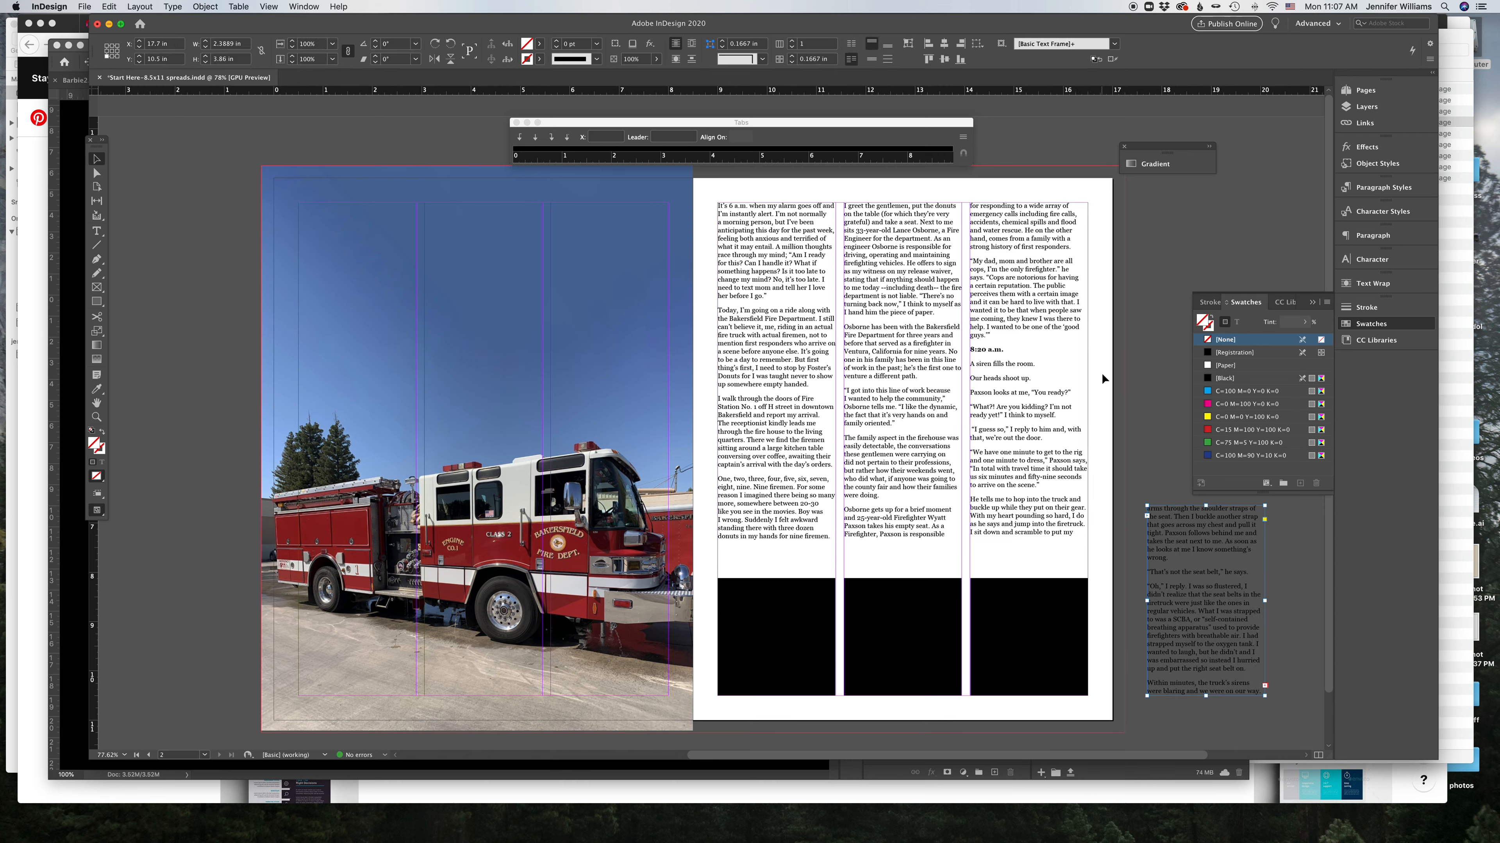
left_click(477, 450)
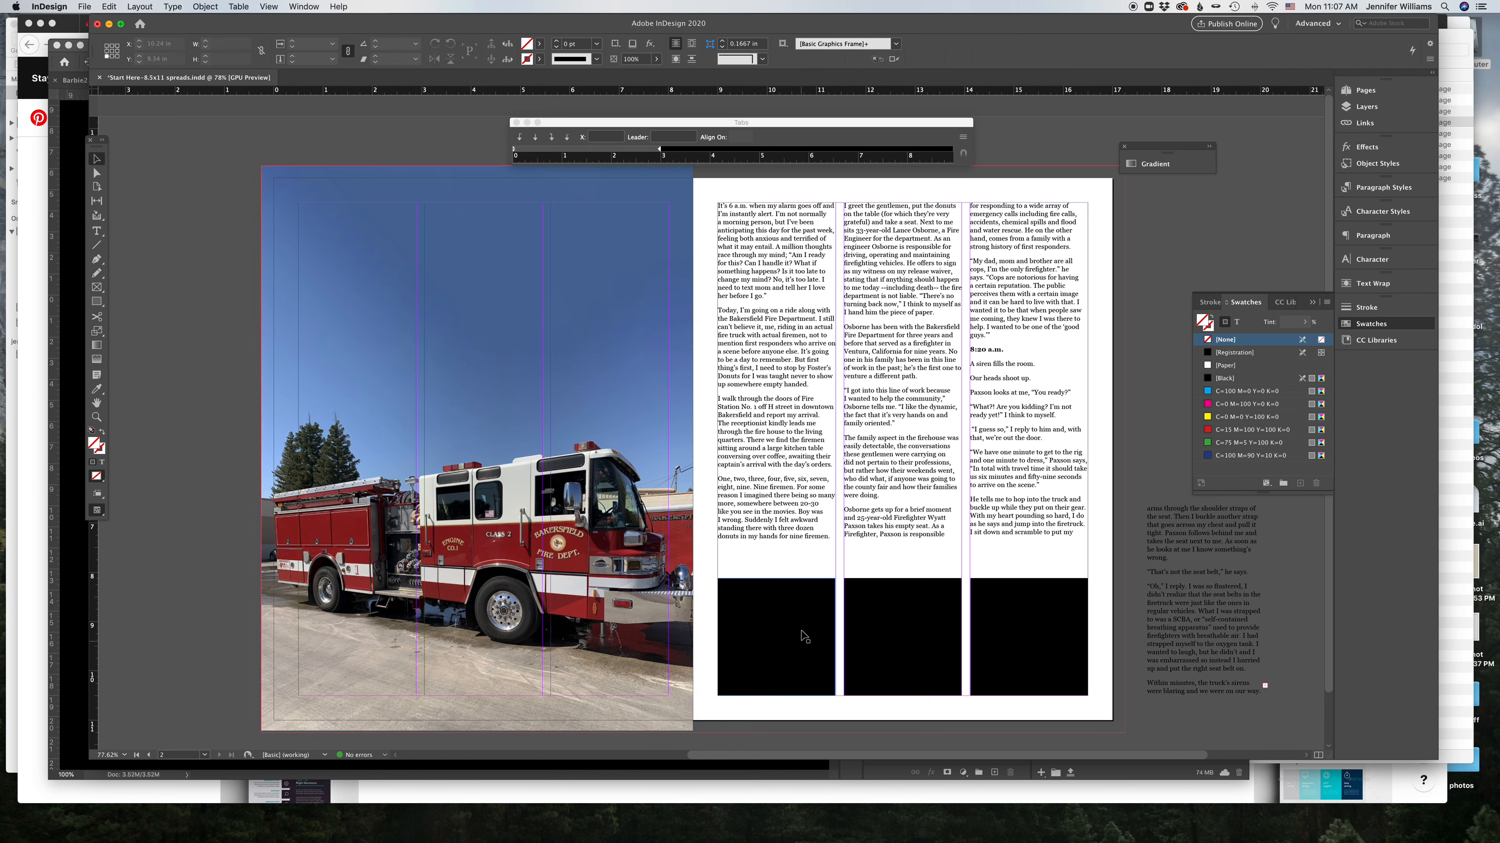
Step: Select the three column text frames and set their vertical justification to Justify in Text Frame Options
left_click_drag(759, 559, 1052, 524)
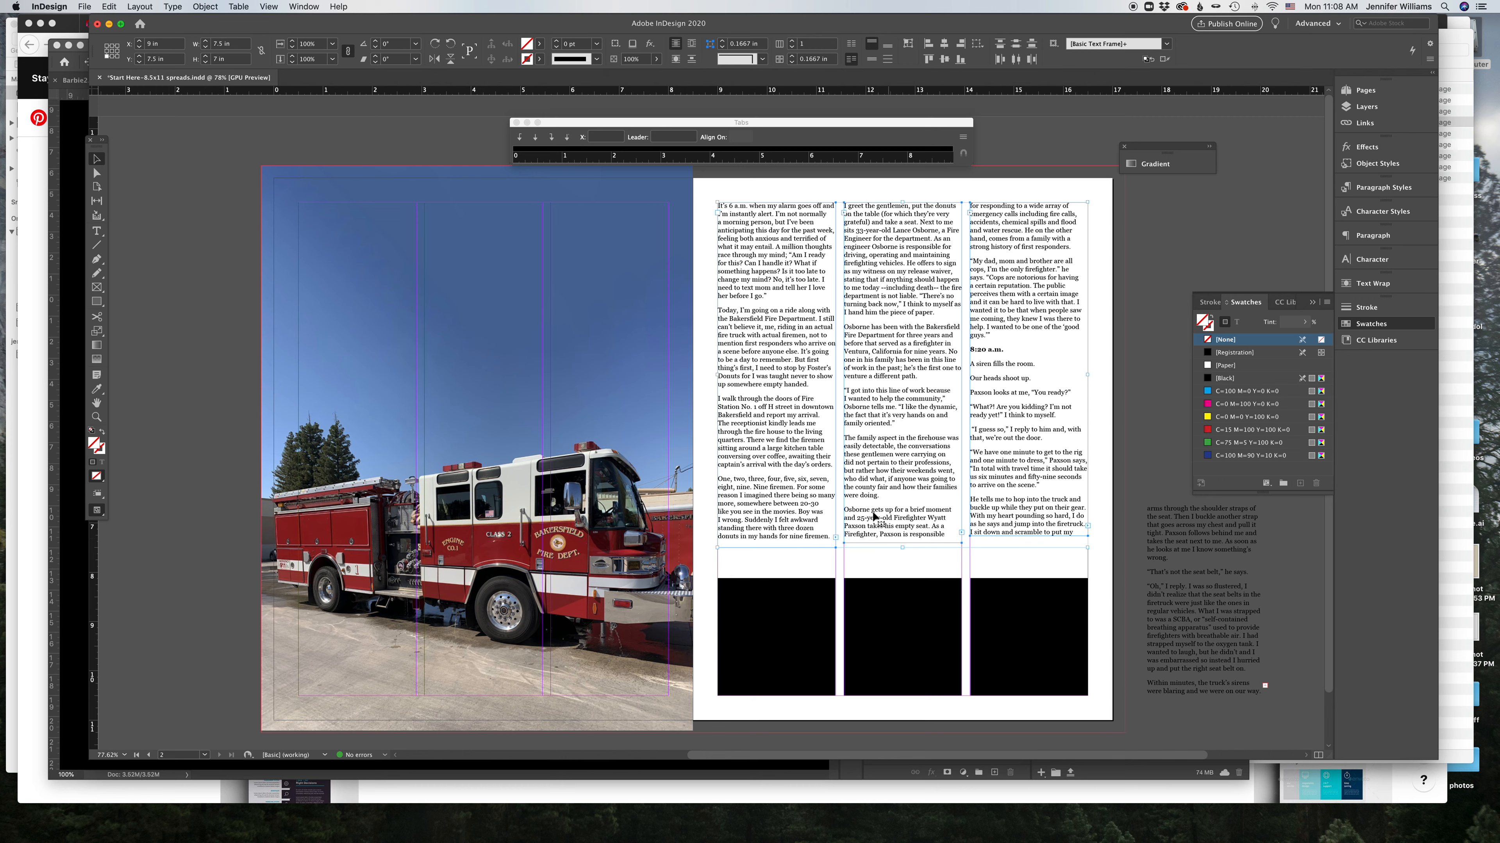
left_click(196, 7)
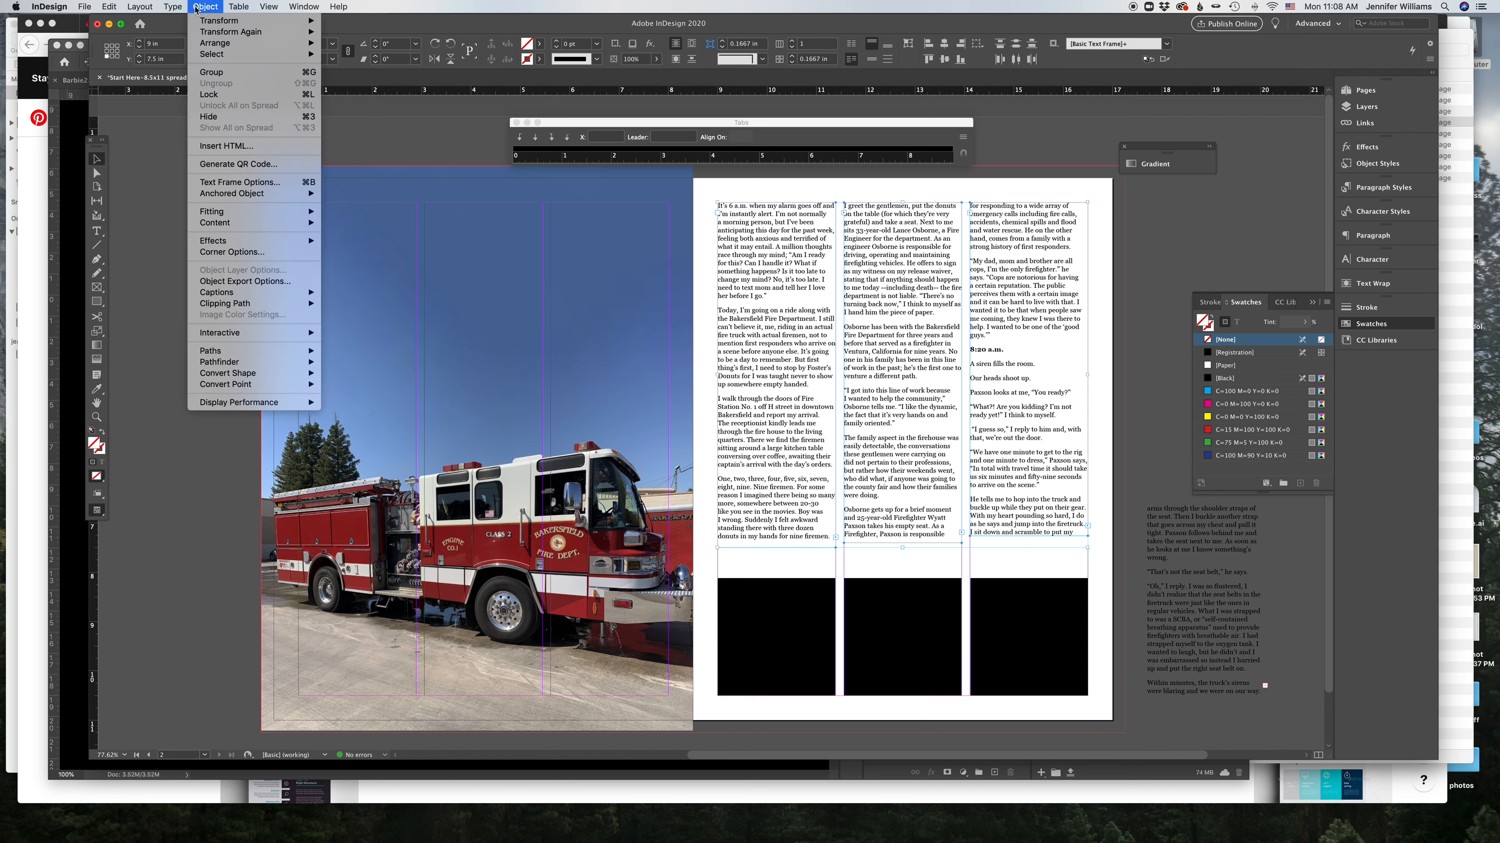
mouse_move(171, 7)
left_click(269, 188)
left_click(838, 482)
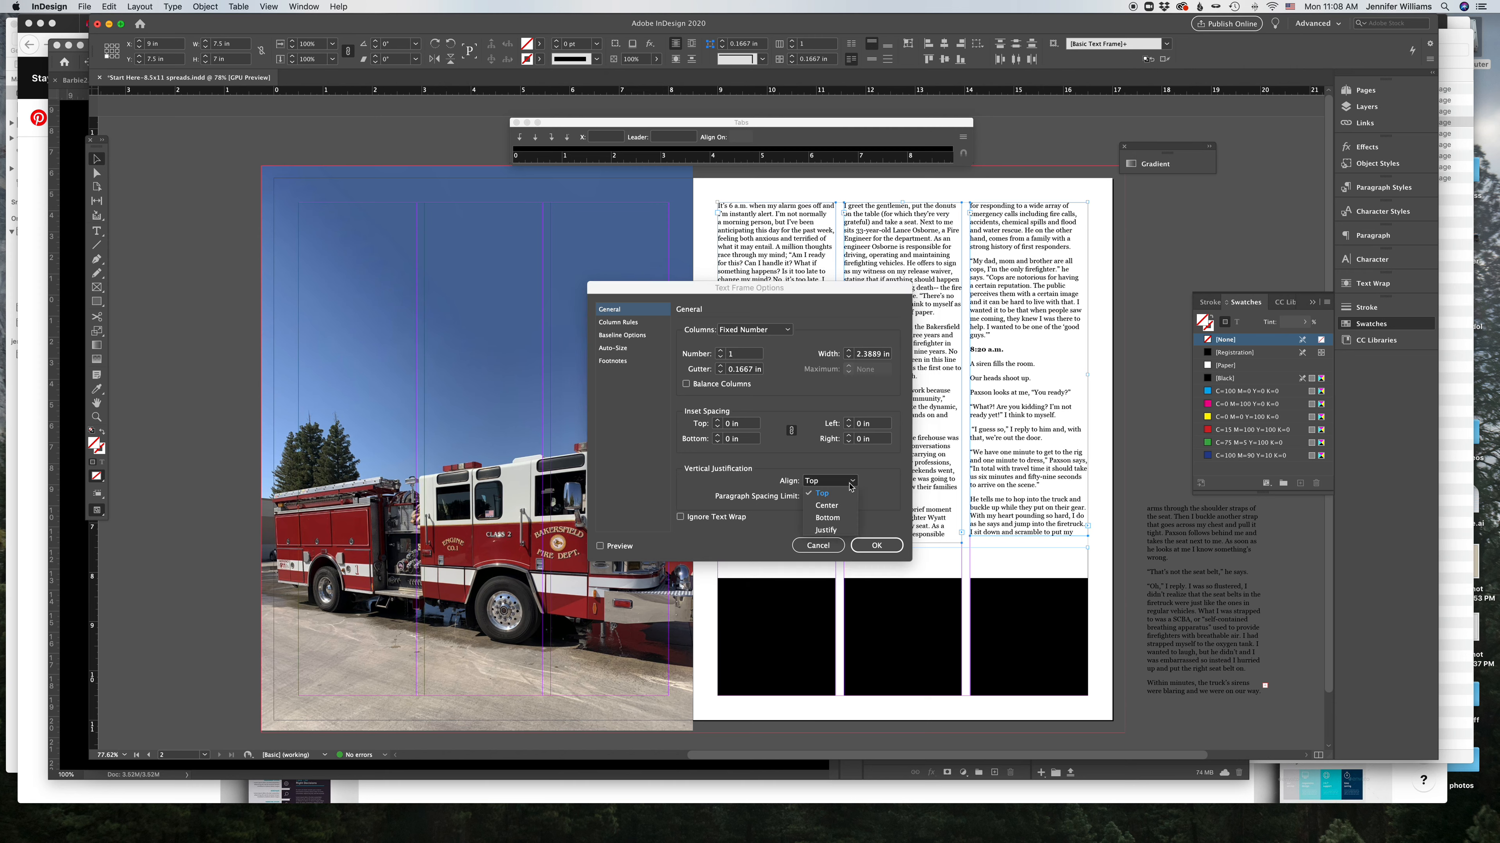
left_click(826, 530)
left_click(876, 545)
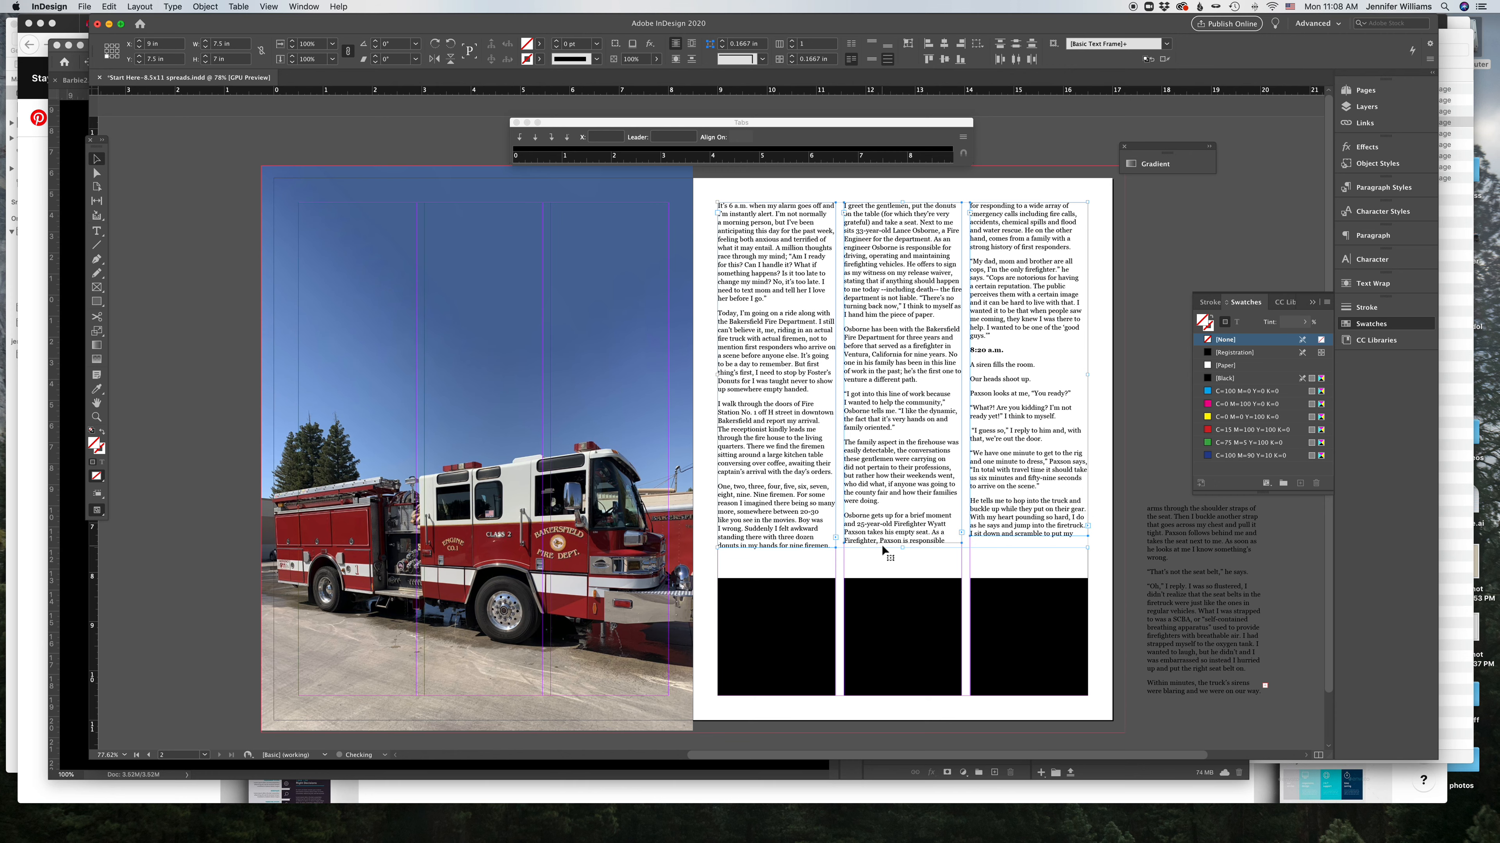
Step: Lengthen the second and third text frames slightly to even their bottoms
left_click(901, 542)
left_click_drag(902, 545, 902, 552)
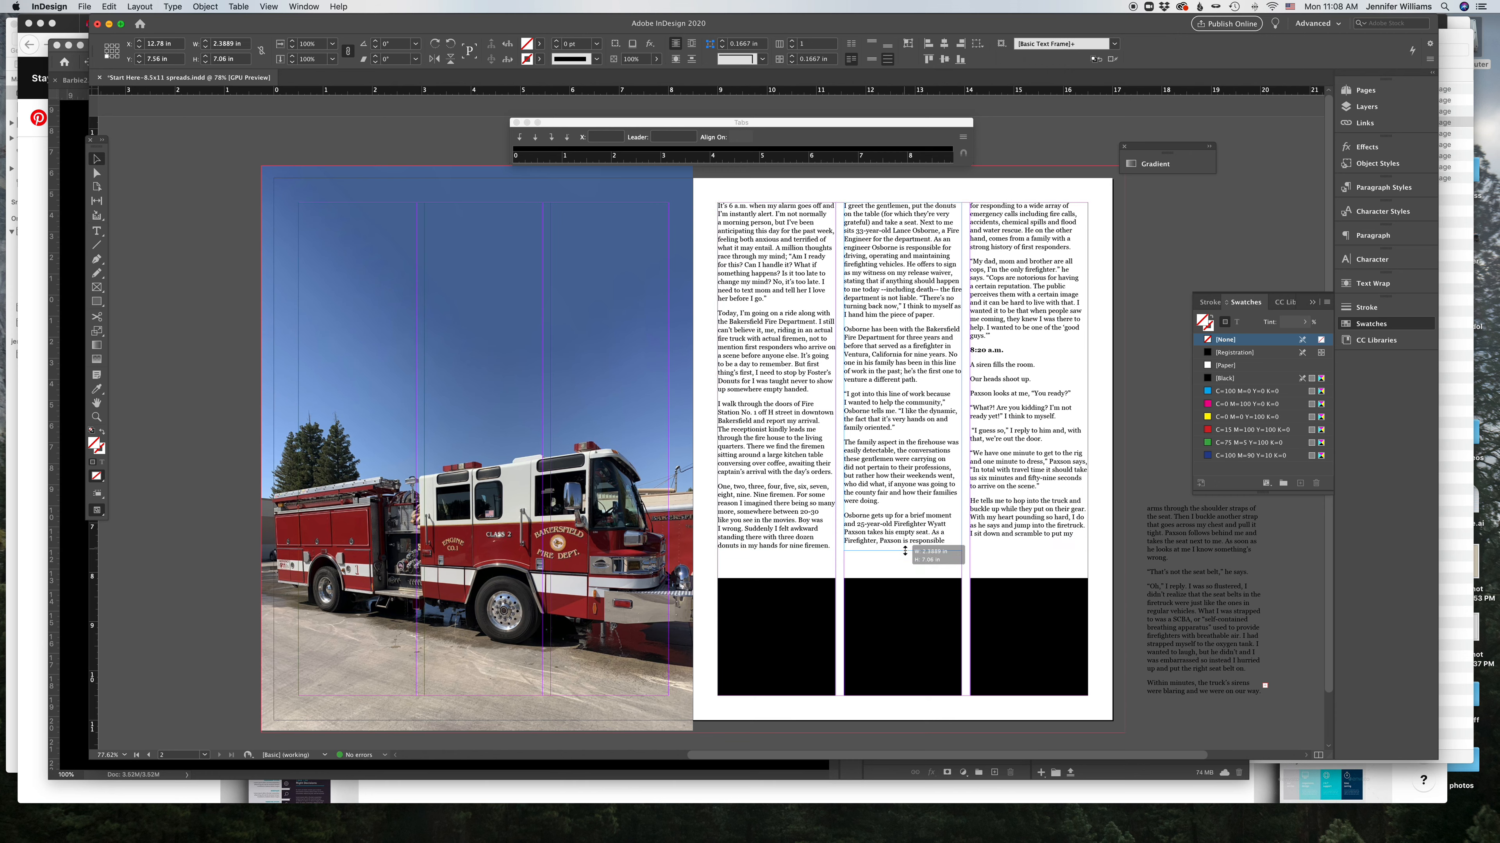
left_click(1027, 537)
left_click_drag(1028, 536, 1028, 549)
left_click(978, 566)
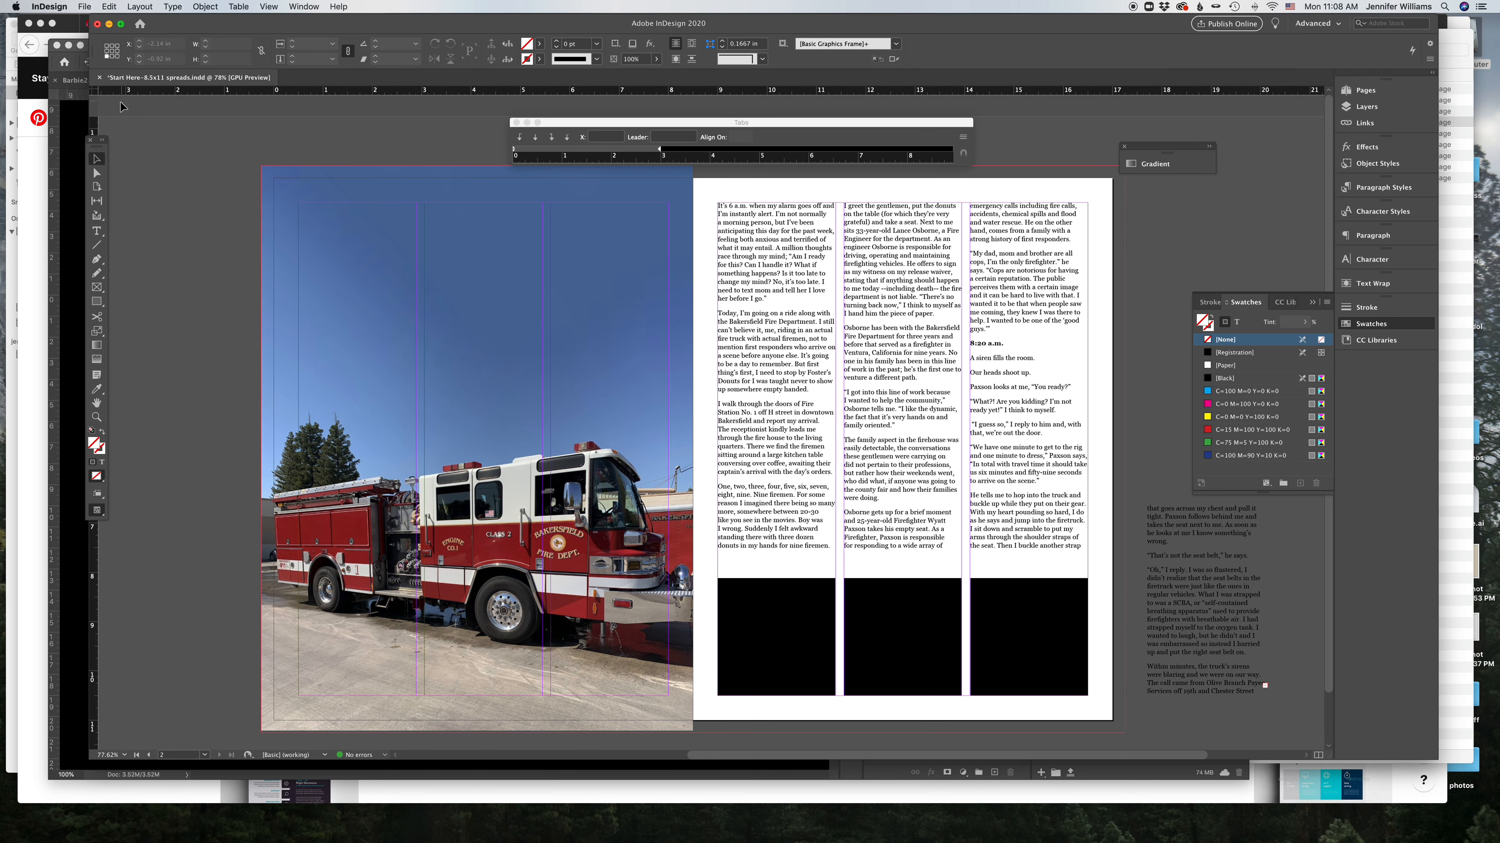
left_click(762, 284)
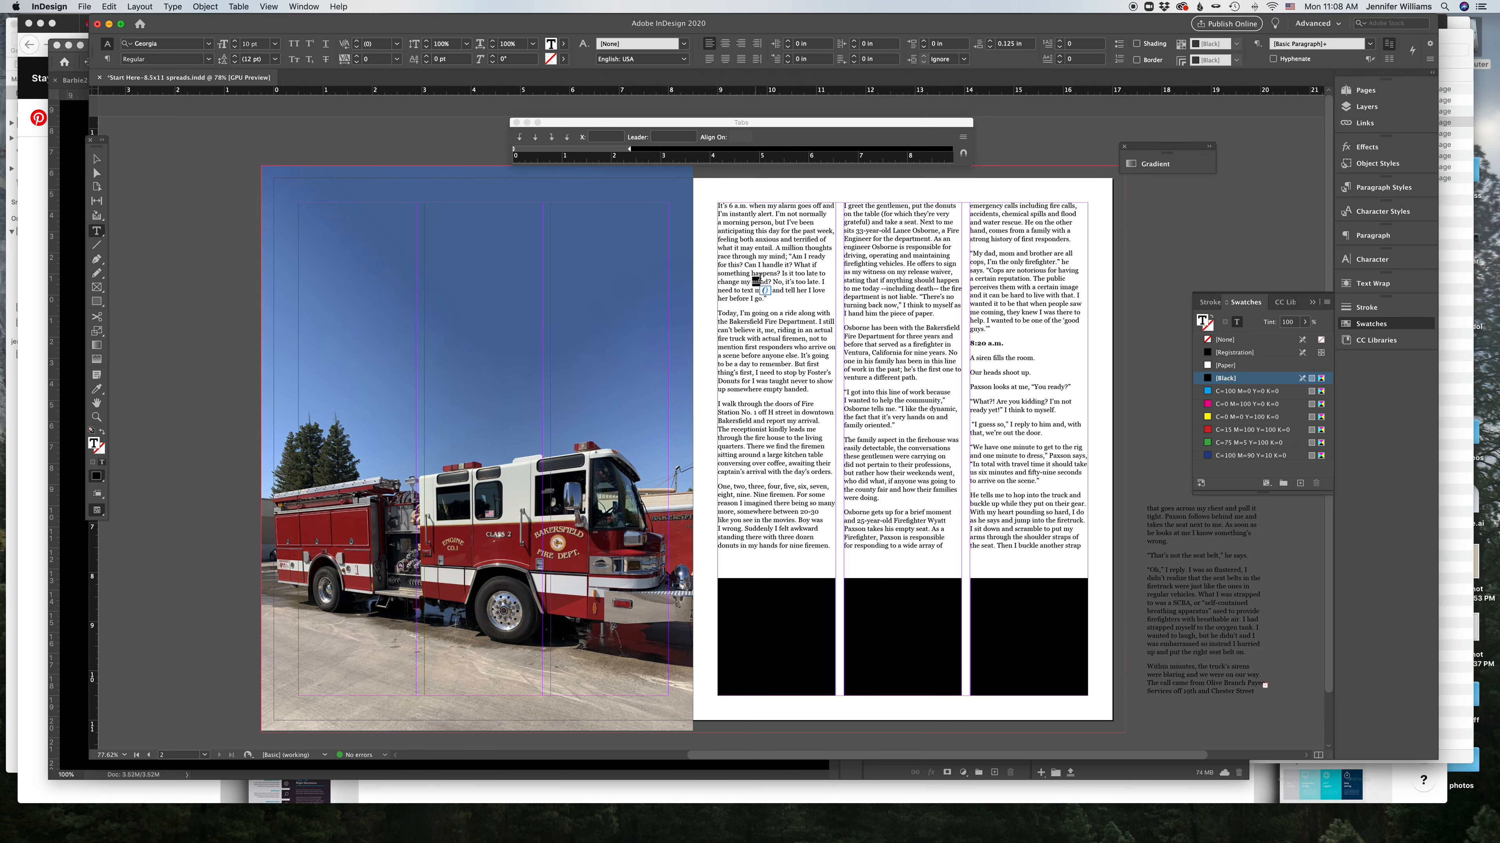
key("super+a")
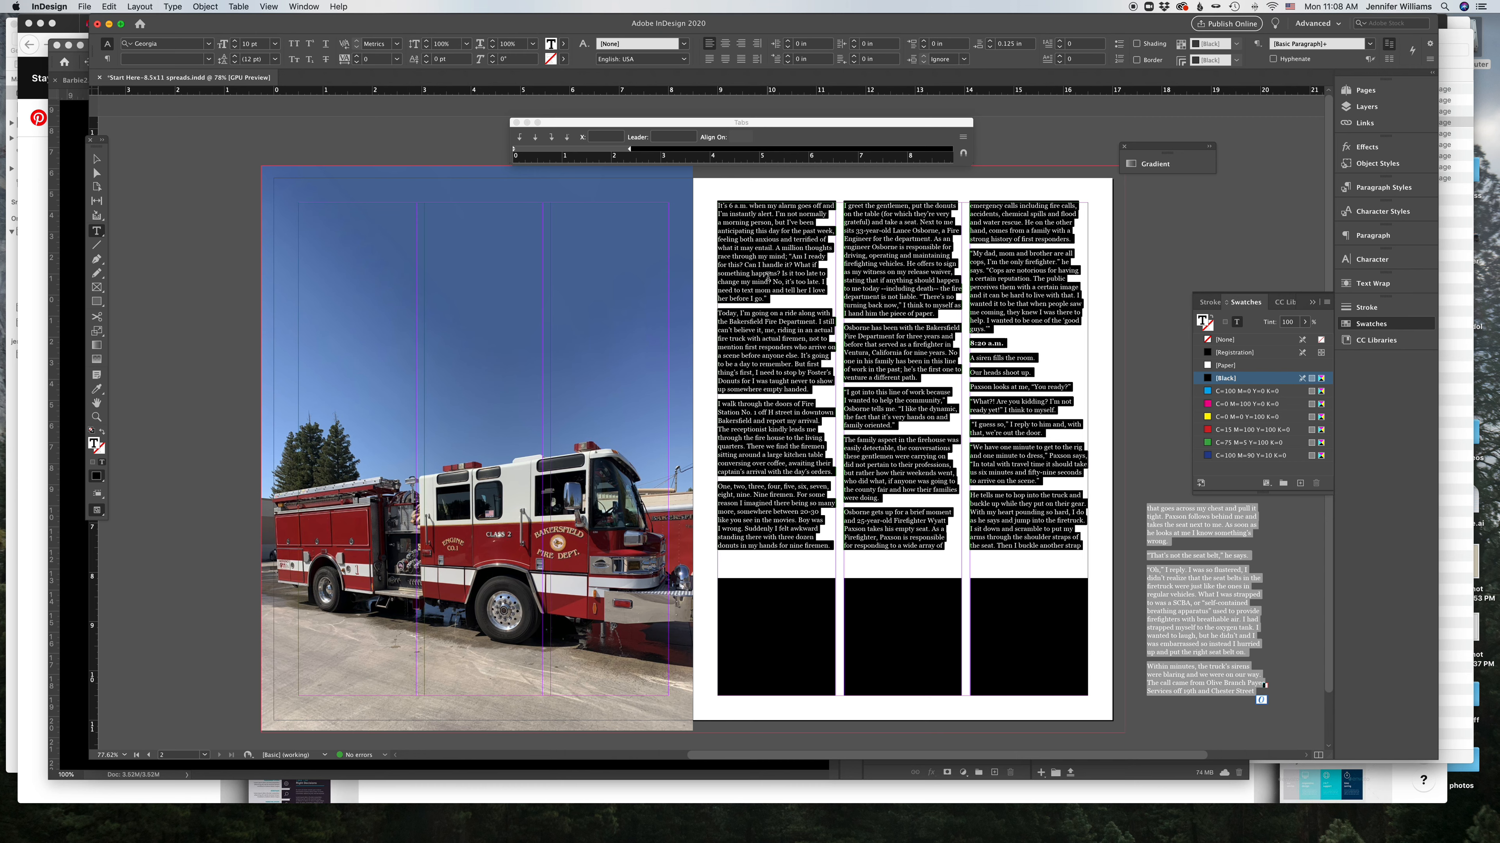
left_click(107, 59)
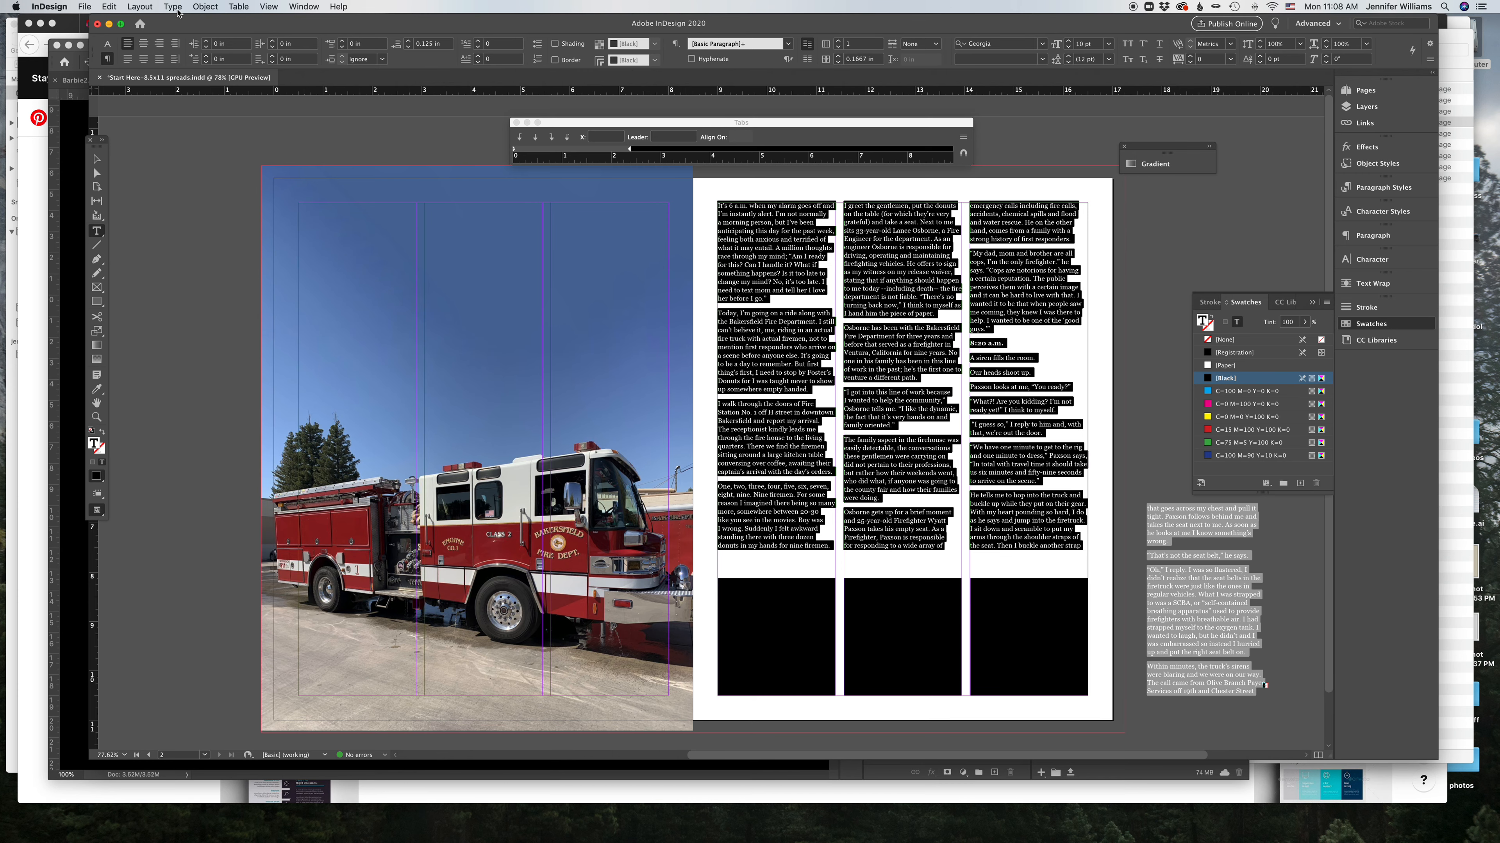
left_click(172, 7)
key("Escape")
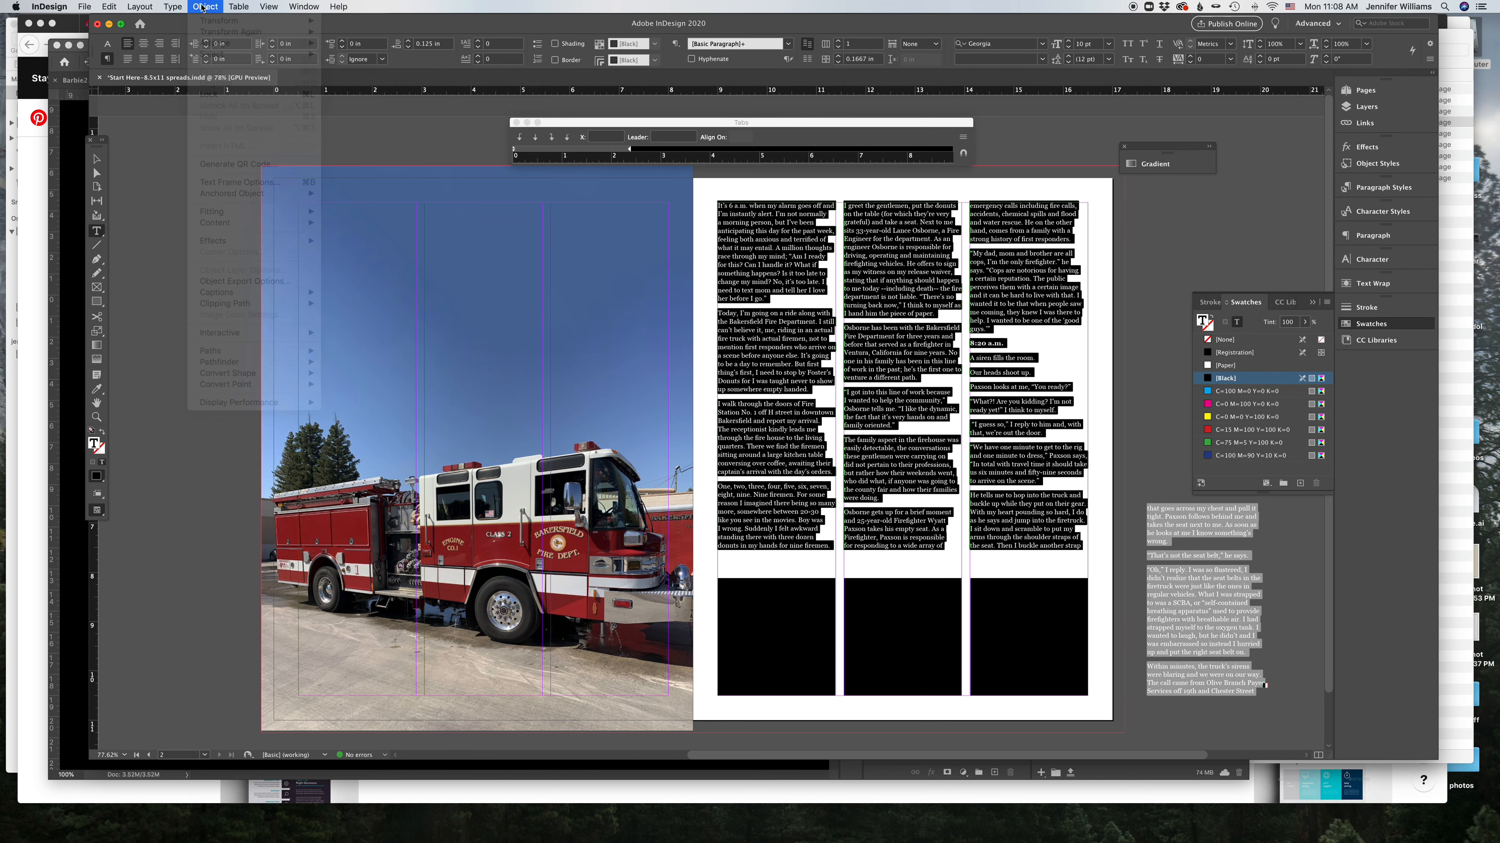
left_click(98, 159)
left_click(479, 448)
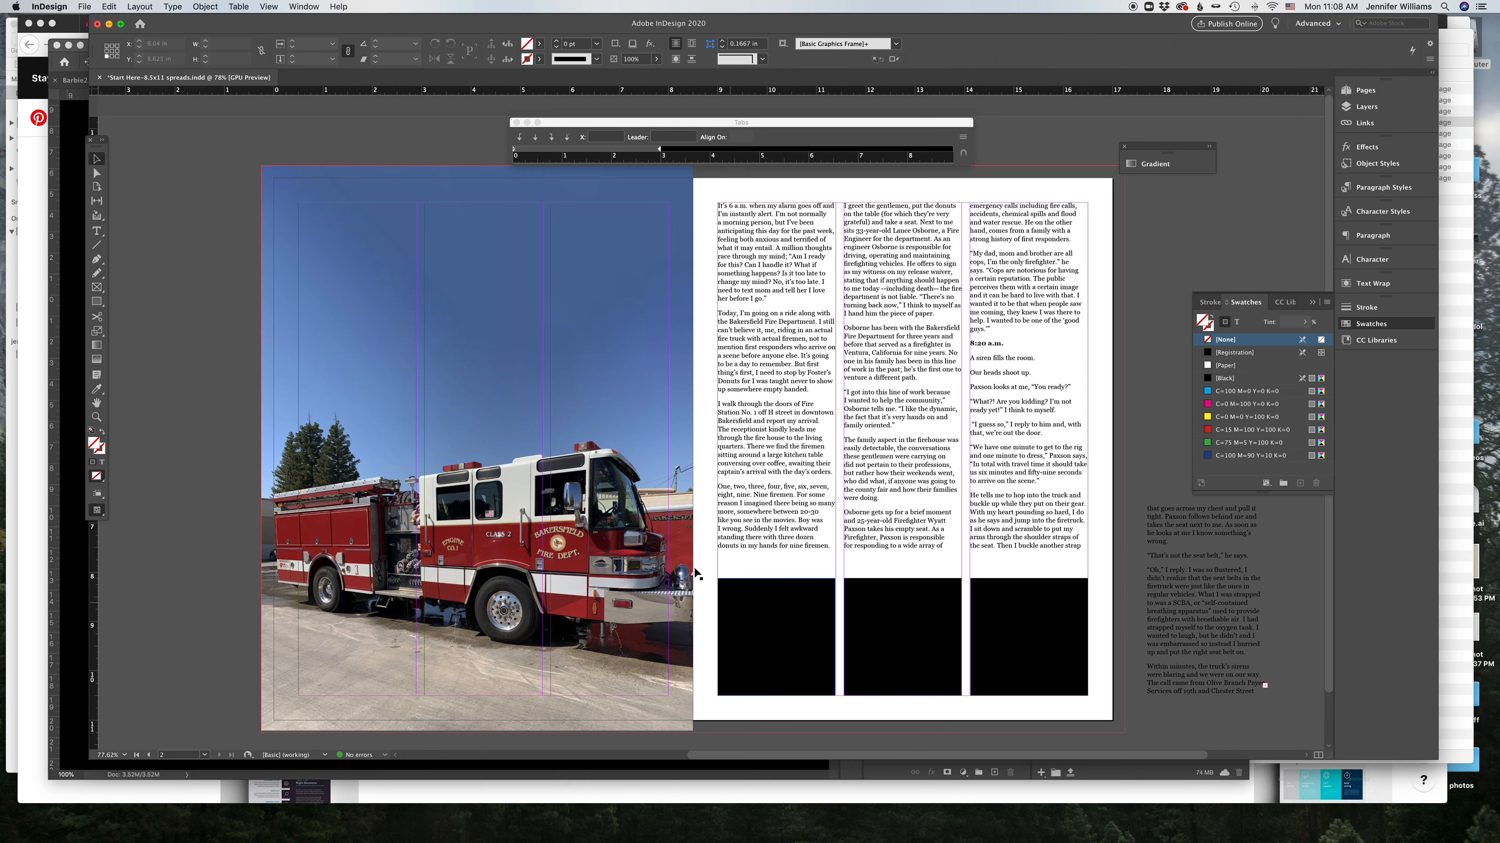
left_click(478, 447)
key("t")
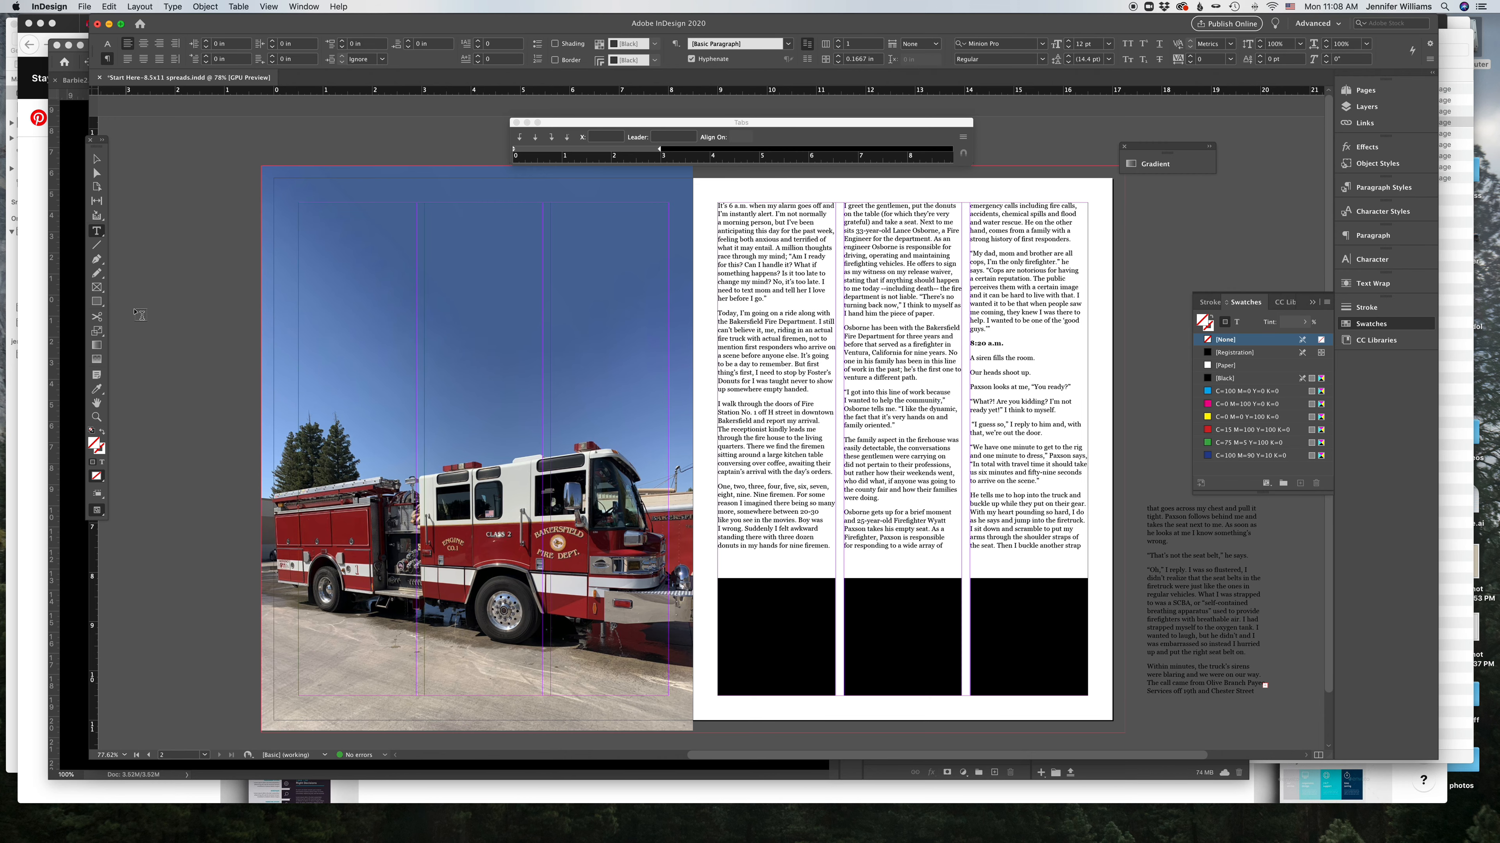
Step: Copy the headline 'Finding Family Through Flames' from the Word document and paste it into a new text frame on the photo page
left_click(747, 834)
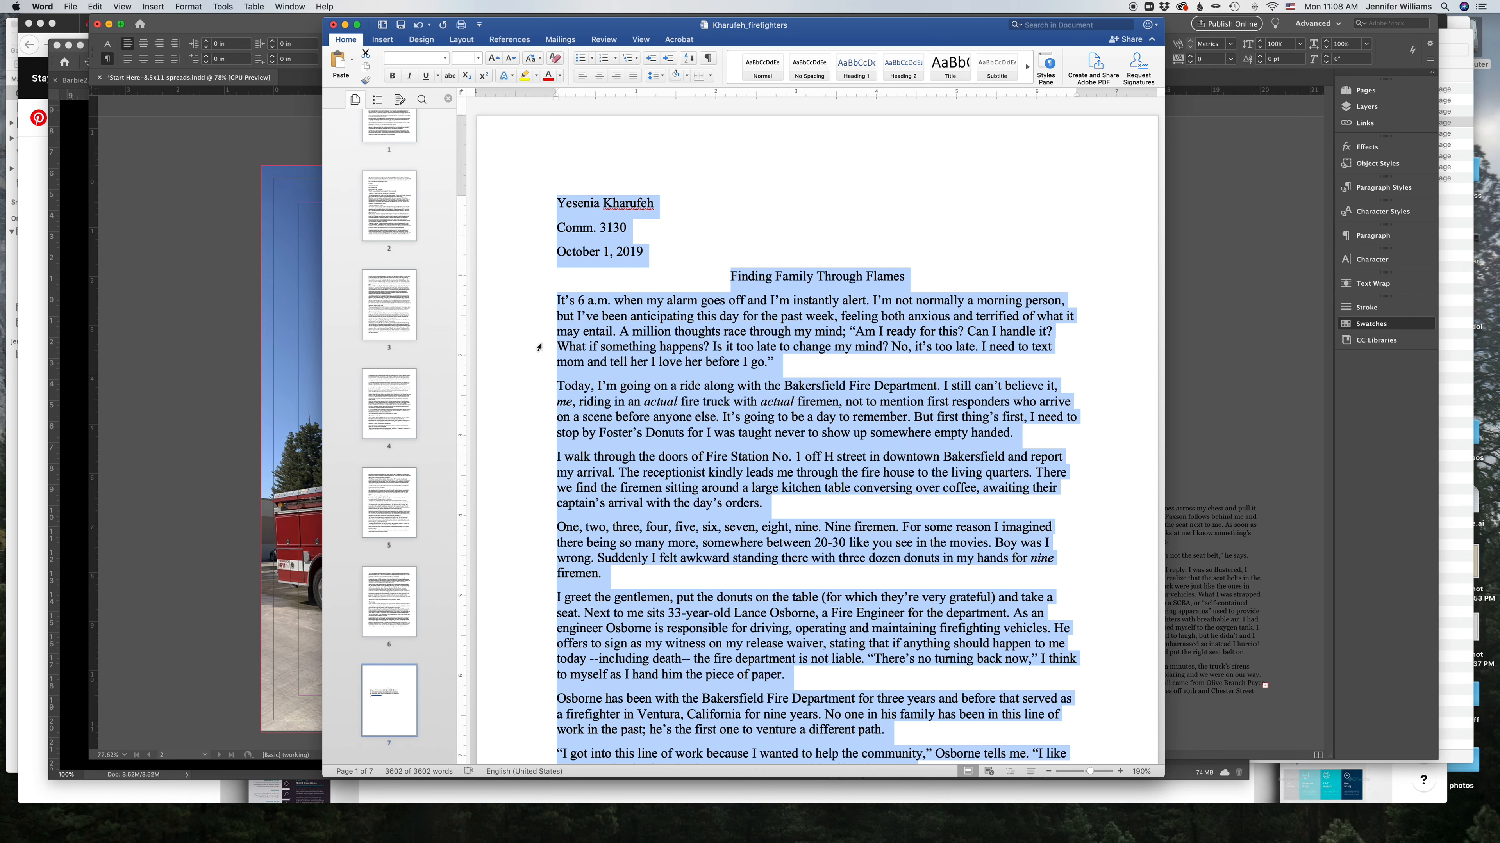
left_click(720, 245)
triple_click(730, 278)
key("super+c")
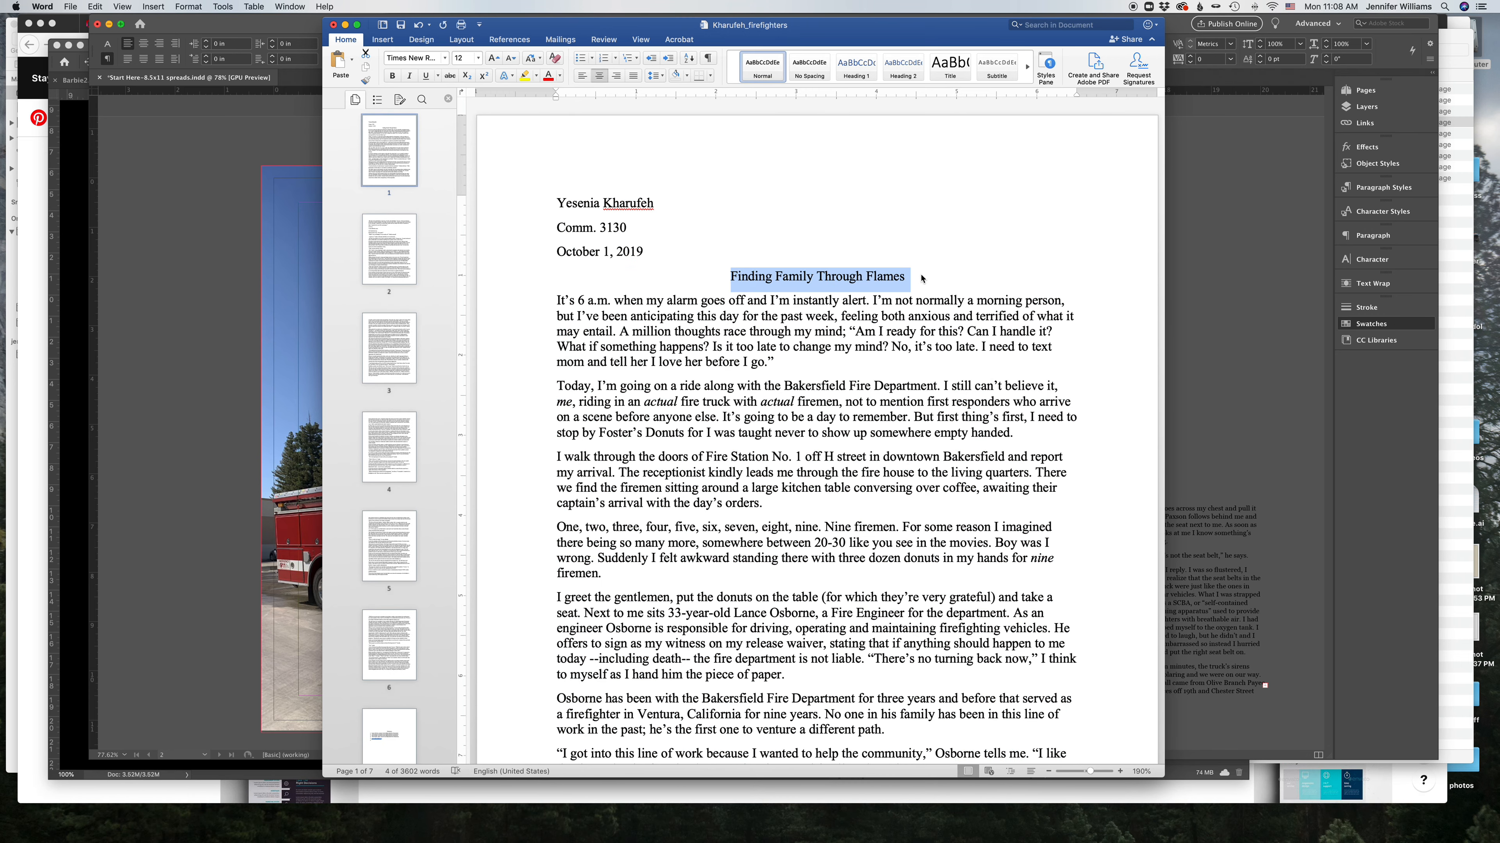
left_click(184, 281)
left_click_drag(313, 231, 649, 326)
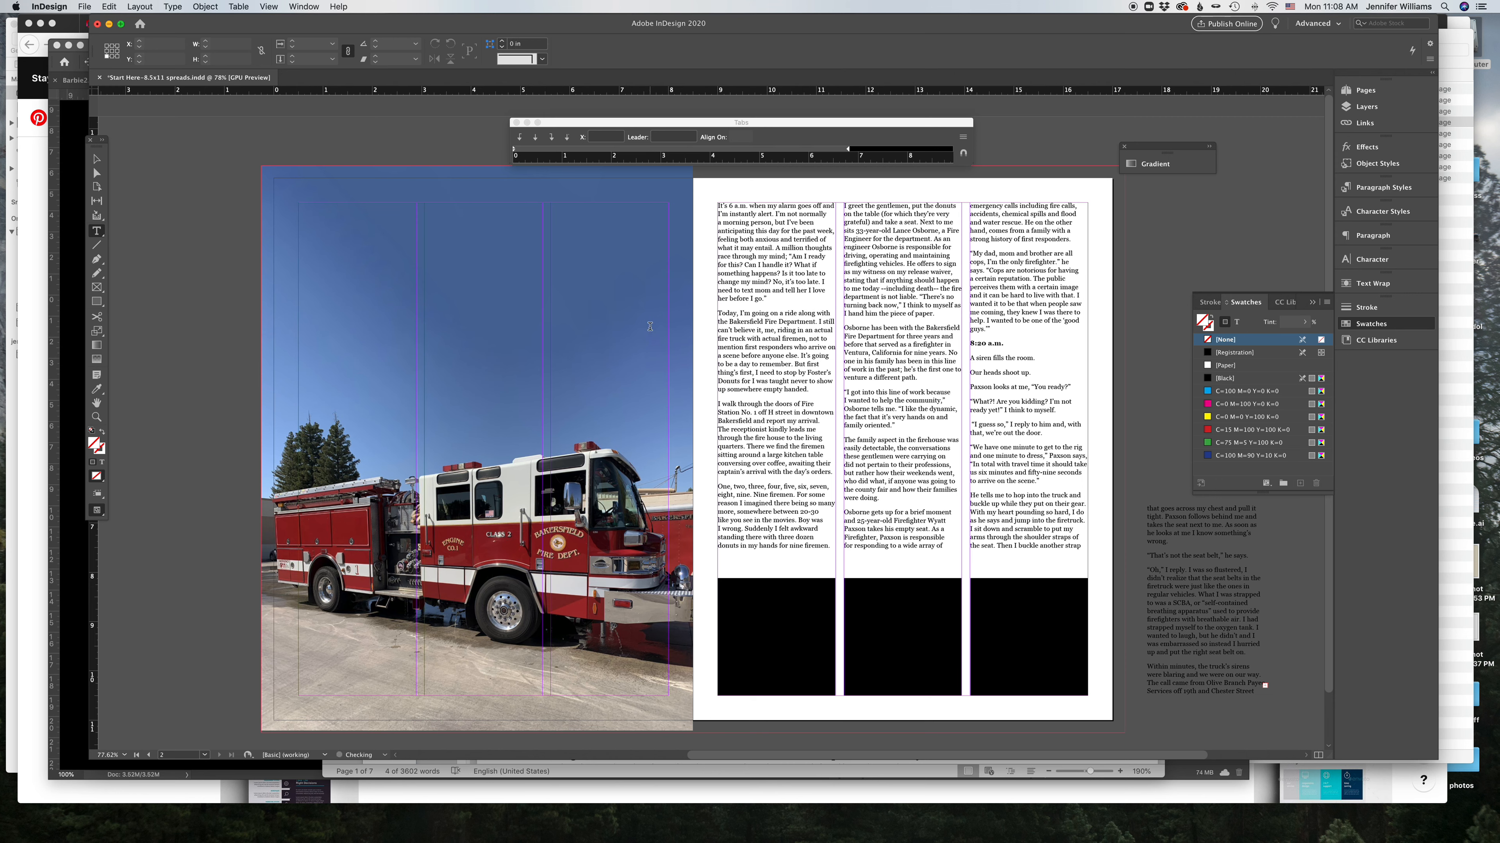
key("super+v")
Step: Set the headline's font to Americana Std Extra Bold
key("super+a")
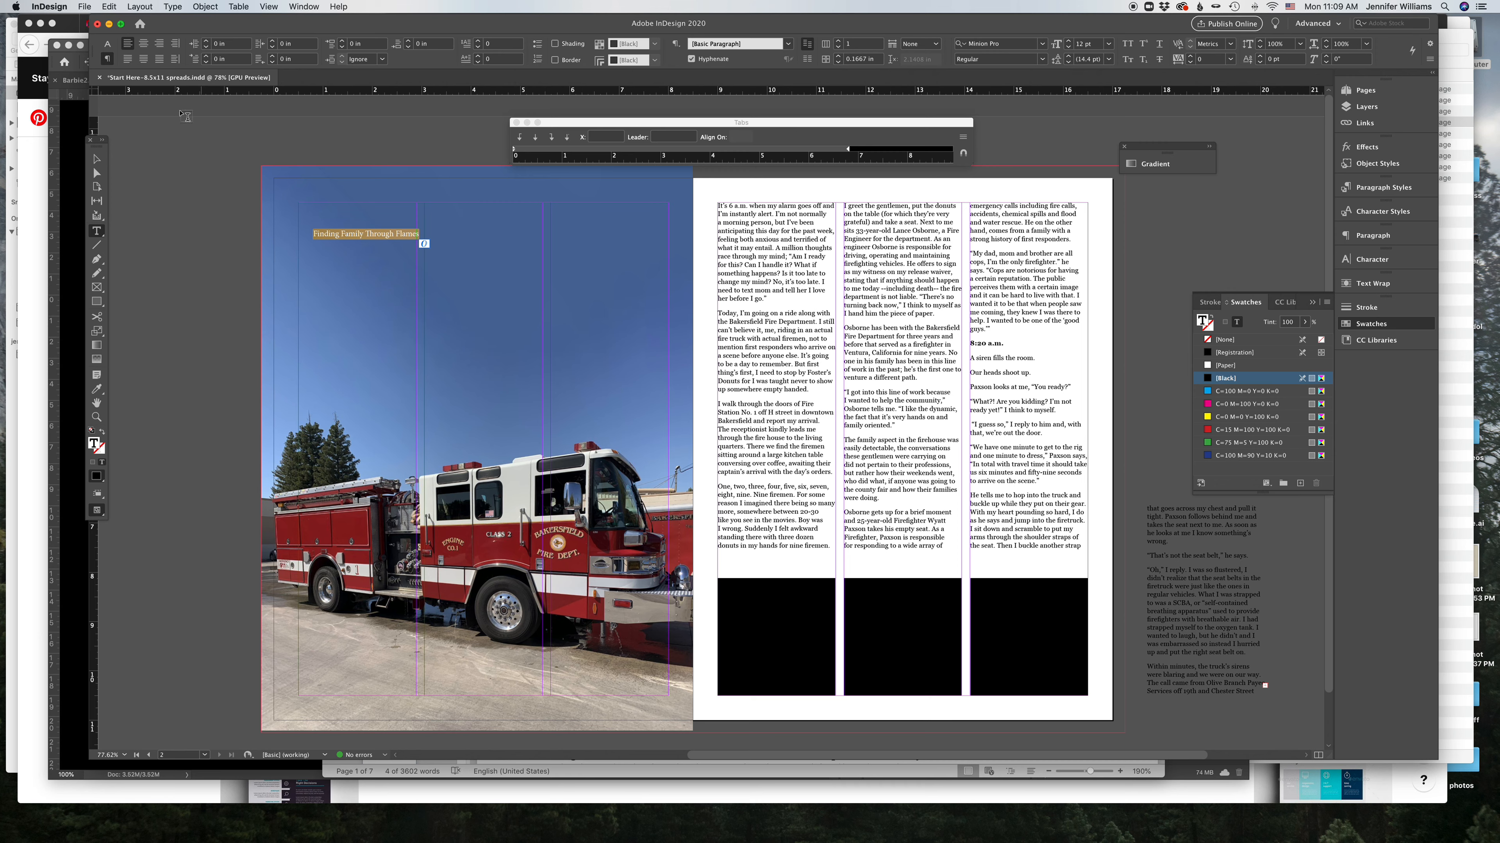
left_click(106, 44)
left_click_drag(252, 31, 194, 31)
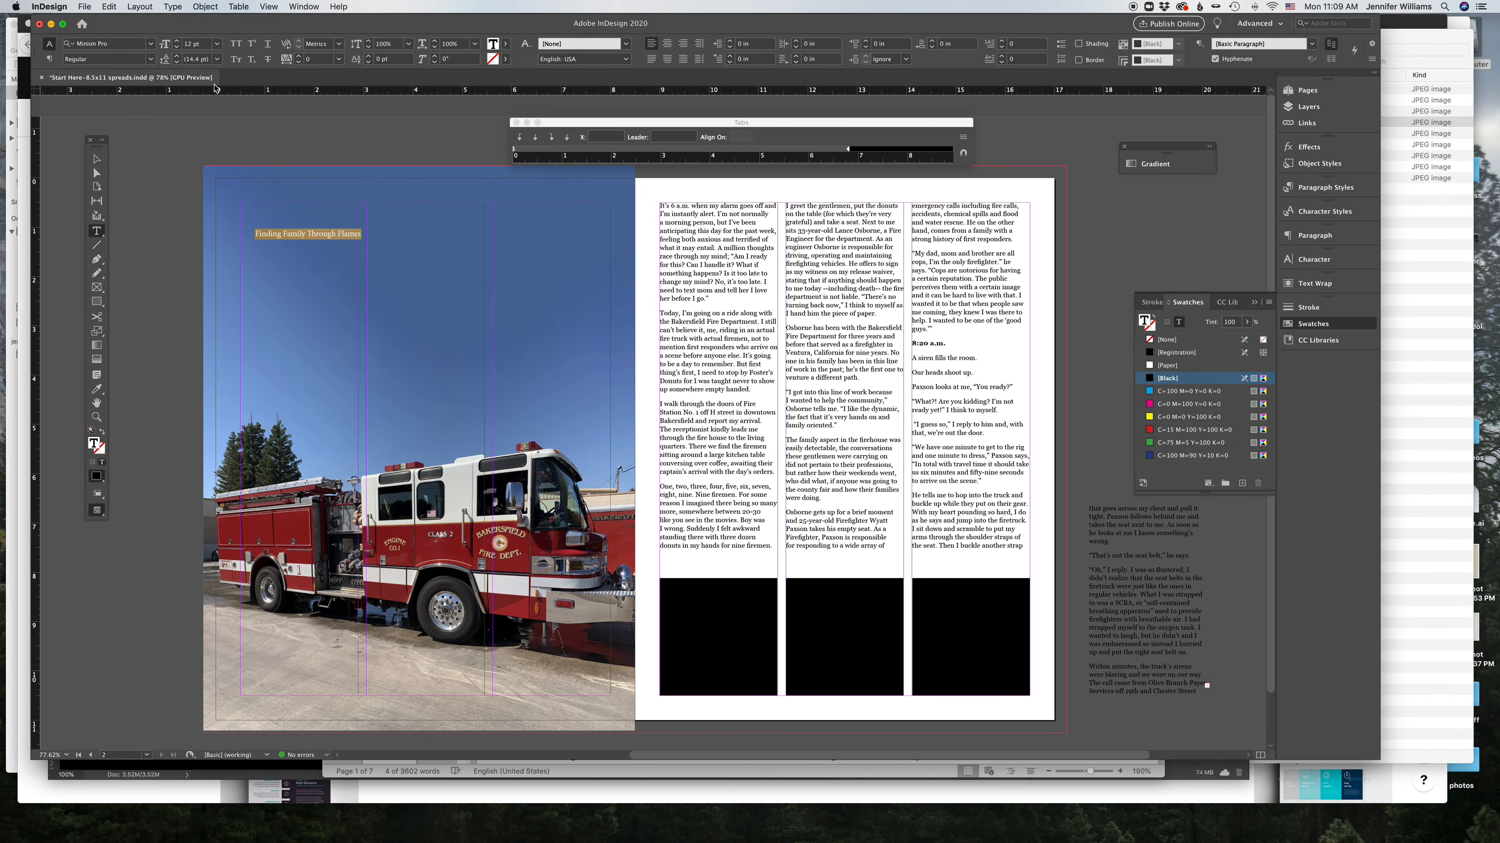
left_click(151, 44)
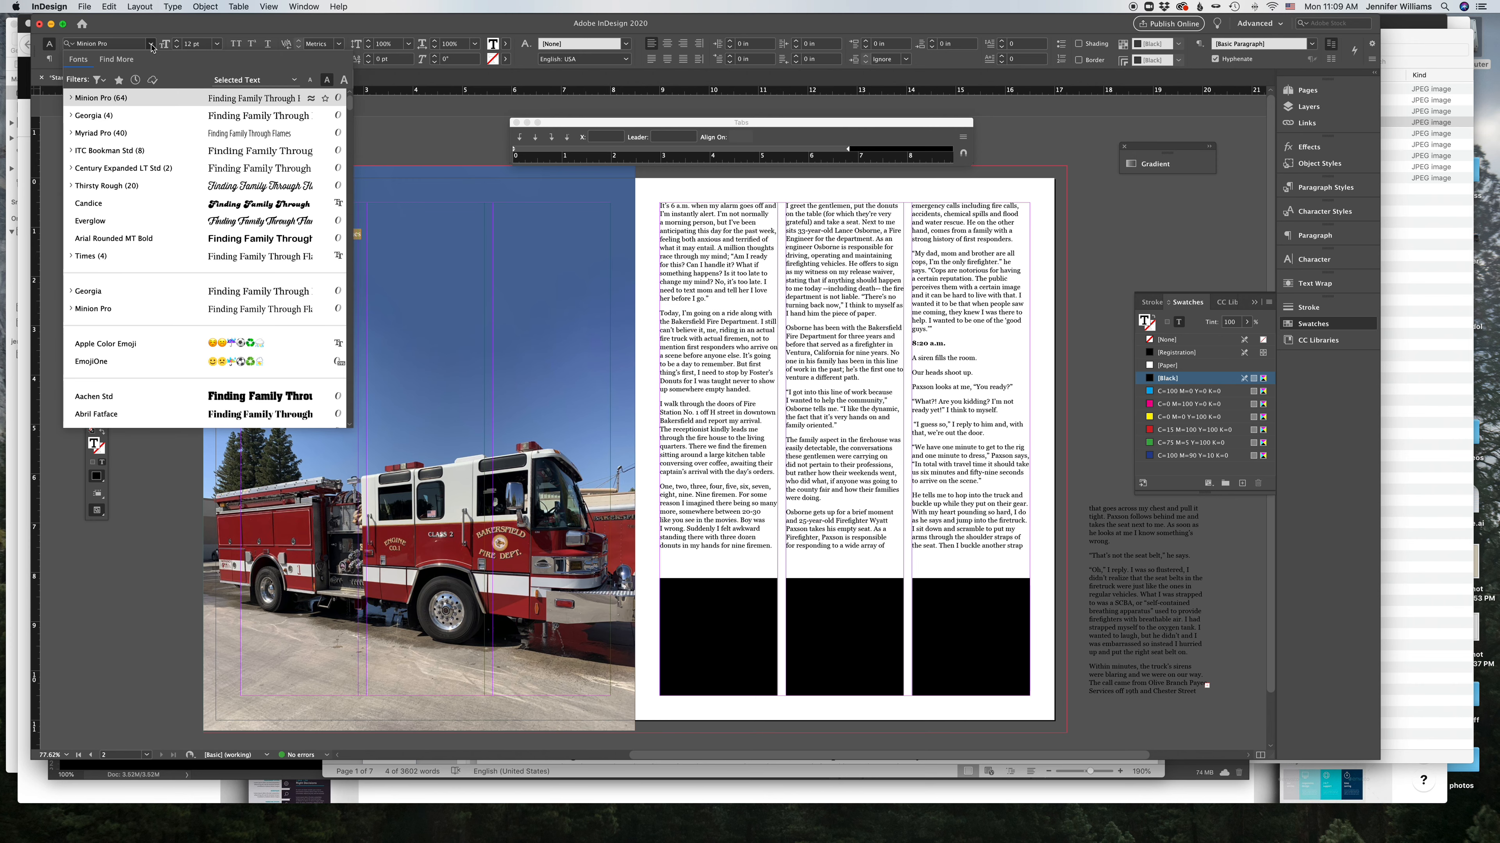
scroll(201, 187, "down", 5)
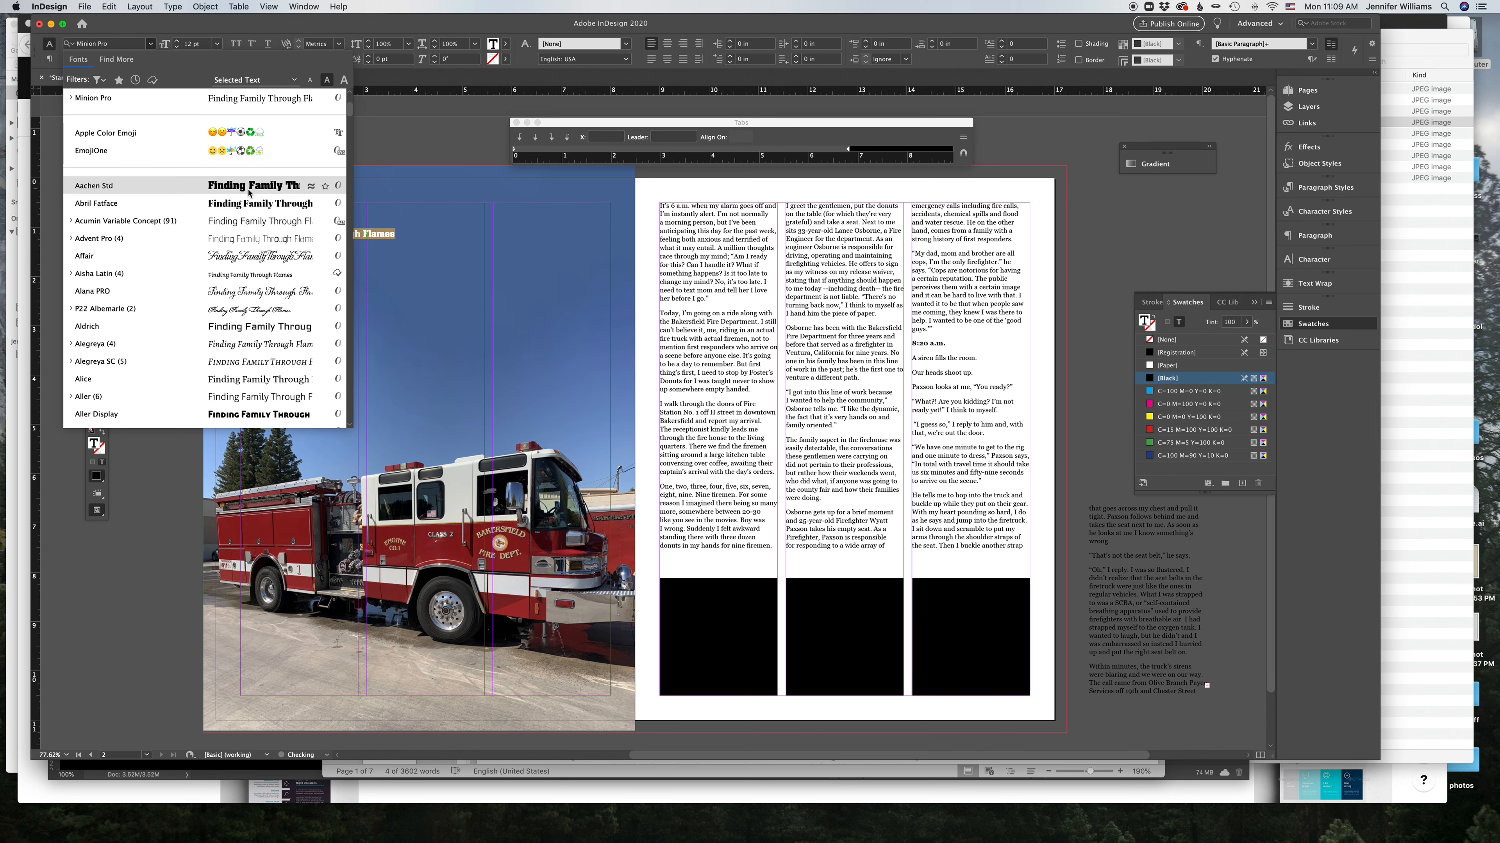
scroll(251, 330, "down", 3)
scroll(252, 360, "down", 4)
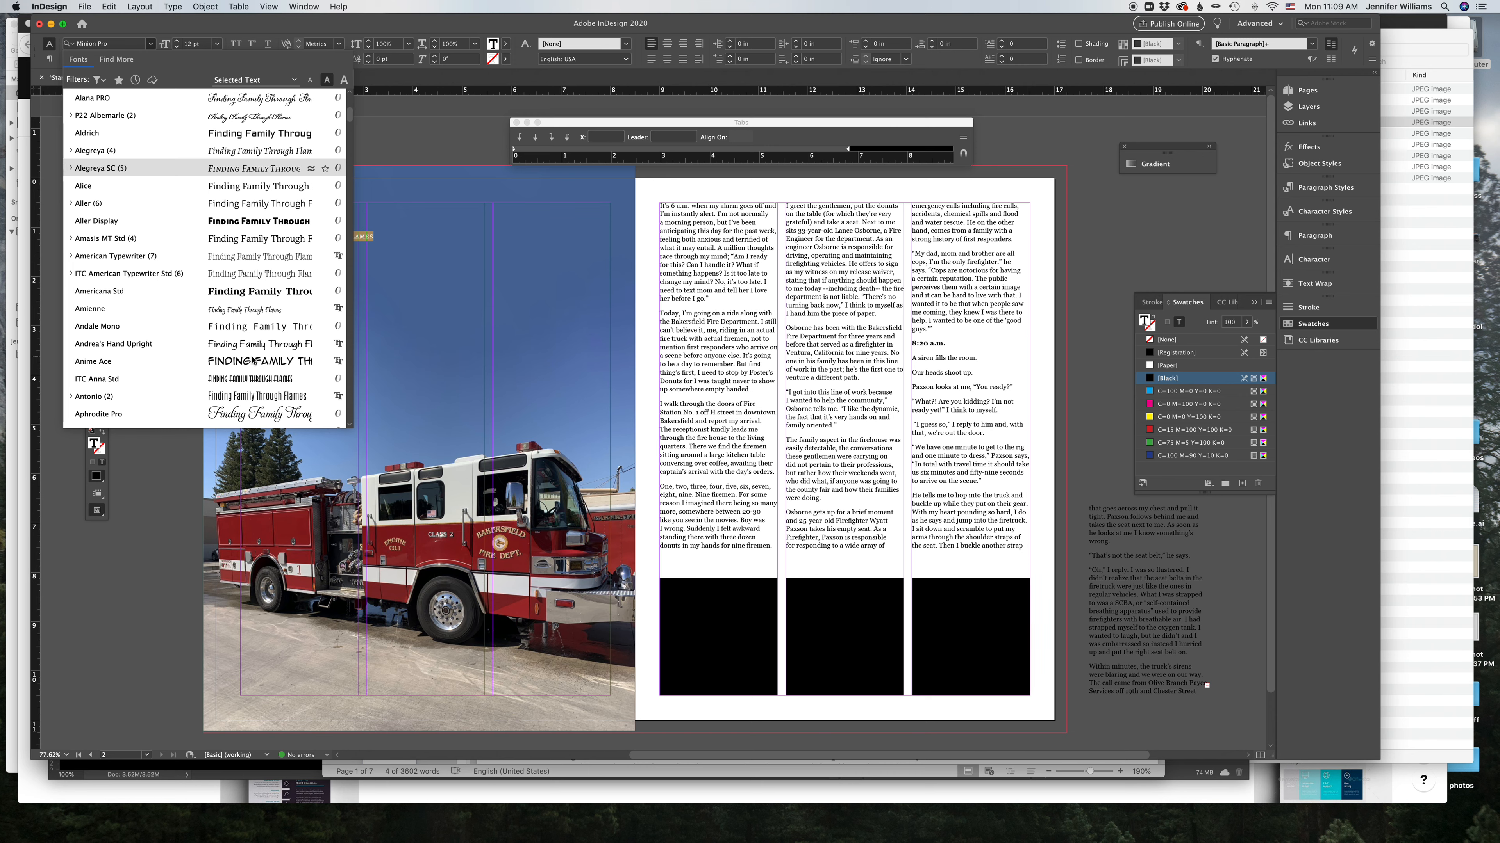
left_click(266, 291)
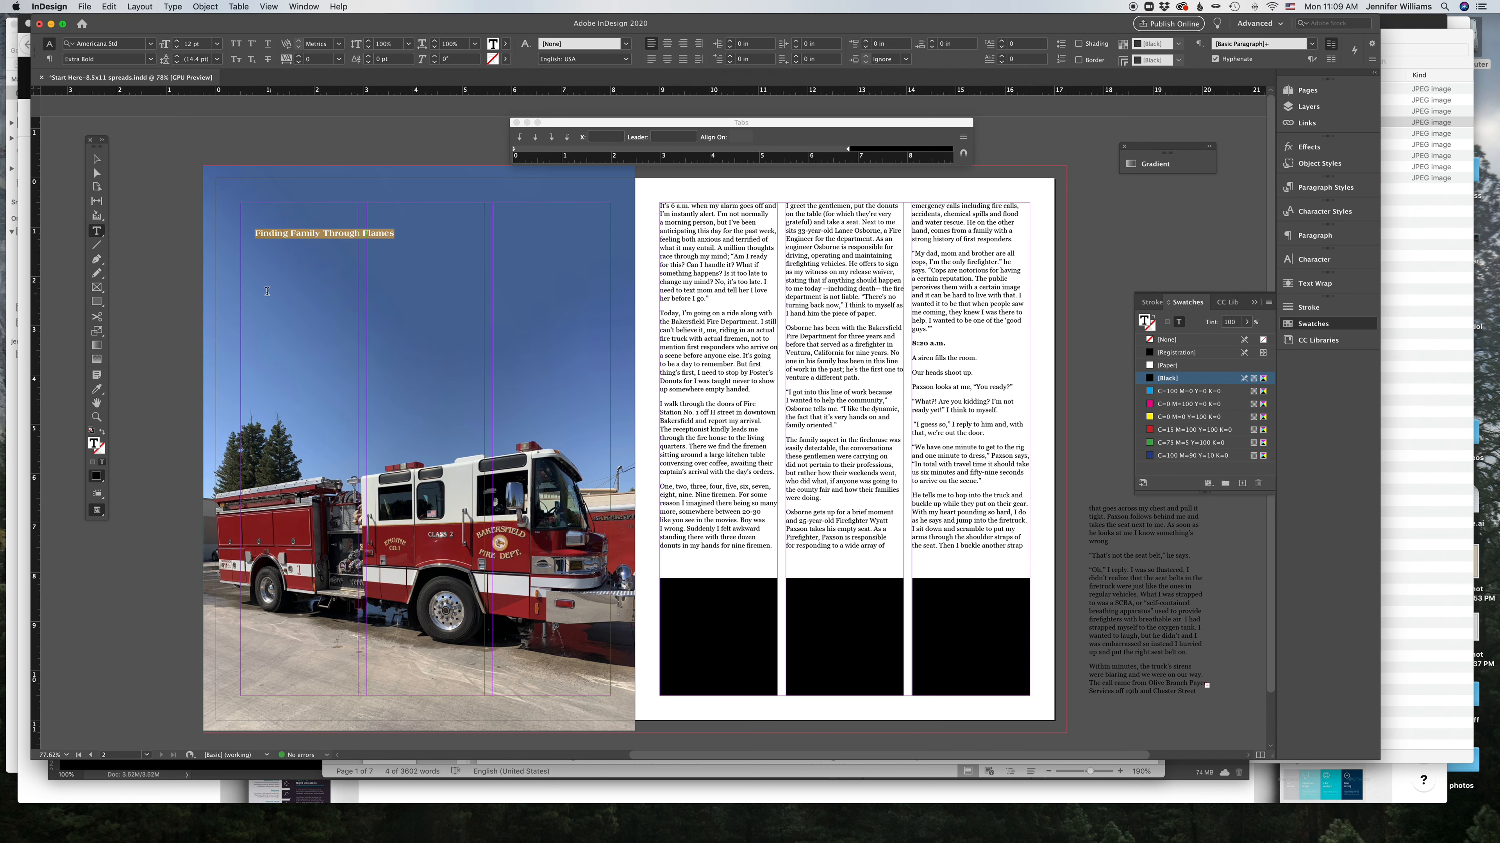
Step: Resize and scale up the headline frame so the title spans the top of the photo page
left_click(96, 158)
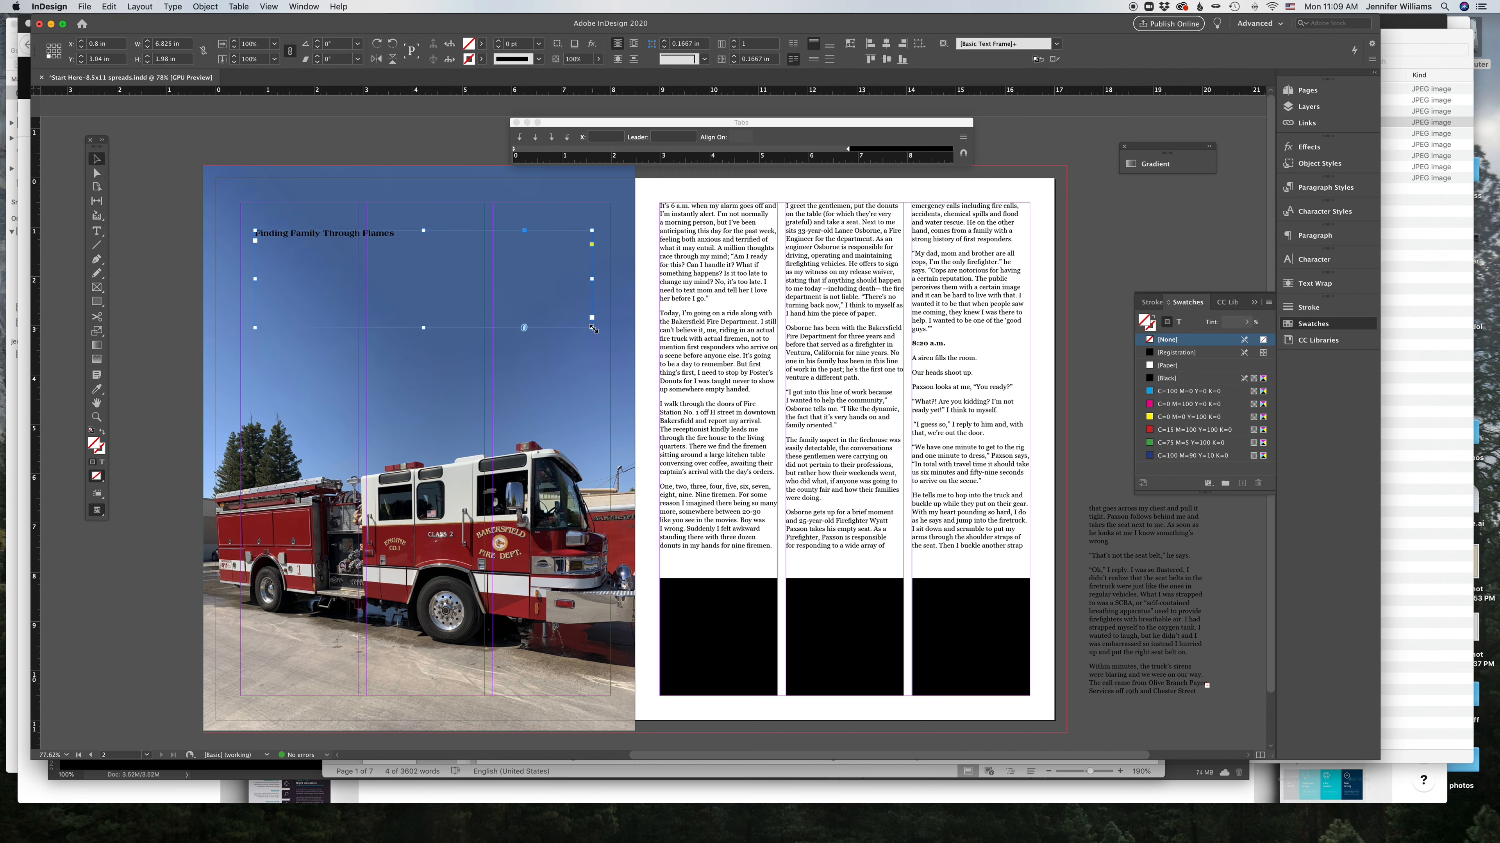
left_click_drag(592, 327, 401, 241)
left_click(97, 334)
left_click_drag(428, 270, 475, 238)
left_click(98, 160)
left_click(157, 198)
left_click_drag(265, 239, 290, 218)
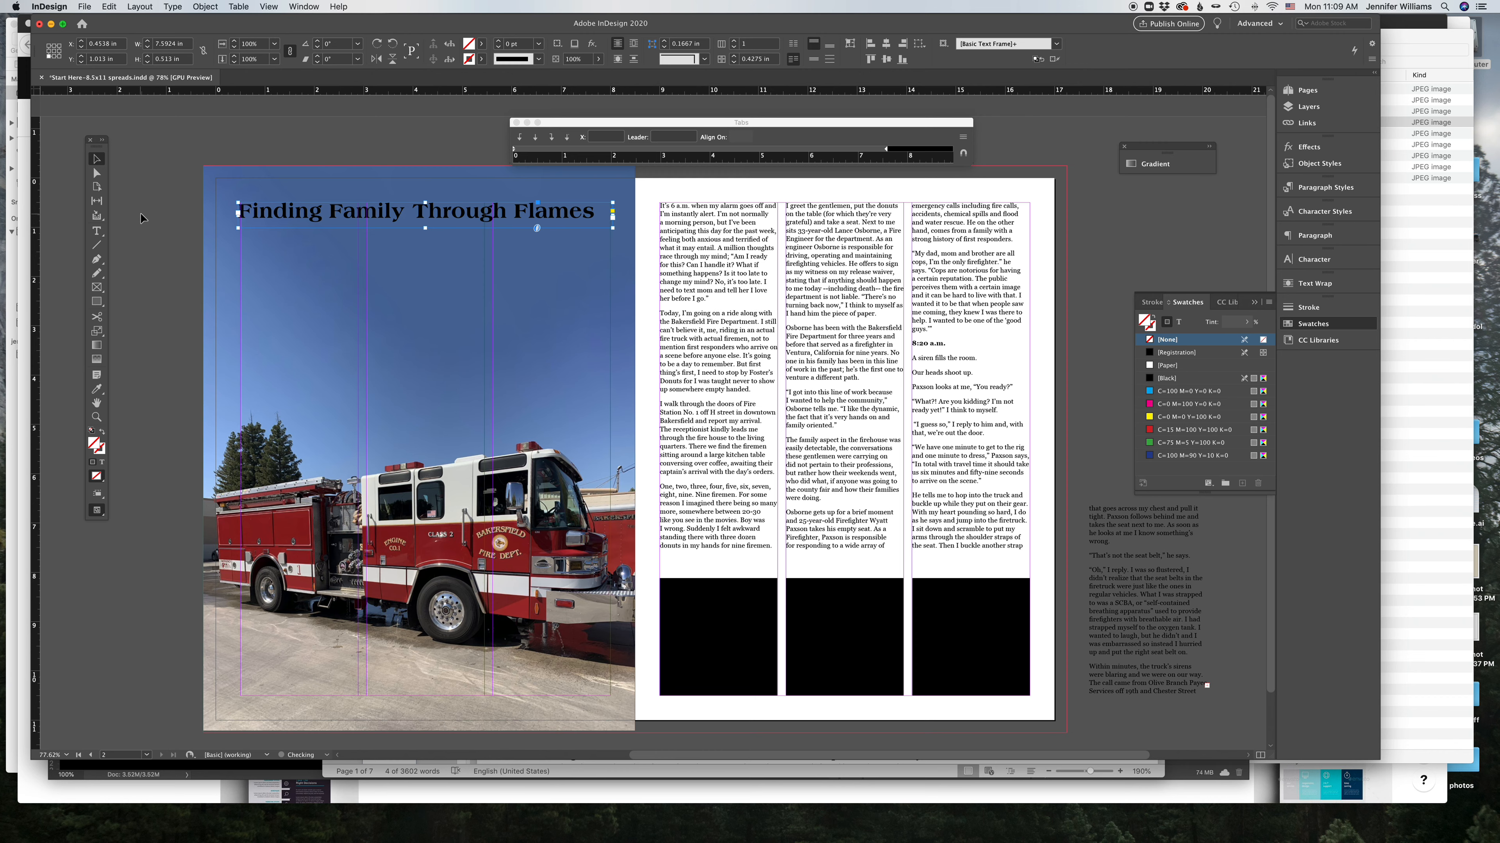
left_click(141, 214)
Step: Copy the author's name from the Word document and paste it into a small new text frame below the headline
left_click(97, 233)
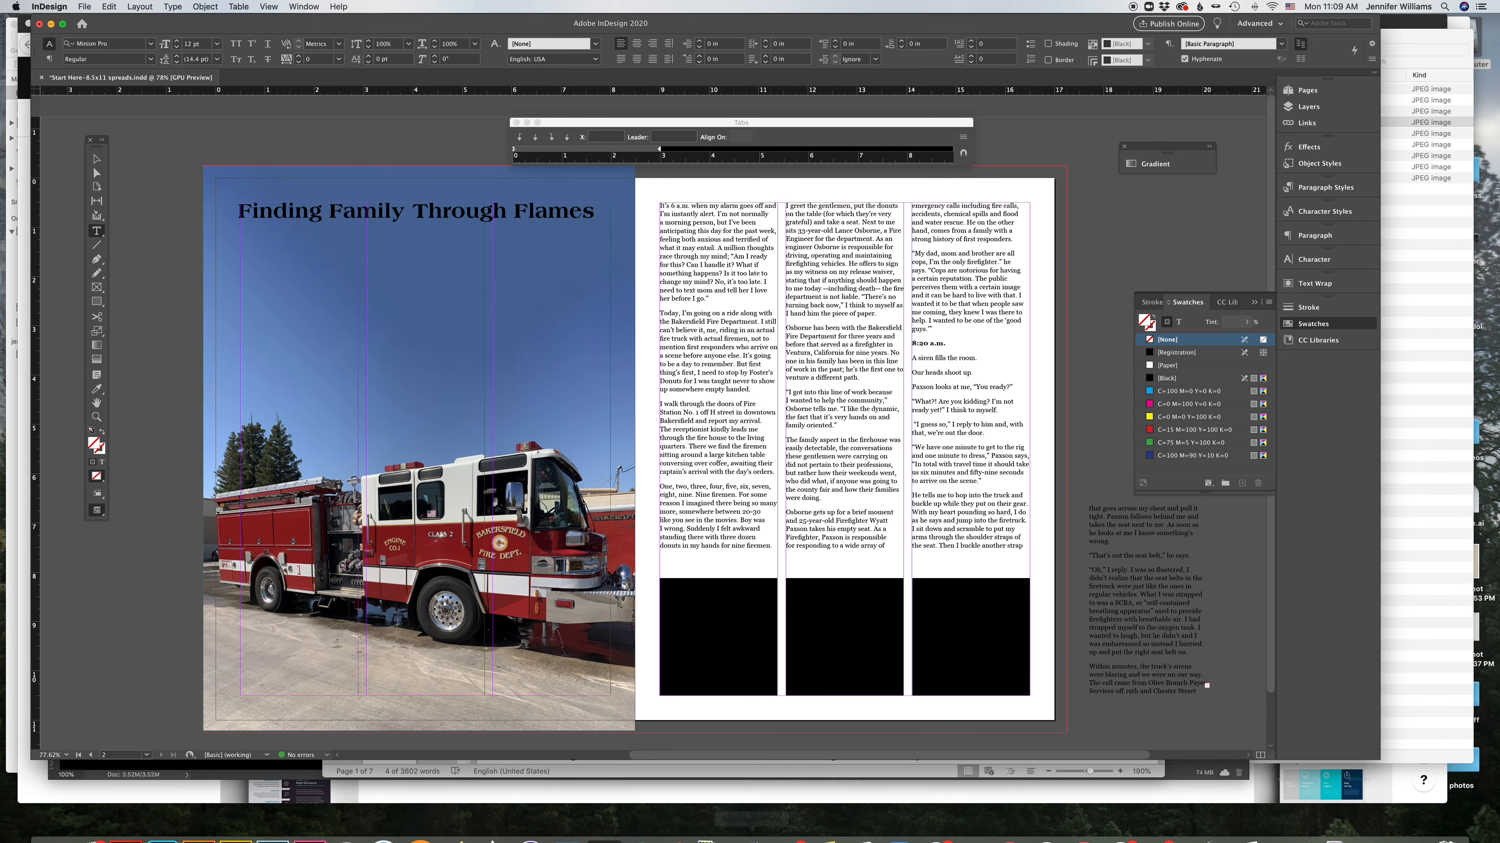
left_click(759, 824)
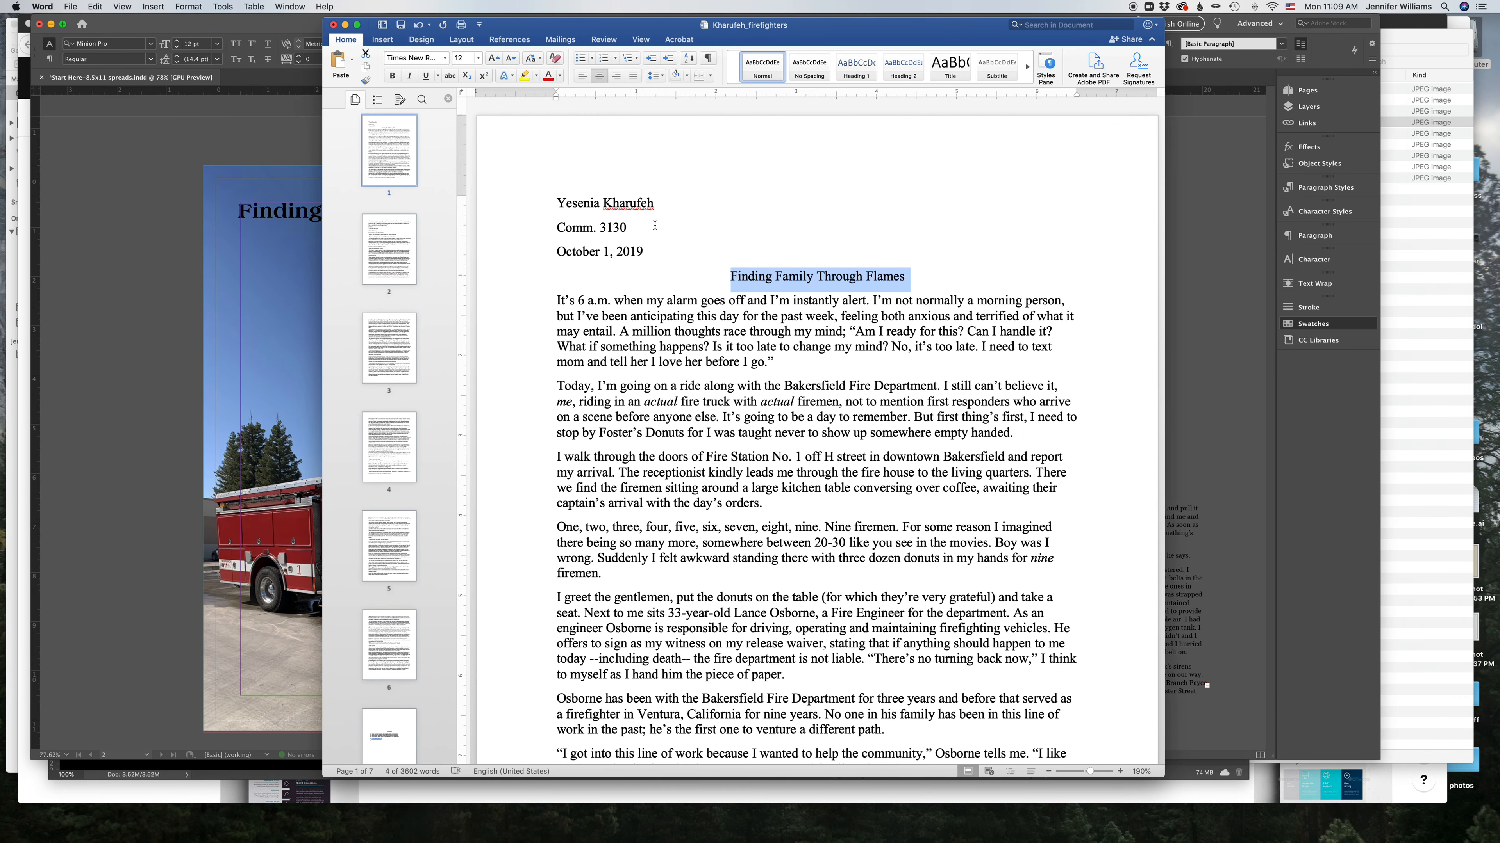
left_click(655, 226)
left_click_drag(558, 201, 640, 200)
key("super+c")
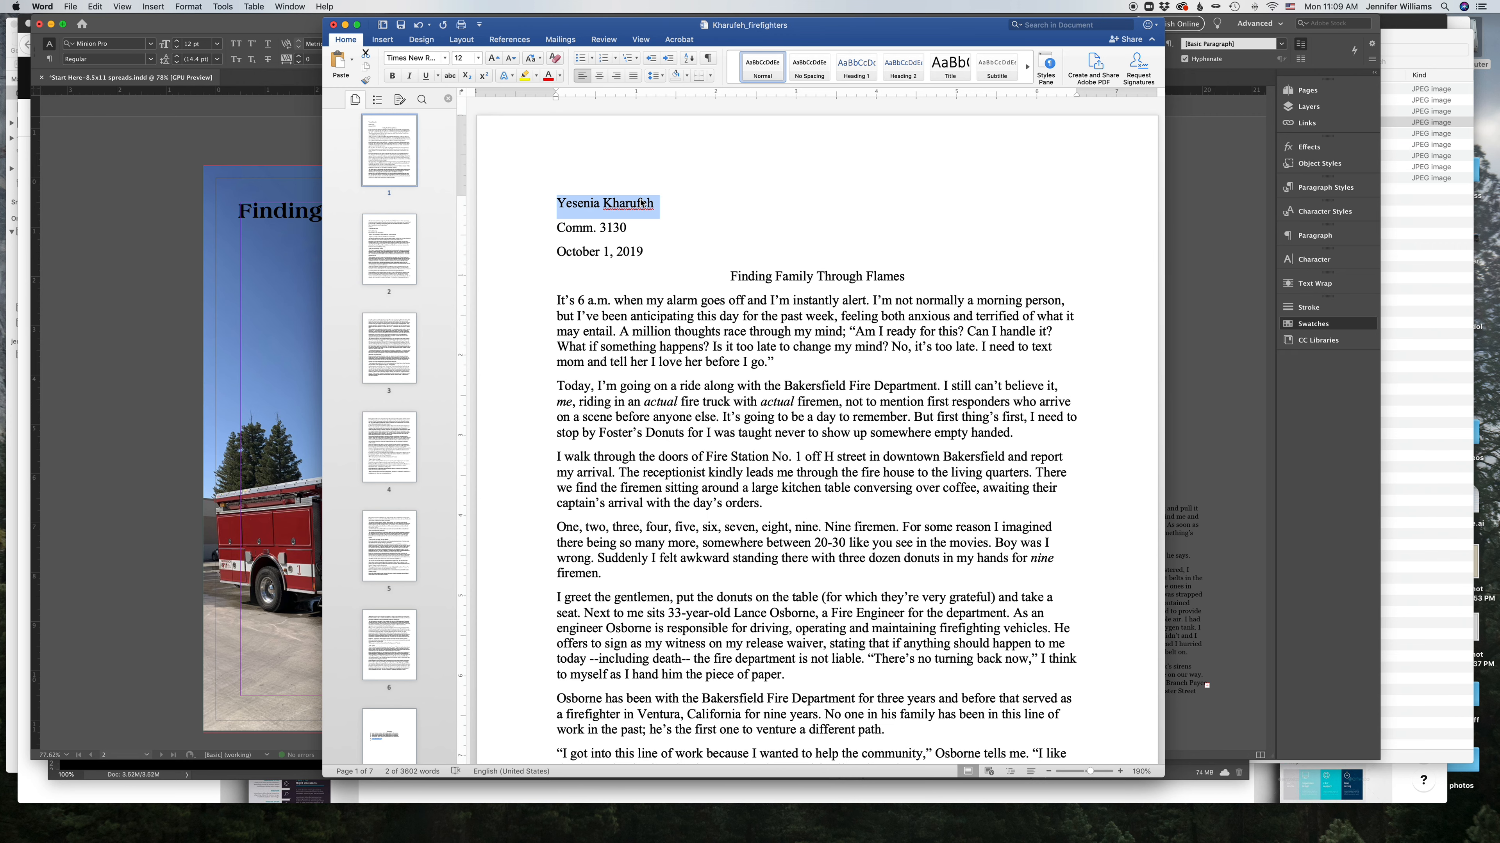
left_click(224, 238)
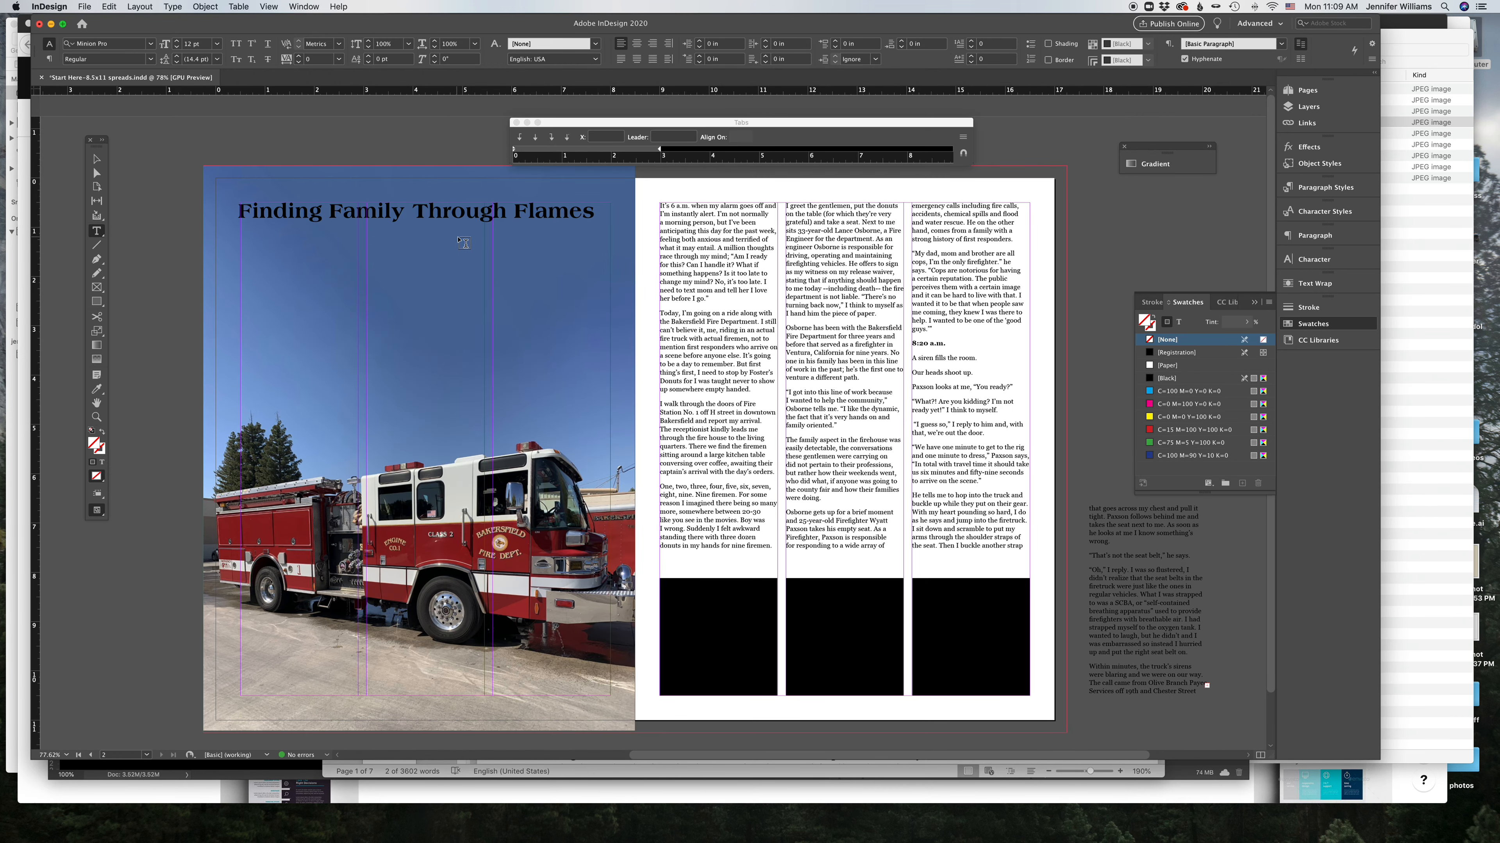
left_click_drag(492, 242, 608, 254)
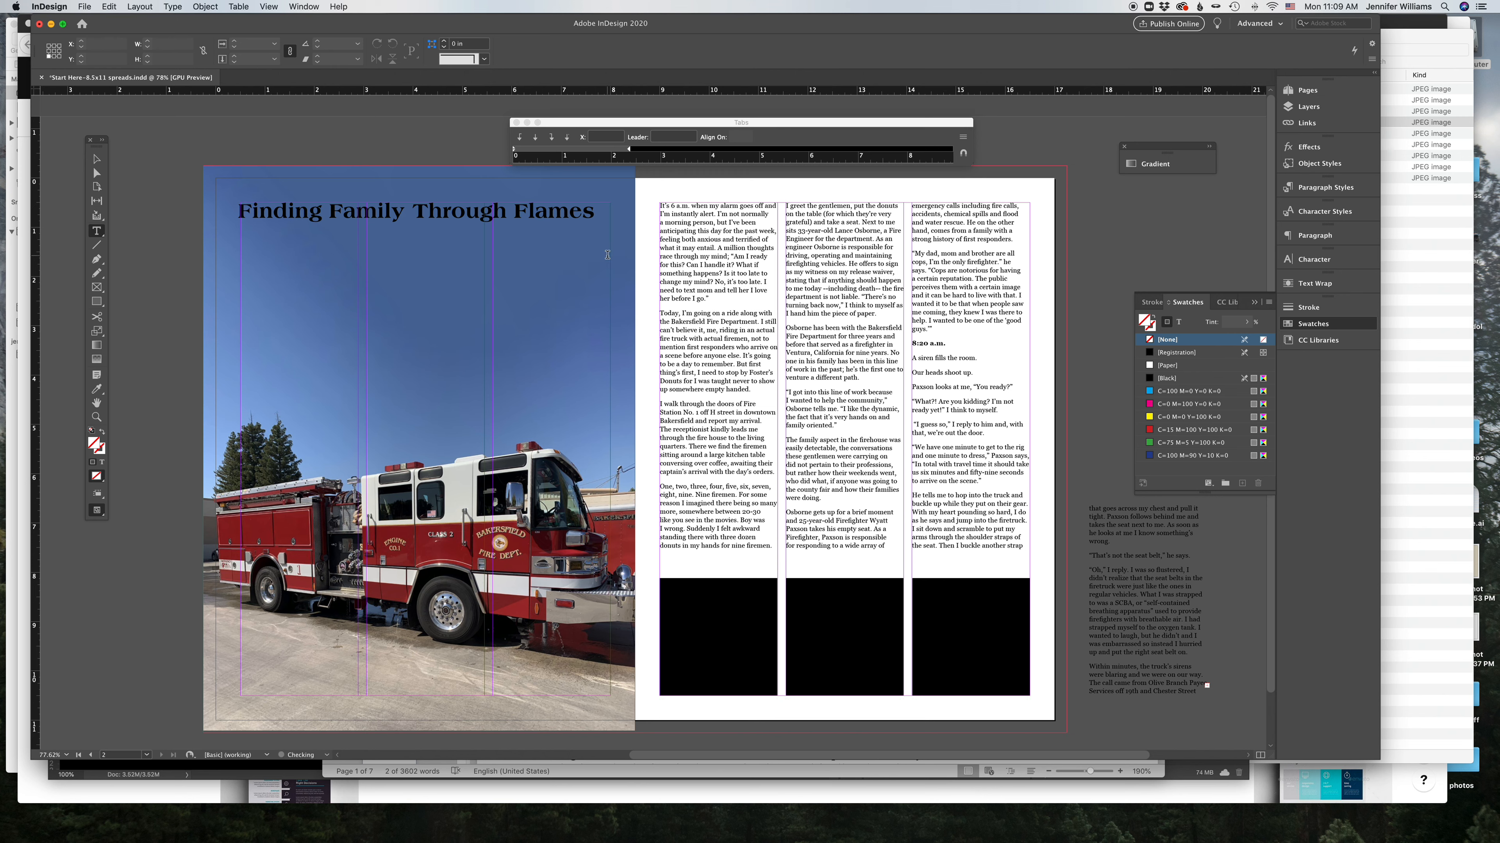
key("super+v")
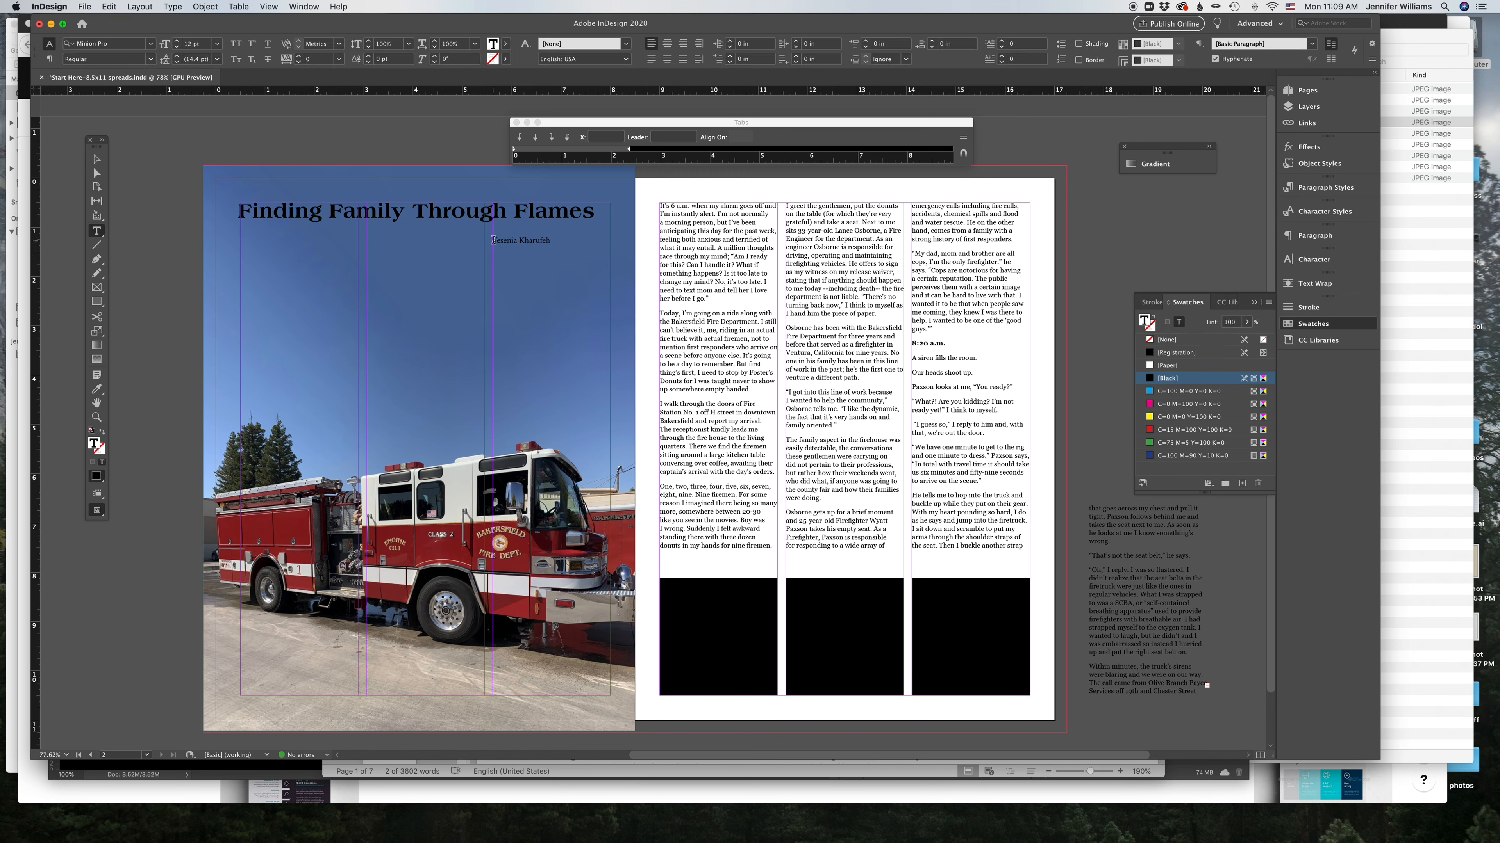
Step: Add 'Written by:' in front of the author's name
left_click(493, 240)
type("Written by:")
Step: Copy the References list from the end of the Word document and paste it into a new frame on the pasteboard below the spread
scroll(565, 190, "down", 1)
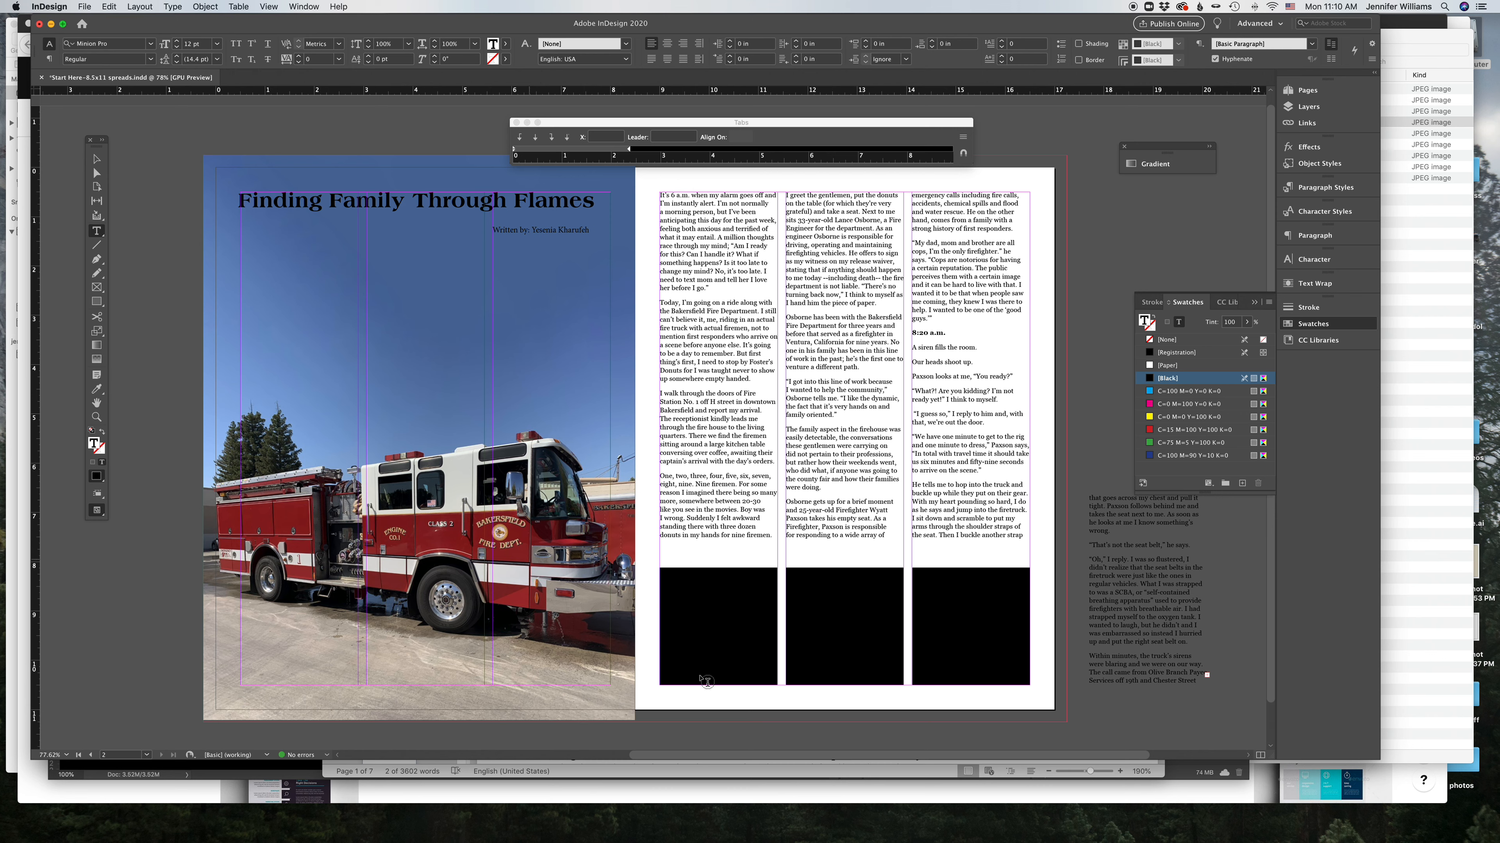
left_click(753, 821)
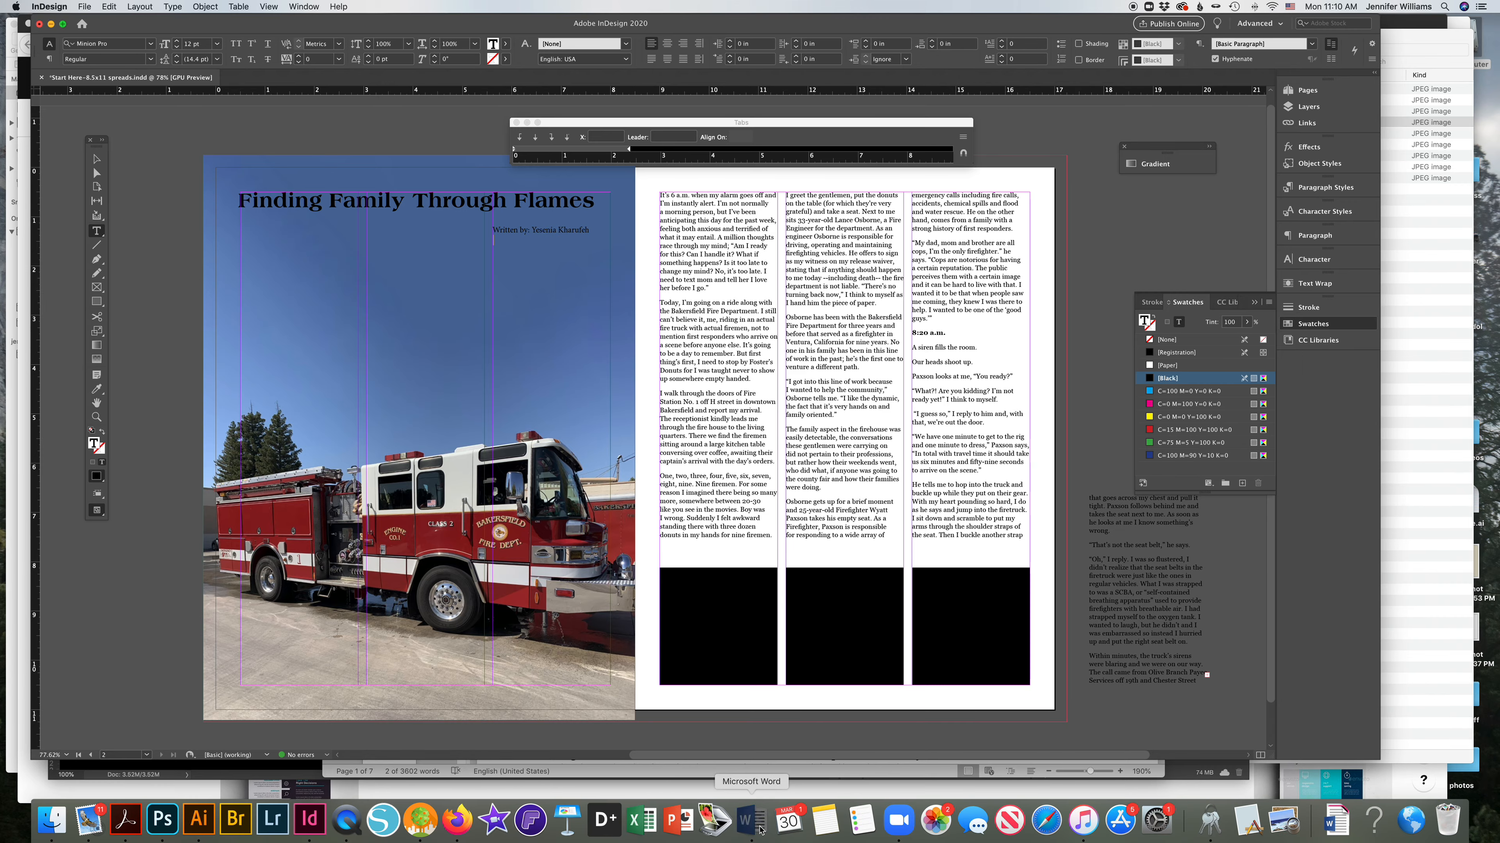
scroll(720, 567, "down", 15)
scroll(721, 567, "down", 20)
scroll(689, 388, "up", 2)
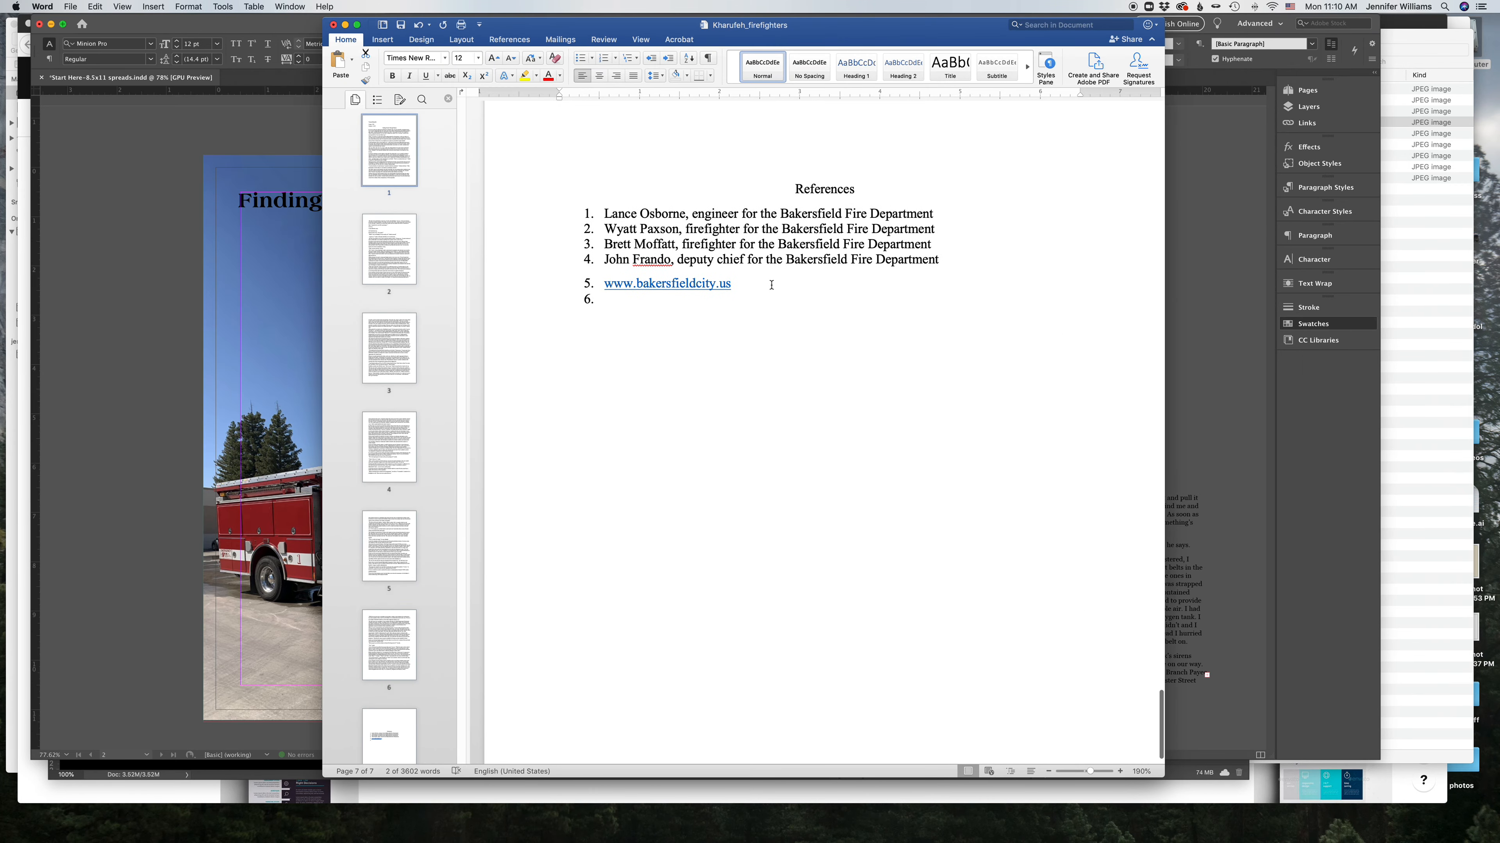
left_click_drag(754, 286, 771, 190)
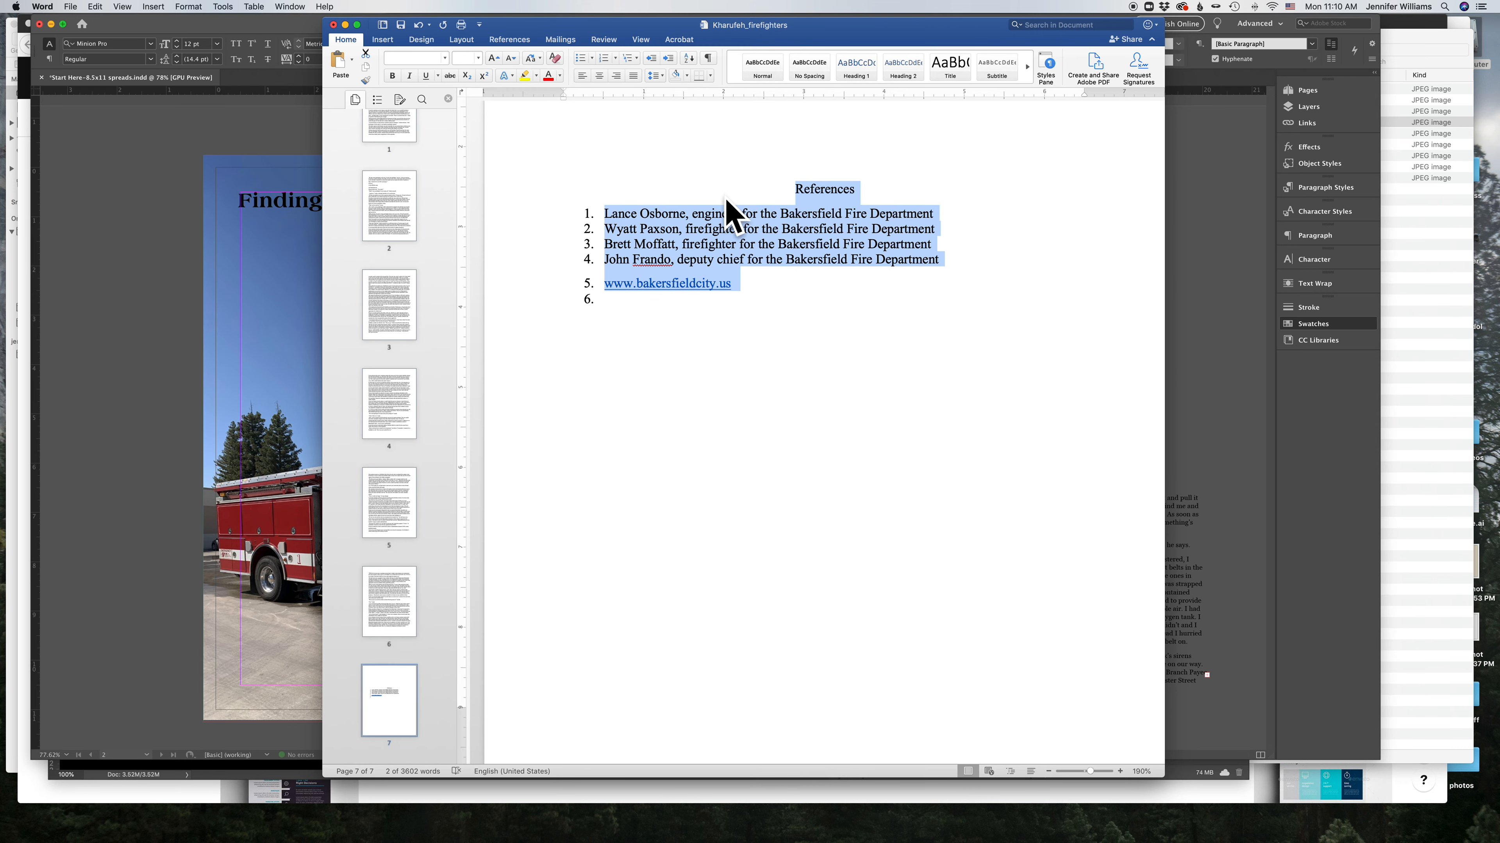
left_click(147, 237)
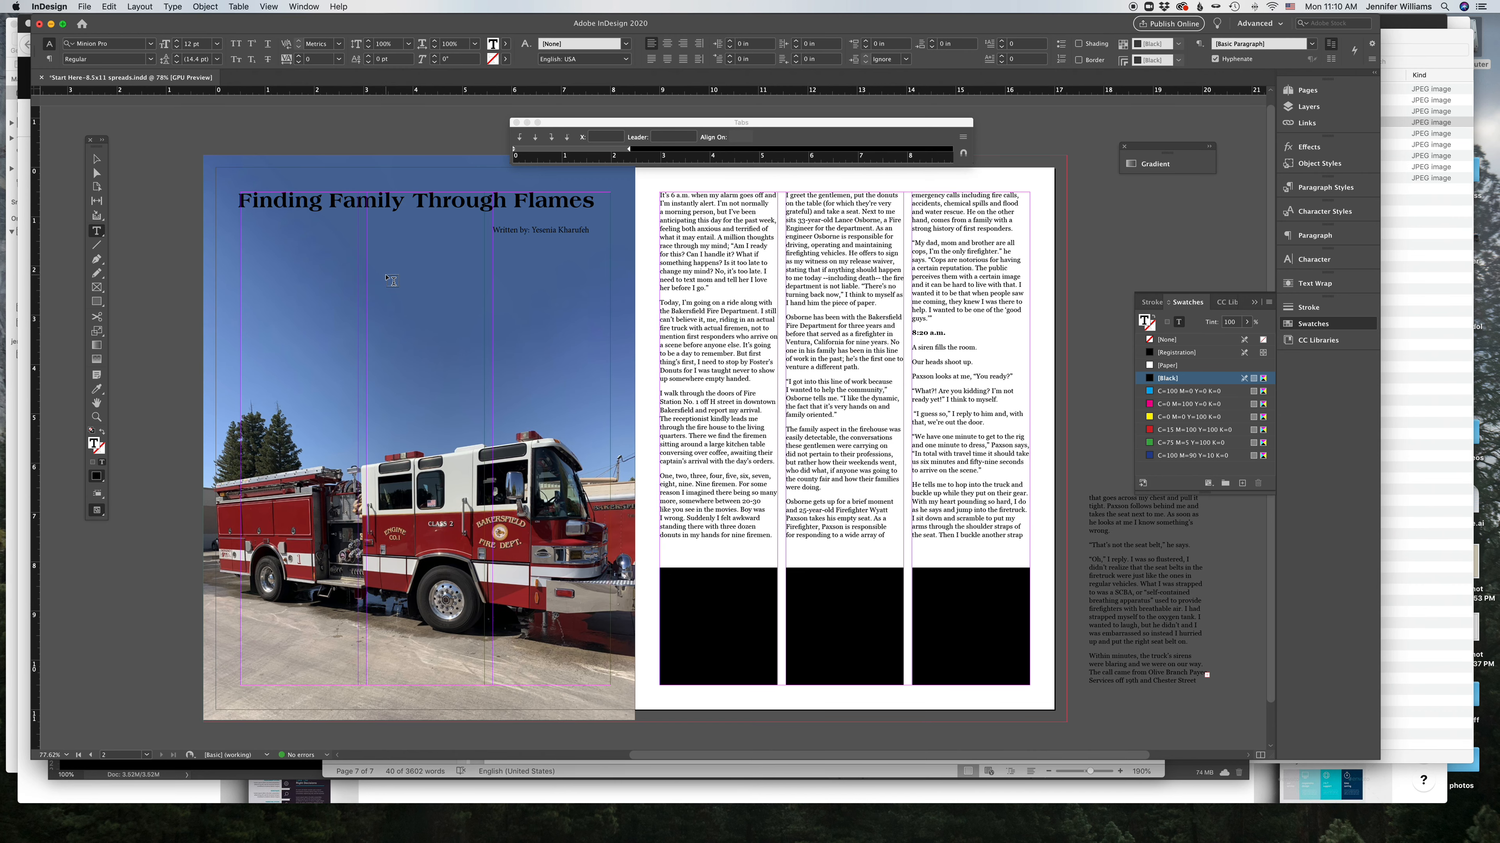
scroll(387, 276, "down", 2)
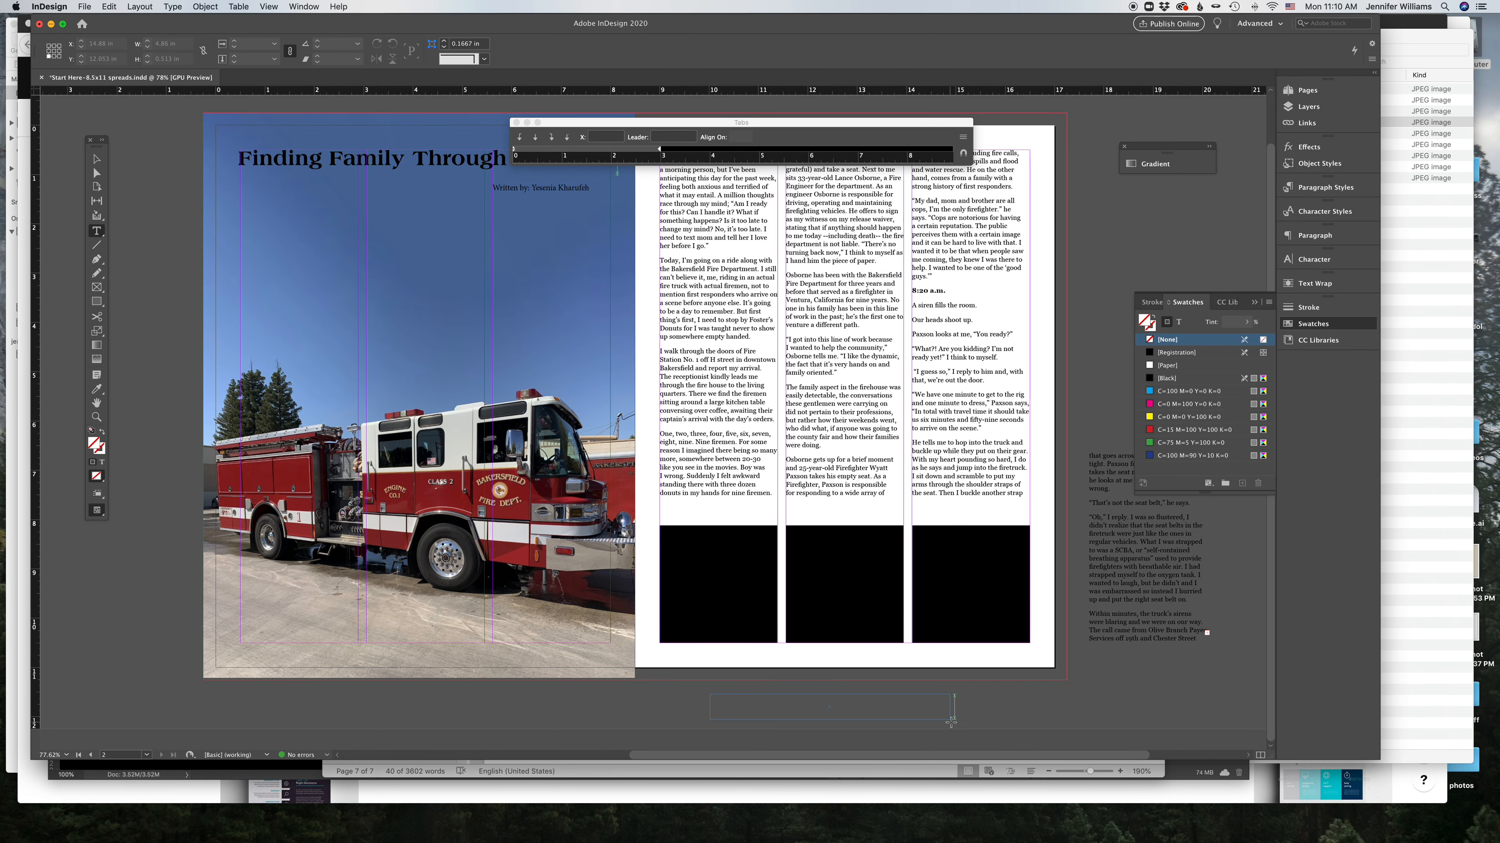
left_click(955, 706)
key("super+v")
Step: Reduce the pasted references text to 7 pt
key("super+a")
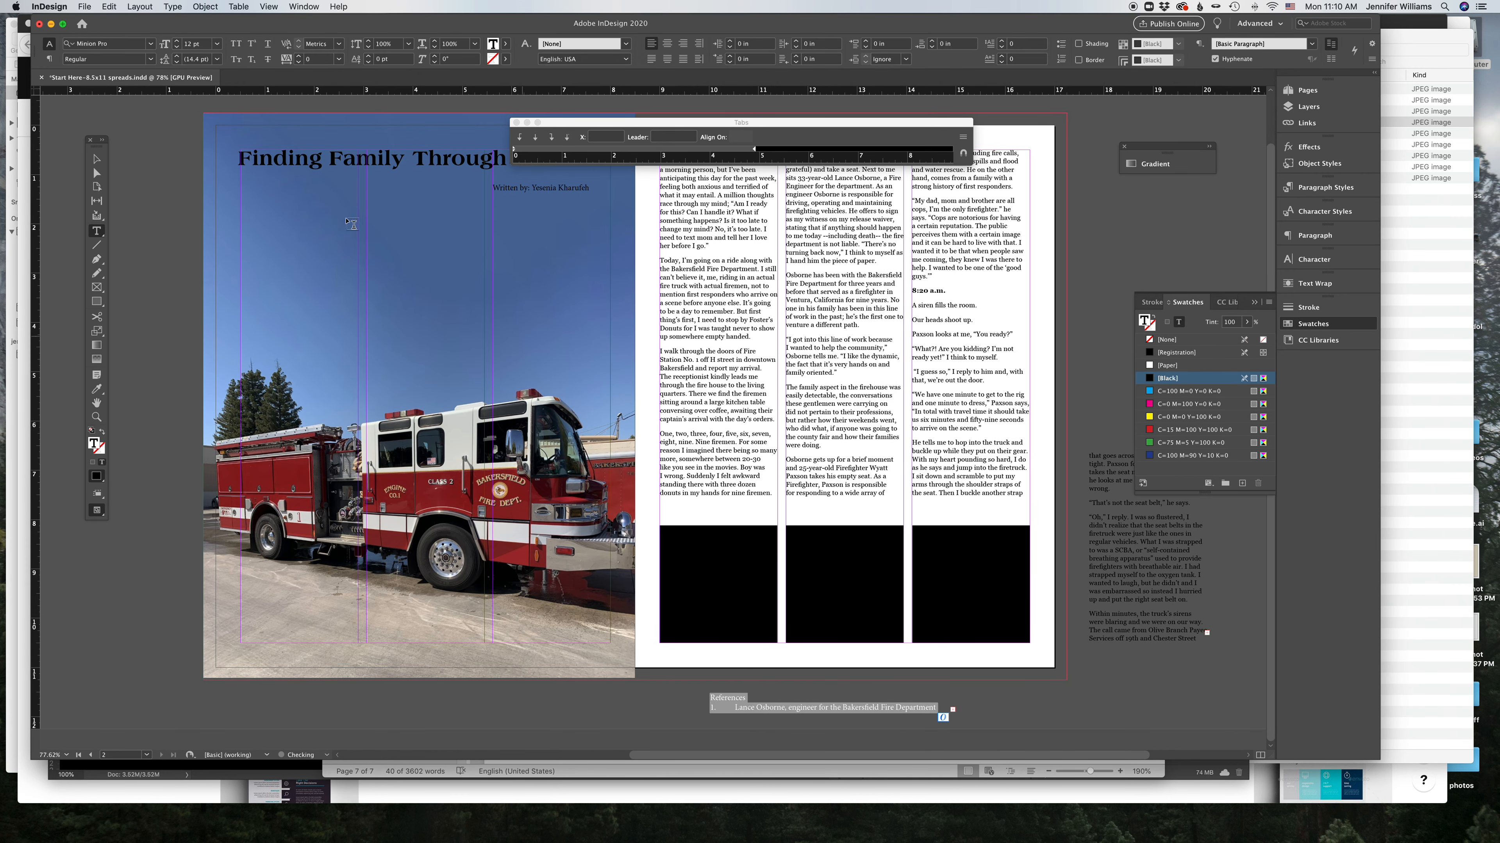
left_click(177, 48)
left_click(177, 48)
left_click(177, 48)
left_click(178, 48)
left_click(178, 48)
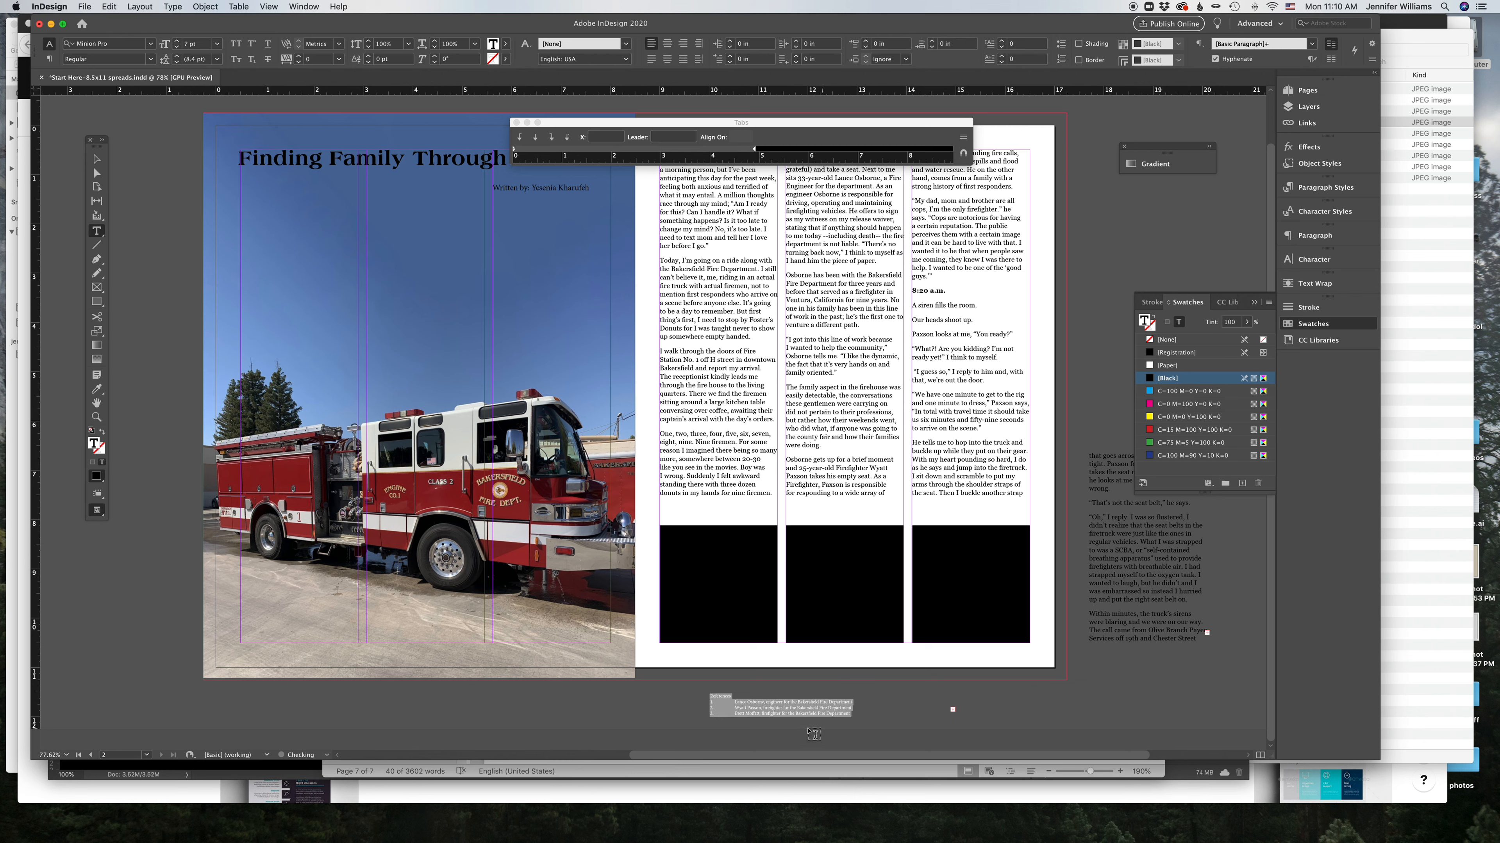
Step: Try deleting the spacing before the references' list items, then undo those edits
left_click(733, 702)
key("BackSpace")
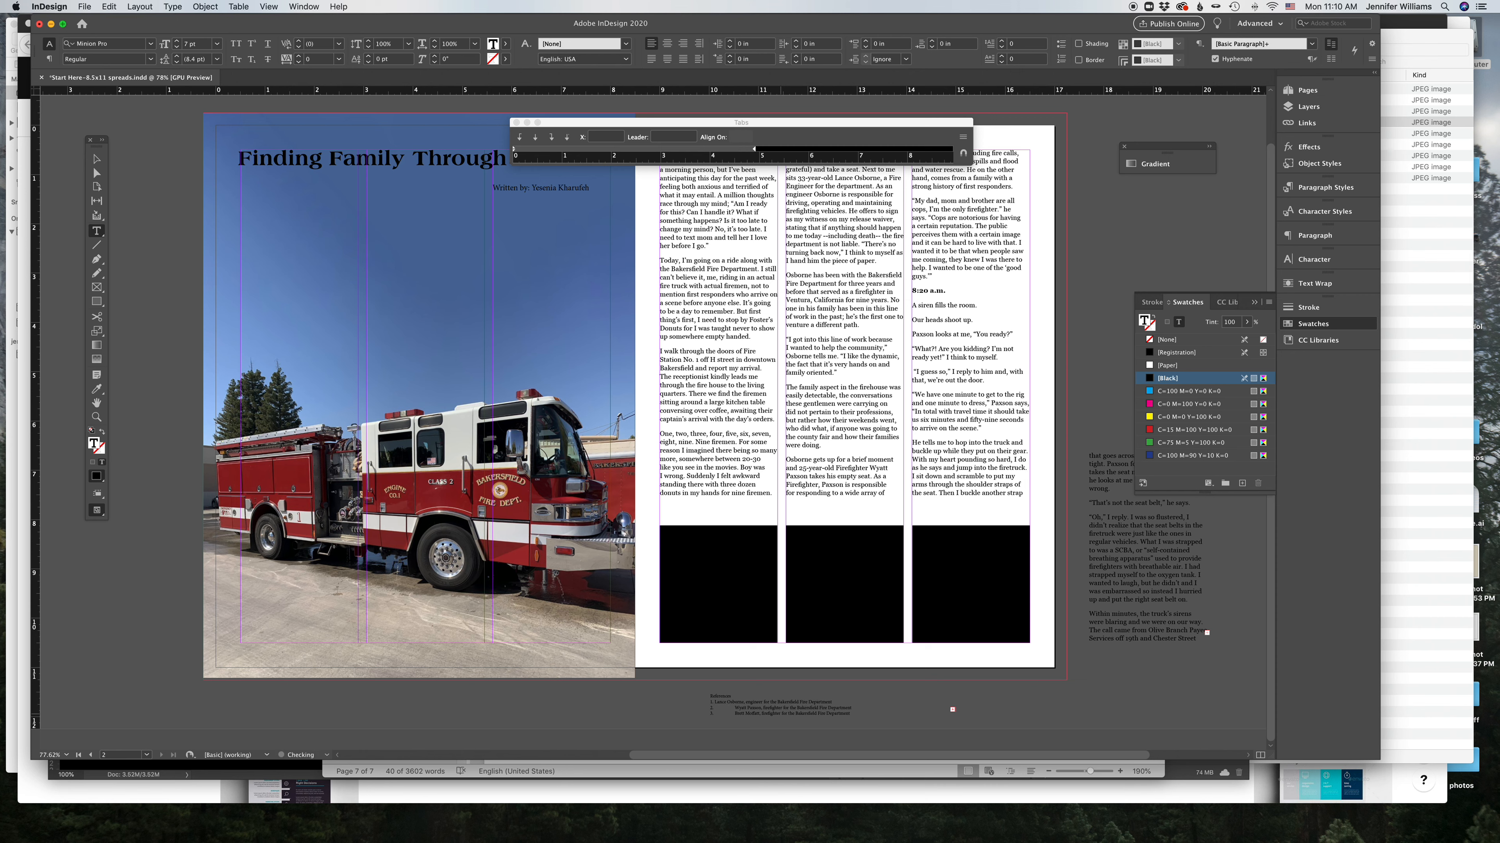
left_click(734, 707)
key("BackSpace")
key("BackSpace")
key("Escape")
key("cmd+z")
key("super+z")
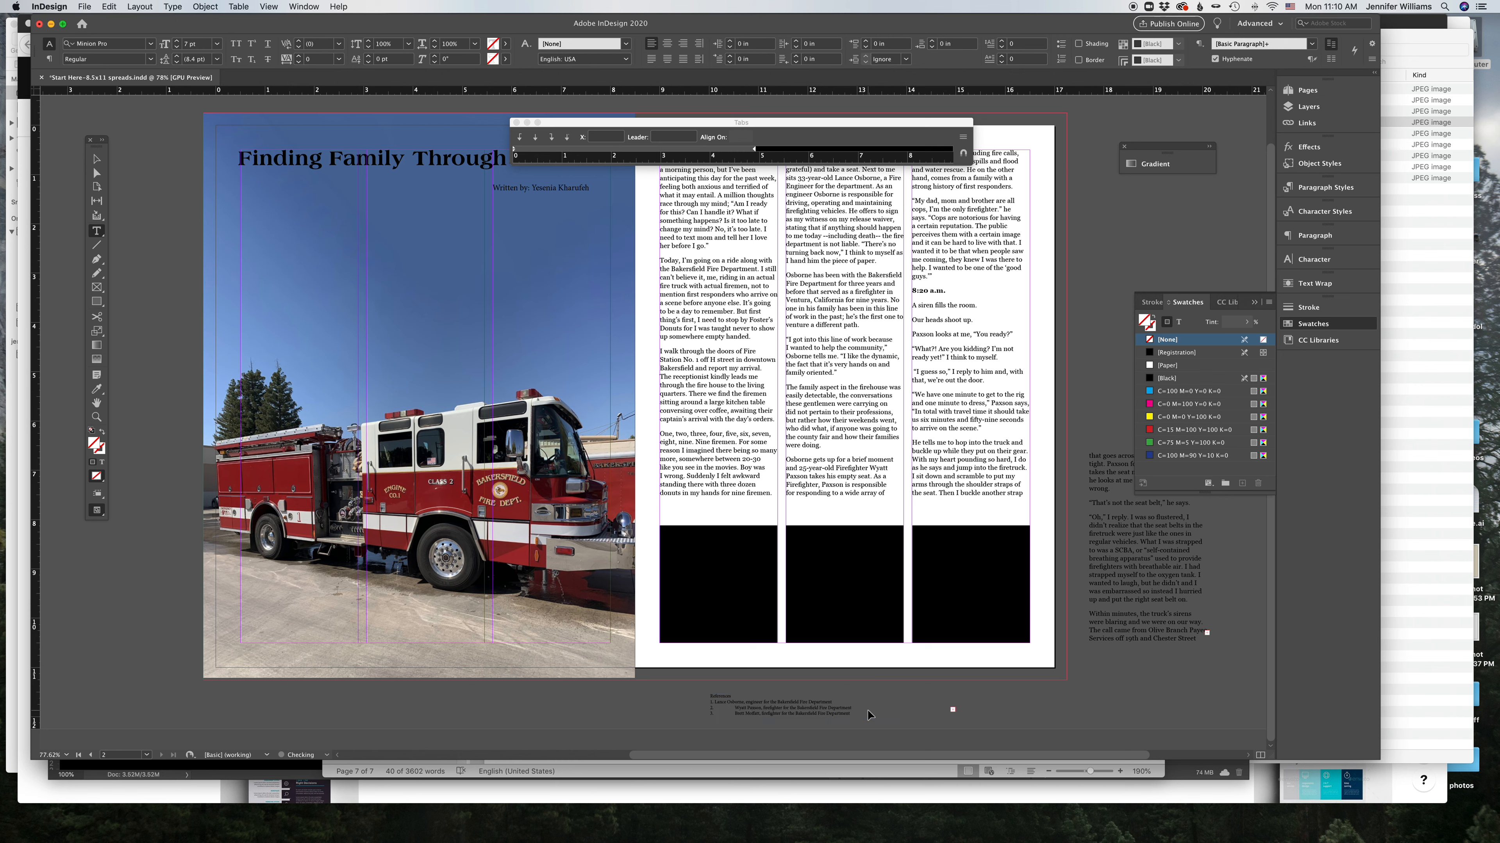
key("super+z")
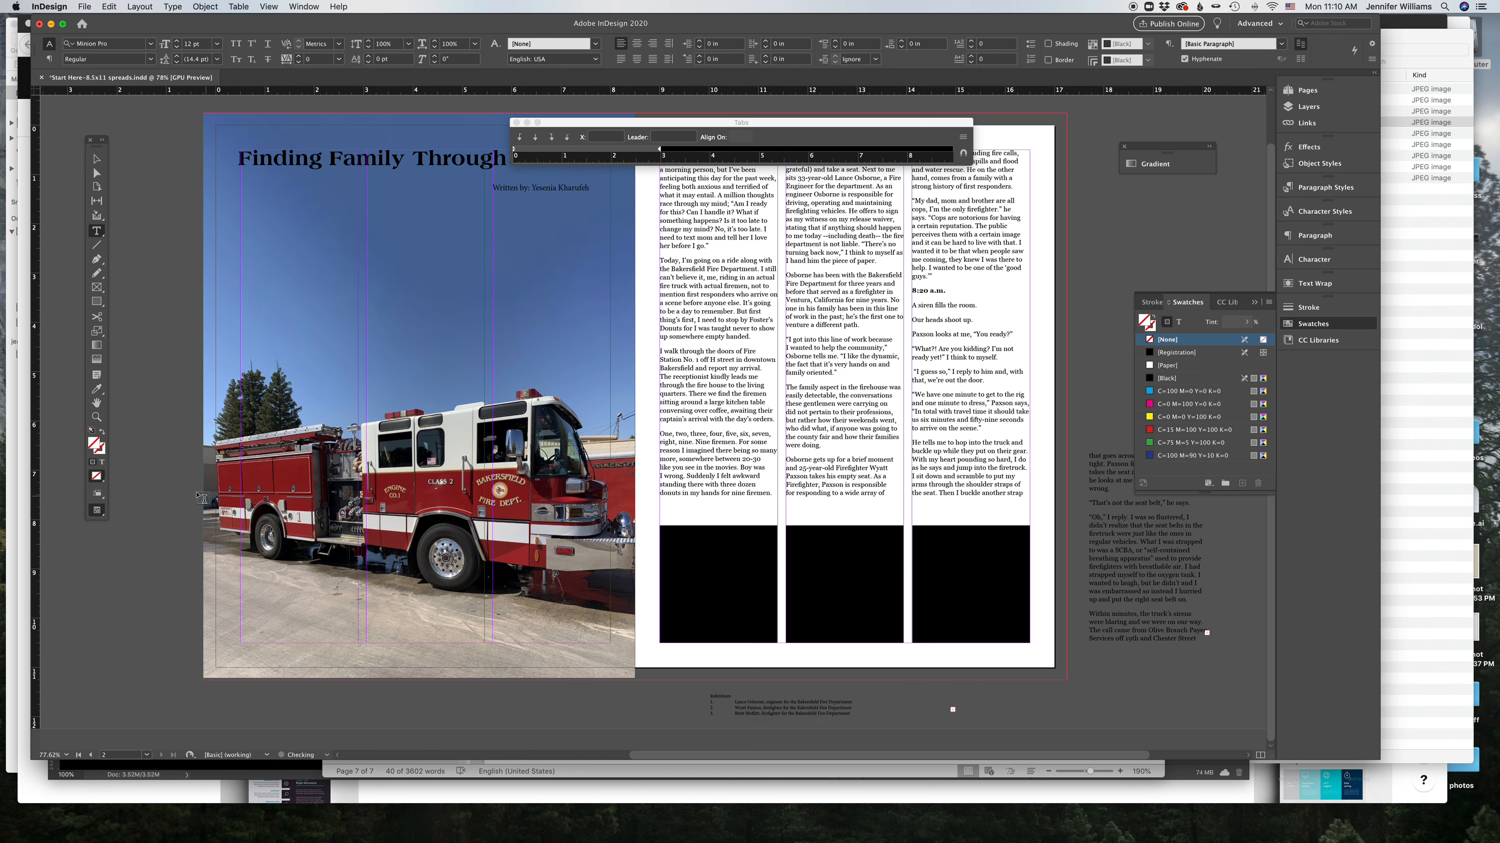
Step: Replace the tab after each number in the first three reference items with a single space
left_click(98, 418)
left_click_drag(865, 706, 1092, 737)
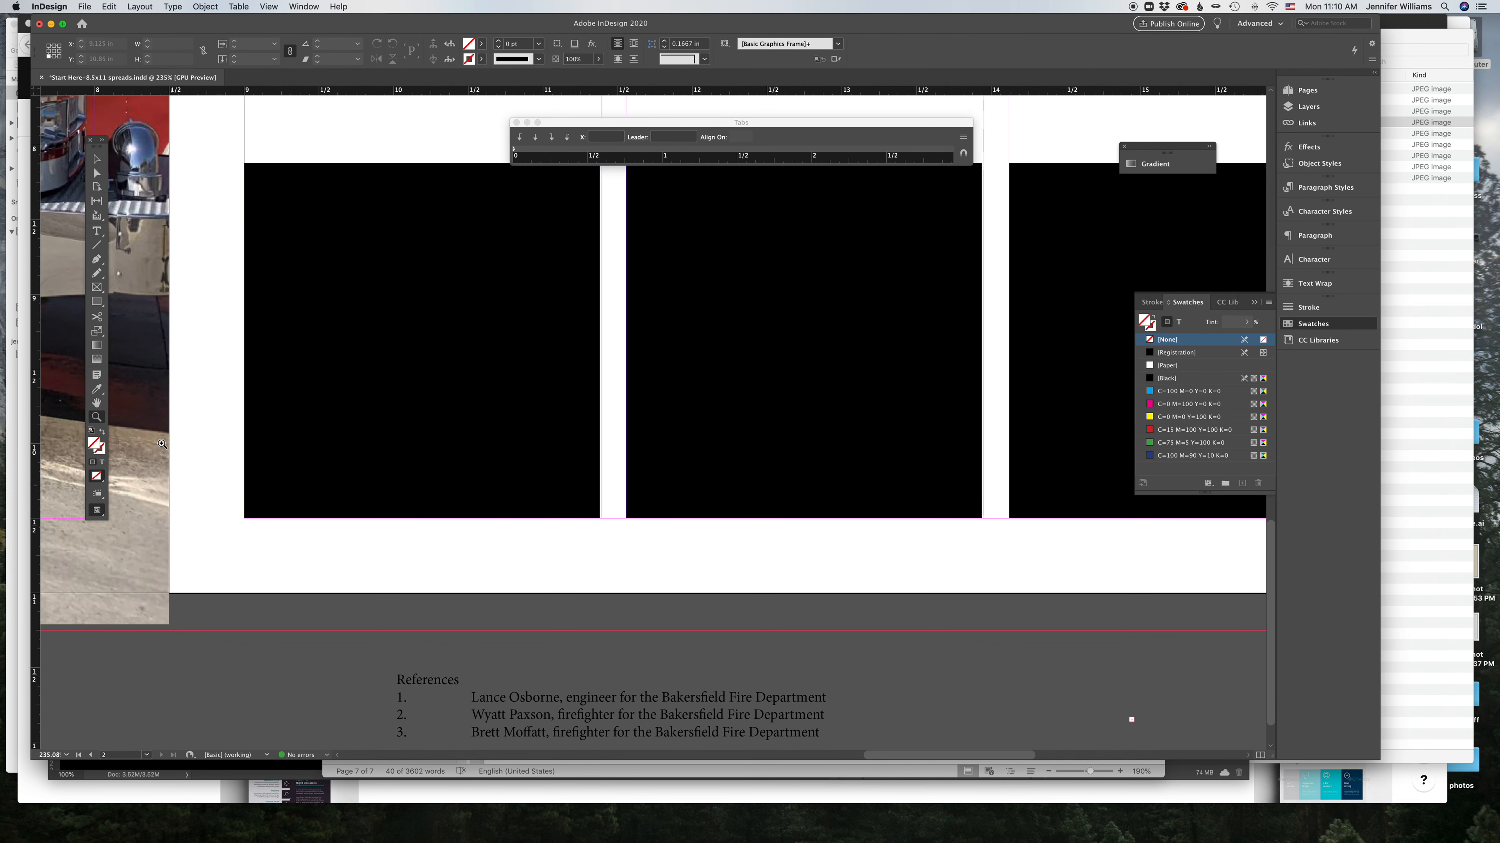
left_click(97, 403)
left_click_drag(316, 614, 337, 233)
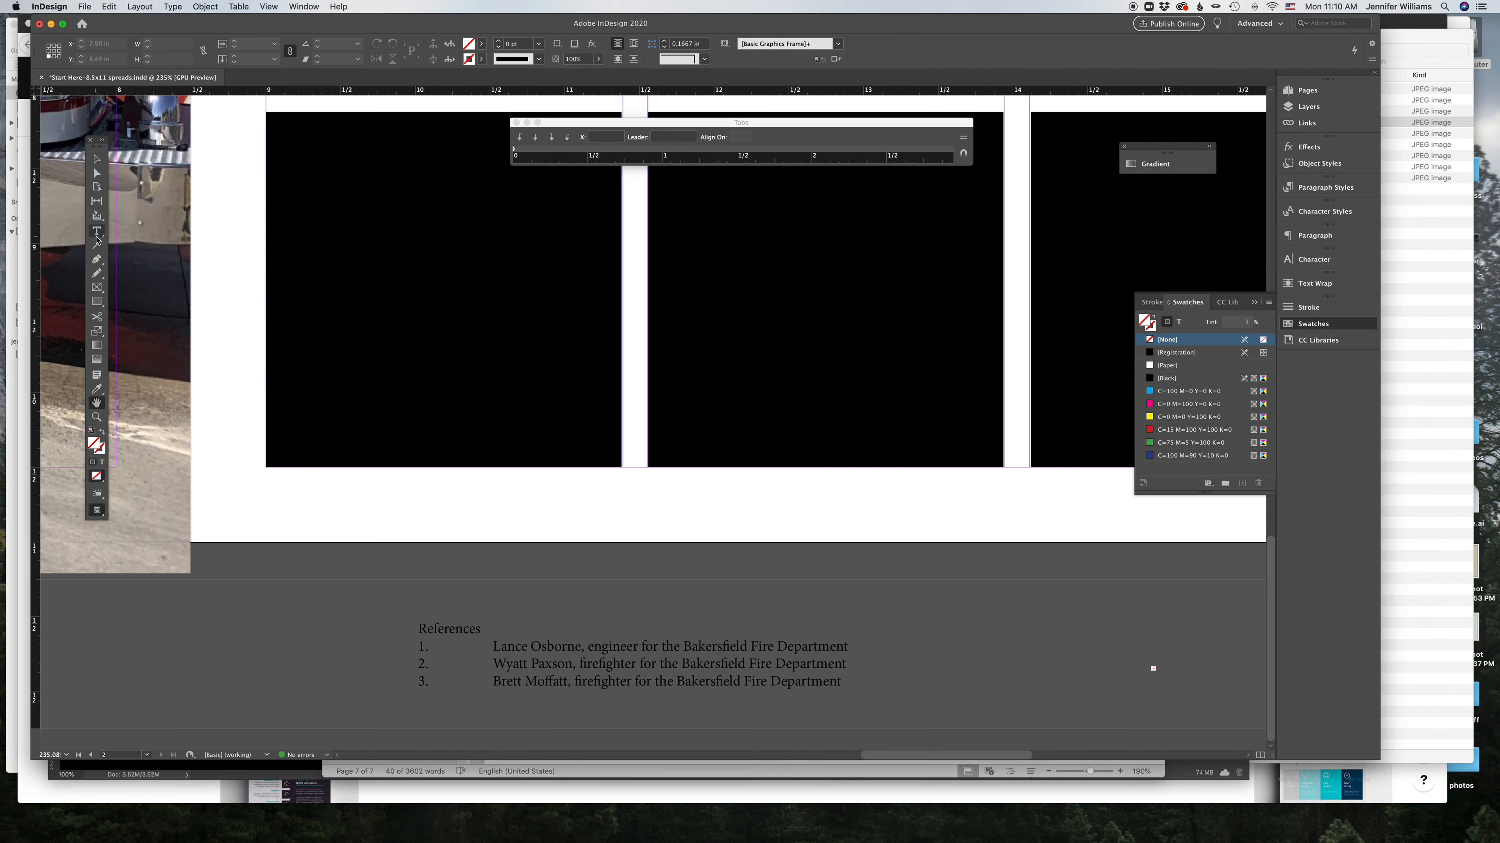
left_click(511, 652)
left_click_drag(493, 647, 430, 644)
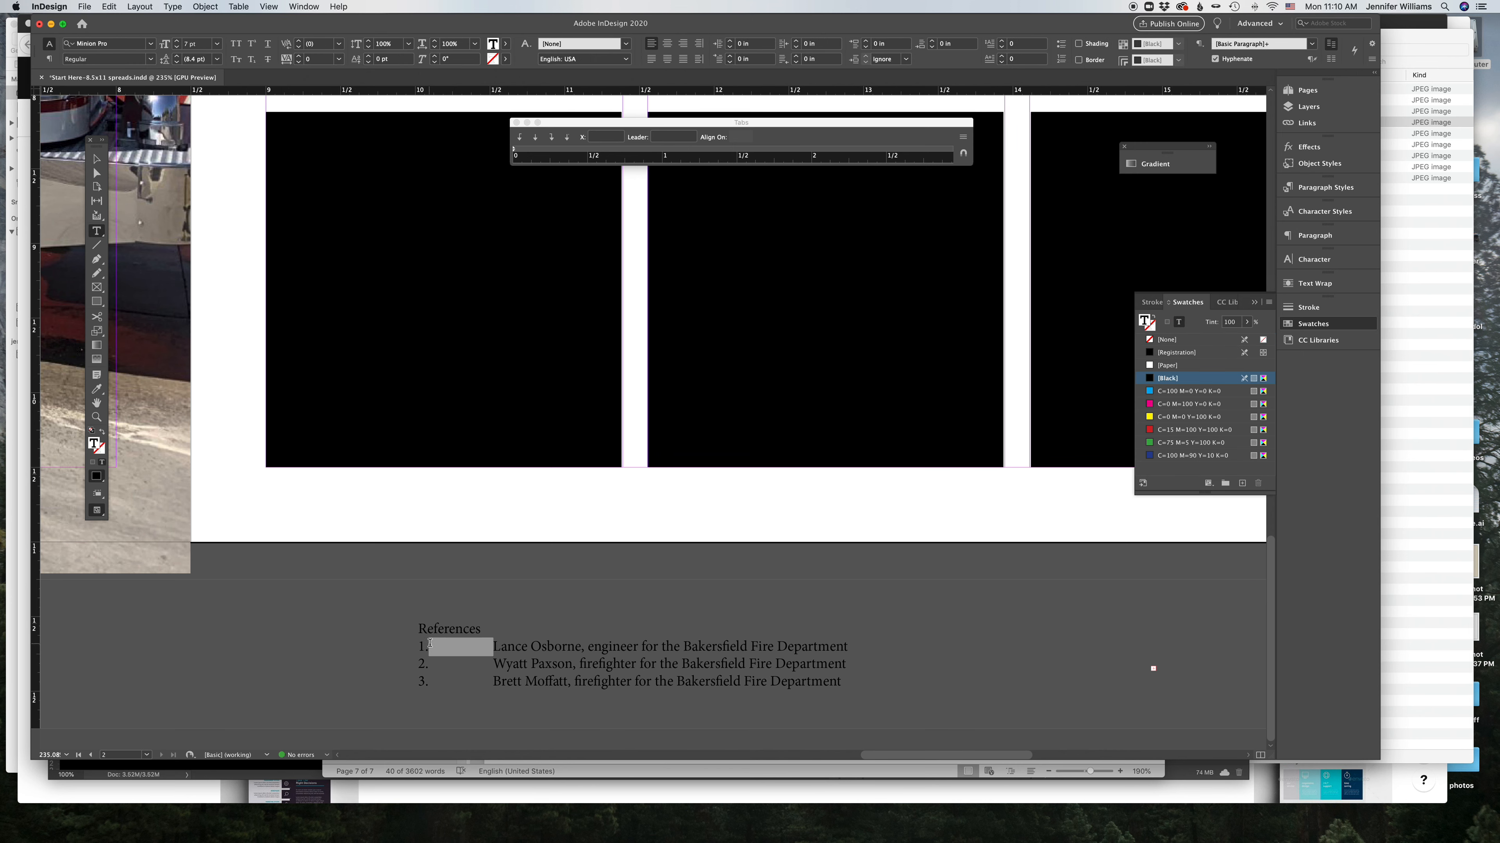
key("BackSpace")
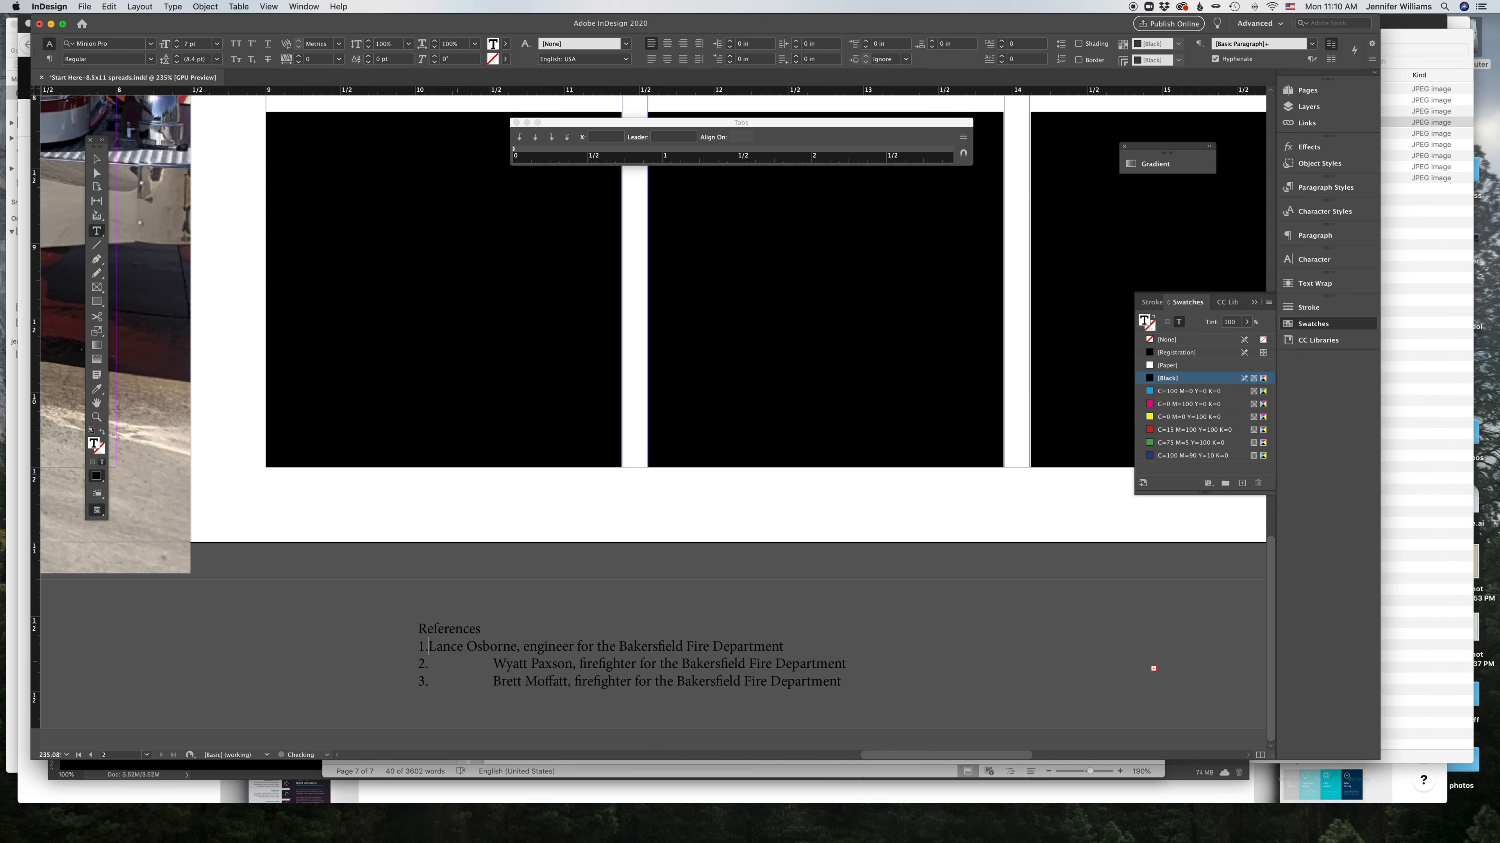
key("BackSpace")
key("Down")
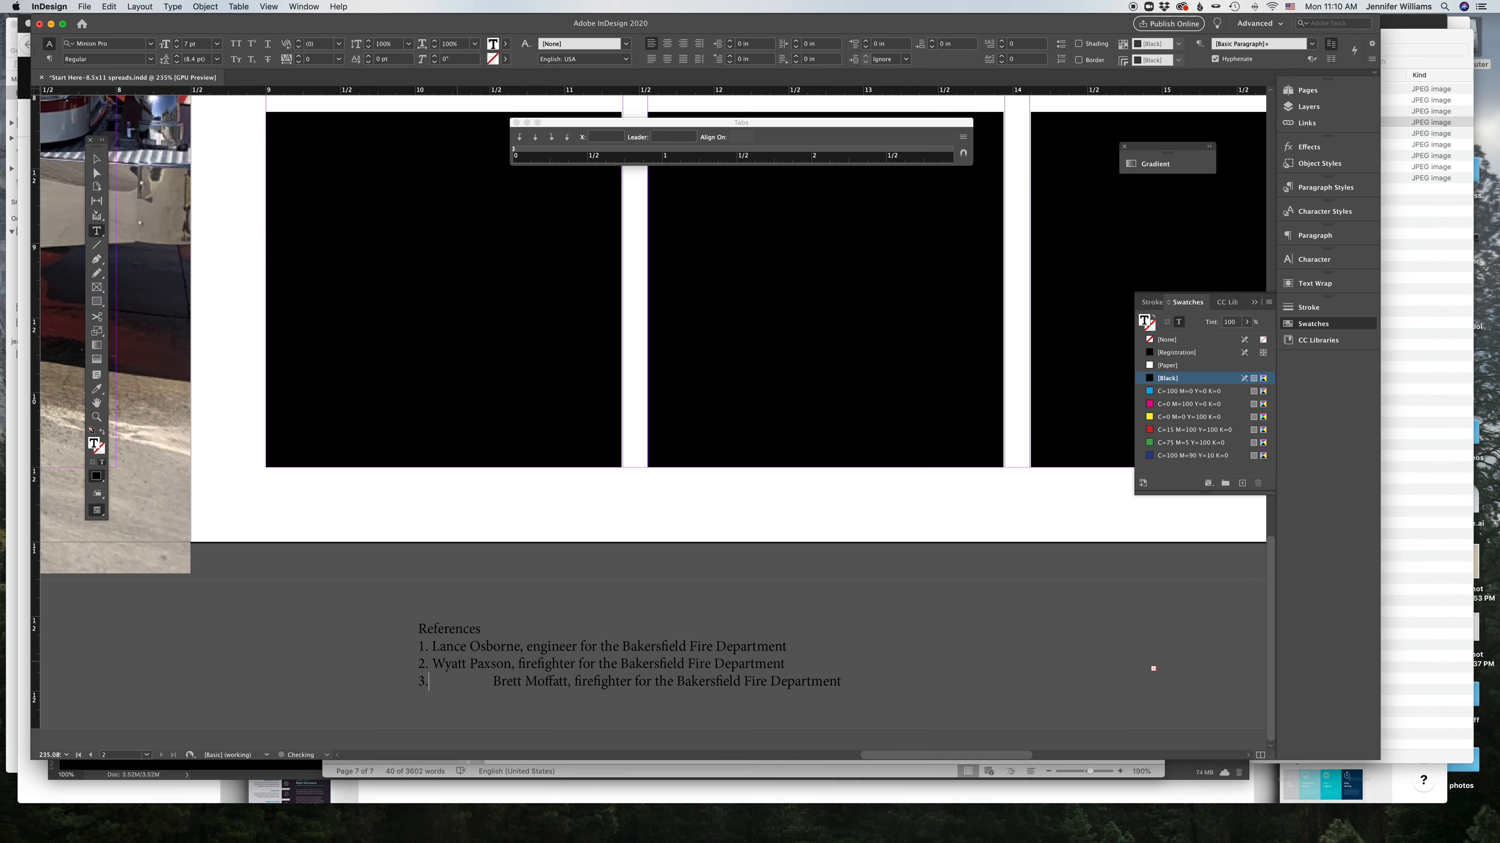
key("Delete")
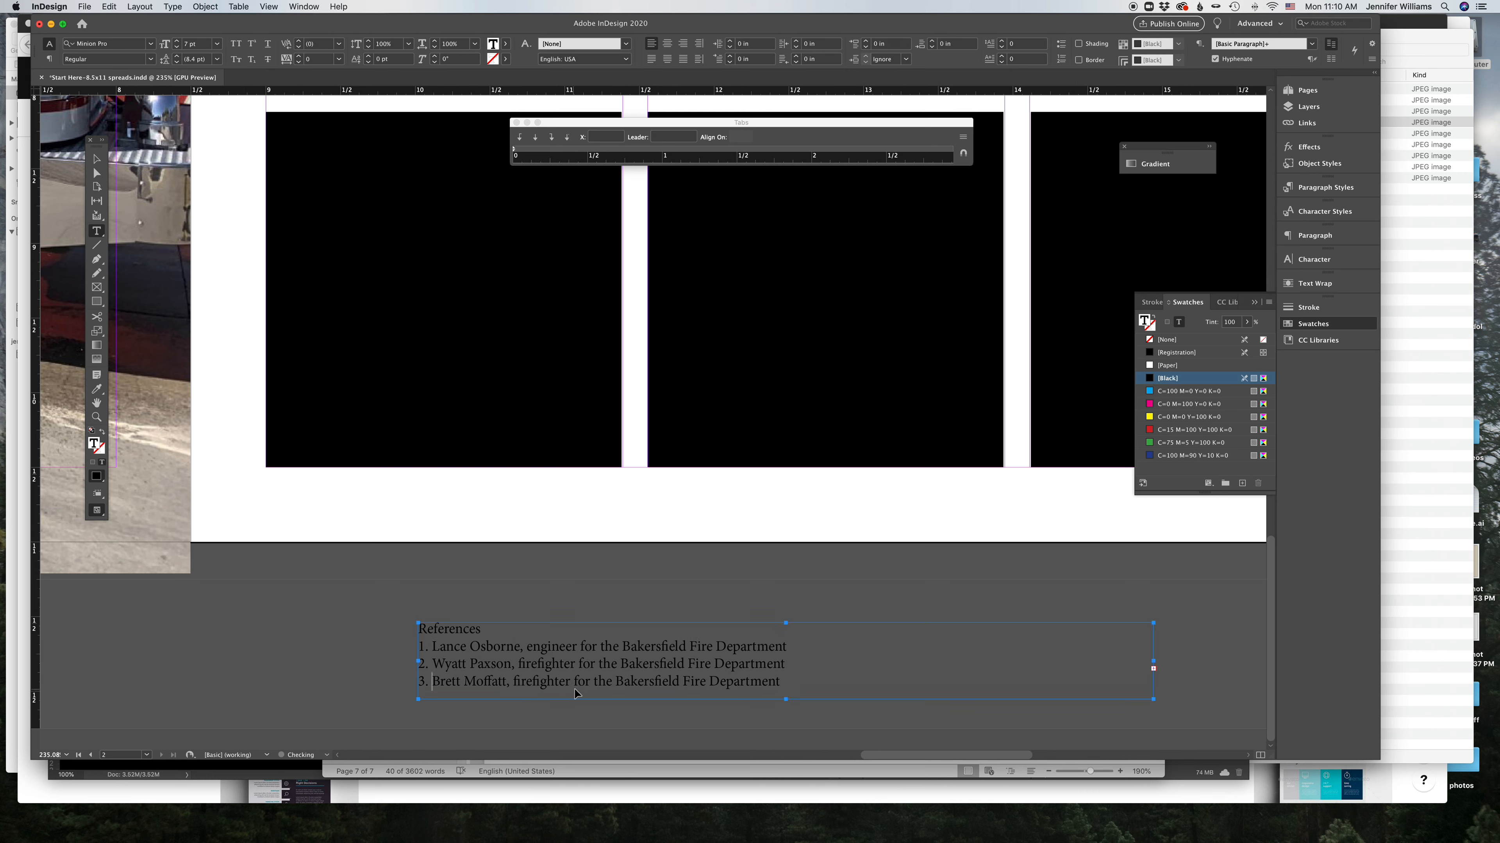
Step: Enlarge the references frame to show all five items and replace the tabs after items 4 and 5 with spaces
left_click_drag(787, 699, 790, 732)
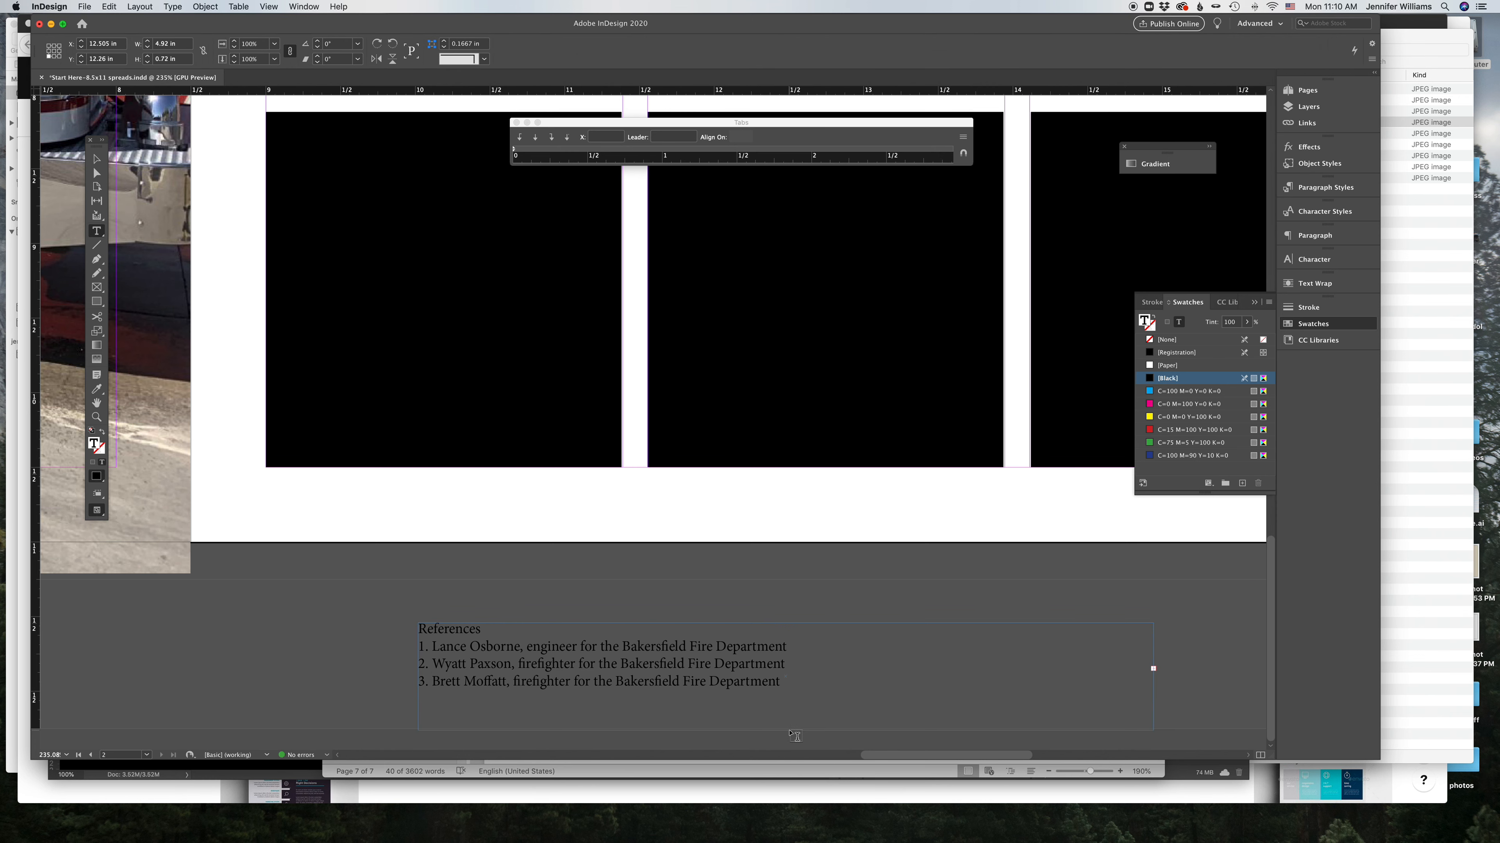
double_click(459, 697)
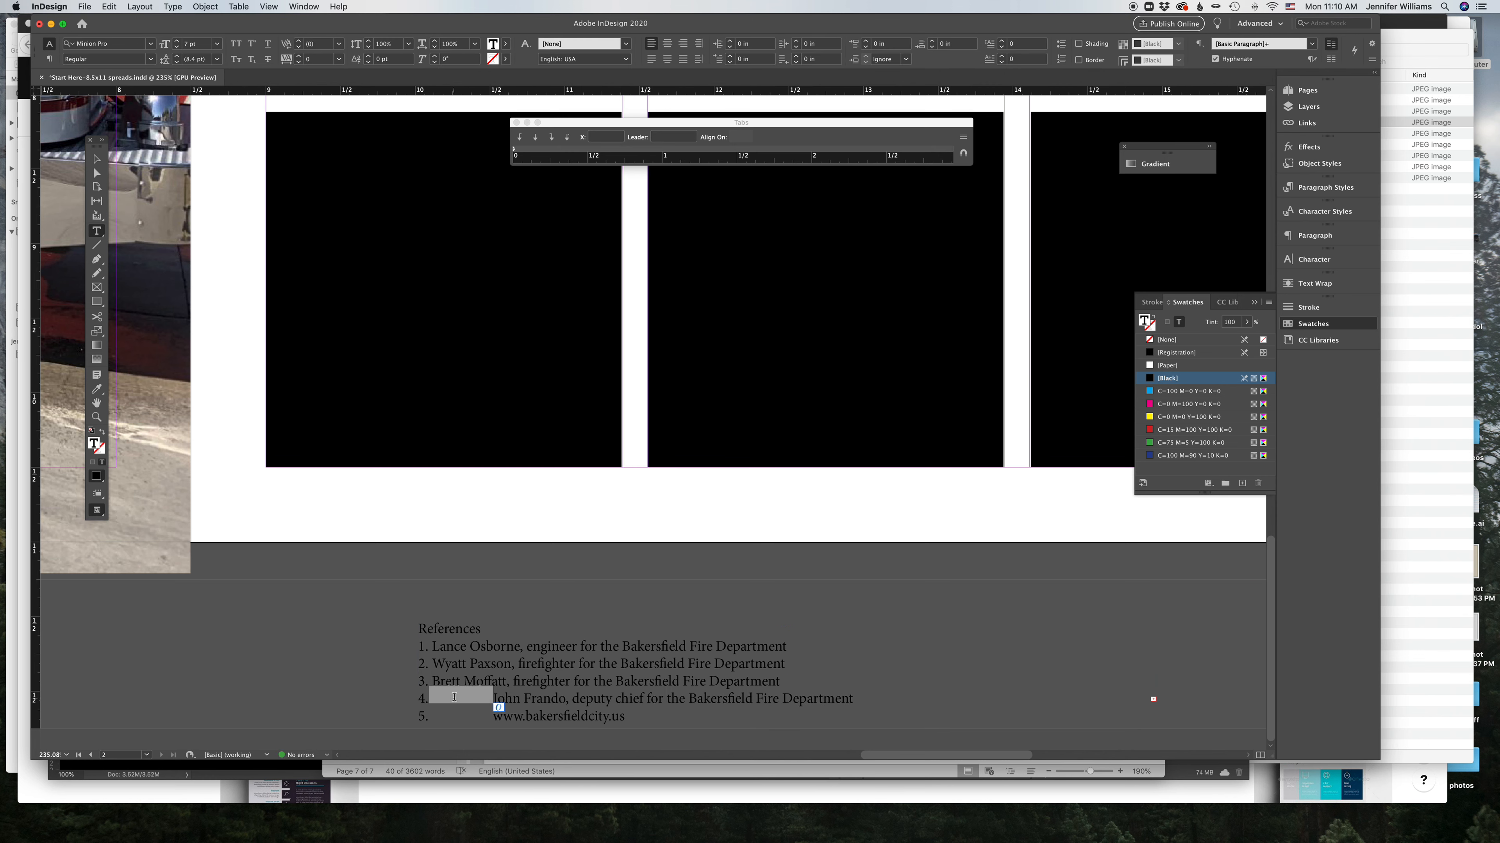
double_click(466, 715)
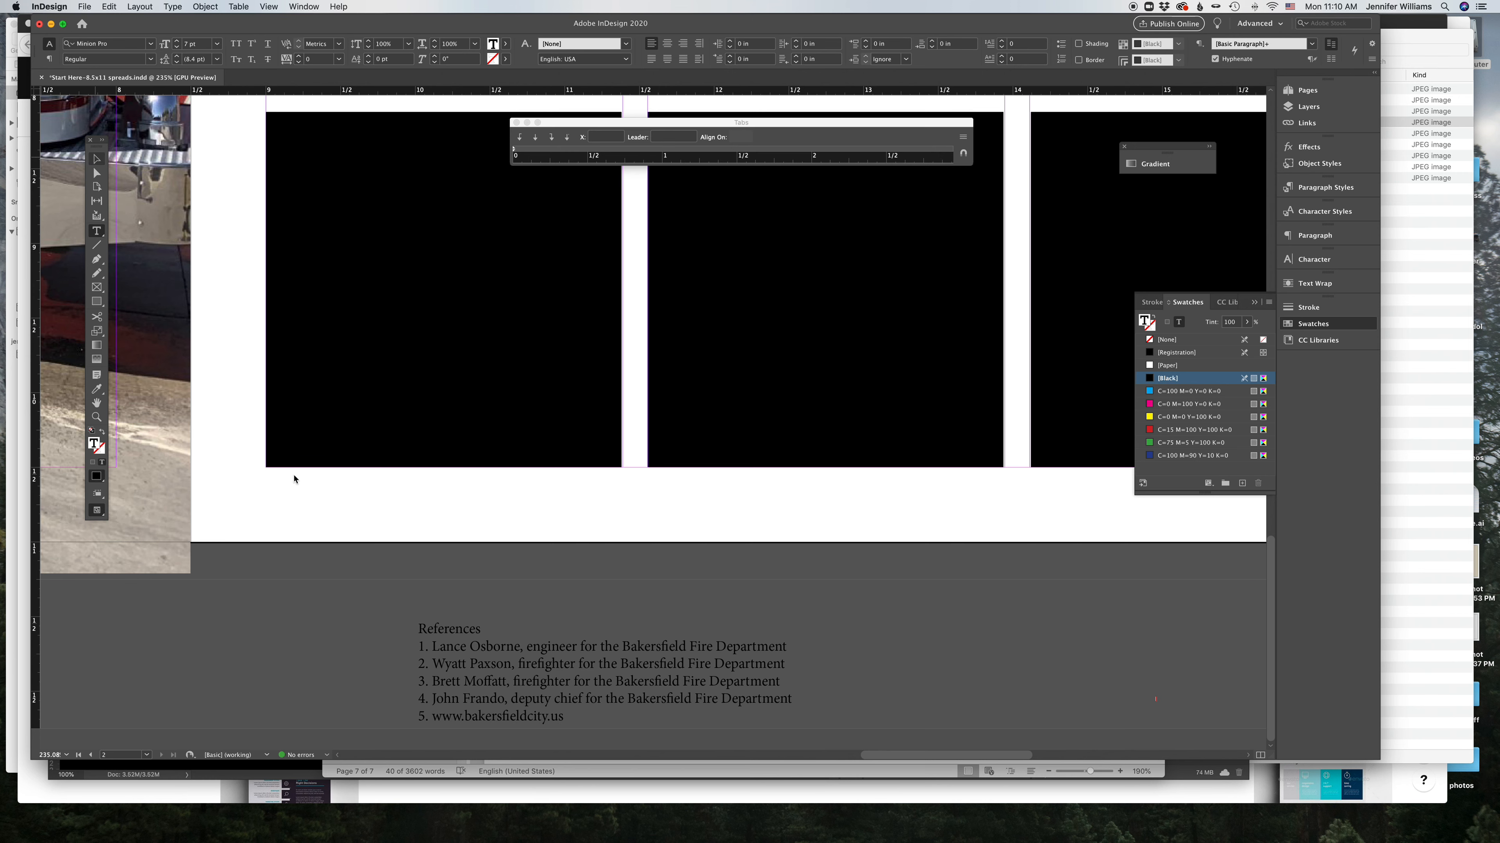
key("Escape")
Step: Move the references frame onto the page below the black boxes and widen it
left_click_drag(482, 694, 338, 566)
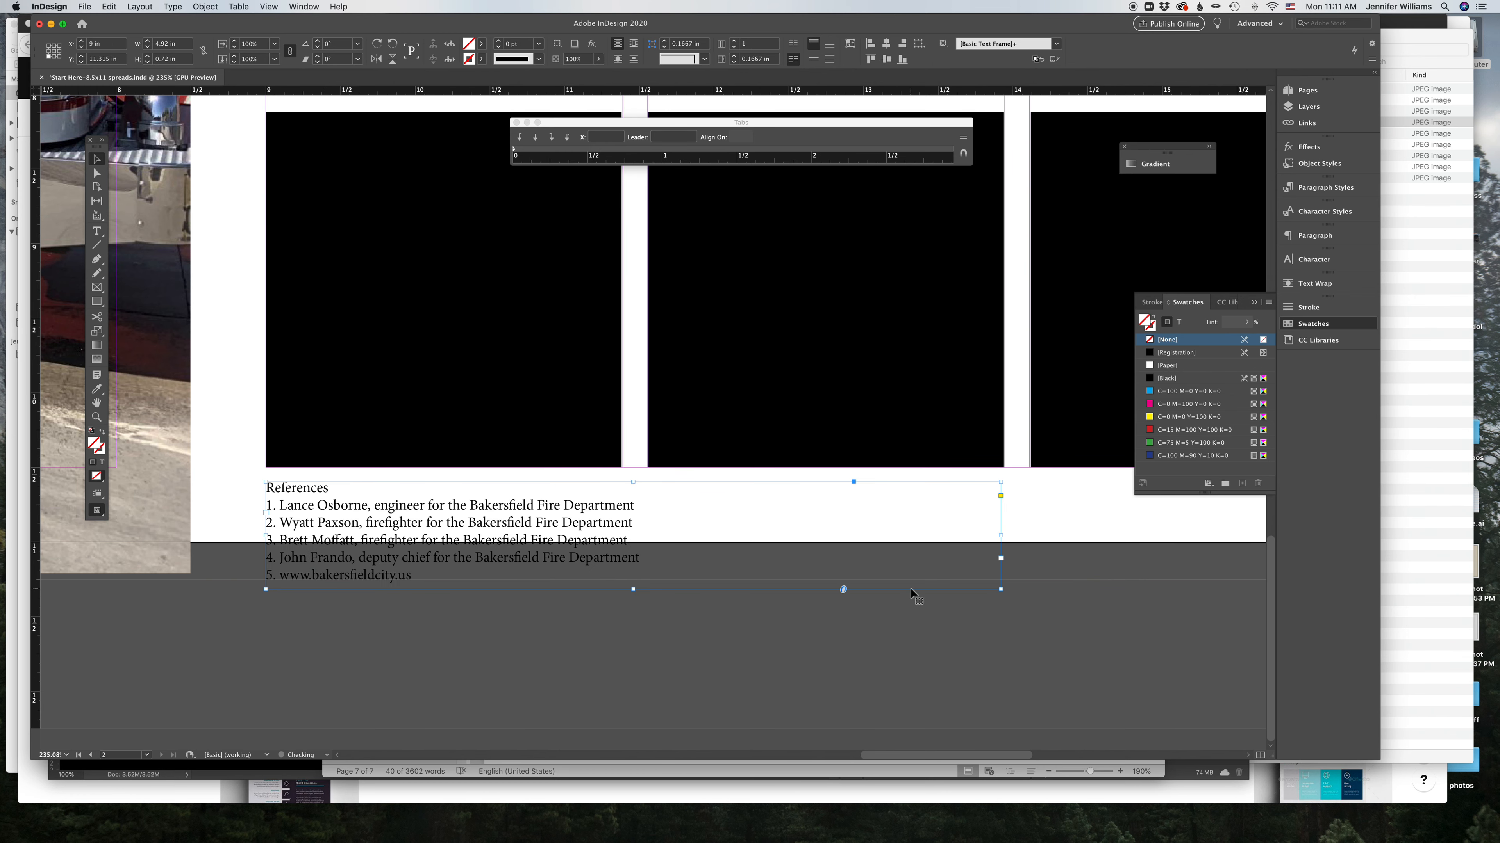
left_click_drag(1002, 589, 1199, 586)
Step: Run the references into one paragraph, adding a colon after 'References' and joining all five items
key("t")
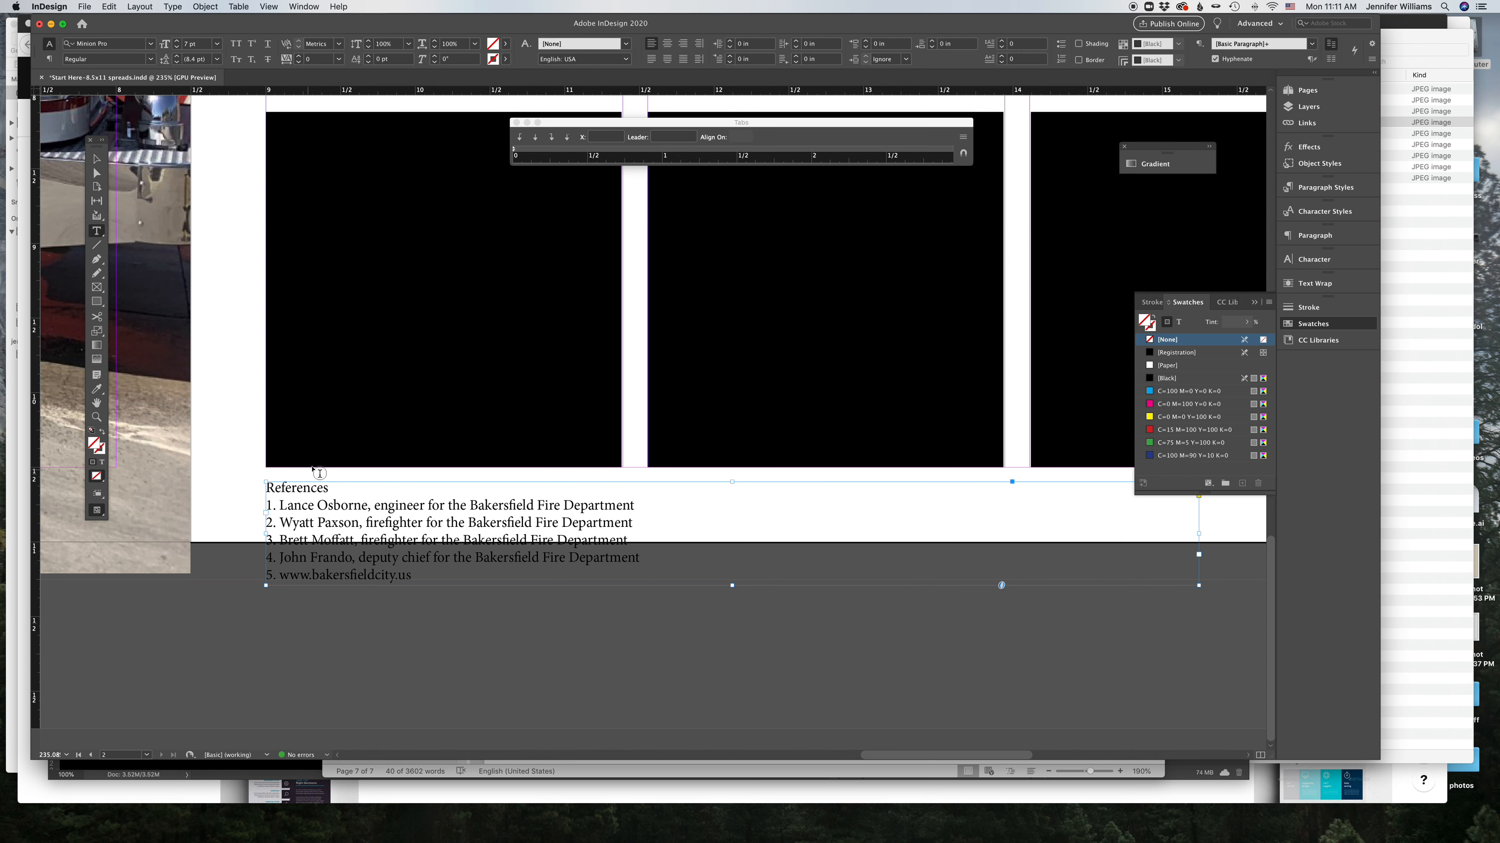
left_click(335, 489)
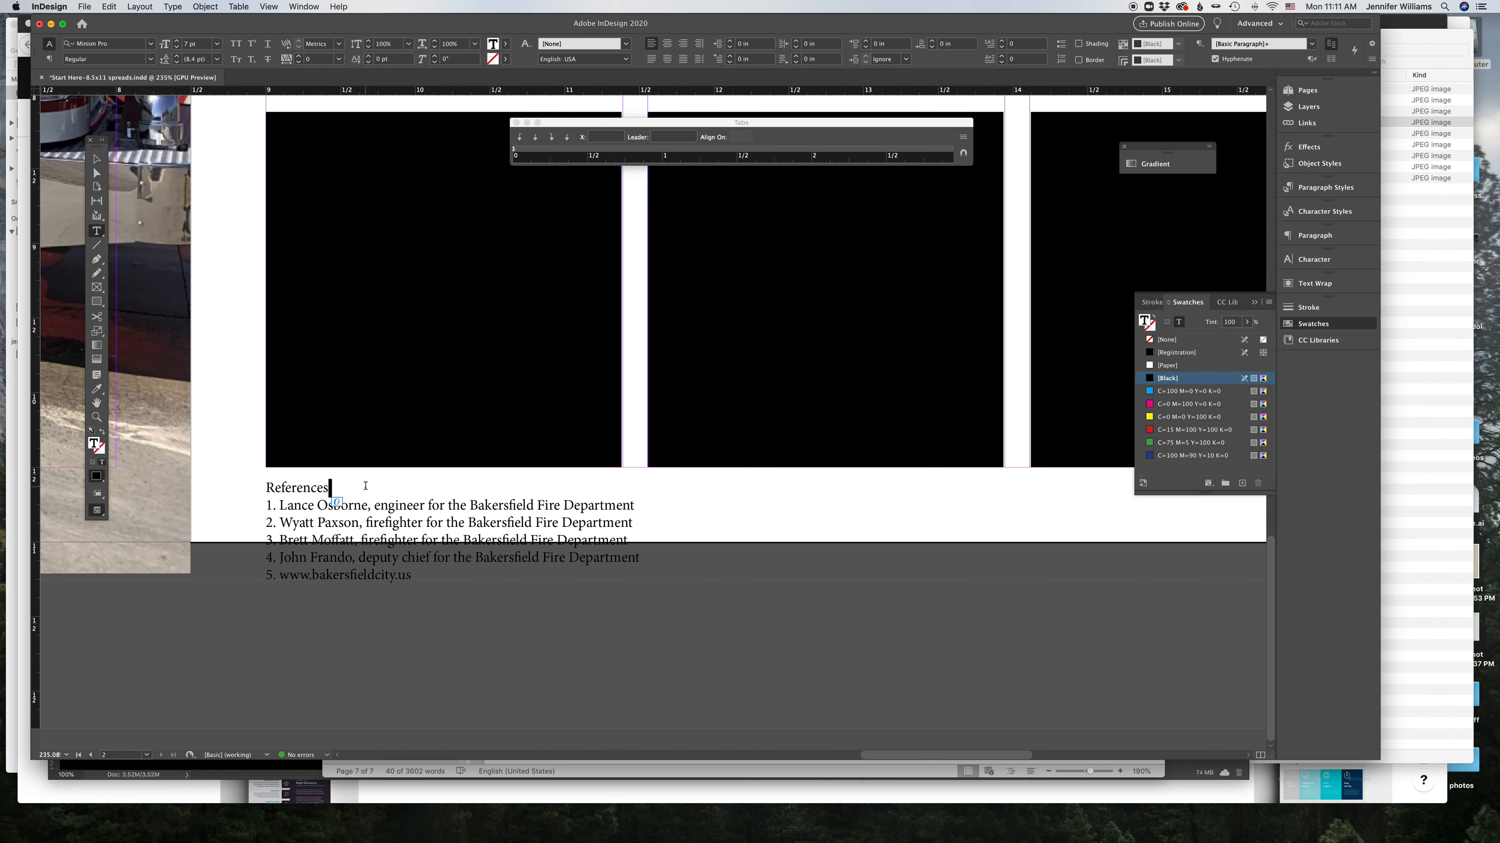
key("Delete")
type(":")
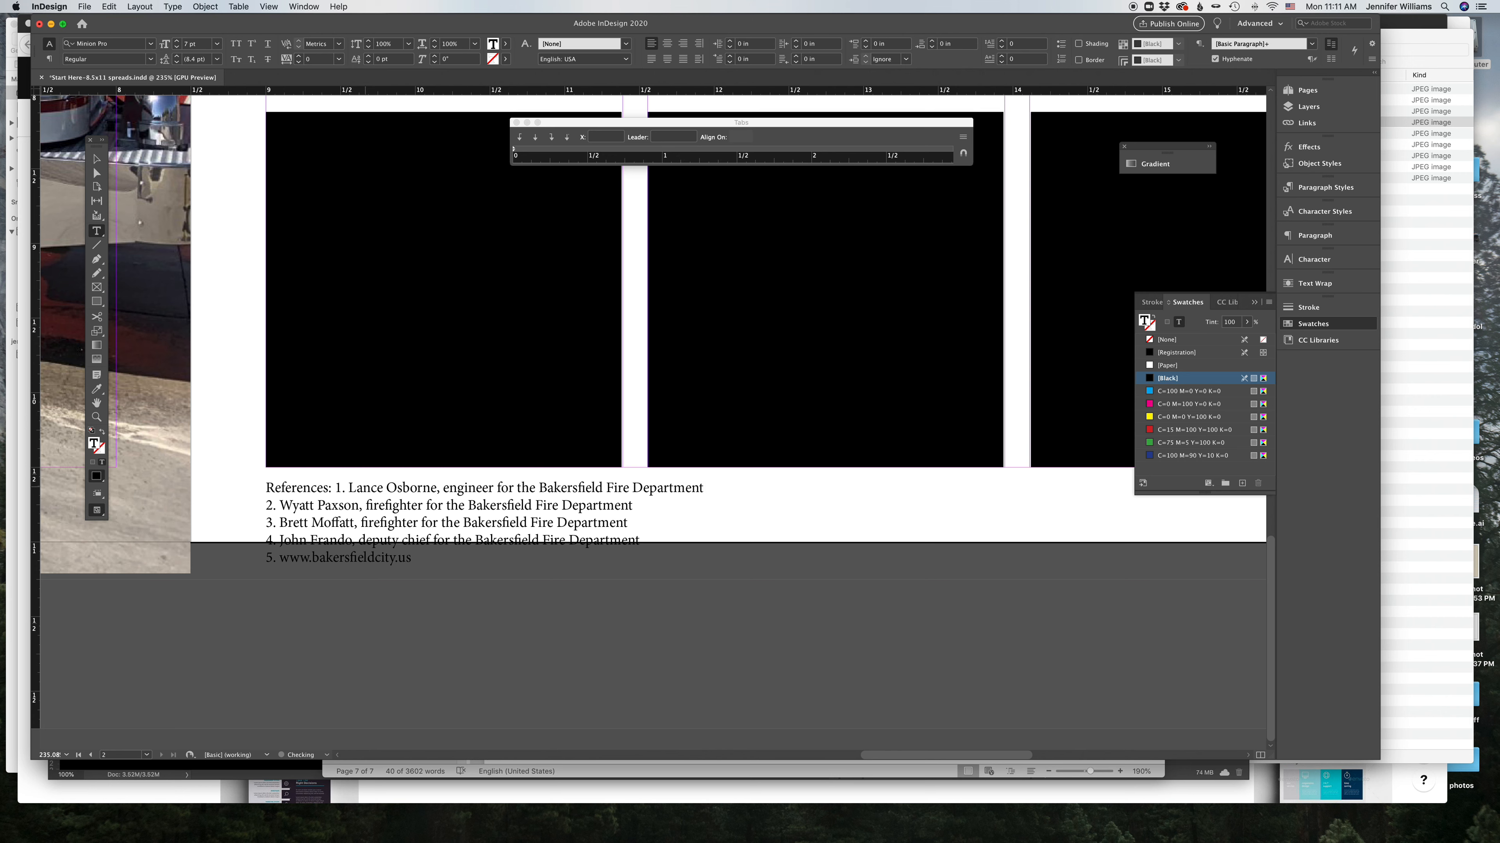
left_click(712, 494)
key("Delete")
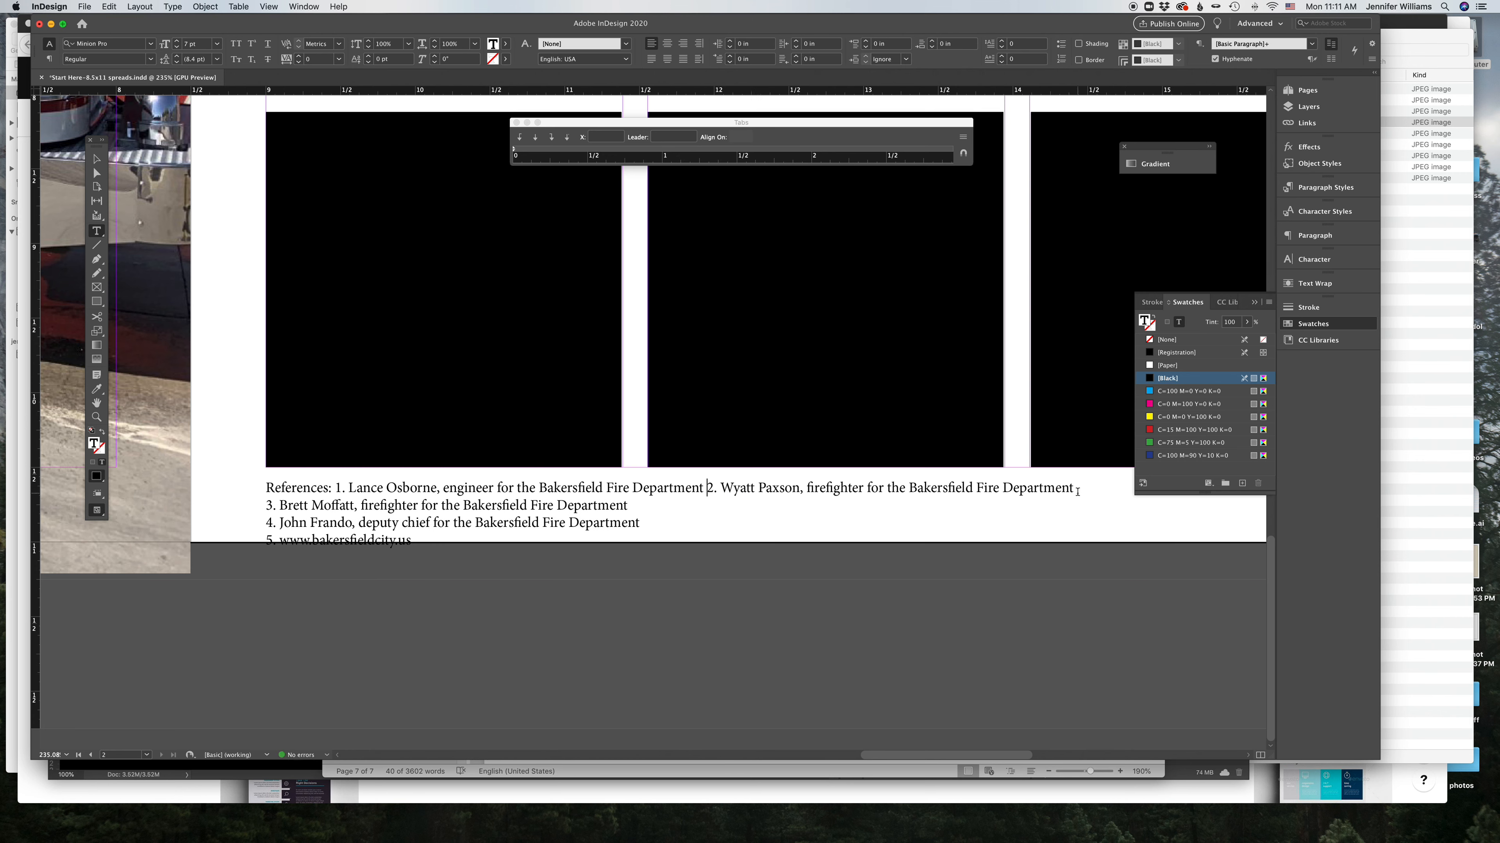
key("Delete")
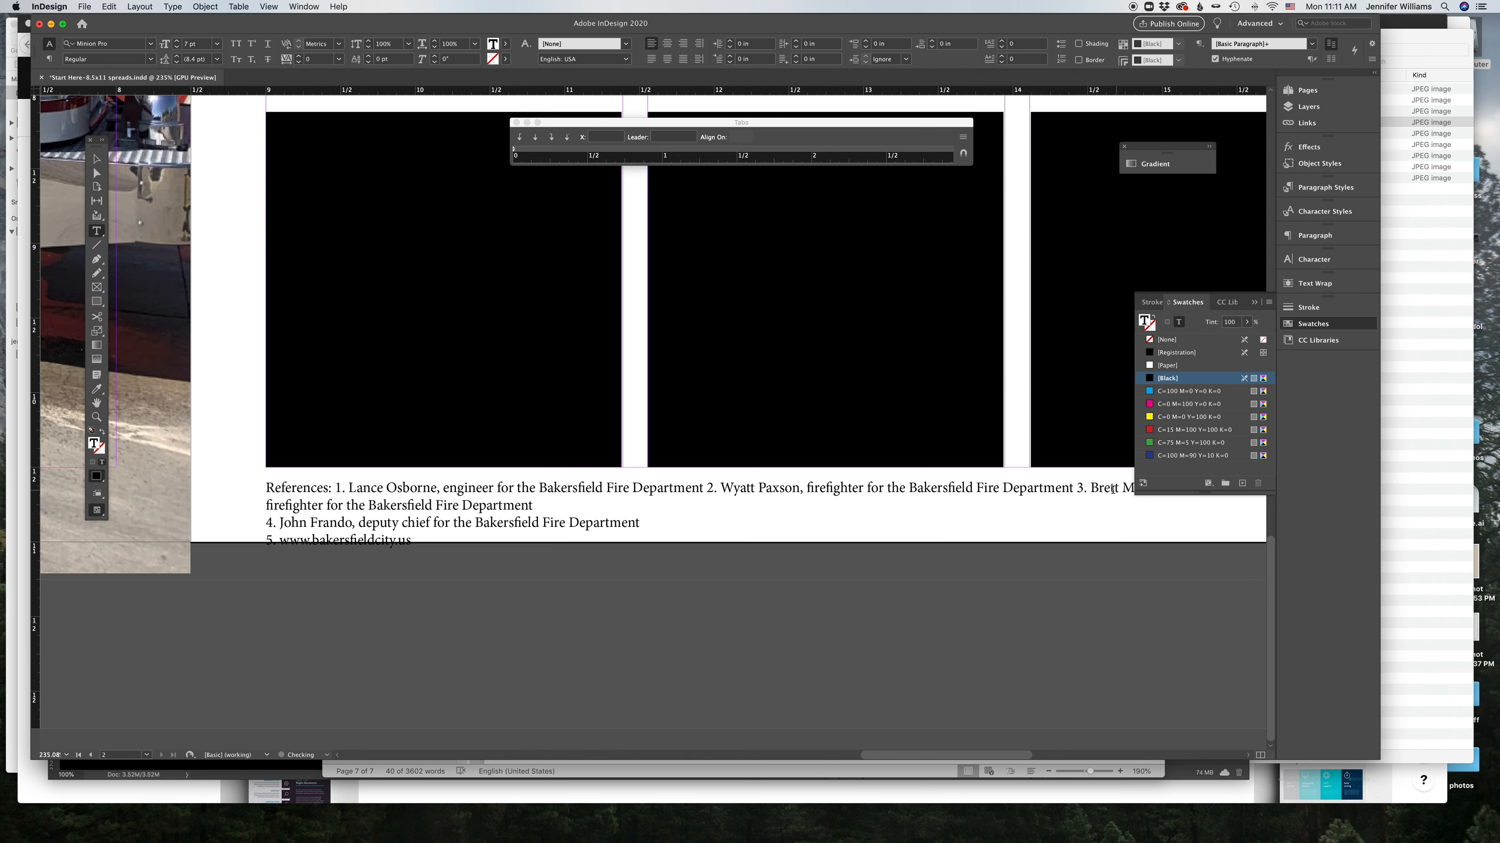
key("Delete")
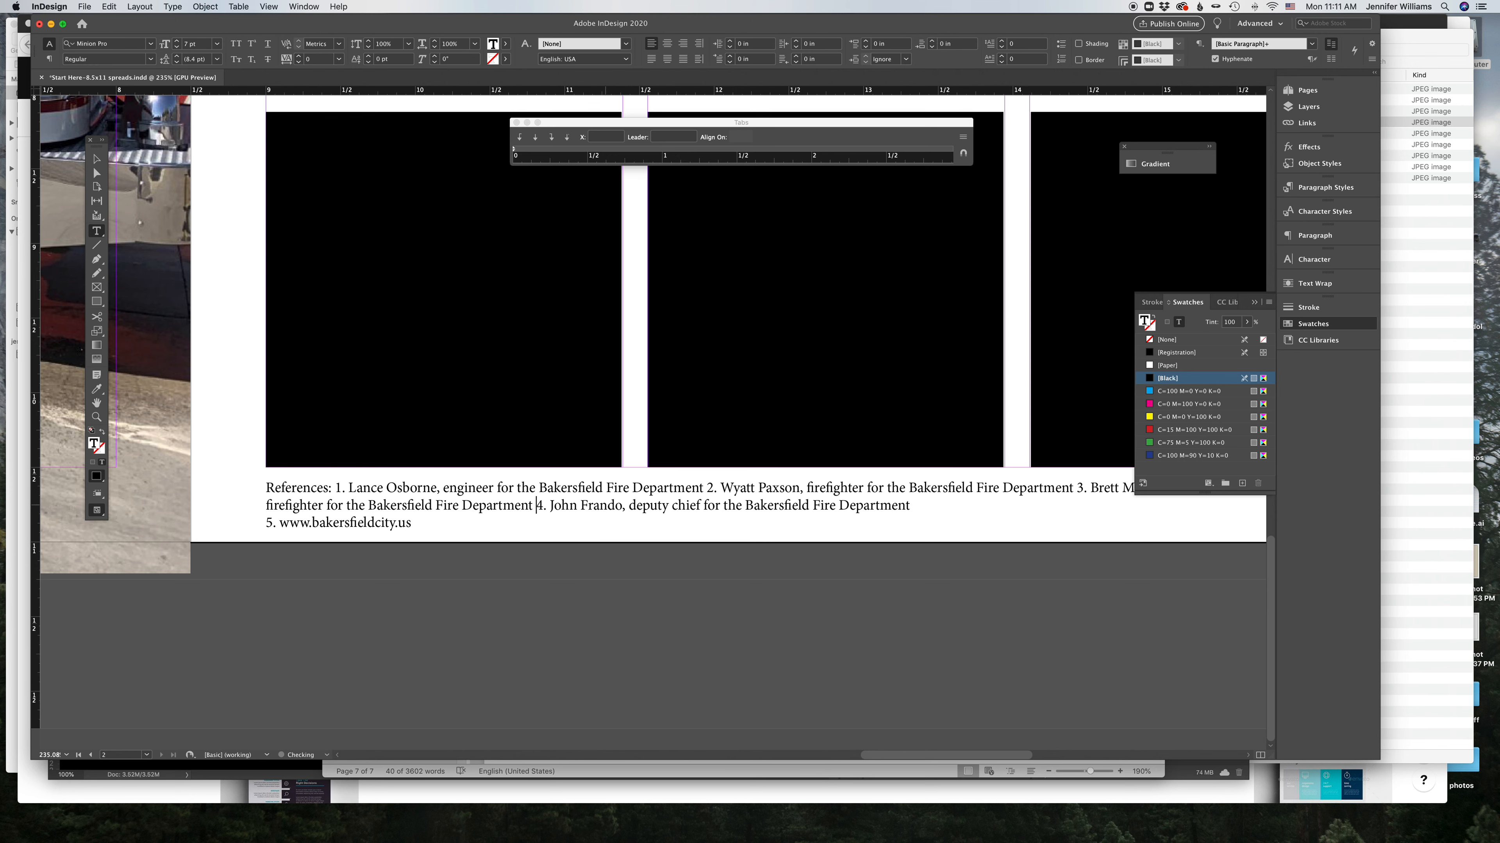
key("Delete")
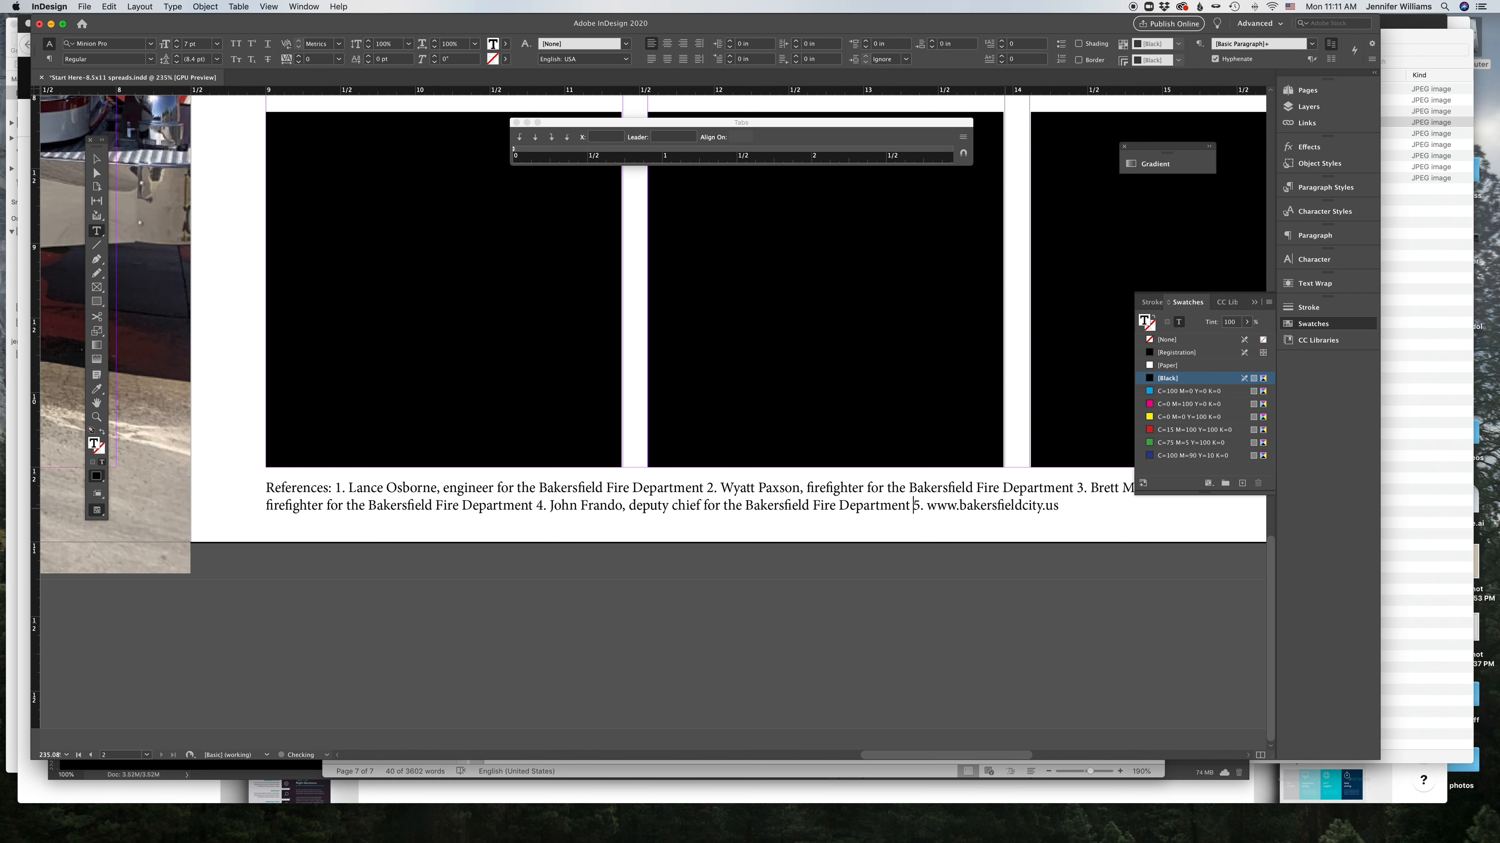
Step: Move the references frame to the bottom of the left page under the photo
scroll(1004, 510, "up", 2)
scroll(1008, 514, "right", 3)
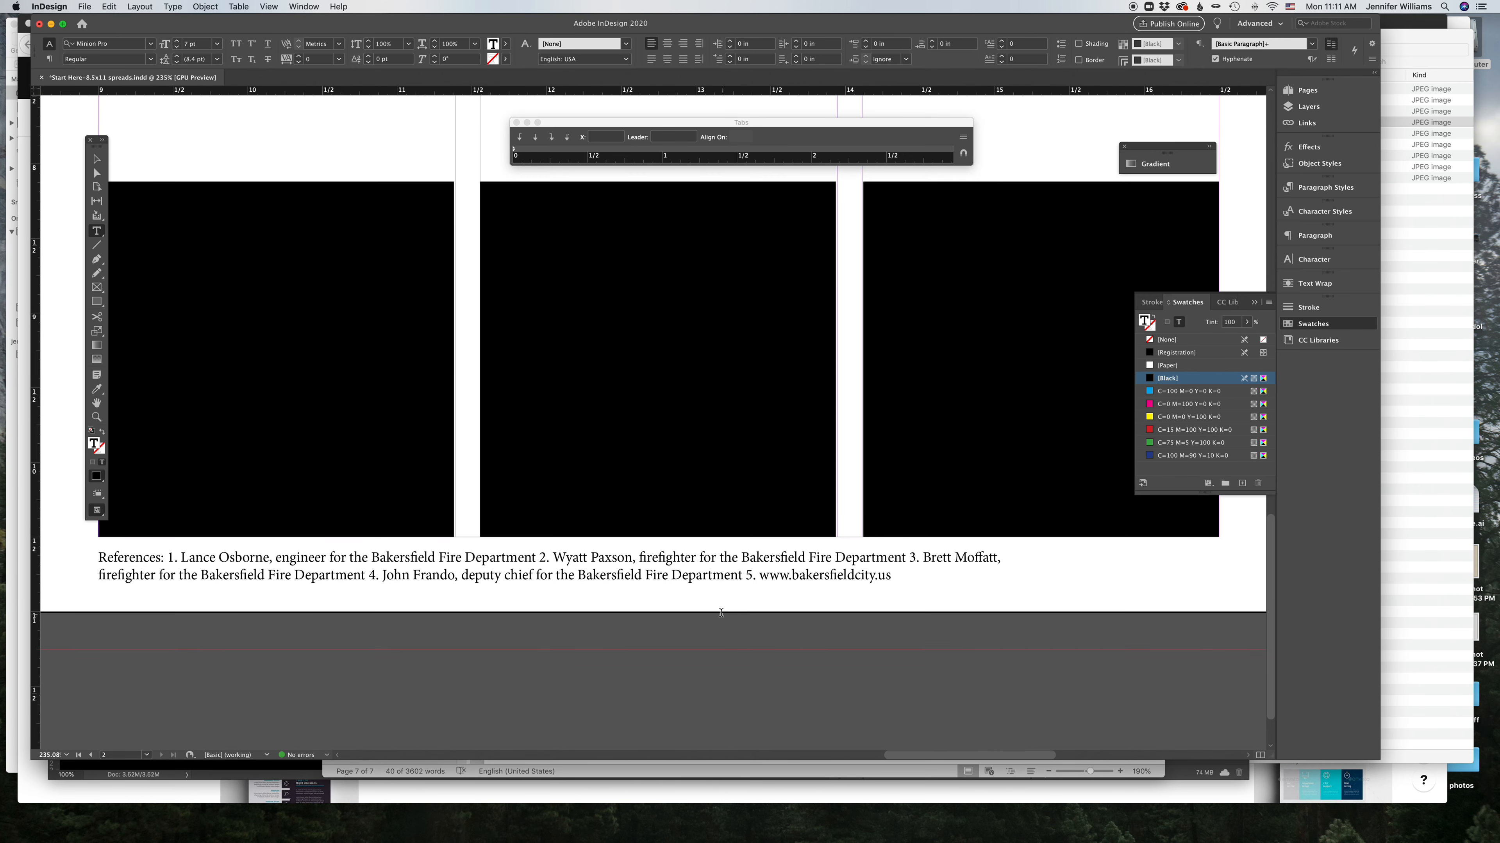
double_click(97, 403)
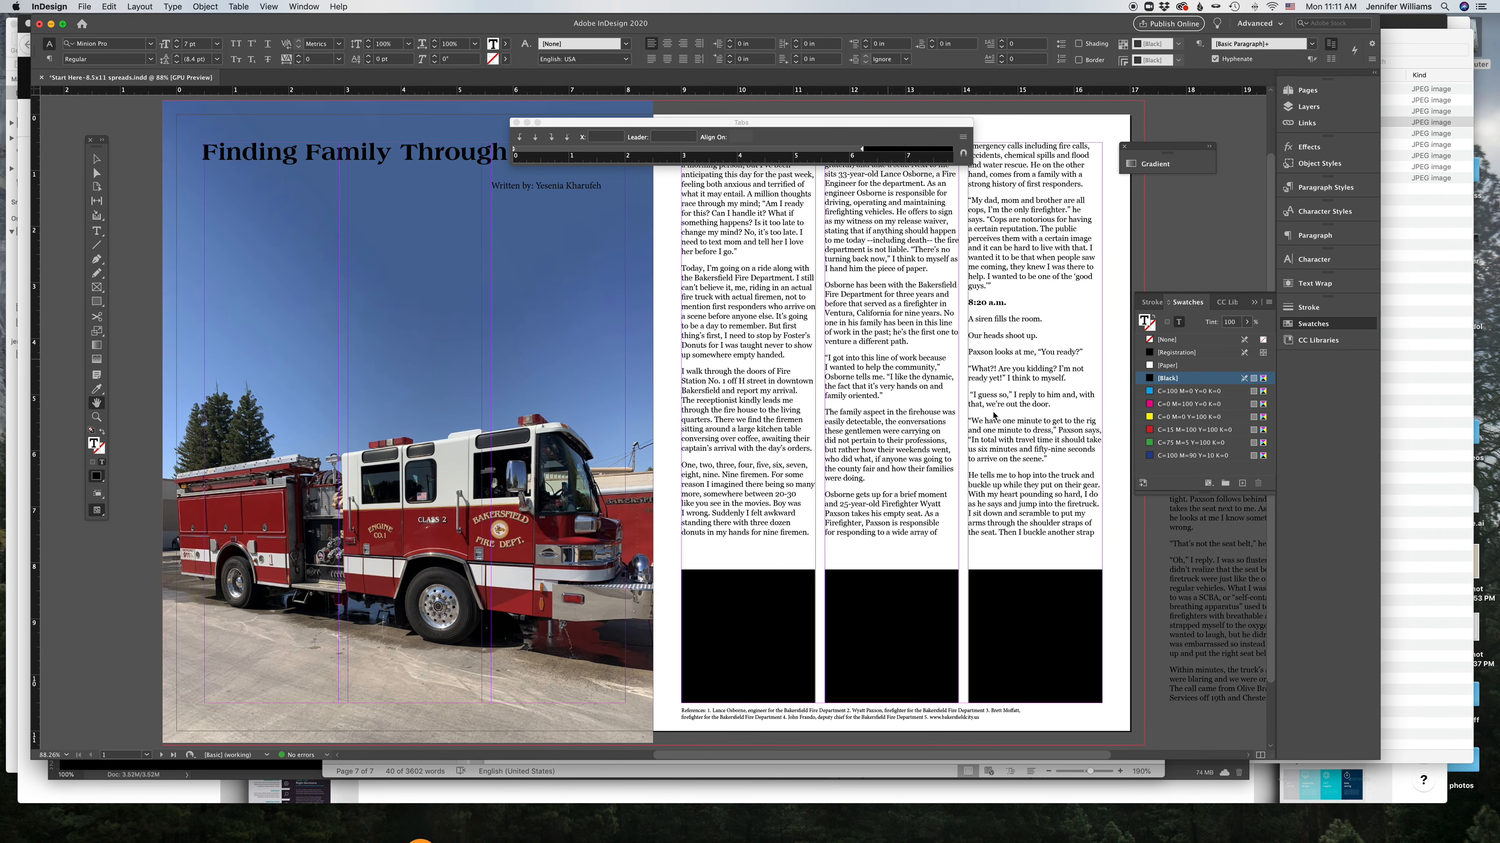
left_click(97, 158)
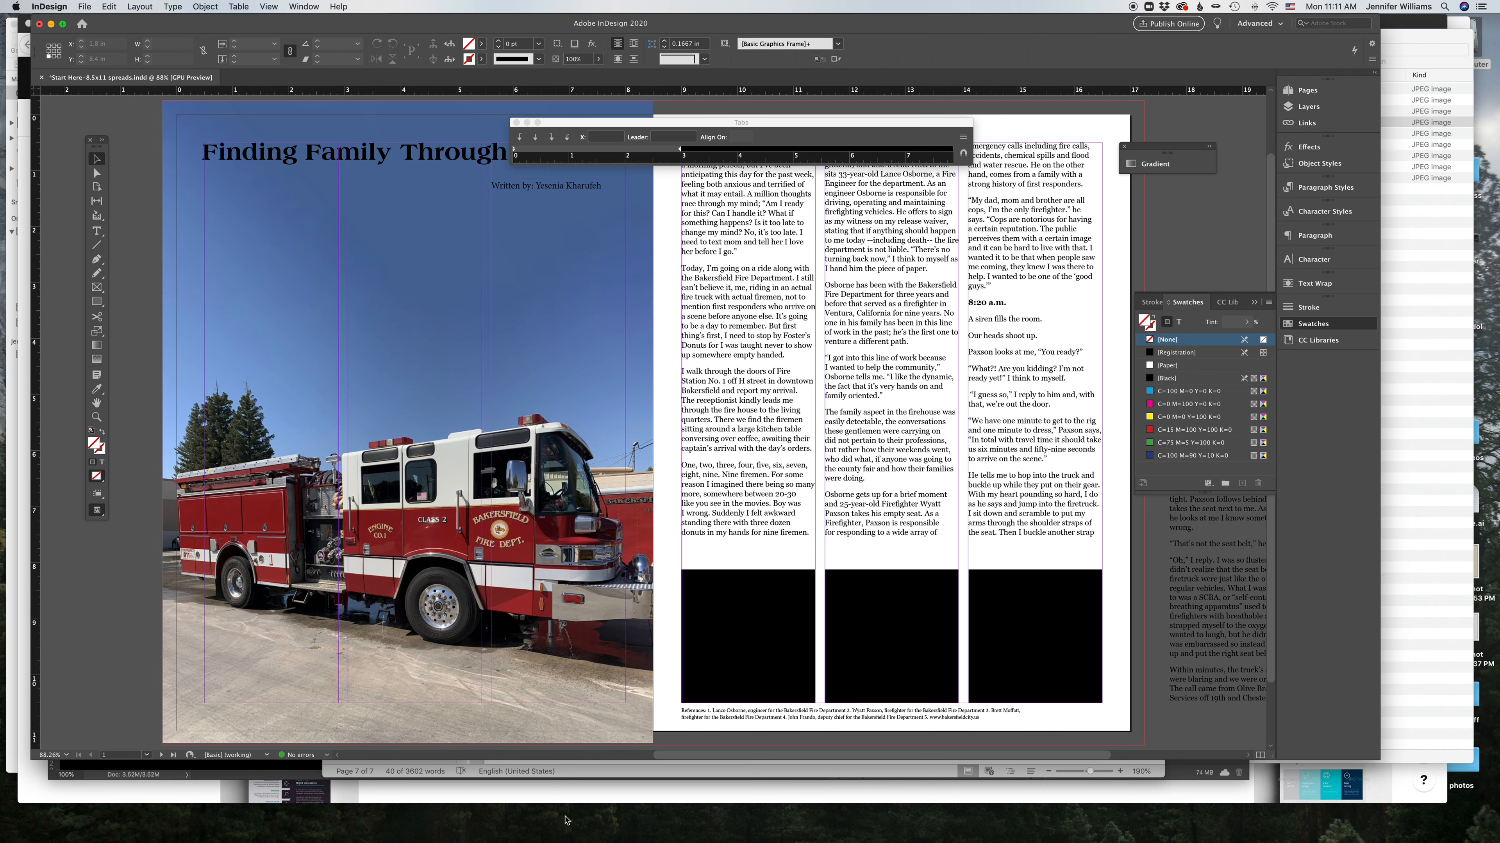
left_click(762, 718)
left_click_drag(854, 727, 385, 718)
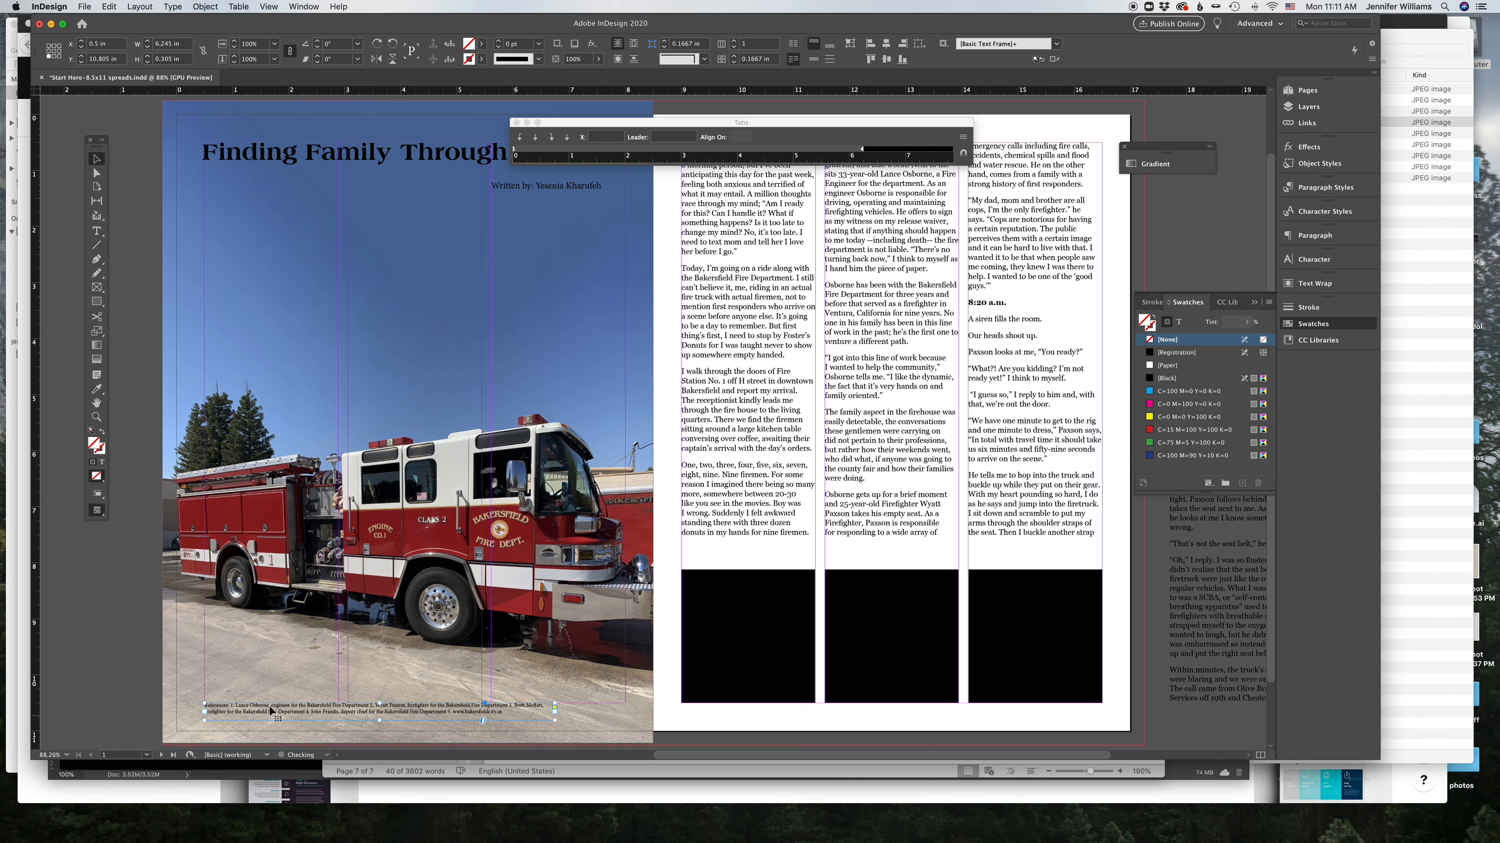
Step: Move the first two story text frames onto the left page below the headline
left_click(131, 692)
left_click(734, 309)
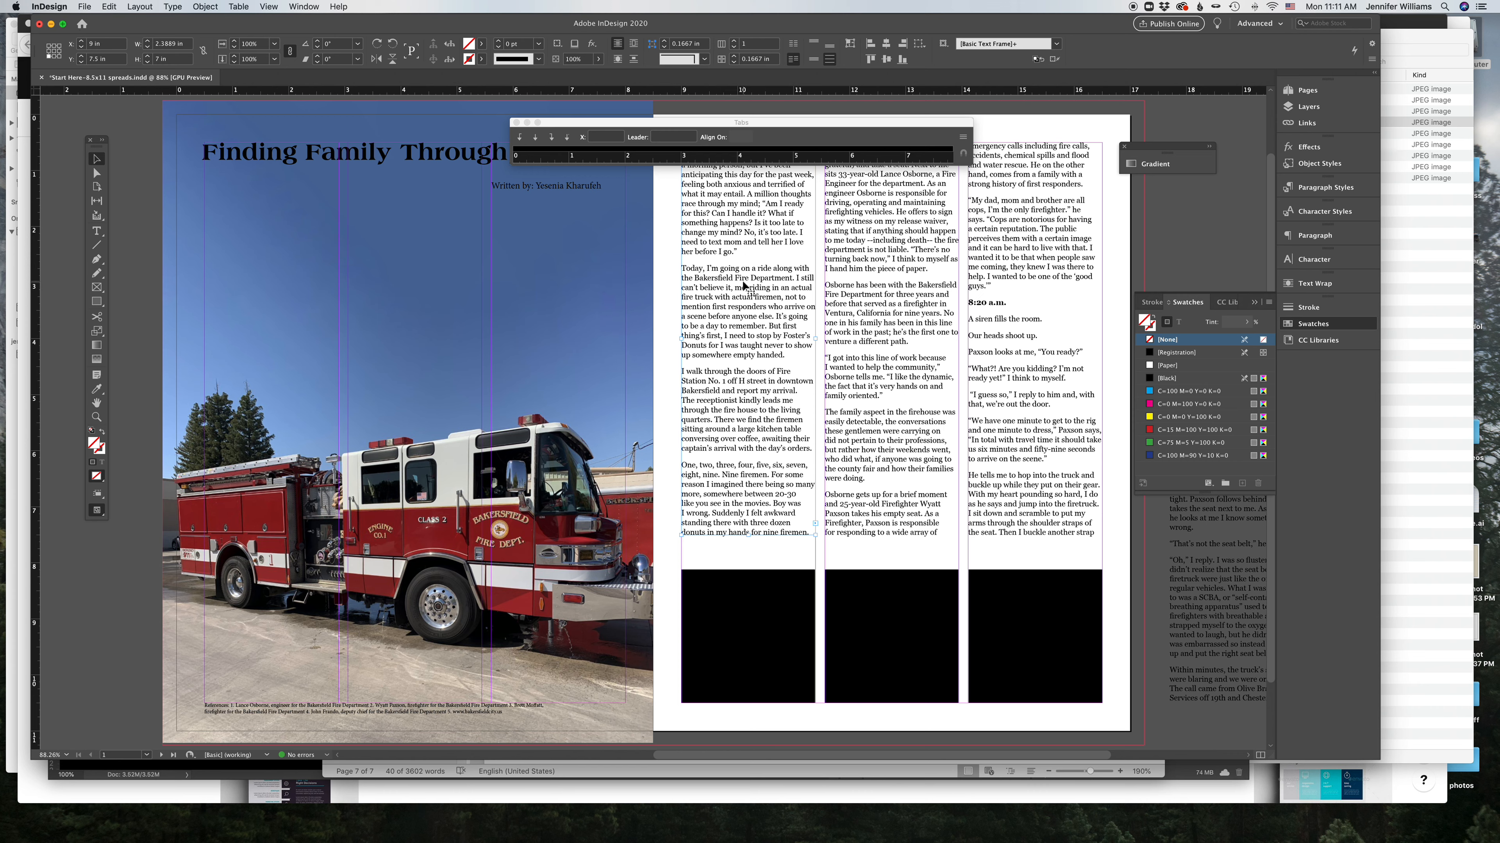
left_click_drag(508, 268, 284, 263)
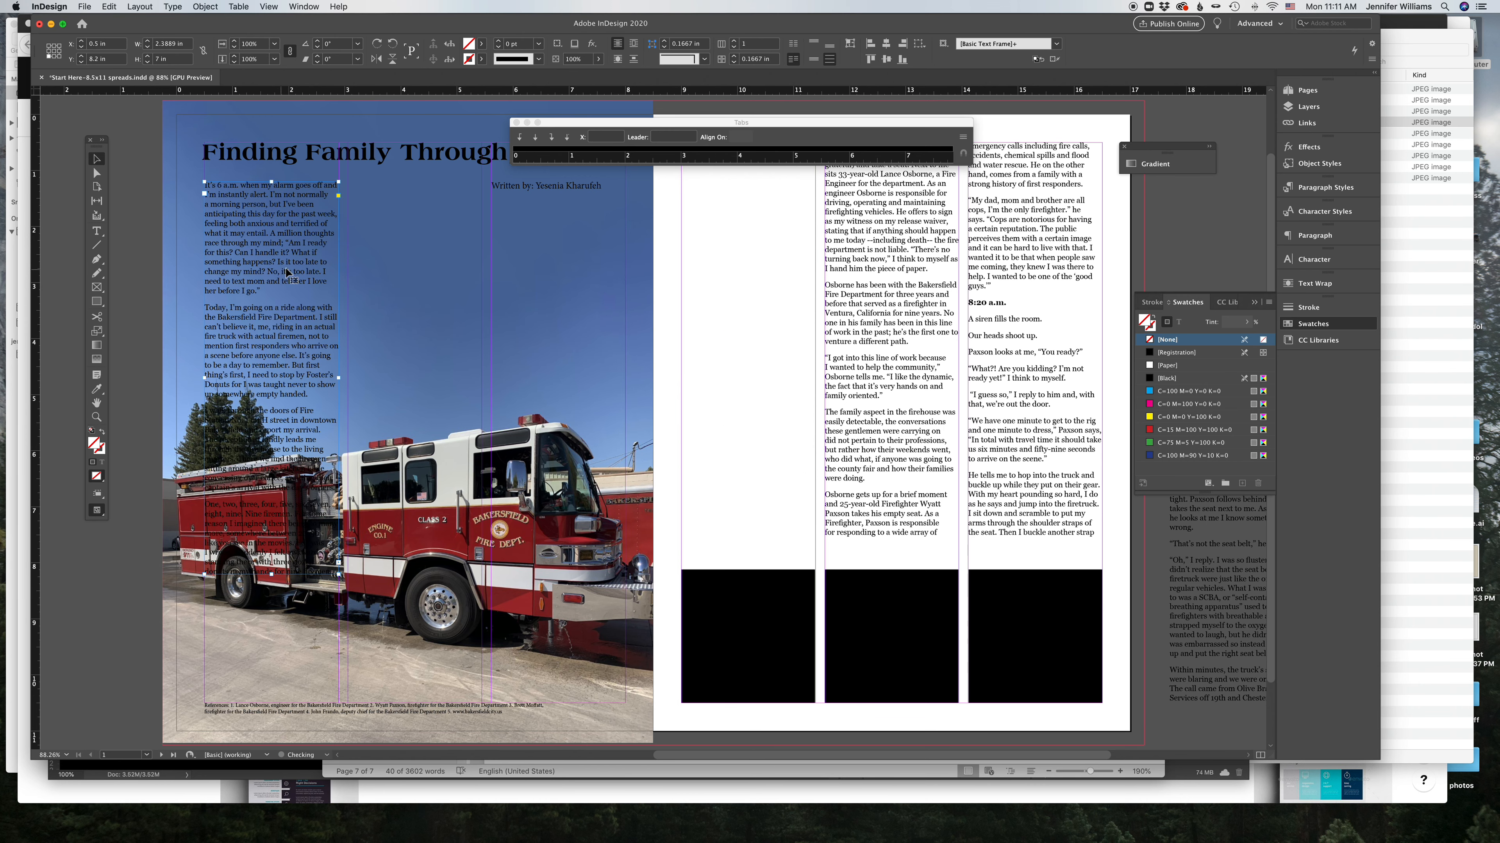
left_click_drag(306, 357, 450, 358)
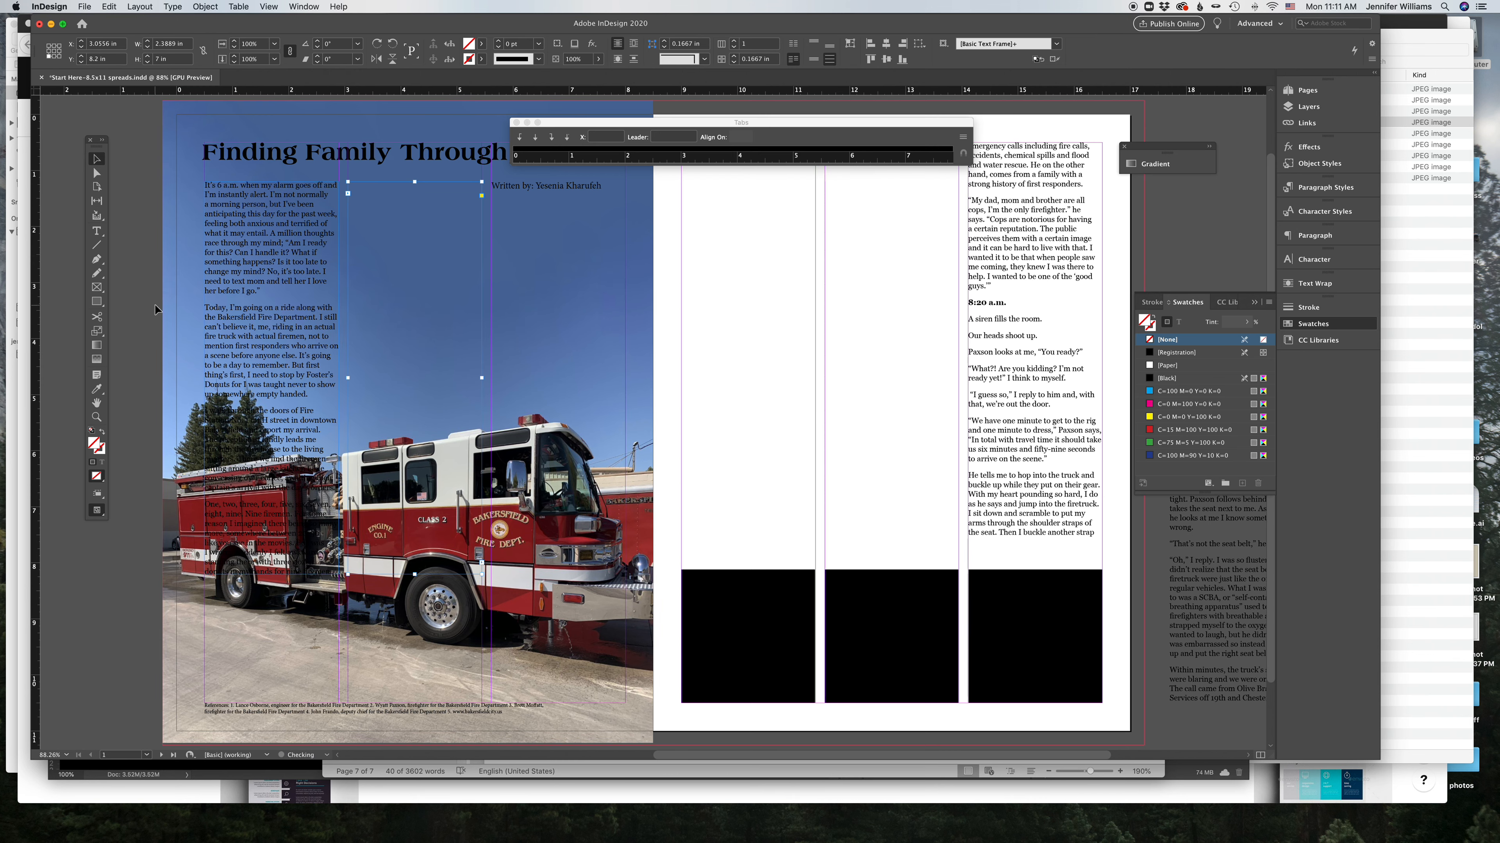
Step: Create a new layer and move the fire truck photo onto it
left_click(751, 251)
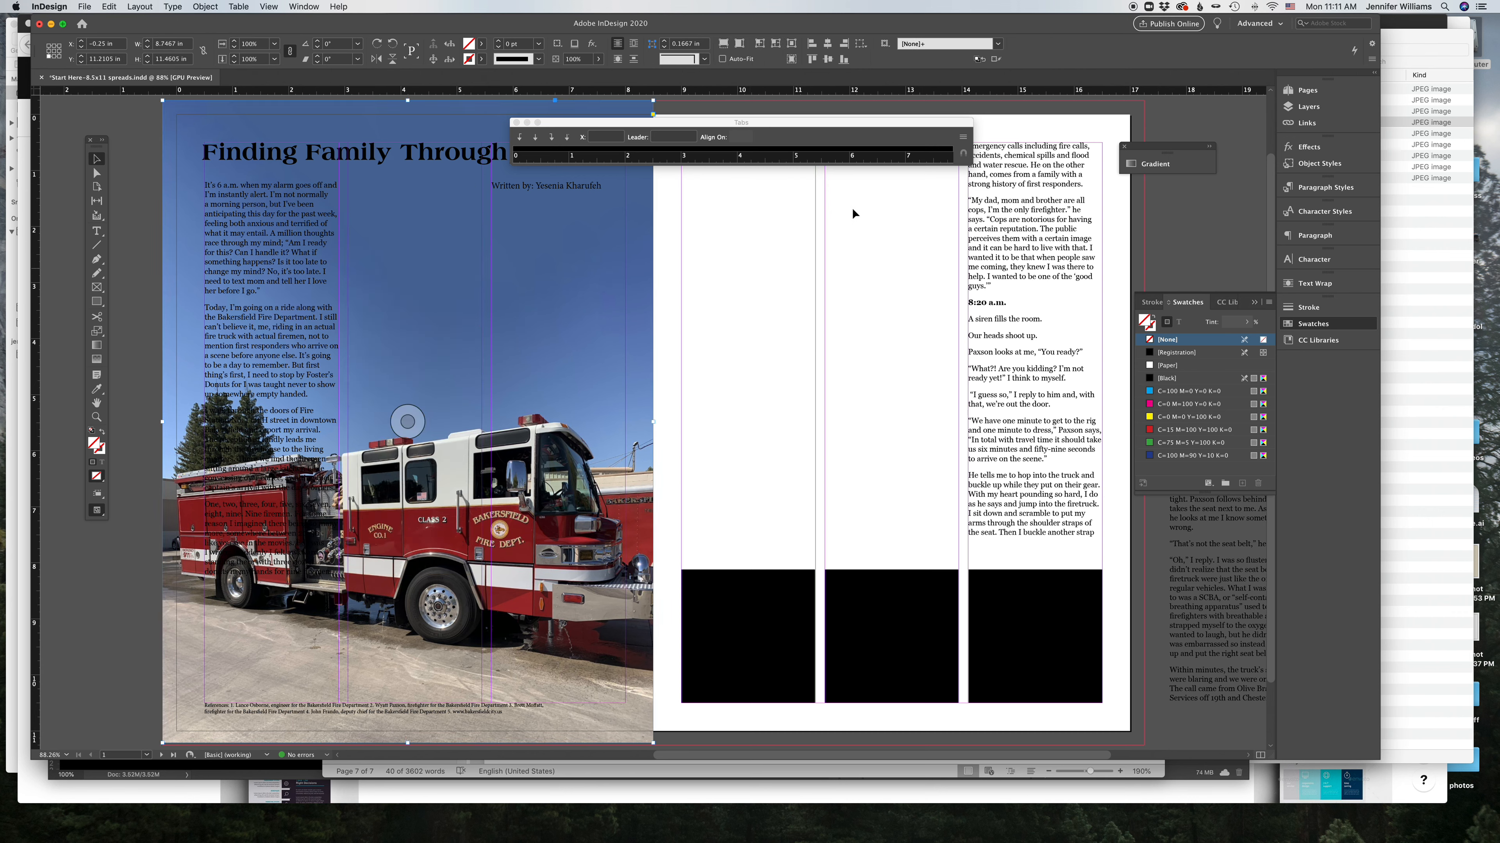
left_click(1333, 108)
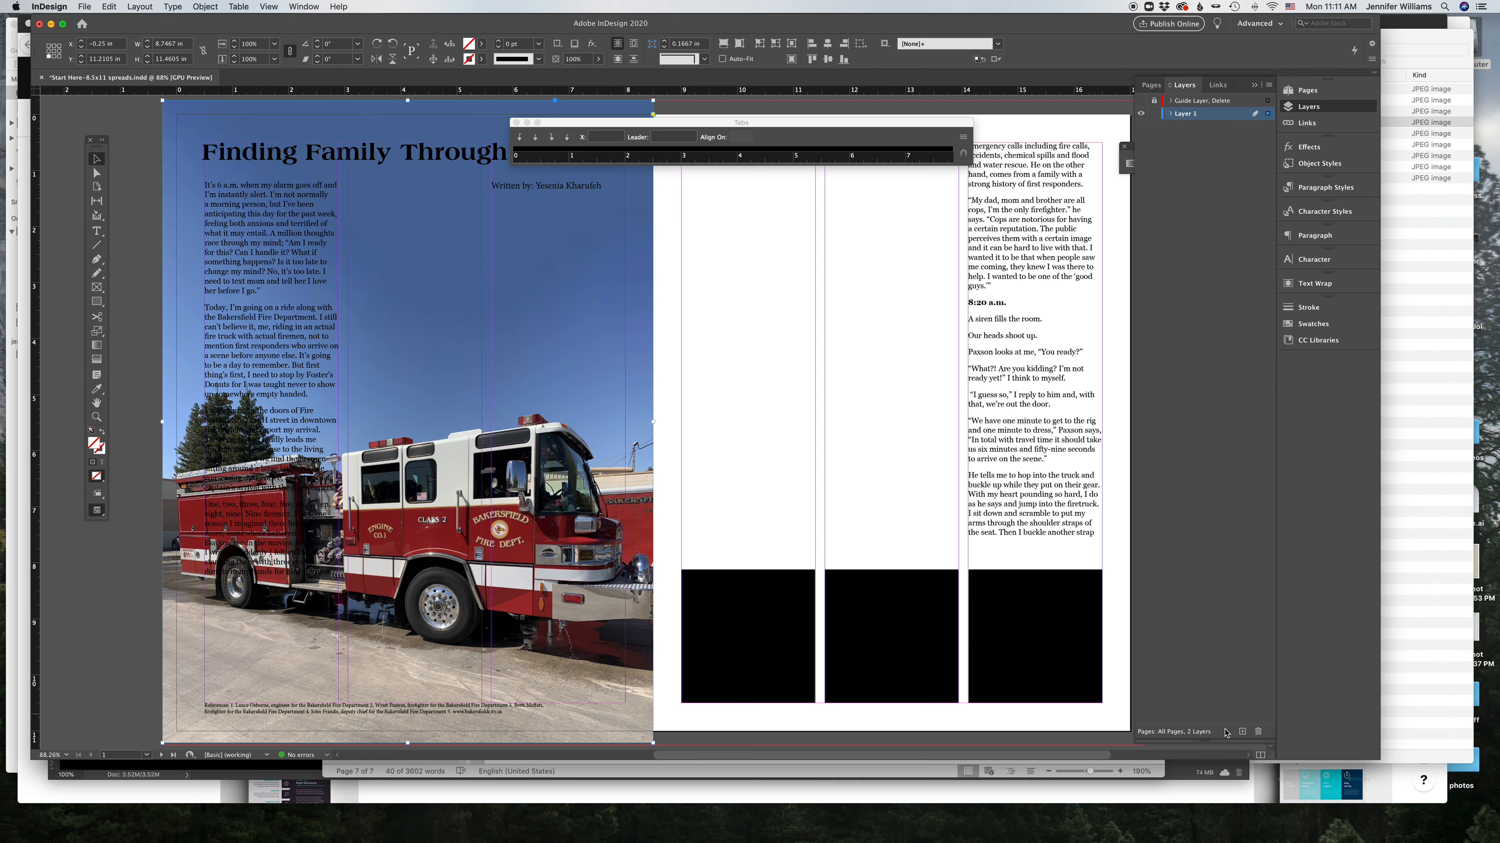
left_click(1243, 732)
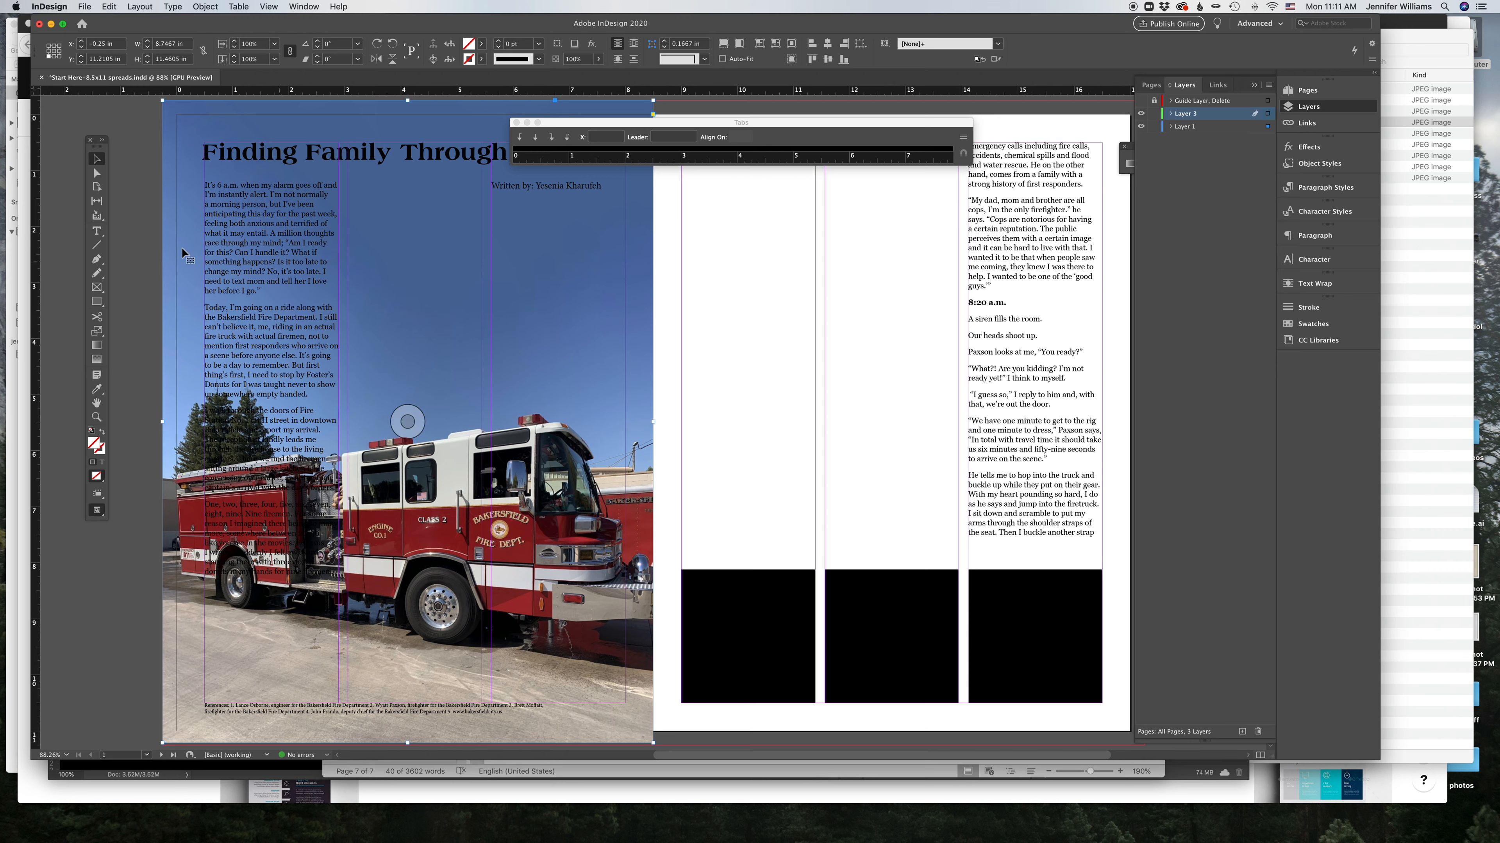
left_click(96, 417)
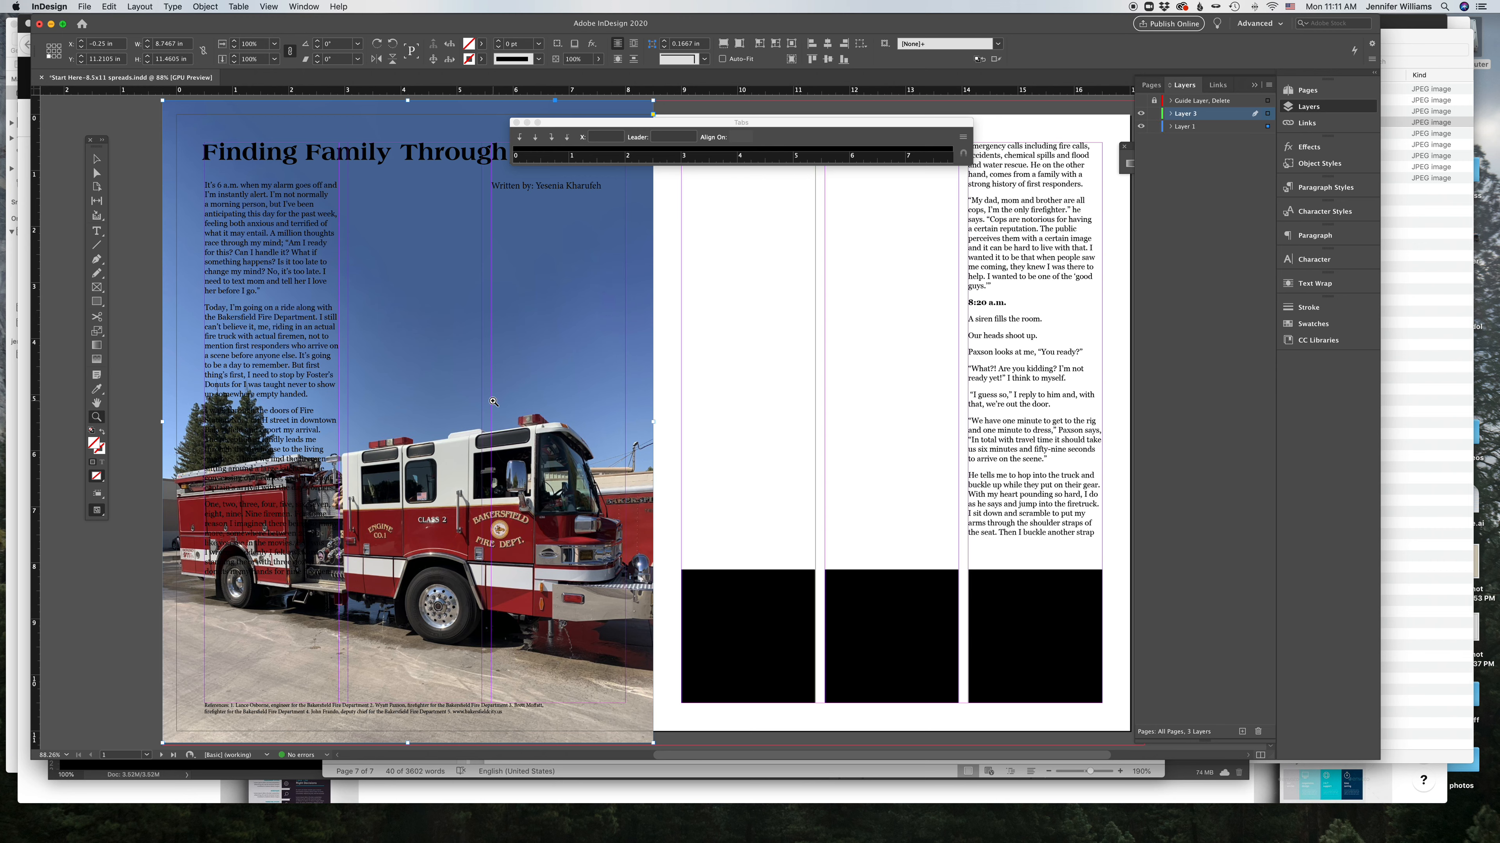
left_click_drag(494, 402, 263, 232)
key("v")
left_click(124, 170)
left_click(286, 169)
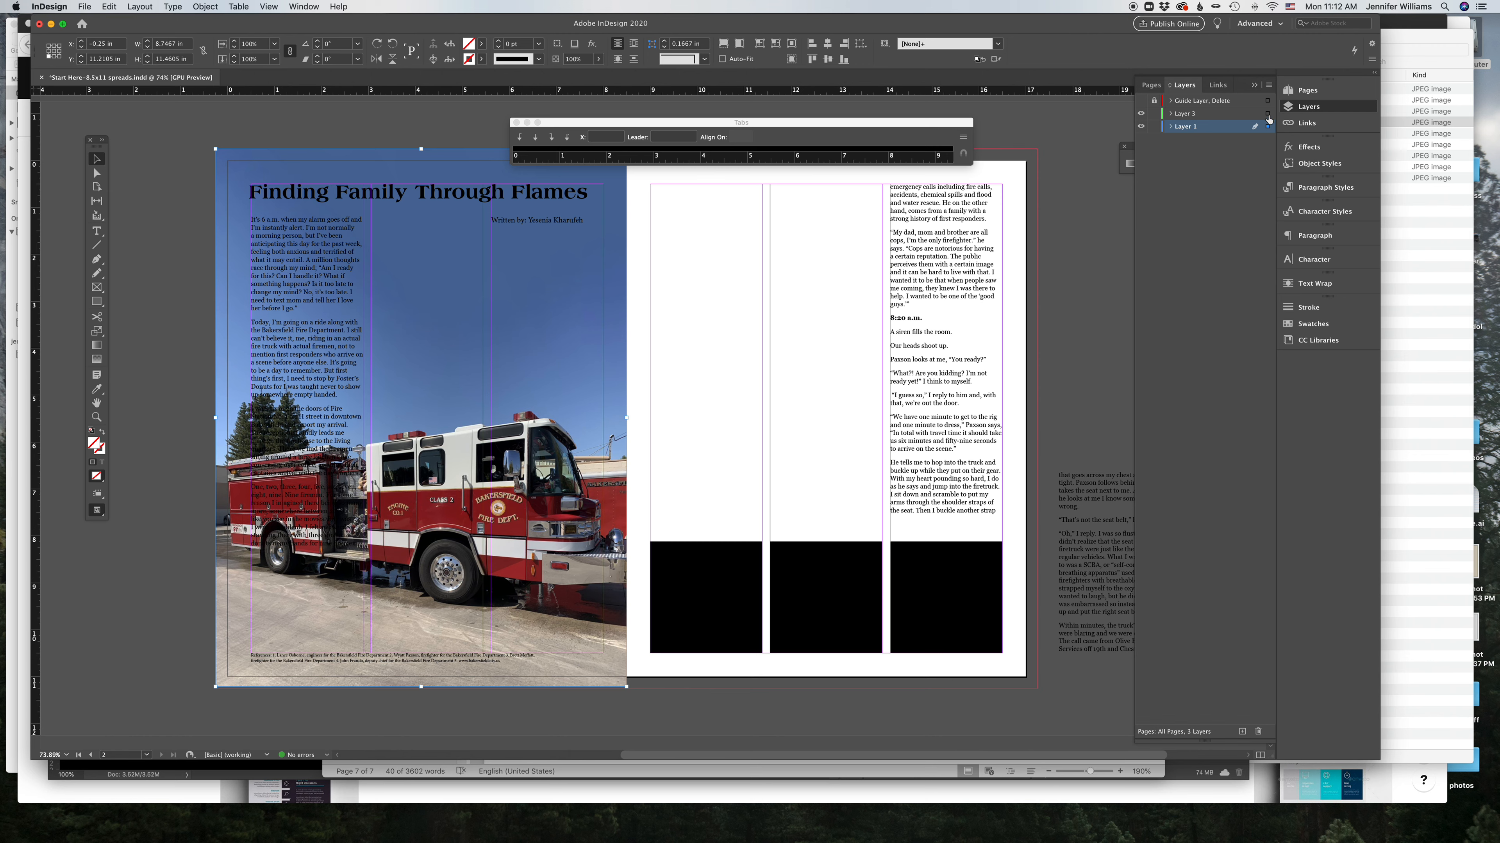
left_click_drag(1268, 121, 1268, 113)
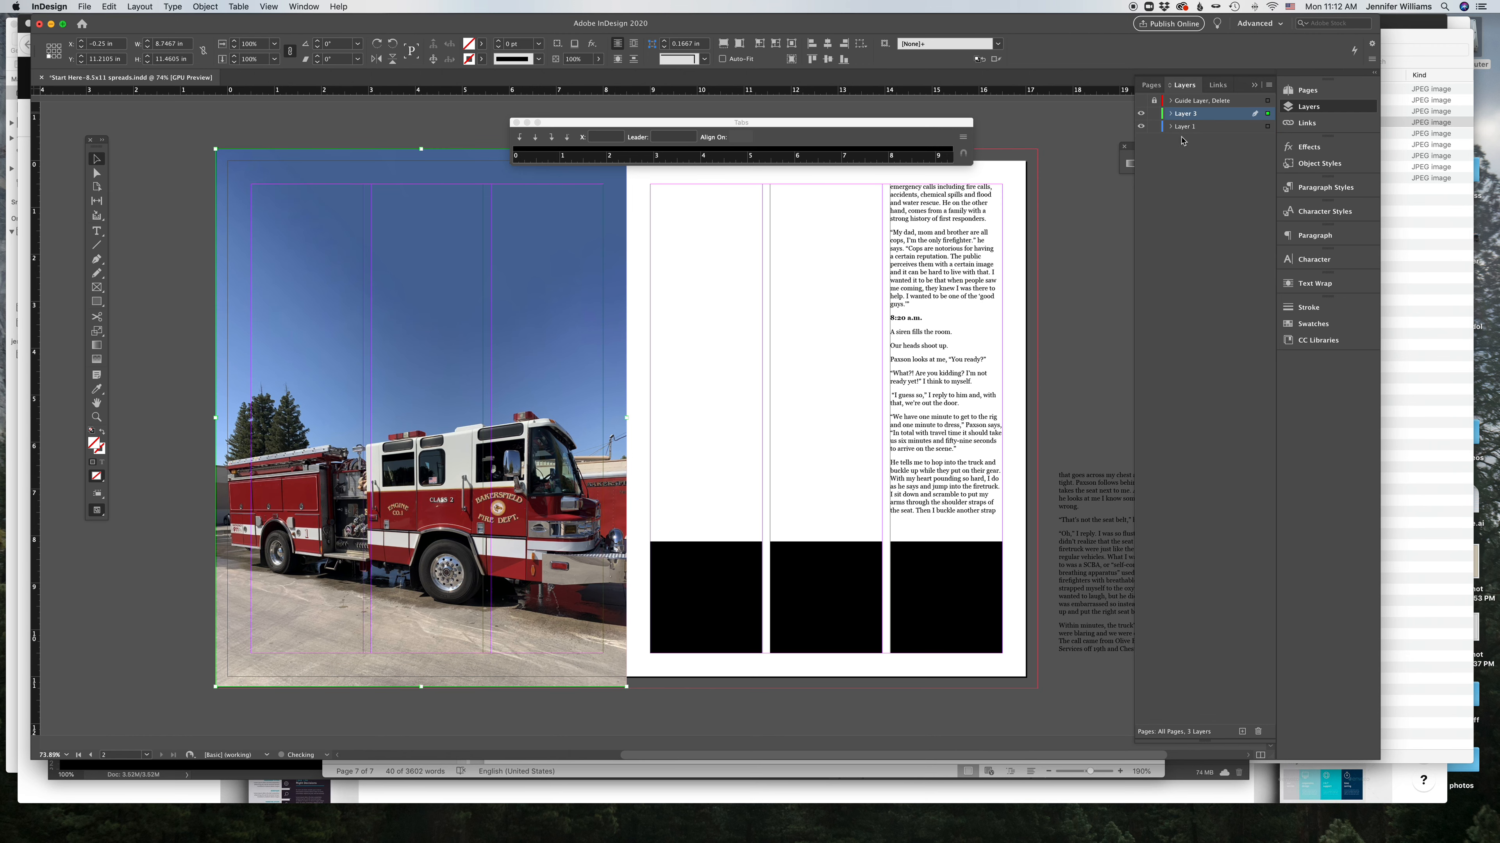
Step: Place the photo layer beneath Layer 1, lock it, and make Layer 1 active again
left_click_drag(1184, 118, 1177, 137)
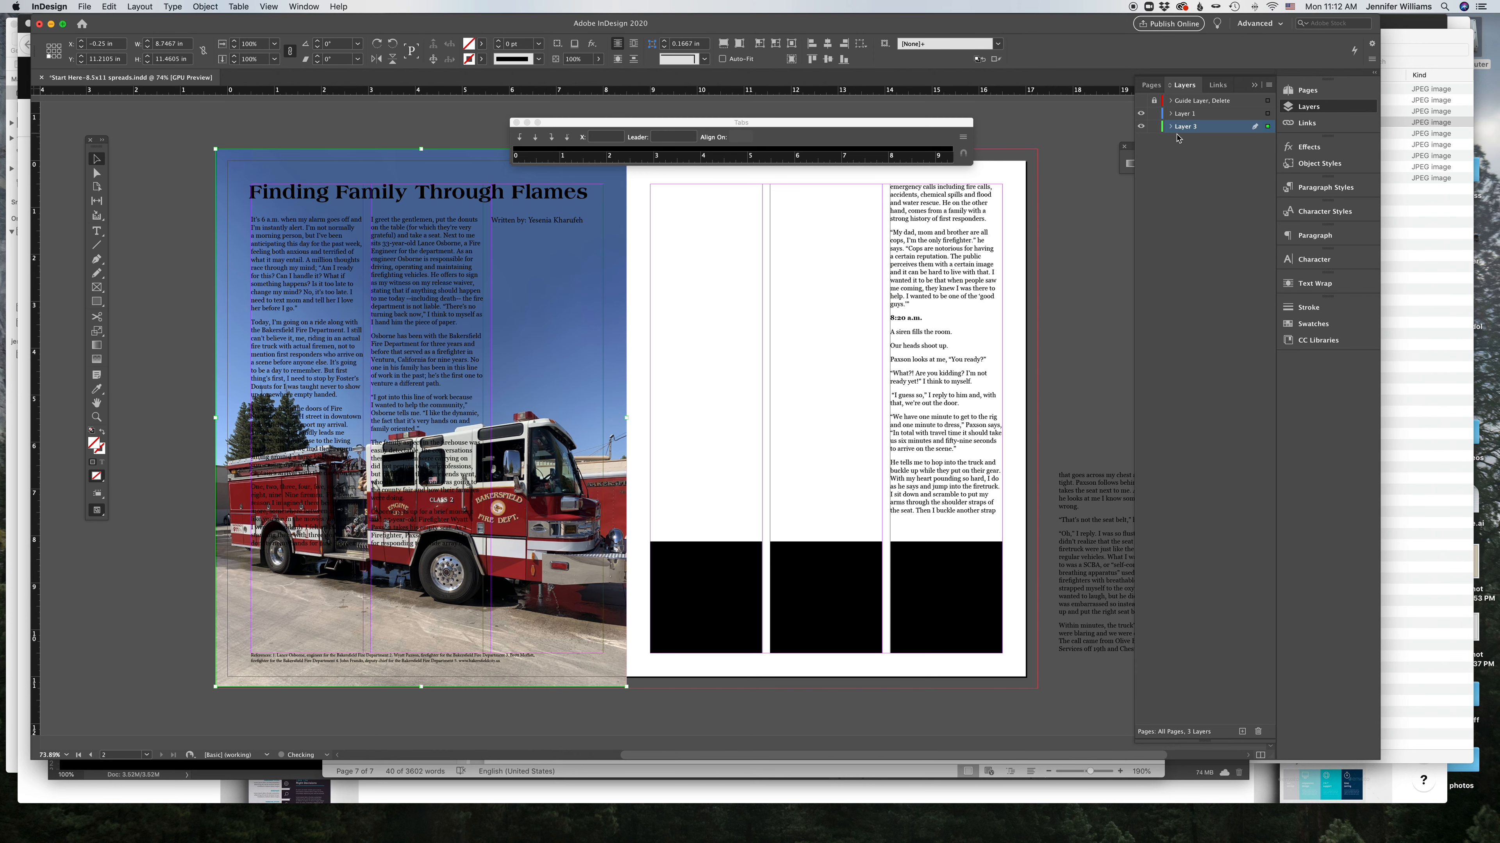
left_click(1154, 127)
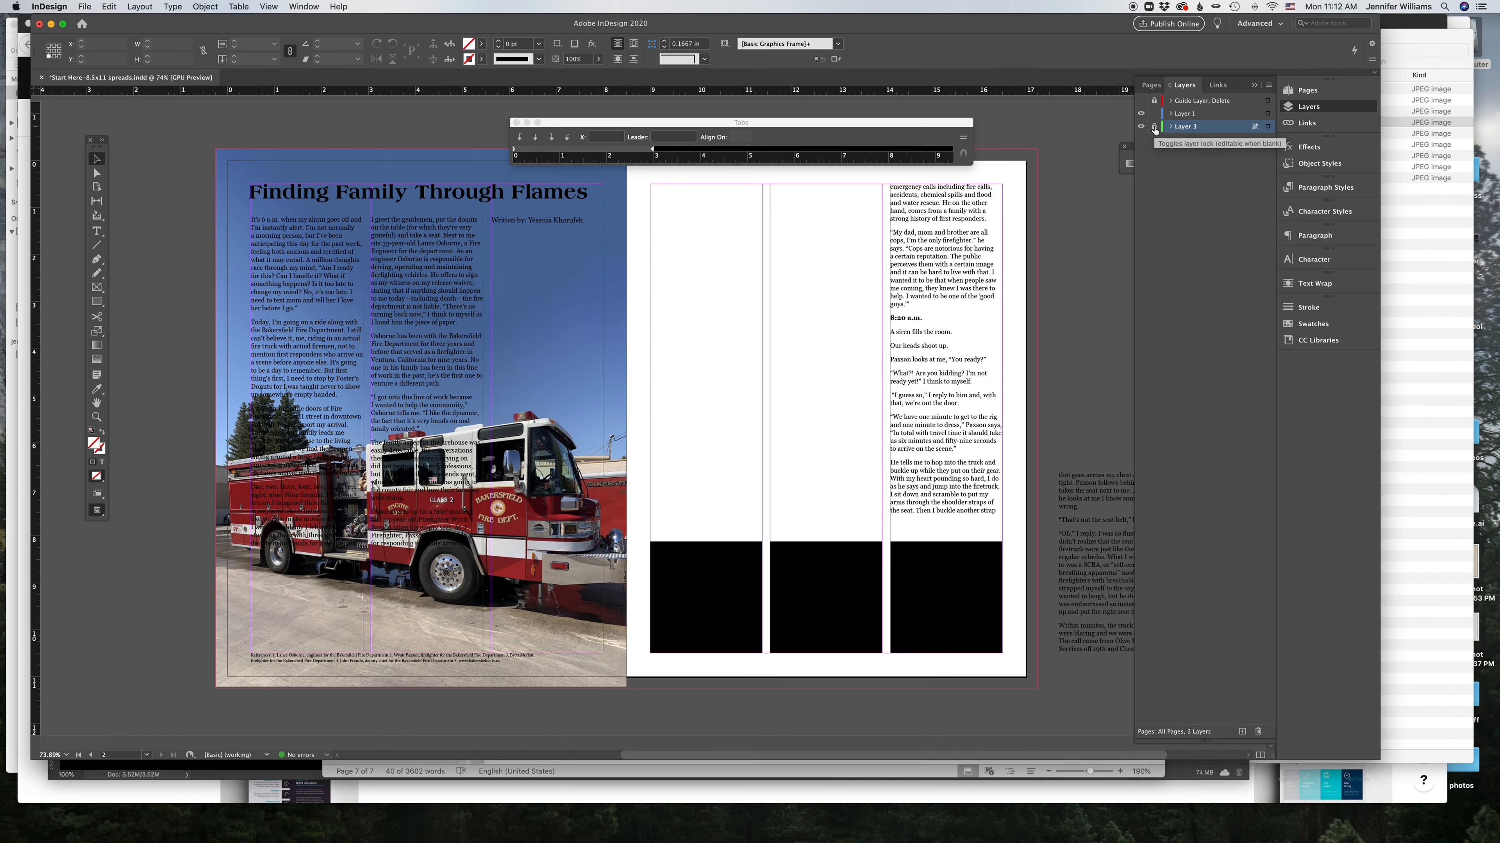
left_click(1154, 127)
left_click(1155, 126)
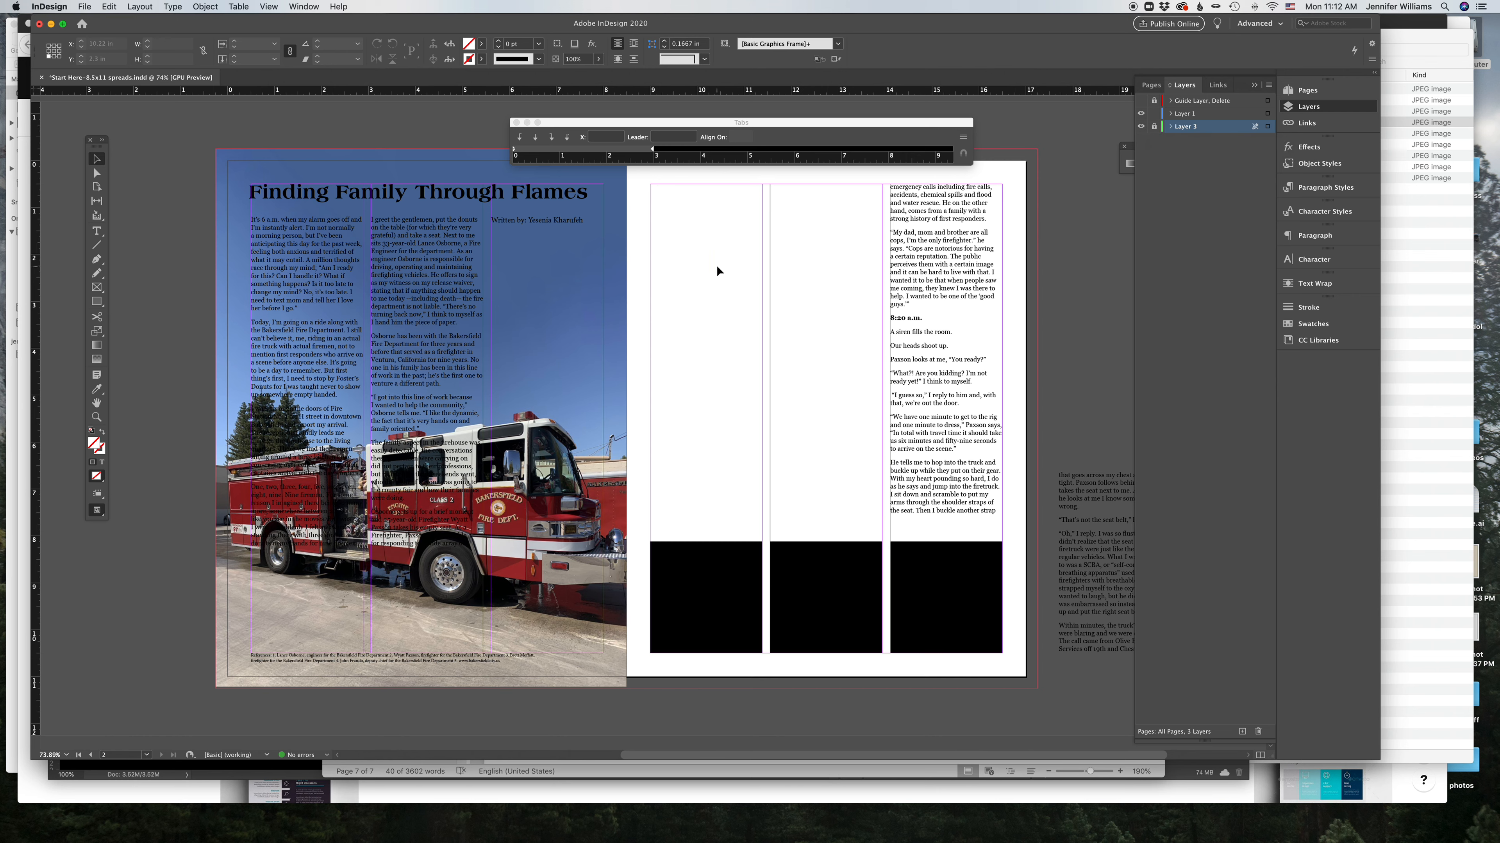
left_click(97, 301)
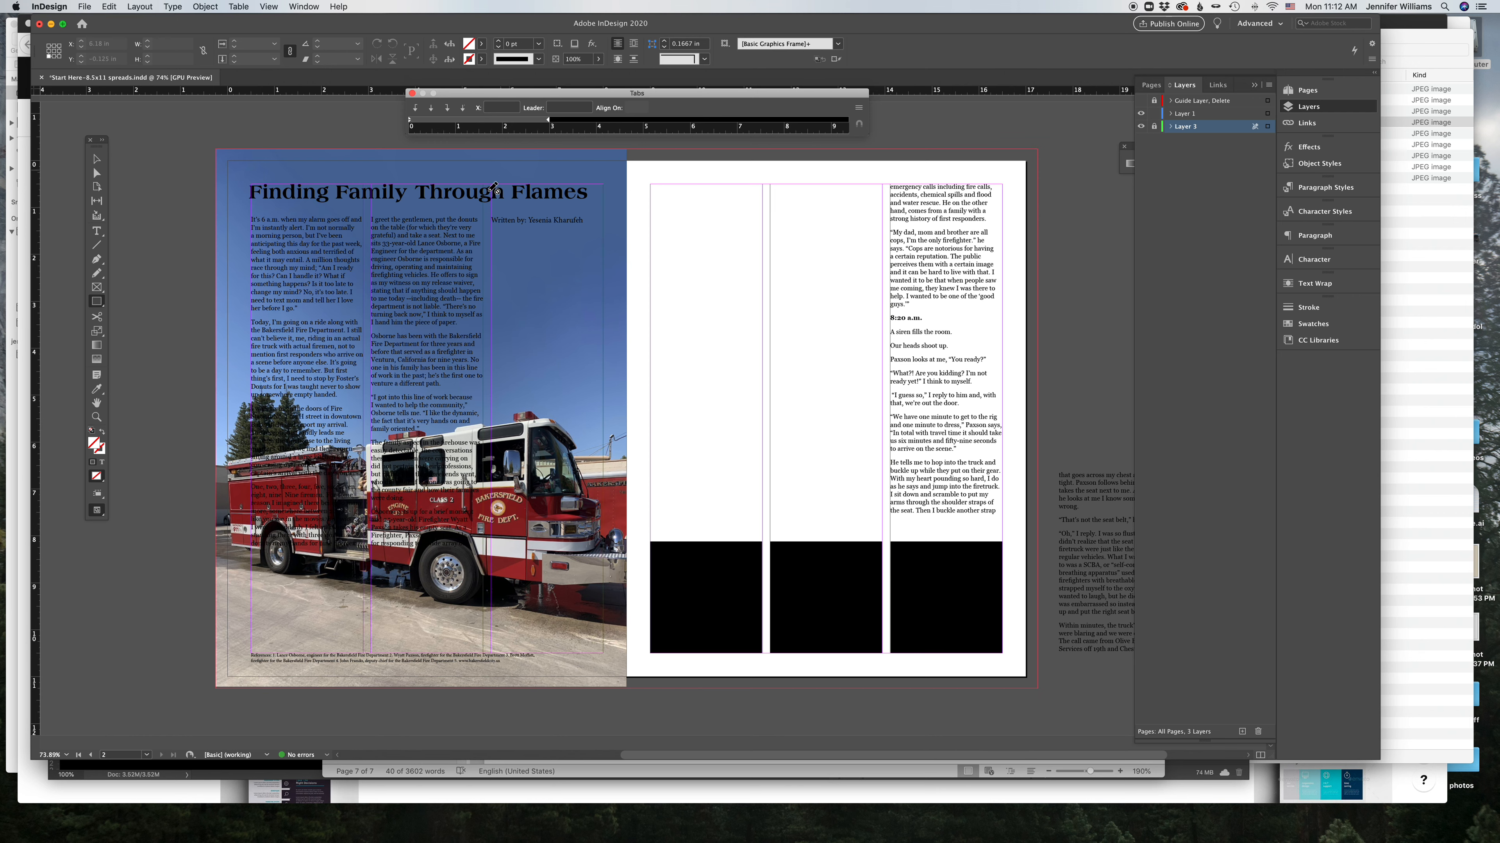
left_click(1196, 122)
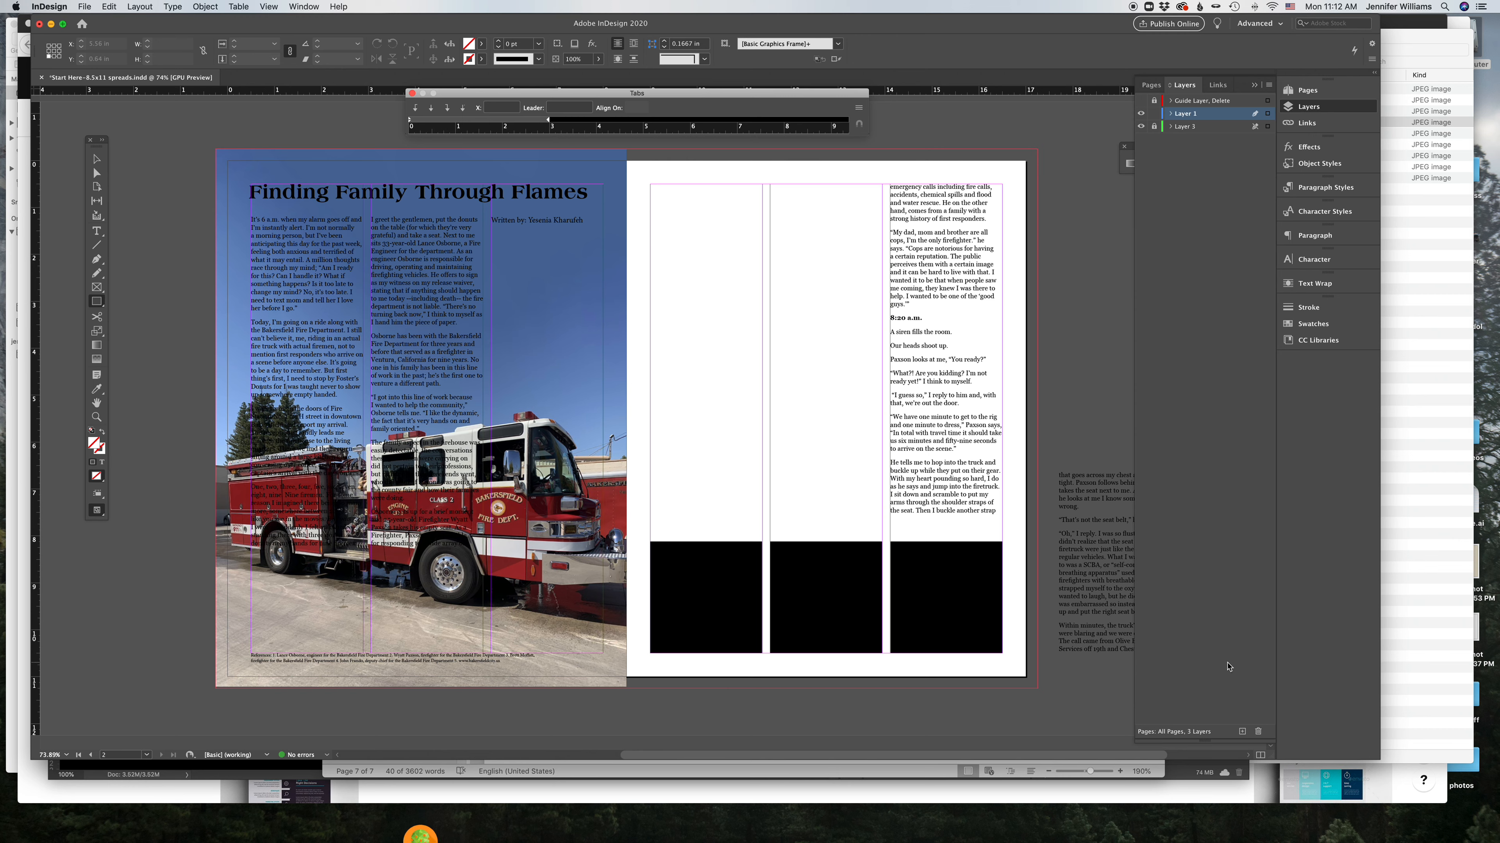
Step: Create a new layer between Layer 1 and Layer 3 and draw a frame covering the whole right page
left_click(1242, 731)
left_click_drag(1228, 116, 1228, 132)
left_click_drag(623, 148, 1040, 689)
key("v")
left_click_drag(624, 418, 627, 419)
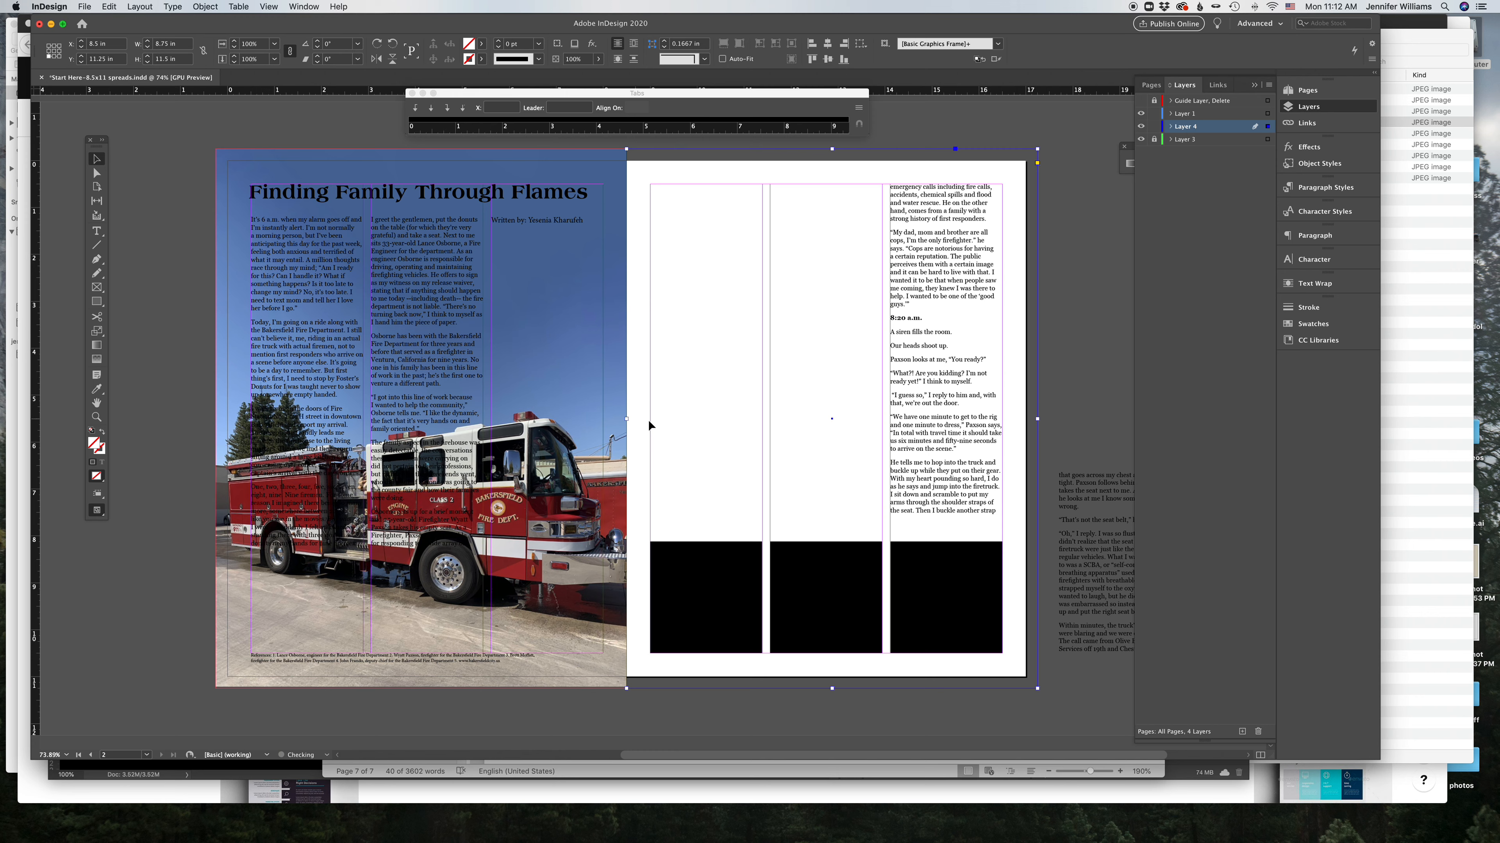
Step: Fill the right-page frame with magenta and toggle the lock on its layer
left_click(1312, 325)
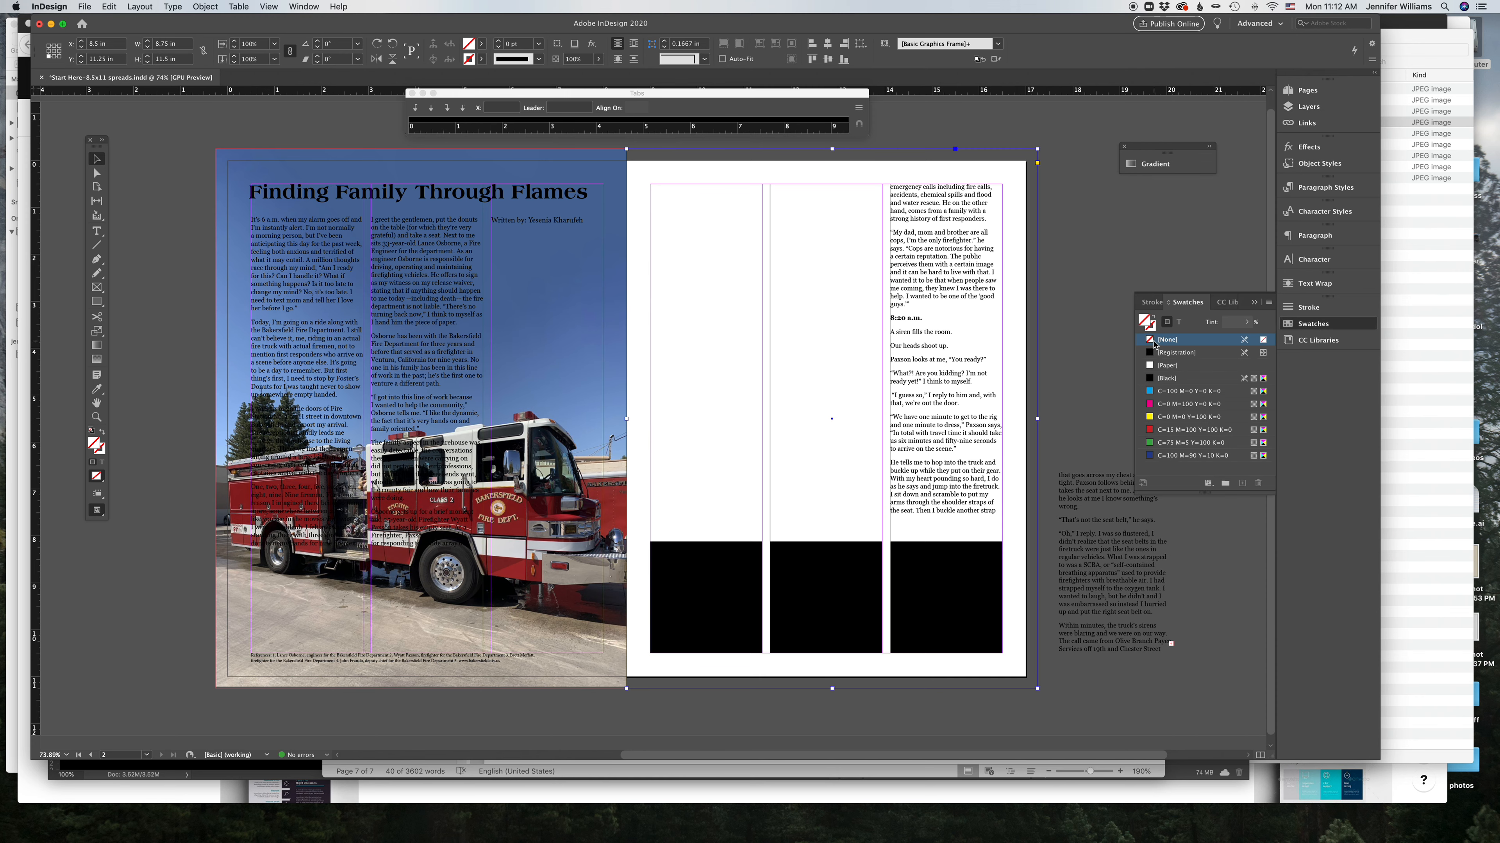
left_click(1151, 406)
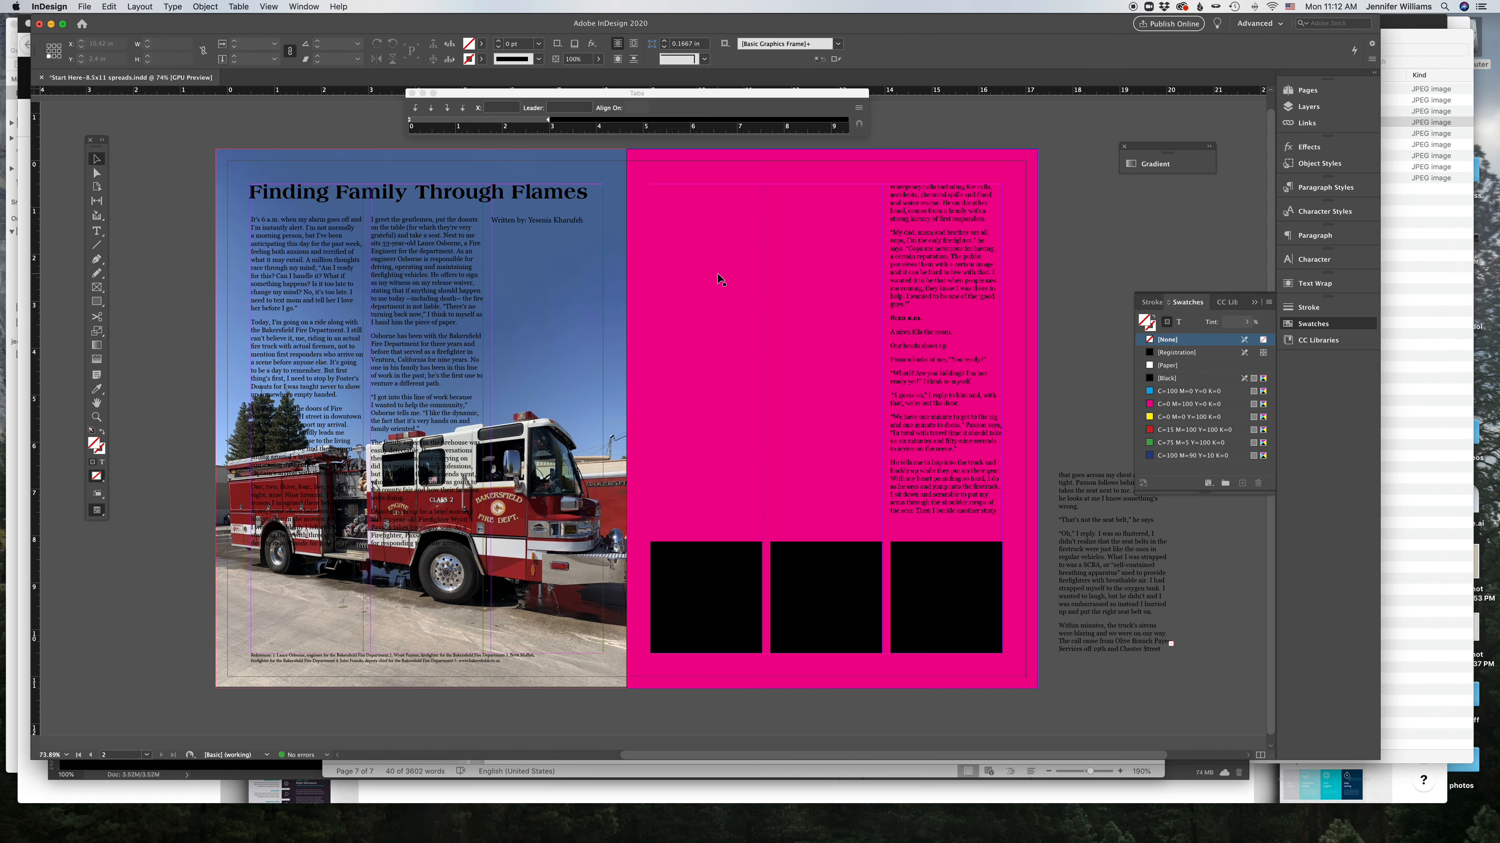
left_click(1307, 107)
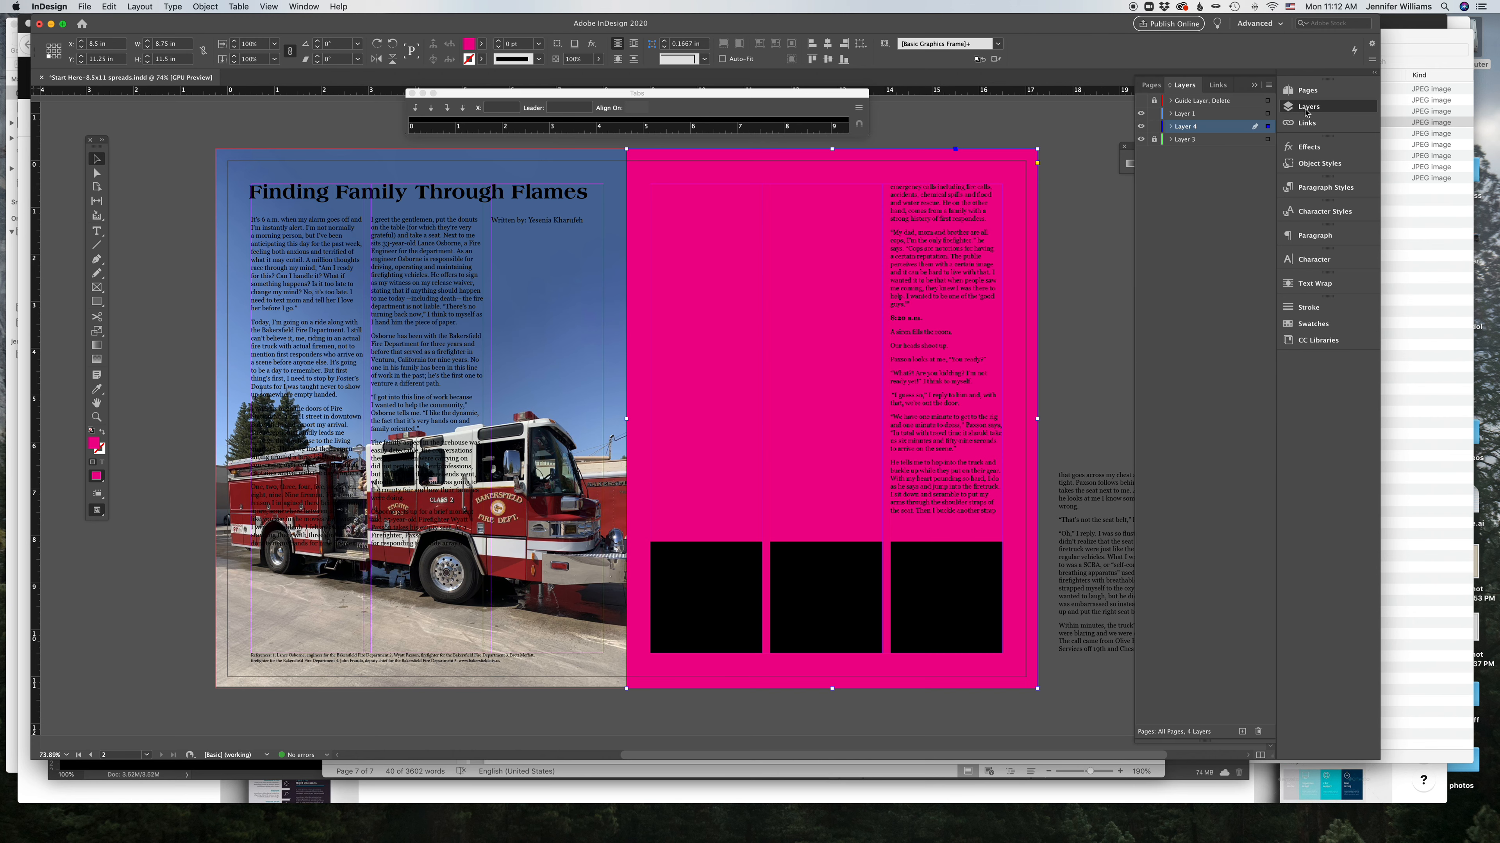
left_click(1155, 127)
left_click(931, 210)
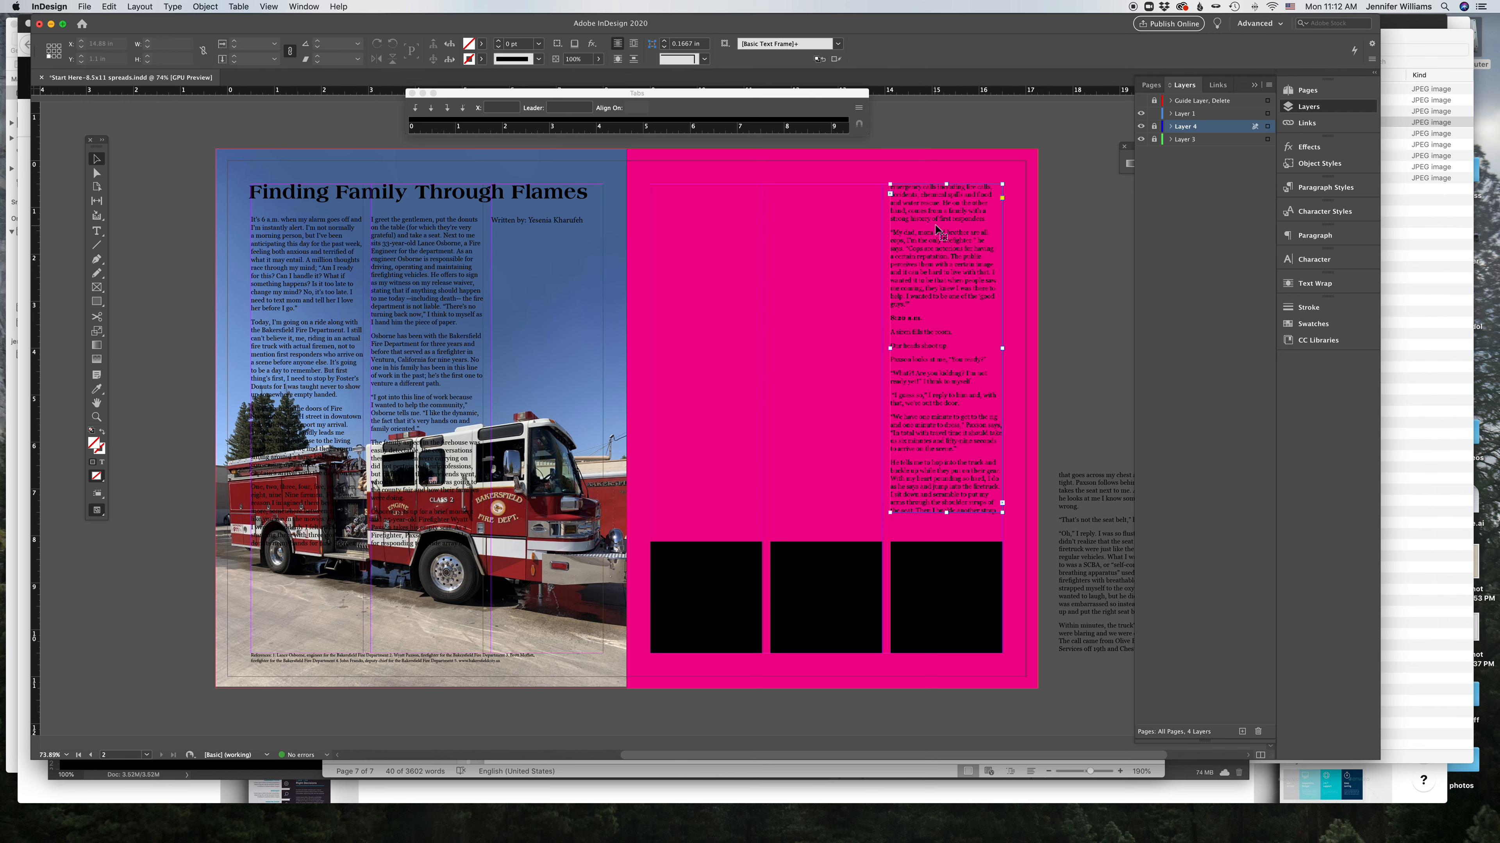
left_click(1054, 392)
left_click(1155, 127)
left_click(975, 170)
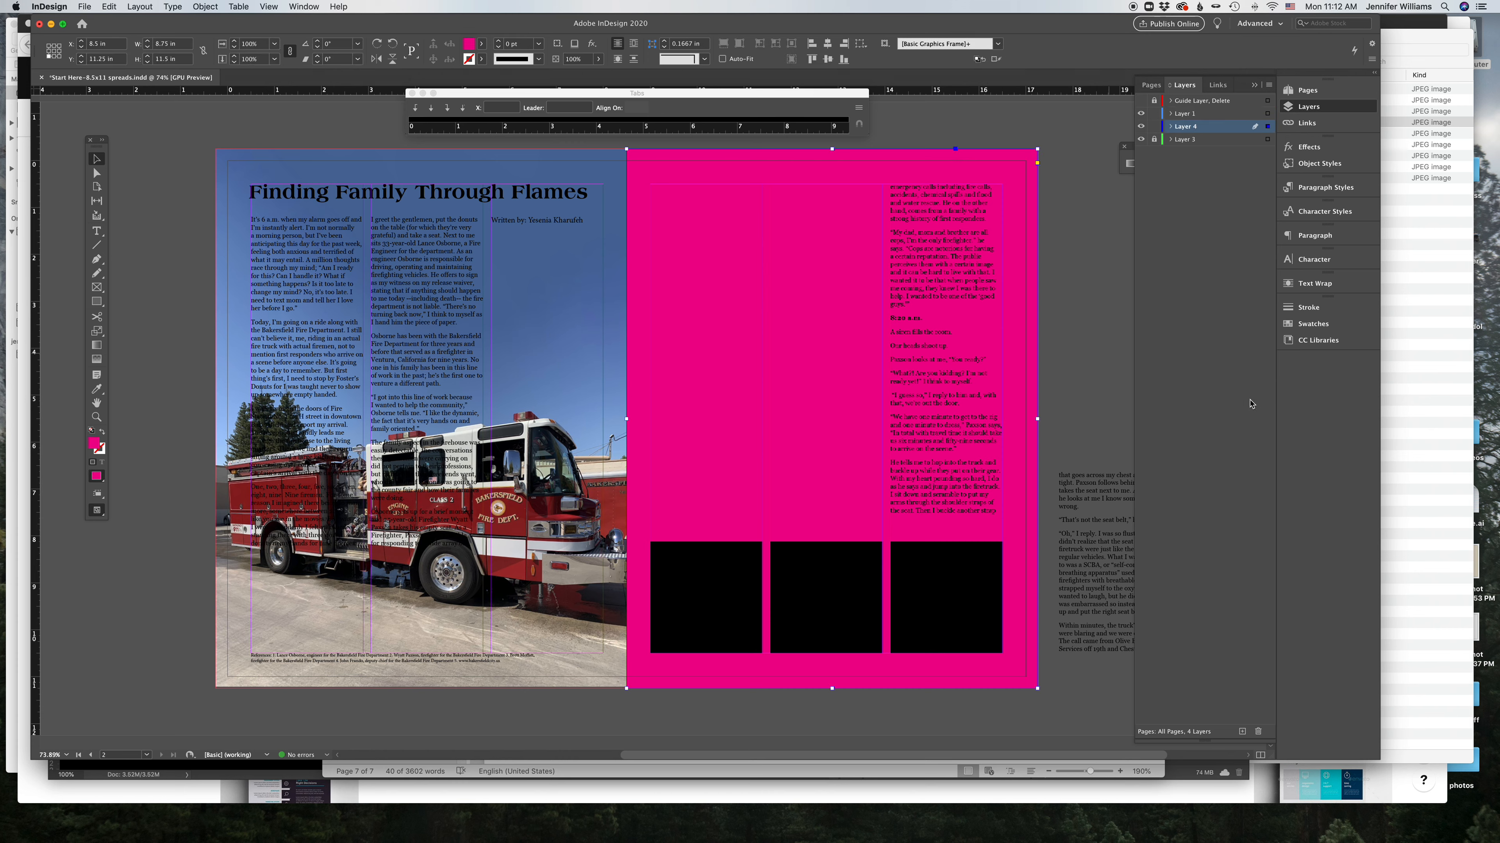
Step: Change the frame's fill to yellow, then to the blue C=100 M=90 Y=10 K=0 swatch
left_click(1309, 325)
left_click(1164, 417)
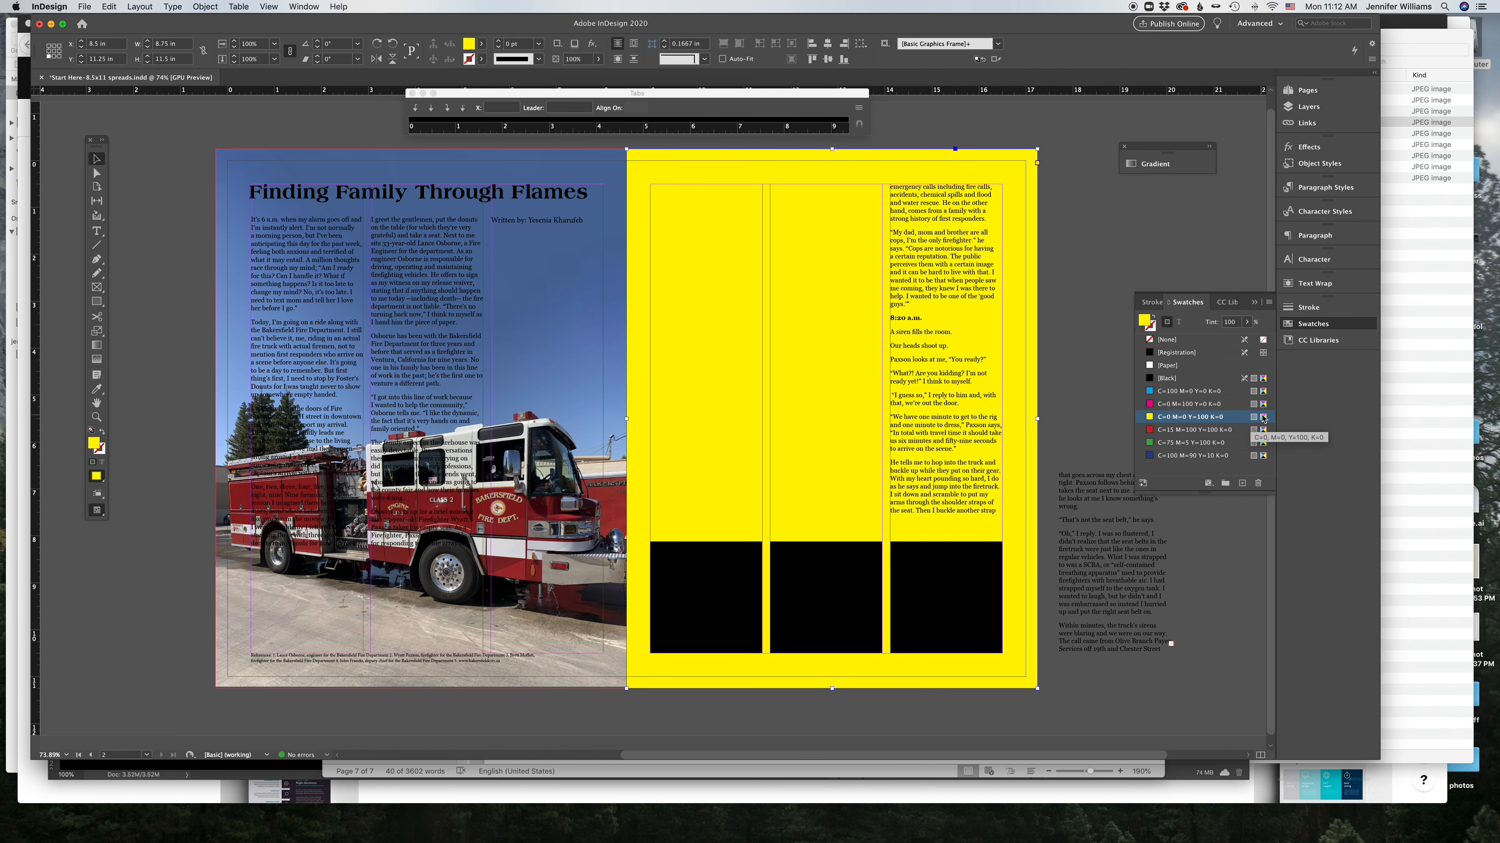
left_click(1187, 455)
left_click(1221, 456)
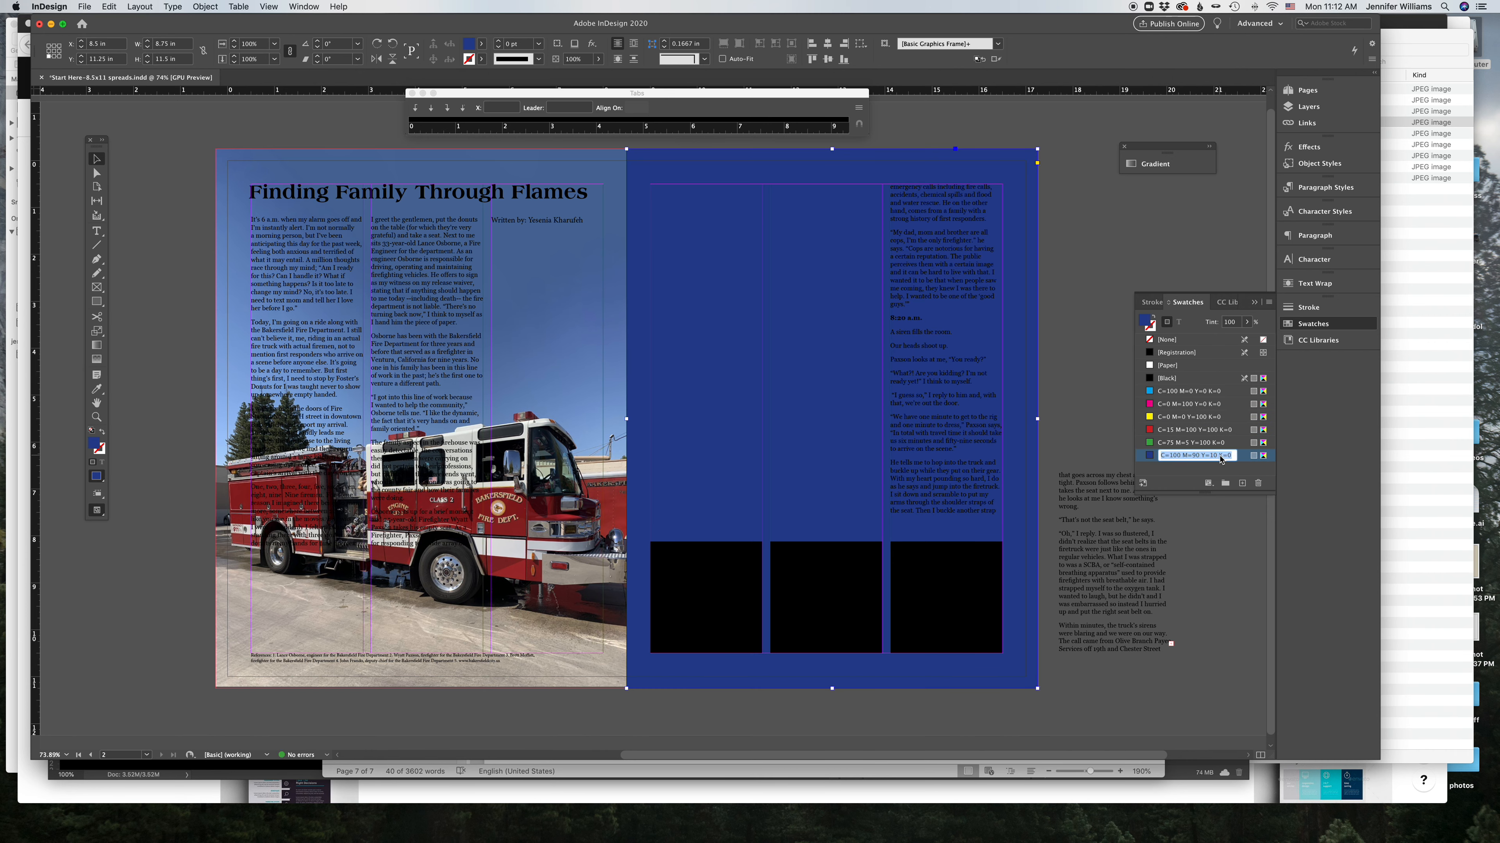
double_click(1246, 458)
left_click_drag(719, 409, 692, 457)
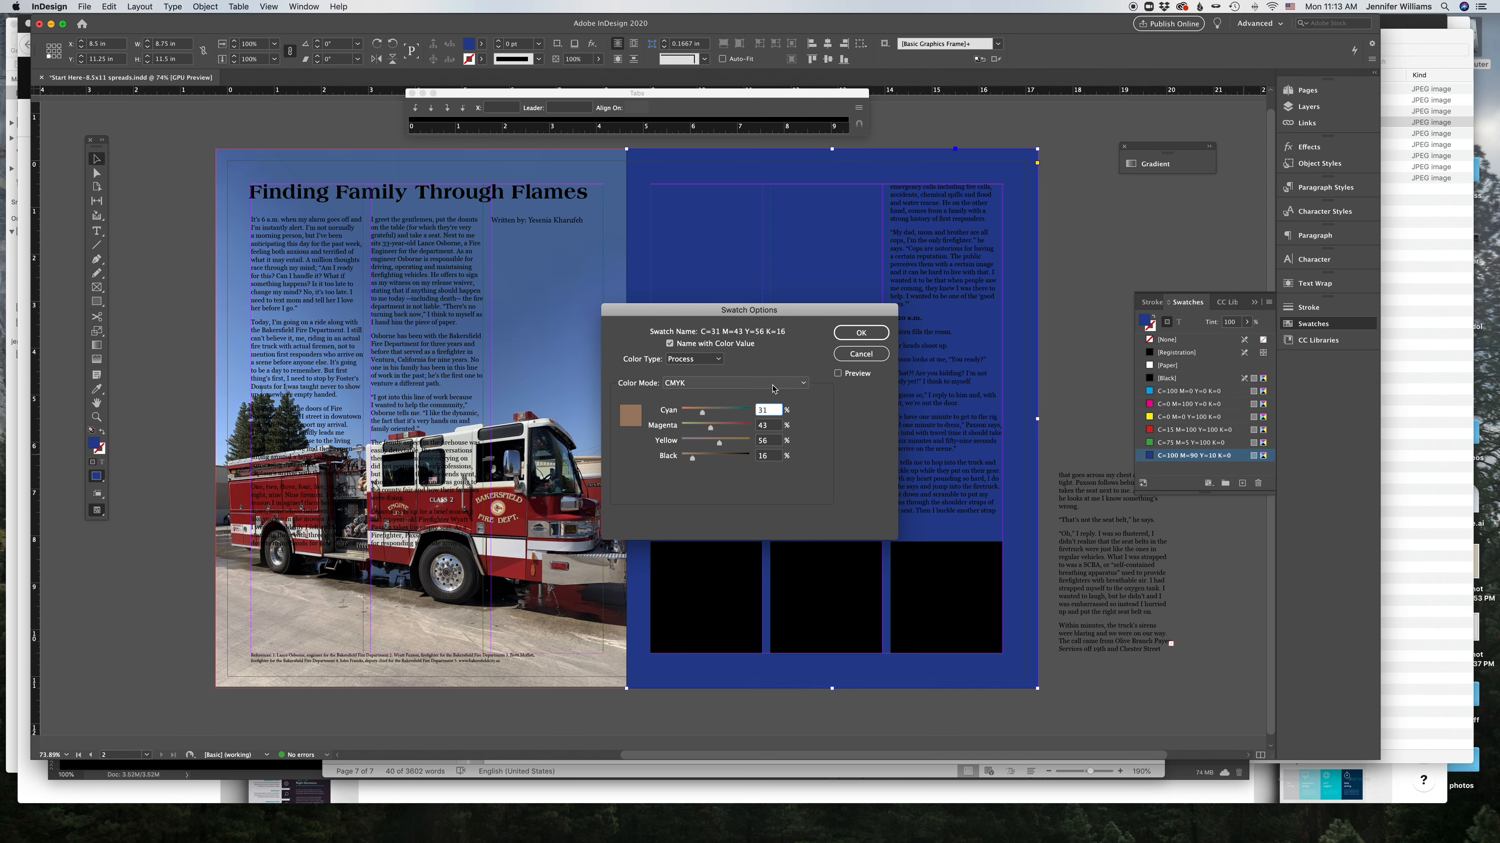
left_click(806, 385)
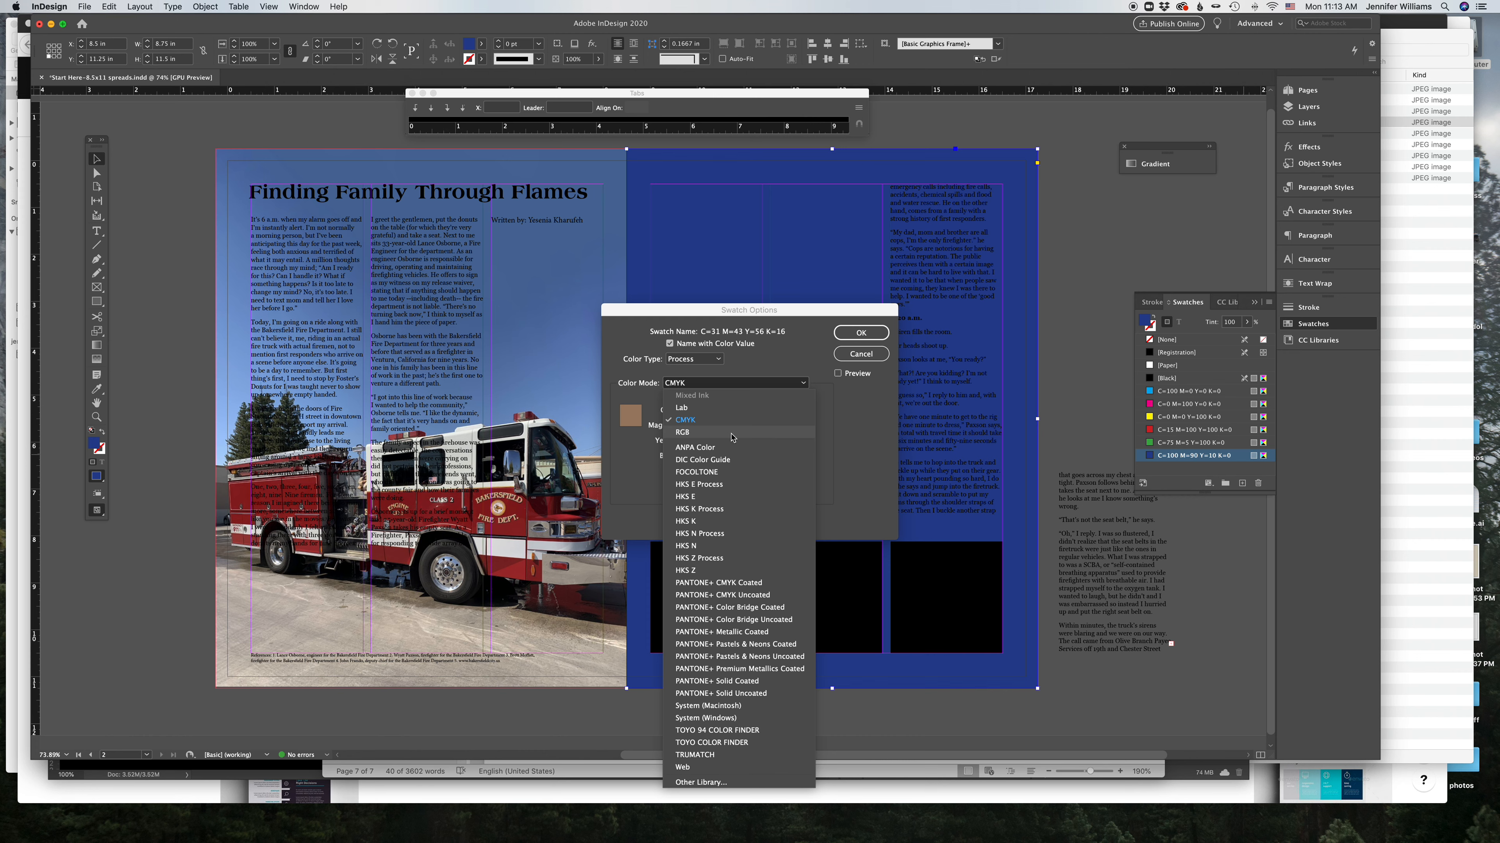
left_click(846, 442)
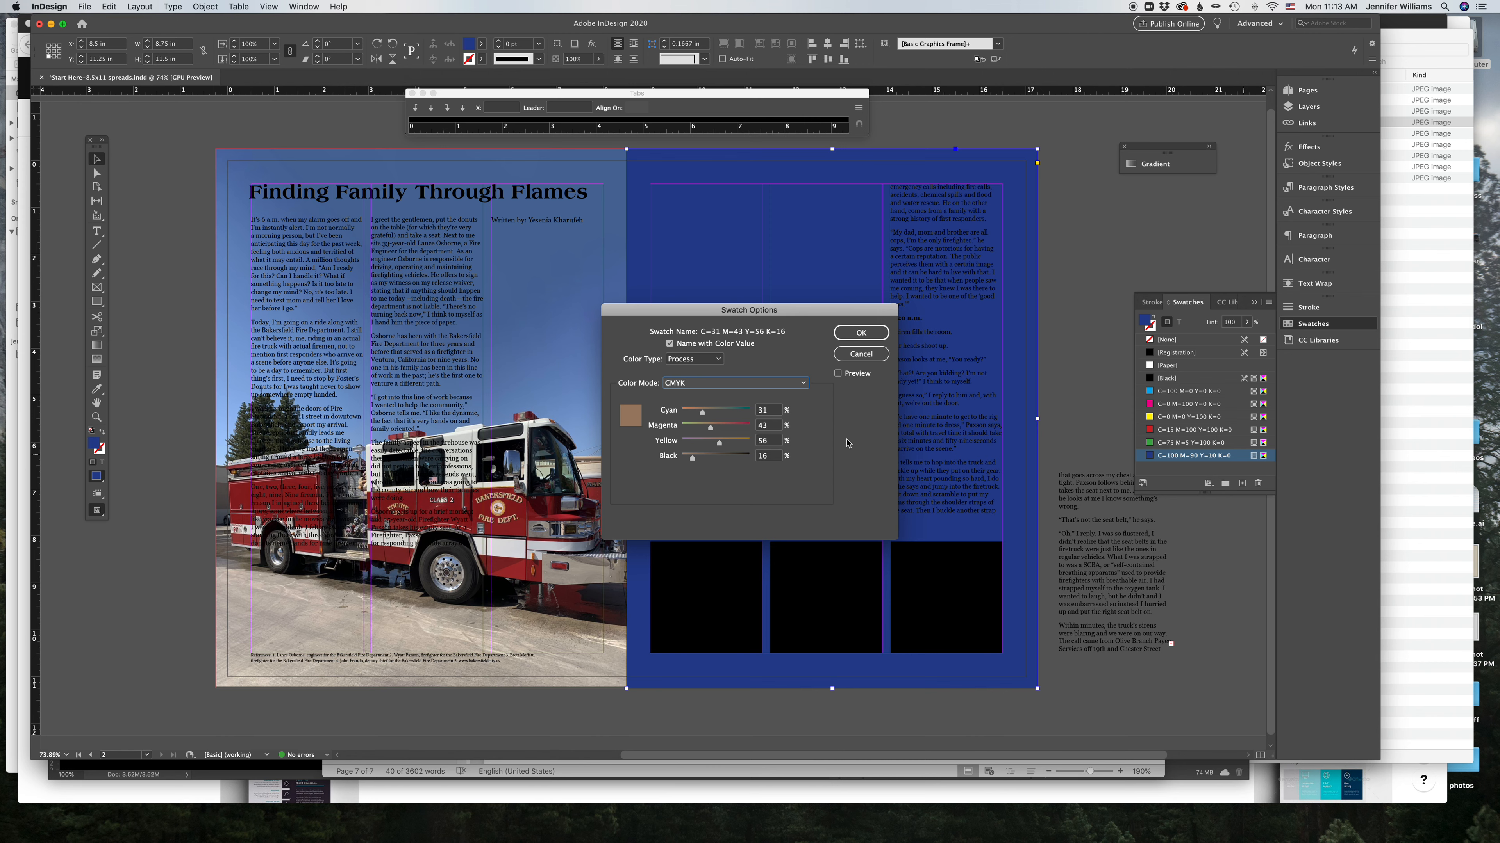
left_click(804, 384)
left_click(869, 421)
left_click(860, 354)
Step: Set the right-page frame's fill to None
left_click(1067, 346)
left_click(1030, 350)
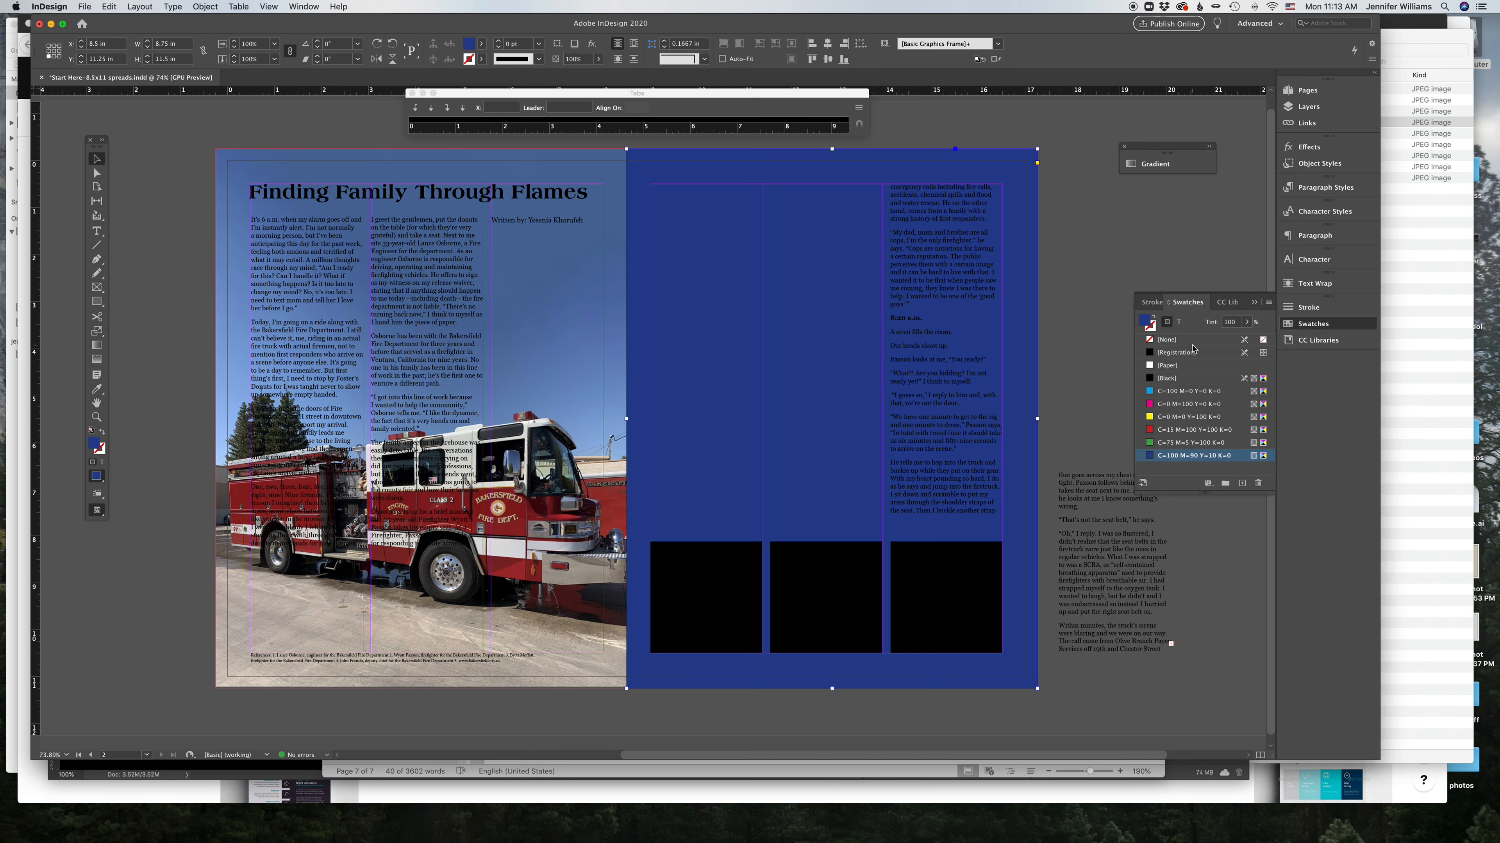
left_click(1192, 345)
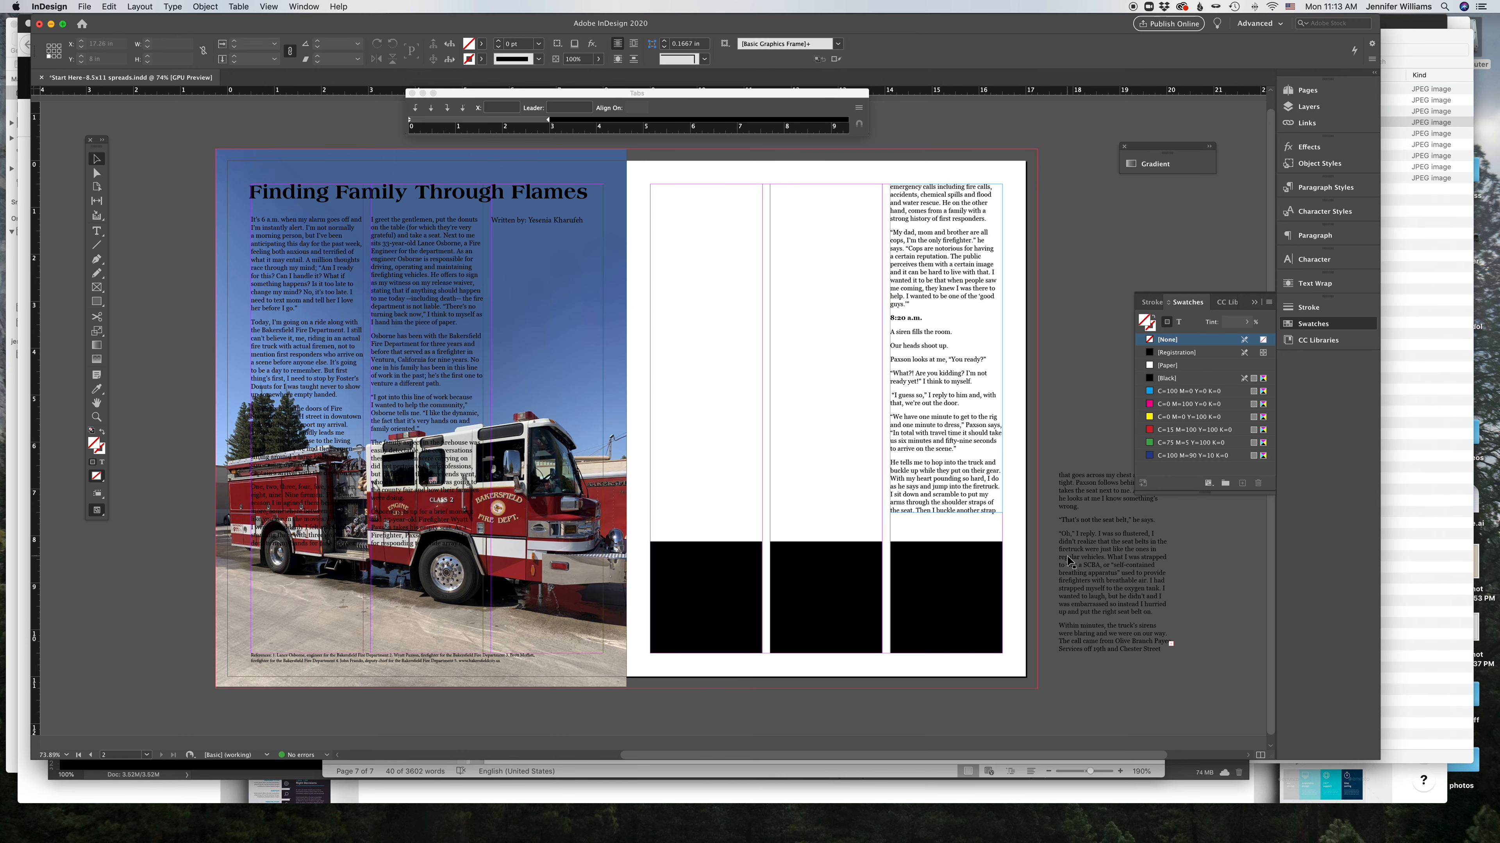
Step: Switch to Photoshop and close the fire department 5.jpg document without saving
left_click(1093, 544)
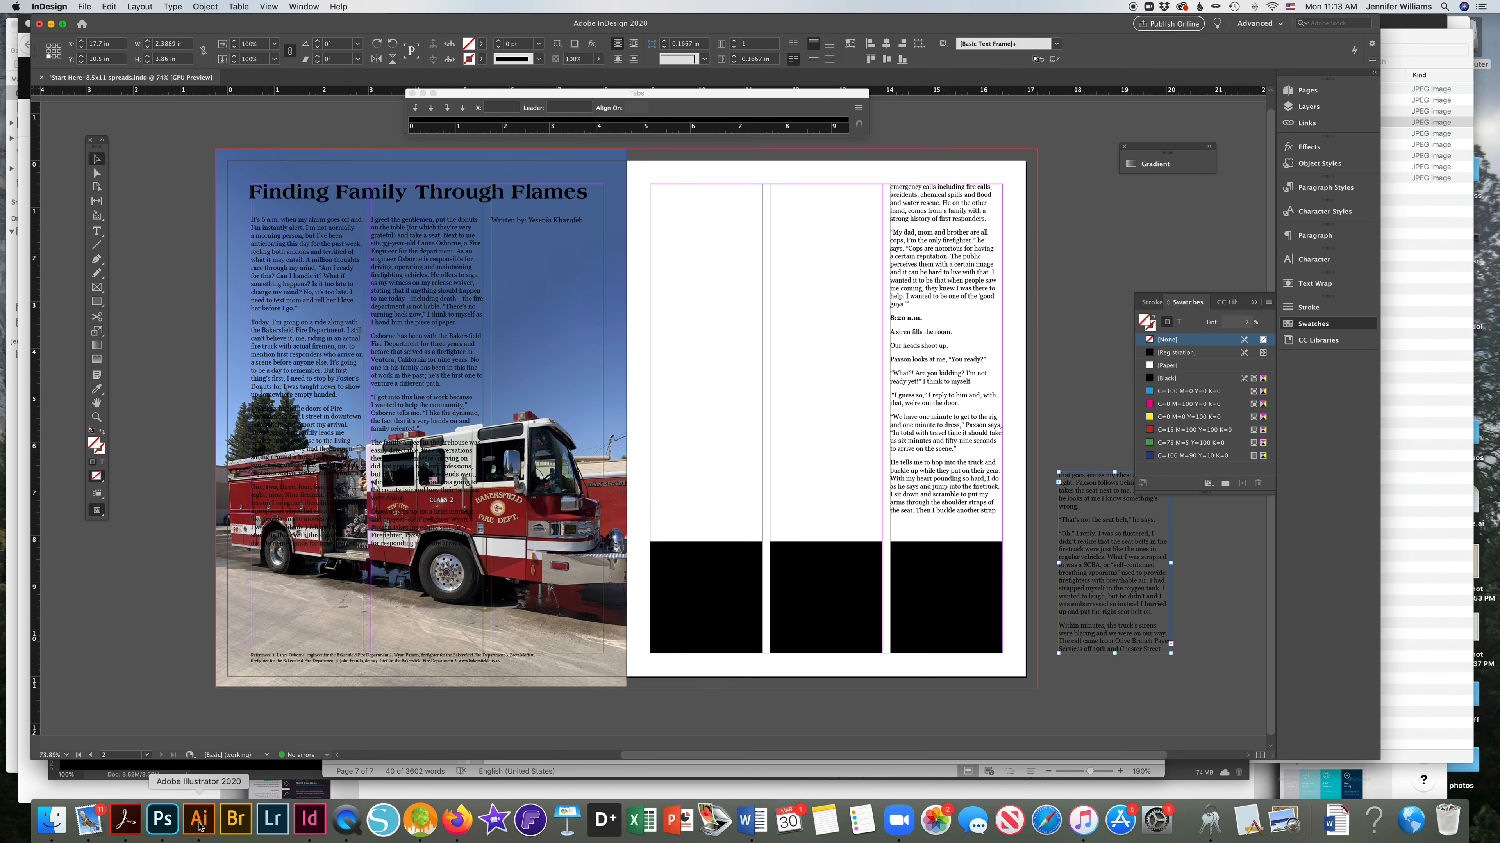
left_click(164, 820)
left_click(414, 81)
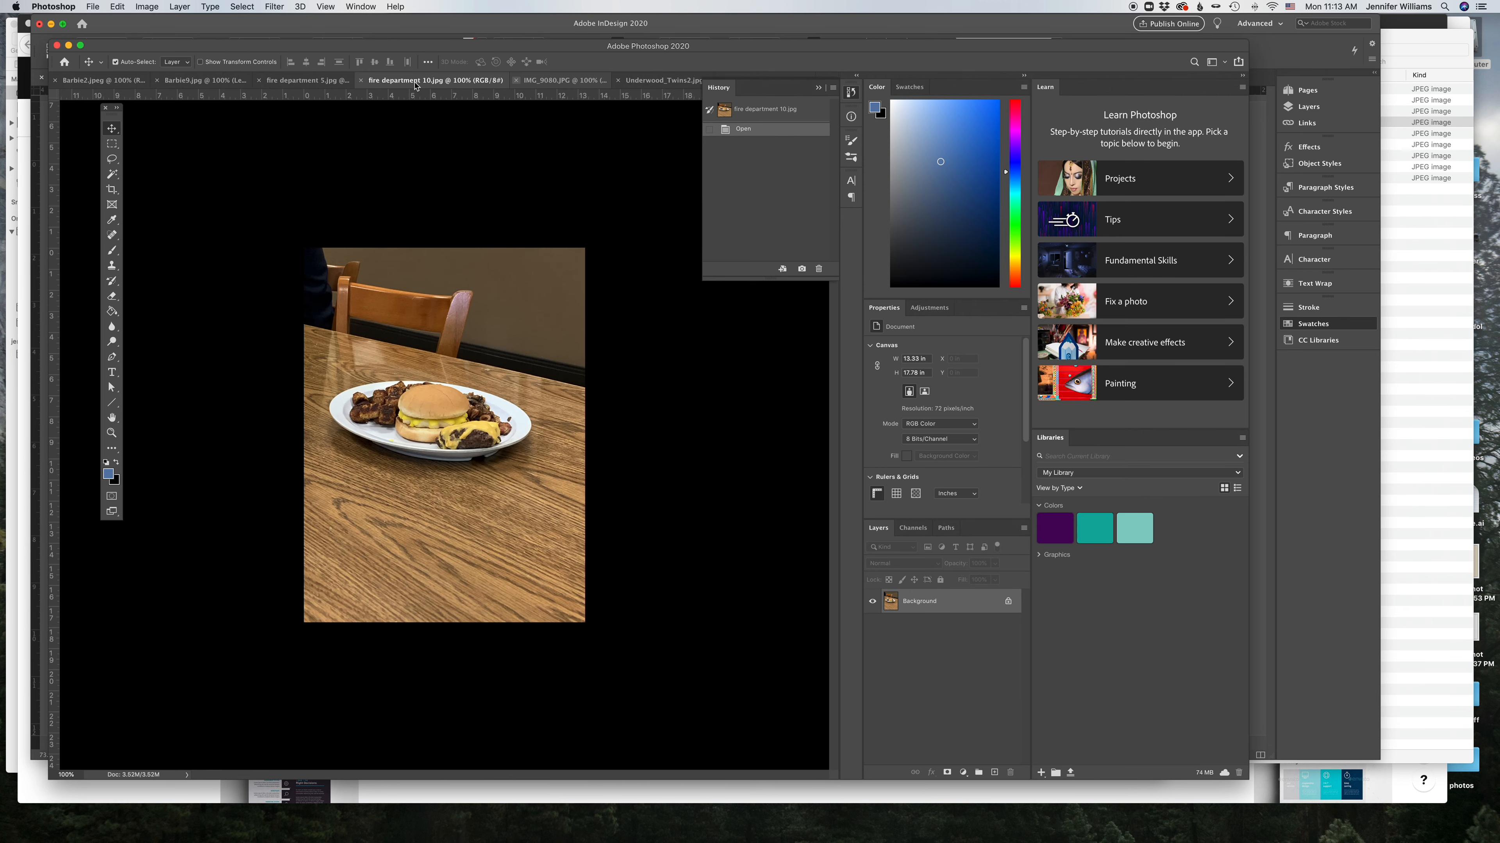
left_click(361, 81)
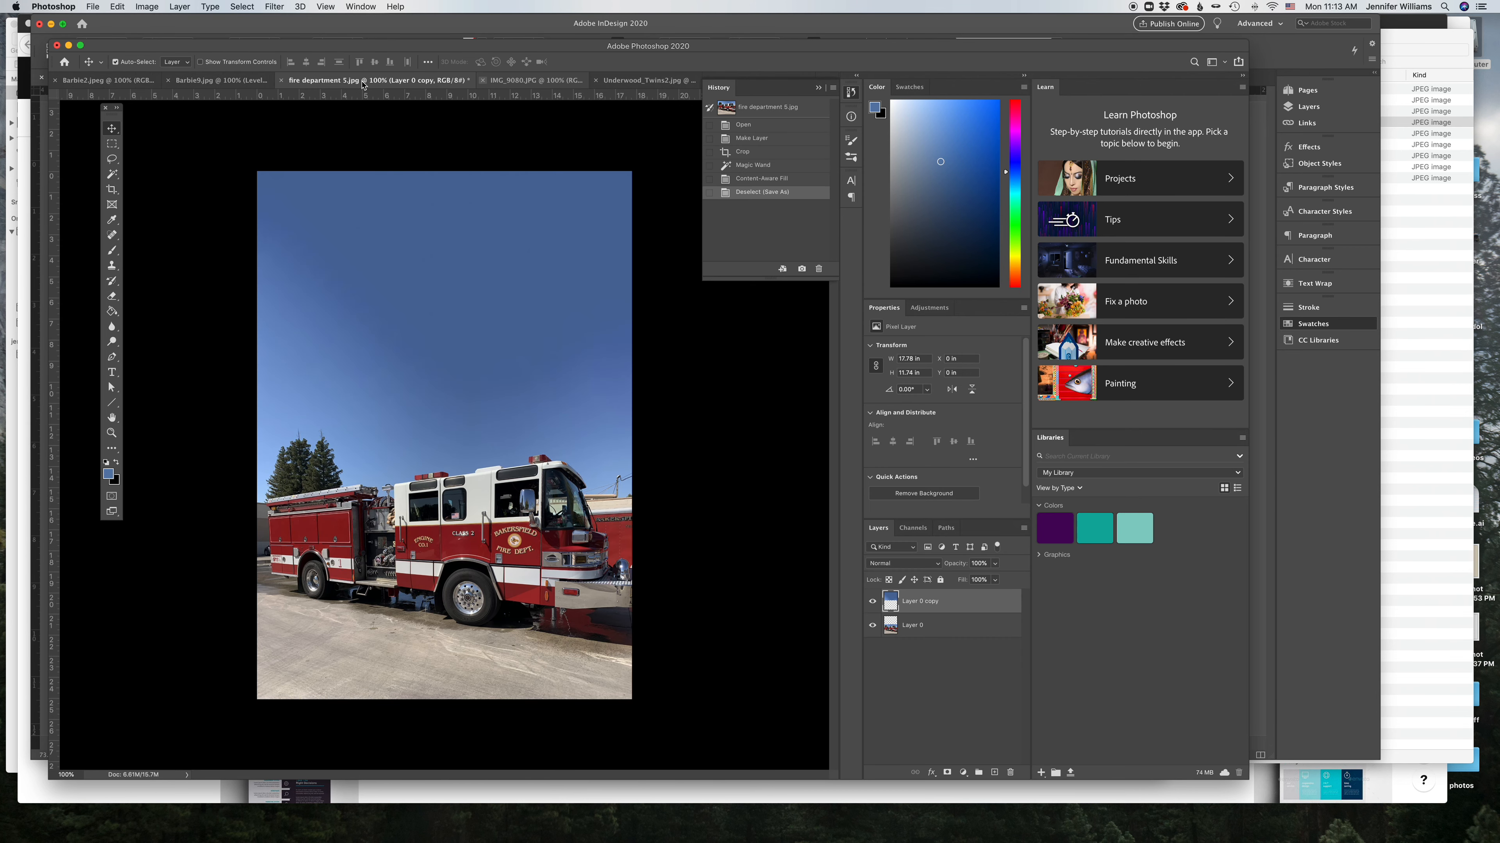
left_click(282, 84)
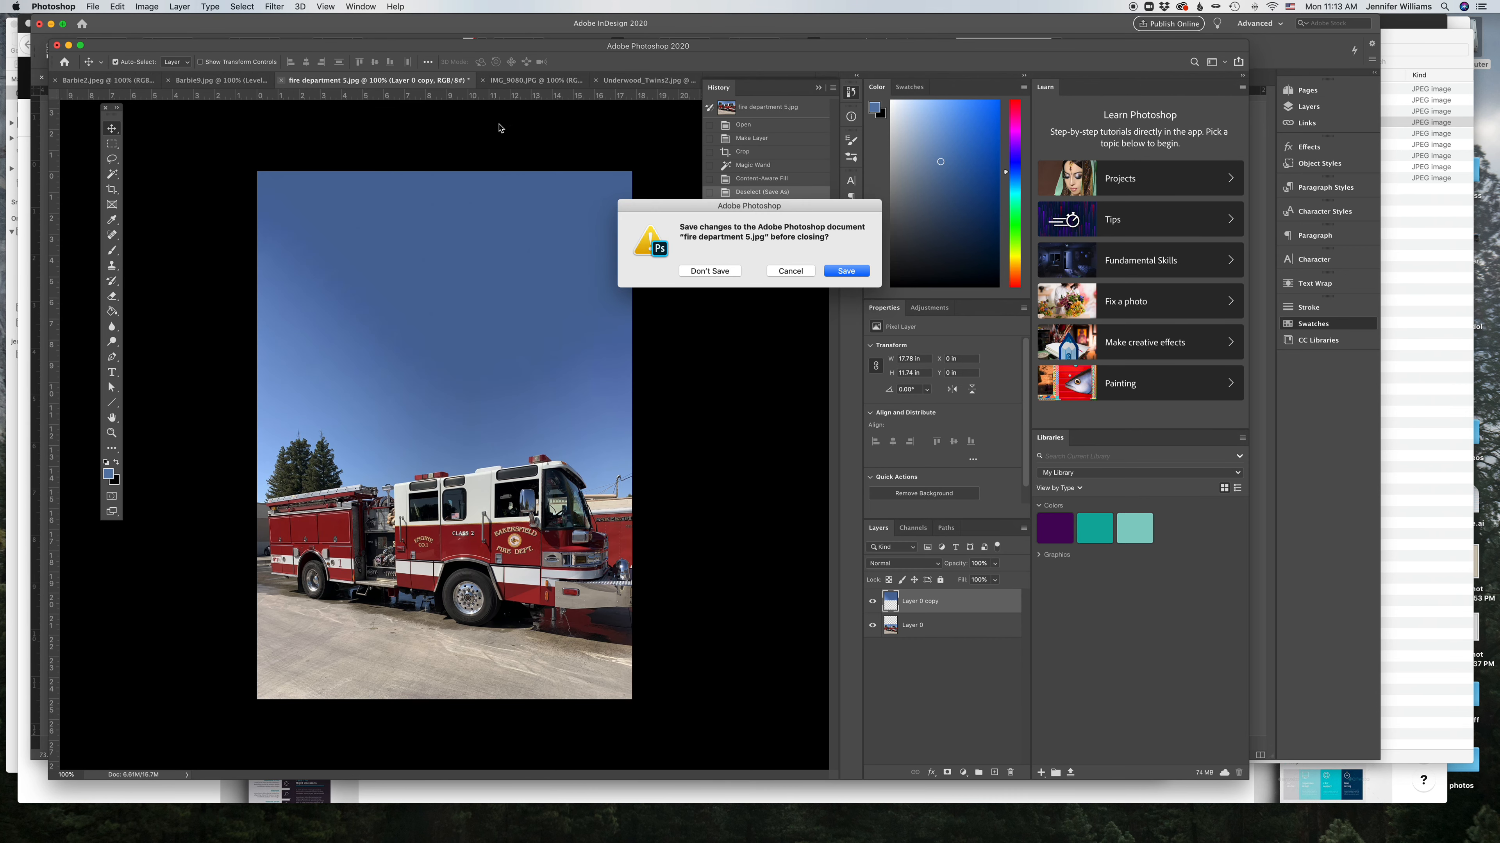
left_click(711, 272)
Step: Open the IMG_9080.JPG document and zoom in to inspect the photo
left_click(497, 88)
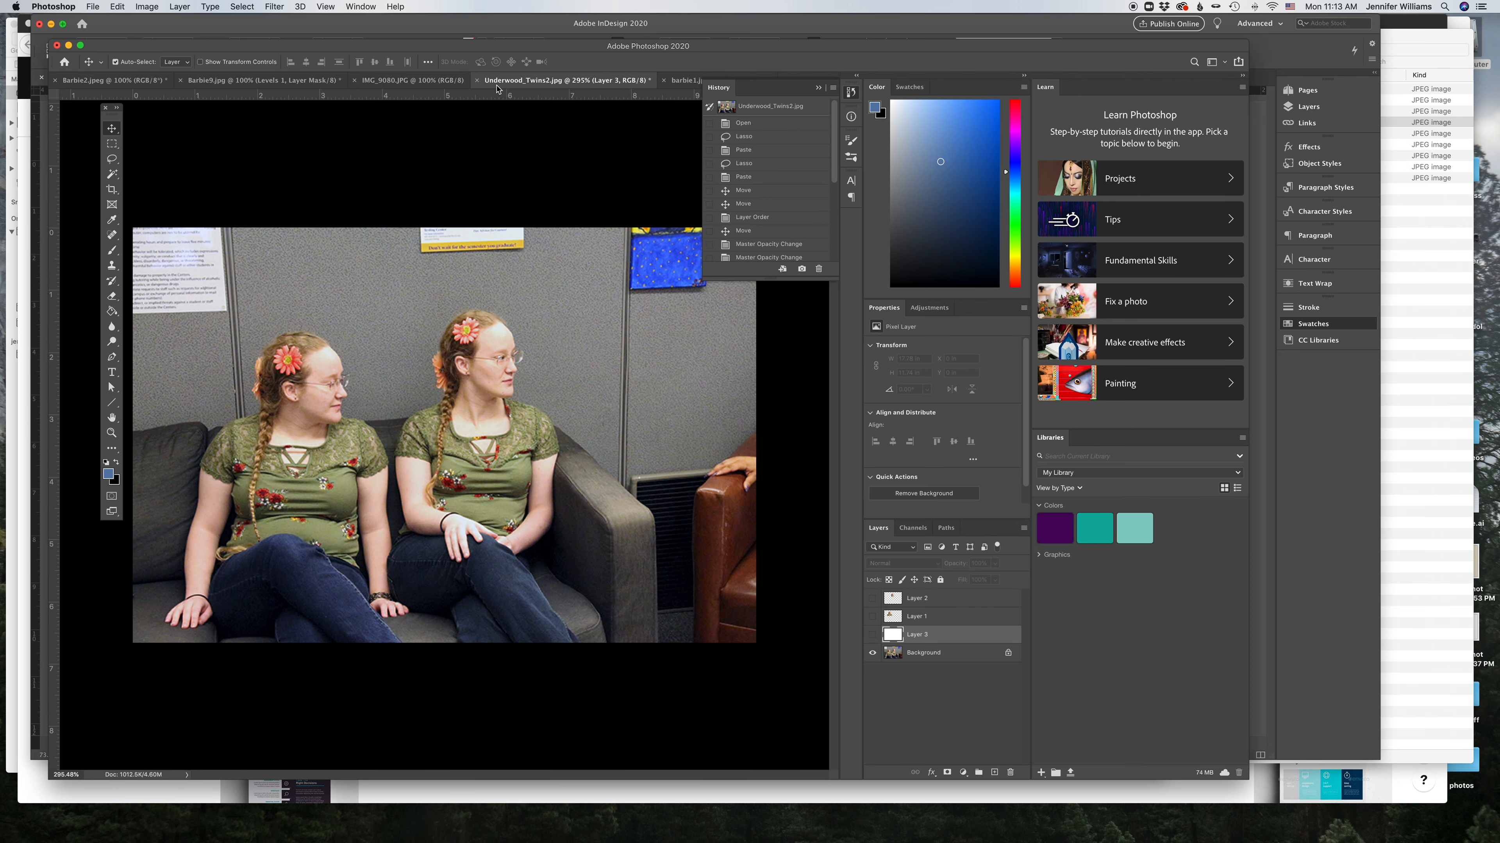
left_click(468, 83)
left_click(818, 87)
left_click(693, 84)
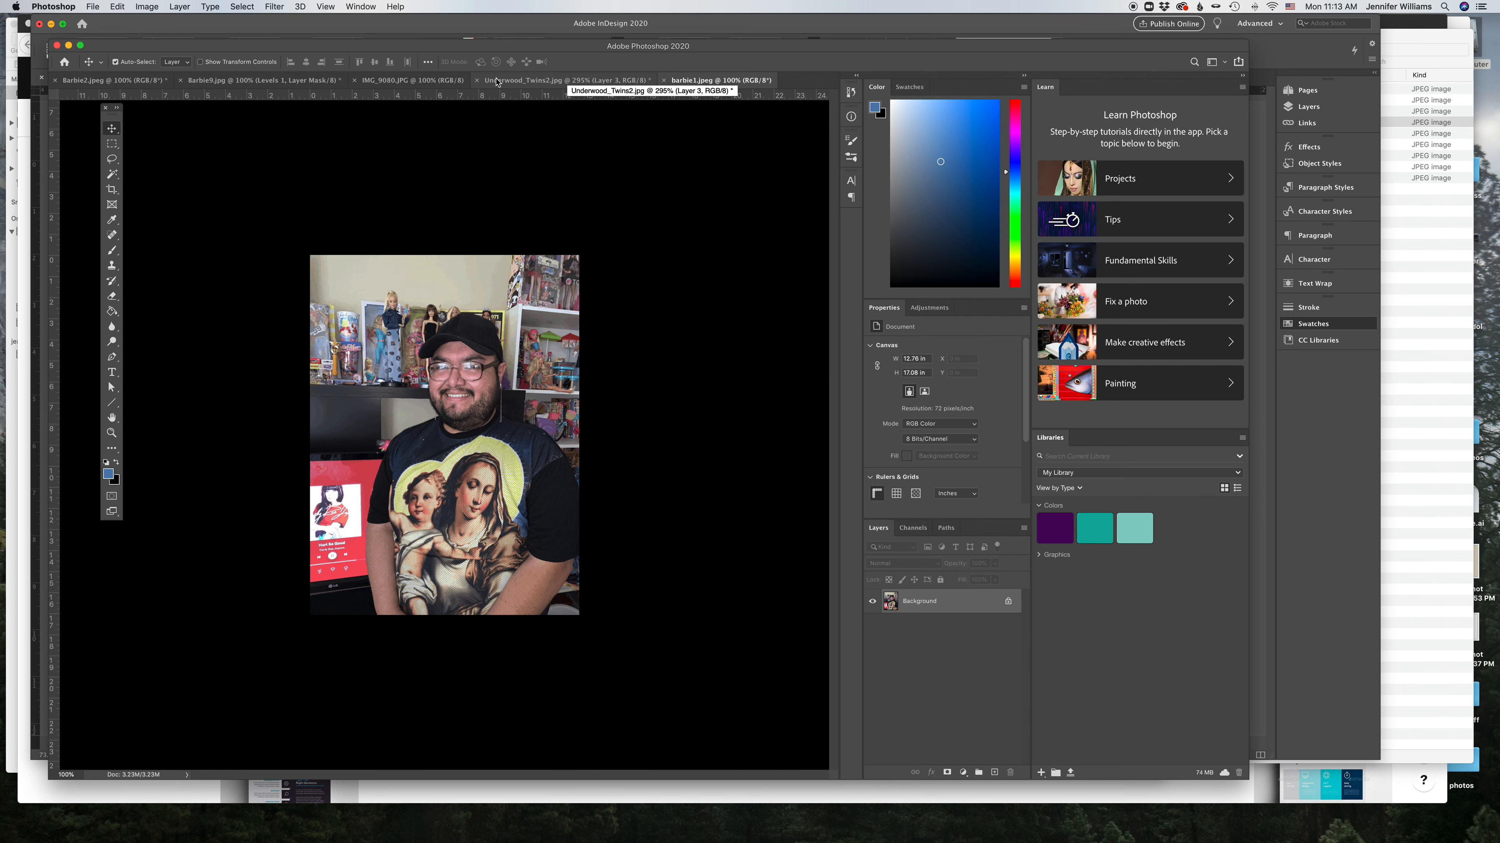
left_click(412, 81)
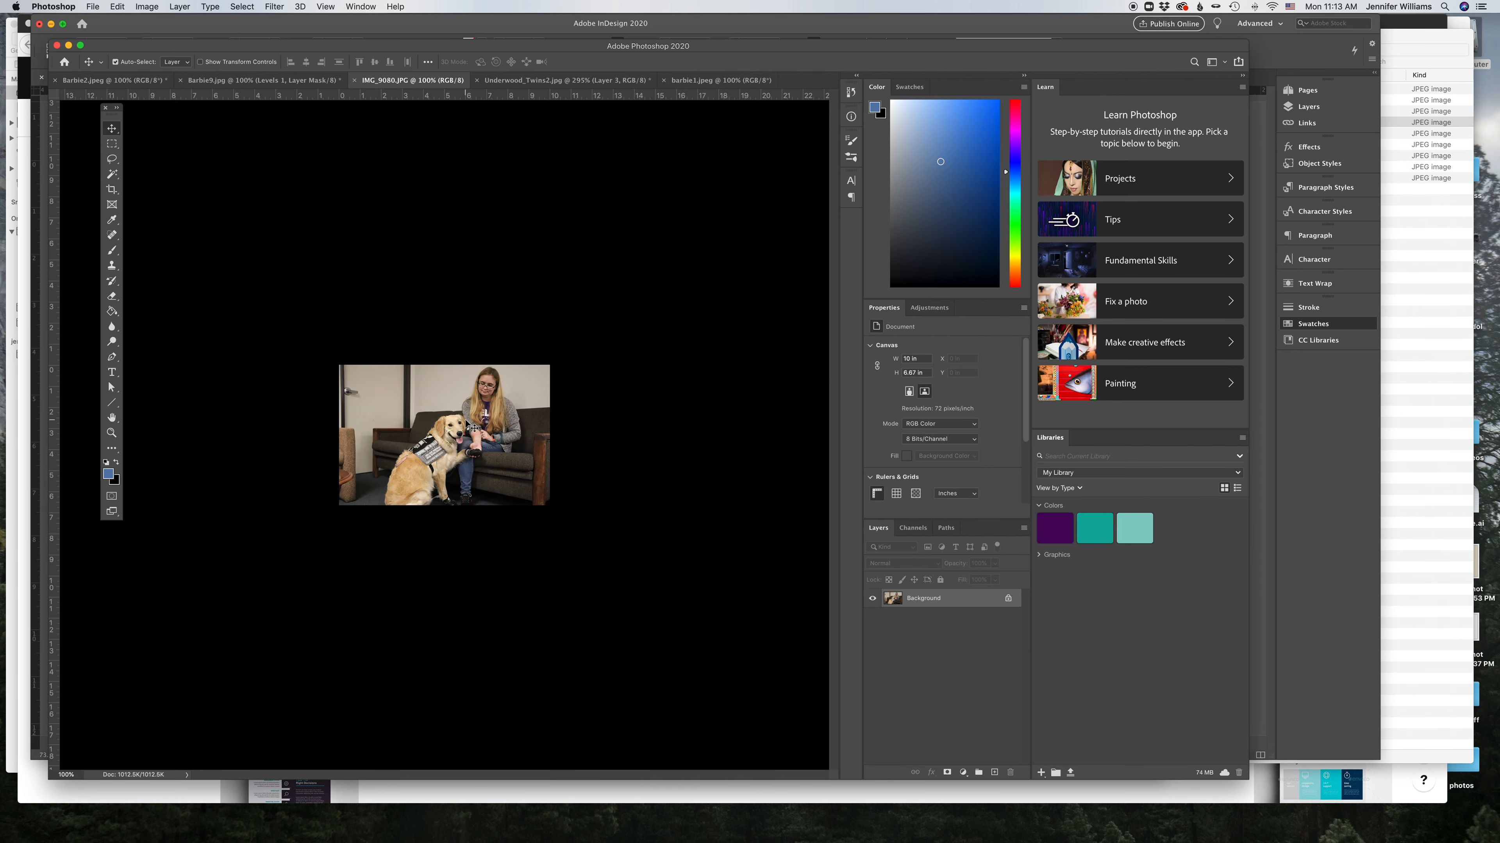
left_click(112, 433)
left_click_drag(505, 474, 562, 500)
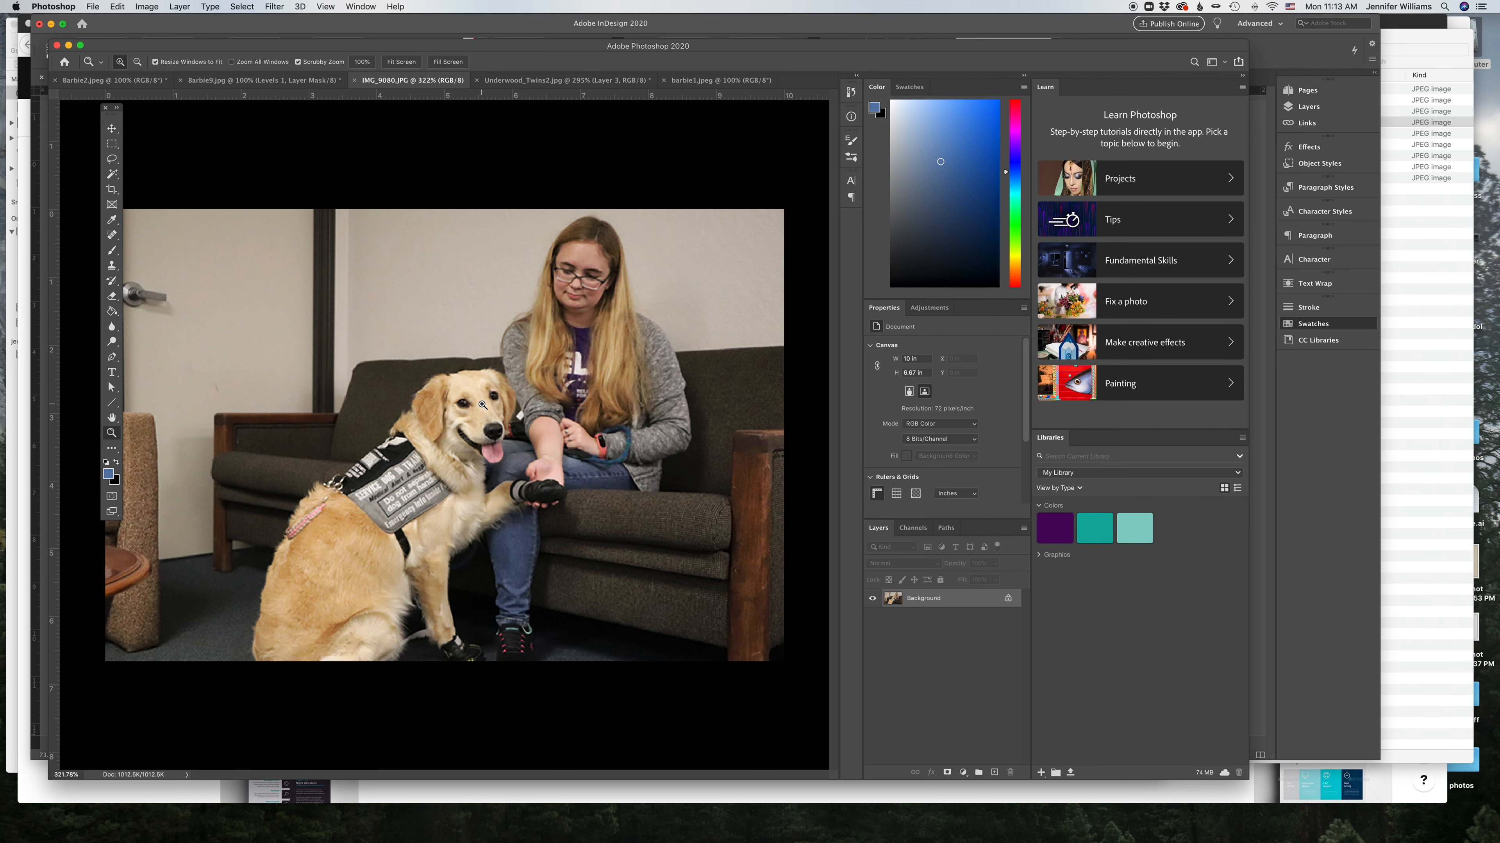
left_click_drag(468, 385, 440, 393)
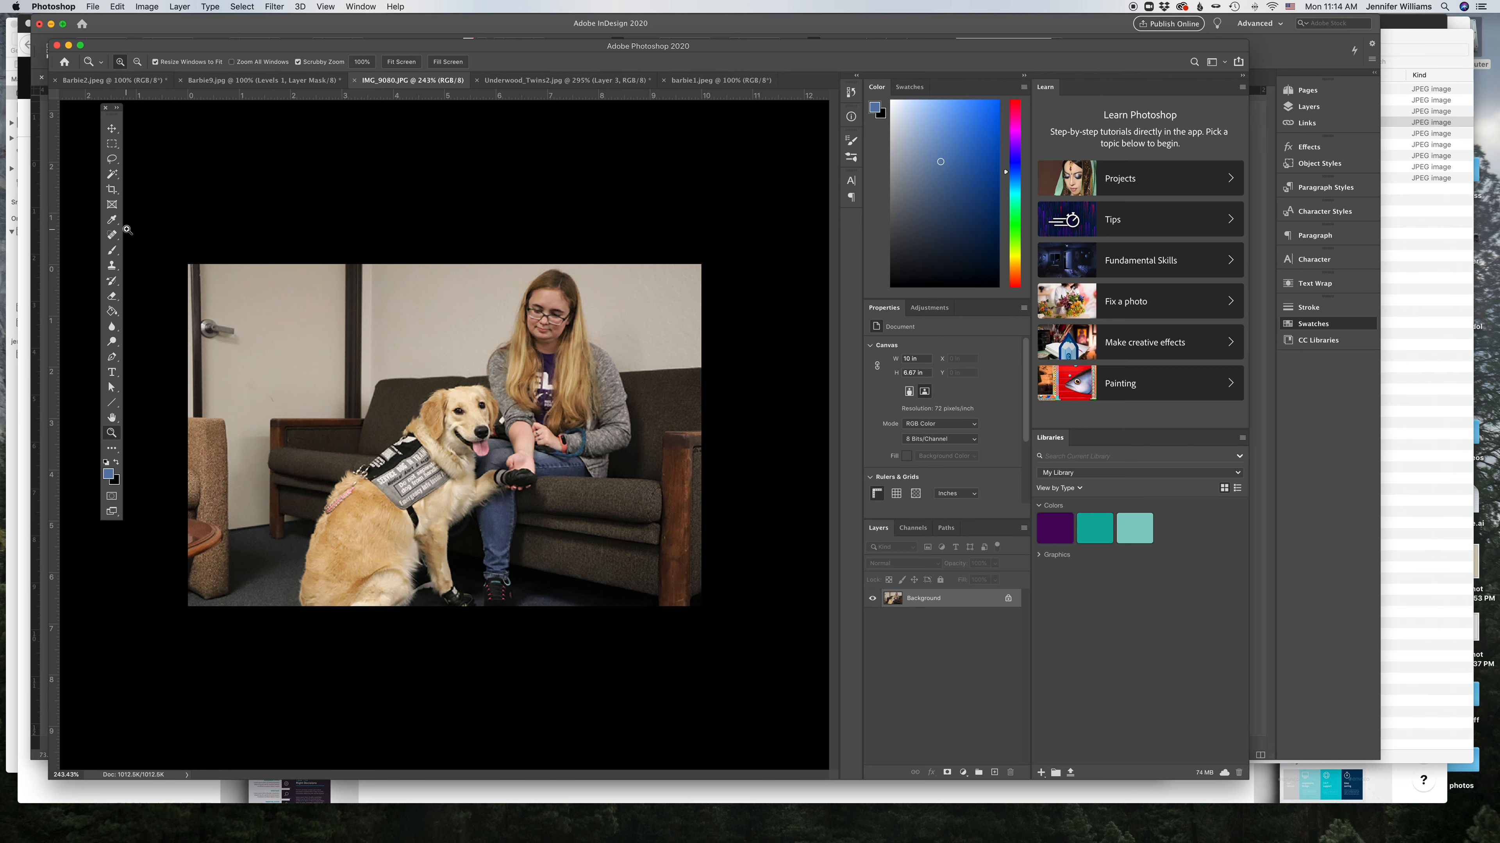
left_click(112, 189)
left_click_drag(189, 439, 242, 440)
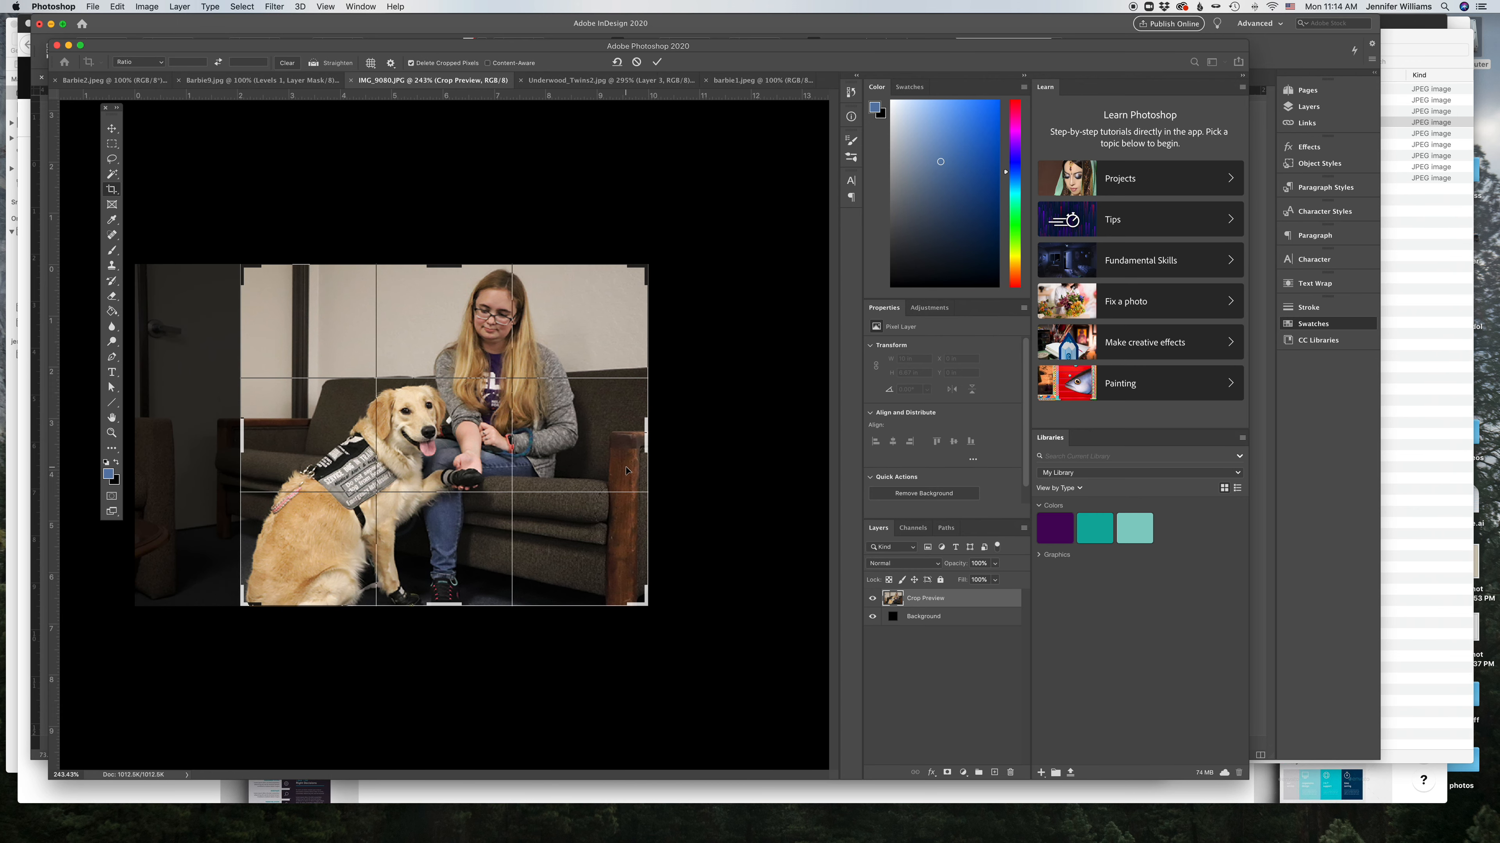
key("Escape")
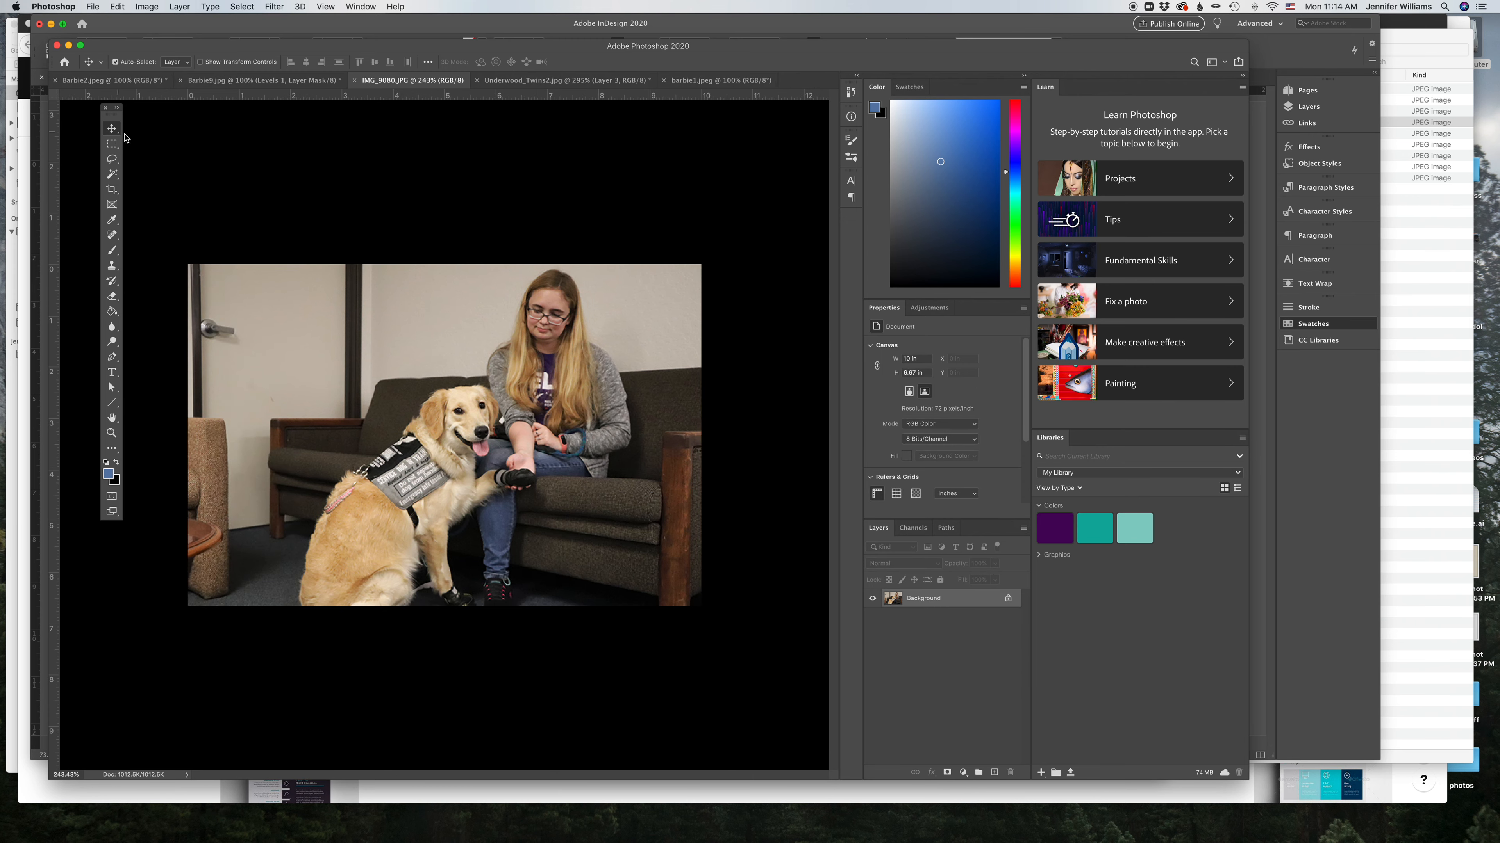
Step: Switch back to InDesign and place the IMG_9080 dog photo across the first two columns at the top of the right page
left_click(1320, 682)
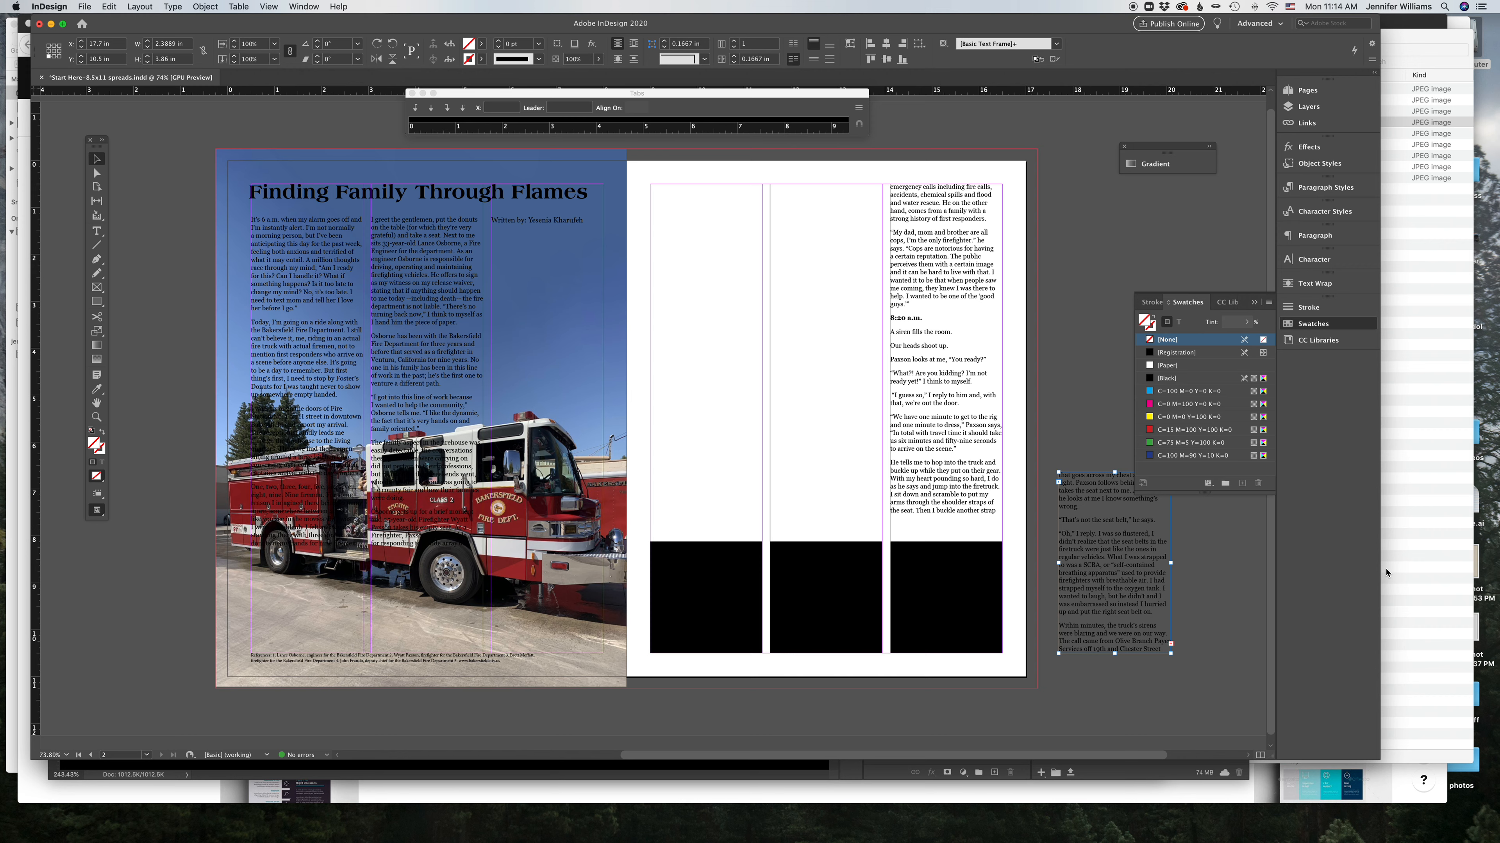
left_click(747, 488)
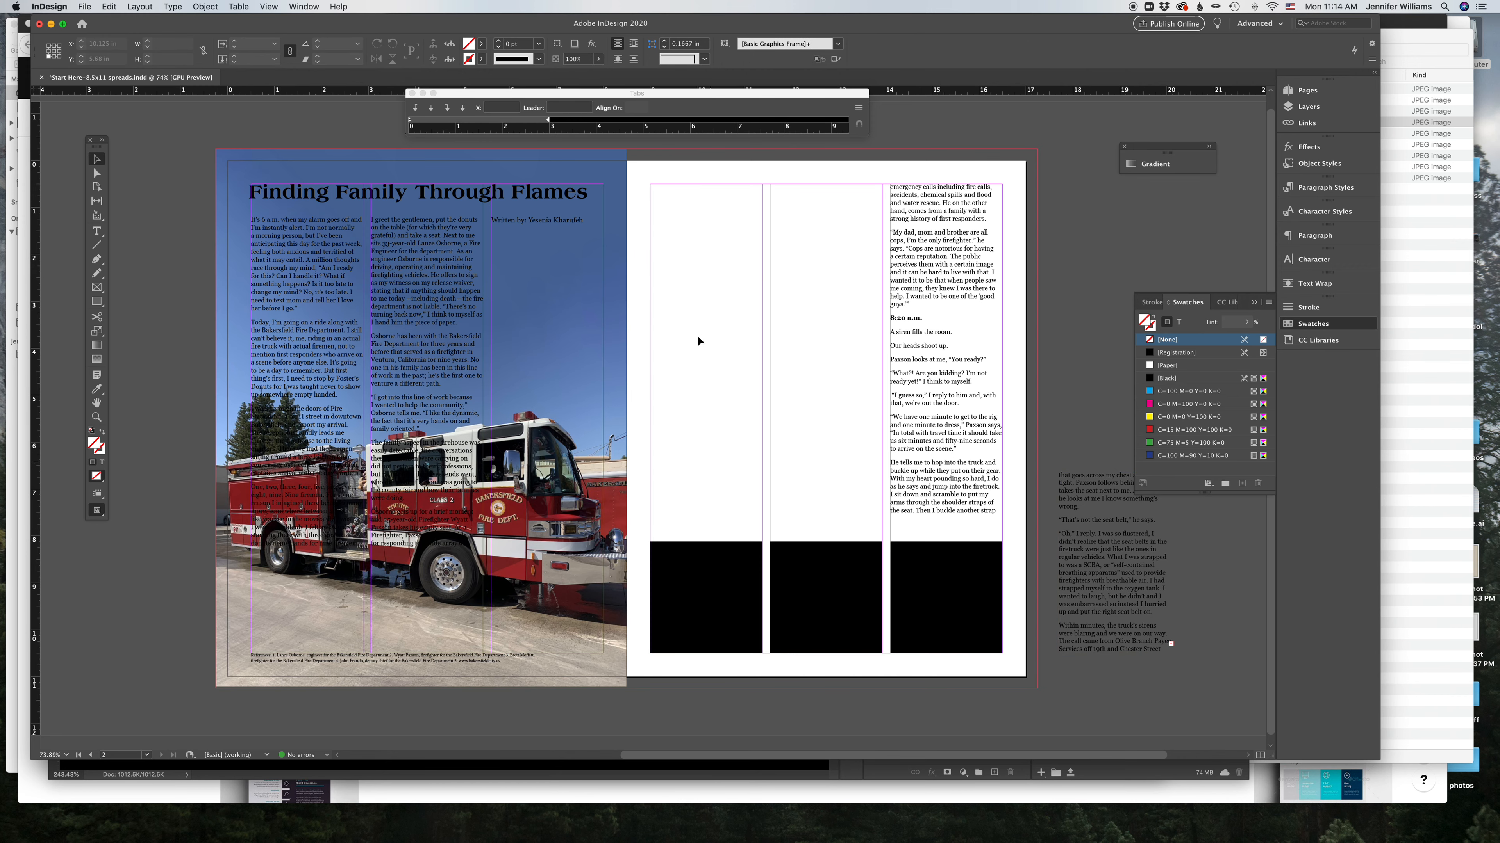
left_click(1416, 49)
left_click_drag(1098, 171, 882, 339)
Step: Delete the story text frame in the right page's third column
left_click(941, 356)
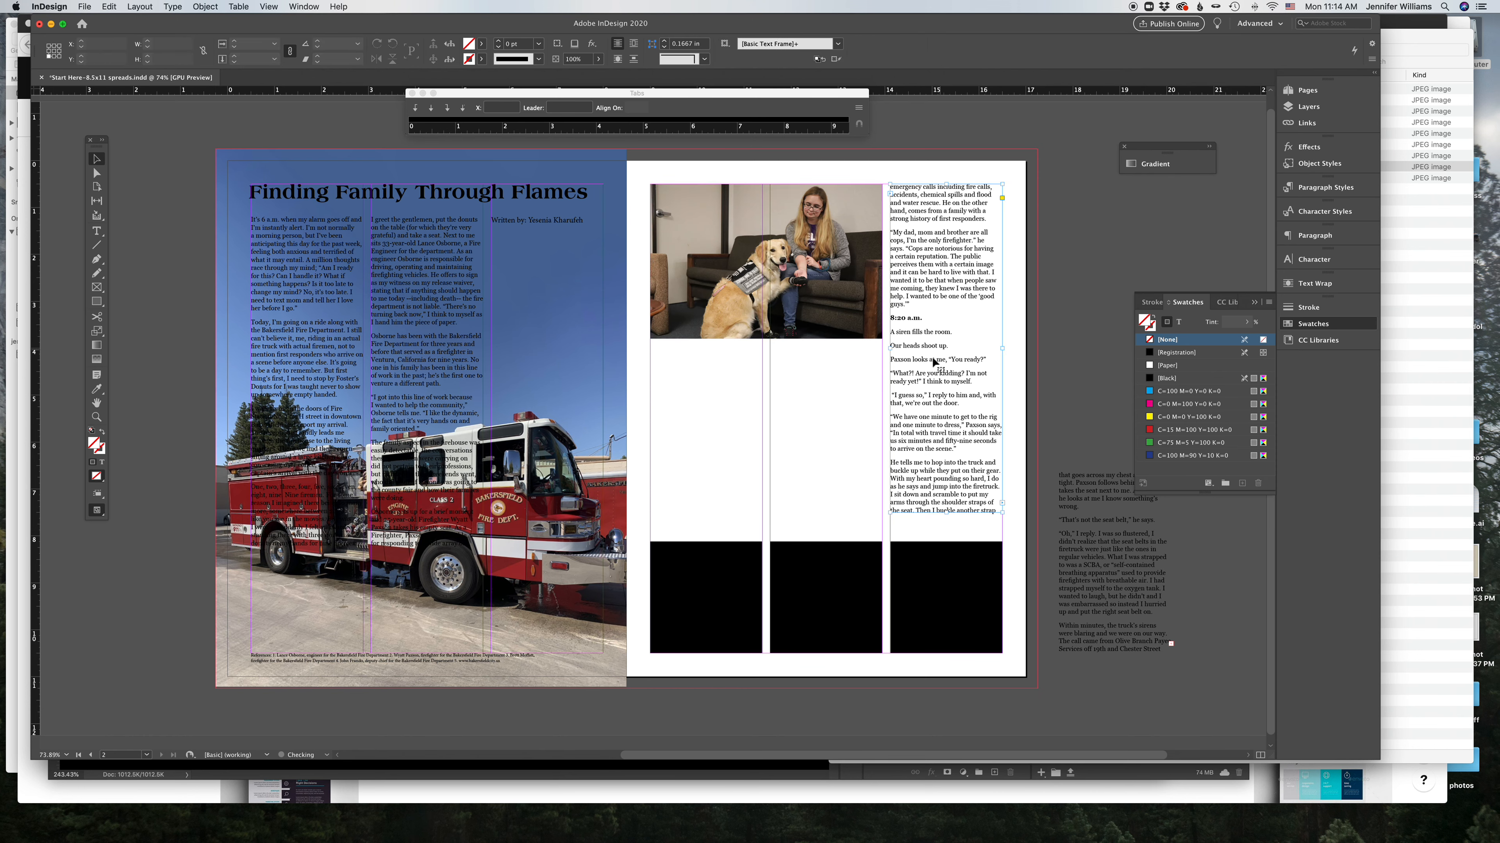
key("BackSpace")
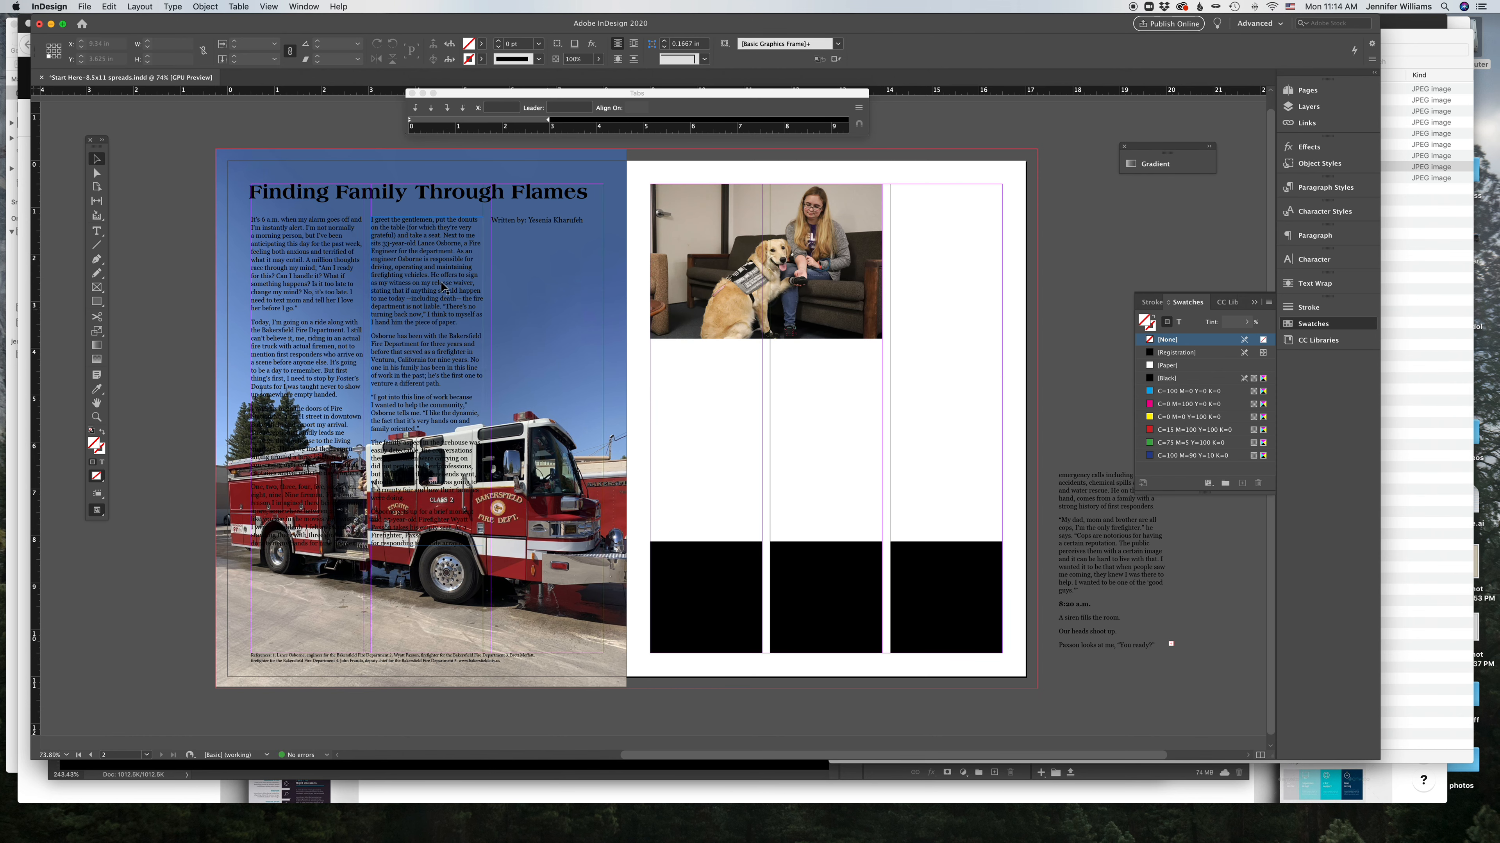
Step: Make Layer 3 active and delete the fire truck photo from the left page
left_click(1308, 106)
left_click(1153, 140)
left_click(584, 160)
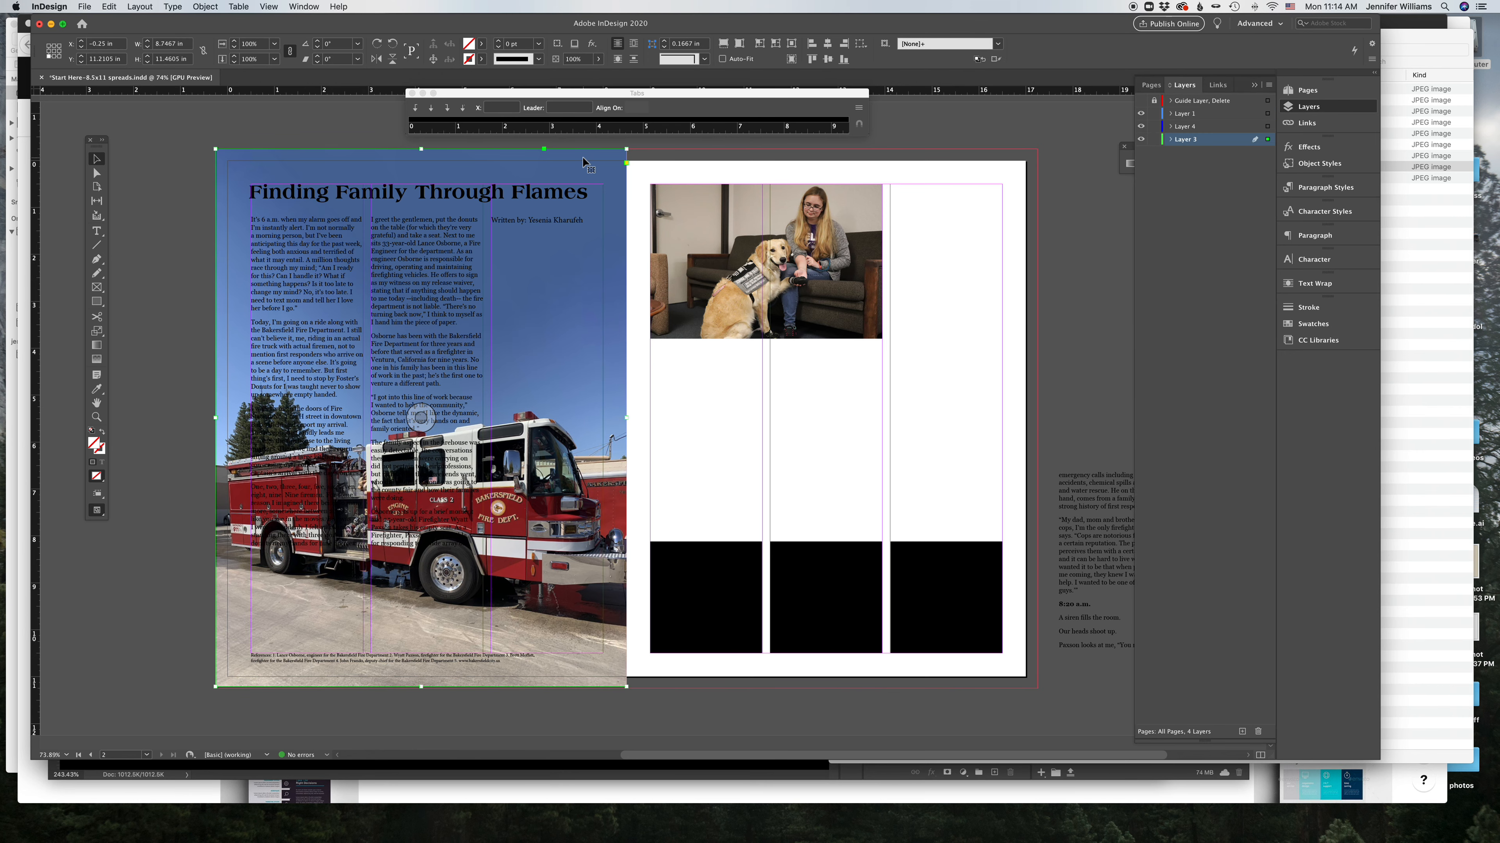
key("BackSpace")
Step: Move the headline and story text frames off the left page onto the pasteboard
left_click_drag(229, 172, 520, 293)
left_click_drag(567, 198, 171, 295)
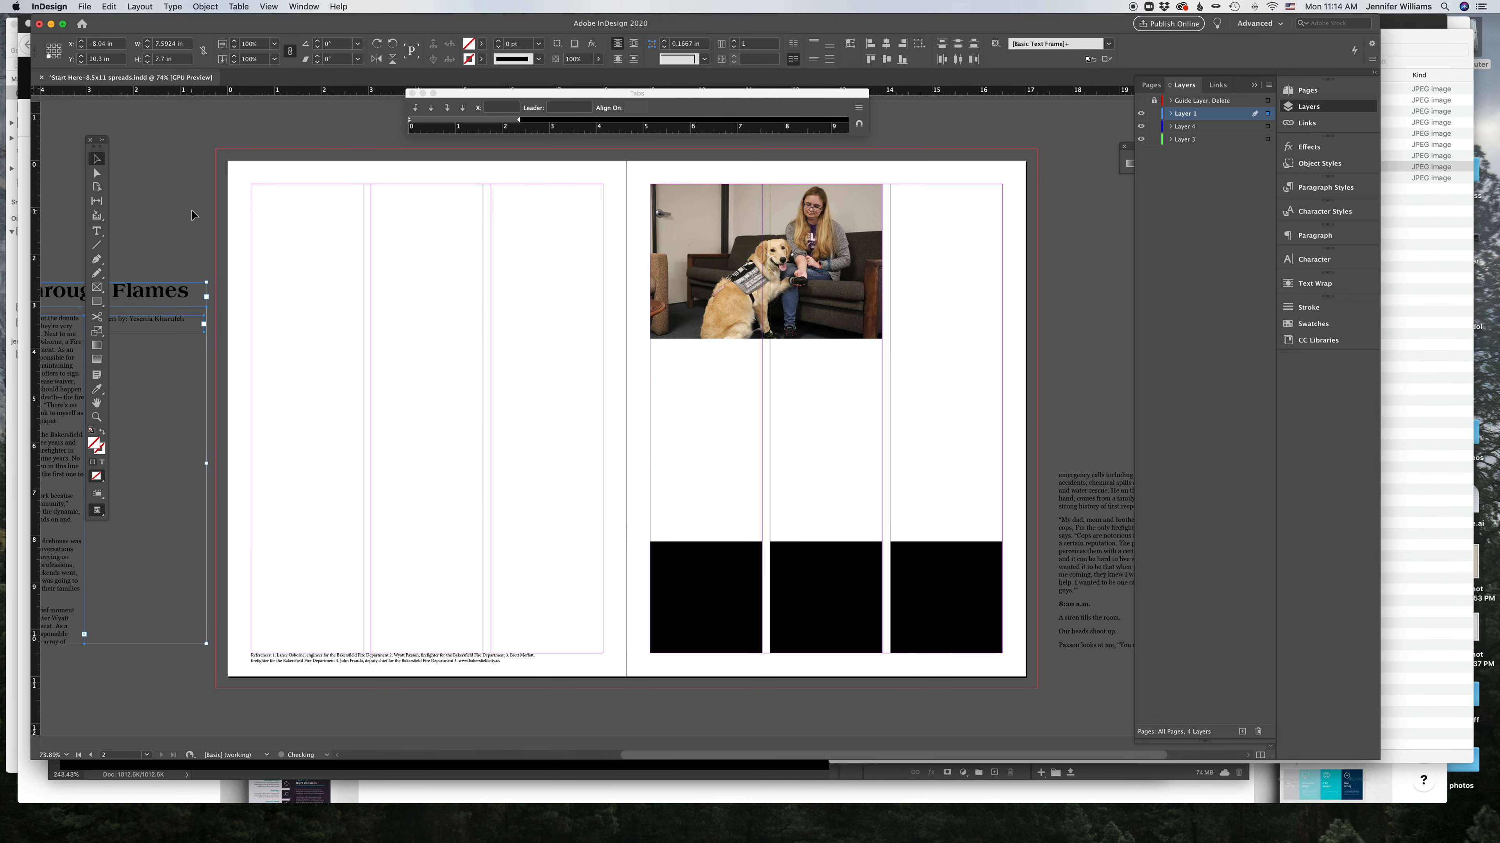
Step: Move the dog photo to the left page, trim its frame to about 4 in wide, and align it to the top-left margin corner
left_click(850, 248)
left_click_drag(851, 248, 484, 260)
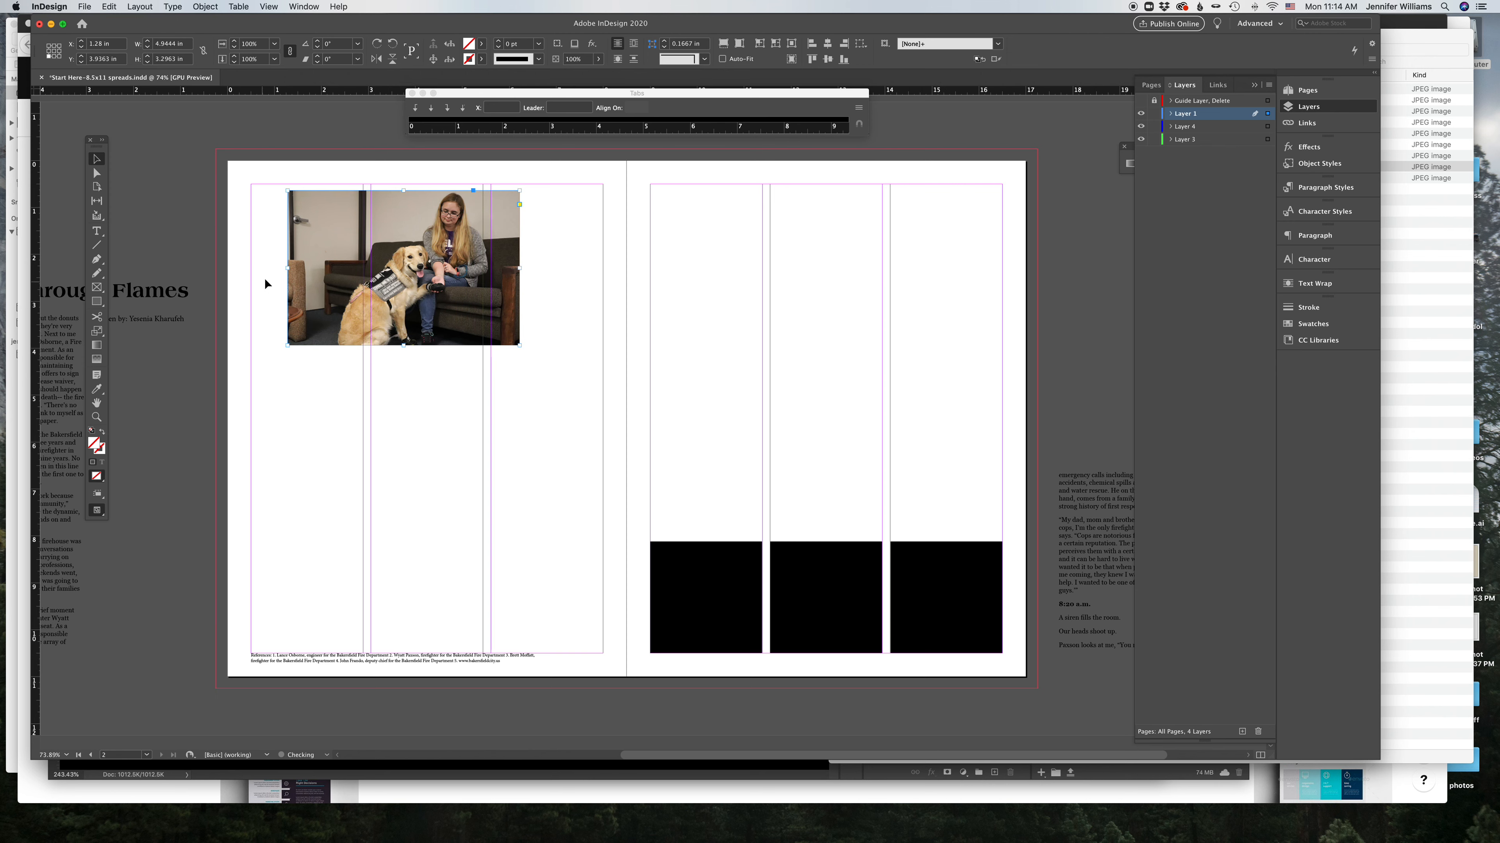
left_click_drag(291, 268, 332, 270)
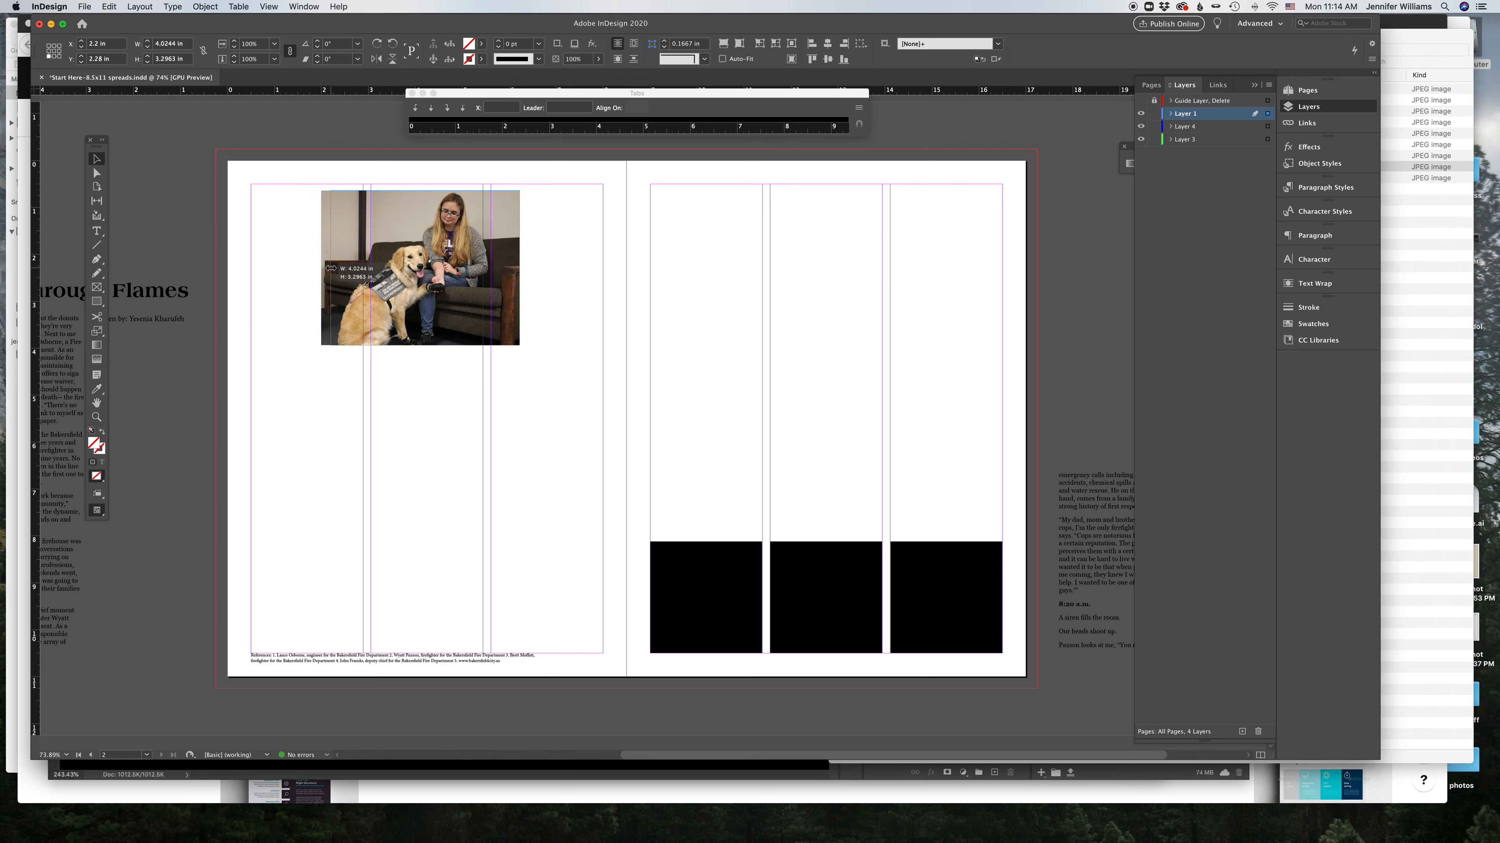
left_click(591, 262)
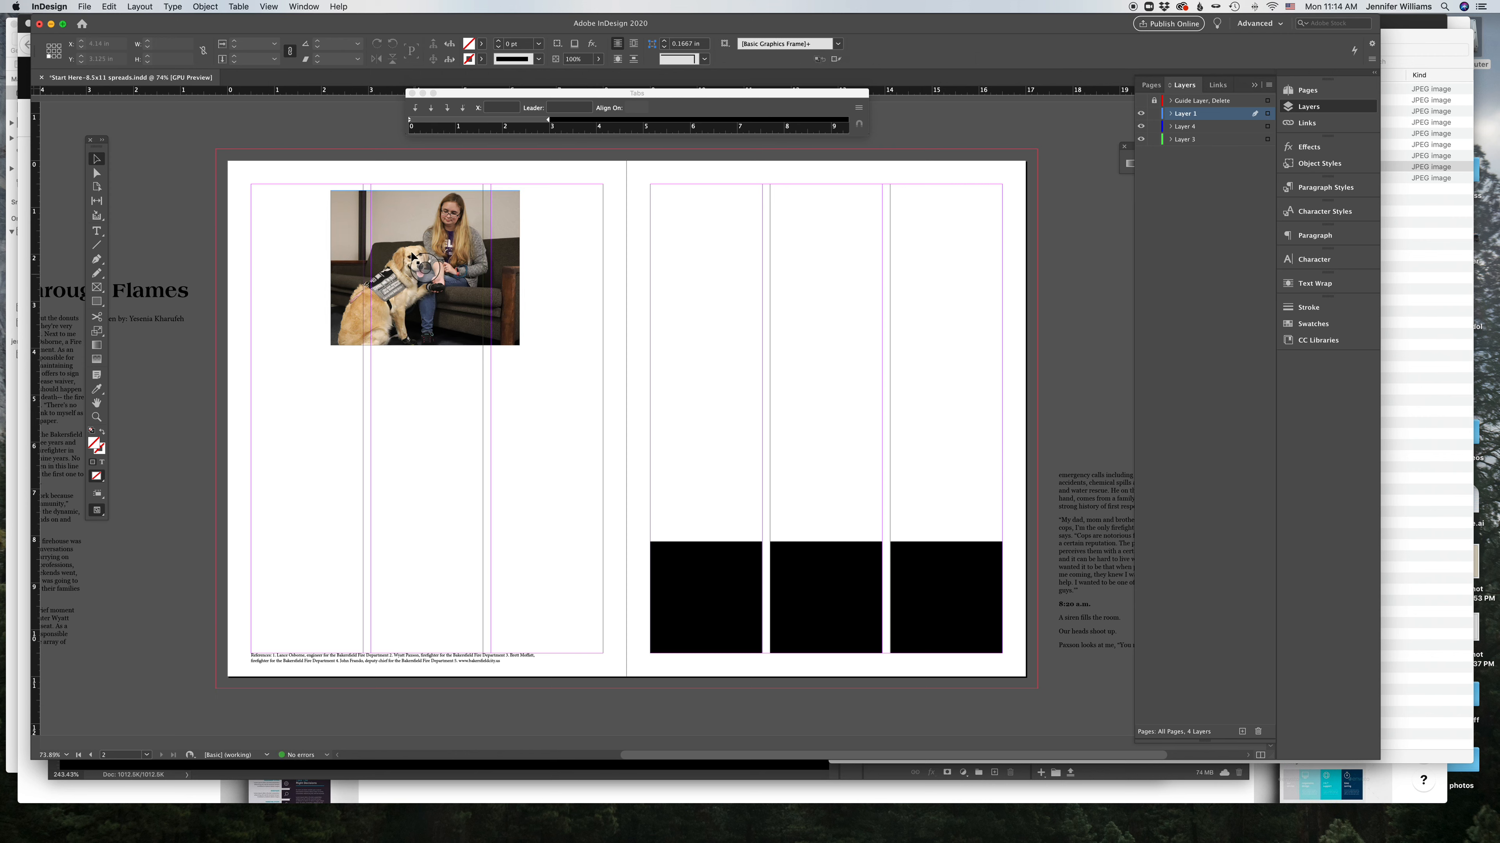
left_click_drag(504, 320, 424, 314)
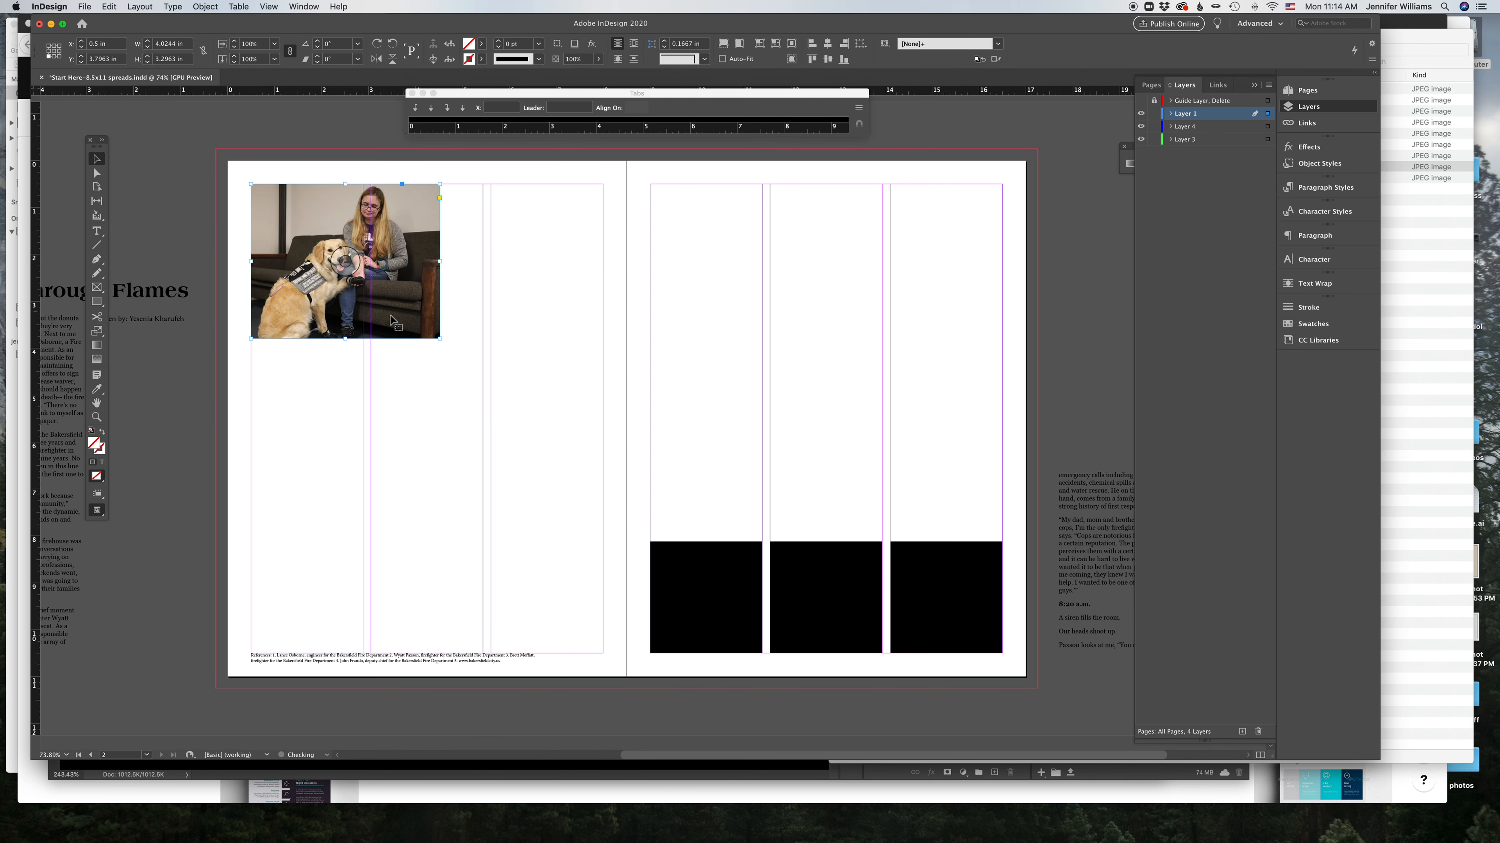
left_click(96, 331)
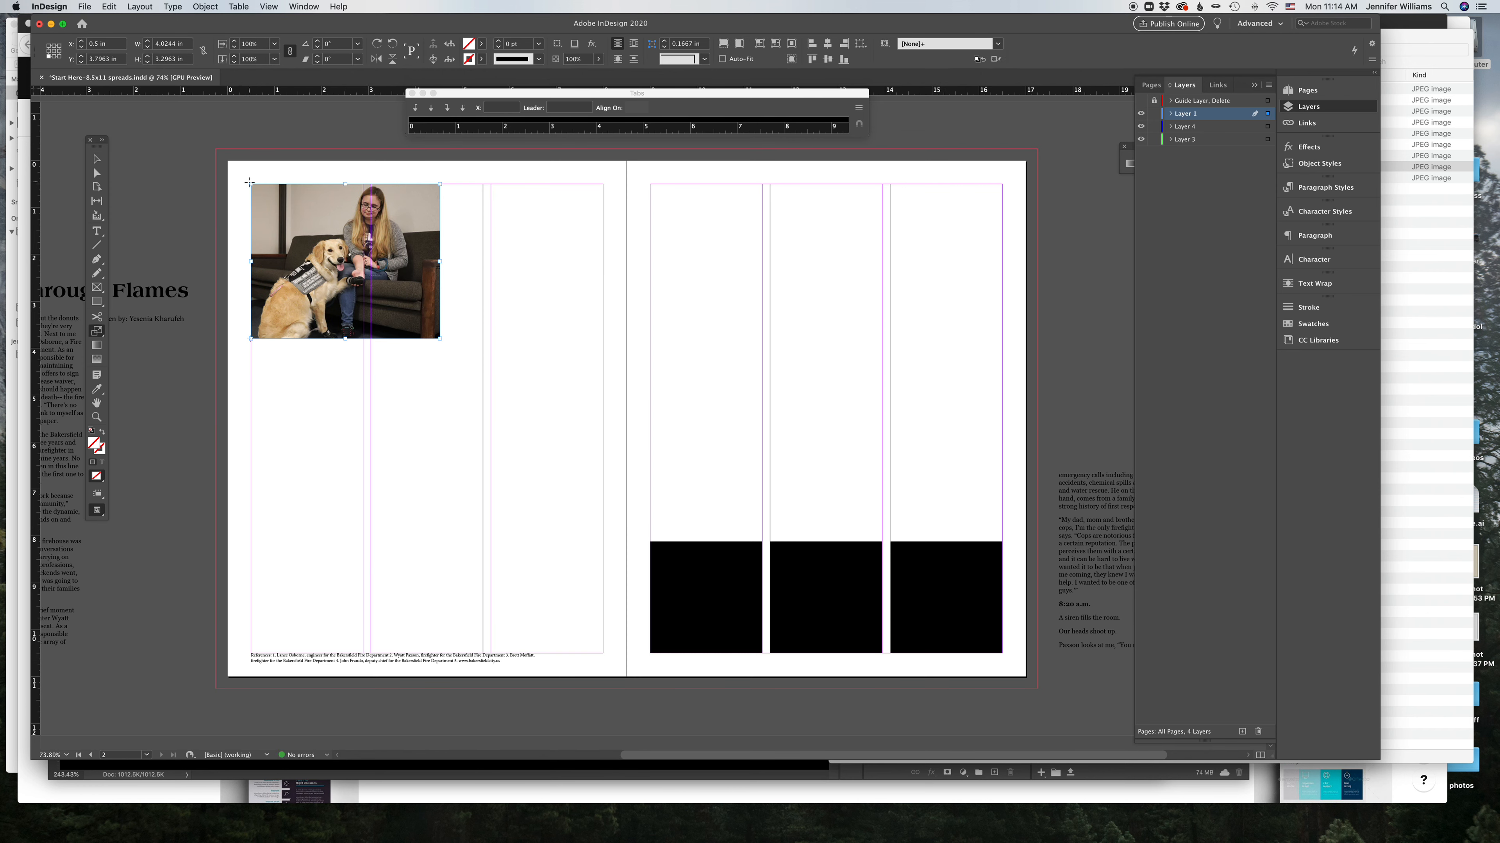
Step: Enlarge the dog photo frame so it spans all three columns of the left page
left_click_drag(453, 358, 625, 513)
left_click(629, 368)
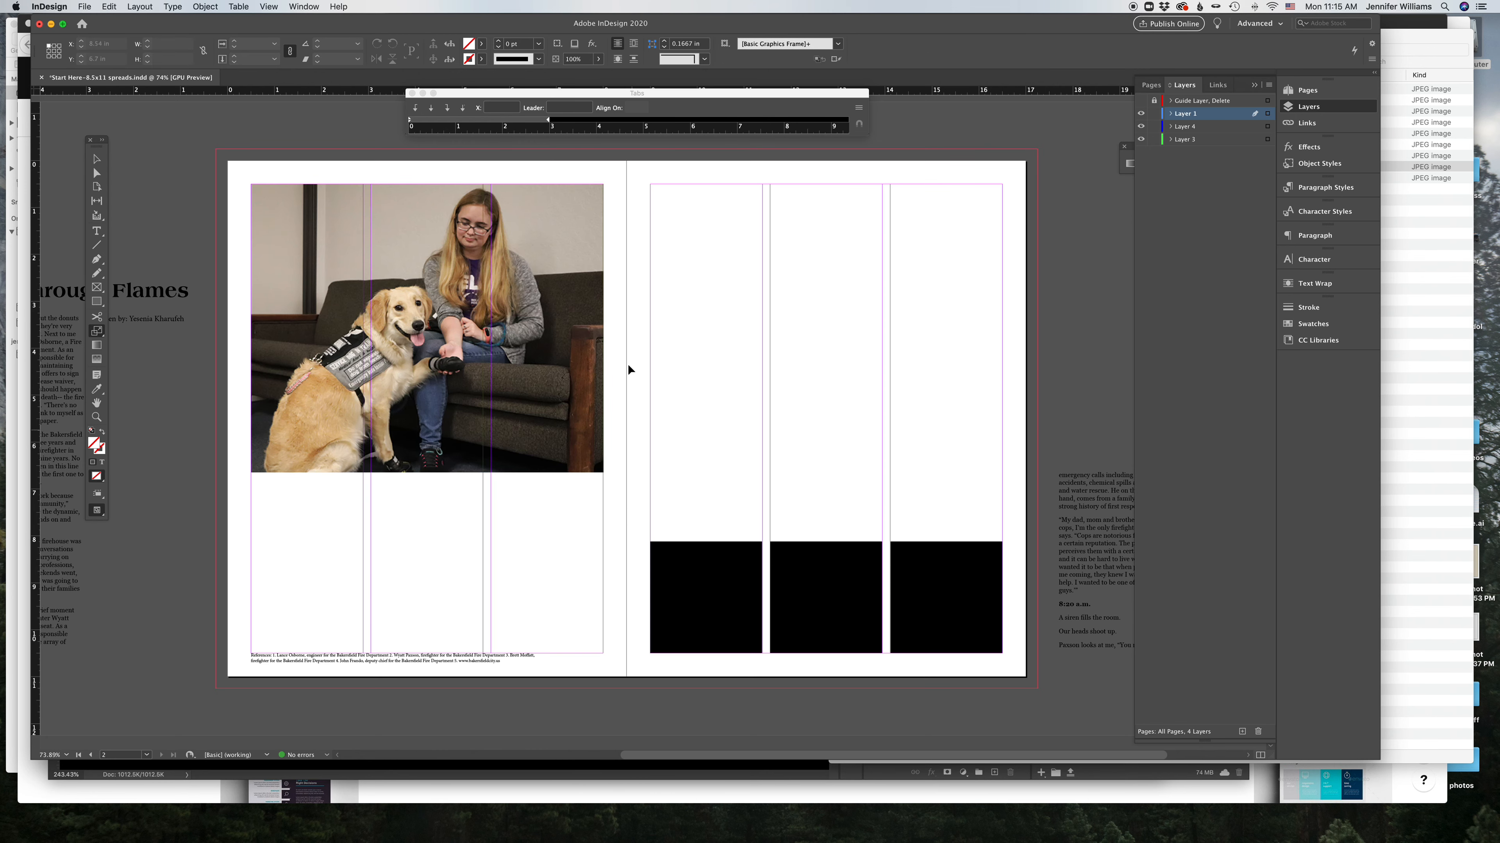
scroll(445, 543, "left", 3)
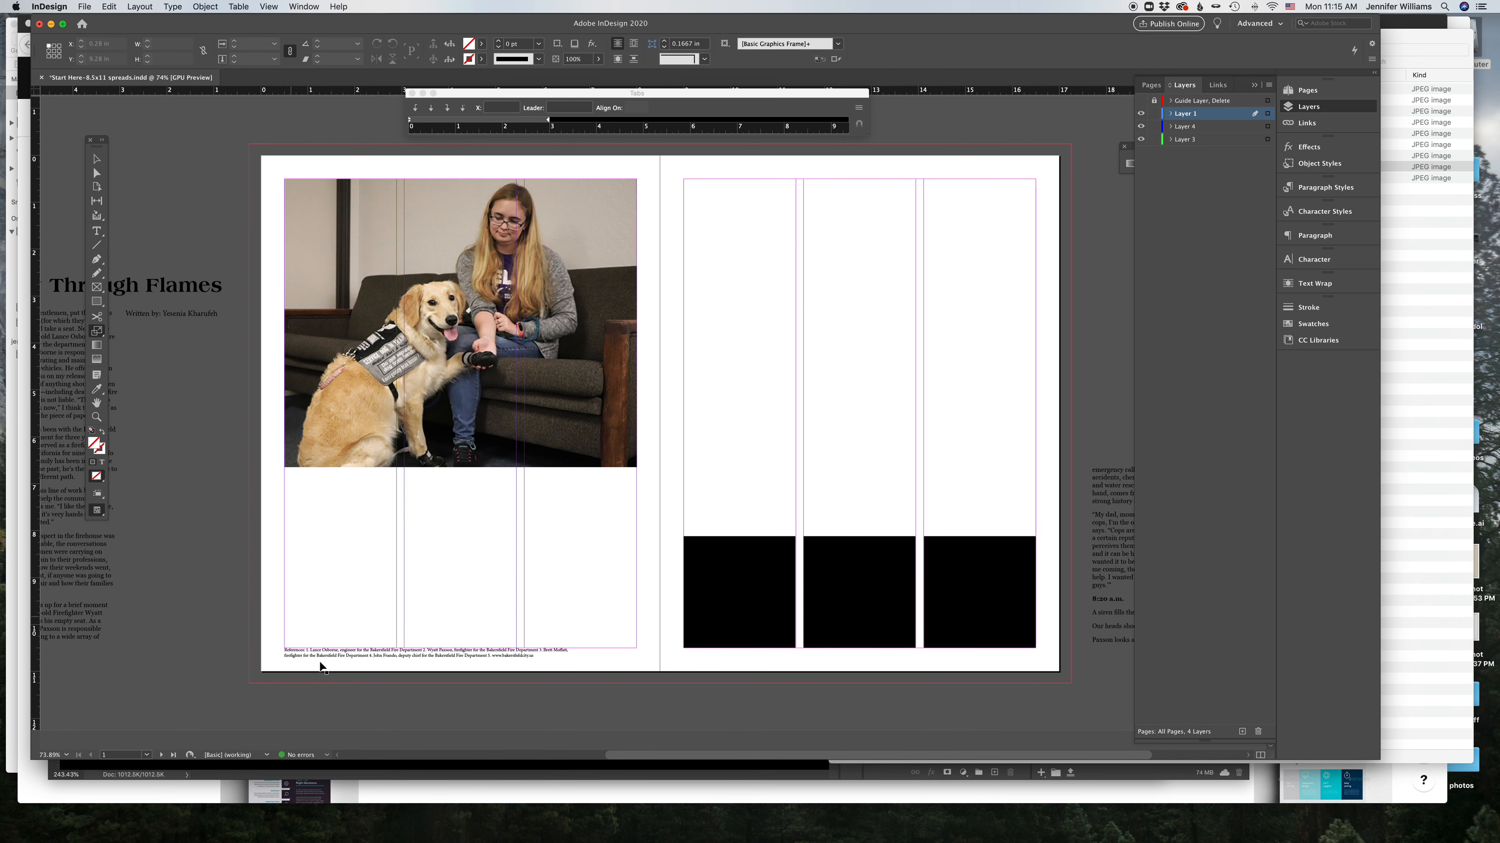
Step: Switch to the browser and browse the Pinterest layout ideas board for spread inspiration, then return to InDesign
left_click(451, 826)
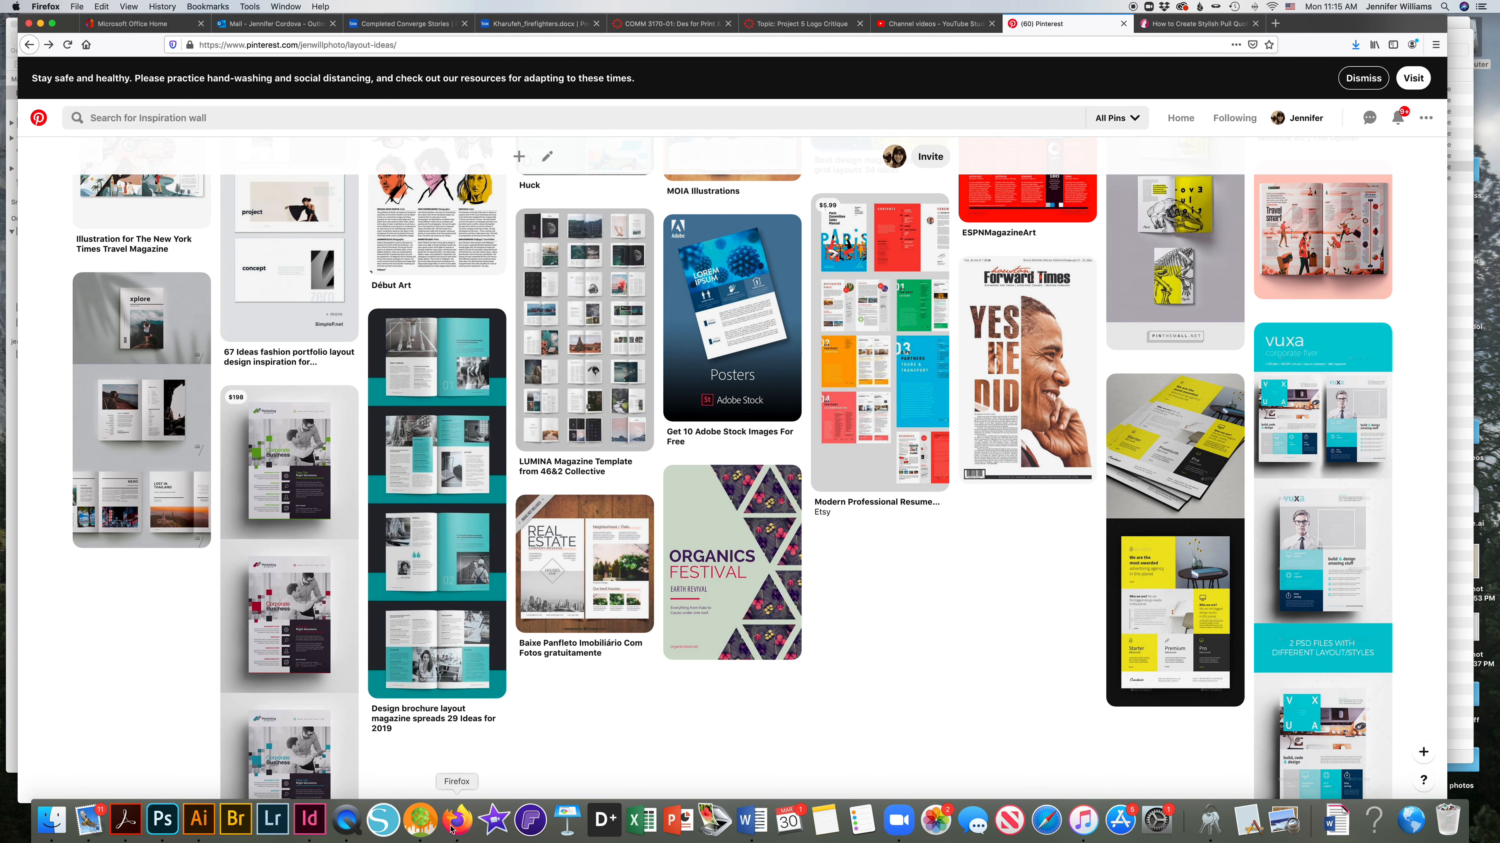
scroll(862, 348, "up", 2)
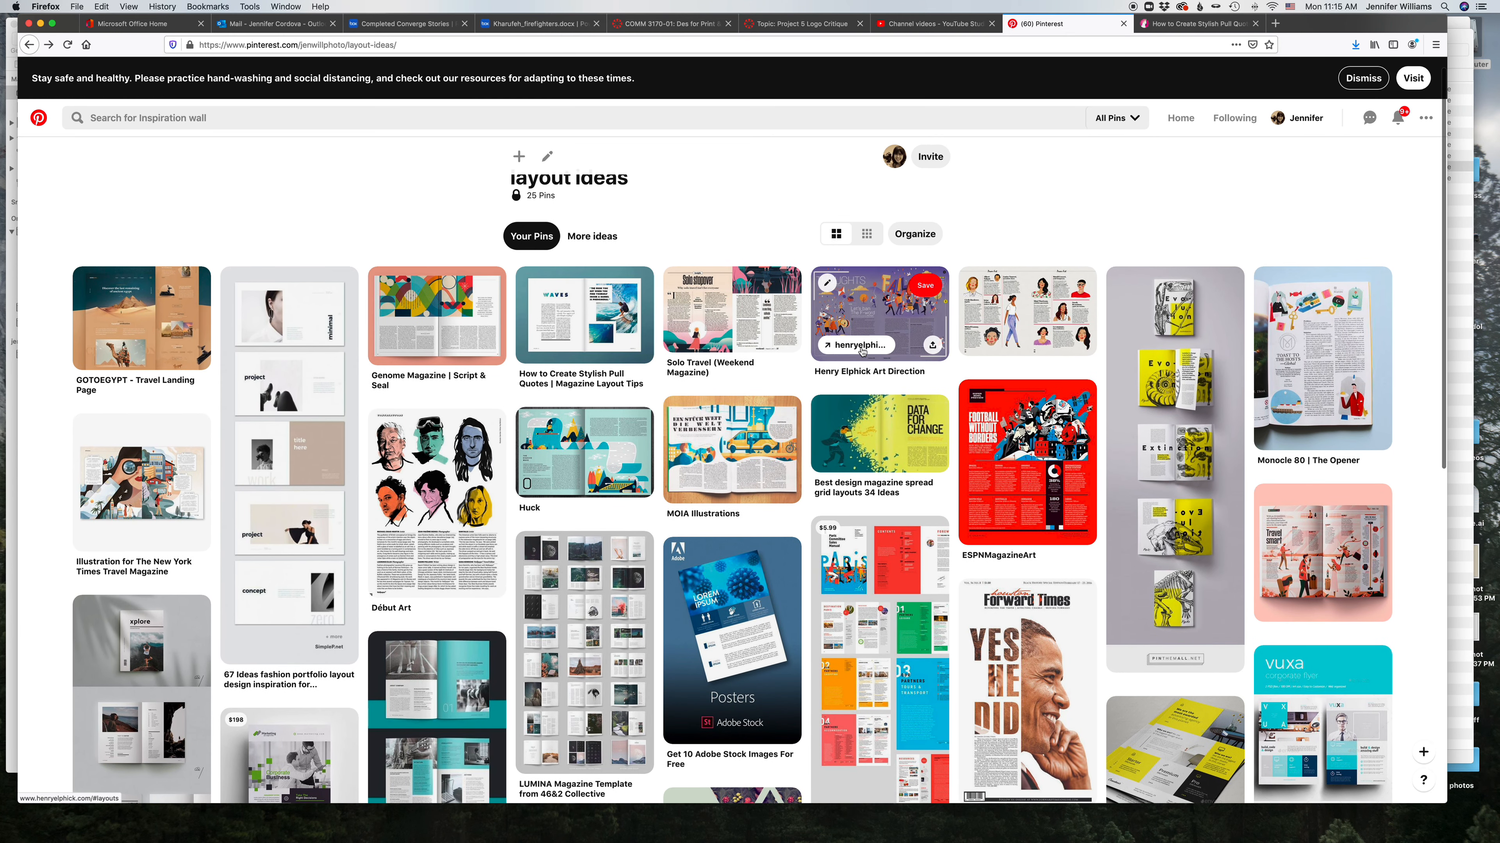
scroll(862, 352, "down", 3)
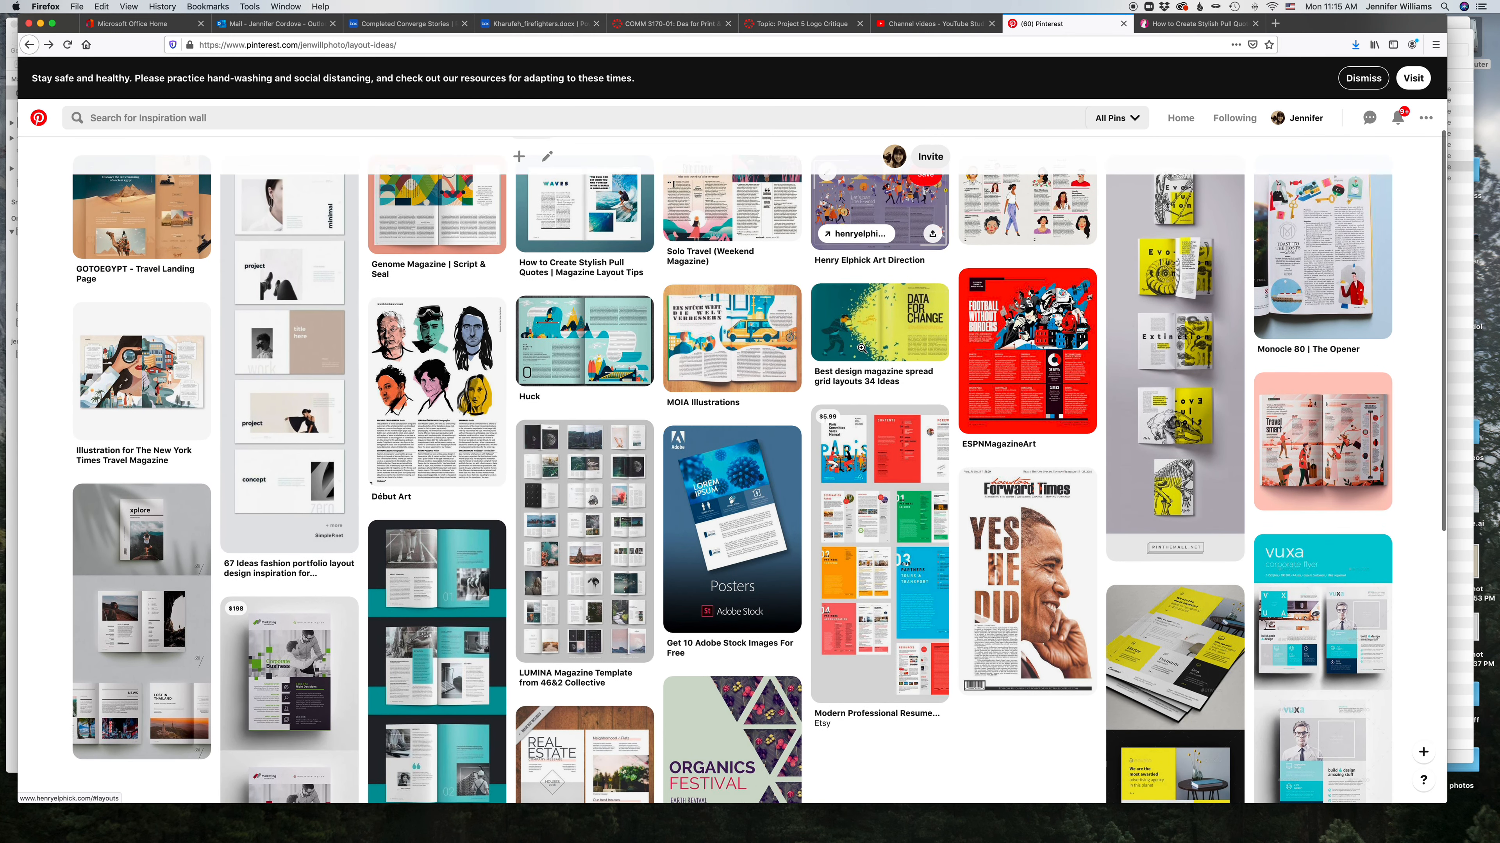
scroll(862, 348, "down", 4)
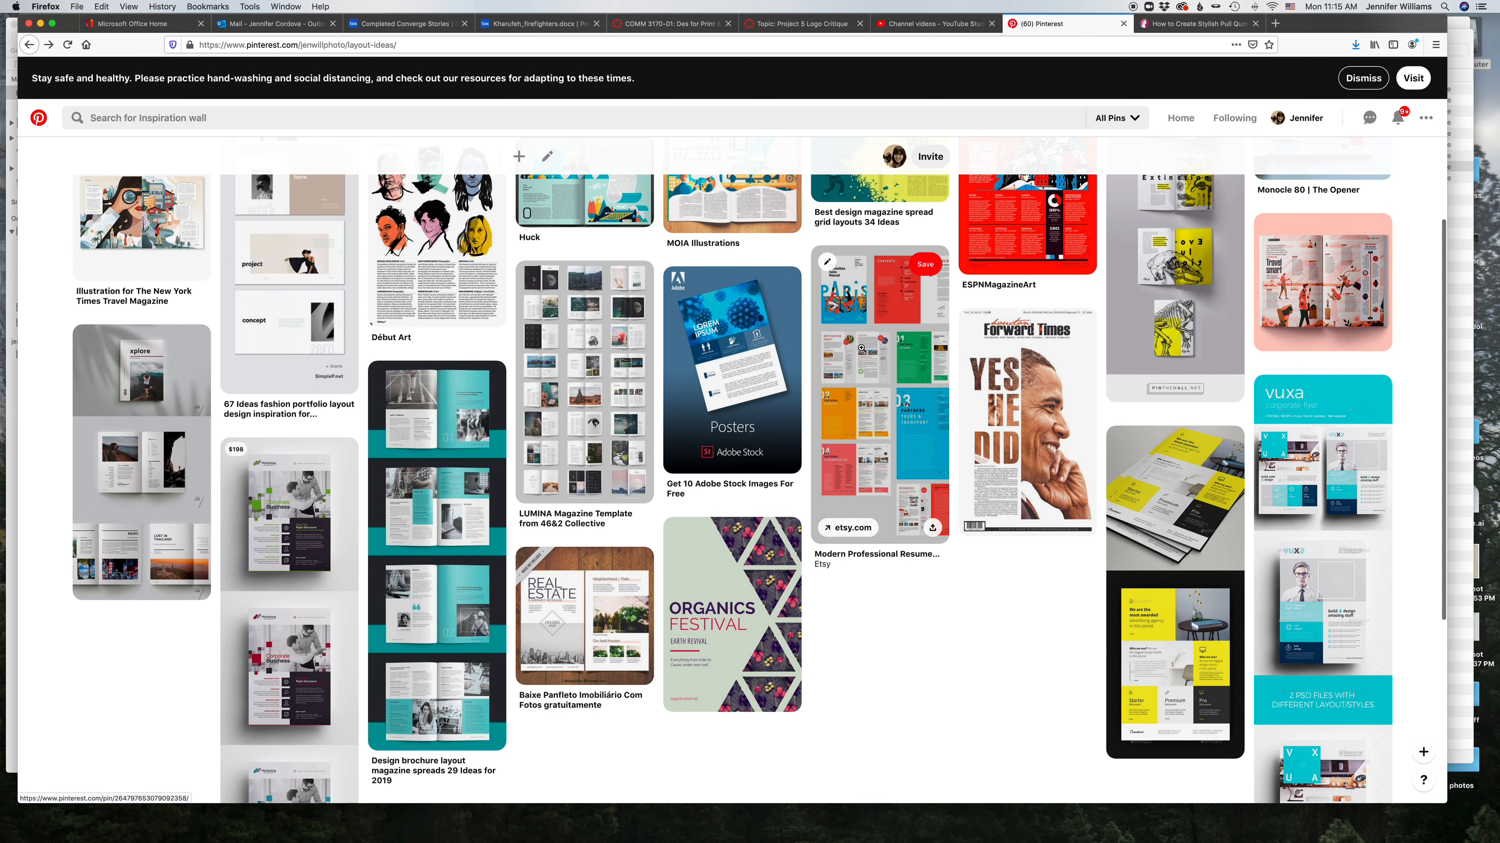
scroll(862, 348, "up", 7)
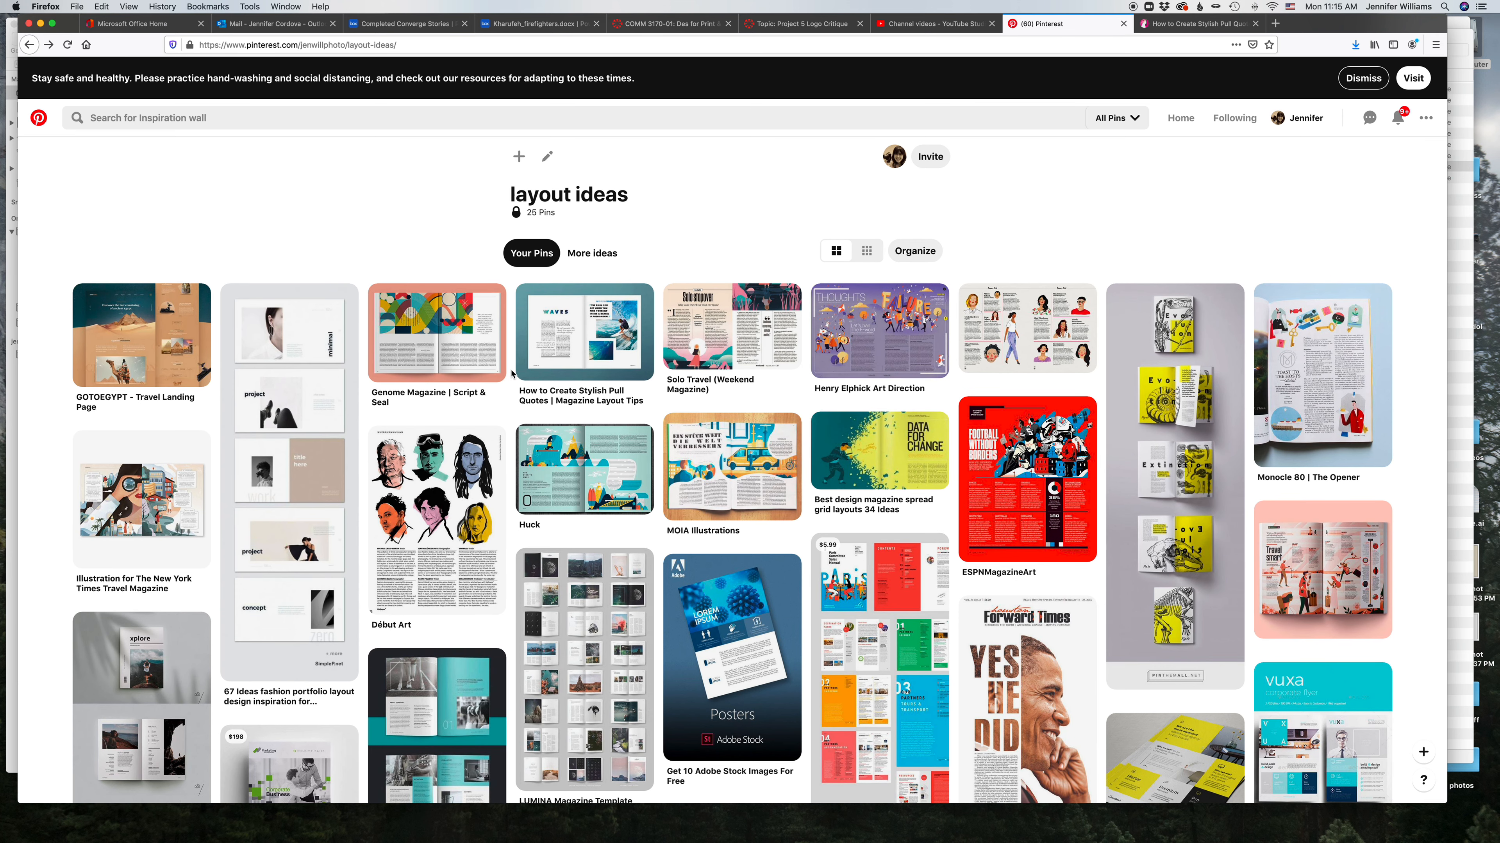
scroll(512, 374, "down", 2)
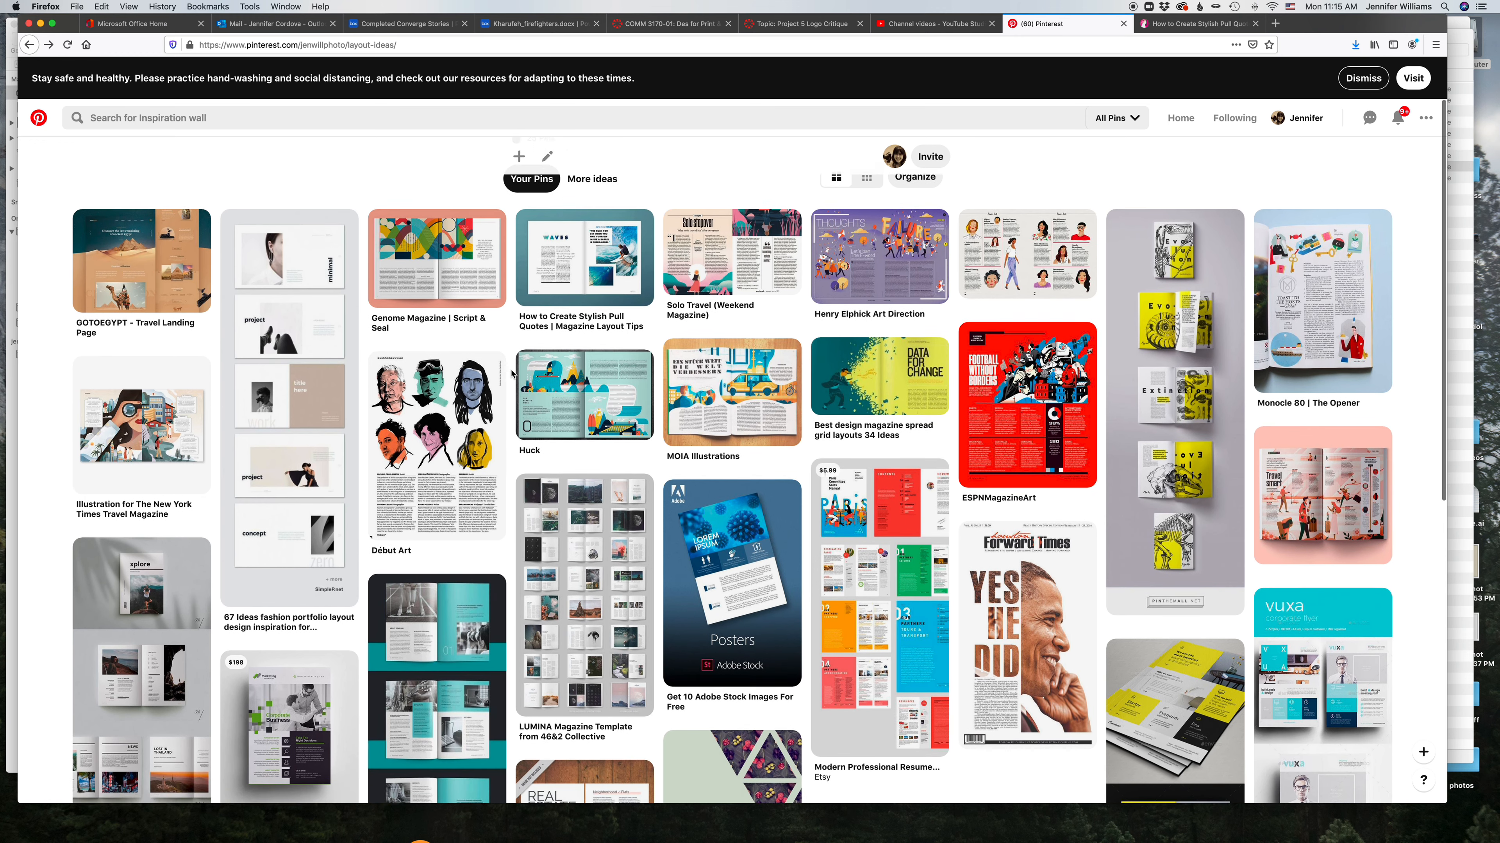
scroll(511, 373, "down", 2)
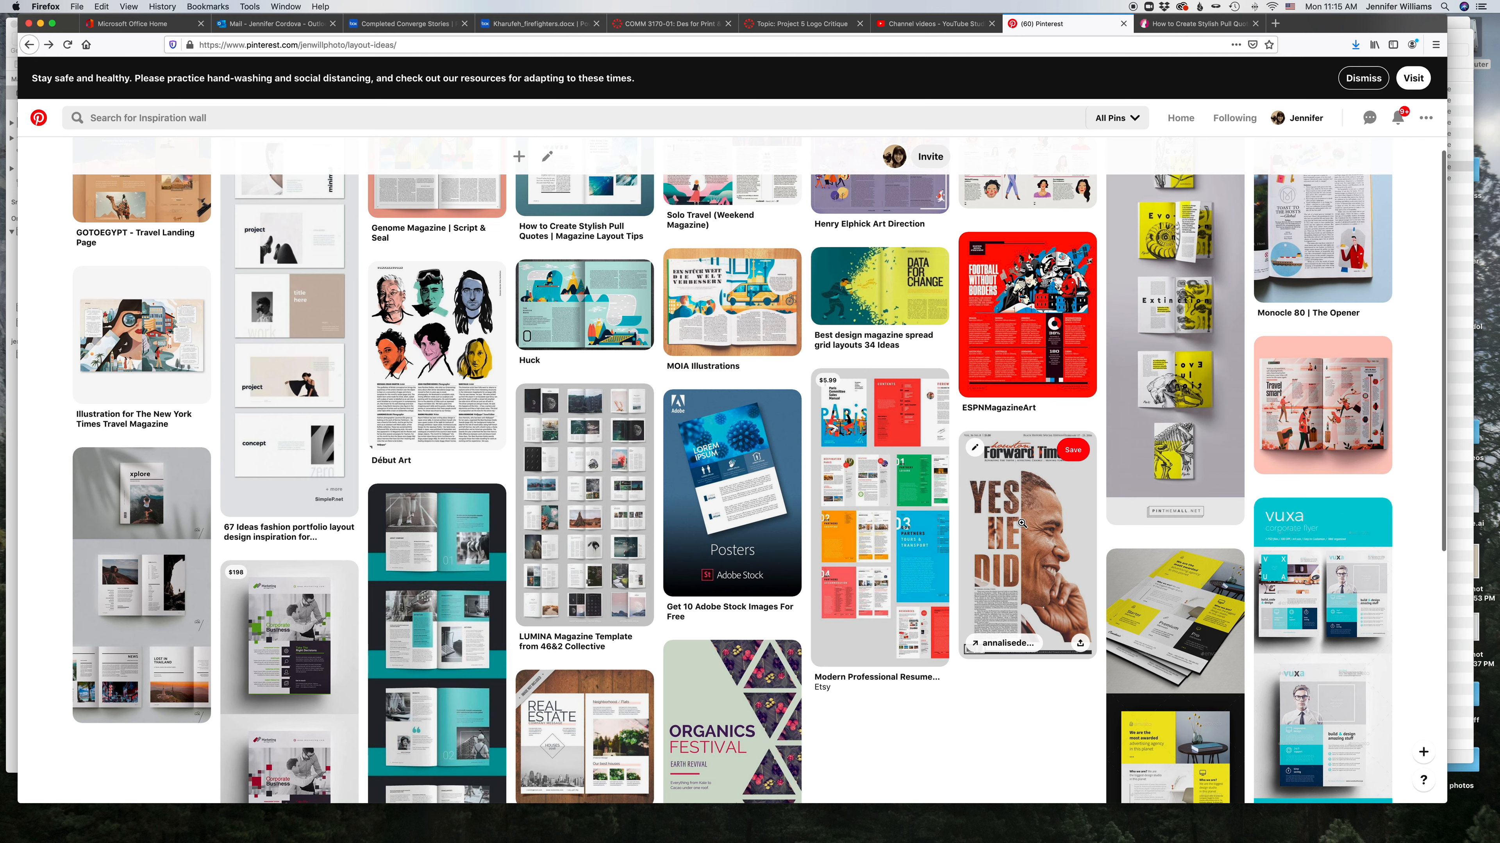
scroll(955, 514, "down", 1)
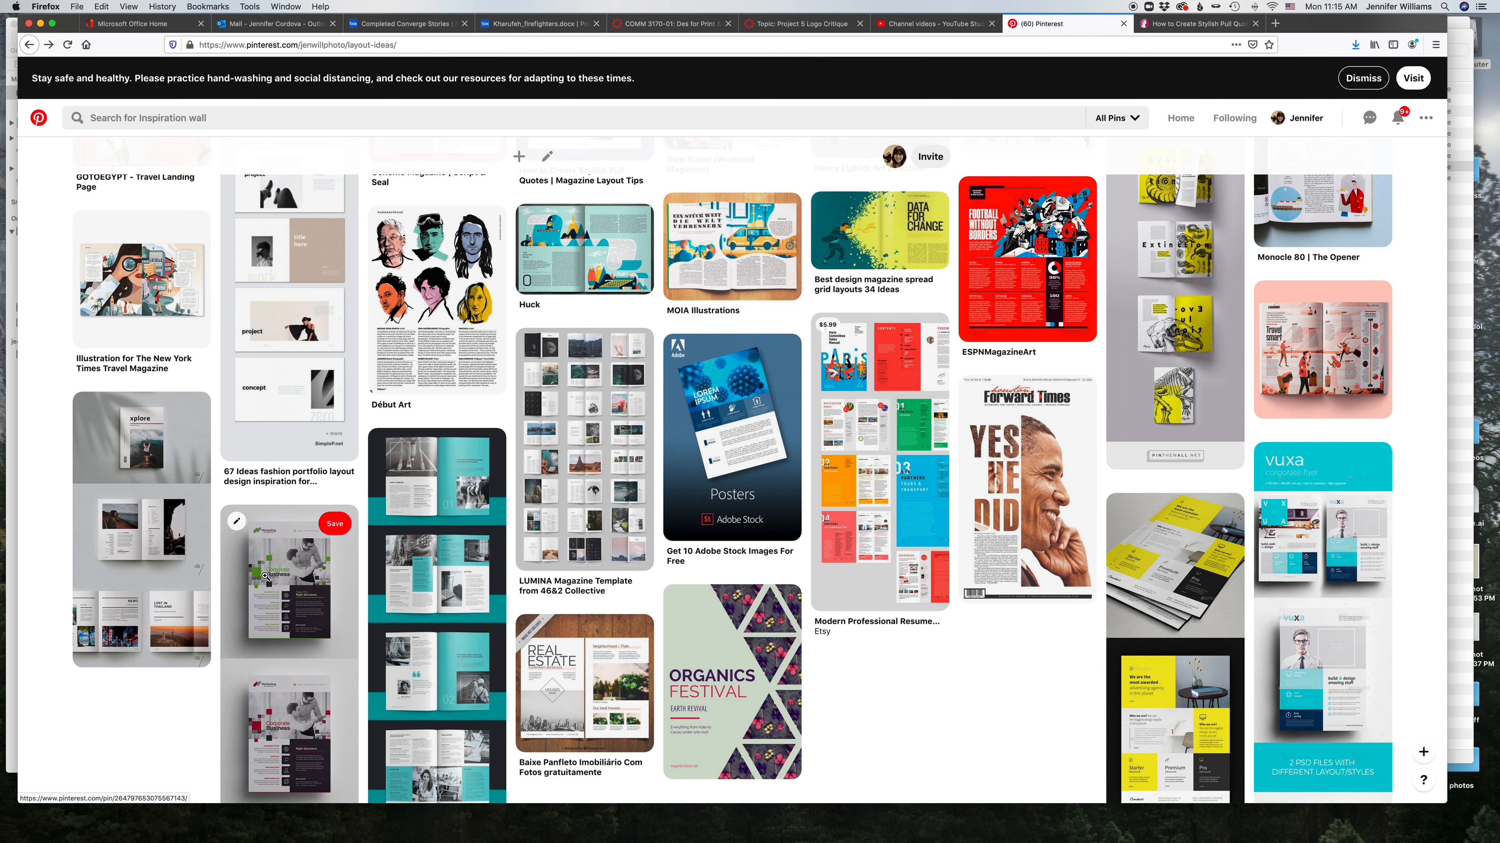
scroll(265, 576, "up", 5)
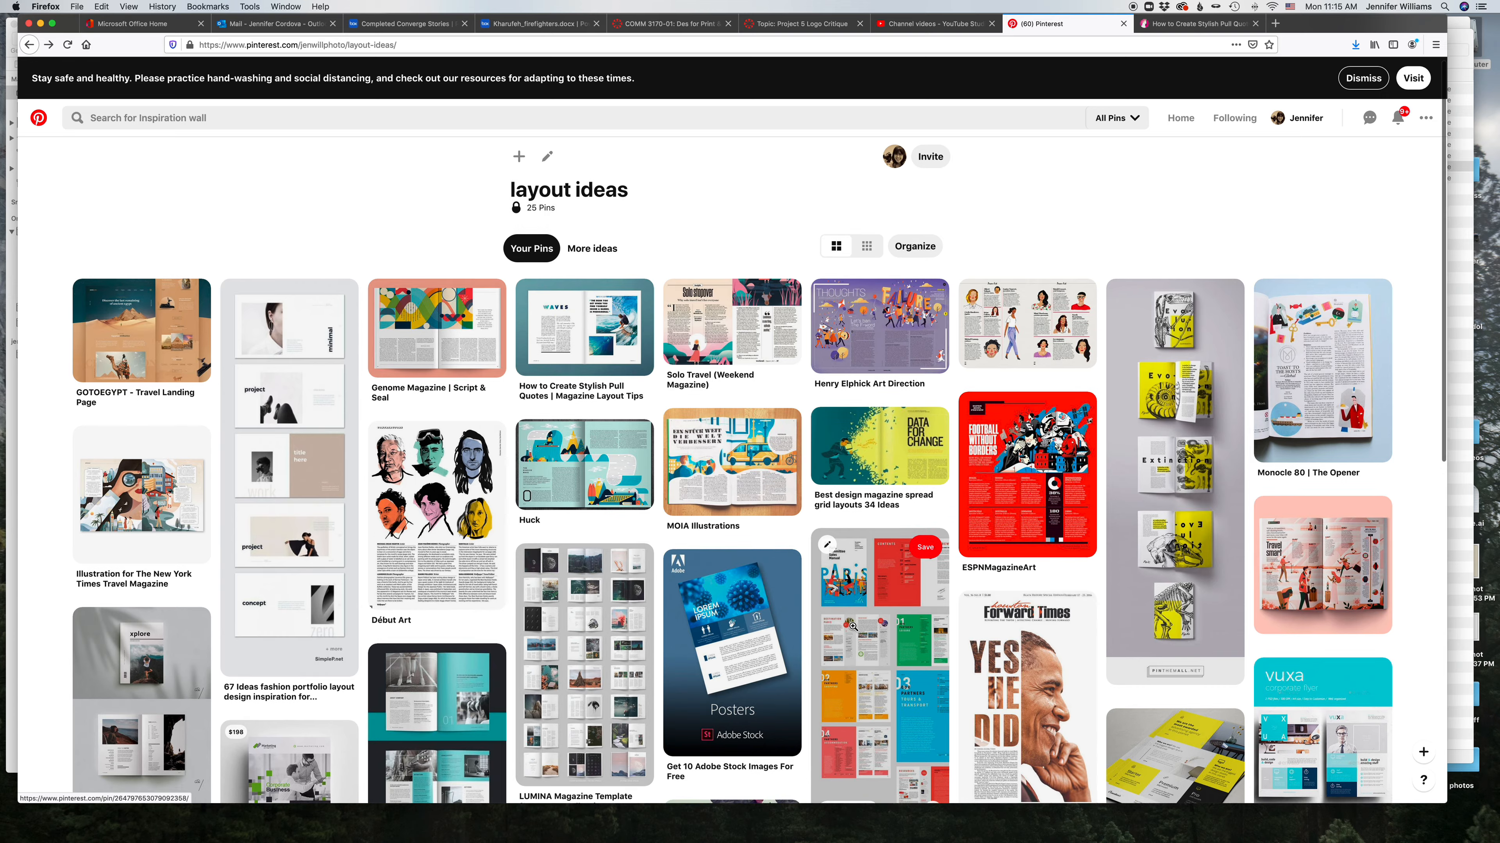
scroll(853, 626, "down", 3)
scroll(853, 626, "down", 2)
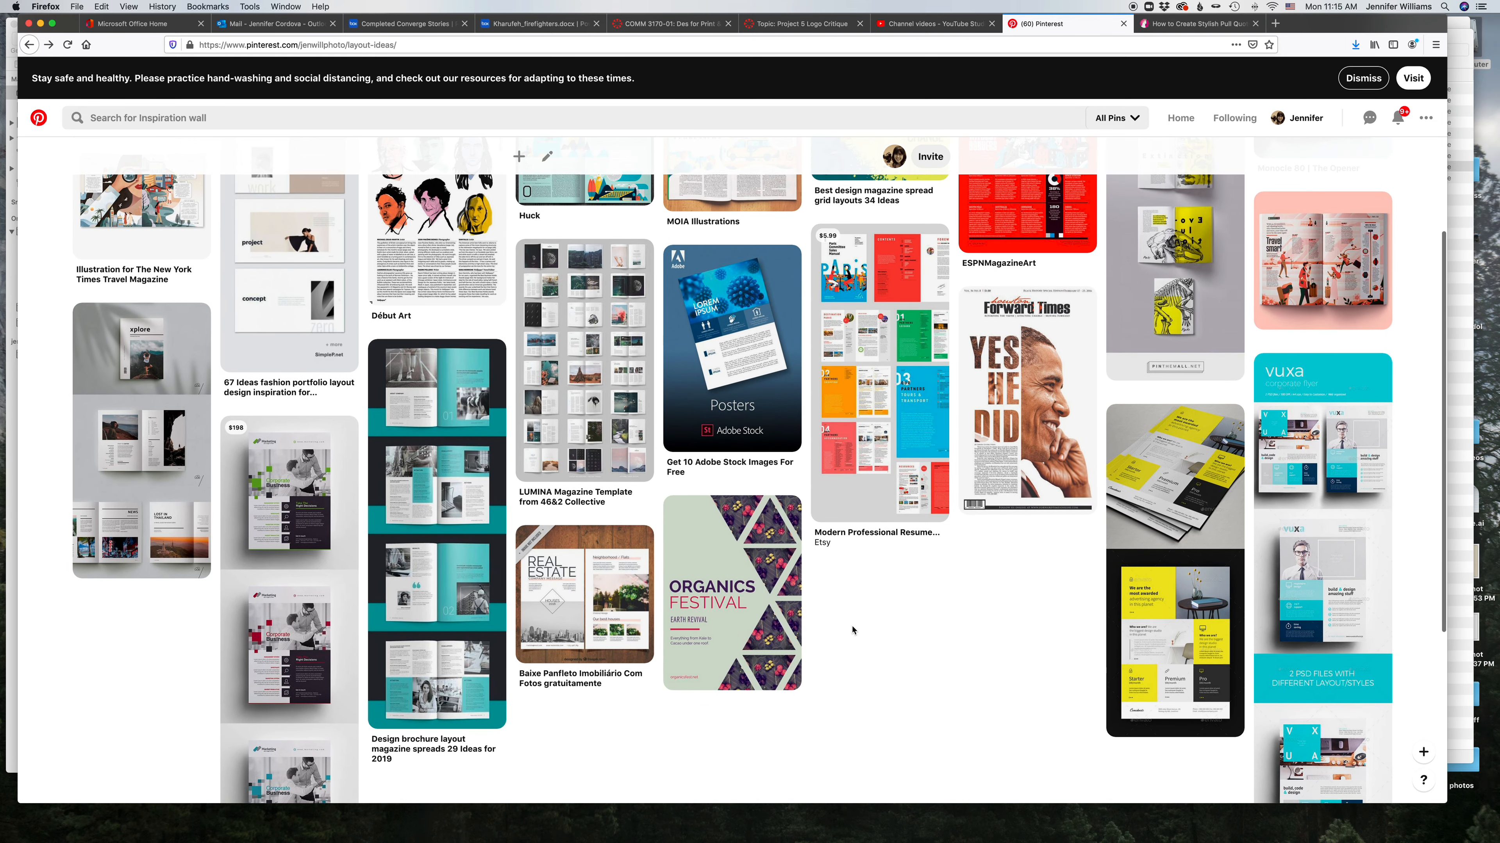
scroll(853, 630, "up", 1)
mouse_move(640, 836)
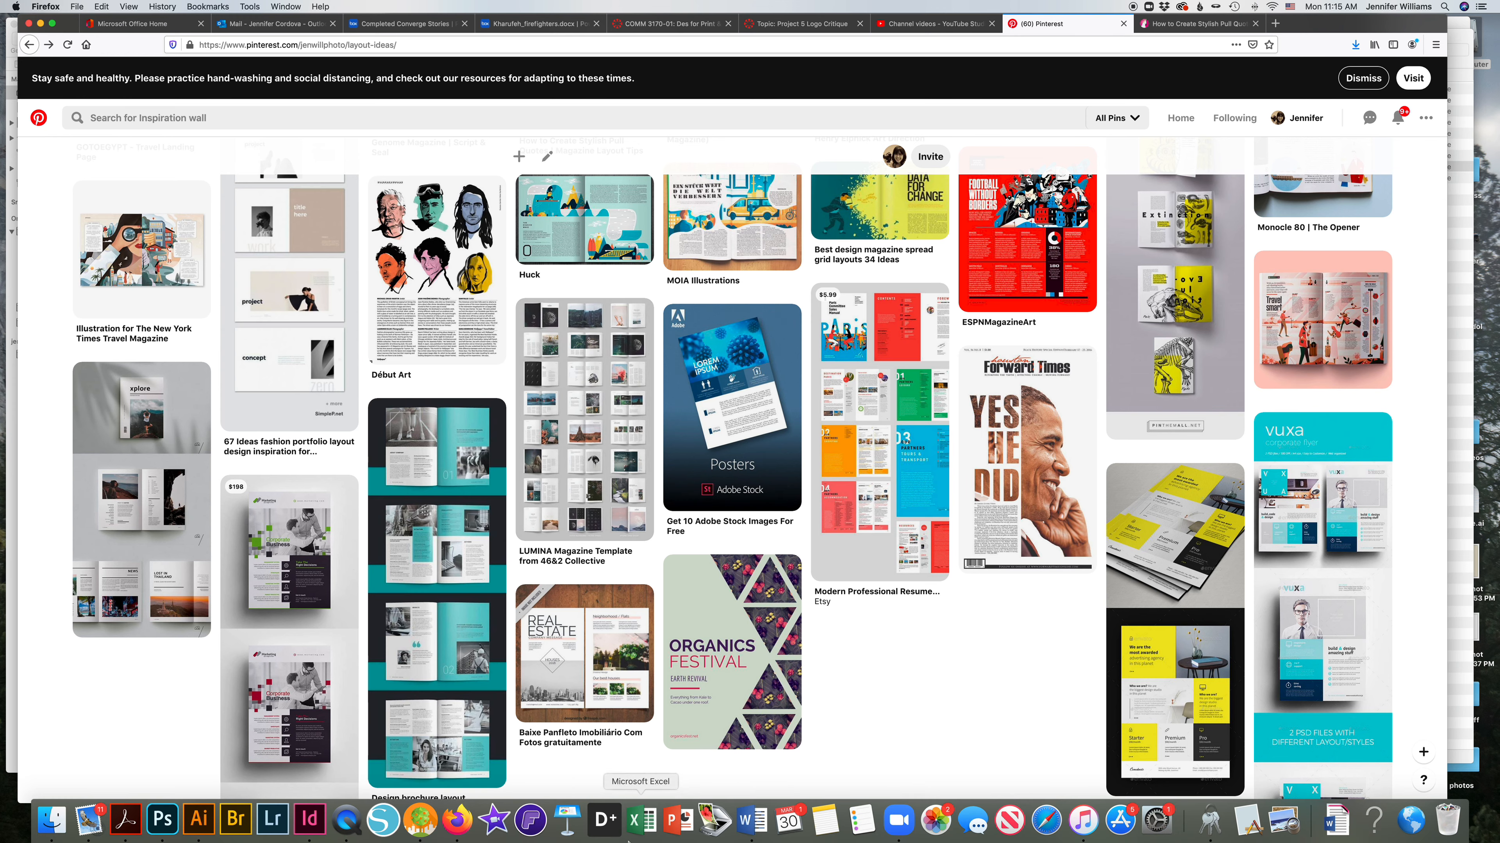
left_click(310, 819)
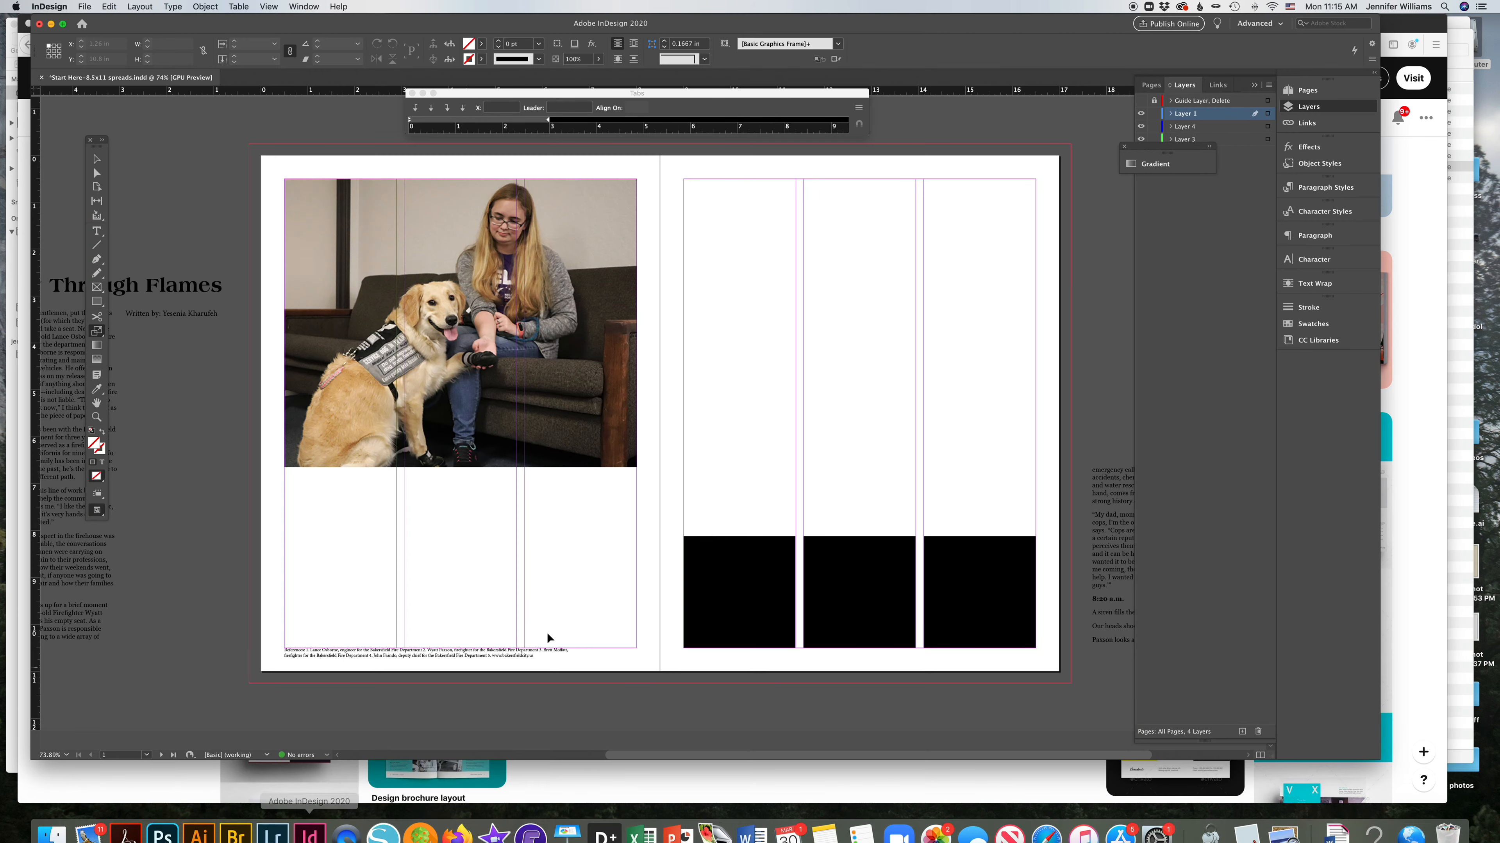
Step: Move the headline from the pasteboard to the top of the spread and scale it to stretch across the gutter onto the right page
scroll(239, 302, "left", 3)
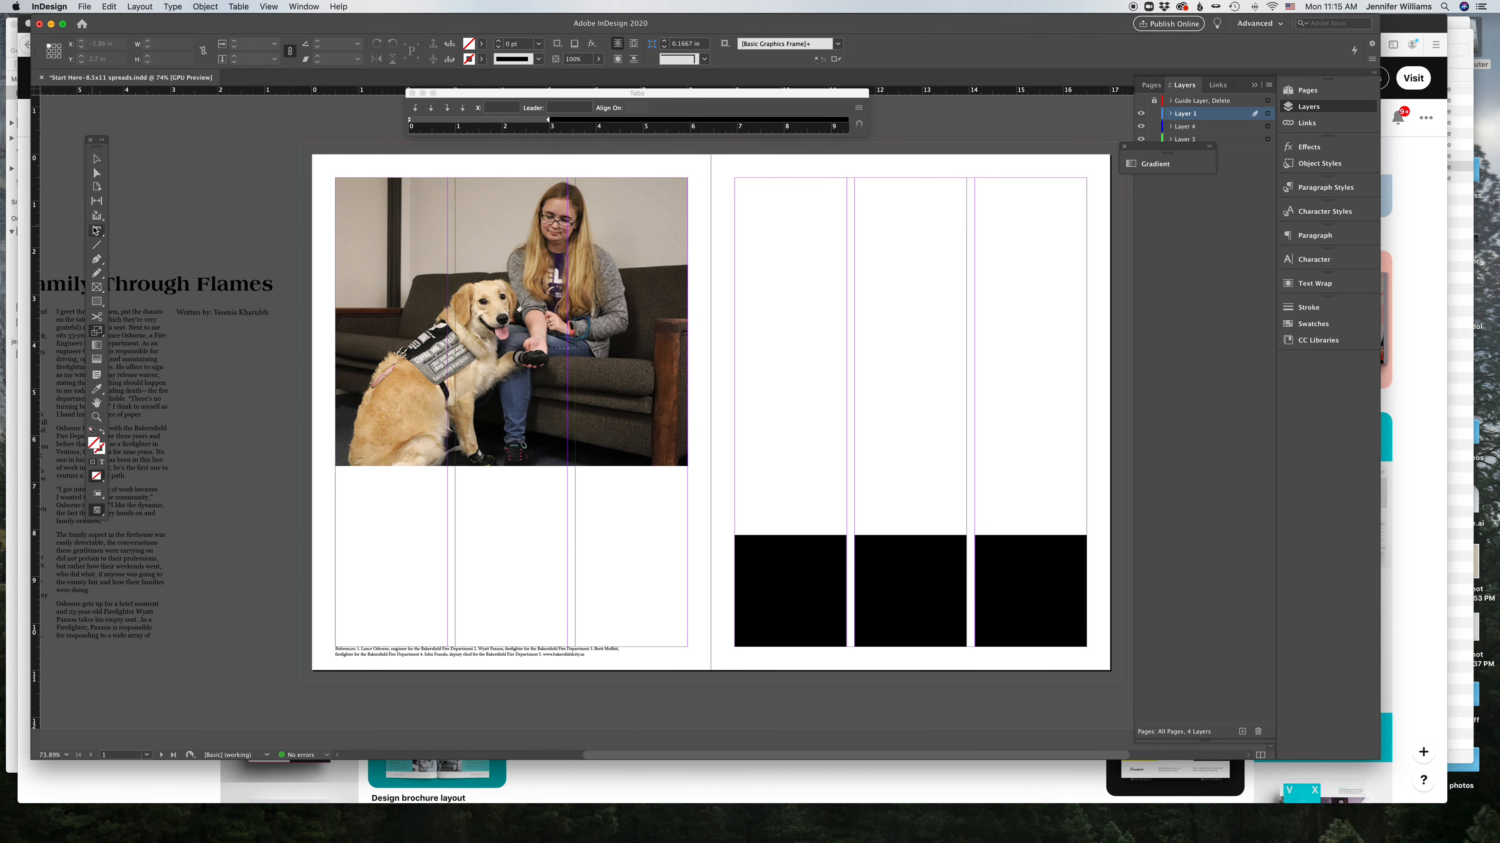
left_click_drag(166, 281, 864, 224)
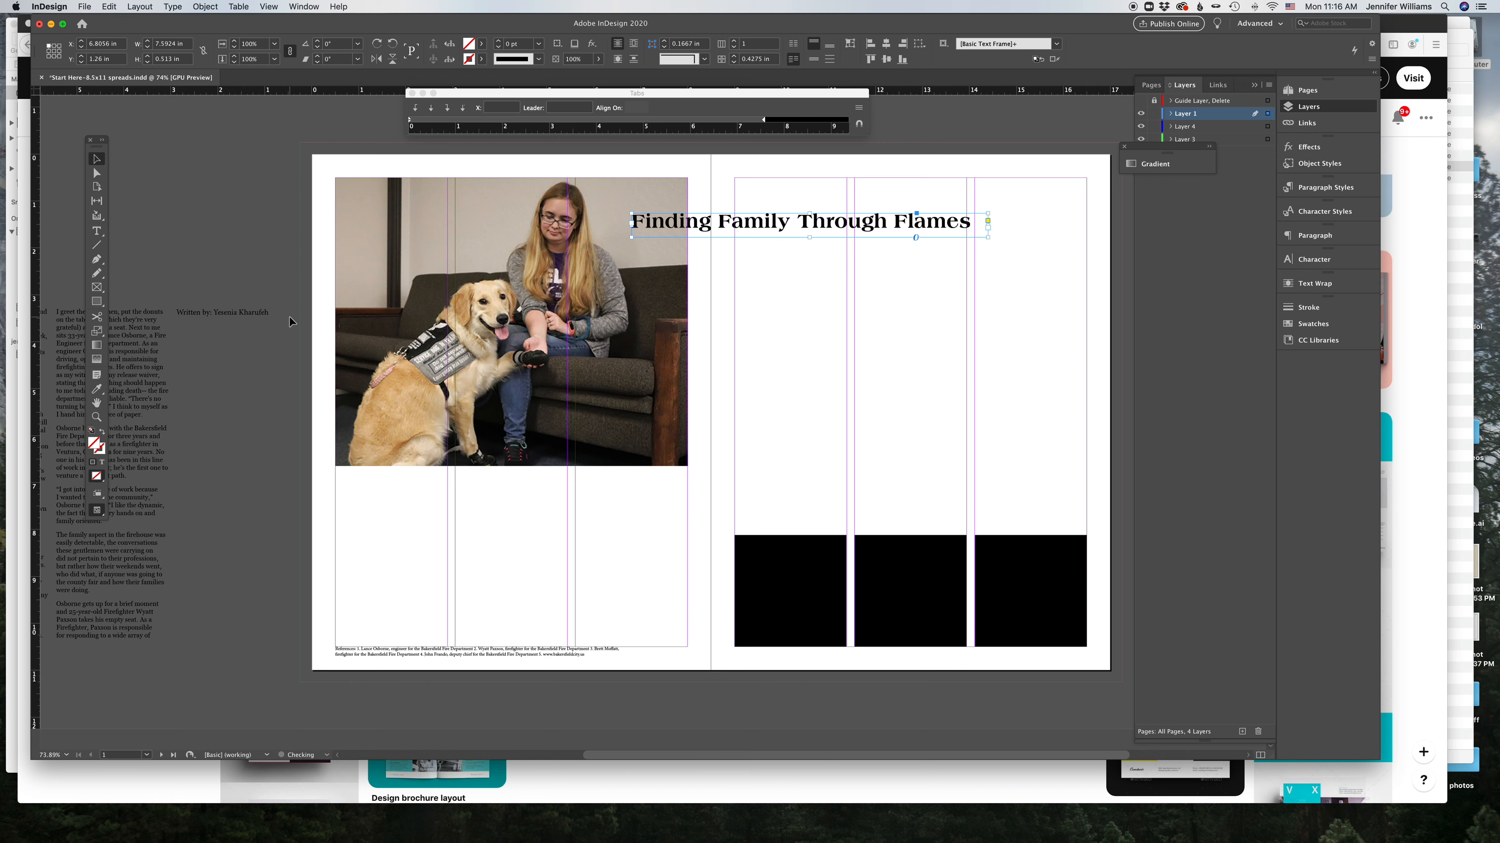
left_click(97, 331)
left_click_drag(978, 260, 1069, 300)
left_click_drag(947, 229, 877, 230)
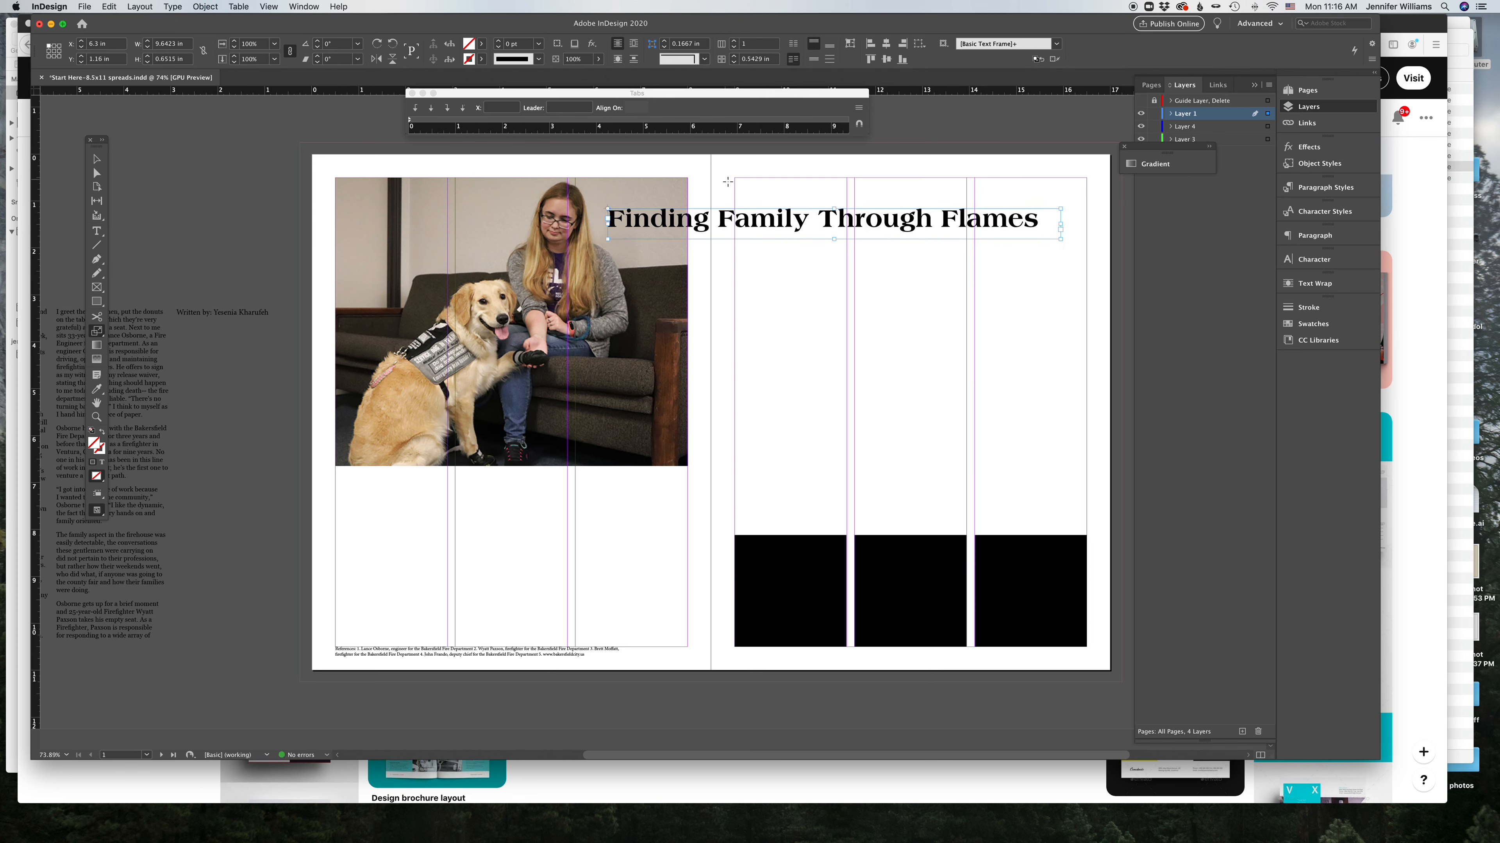
left_click_drag(790, 224, 829, 220)
left_click(711, 218)
left_click(865, 274)
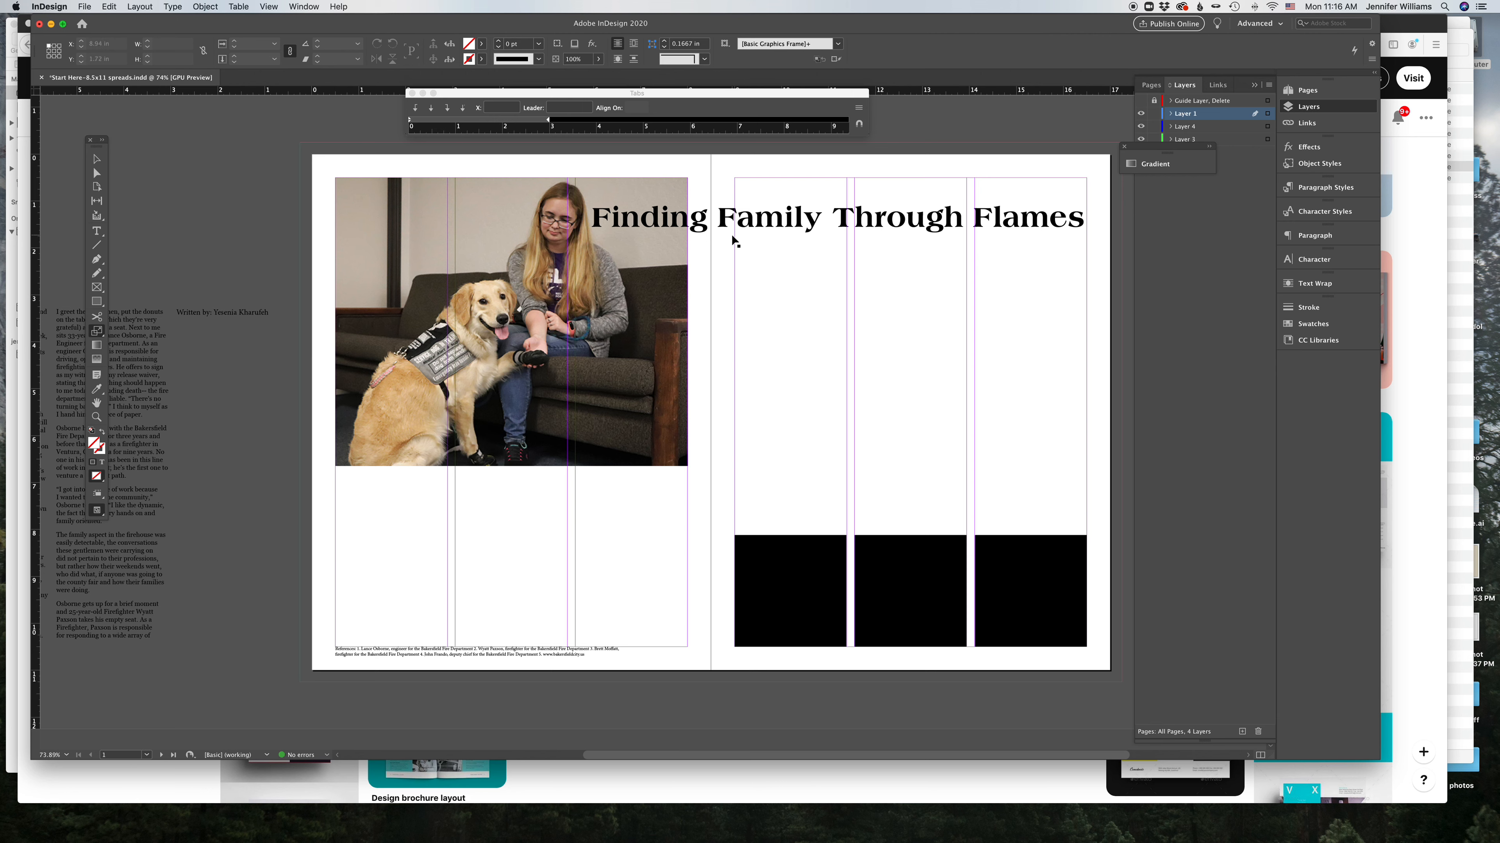
Step: Delete the black rectangles from the bottom of the right page's columns
left_click(97, 159)
left_click(1026, 561)
key("Delete")
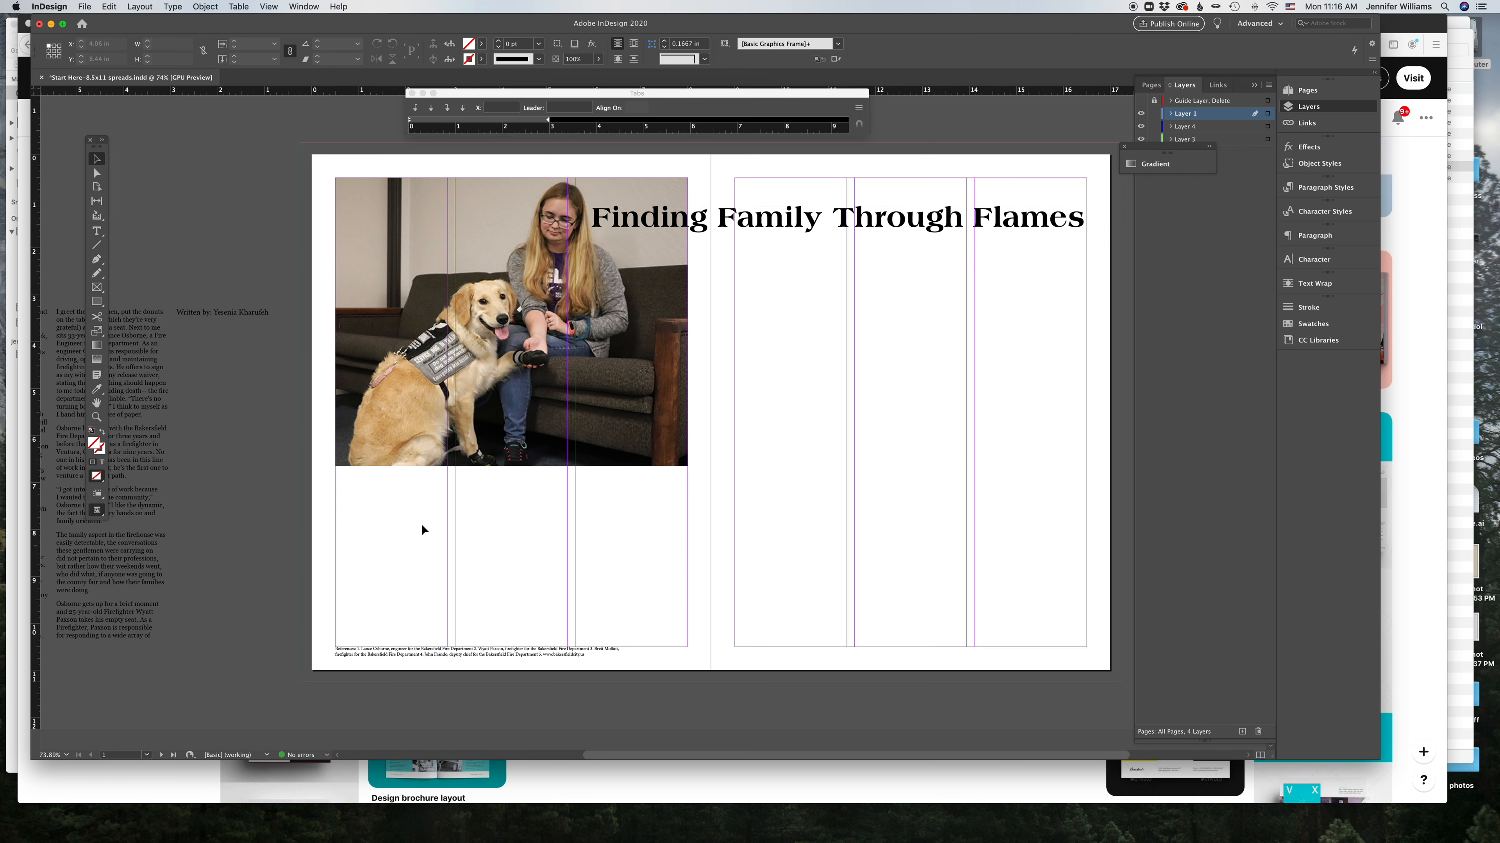
Step: Draw a rectangle about 3.3 by 3.1 in below the dog photo on the left page and fill it with Black
key("m")
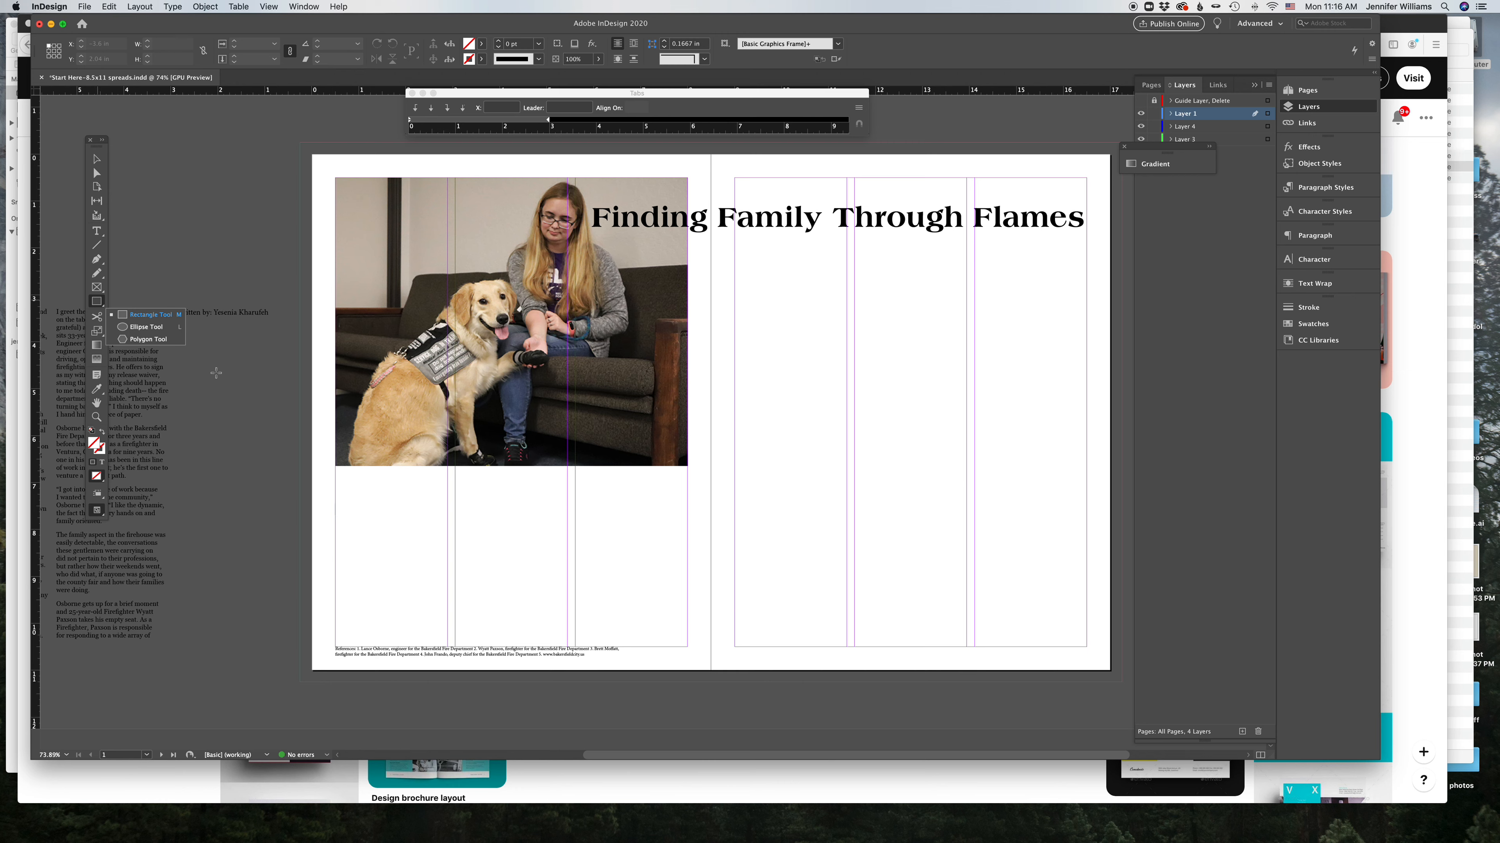
mouse_move(391, 481)
left_mouse_down()
mouse_move(499, 556)
mouse_move(547, 626)
left_mouse_up()
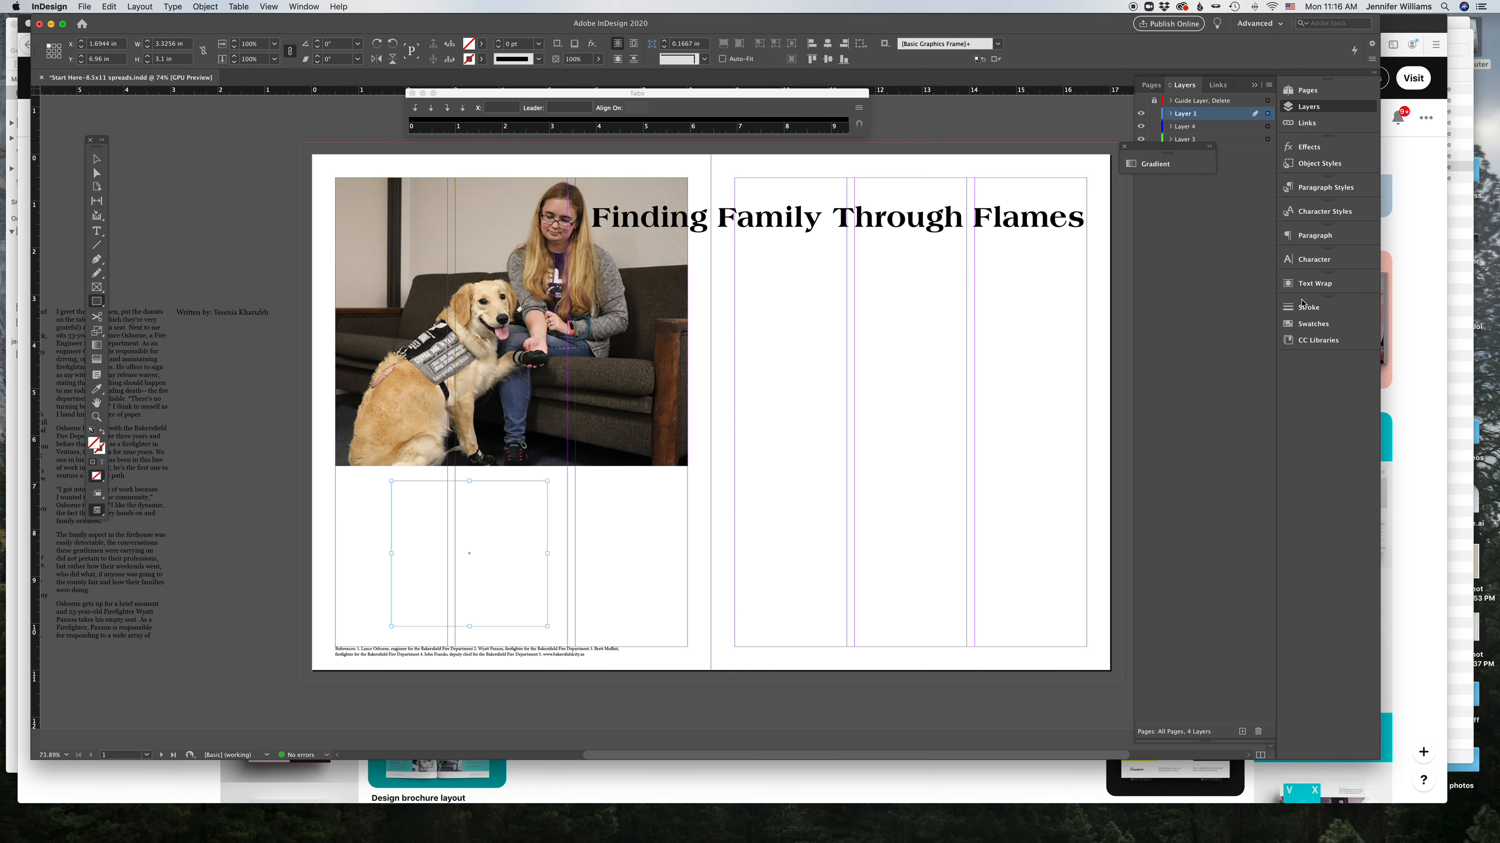
left_click(1306, 324)
left_click(1148, 380)
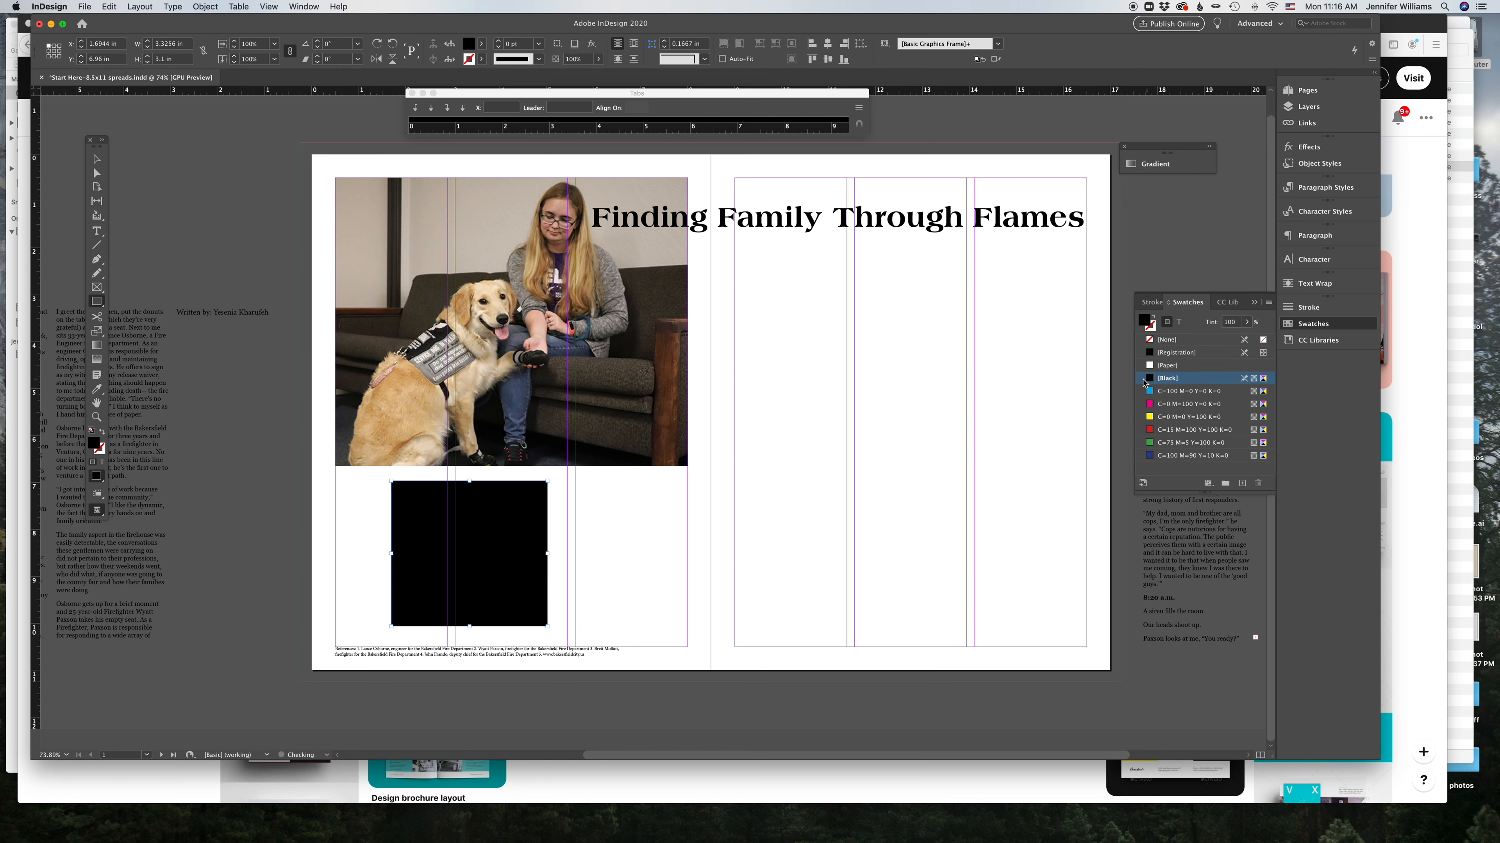
Step: Move the black rectangle so its left edge aligns with the left page margin
key("v")
key("super+shift+a")
left_click_drag(434, 497, 389, 490)
key("super+shift+a")
Step: Move the story text frame into the right page's first column and the byline beneath the headline's right end
left_click_drag(159, 371, 839, 306)
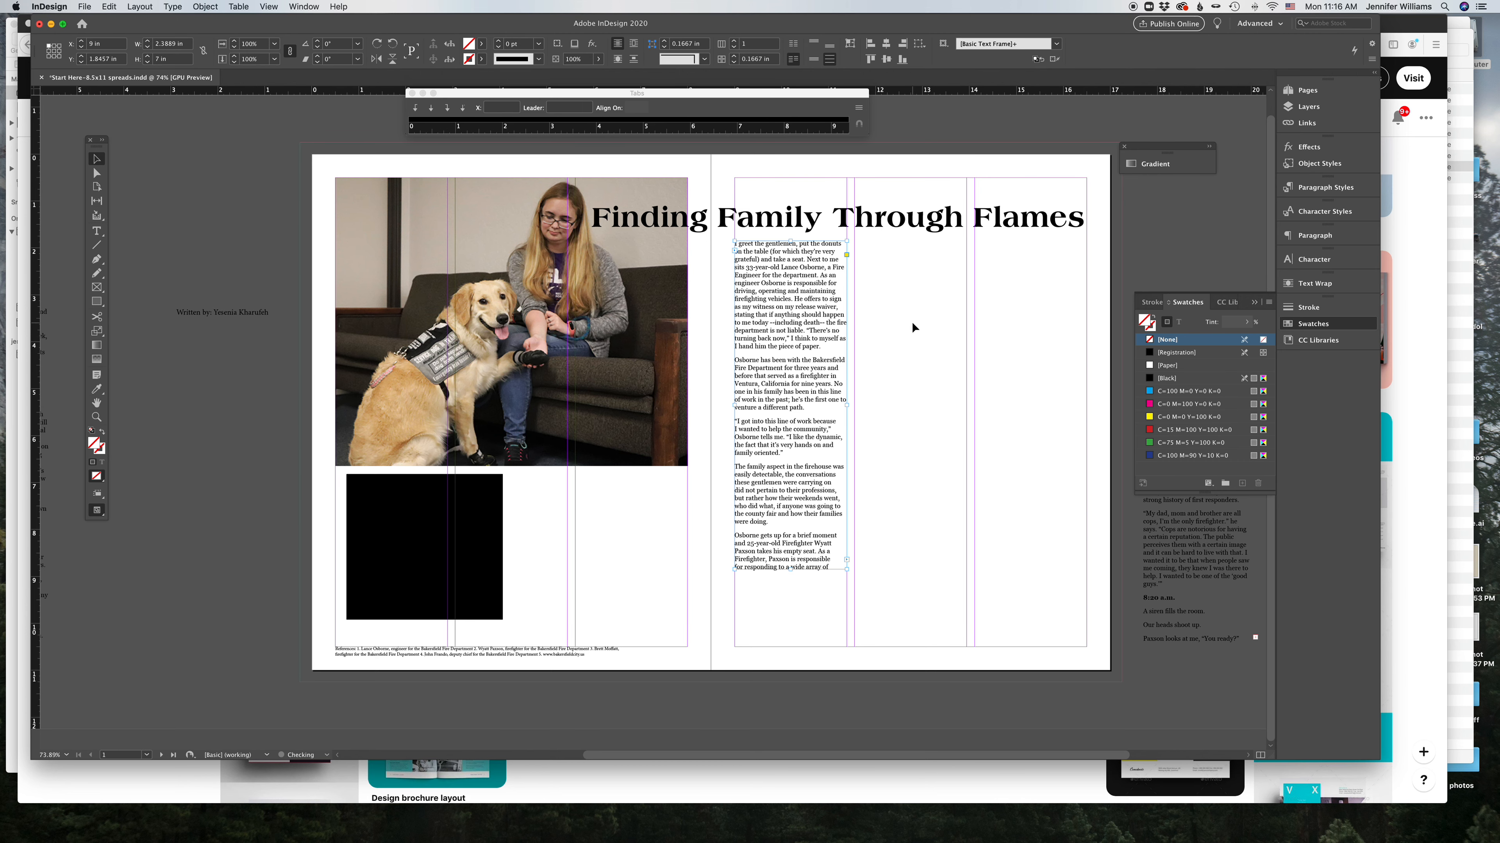
key("super+shift+a")
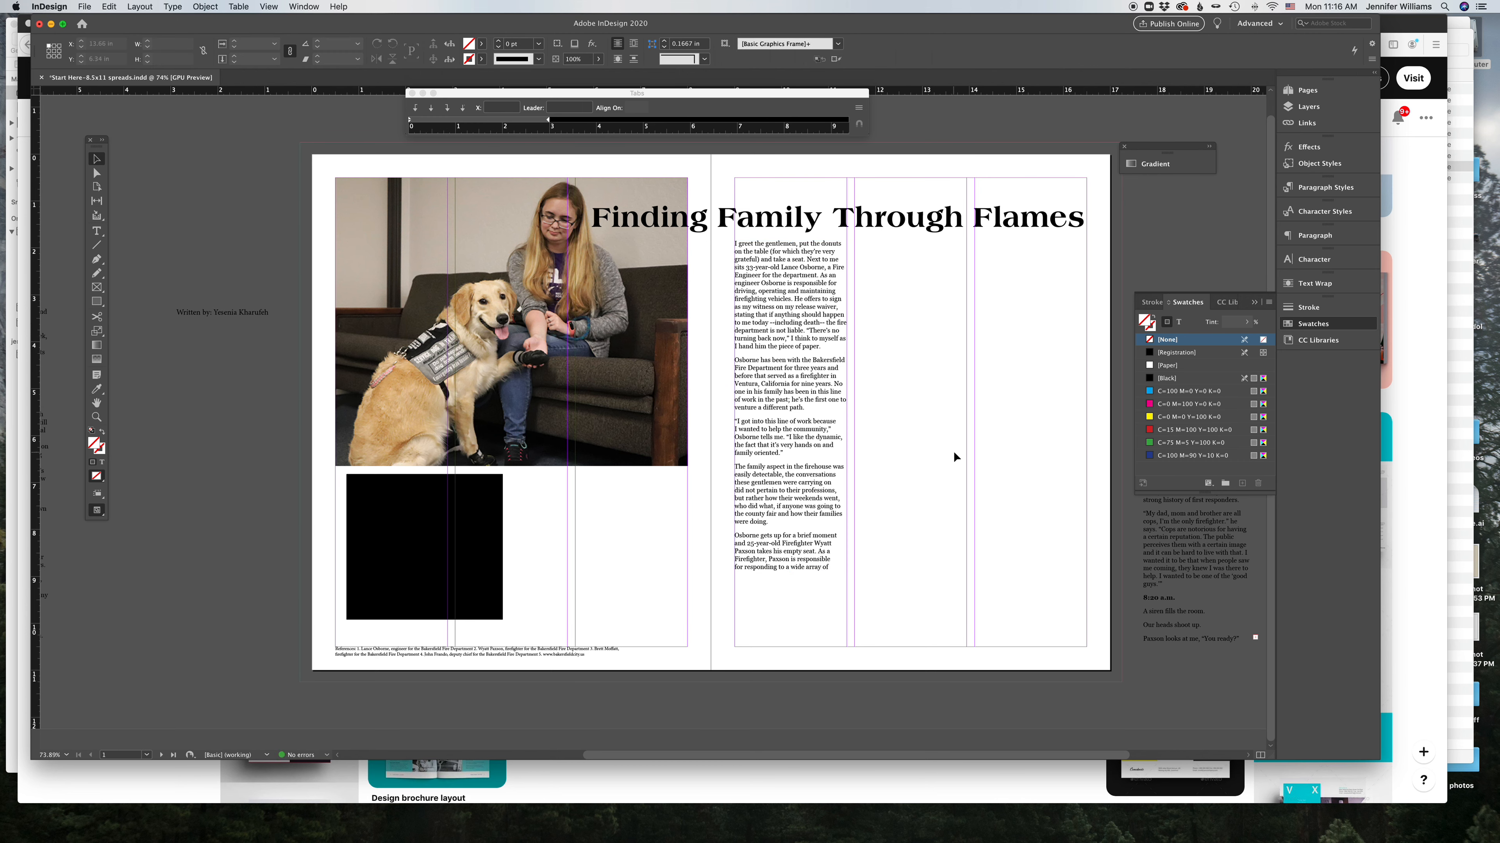
left_click_drag(228, 312, 1025, 239)
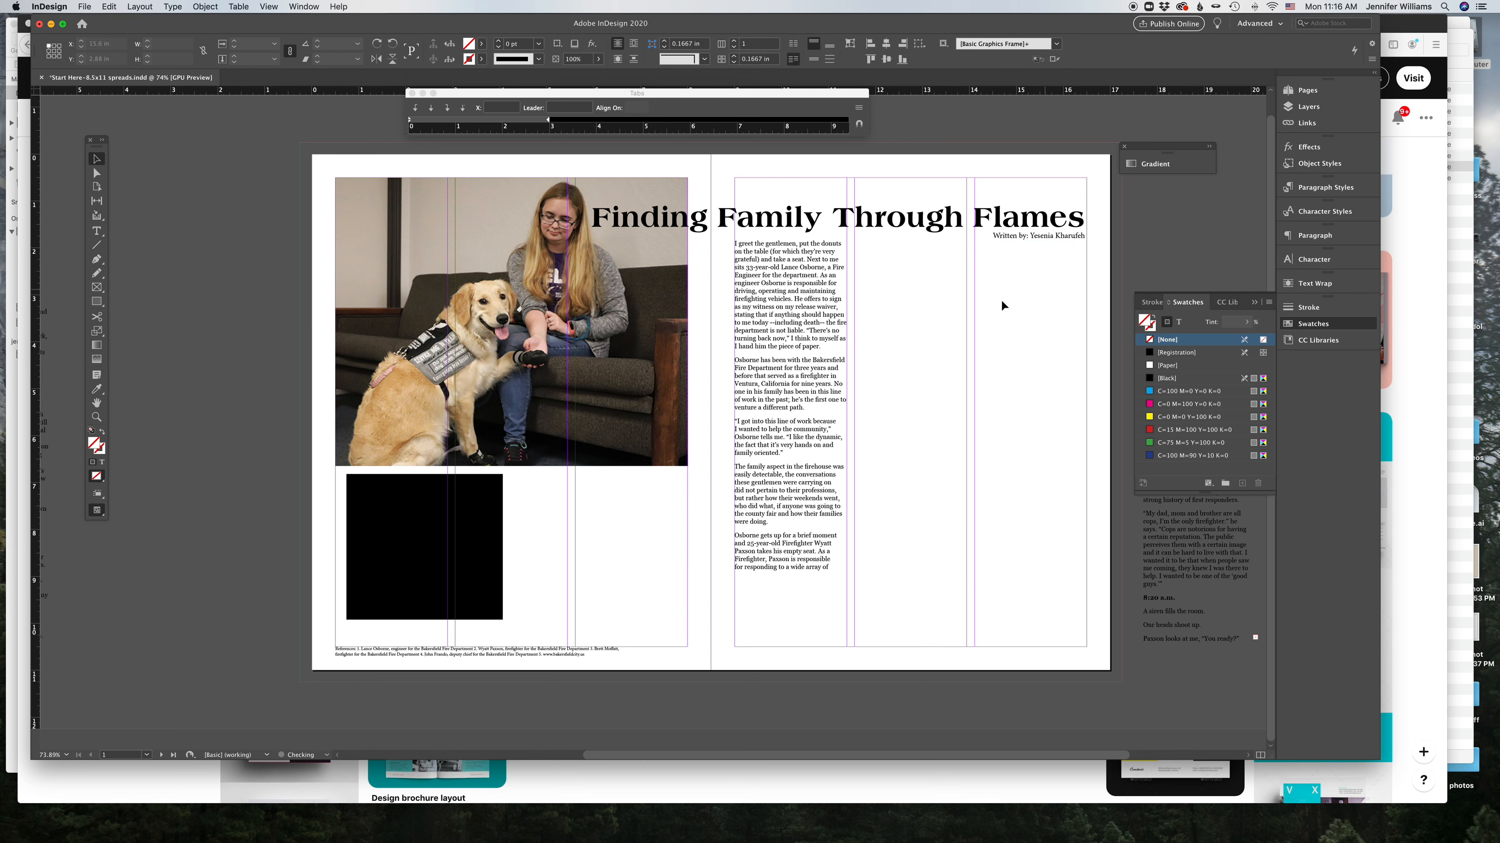
key("super+shift+a")
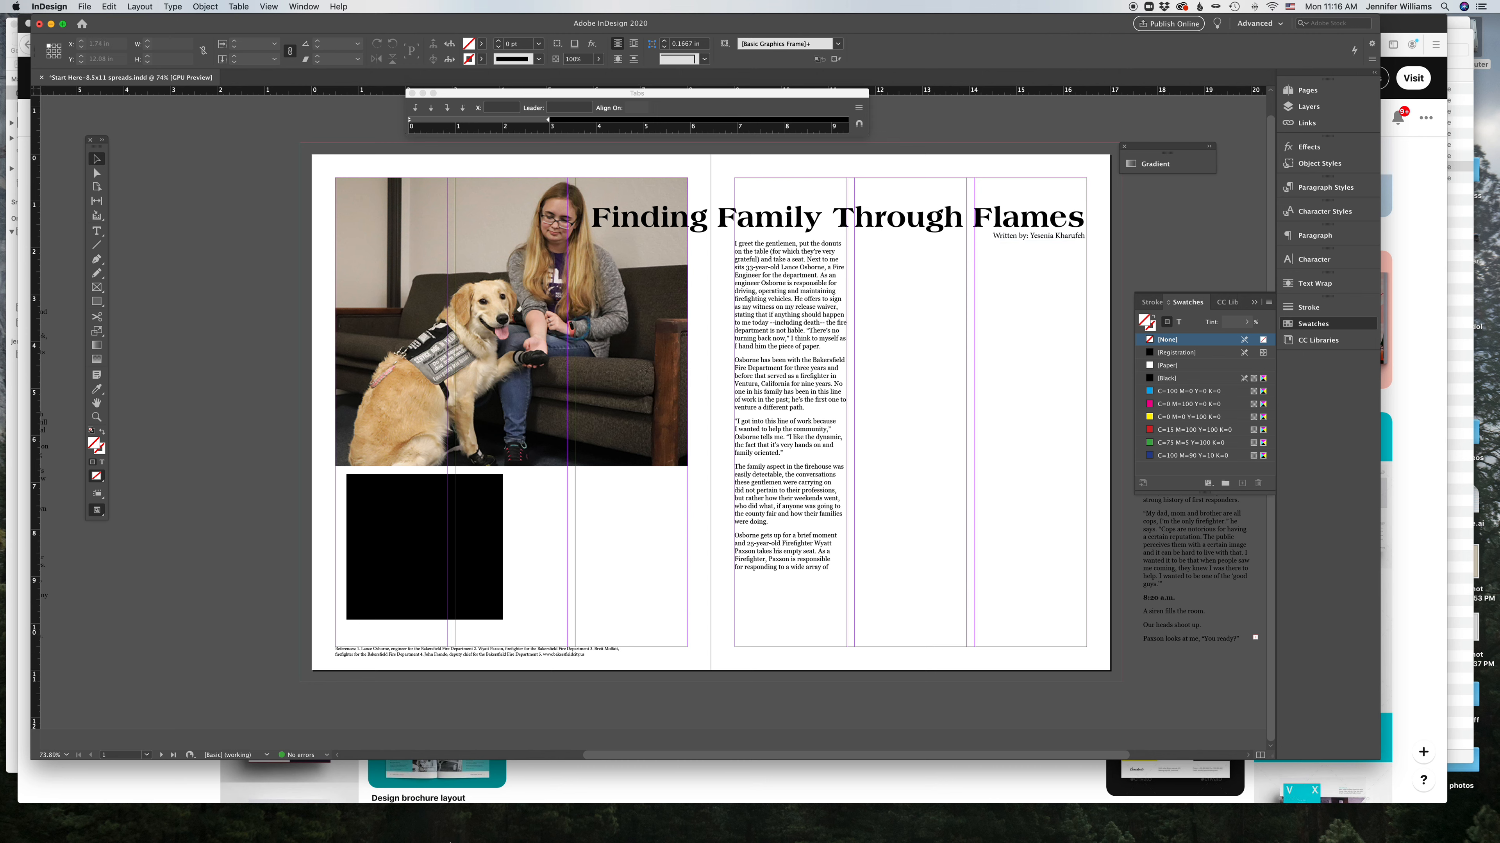
Step: Switch to the browser and page through the story photos in the Box folder
mouse_move(463, 838)
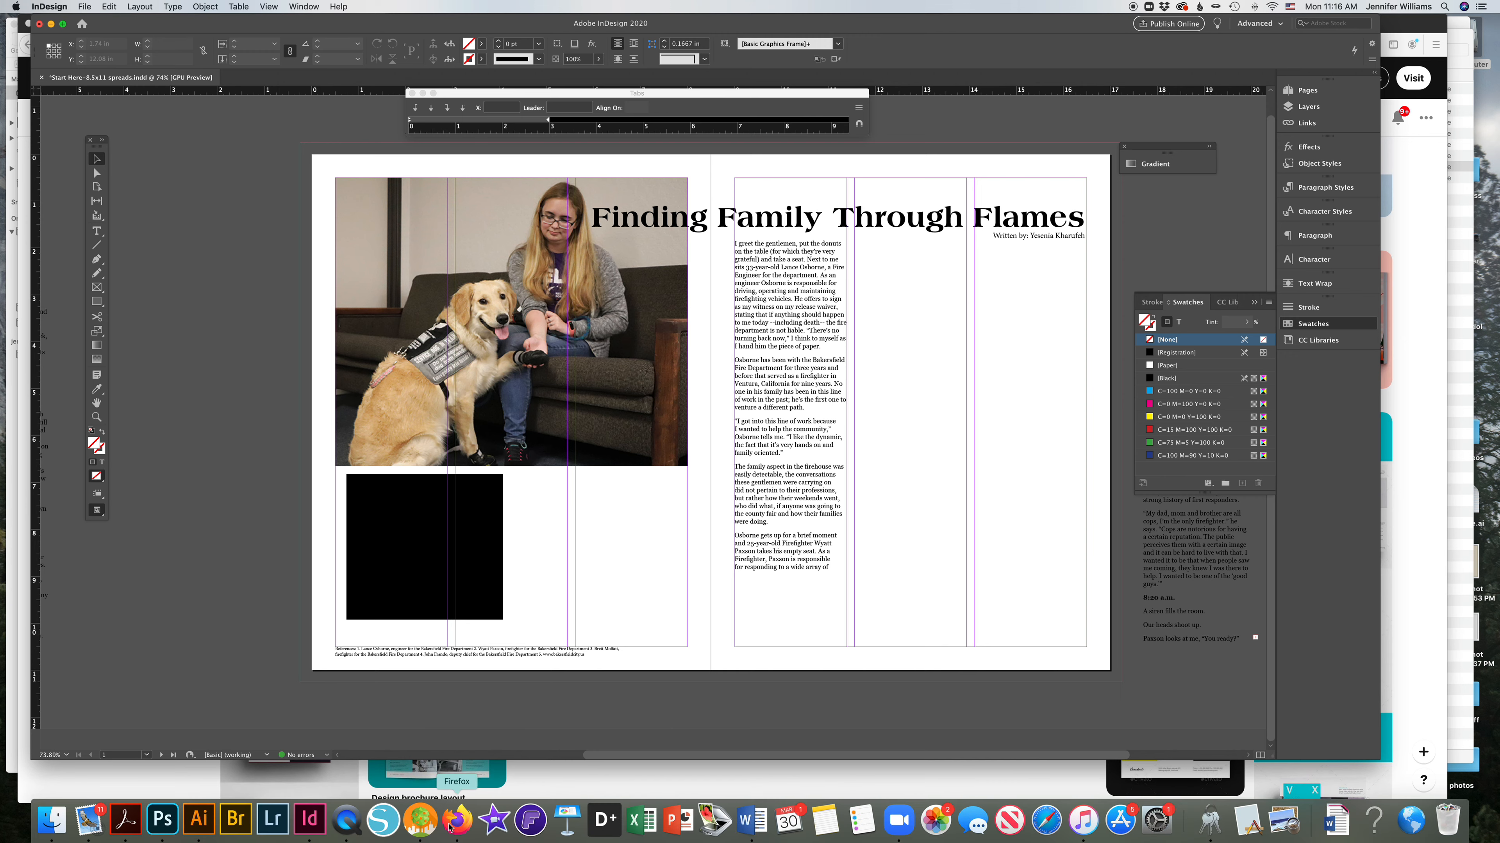
left_click(450, 827)
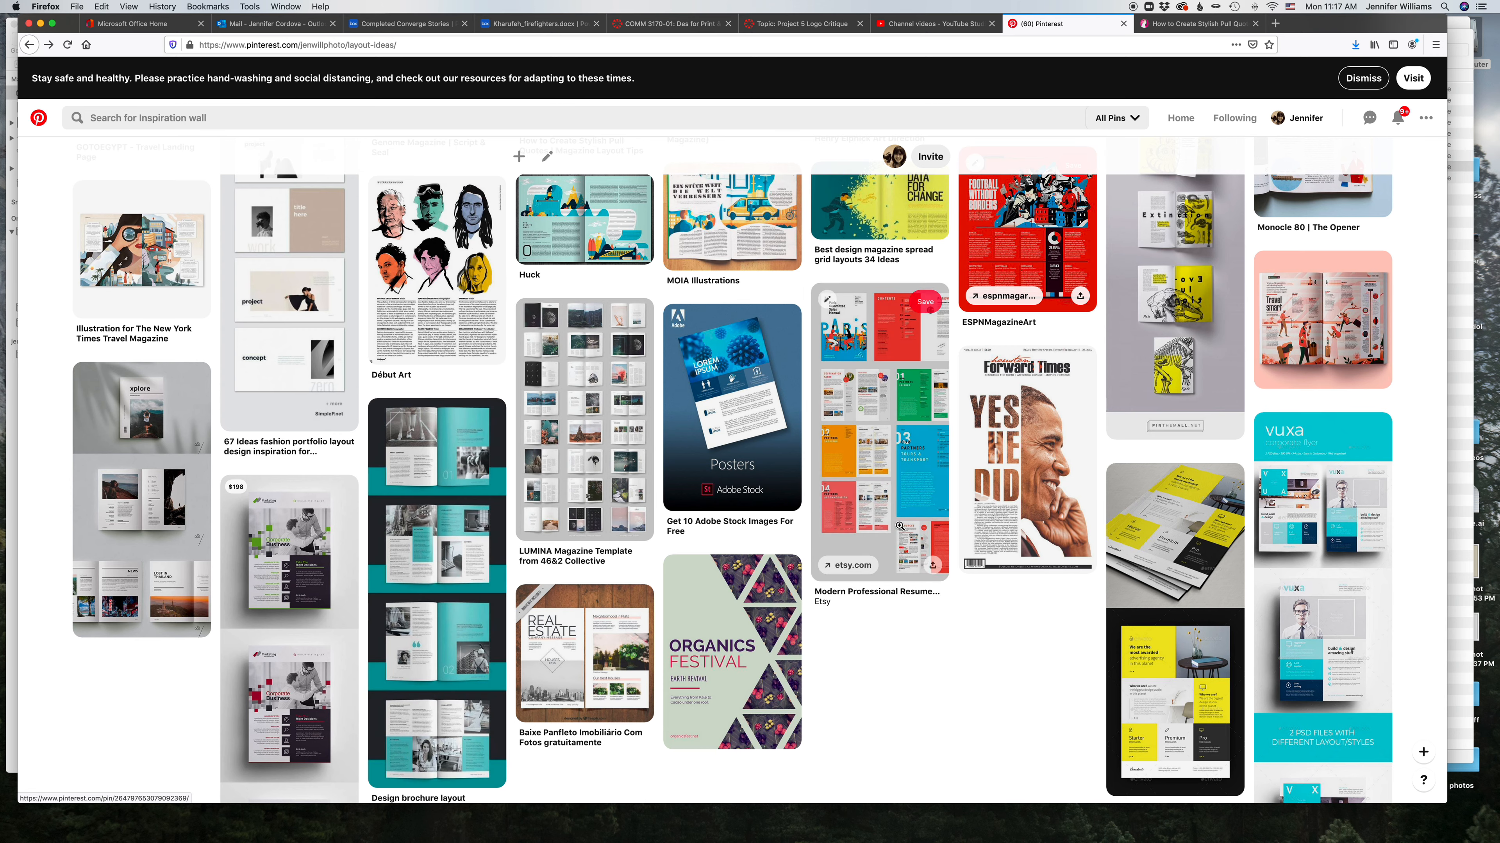
scroll(523, 732, "down", 1)
mouse_move(318, 841)
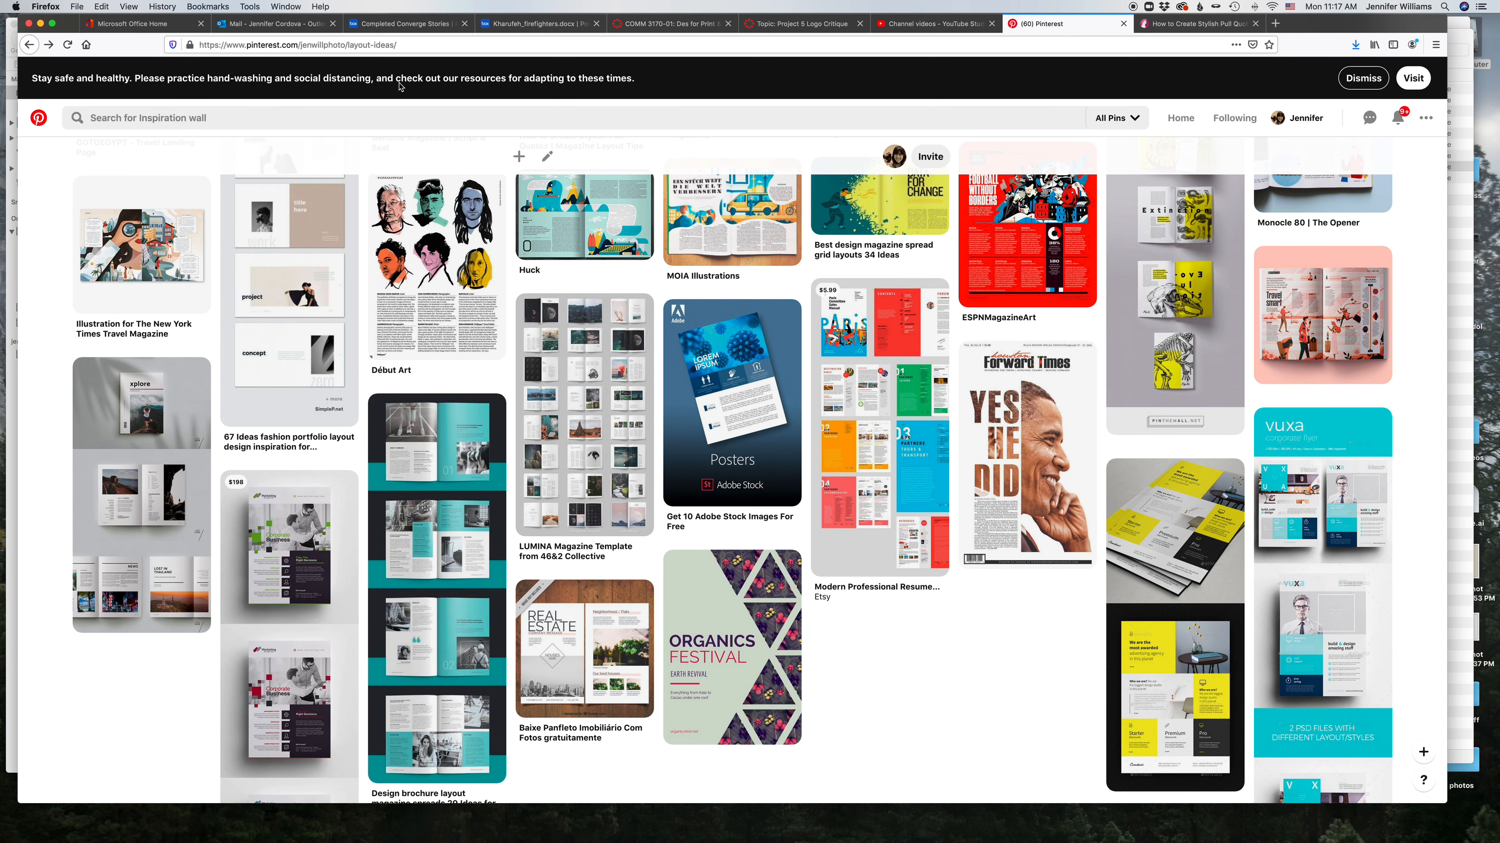
left_click(401, 24)
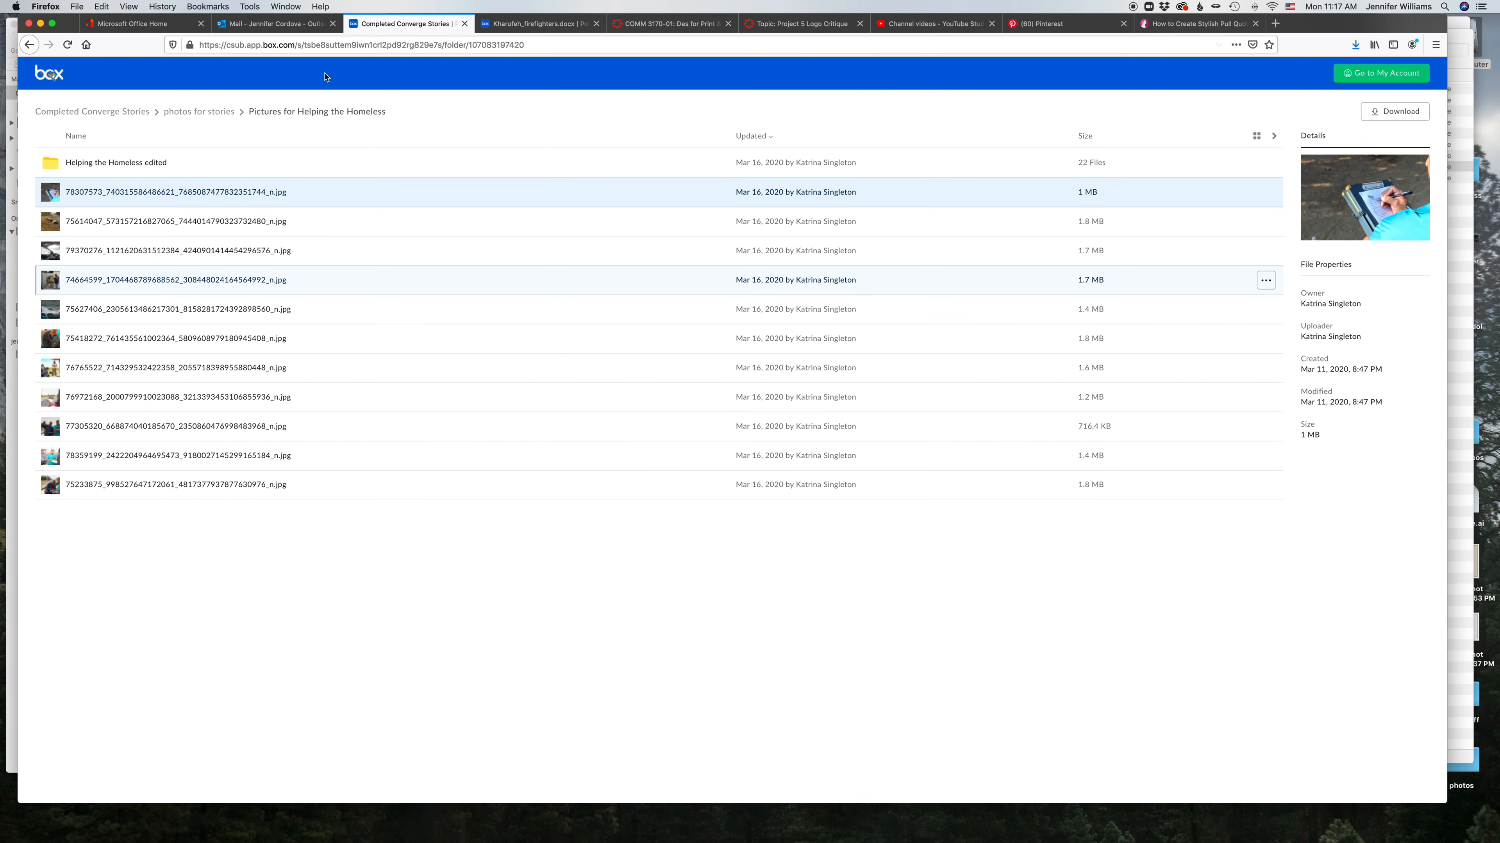
left_click(118, 193)
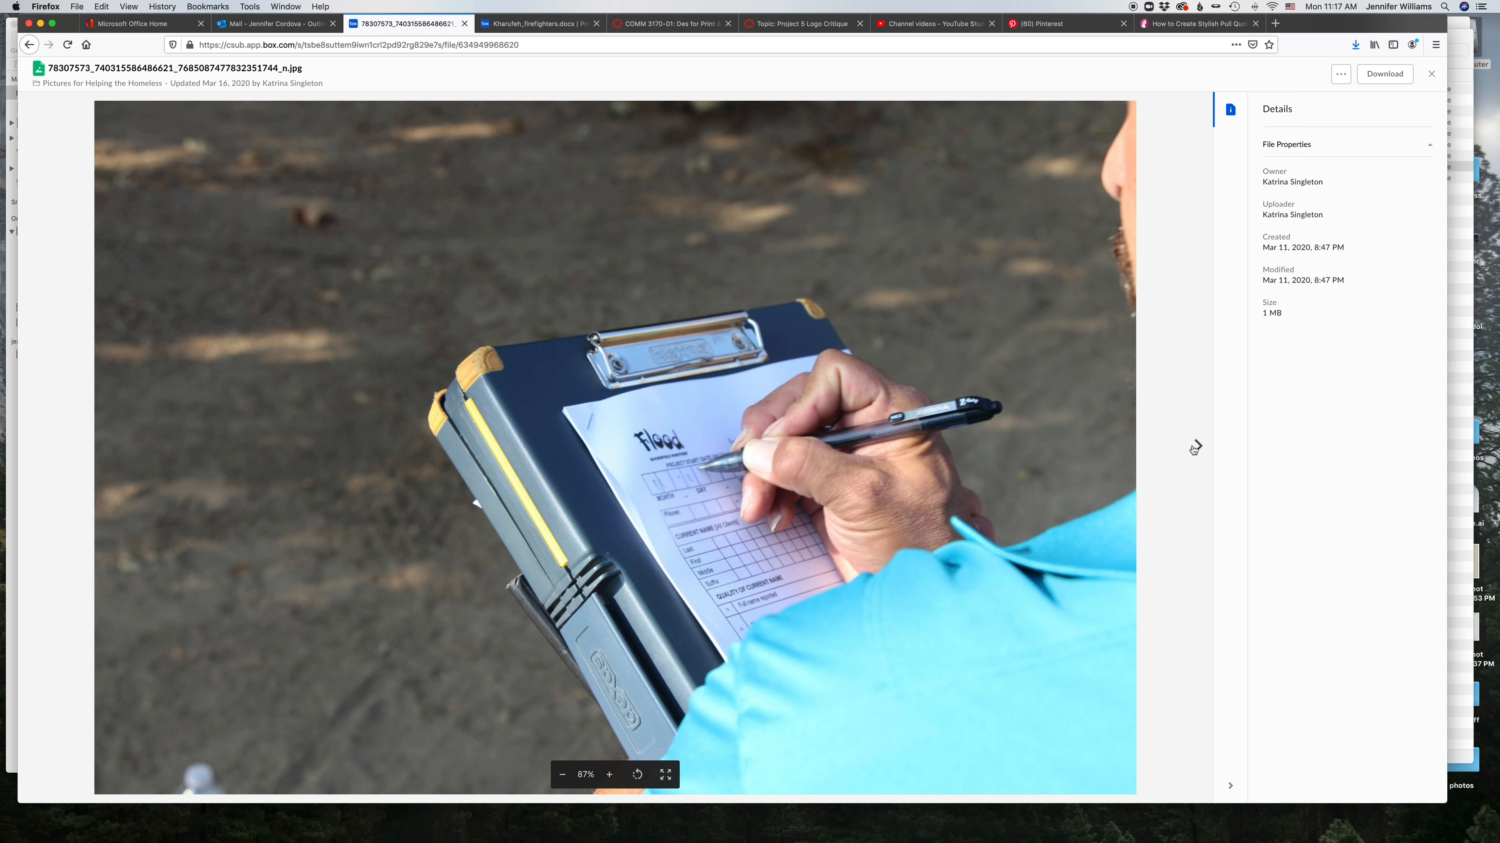
left_click(1197, 446)
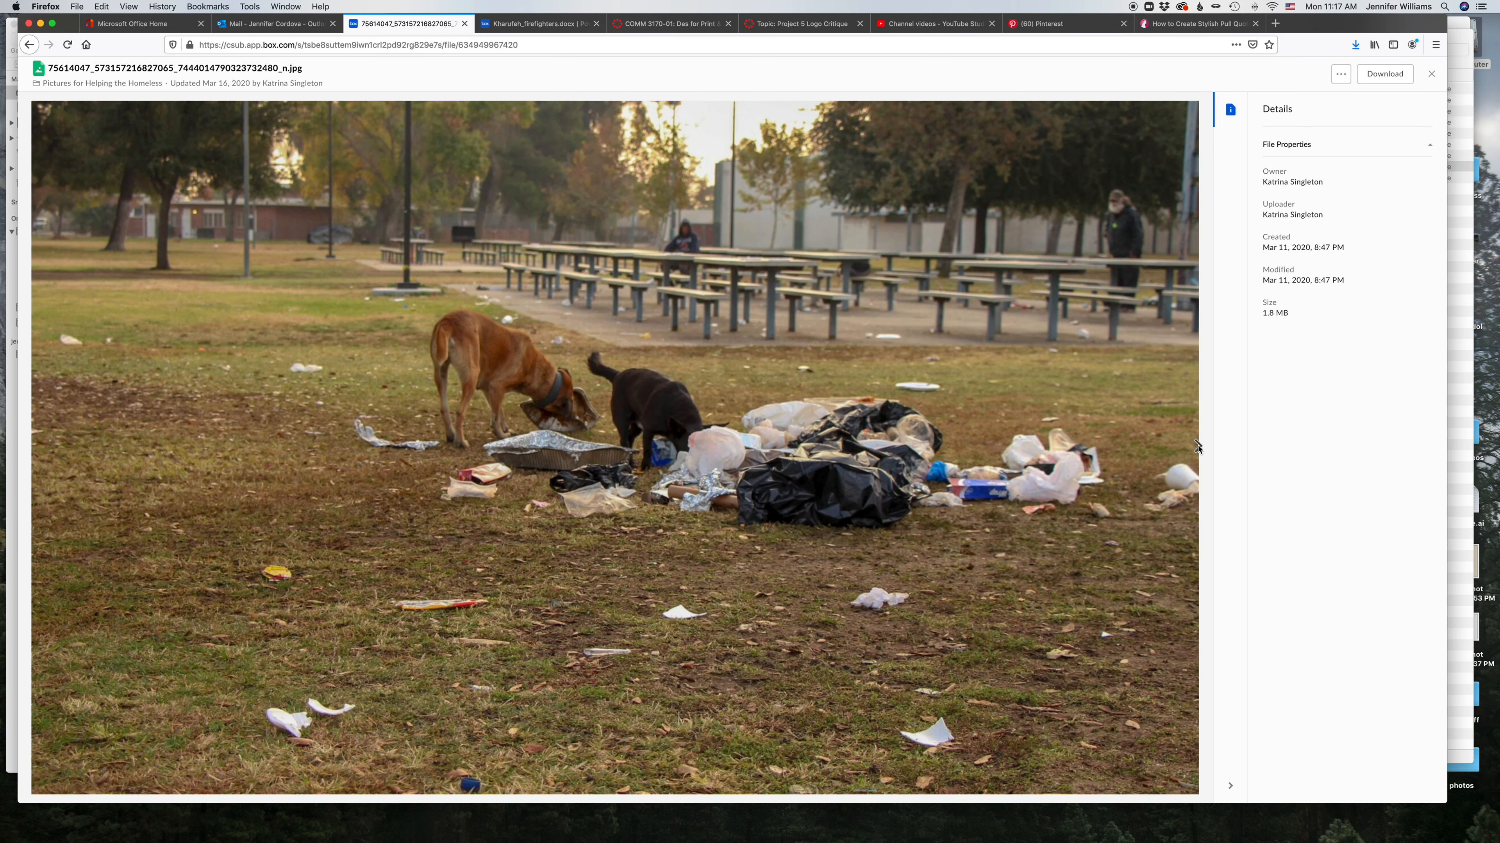
left_click(1197, 447)
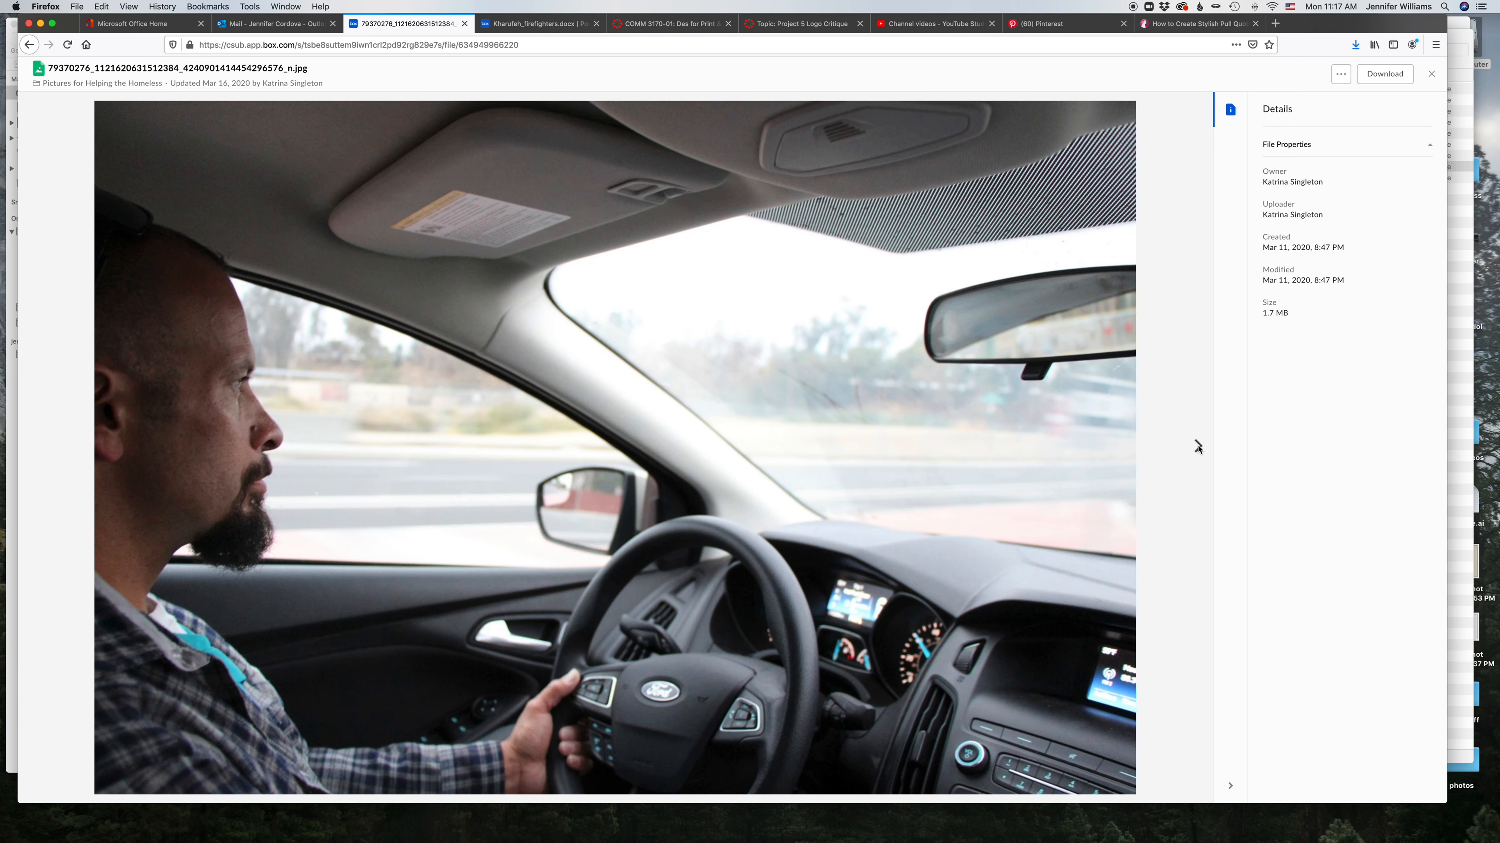
left_click(1196, 447)
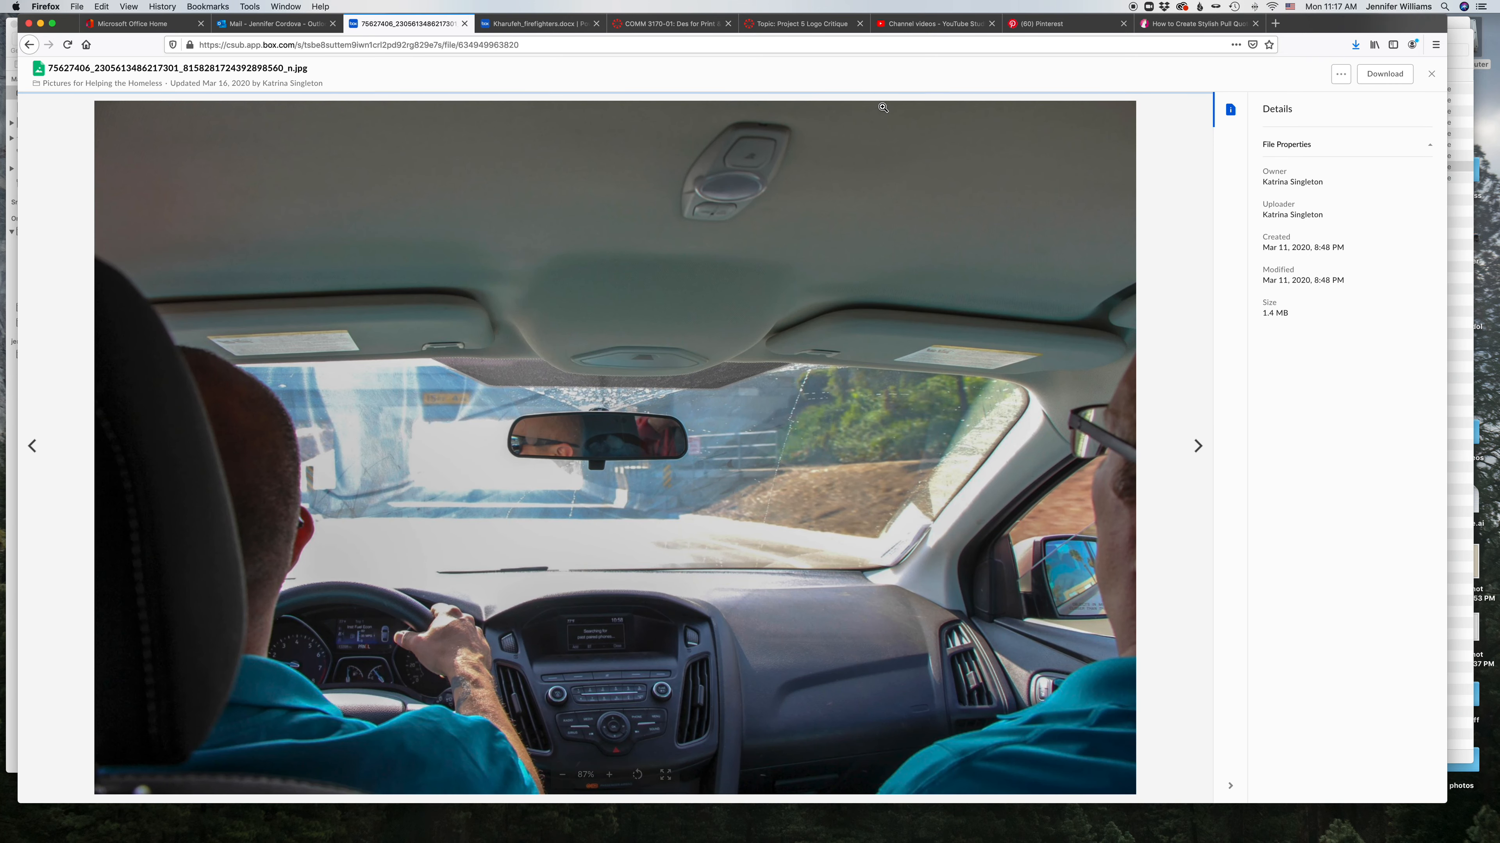
left_click(1197, 446)
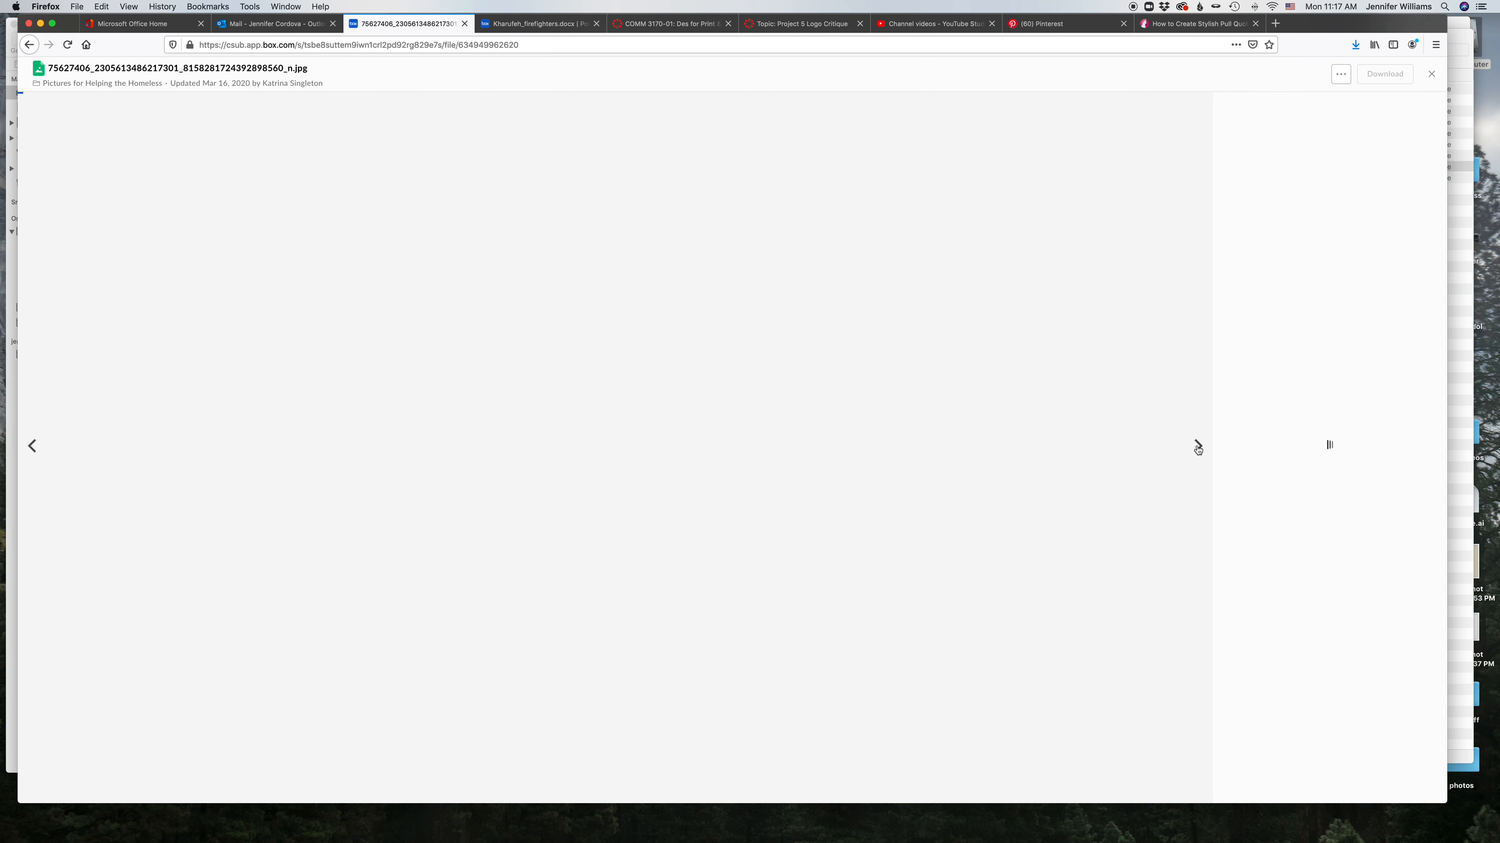
Step: Switch to Photoshop and compare the Underwood_Twins2 layers by toggling their visibility and nudging the cut-out heads
mouse_move(641, 840)
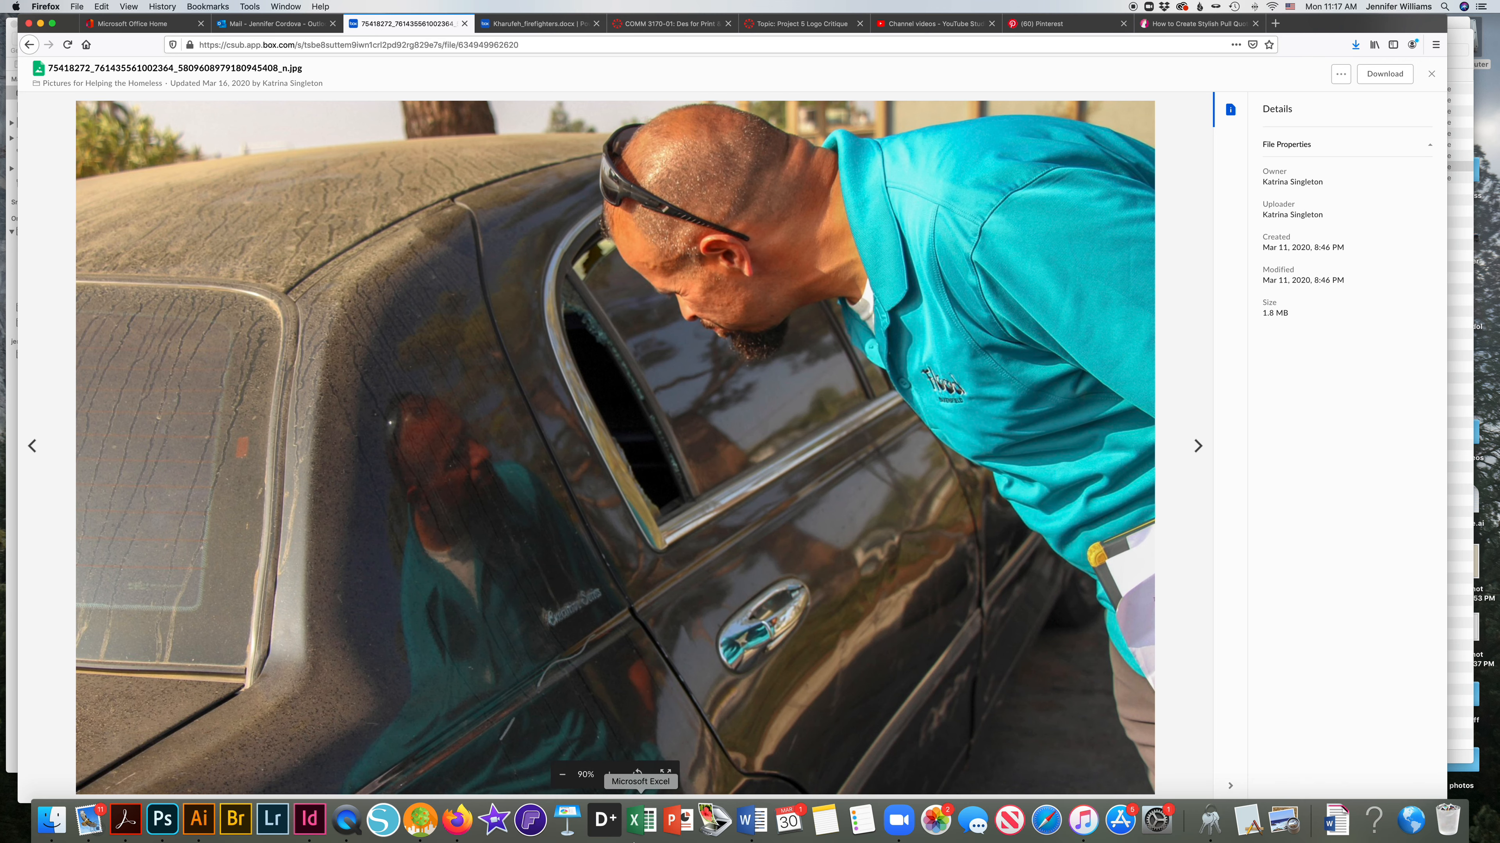
left_click(163, 820)
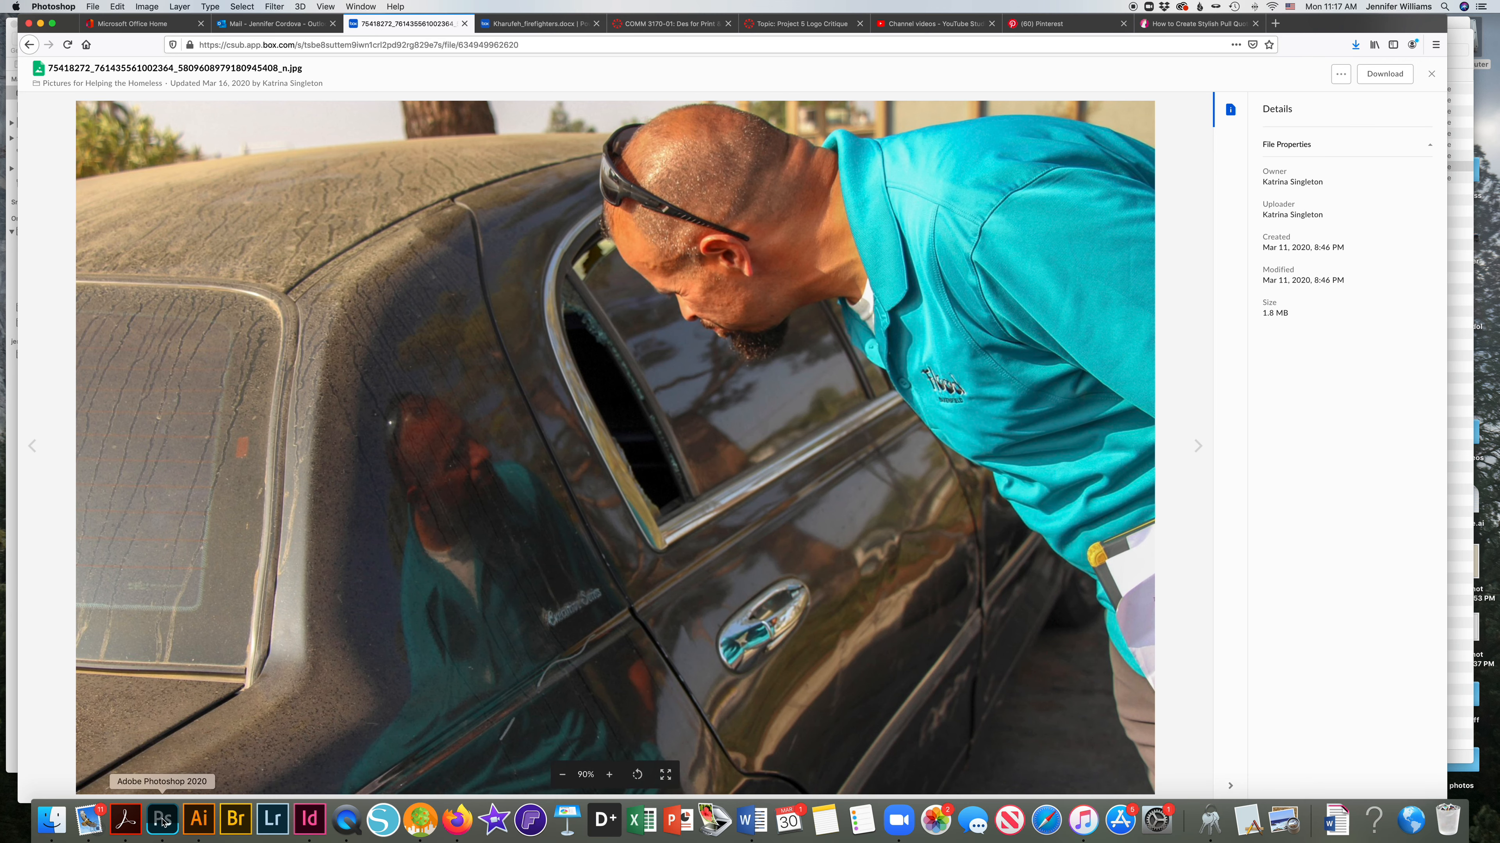
left_click(506, 81)
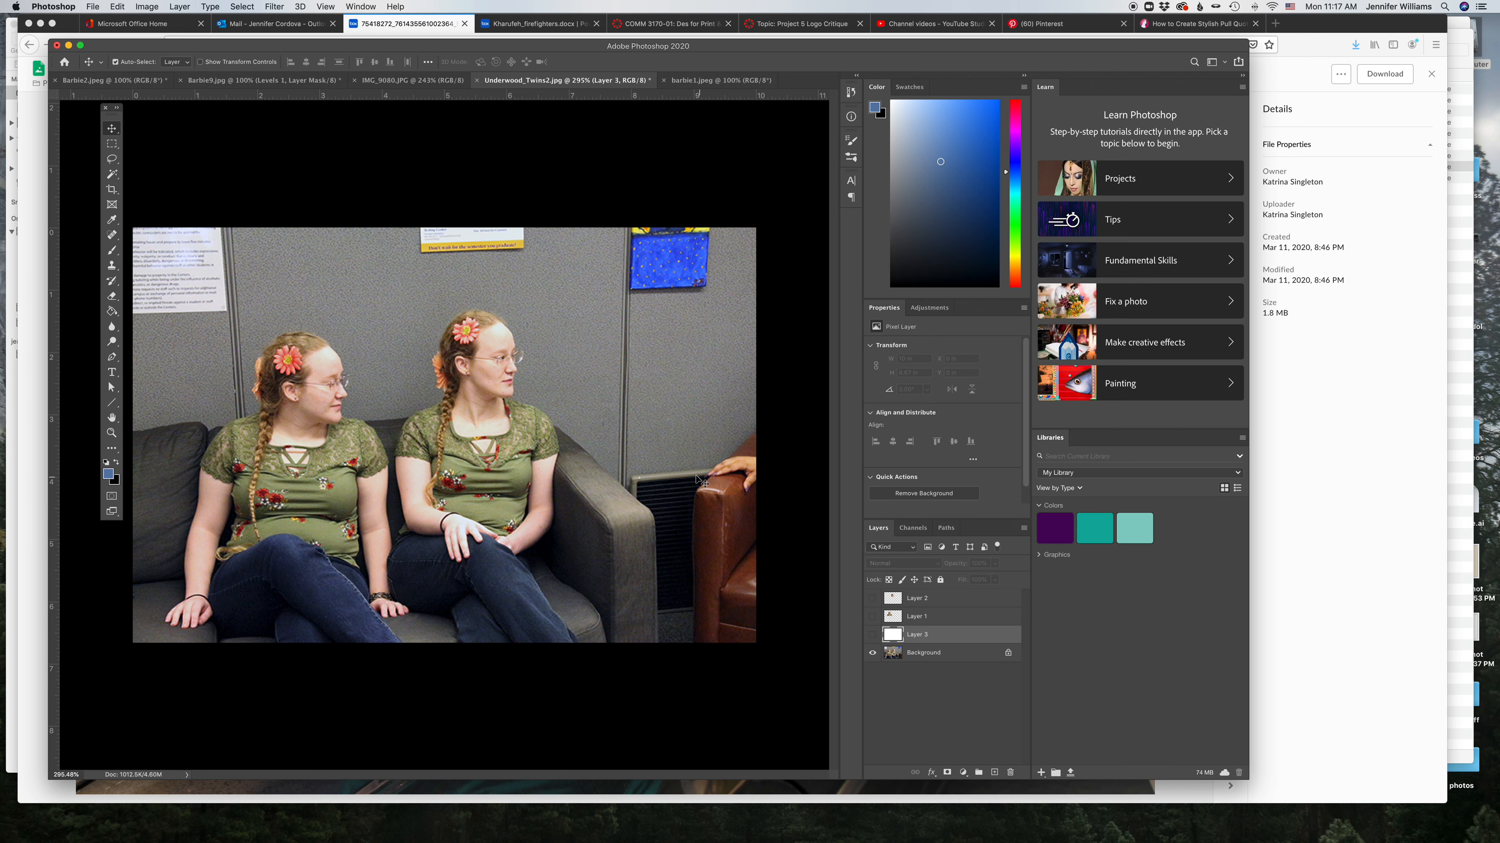
left_click(872, 598)
left_click(872, 616)
left_click(873, 634)
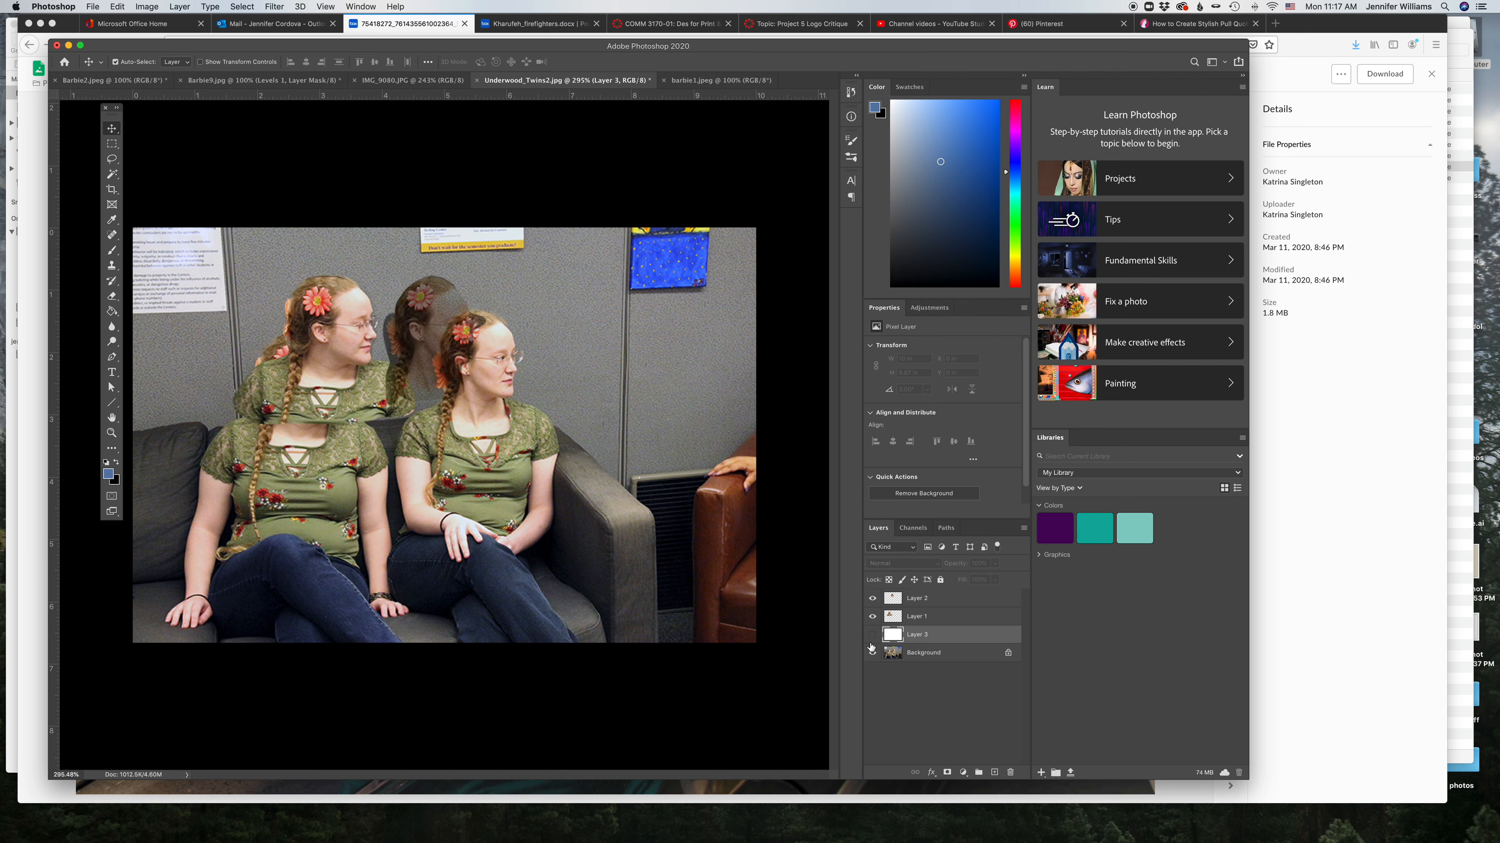
left_click(872, 652)
left_click_drag(454, 337, 557, 338)
mouse_move(340, 313)
left_mouse_down()
mouse_move(389, 349)
mouse_move(474, 357)
mouse_move(318, 338)
mouse_move(319, 313)
left_mouse_up()
left_click_drag(529, 341, 506, 382)
left_click(791, 461)
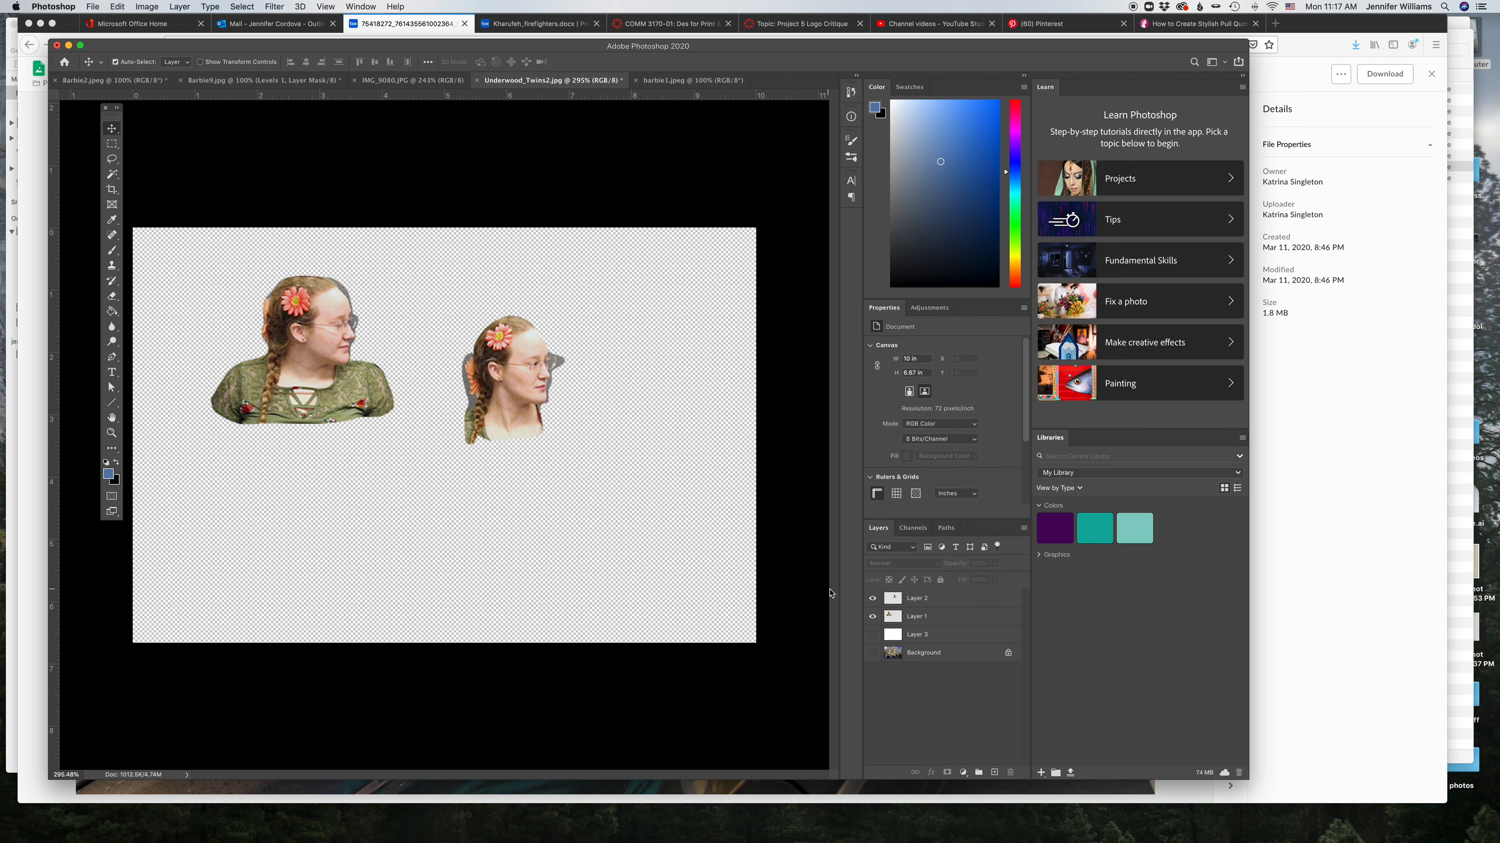
left_click(872, 616)
left_click(872, 598)
left_click(872, 653)
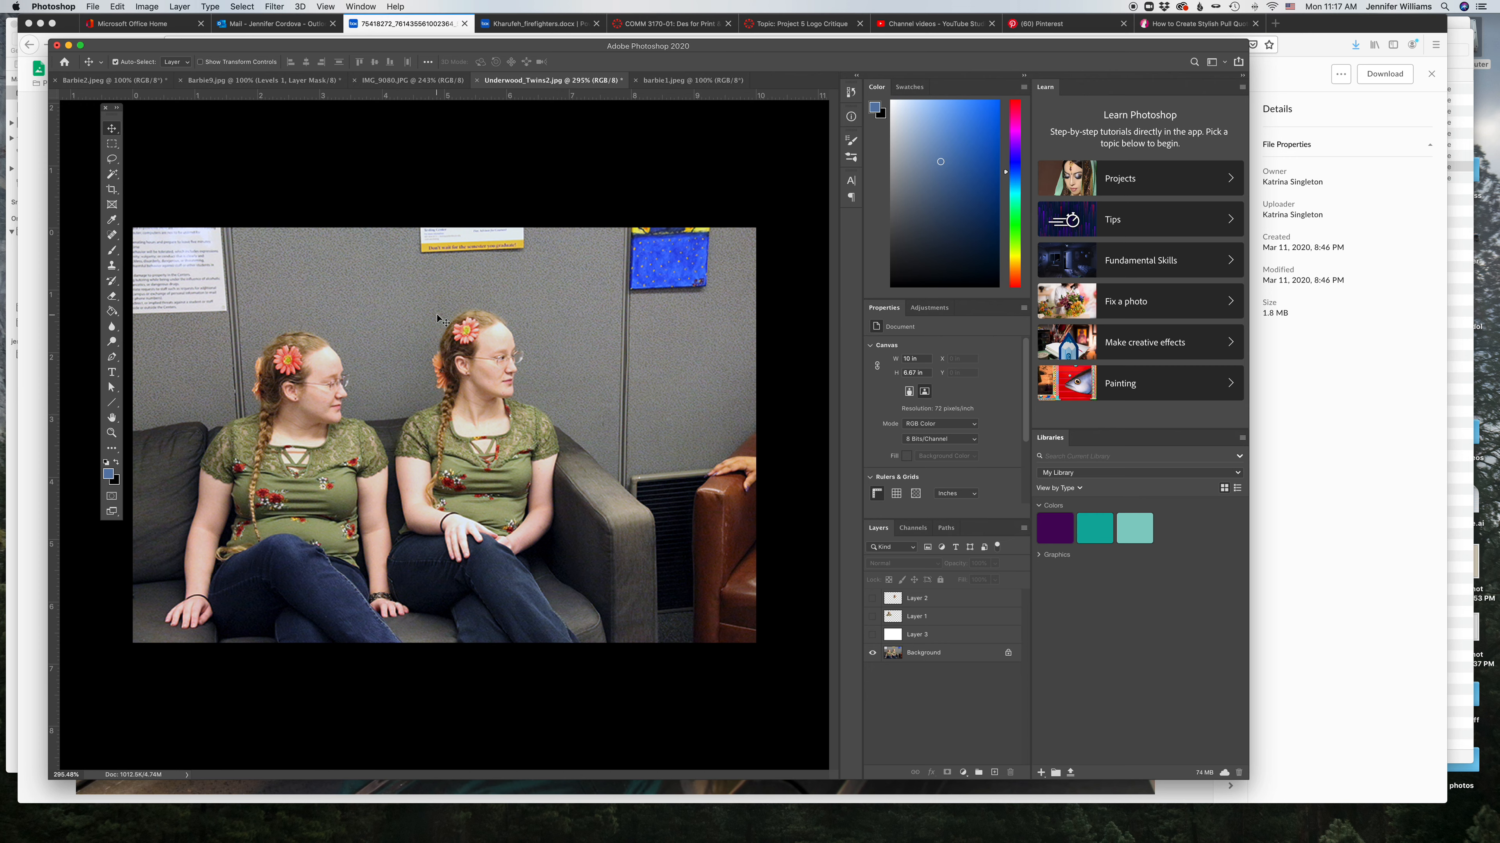
left_click(872, 617)
left_click(872, 598)
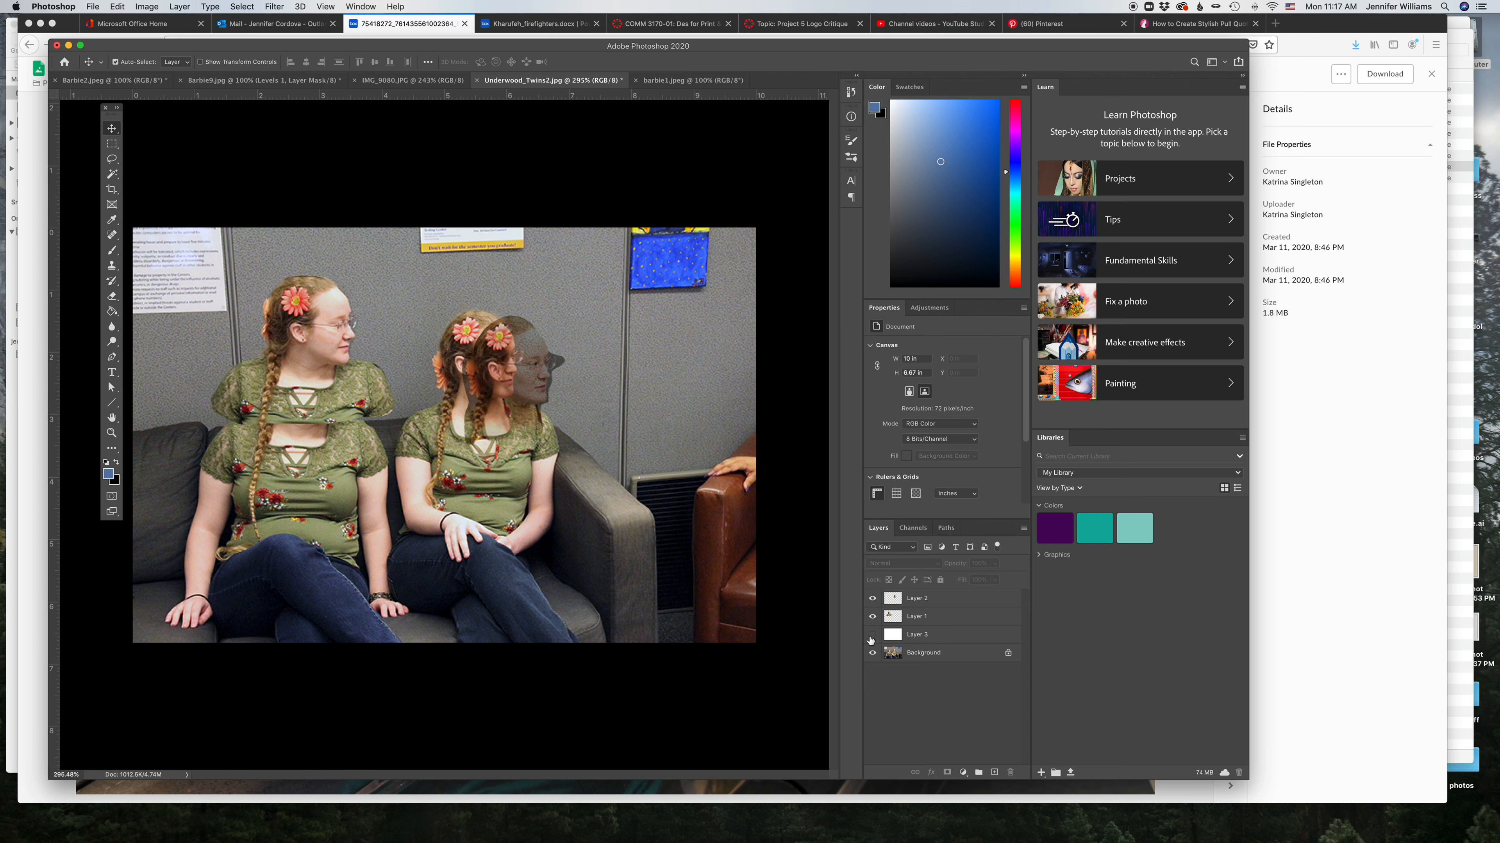
left_click(872, 652)
left_click_drag(501, 402, 472, 356)
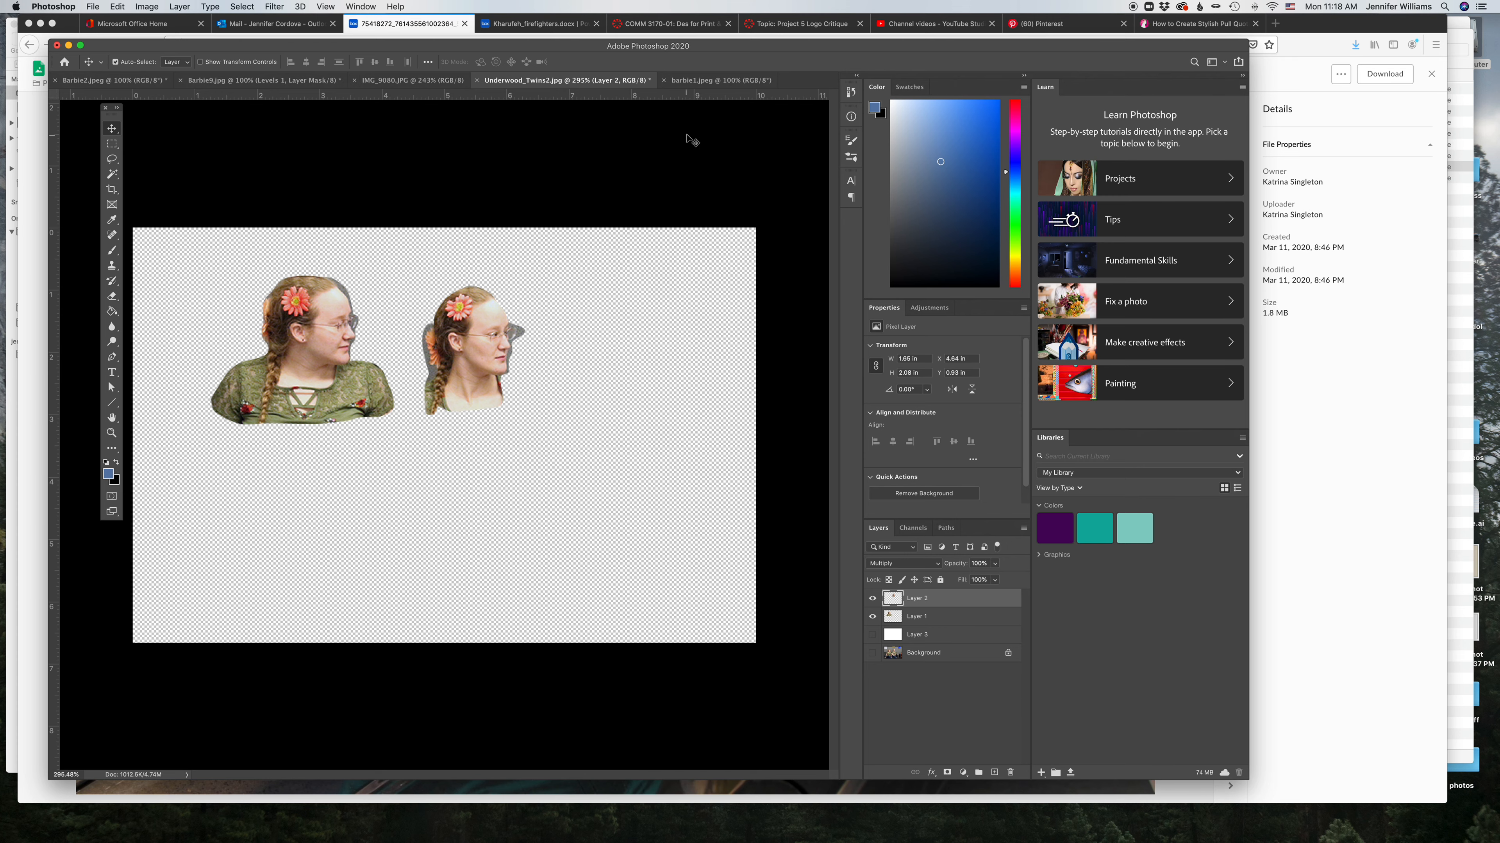
Step: Look through the other open Photoshop documents, then hide the Underwood_Twins2 cut-out layers again
left_click(717, 80)
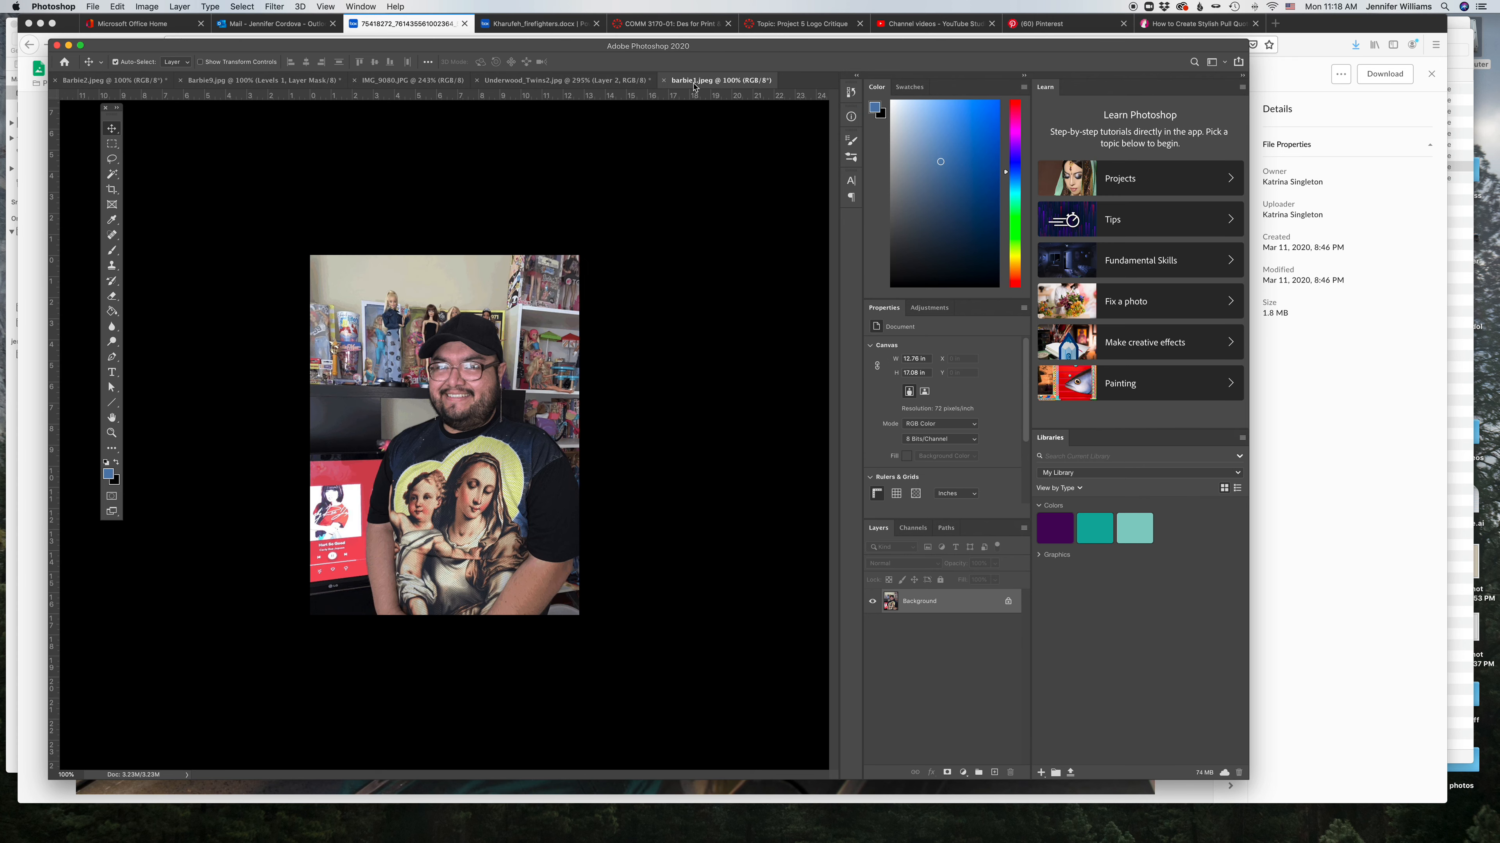
left_click(219, 84)
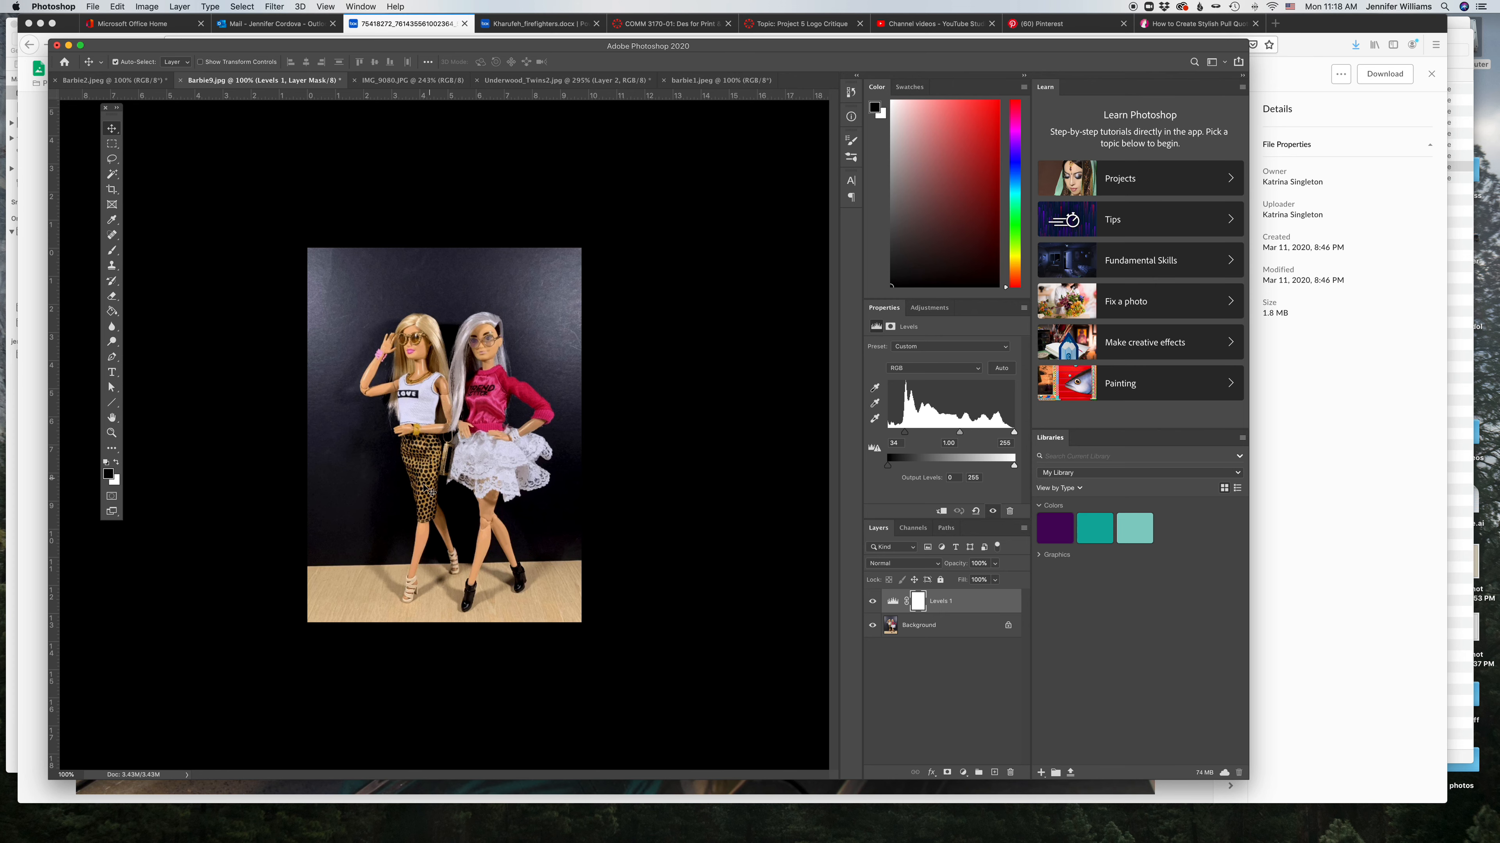
left_click(566, 83)
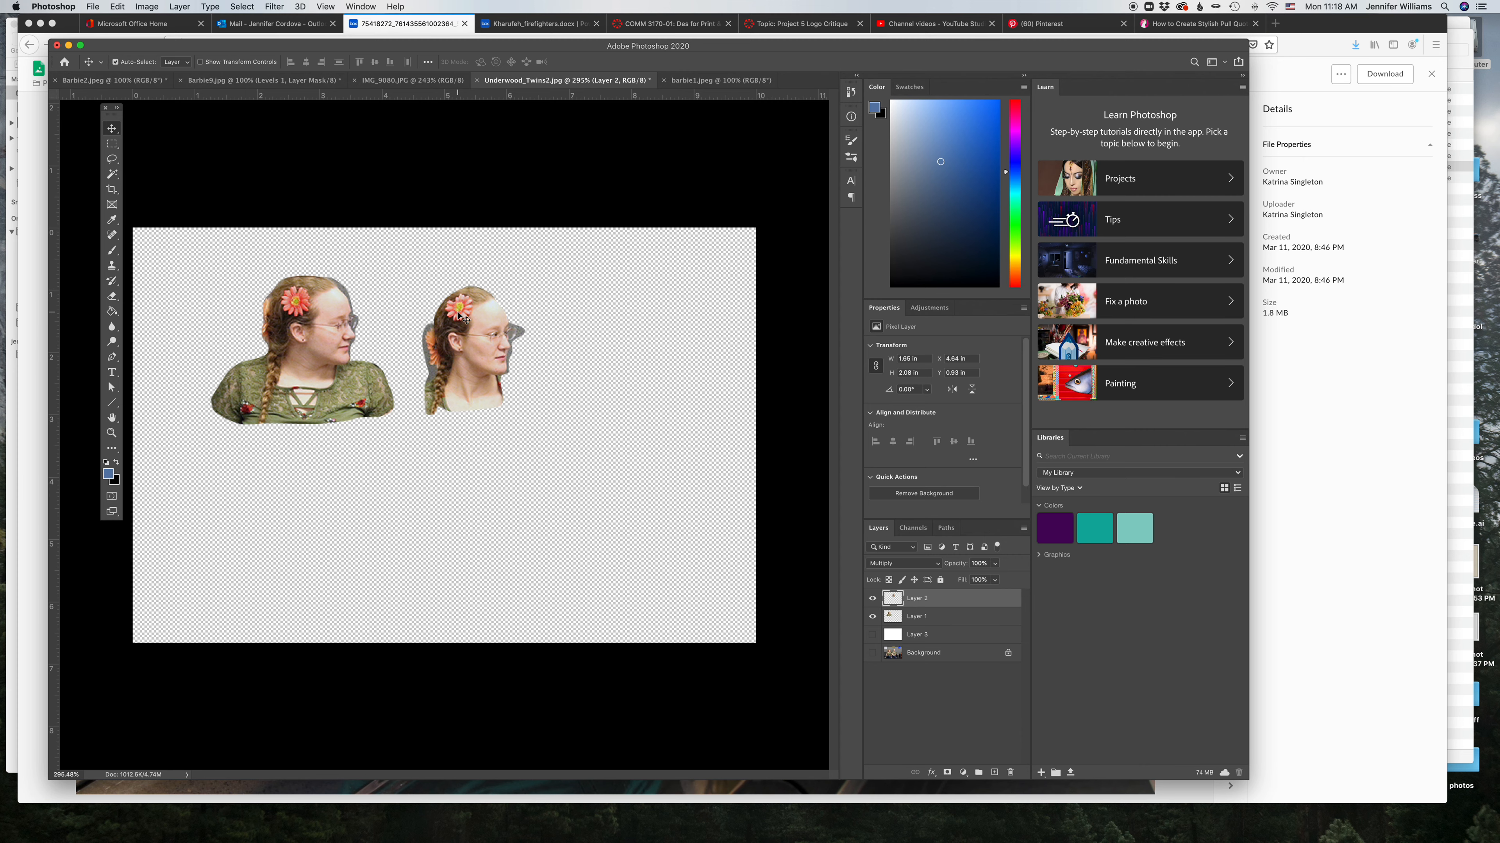
left_click(873, 599)
left_click(872, 616)
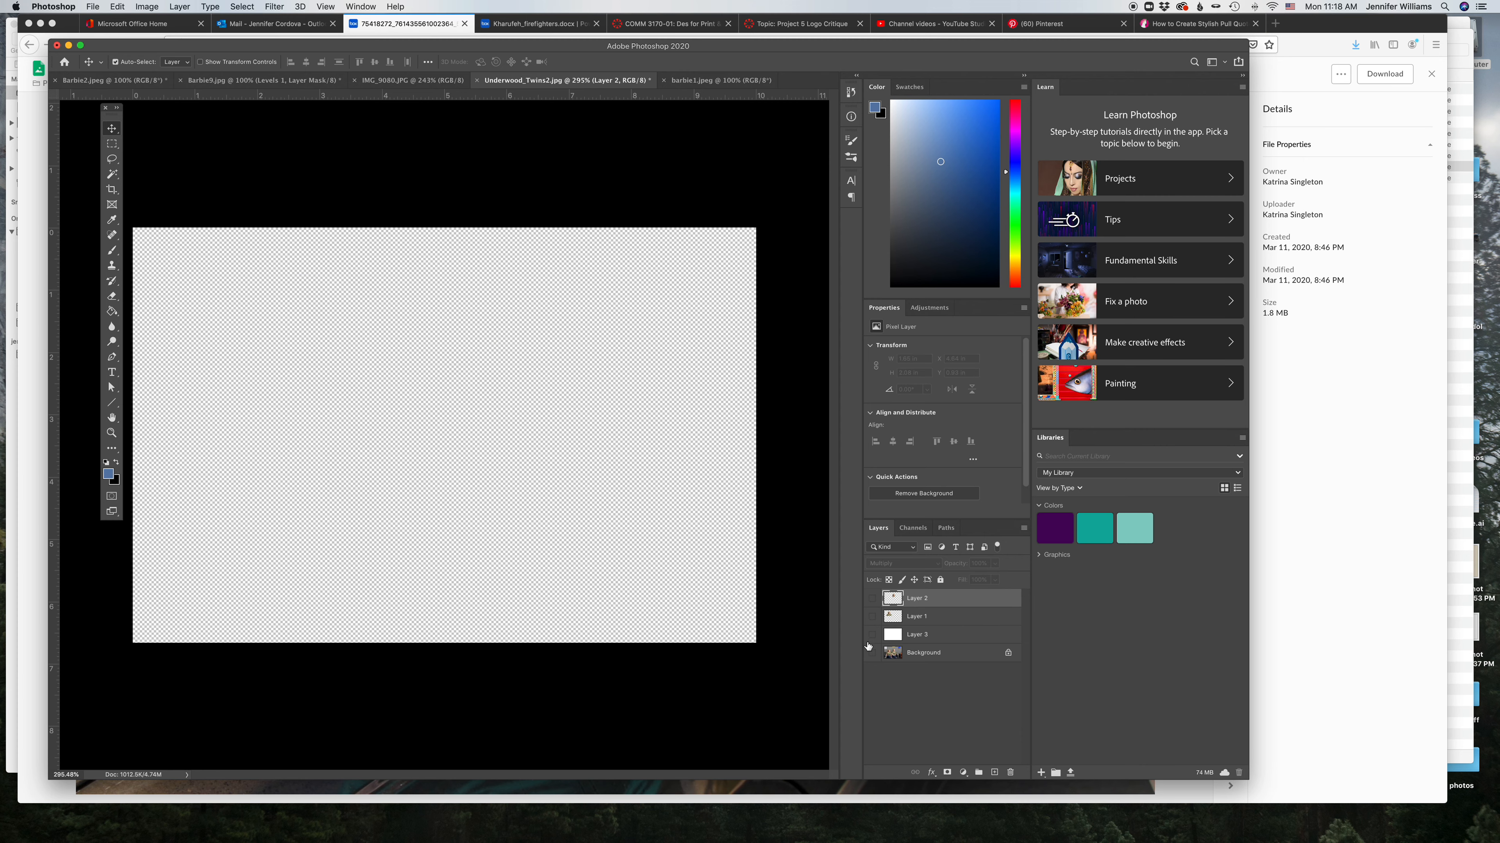
left_click(871, 654)
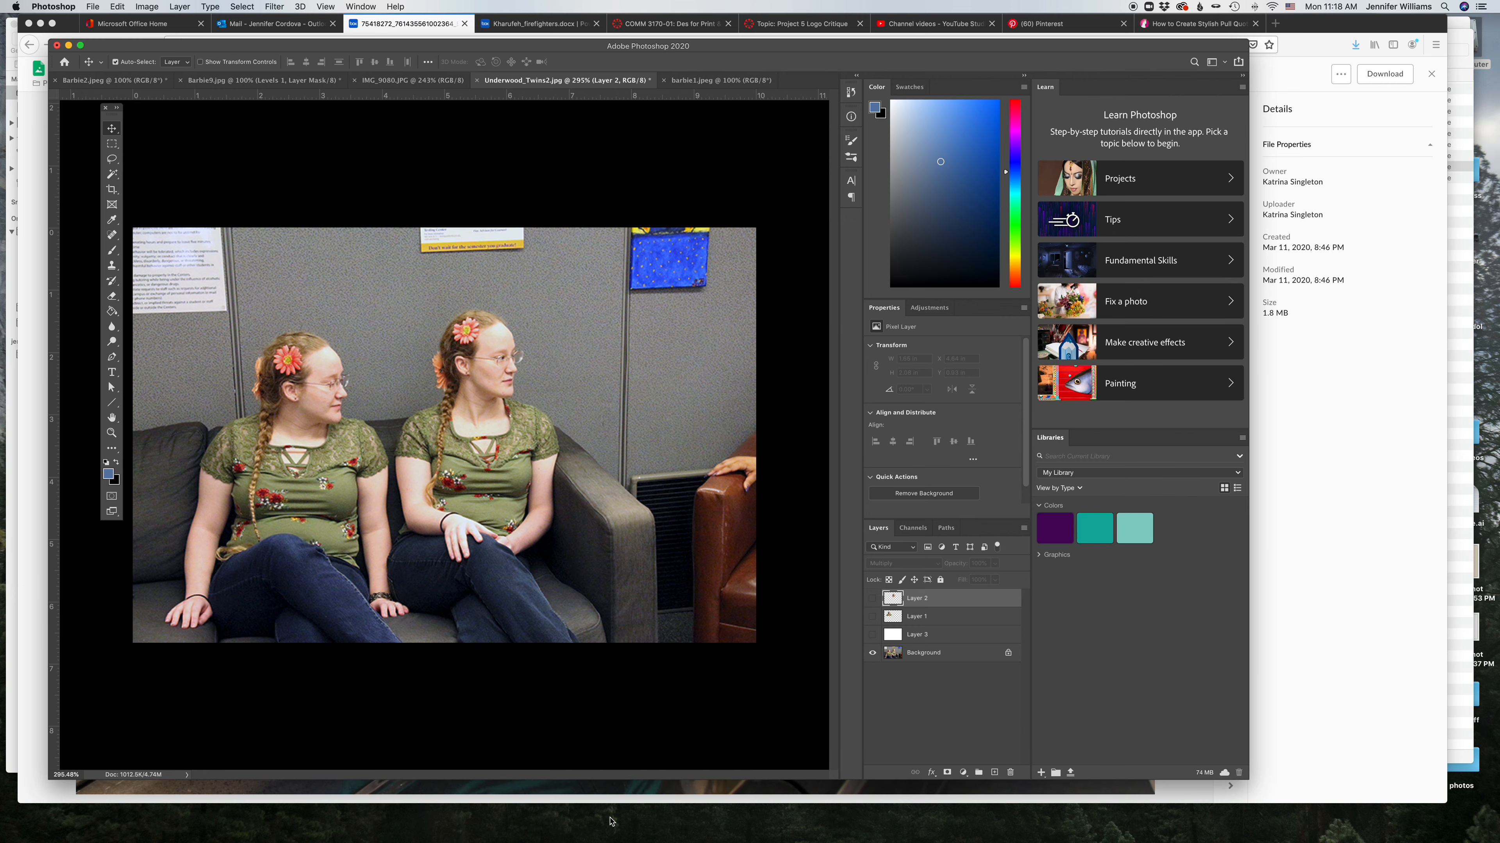
Step: Return to InDesign and undo the dog photo placement on the left page
mouse_move(640, 842)
left_click(312, 823)
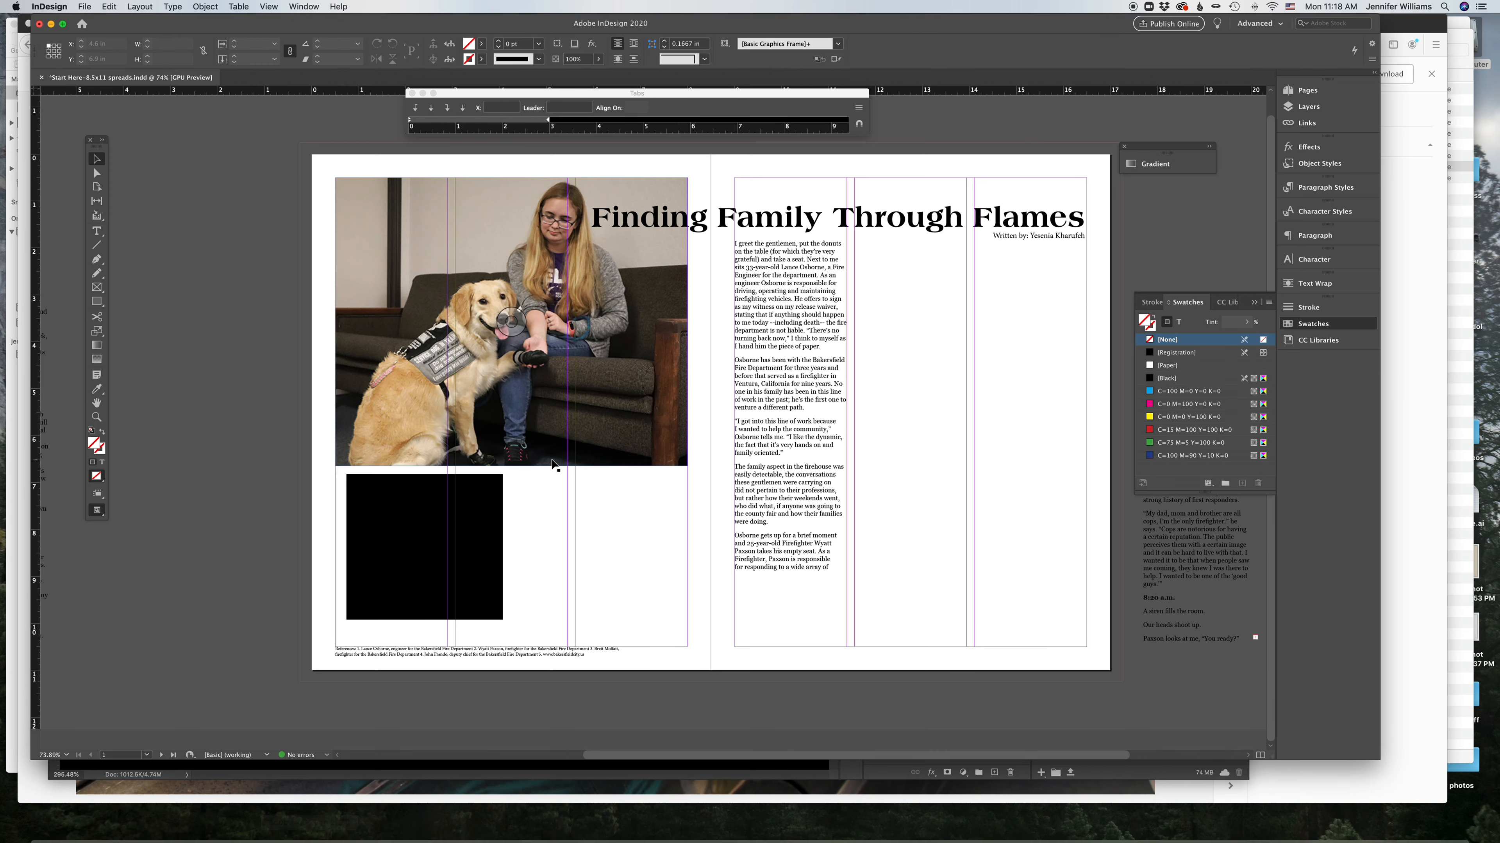
key("super+z")
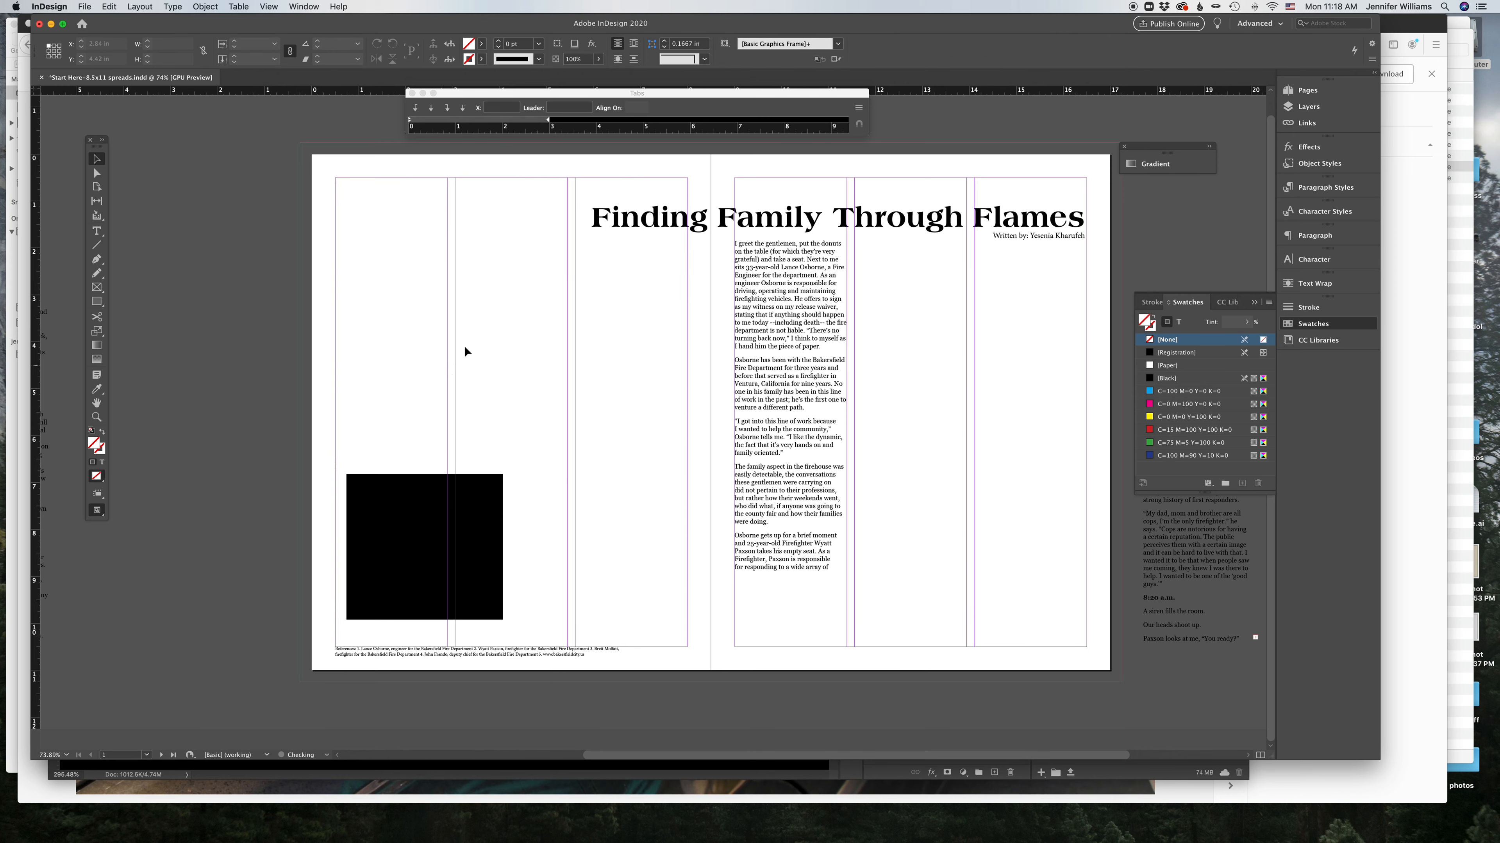
Step: Place Underwood_Twins2.jpg from the photos folder onto the left page and crop its frame to a single twin
left_click(1462, 220)
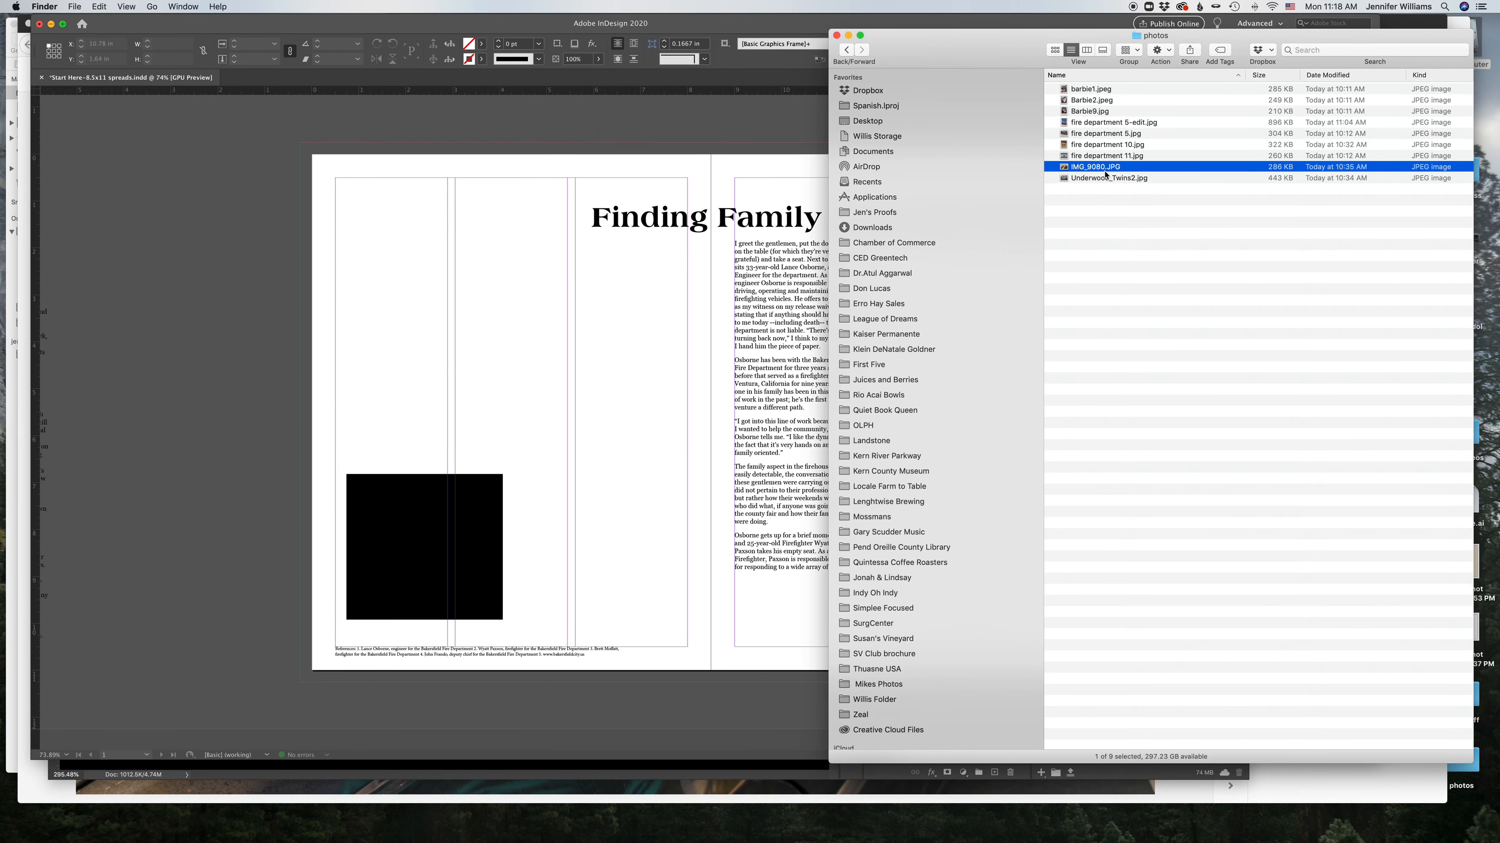
left_click_drag(1102, 184, 307, 214)
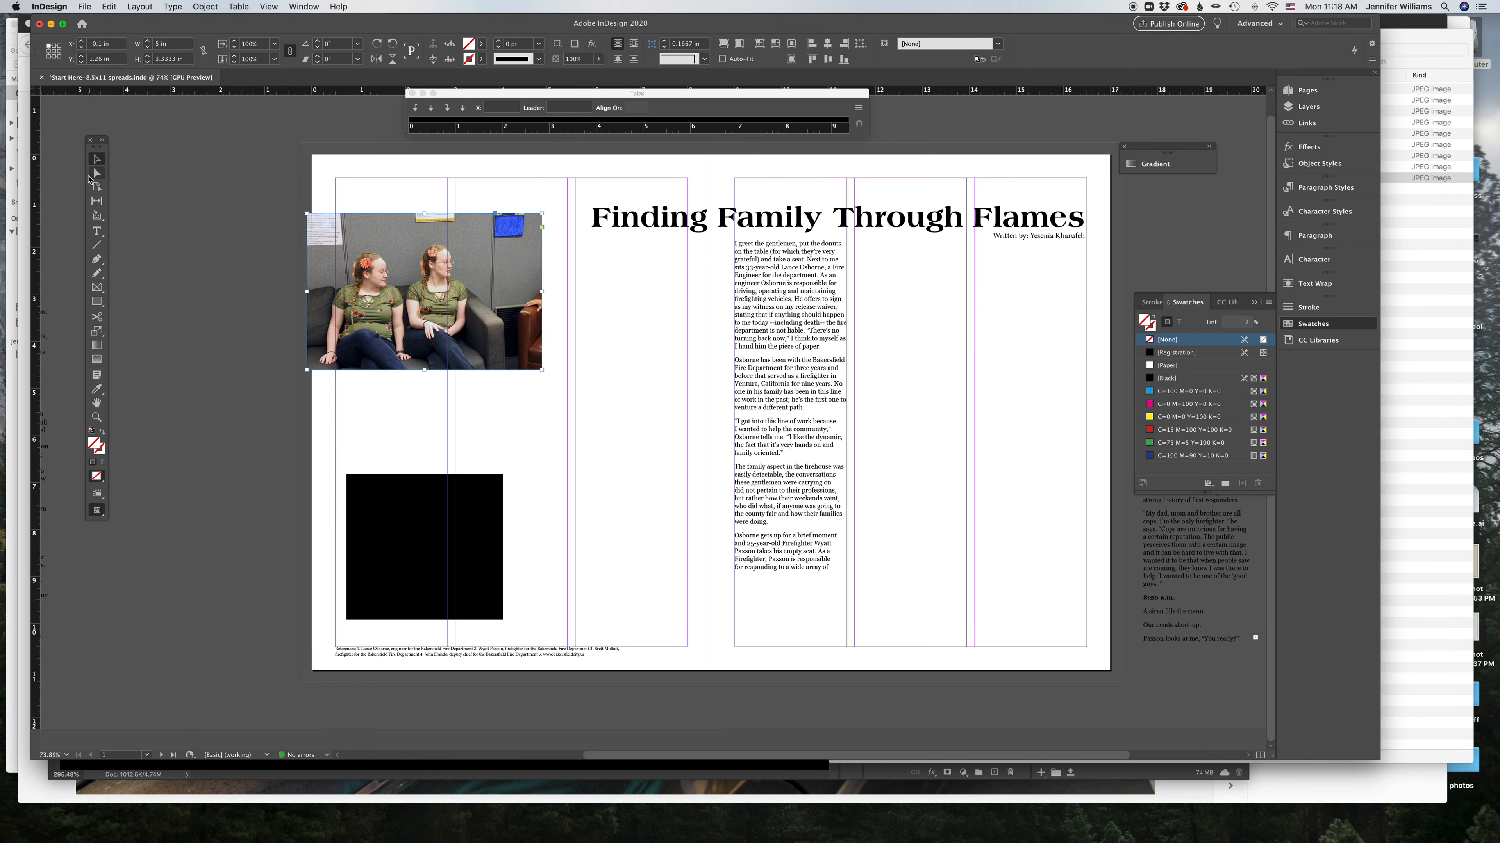
left_click_drag(306, 291, 405, 292)
left_click_drag(541, 293, 471, 291)
left_click_drag(439, 213, 438, 241)
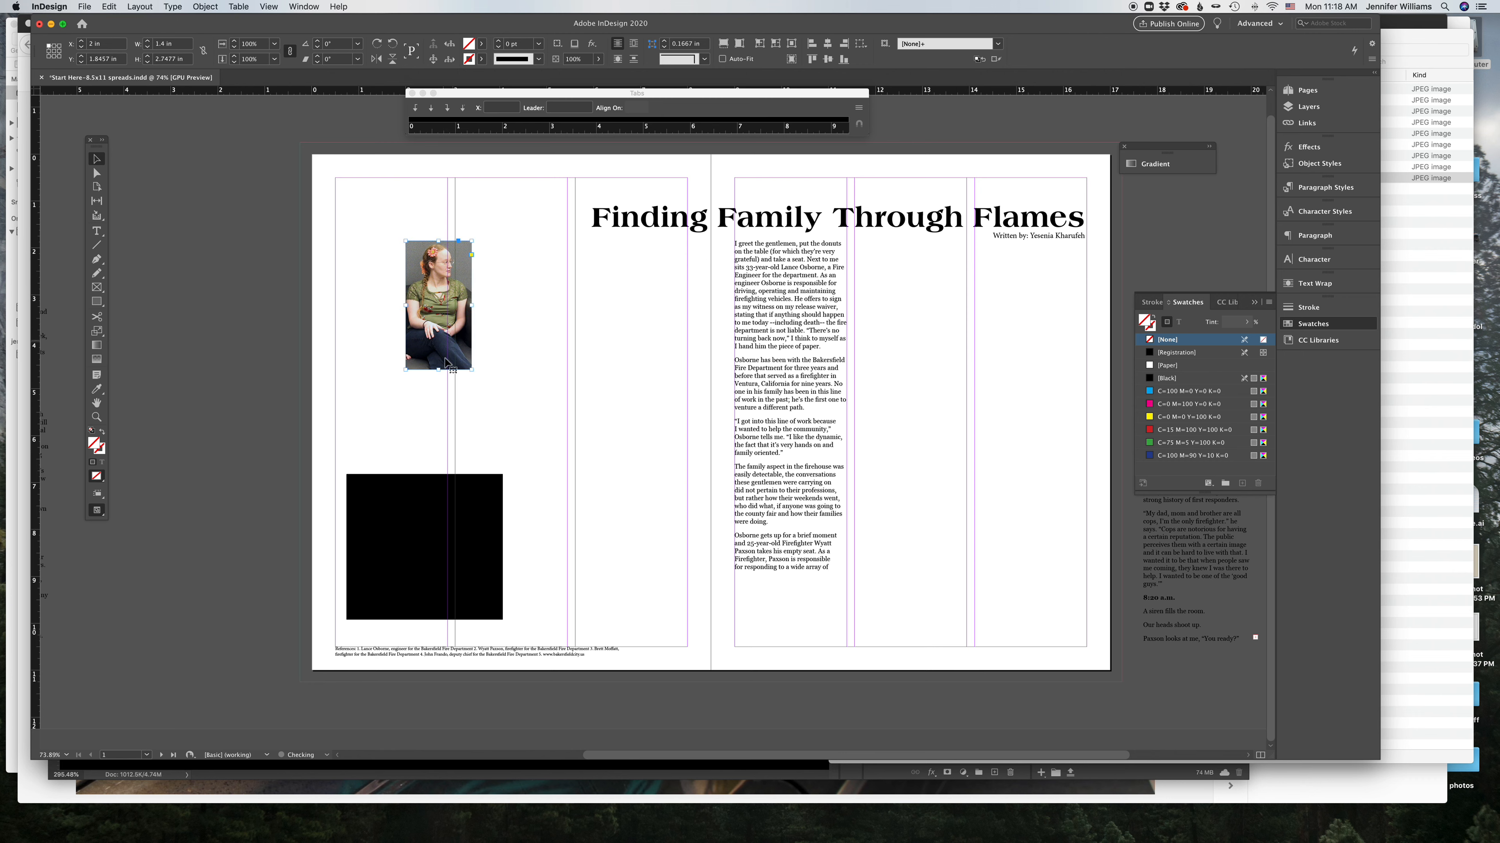
left_click_drag(440, 370, 435, 342)
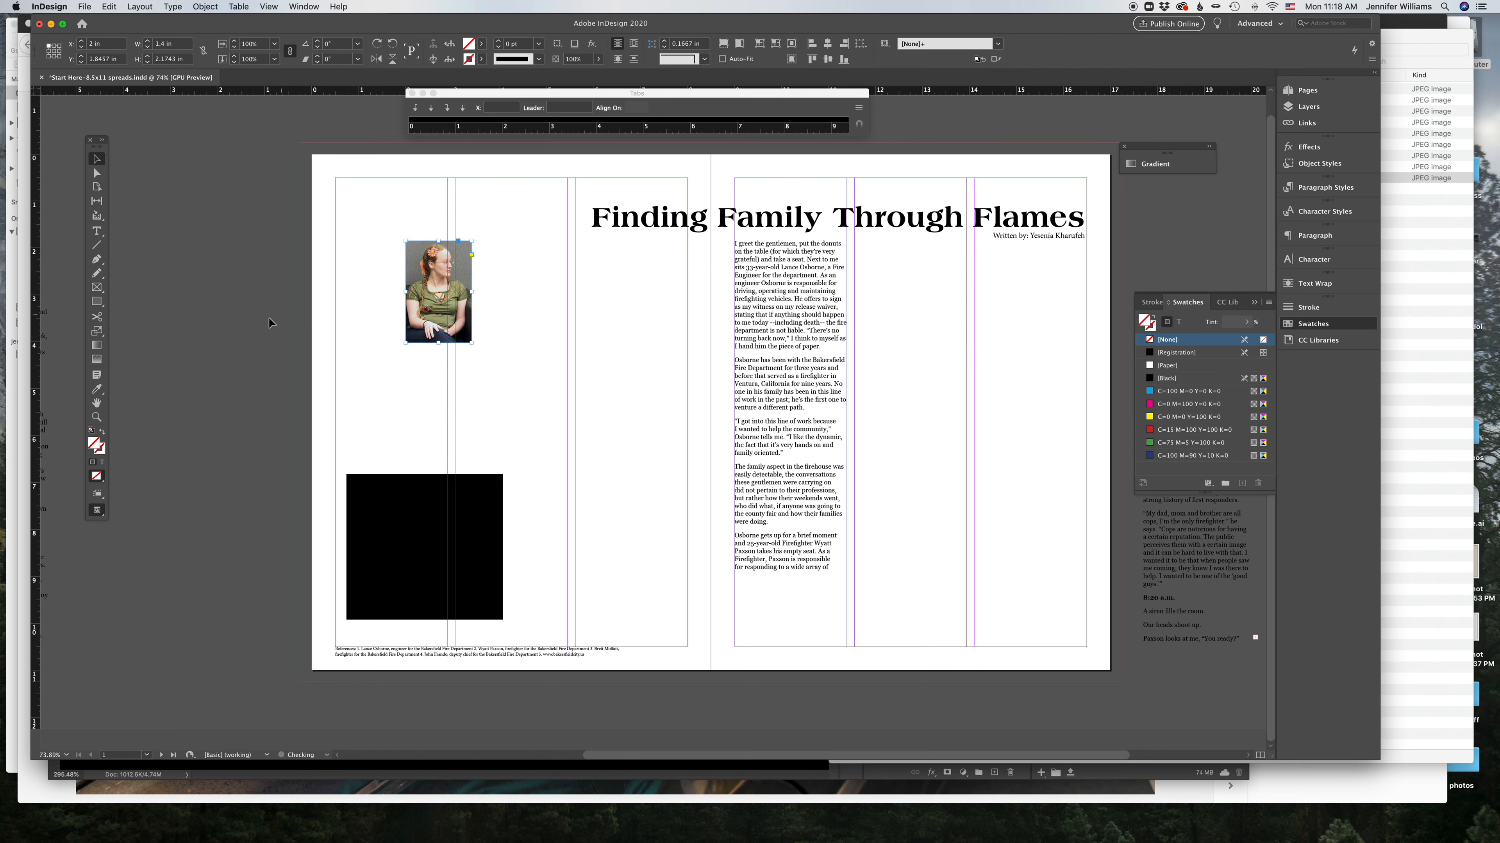
Step: Scale the twin photo up to fill the left page's upper area and make a duplicate copy of it
left_click(97, 330)
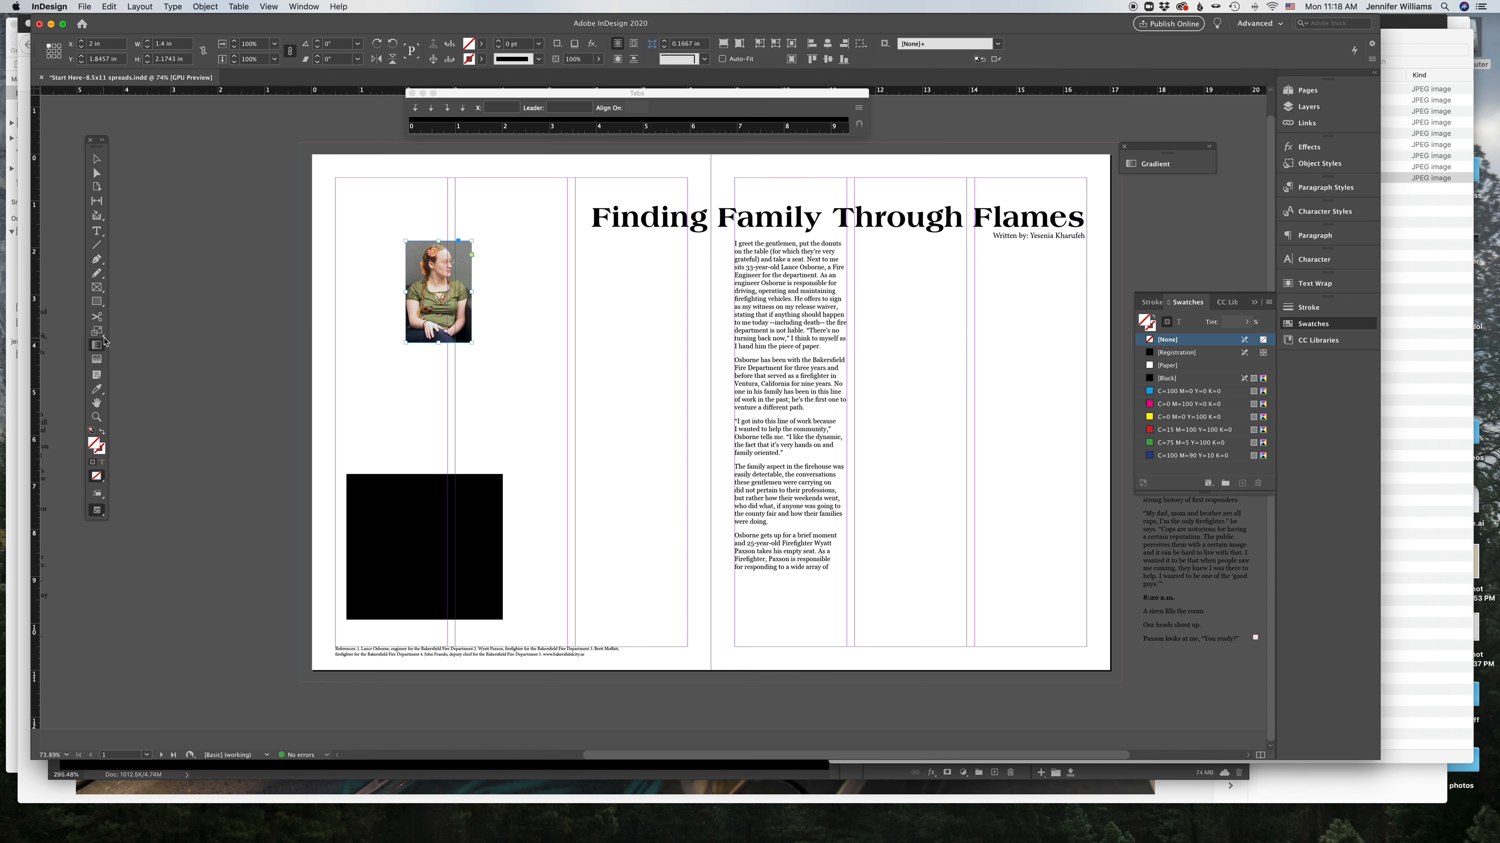
left_click_drag(502, 364, 516, 410)
left_click(395, 237)
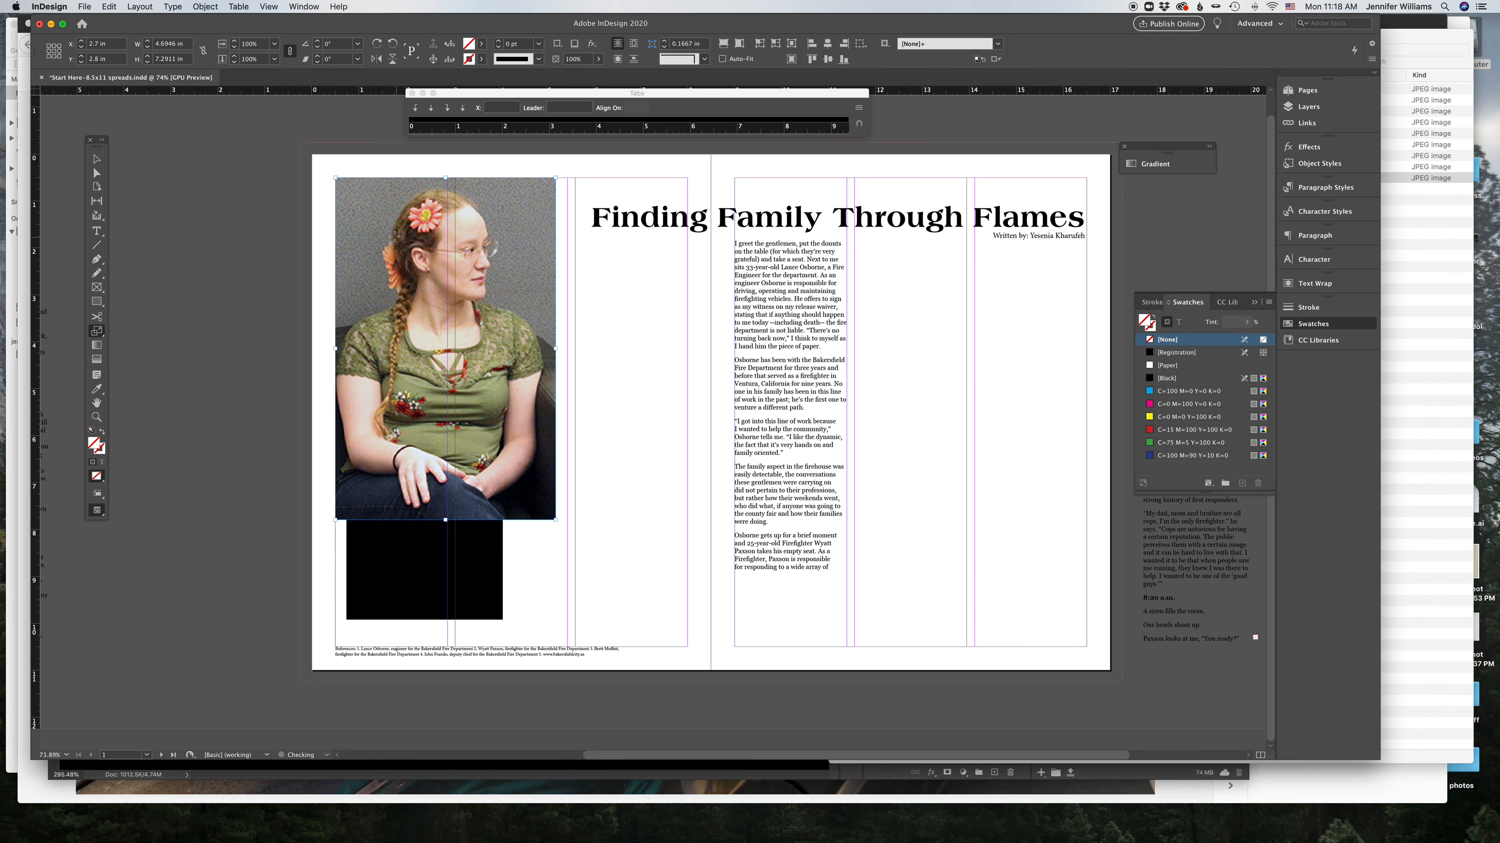
left_click(336, 178)
left_click_drag(642, 478, 601, 437)
left_click_drag(526, 387, 390, 385)
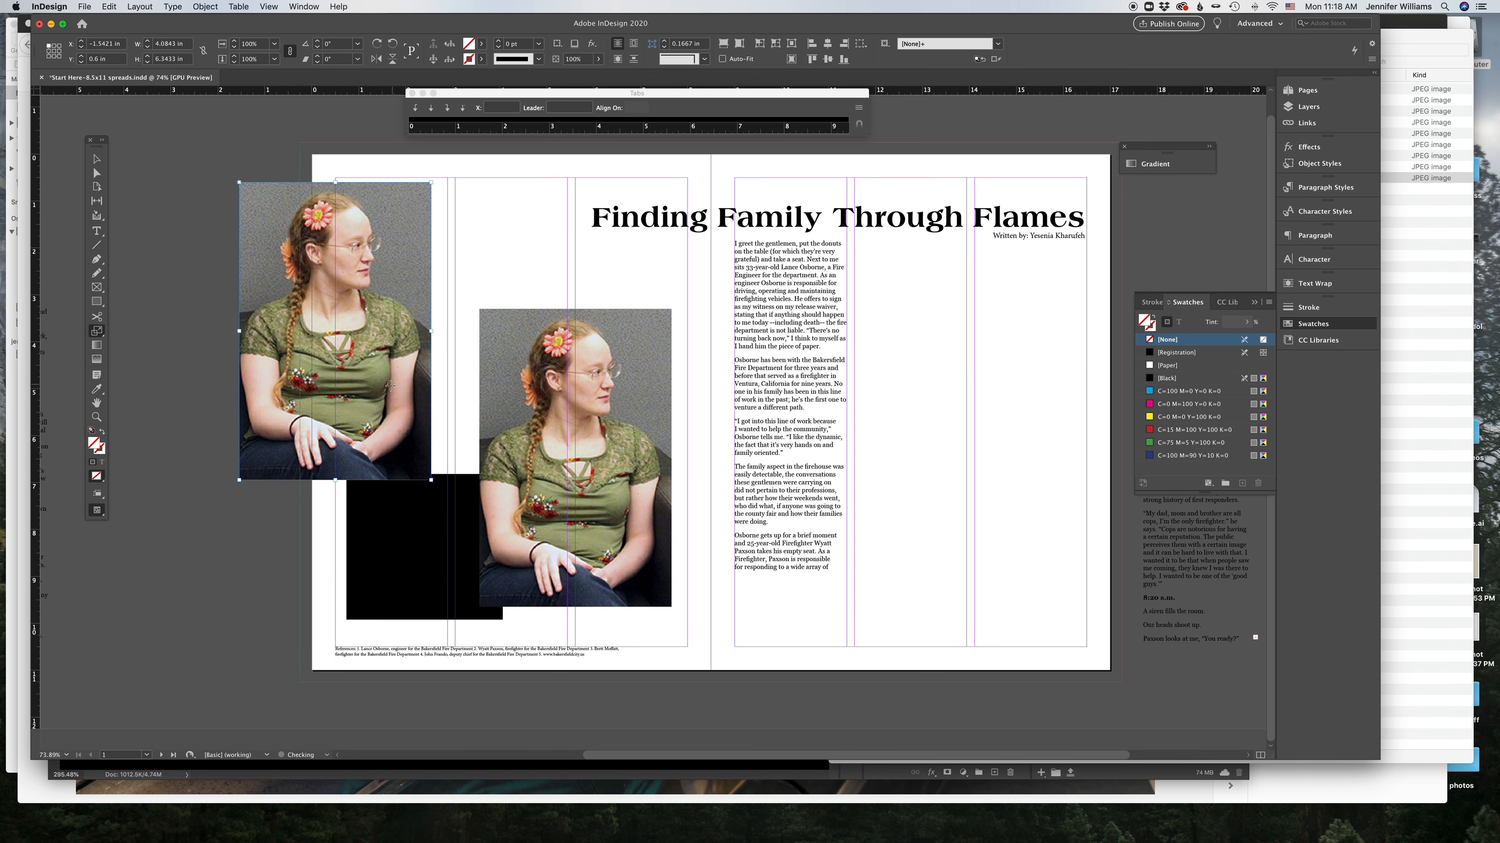
Step: Adjust the images inside both twin frames and arrange them overlapping diagonally on the left page
left_click(98, 174)
left_click_drag(295, 370, 472, 338)
left_click_drag(331, 319, 517, 292)
left_click(97, 159)
left_click(121, 154)
left_click_drag(642, 512, 622, 504)
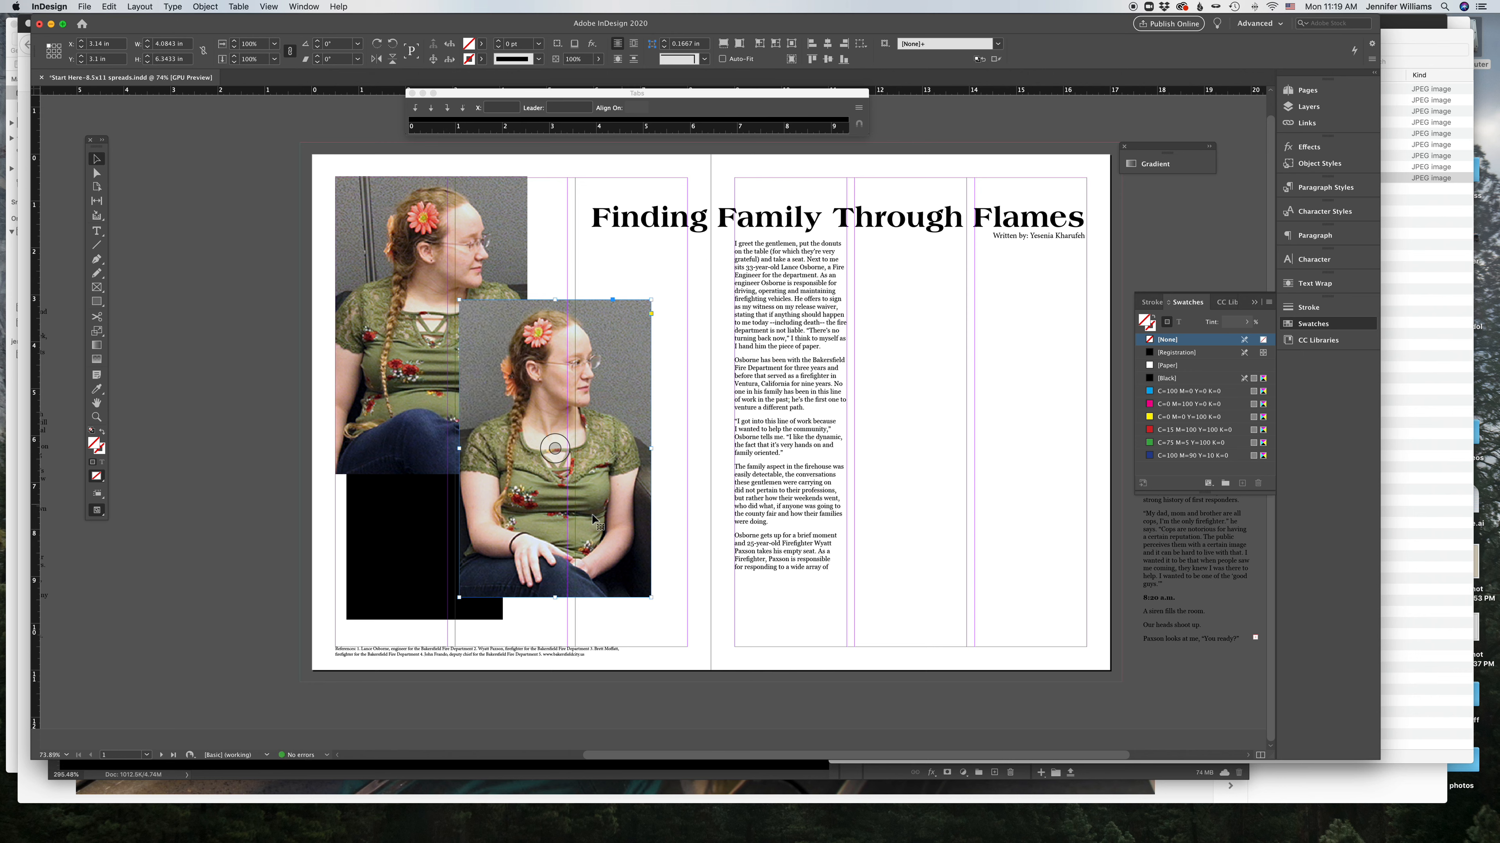
Step: Delete the black rectangle and move the lower twin photo slightly down
left_click(407, 574)
key("Delete")
left_click_drag(544, 543, 551, 559)
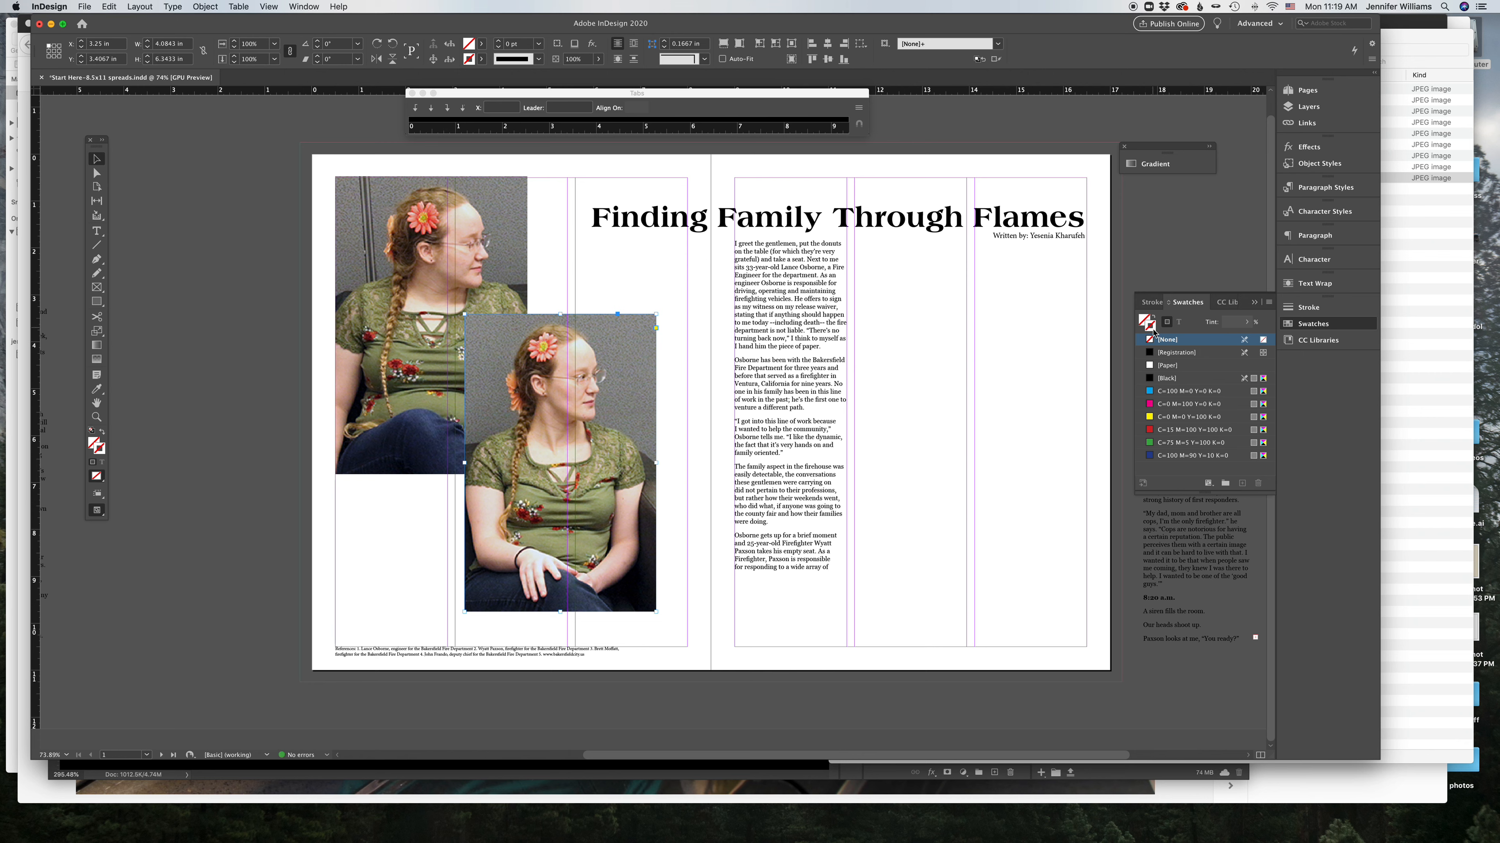
Step: Apply the Paper swatch to the lower twin photo and adjust its stroke weight
left_click(1154, 367)
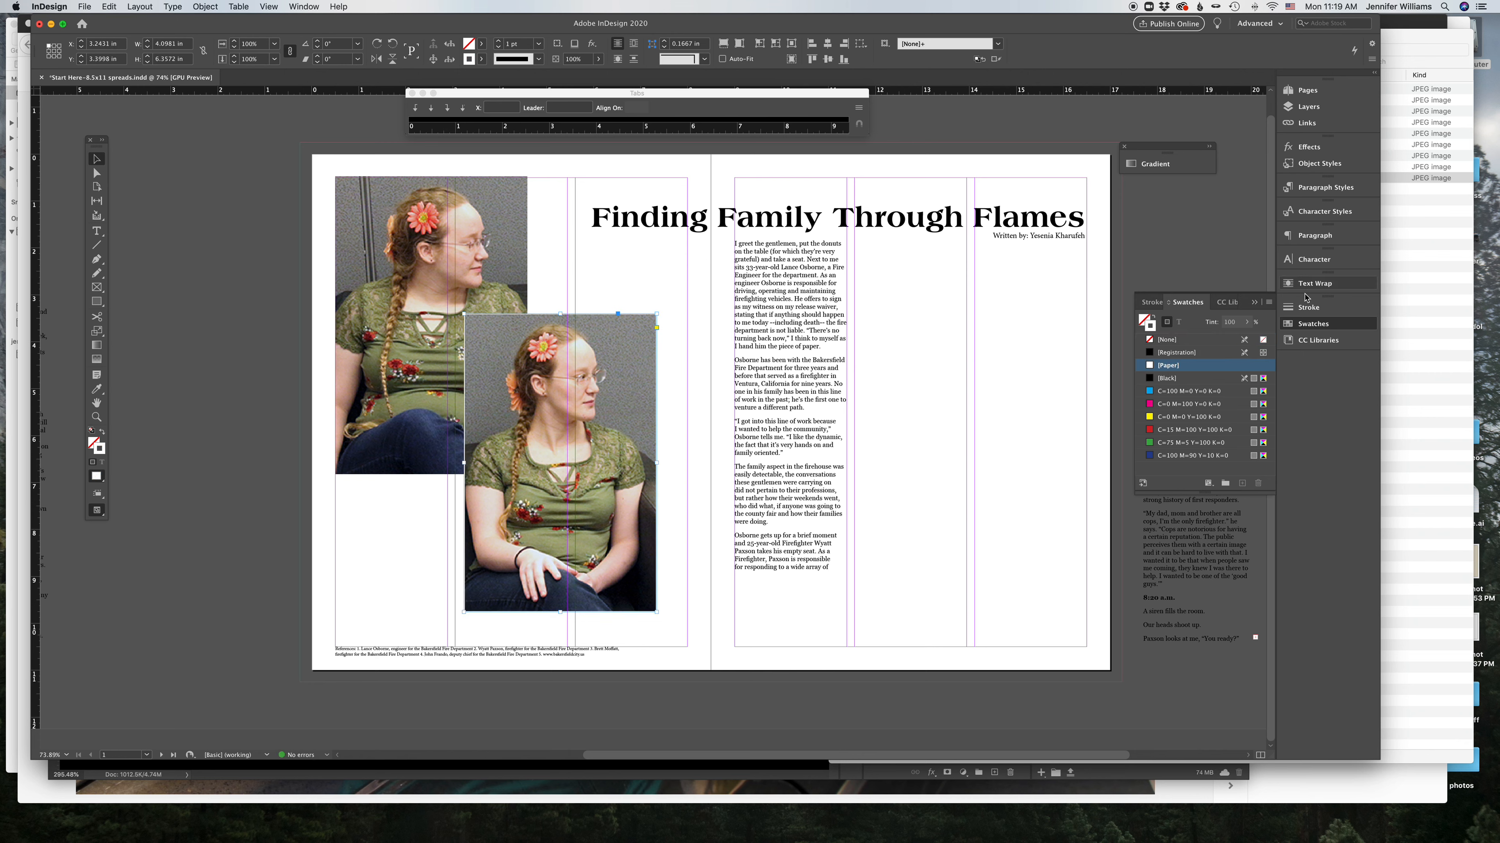
left_click(1308, 307)
left_click(1184, 317)
left_click(1184, 317)
left_click(1184, 317)
left_click(1183, 317)
left_click(1184, 318)
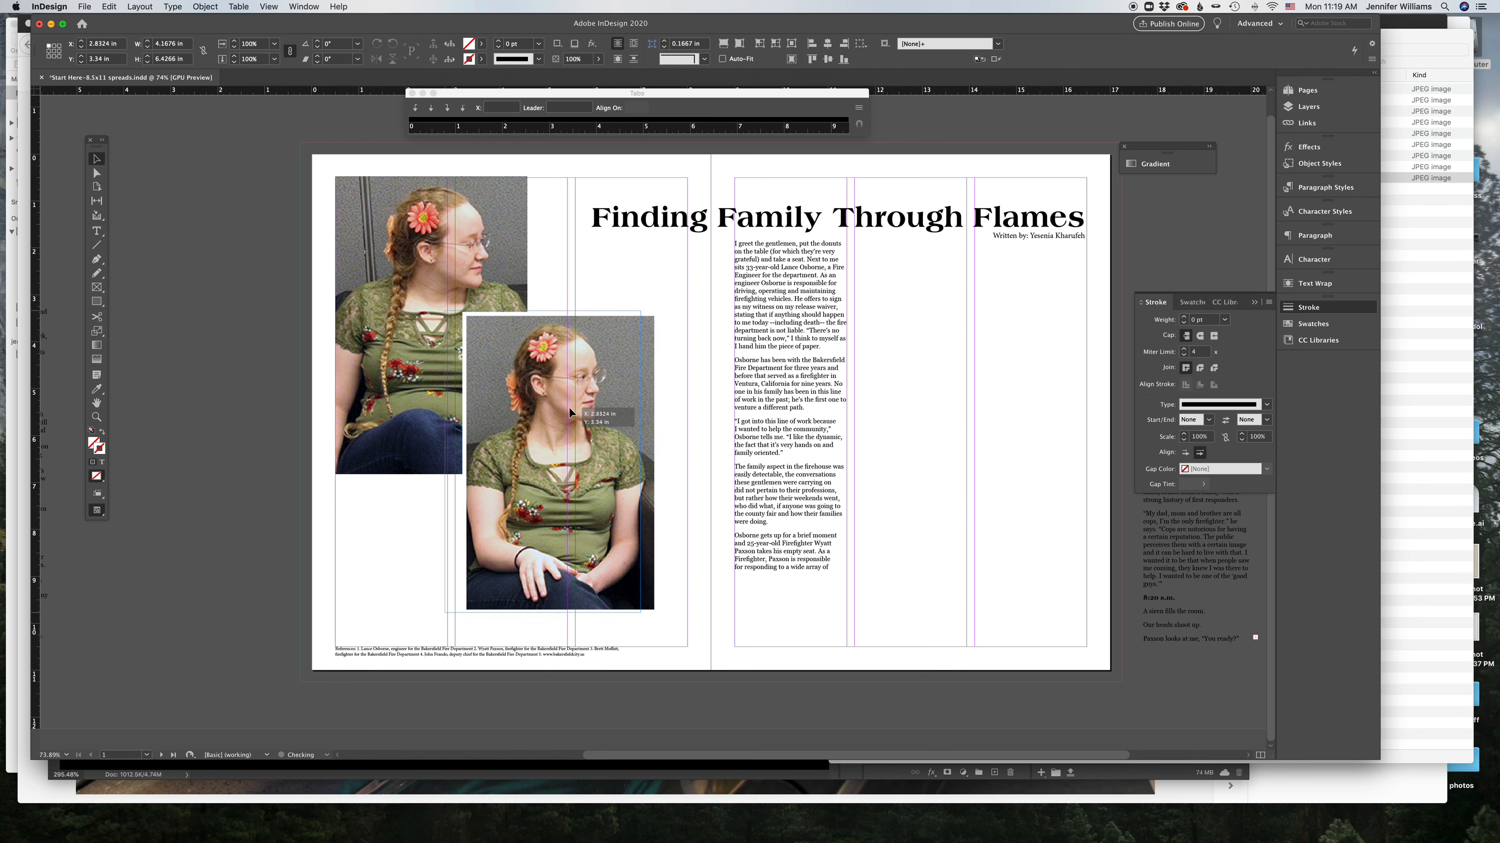
Step: Move the lower twin photo left onto the column guide and deselect it
left_click_drag(612, 412, 594, 412)
left_click(617, 259)
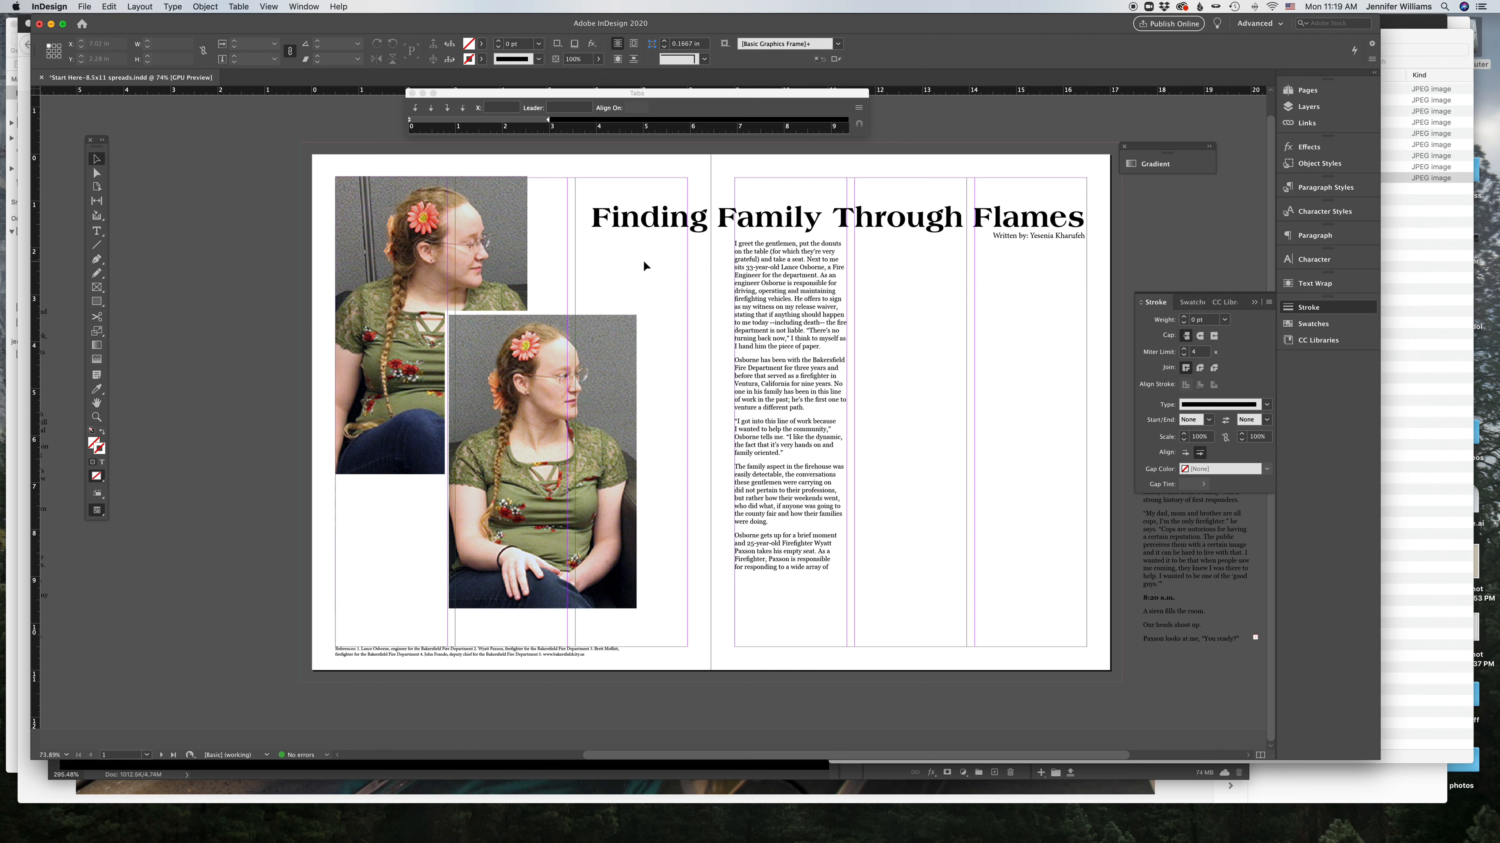
Step: Delete the headline text from the right page
left_click(635, 229)
key("Delete")
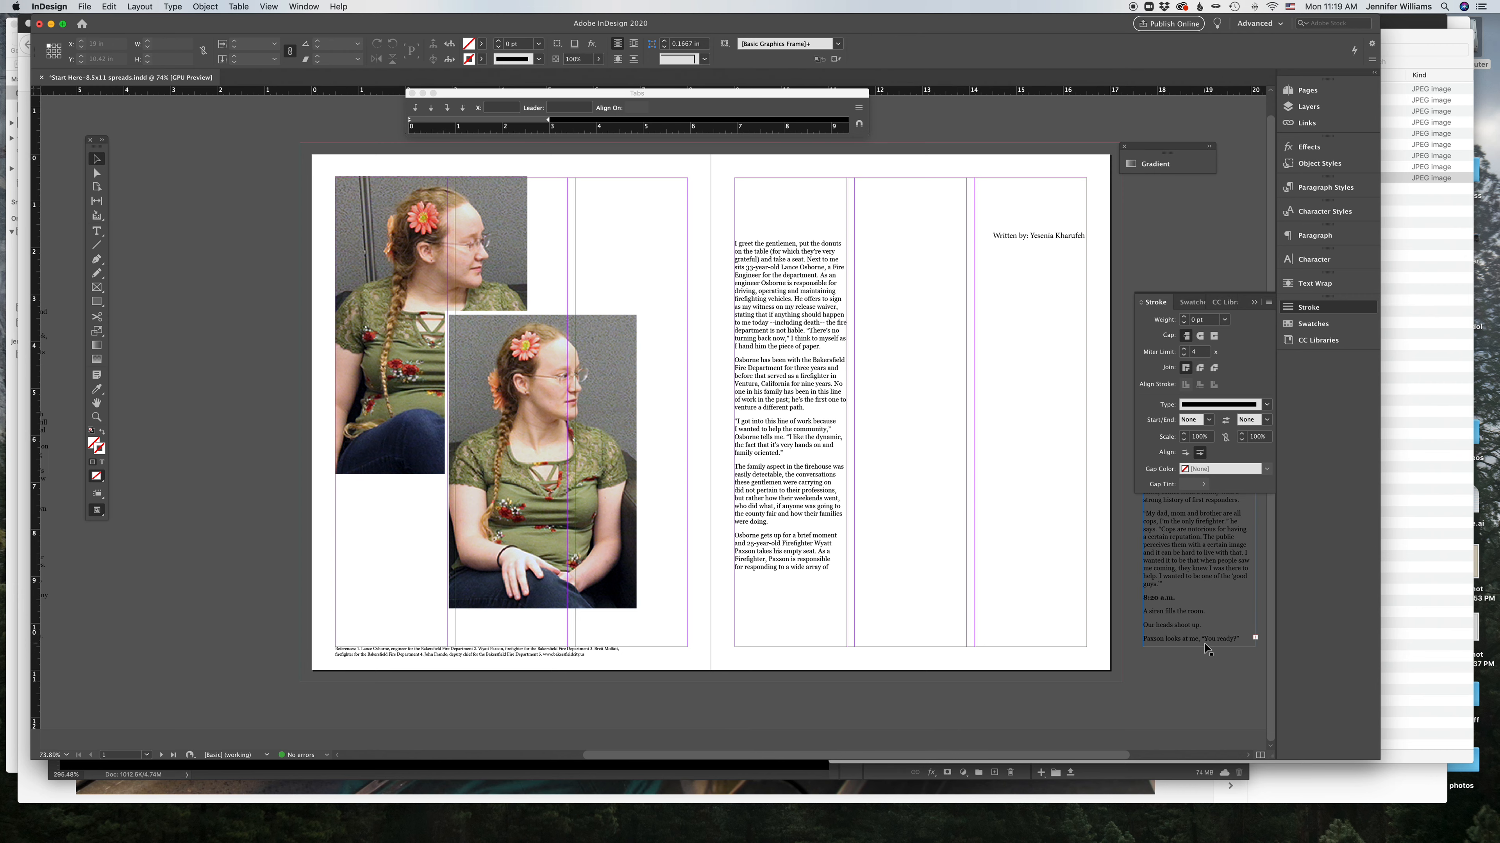
scroll(1204, 648, "up", 2)
scroll(1205, 648, "left", 1)
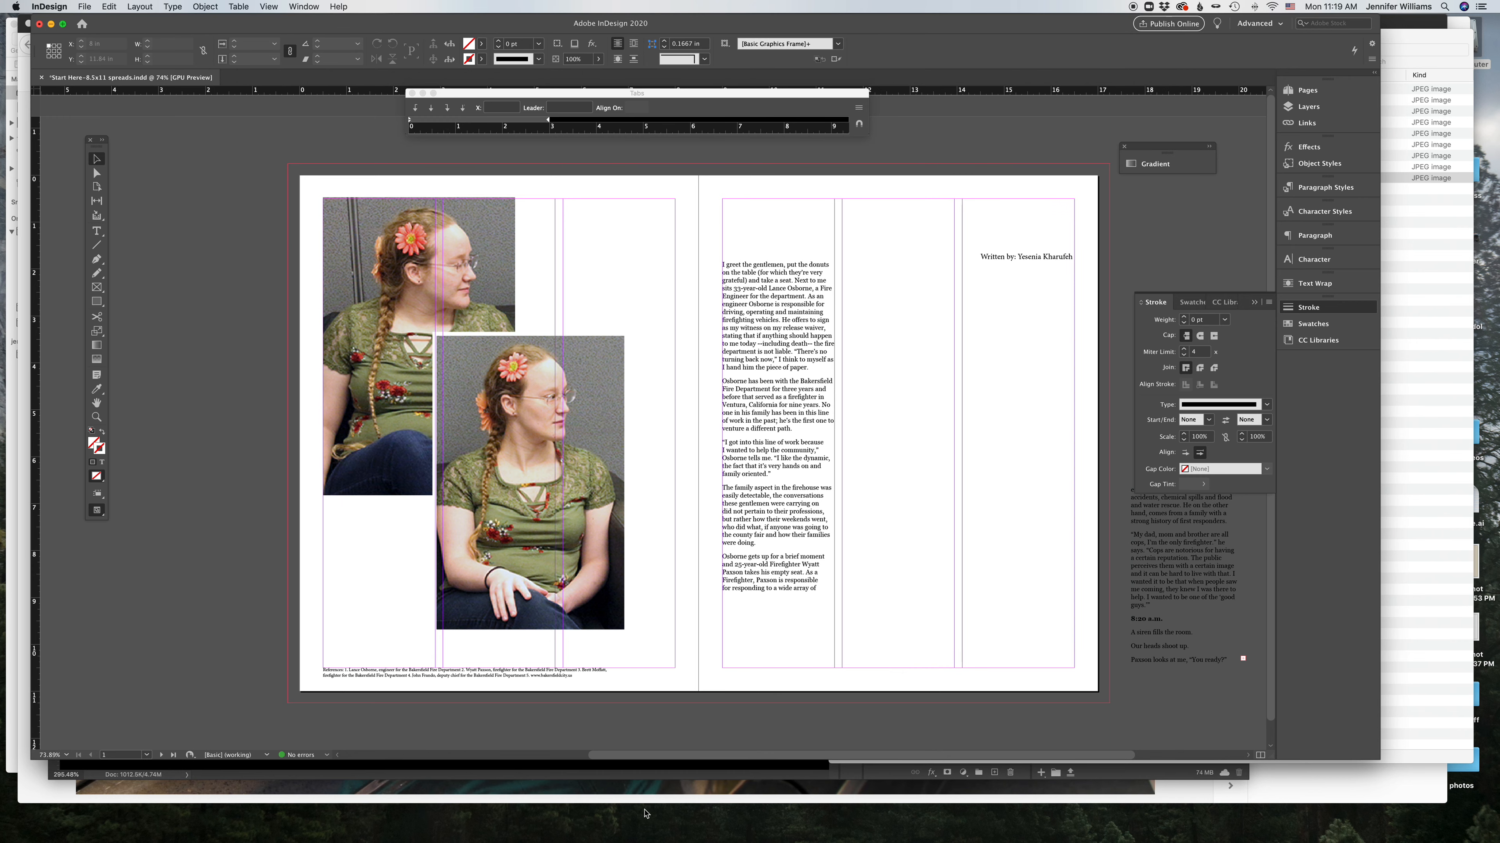
Step: Switch to Photoshop, open the IMG_9080 dog photo and try converting it to Grayscale mode
left_click(165, 821)
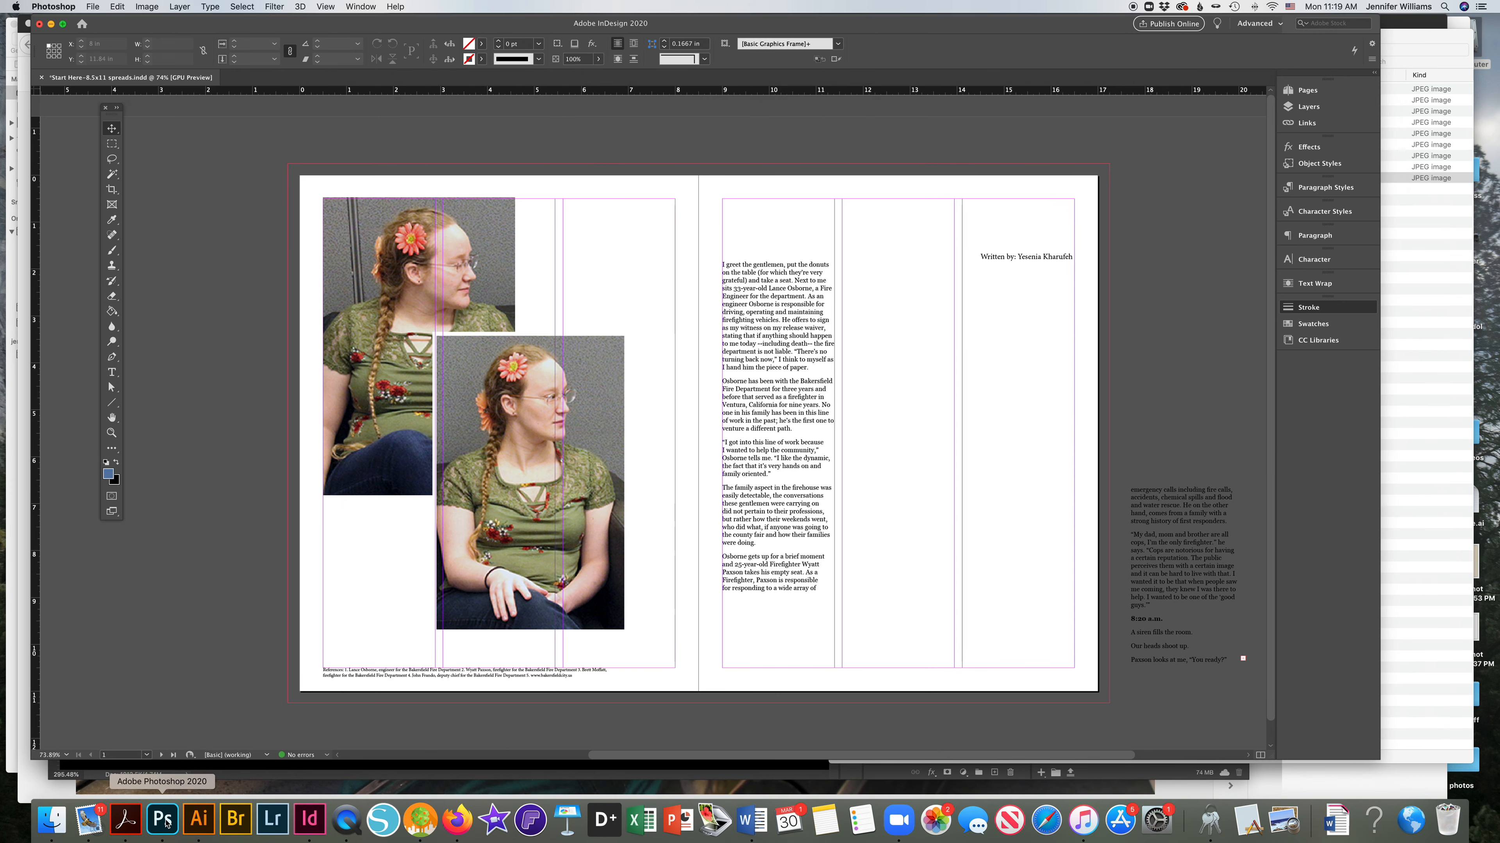
left_click(412, 80)
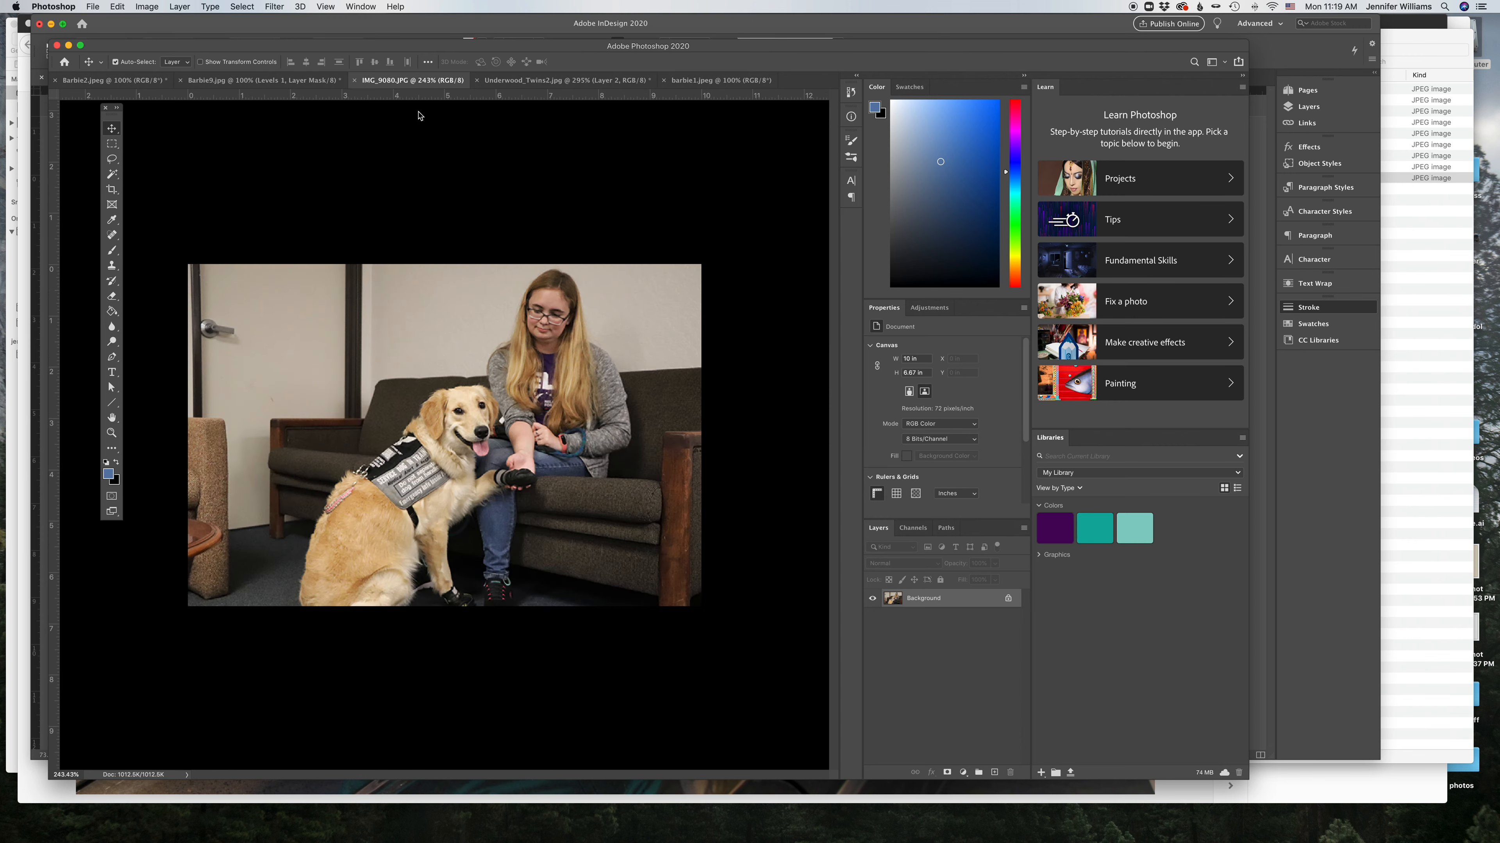
left_click(147, 7)
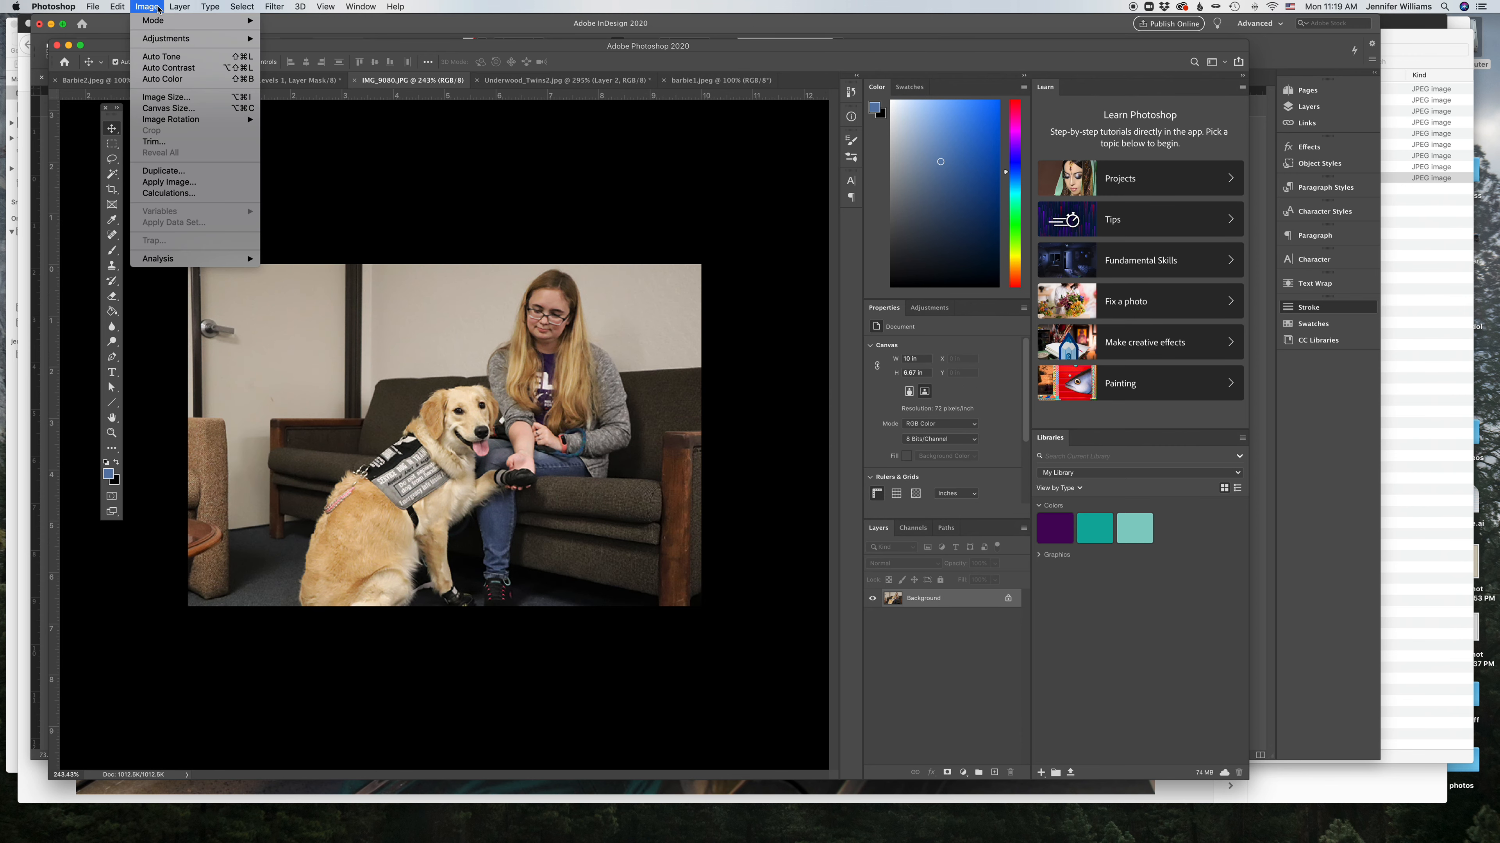
mouse_move(159, 20)
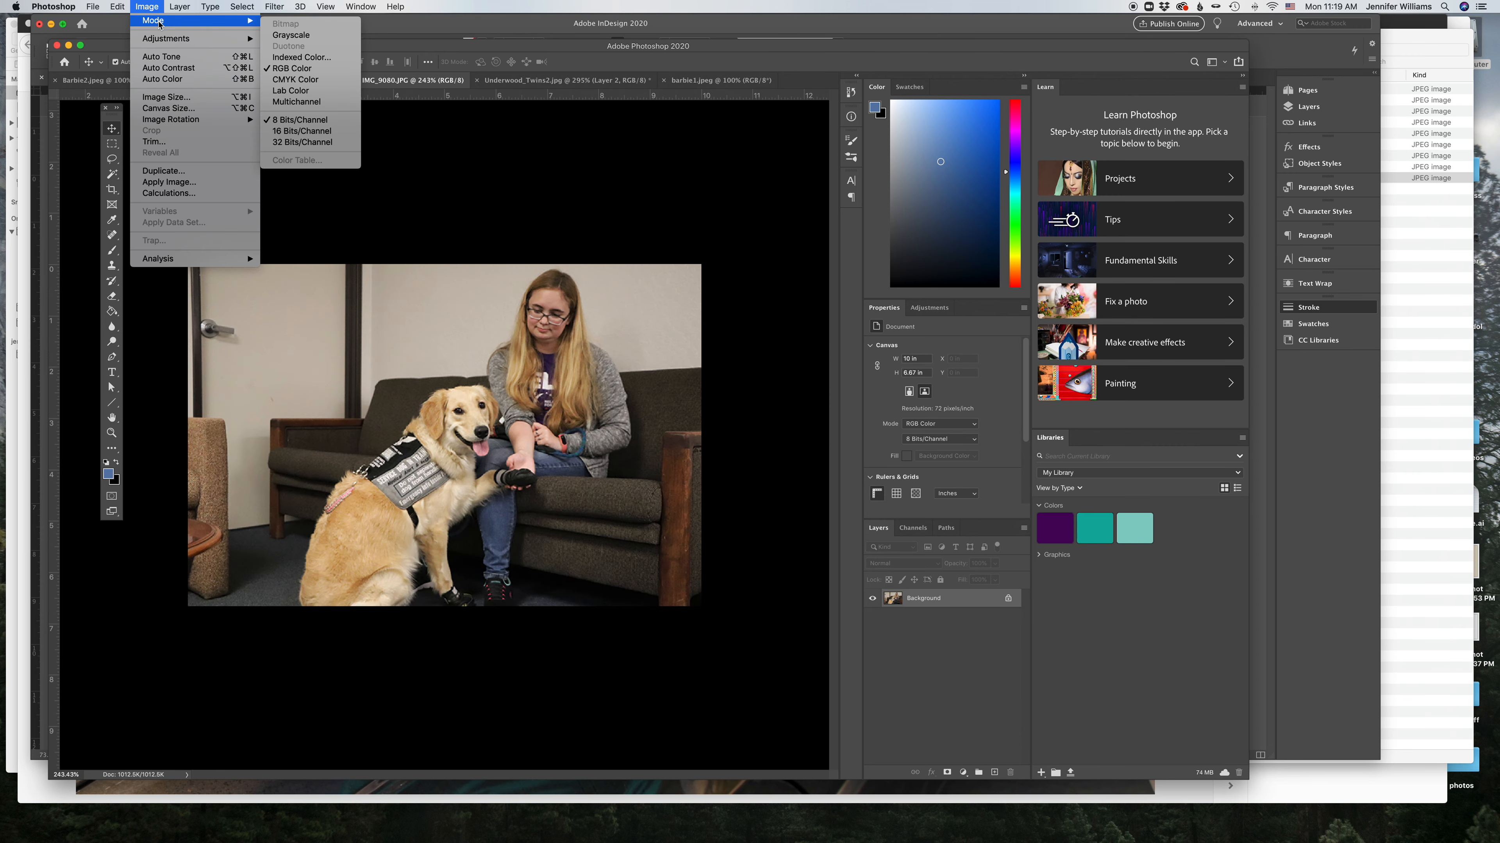
left_click(285, 36)
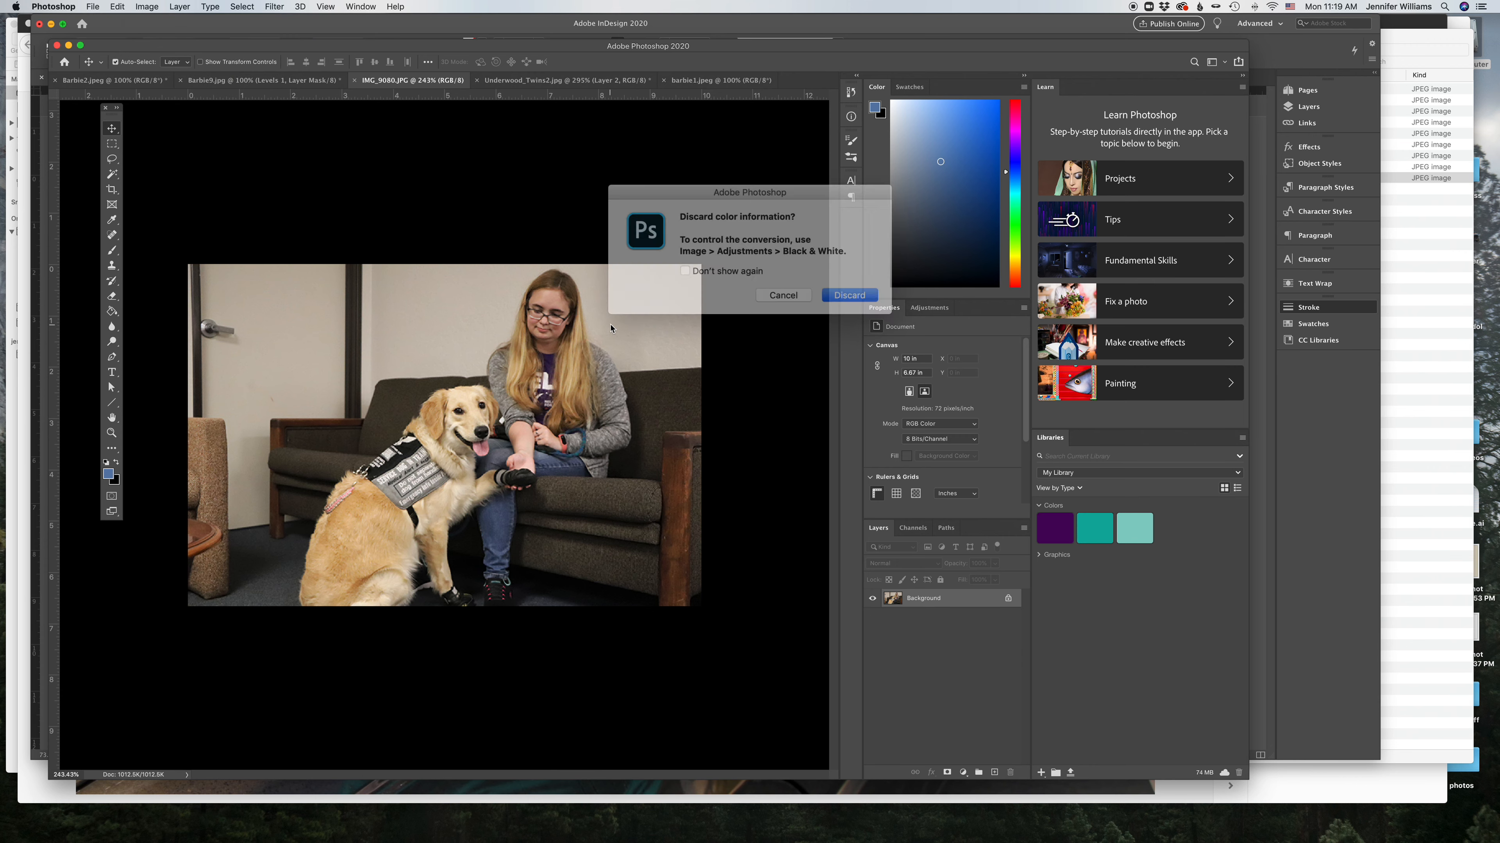
left_click(835, 293)
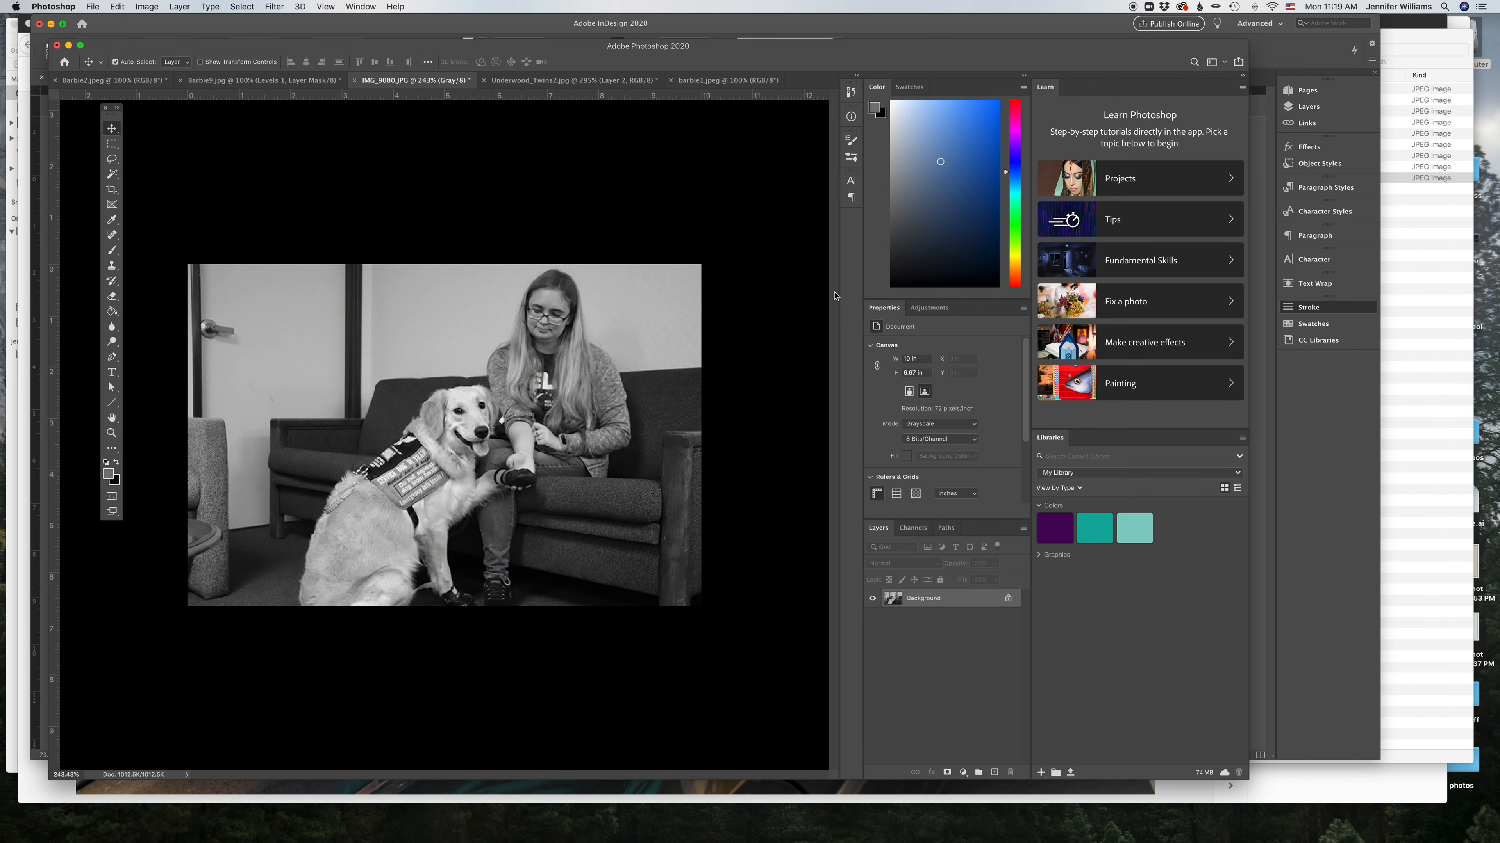
left_click(850, 94)
left_click(758, 124)
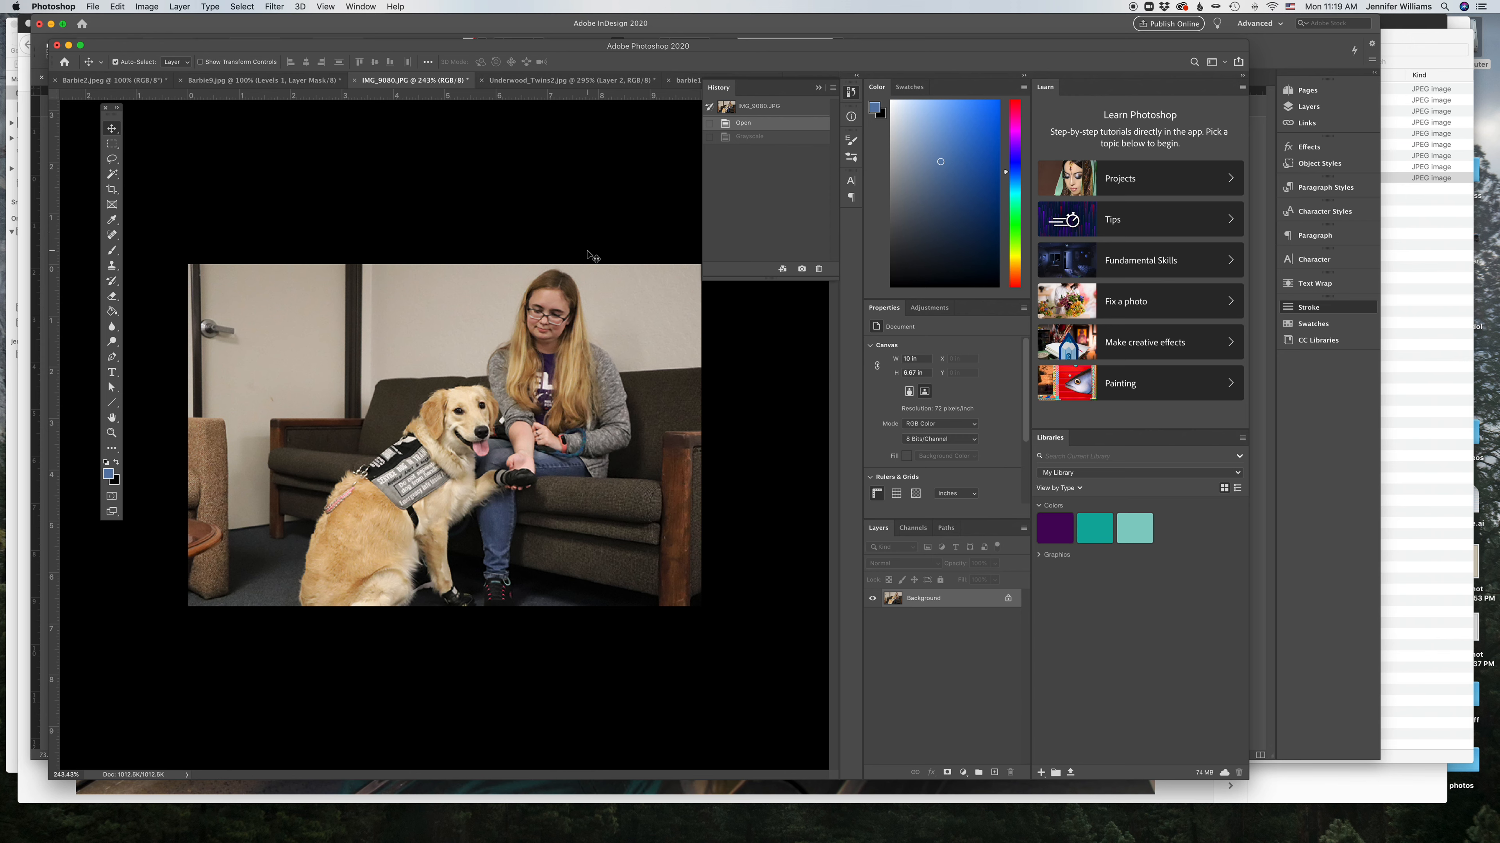
Step: Add a Monochrome Channel Mixer adjustment layer with Red +67, Green -12 and Blue +71
left_click(963, 774)
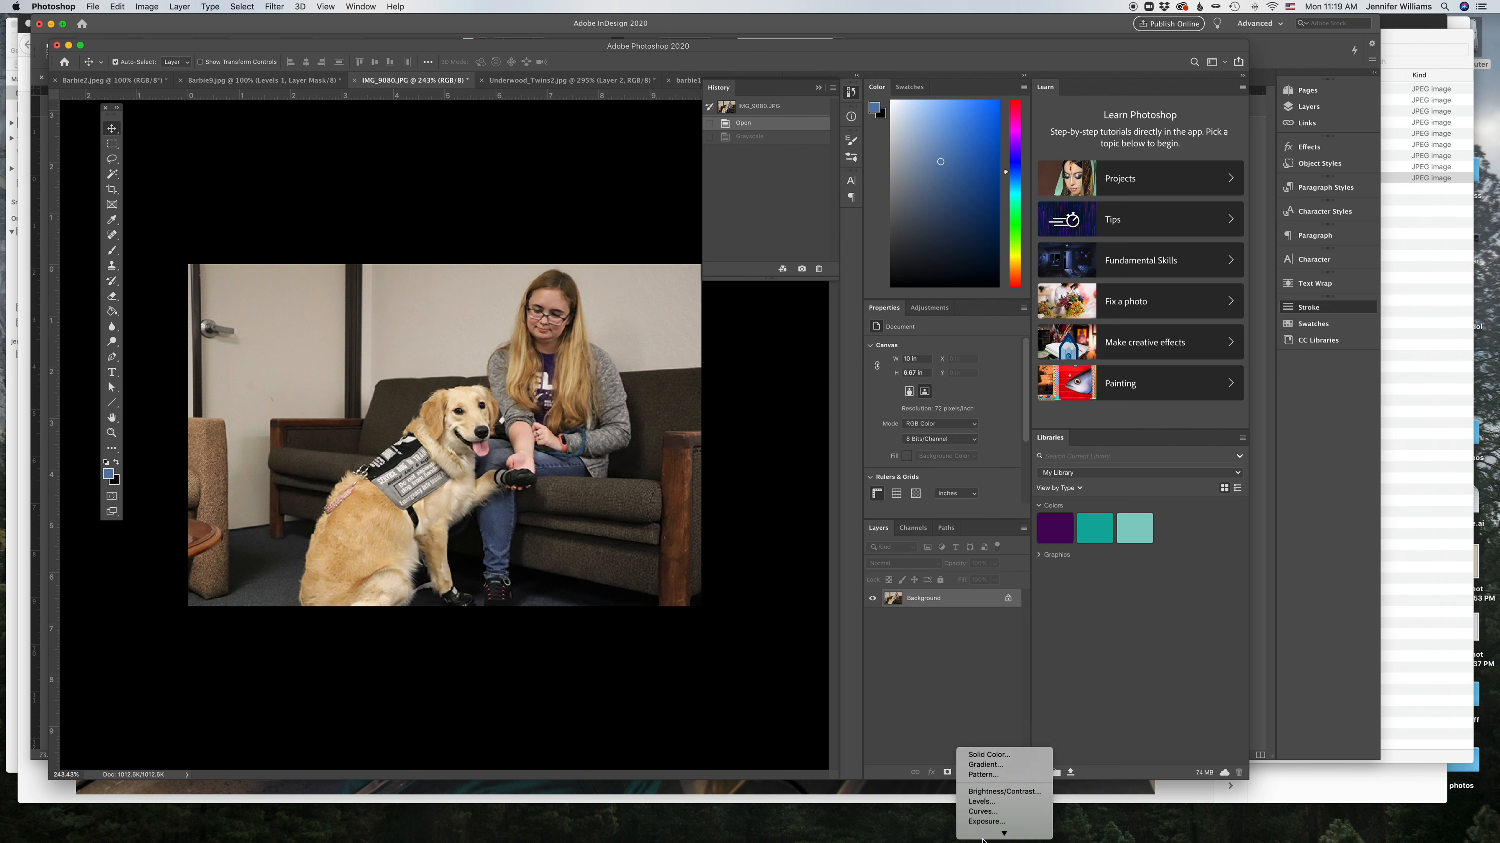
left_click(999, 809)
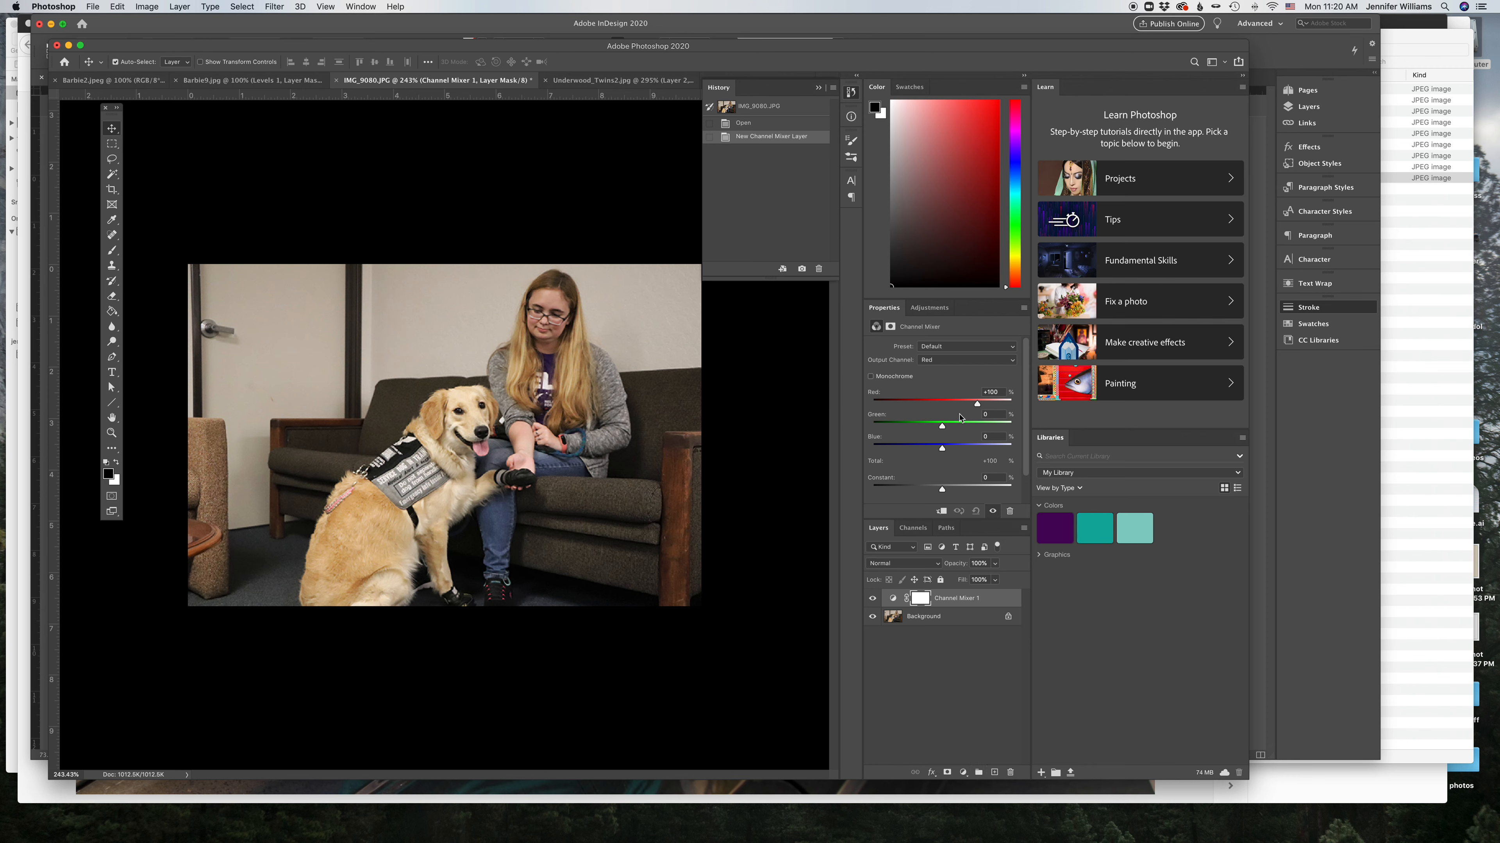
left_click(871, 377)
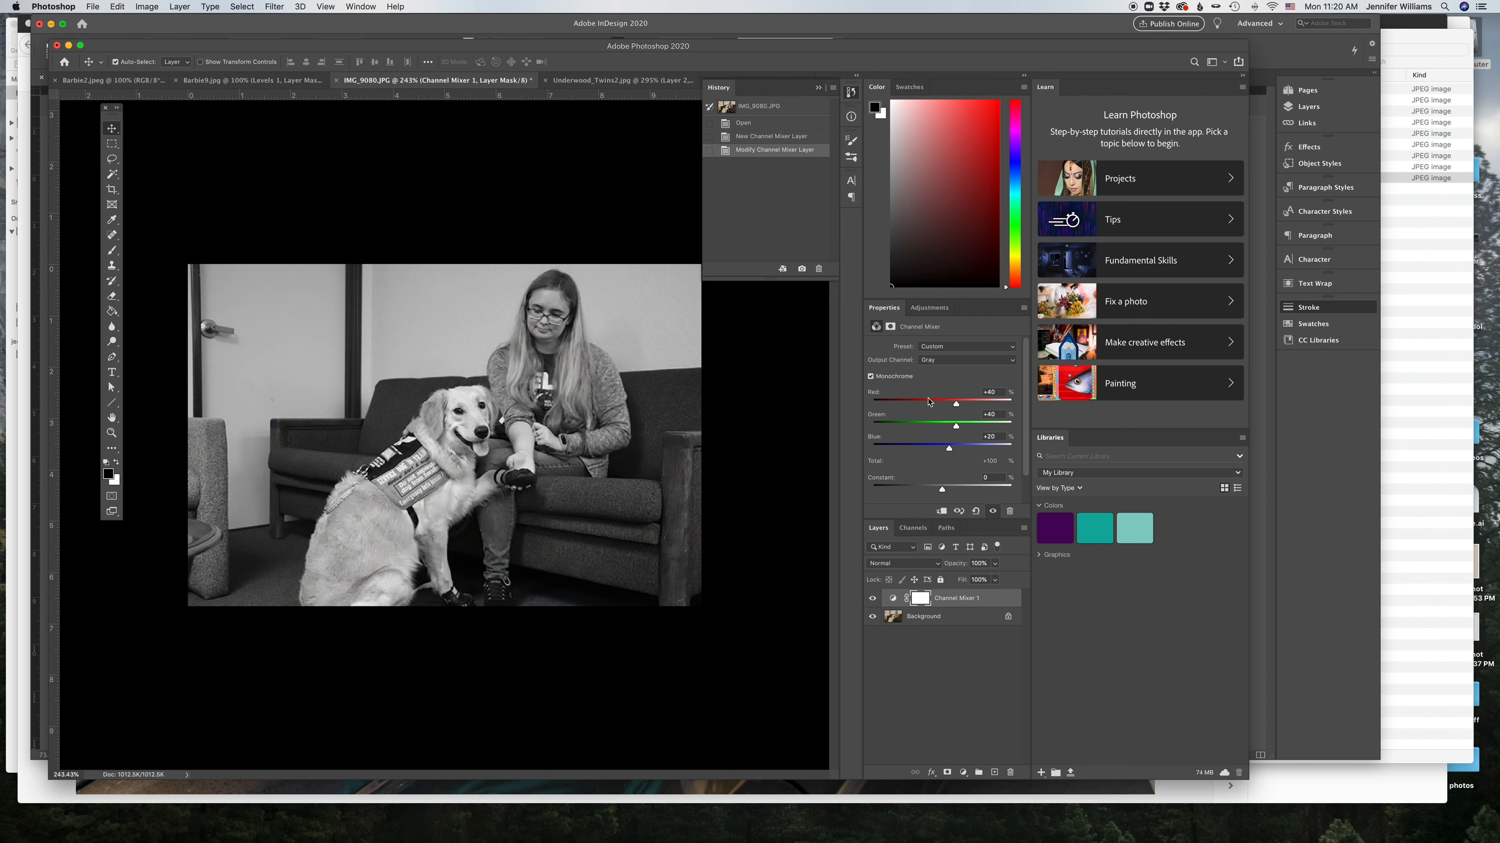
left_click_drag(957, 406, 968, 454)
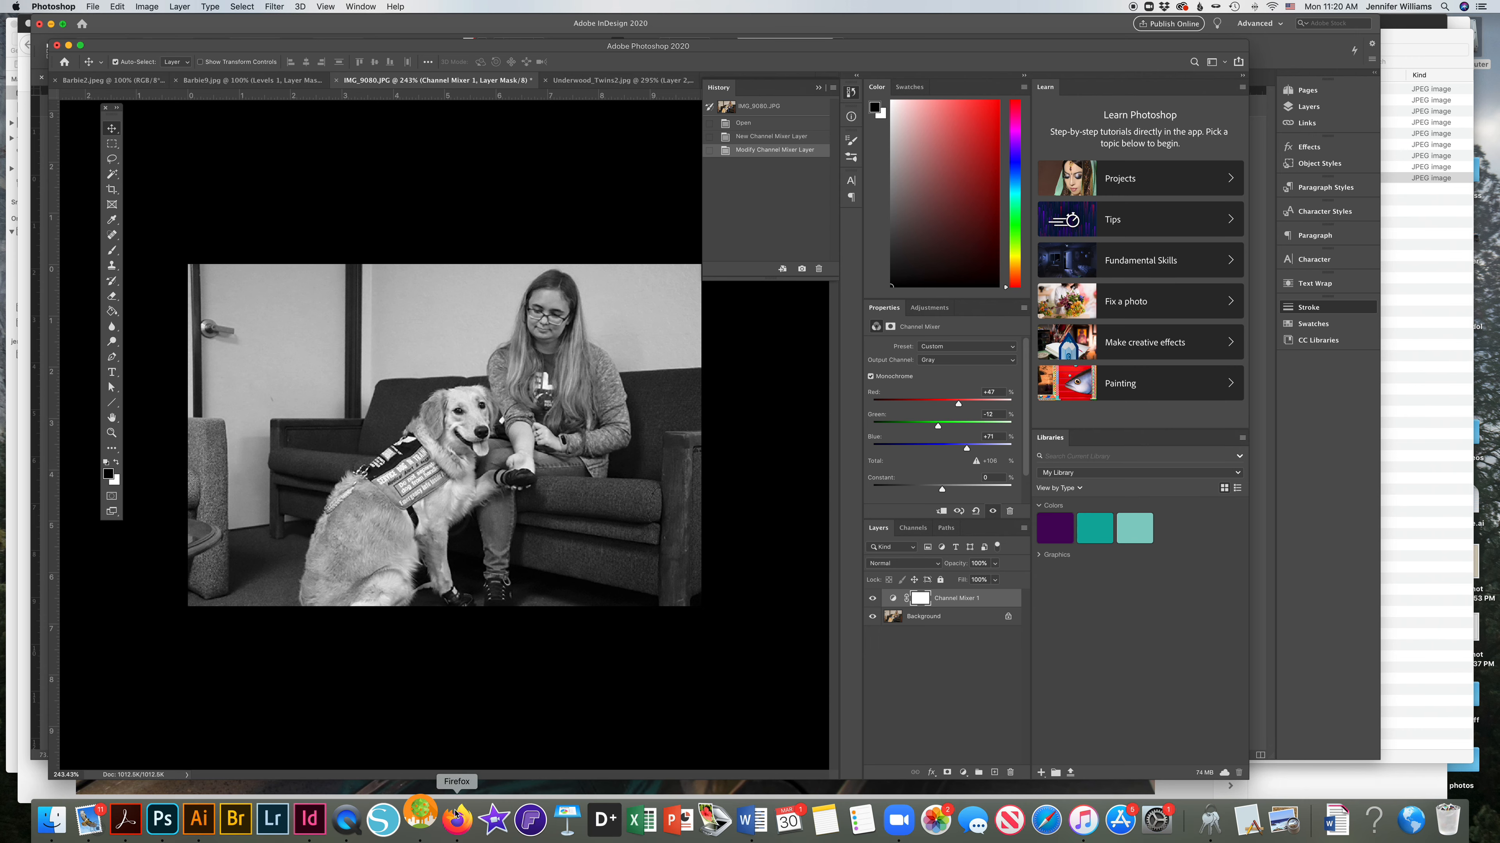
Step: Save the black-and-white photo as a JPEG named IMG_9080-2 in the photos folder
left_click(91, 6)
left_click(112, 139)
left_click(821, 535)
left_click(746, 165)
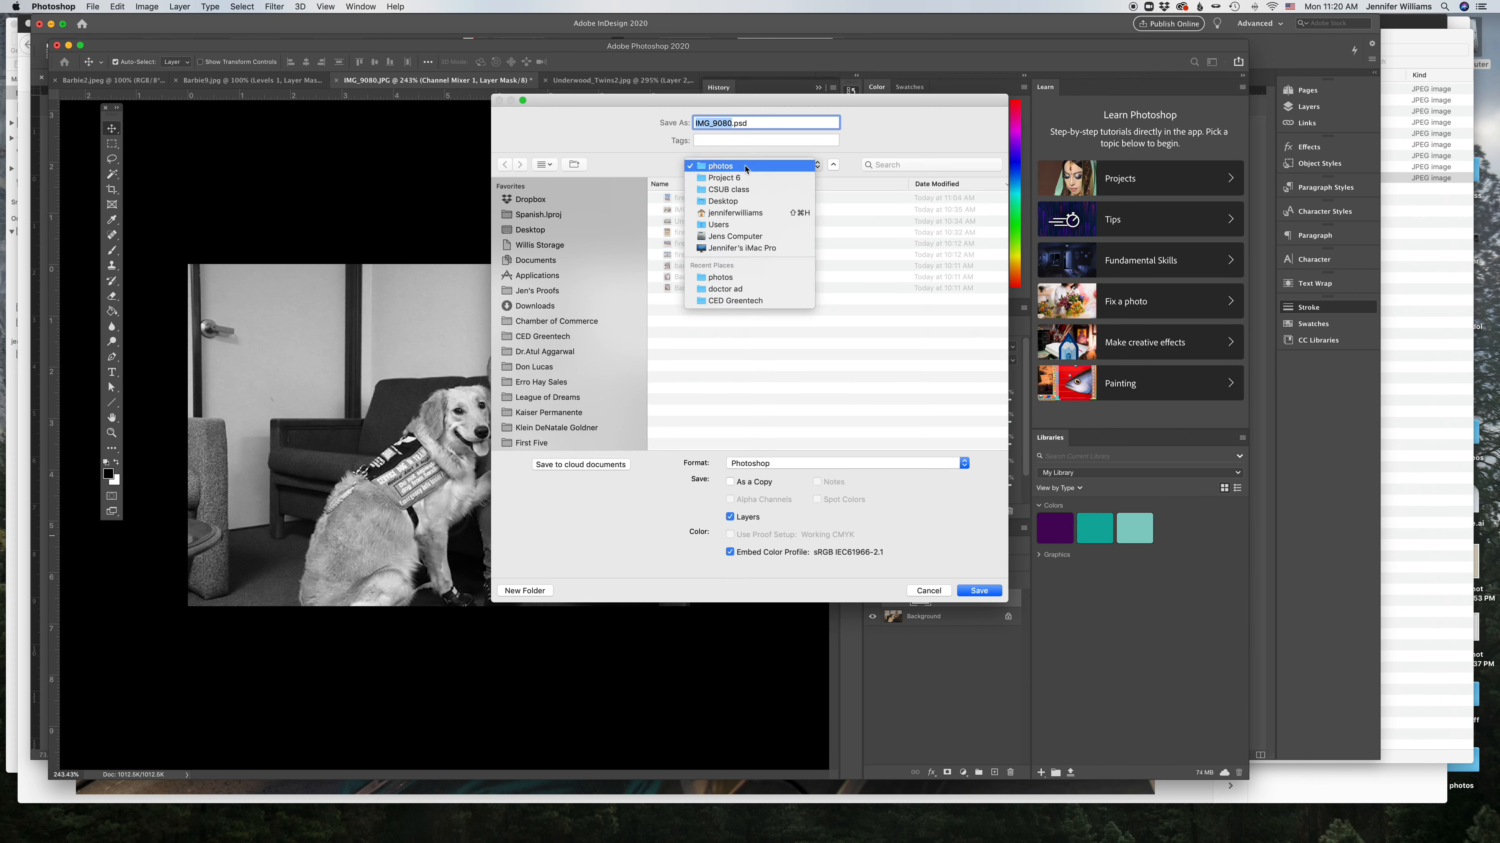
left_click(745, 167)
left_click(733, 123)
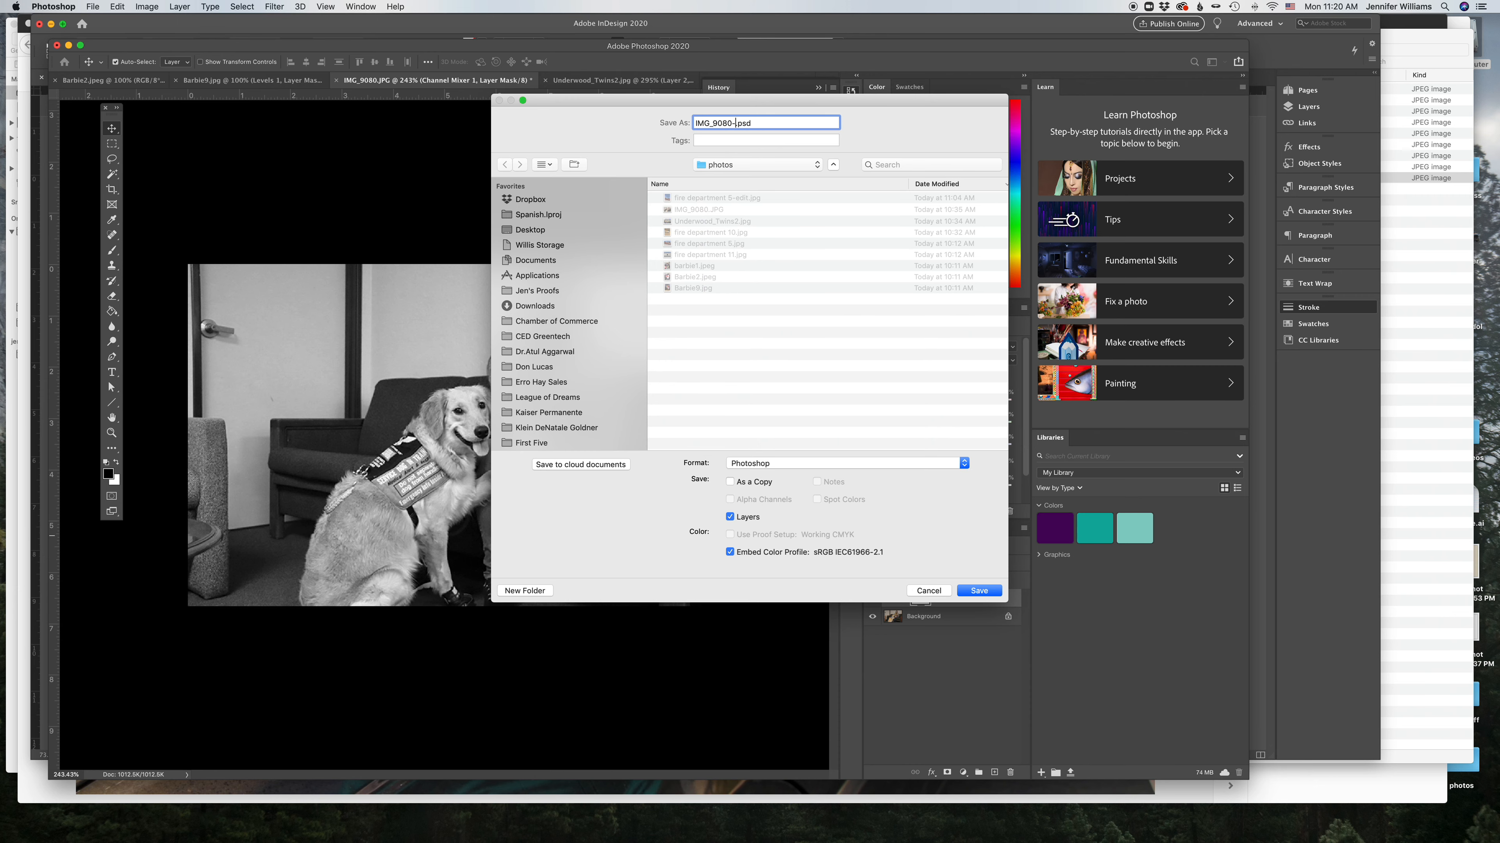
left_click(821, 466)
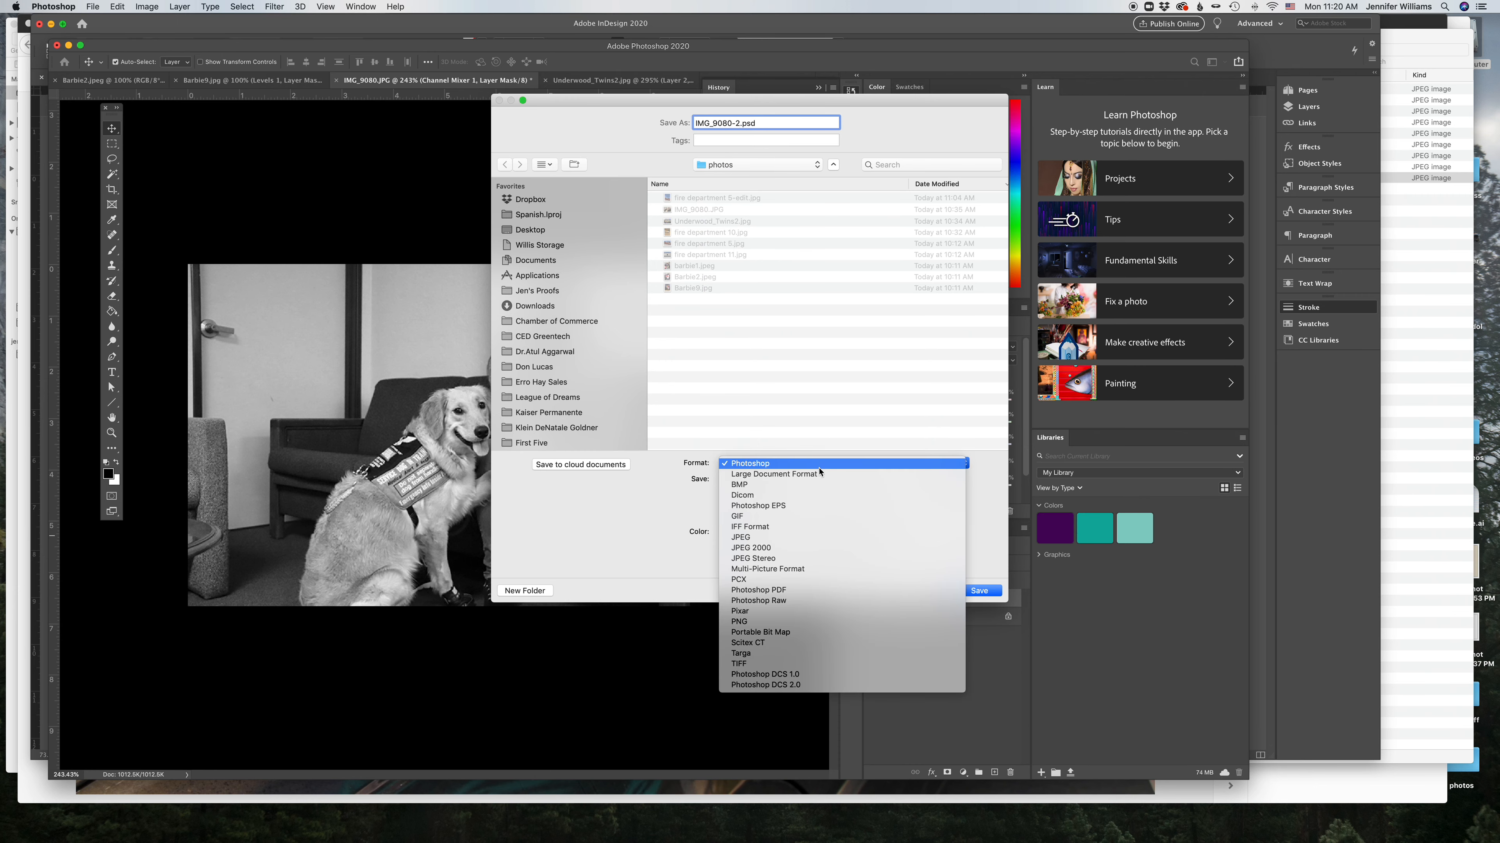
left_click(885, 540)
left_click(979, 591)
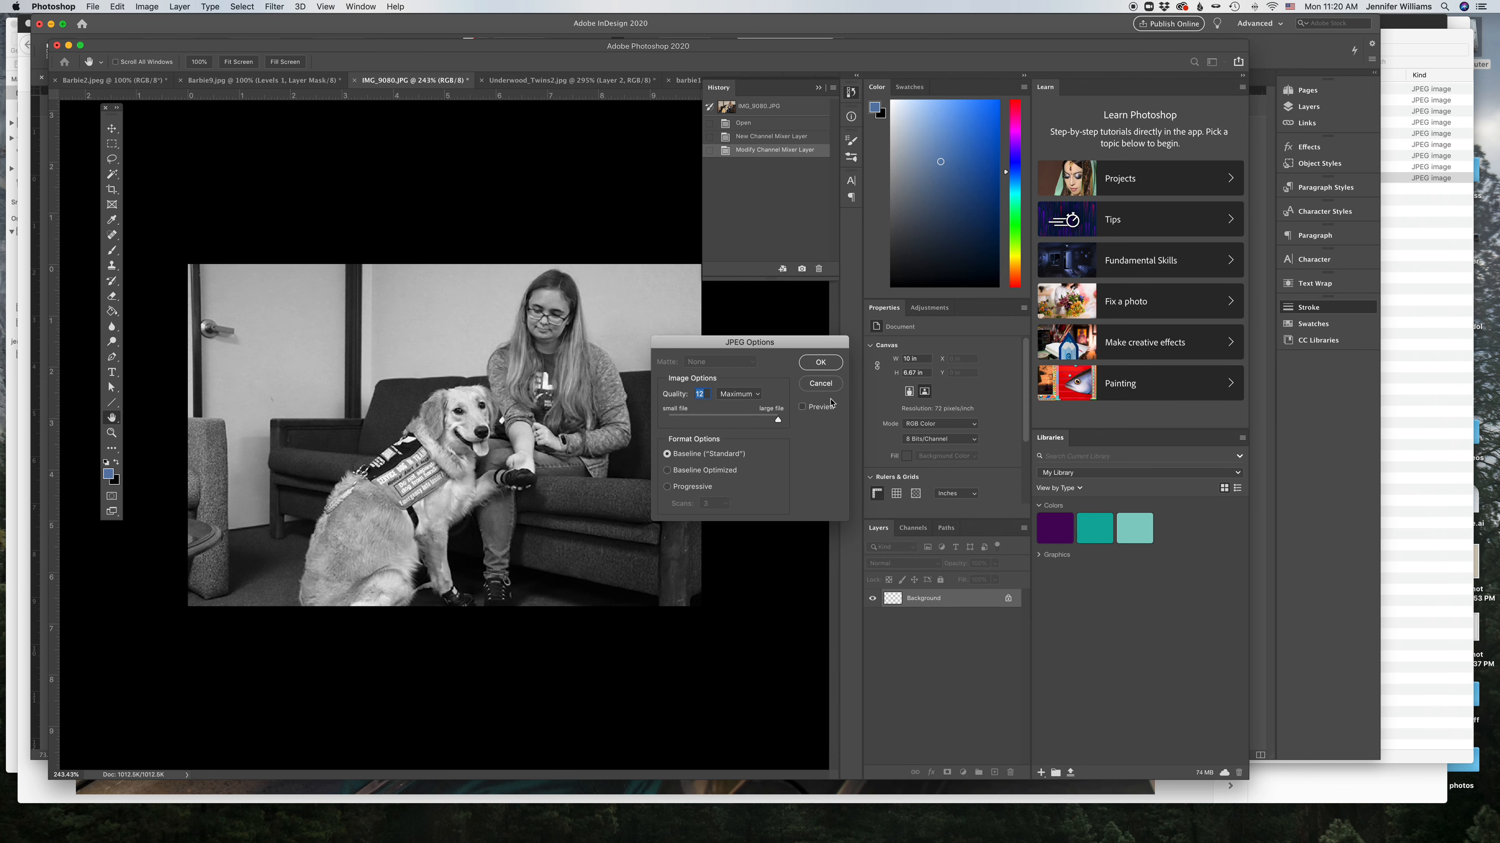
left_click(820, 373)
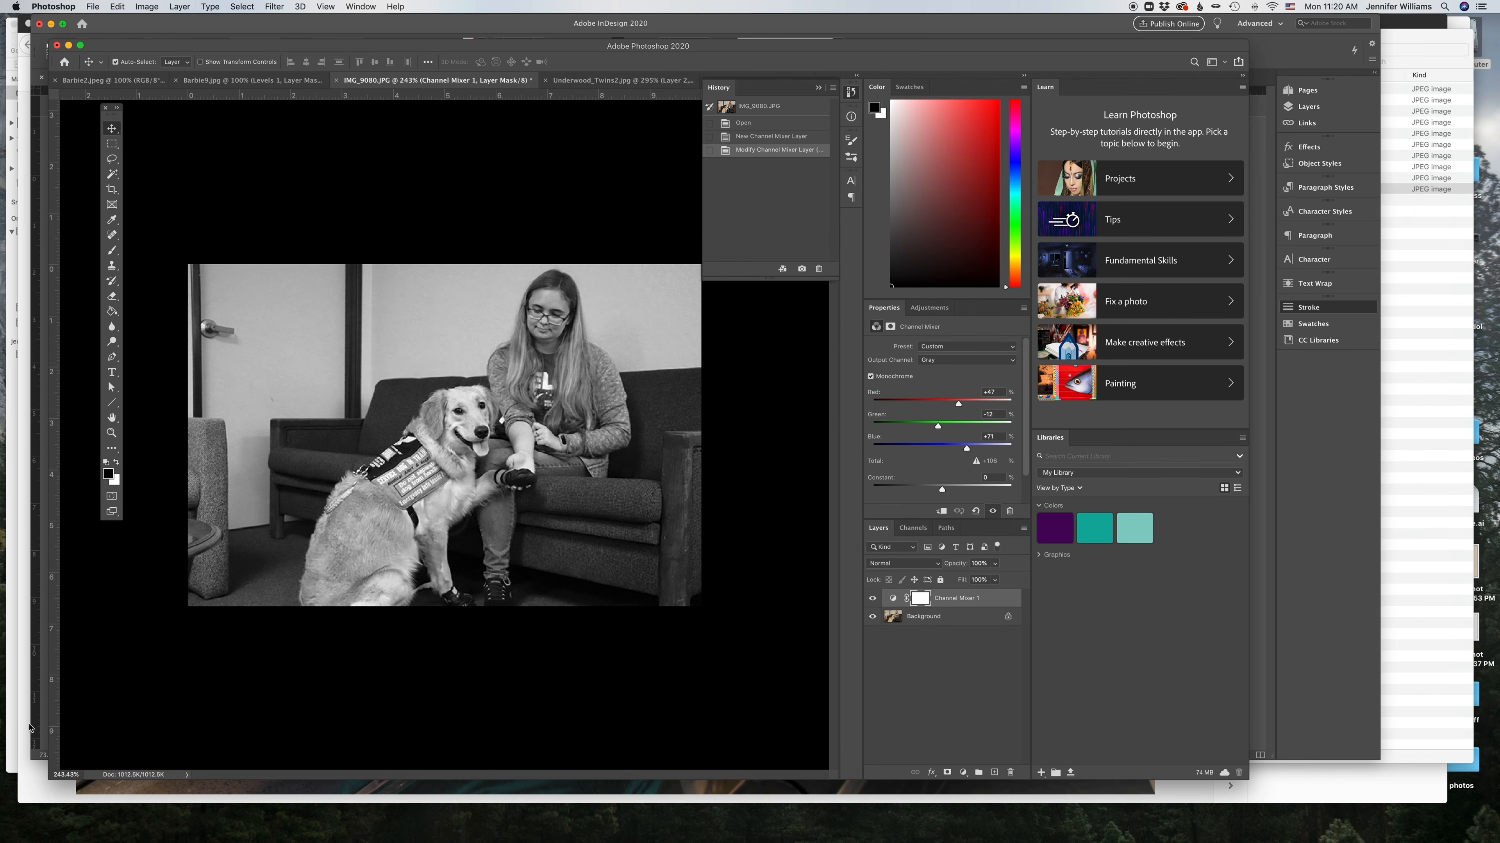
Step: Place the IMG_9080-2 image from the photos folder onto the right page of the spread
left_click(37, 725)
left_click(1405, 354)
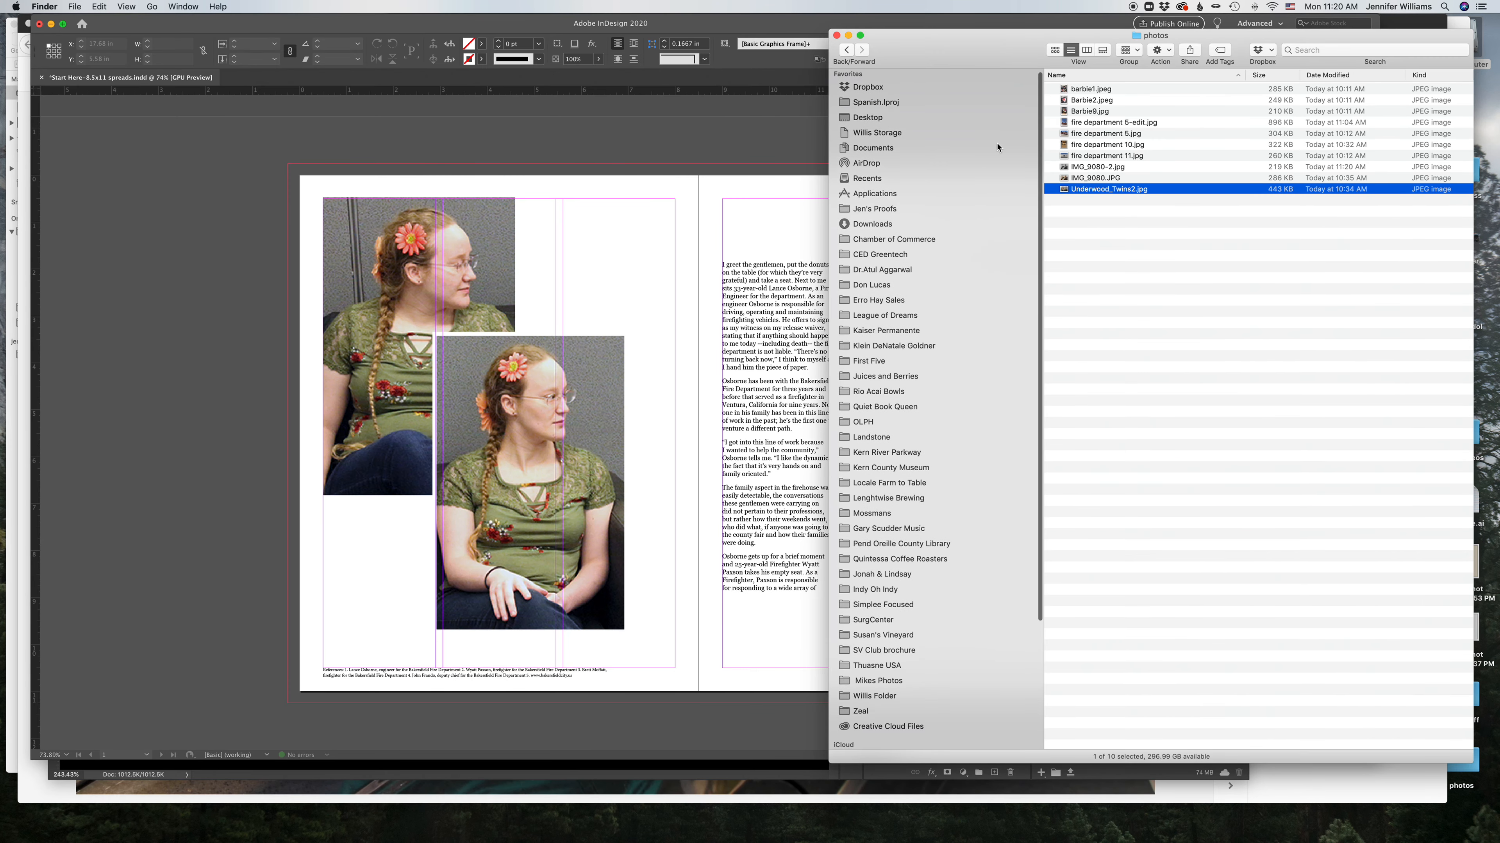
left_click(1100, 180)
left_click_drag(1105, 168, 708, 225)
left_click_drag(863, 296, 961, 472)
Step: Draw a rectangle about 2.82 in wide and 5.56 in tall on the right page and fill it with yellow
left_click(150, 161)
left_click(61, 339)
left_click(96, 301)
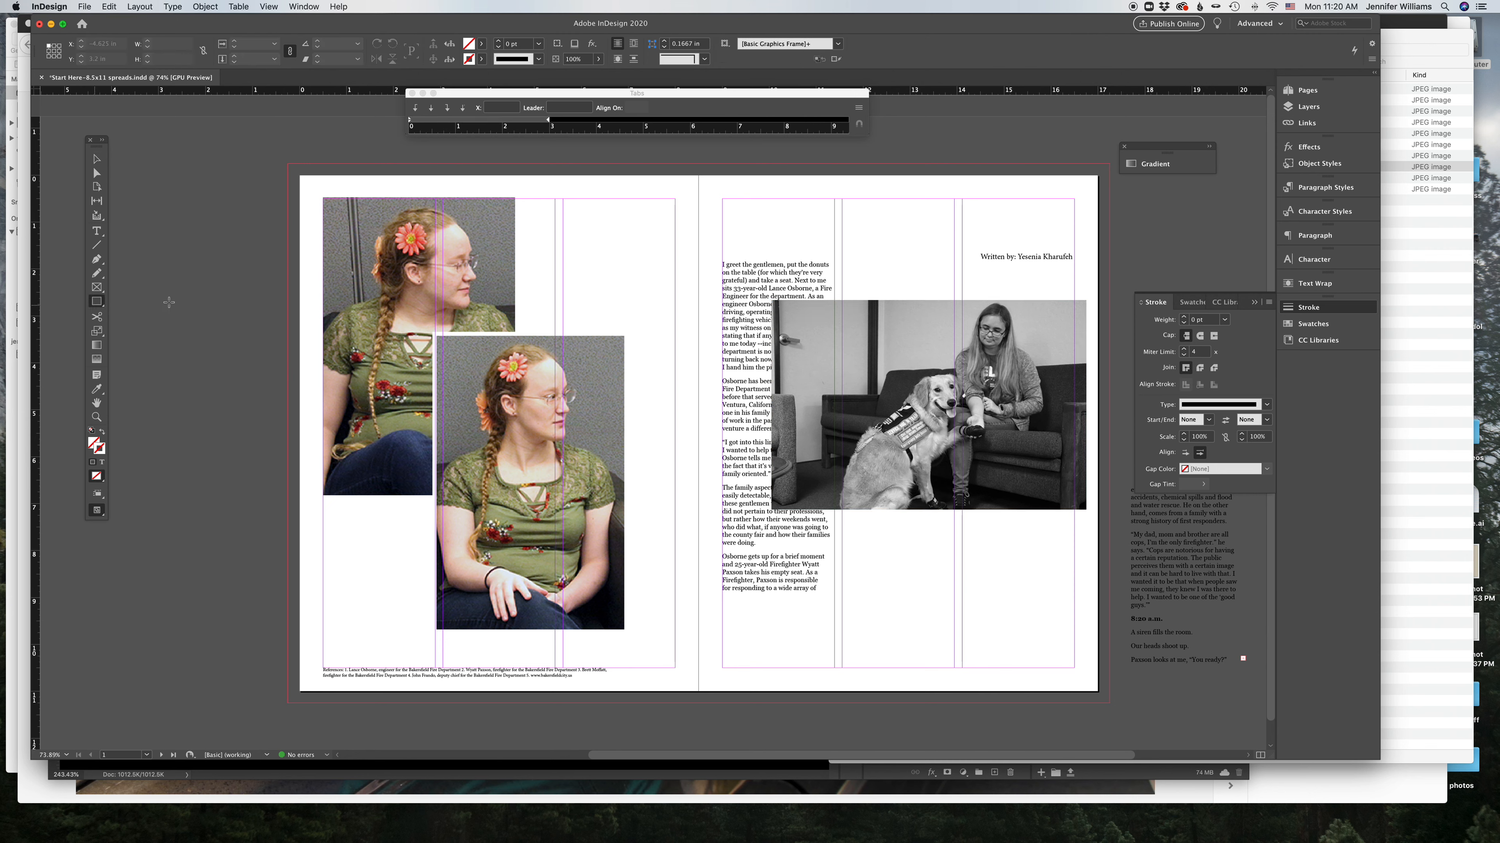
left_click_drag(909, 357, 1042, 618)
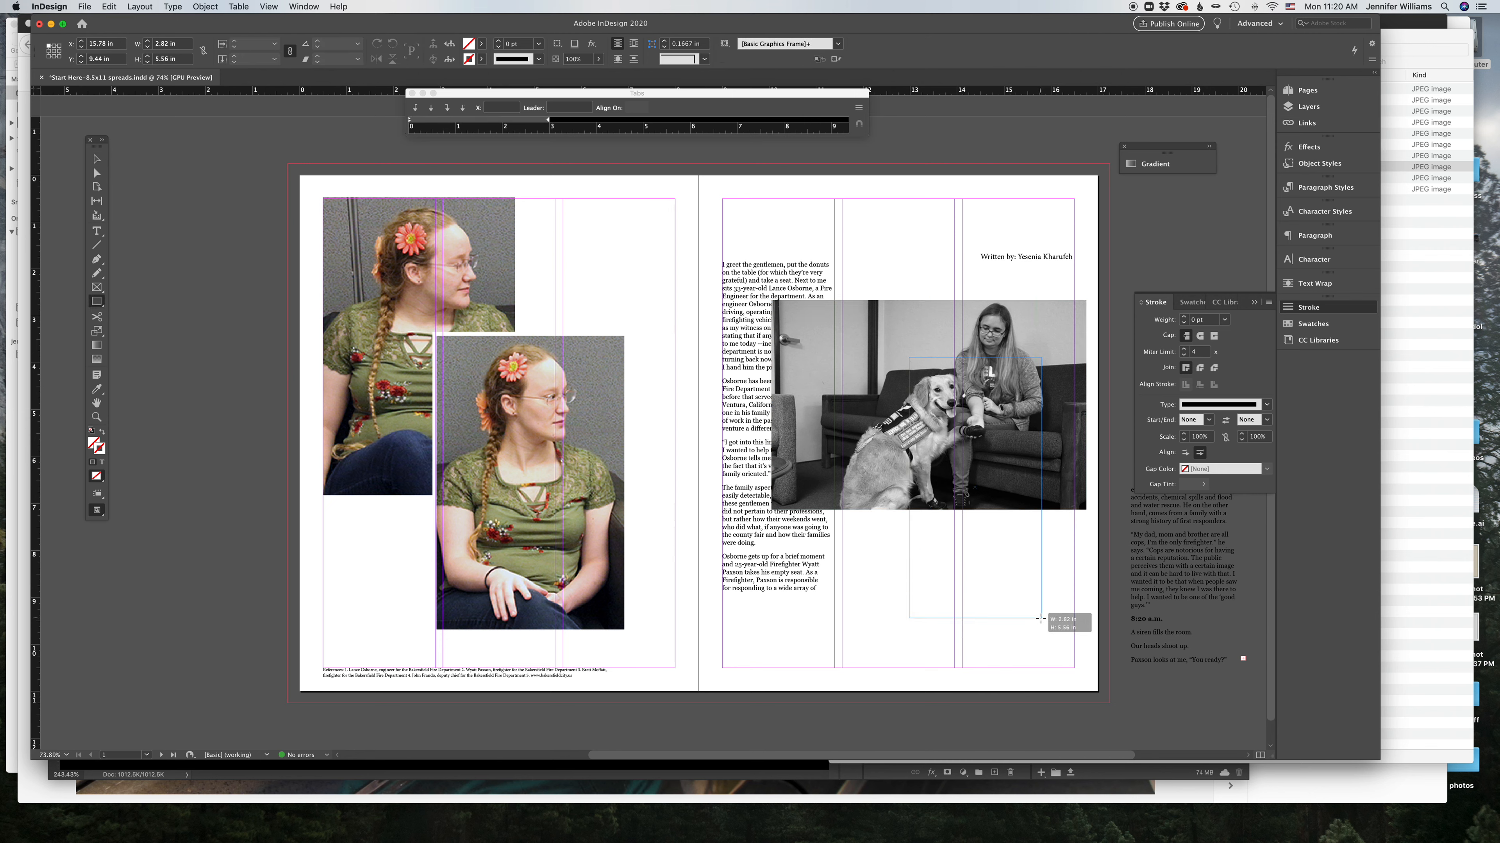
left_click(1313, 324)
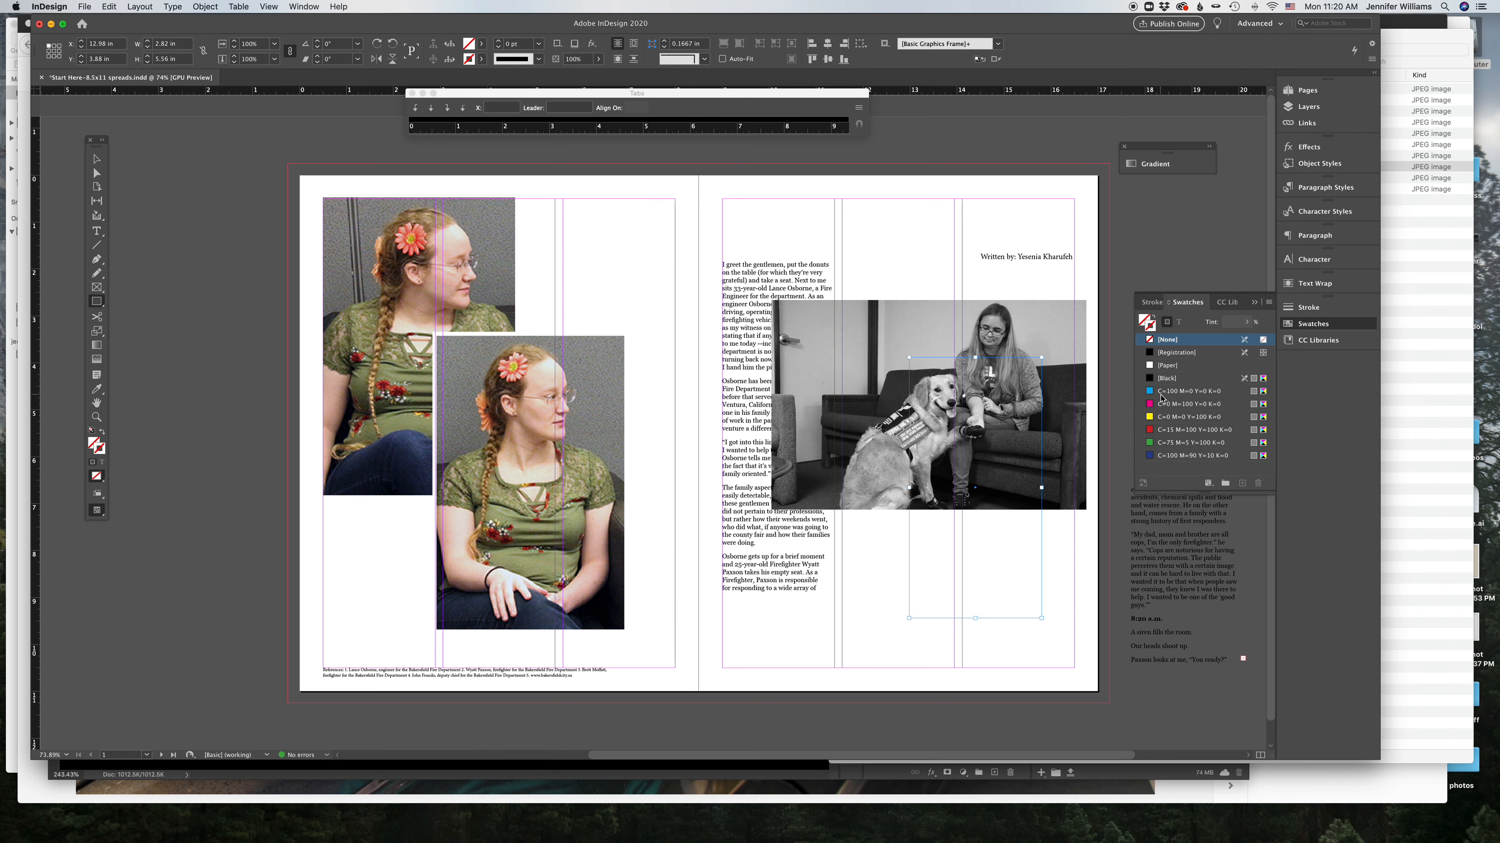
left_click(1157, 417)
left_click(1154, 323)
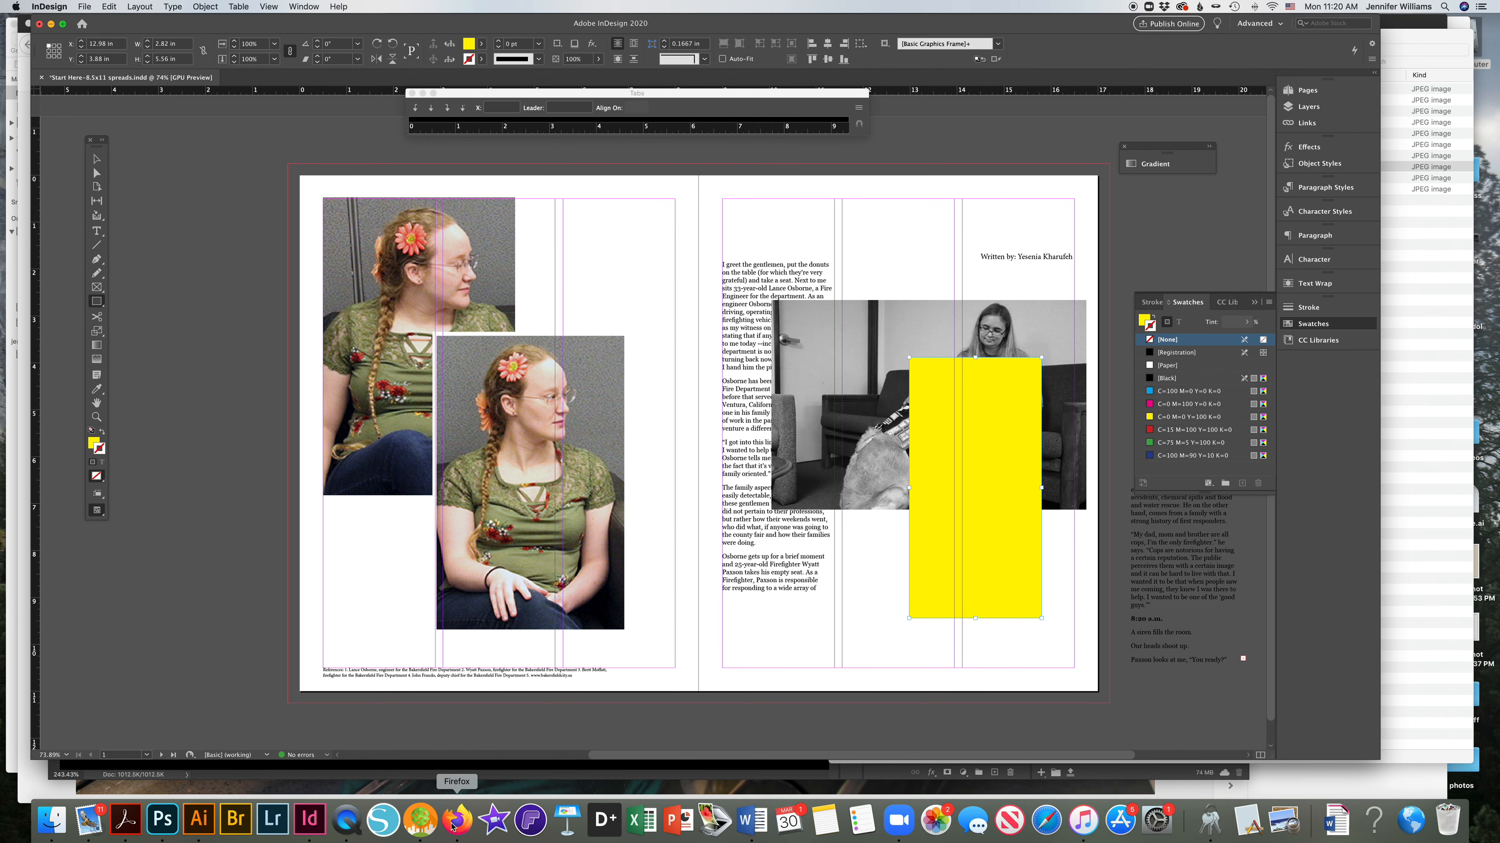
Step: Browse the Pinterest layout ideas board for magazine spread inspiration
left_click(492, 820)
left_click(1060, 24)
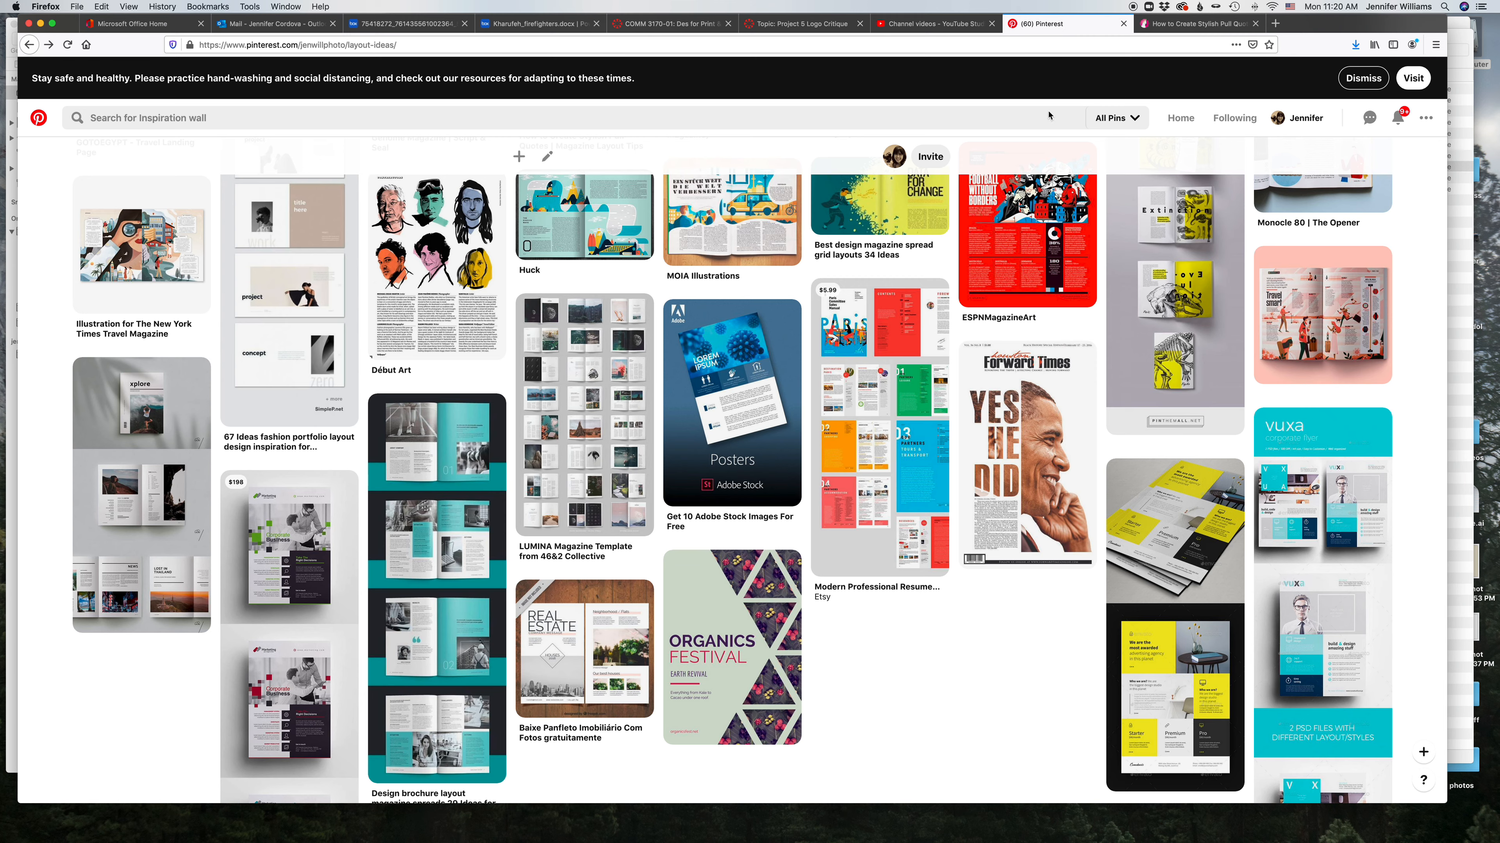
scroll(1120, 368, "up", 3)
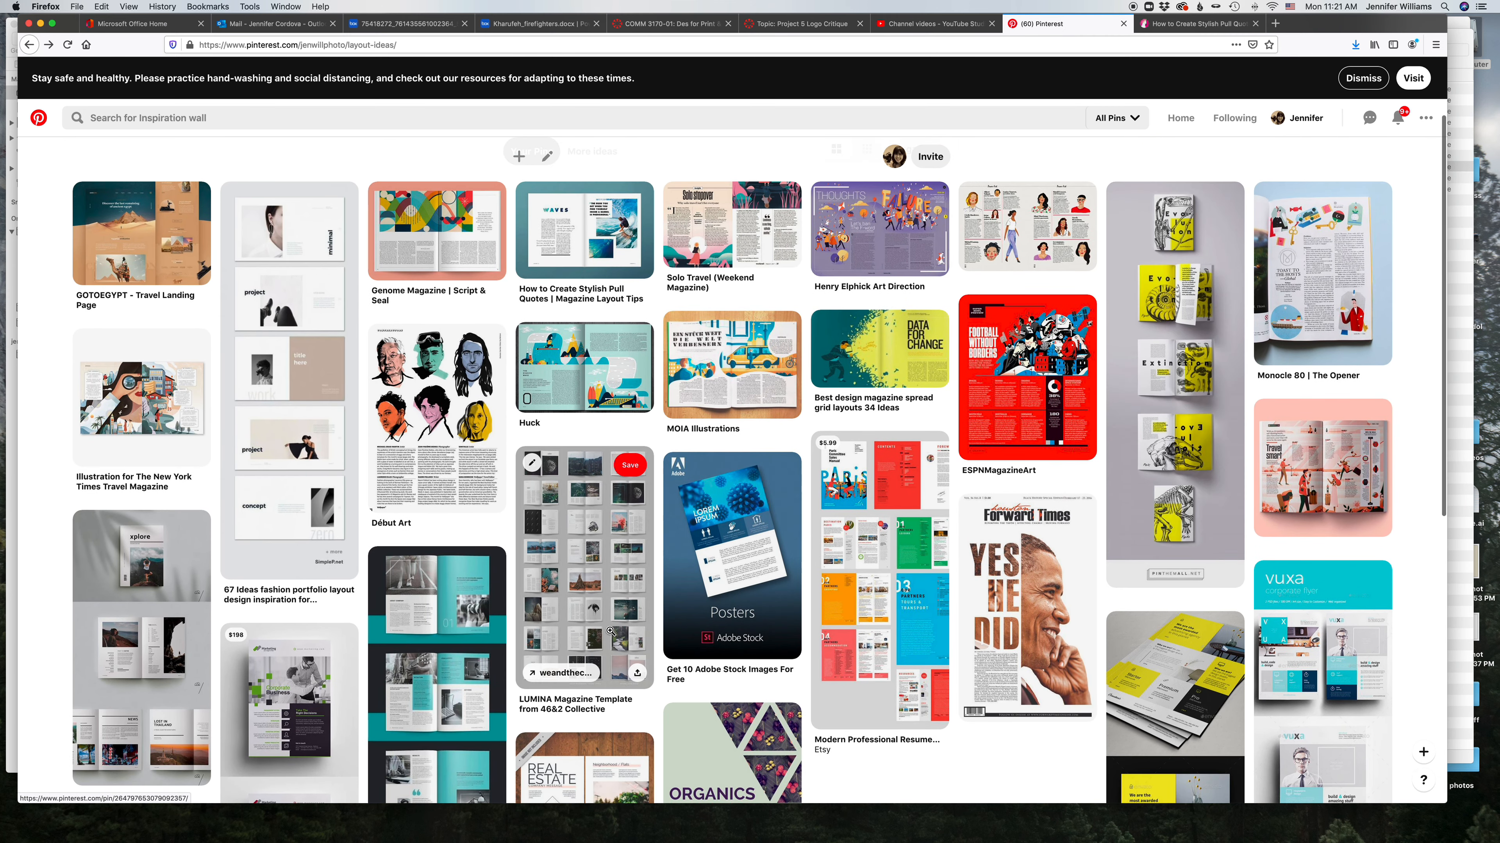
scroll(591, 591, "down", 3)
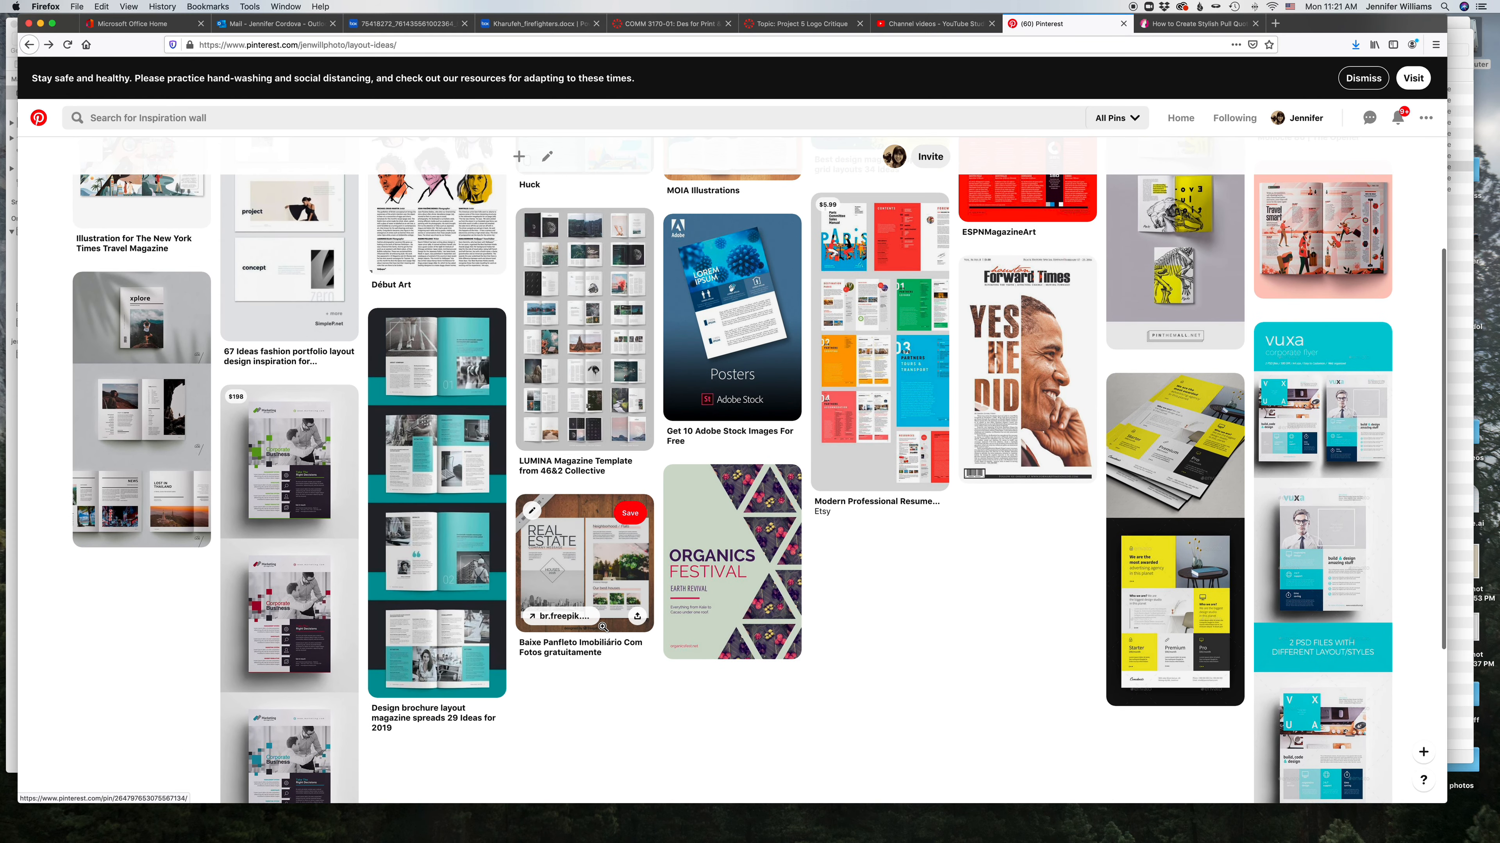
scroll(613, 650, "up", 5)
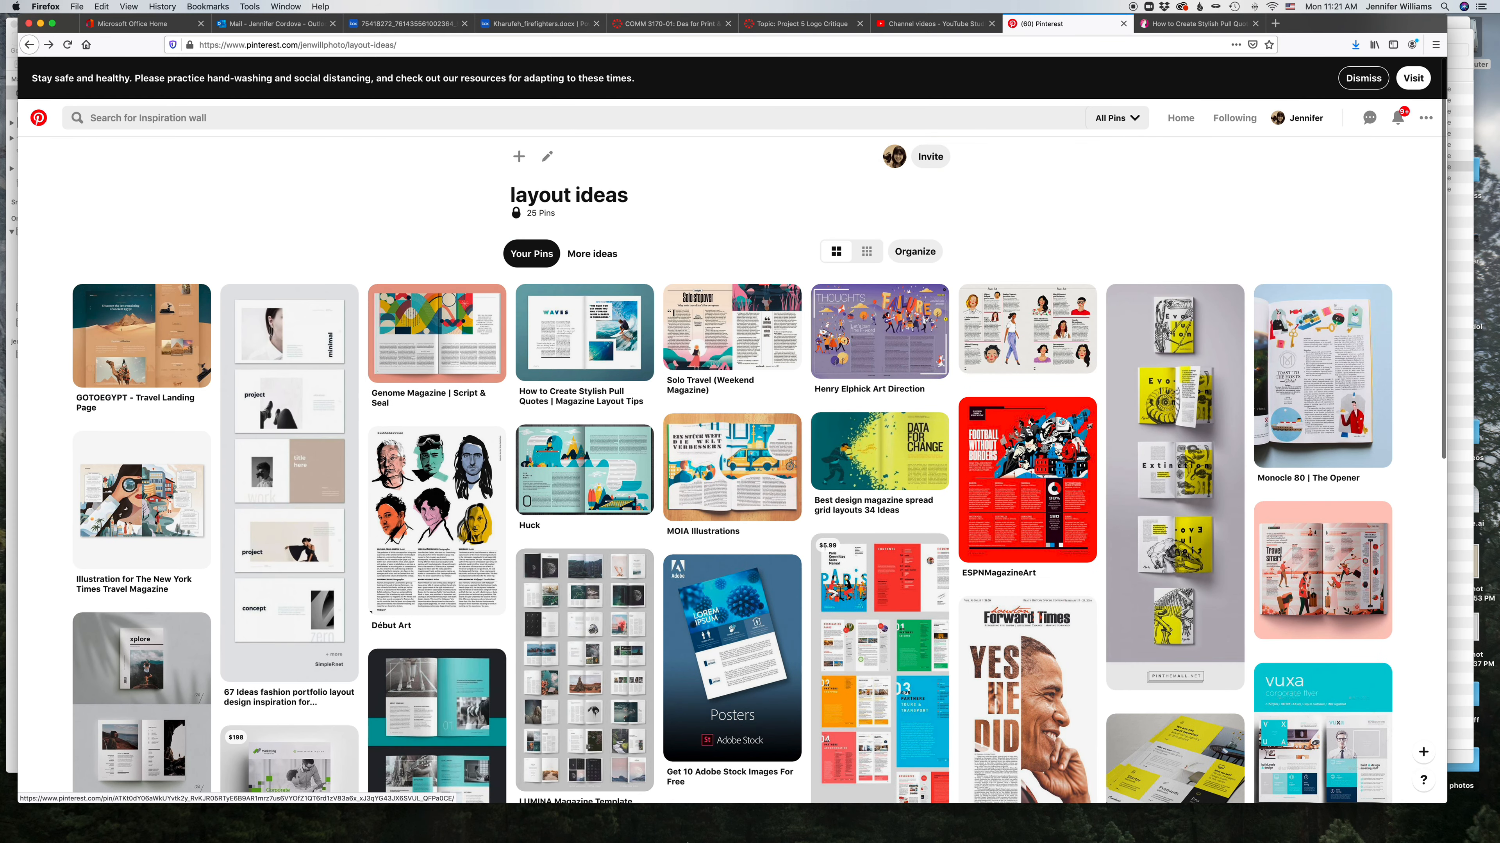
mouse_move(421, 830)
Step: Set the yellow rectangle's blend mode to Multiply
left_click(318, 827)
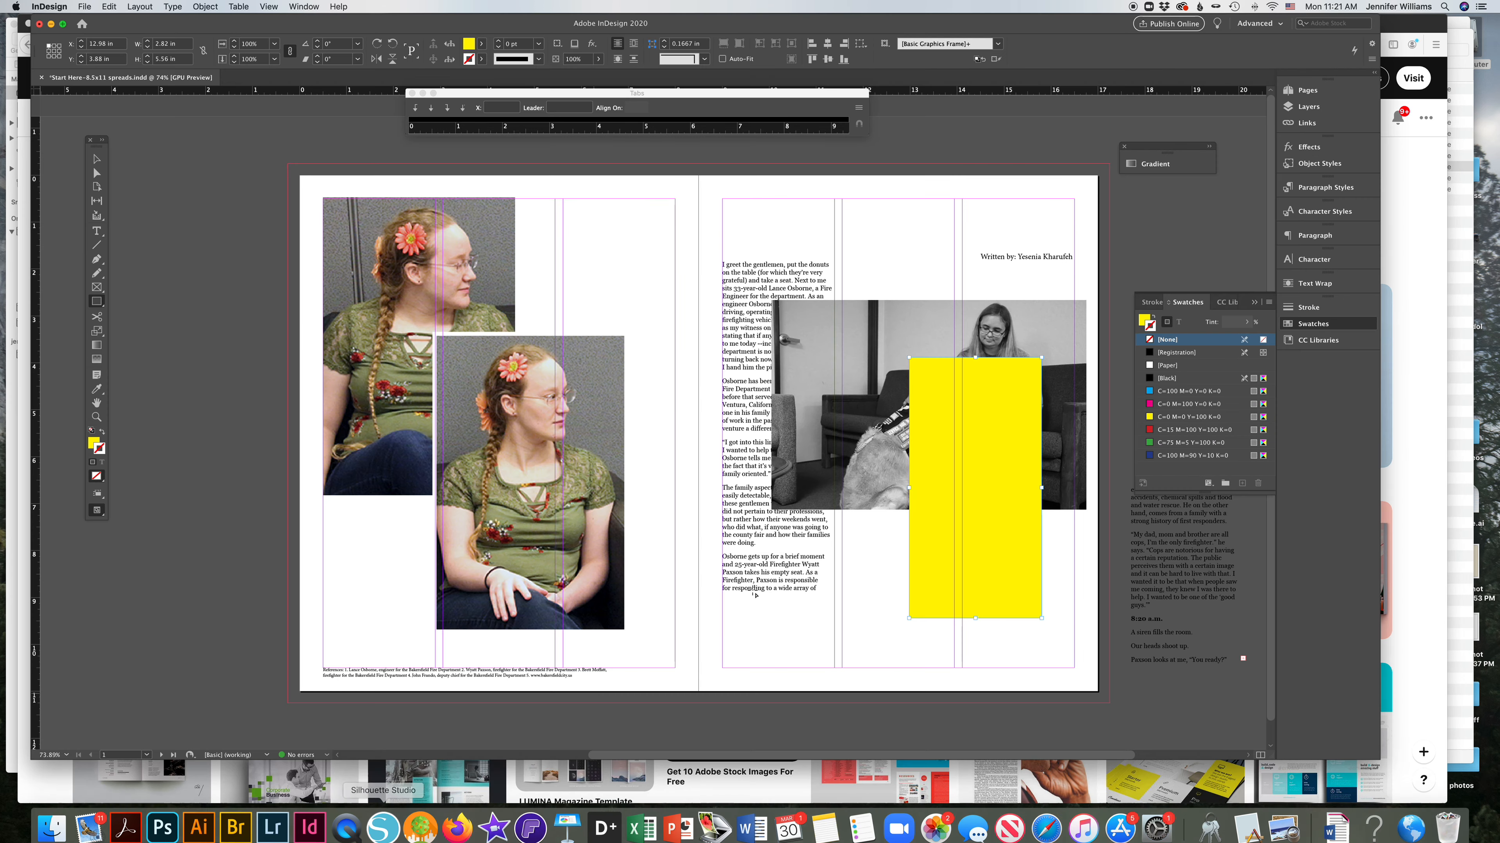
left_click(1314, 150)
left_click(1165, 159)
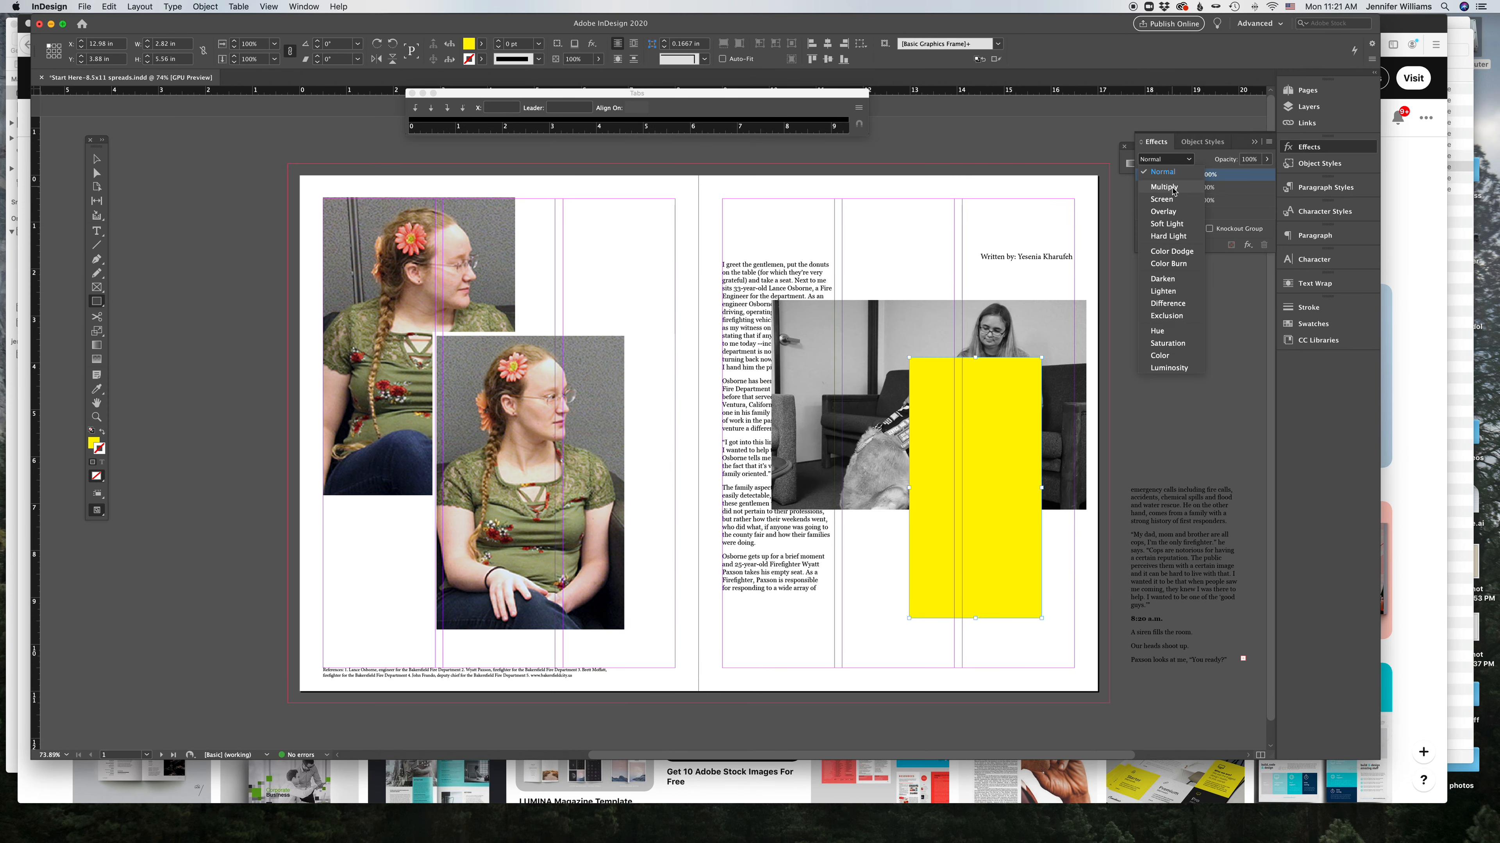
left_click(1173, 189)
Step: Stretch the yellow rectangle so it extends beyond the top and bottom edges of the page
left_click(96, 160)
left_click(656, 372)
left_click_drag(982, 561, 965, 487)
left_click_drag(957, 545, 958, 702)
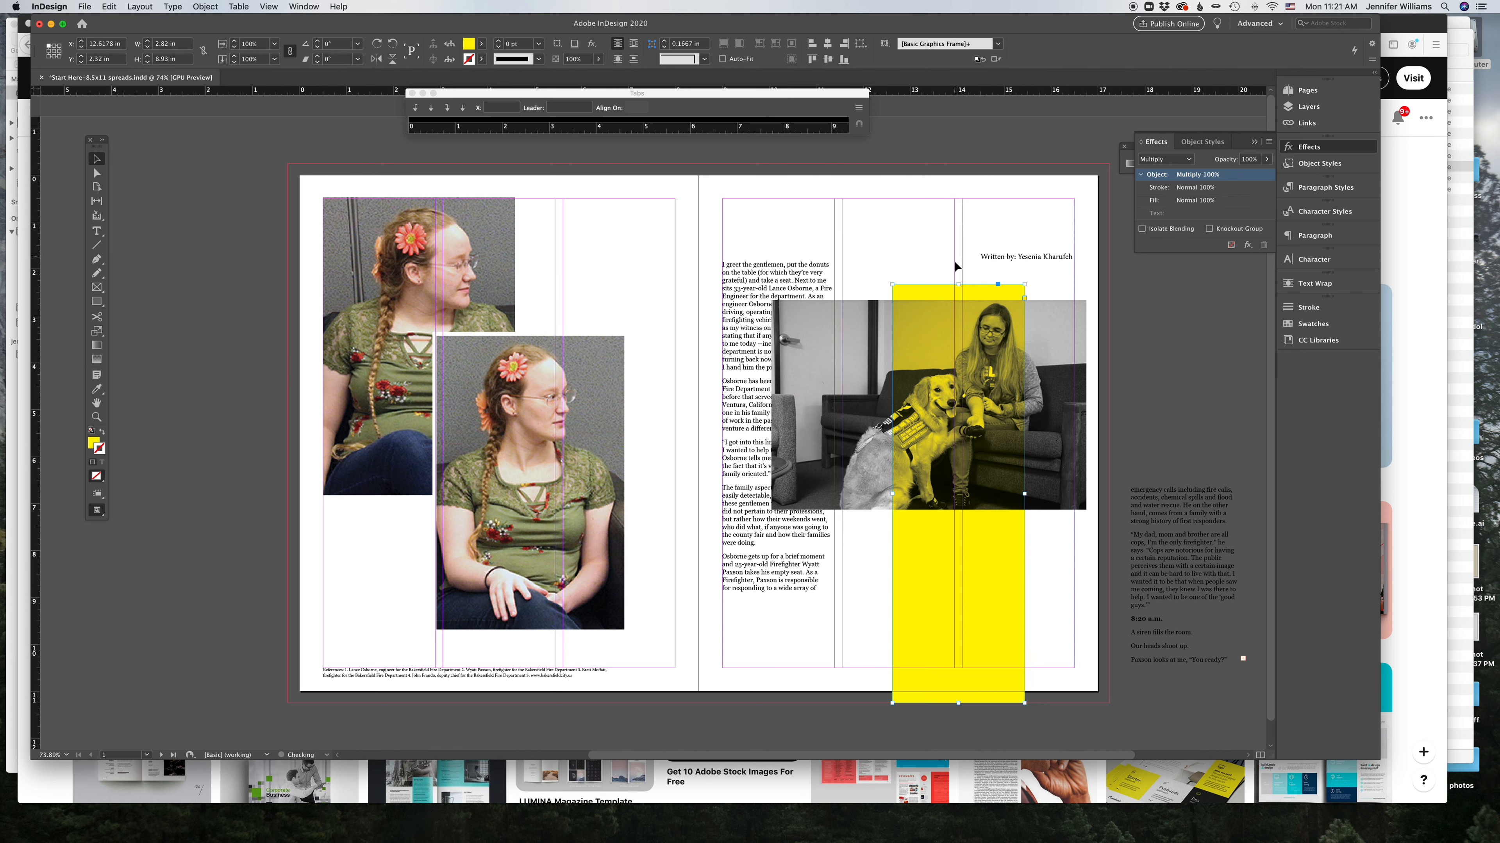
left_click_drag(959, 286, 958, 164)
Step: Move the byline off the page onto the pasteboard
left_click_drag(1061, 257, 263, 148)
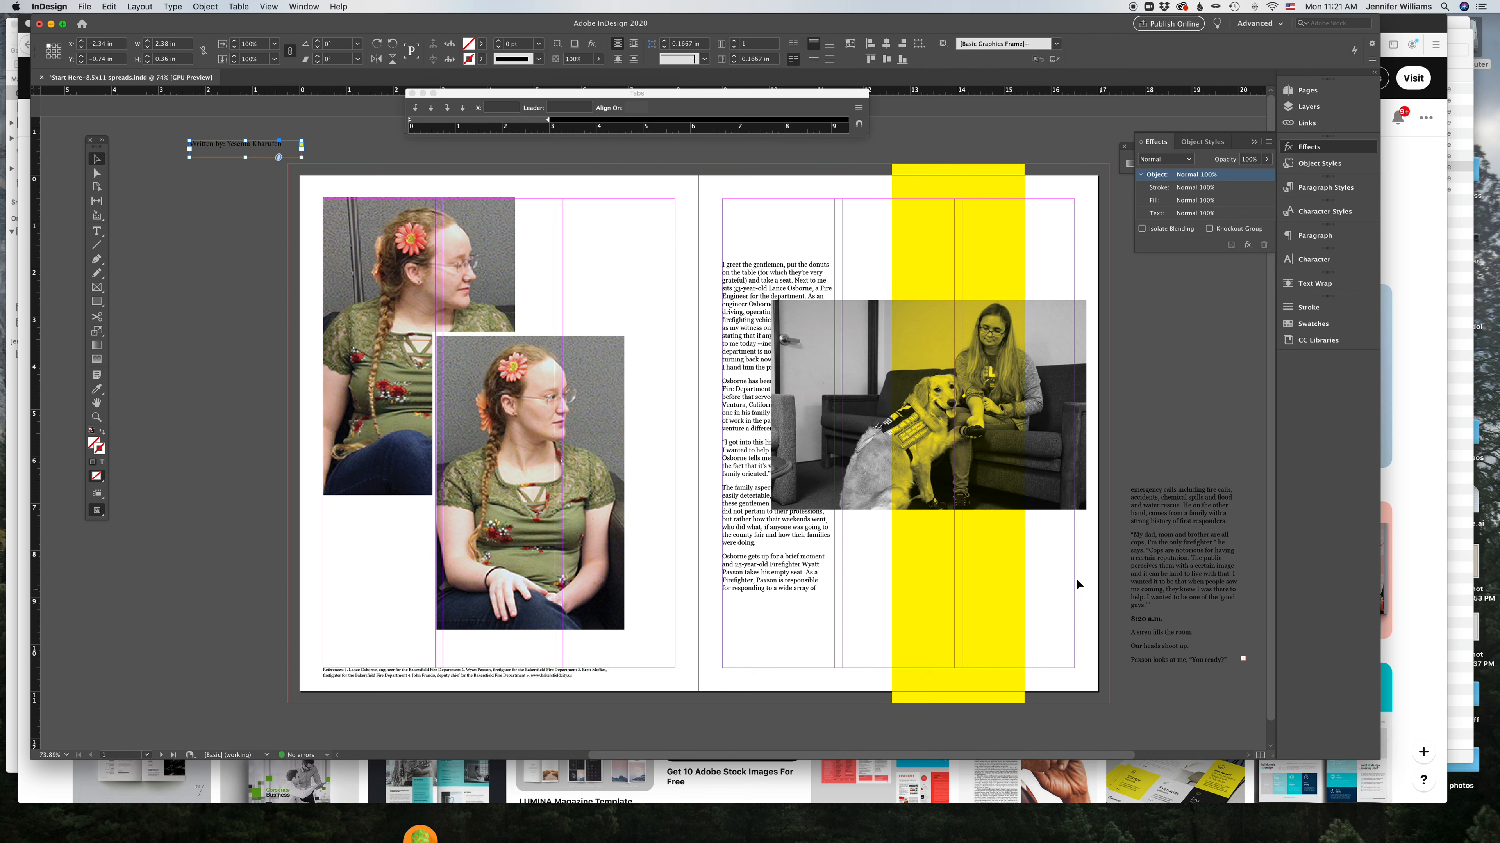
left_click(143, 251)
Step: Move the "My dad, mom and brother are all cops" quote paragraph into a new text frame over the yellow bar
left_click_drag(1155, 608, 1128, 534)
key("cmd+c")
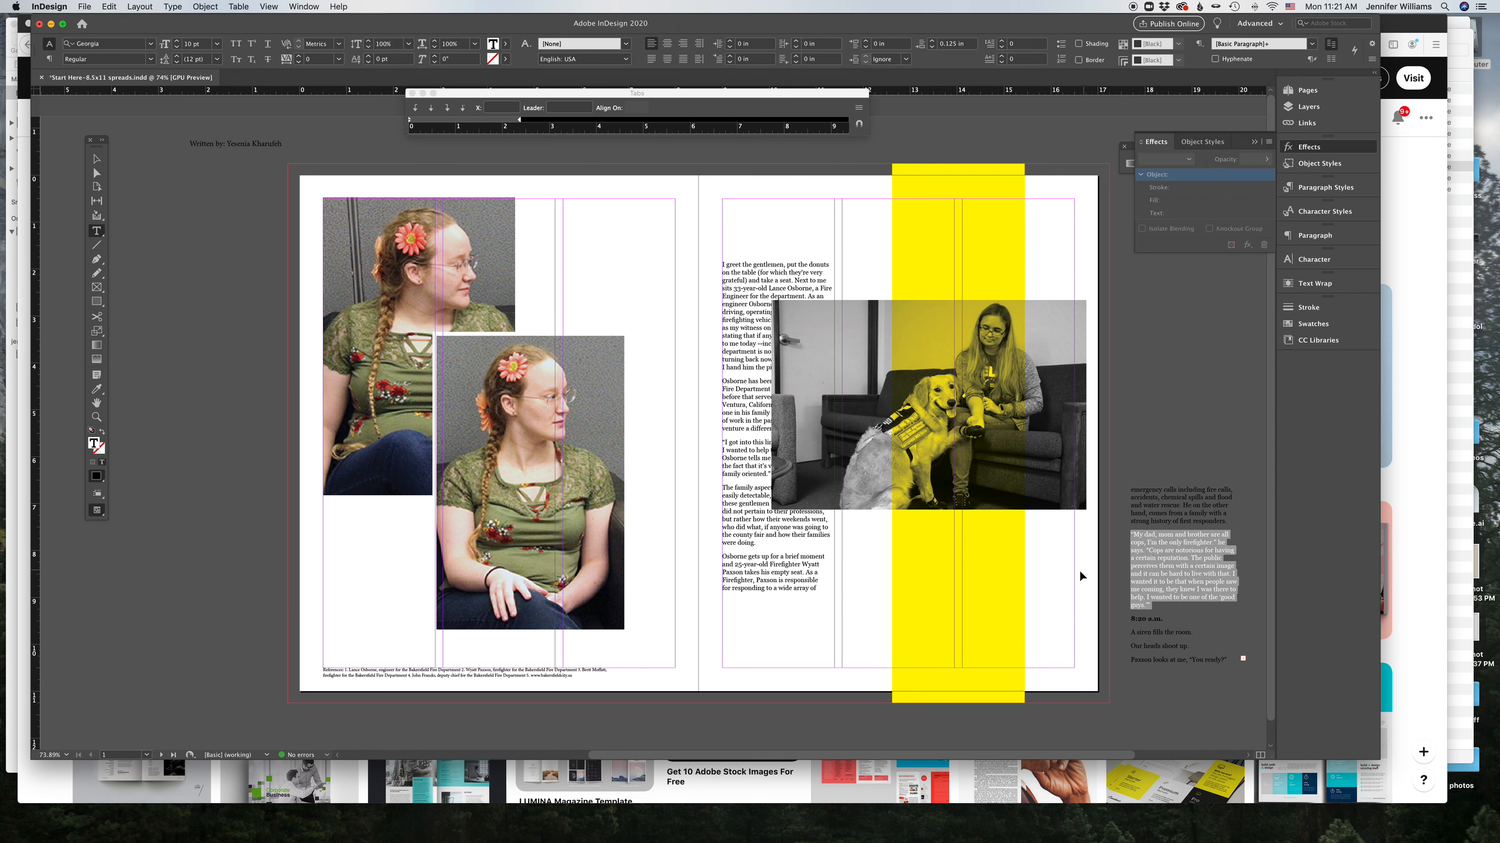
left_click_drag(916, 536, 991, 669)
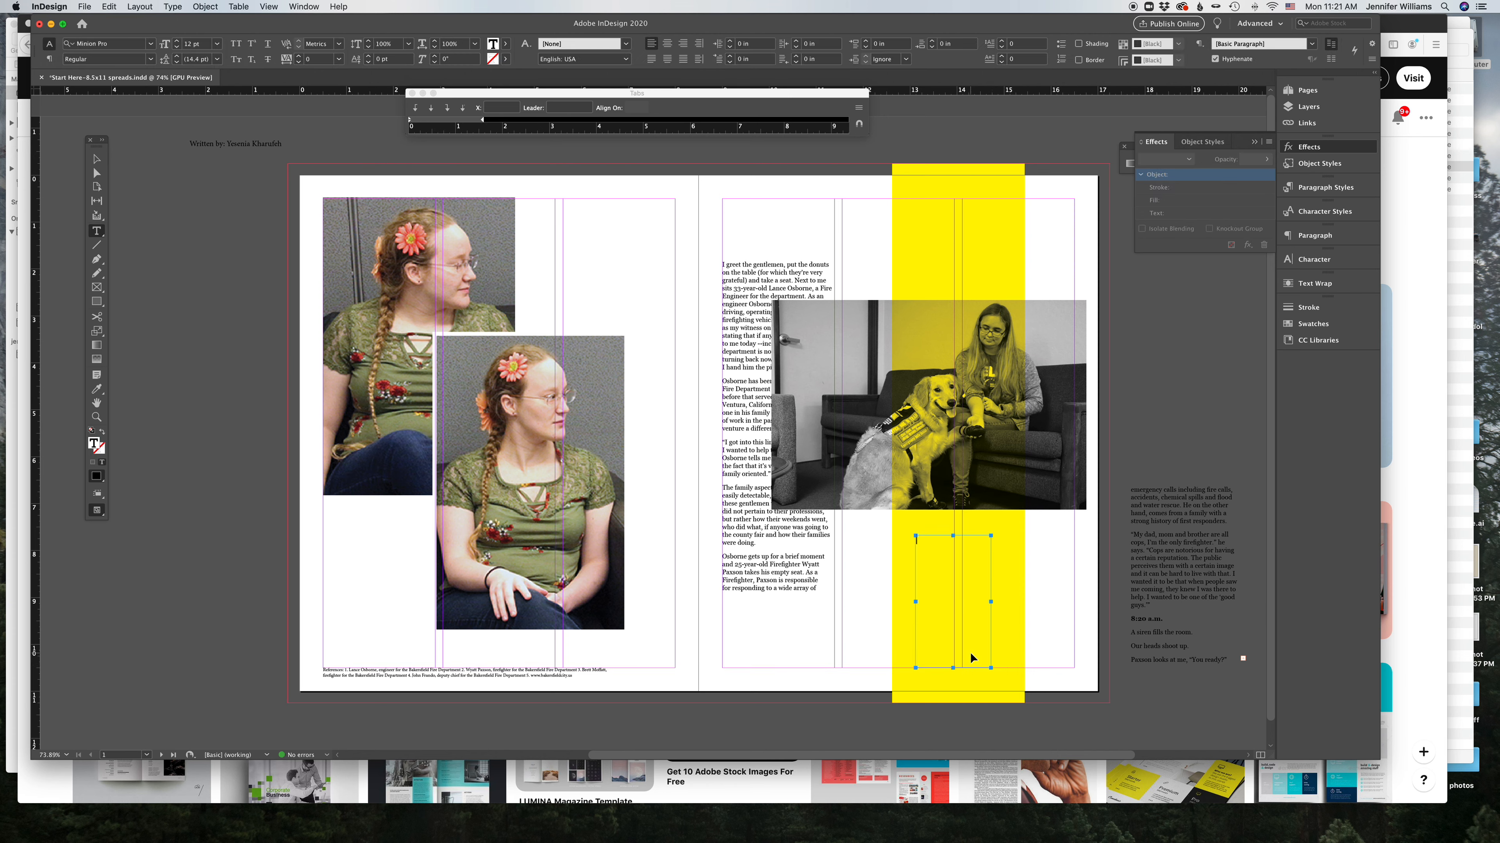
key("cmd+v")
left_click_drag(991, 669, 1002, 648)
left_click(1087, 642, "super")
Step: Move the first story text column off the right page onto the pasteboard
left_click_drag(797, 577, 223, 553)
left_click(310, 453, "super")
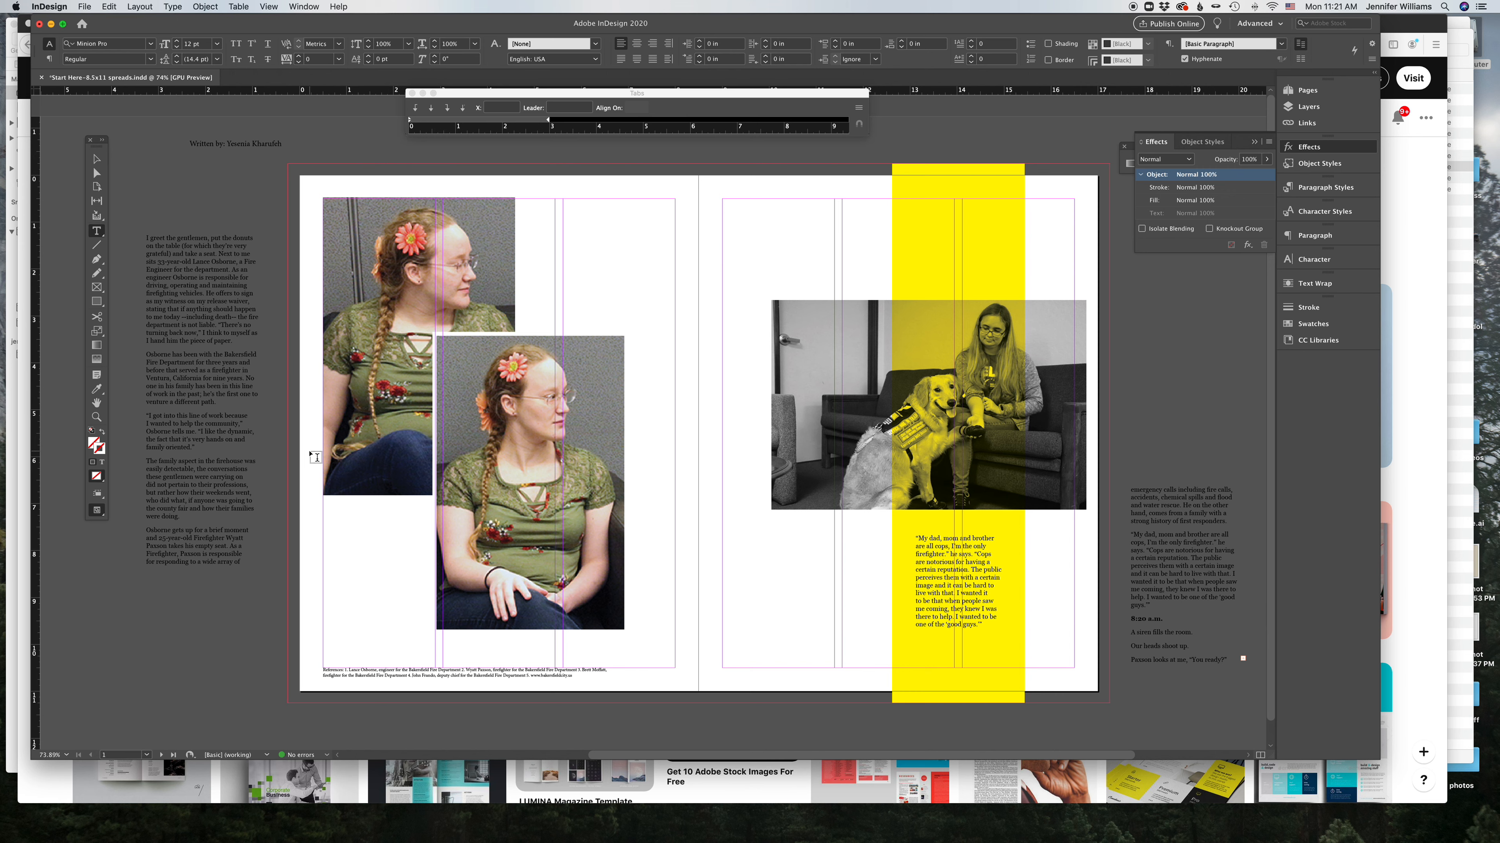
key("v")
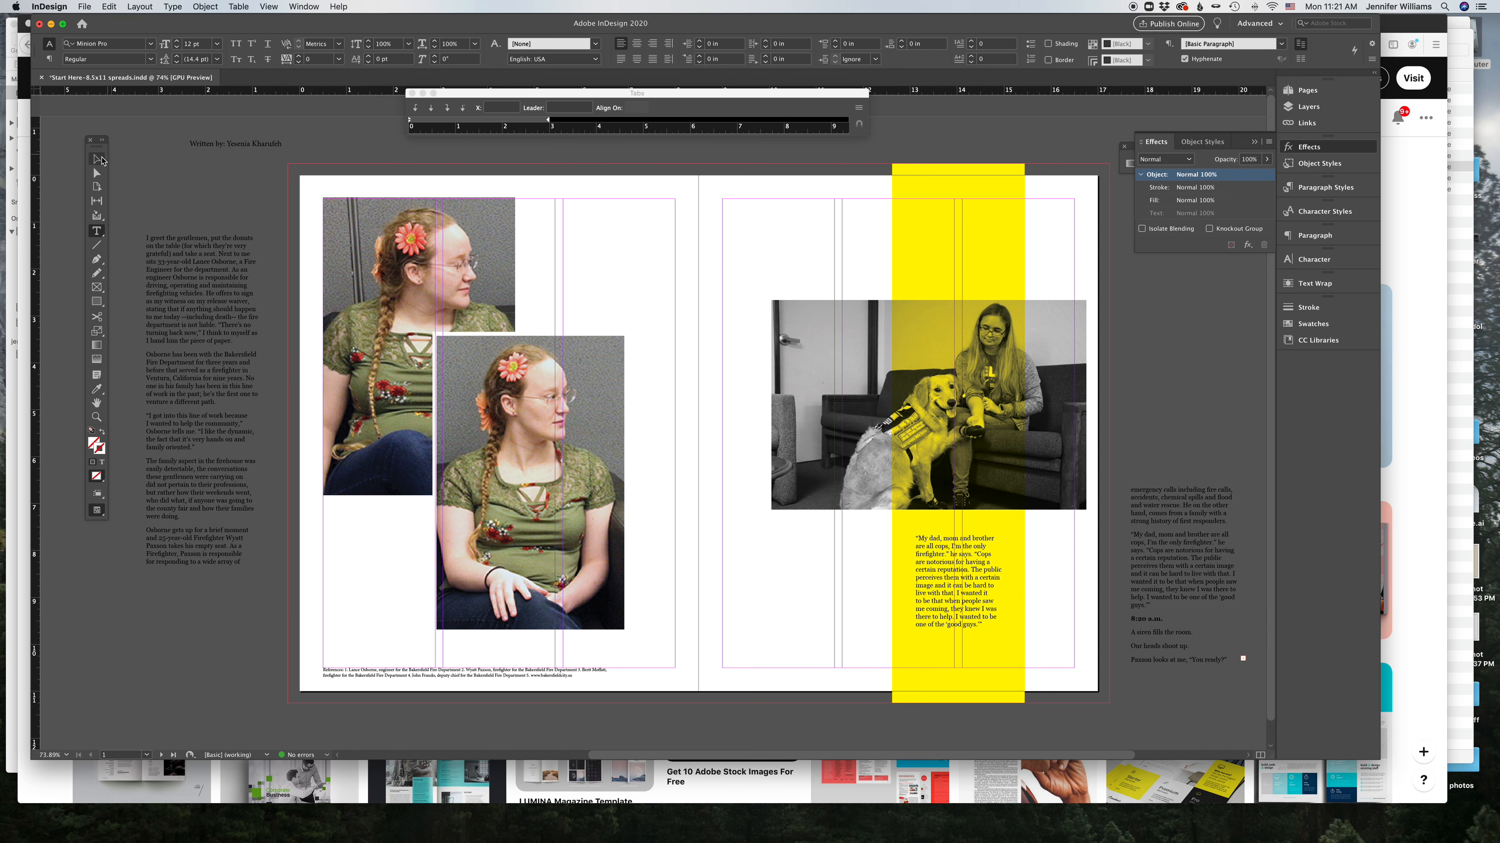